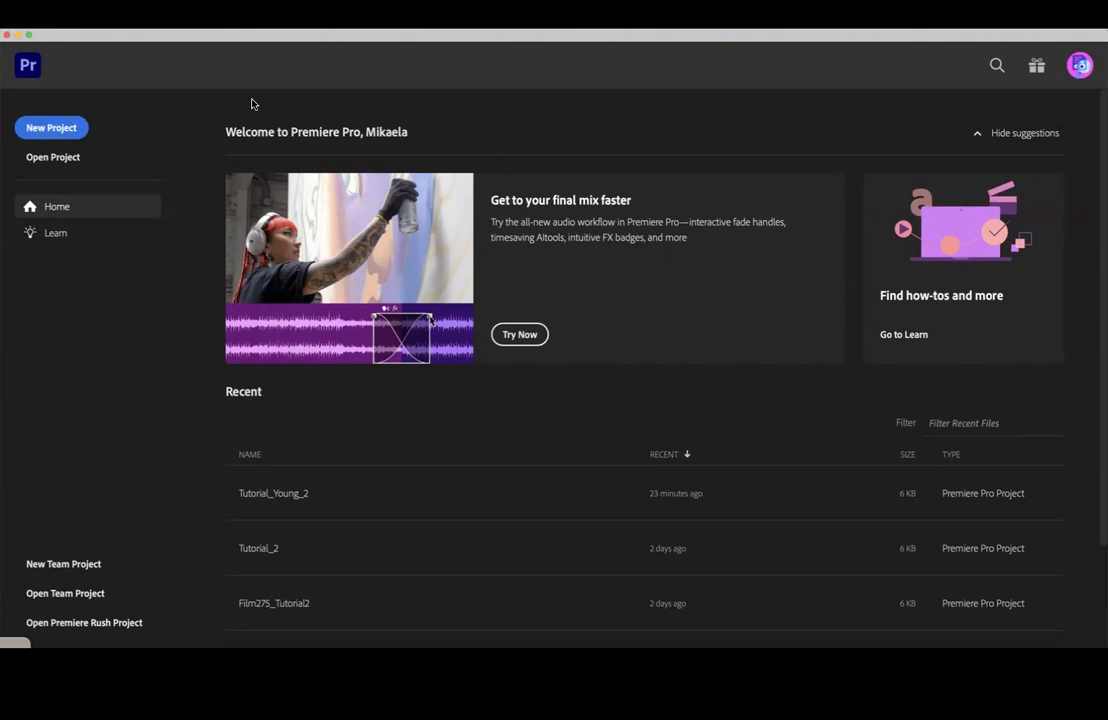
Start a new project and name it "Tutorial2_" followed by the editor's surname
click(65, 131)
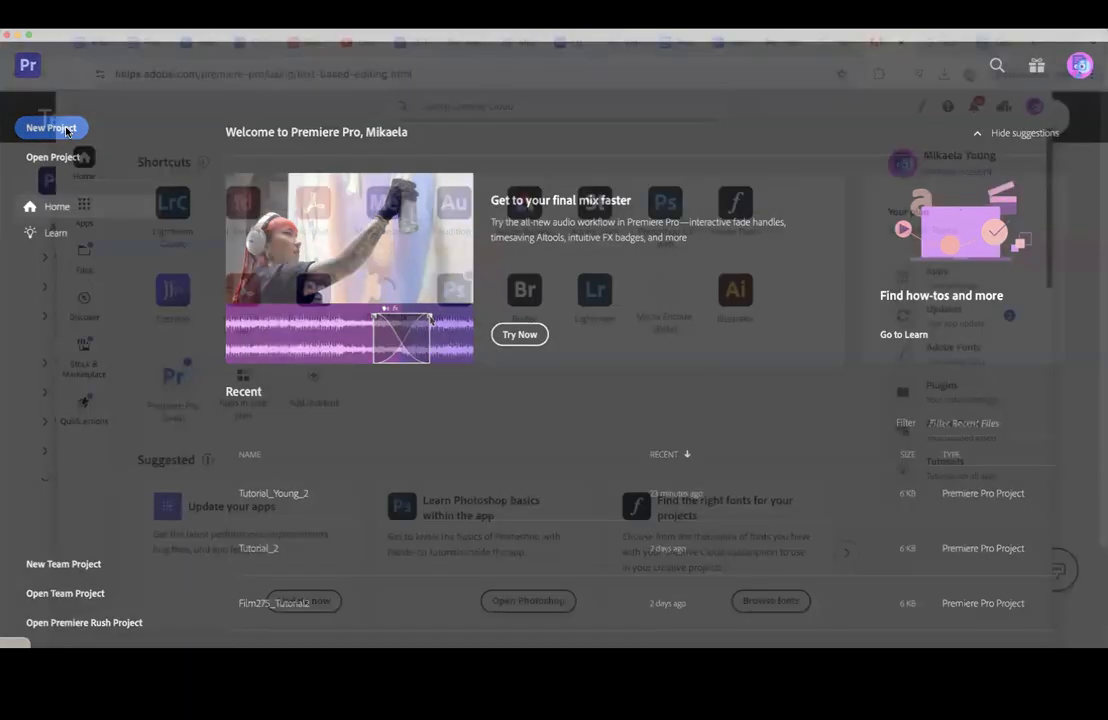
key(BackSpace)
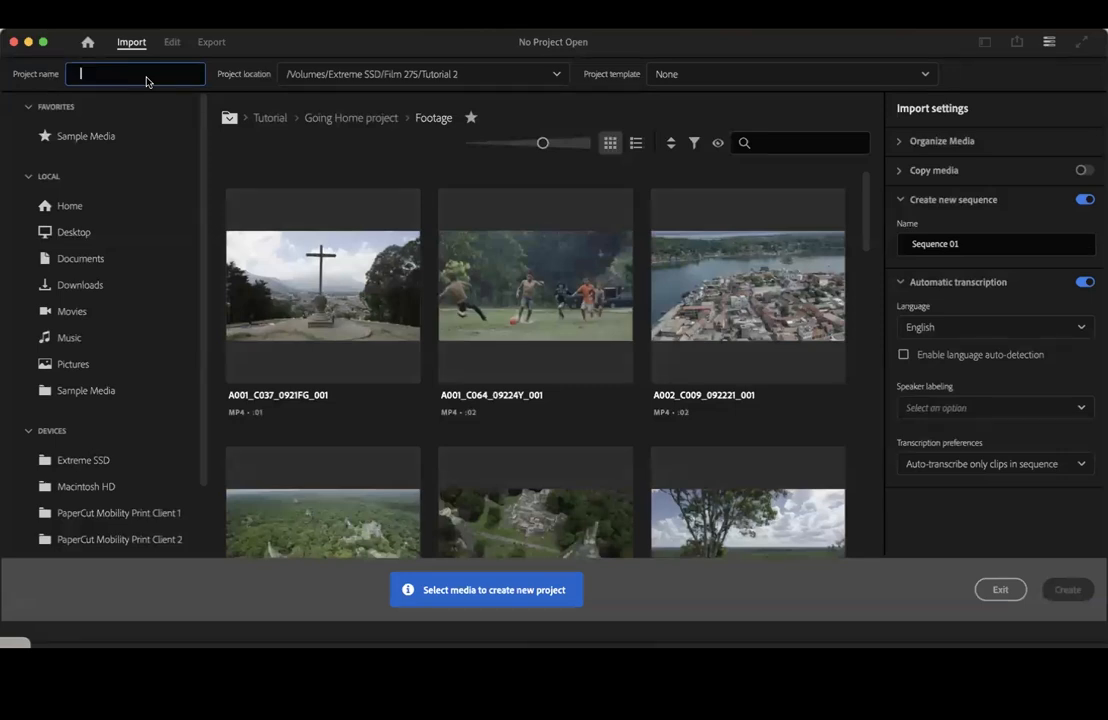
text(Tutorial)
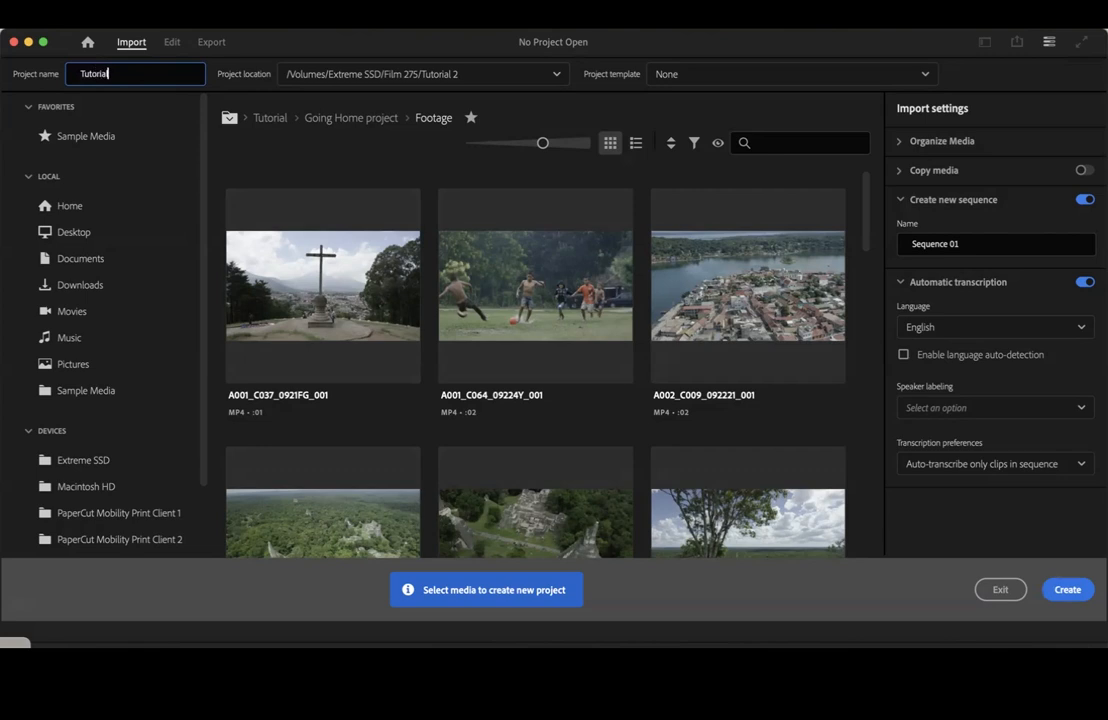
text(2_You)
Set the project location to a new folder named Project File inside Film 275 and create the project
click(425, 75)
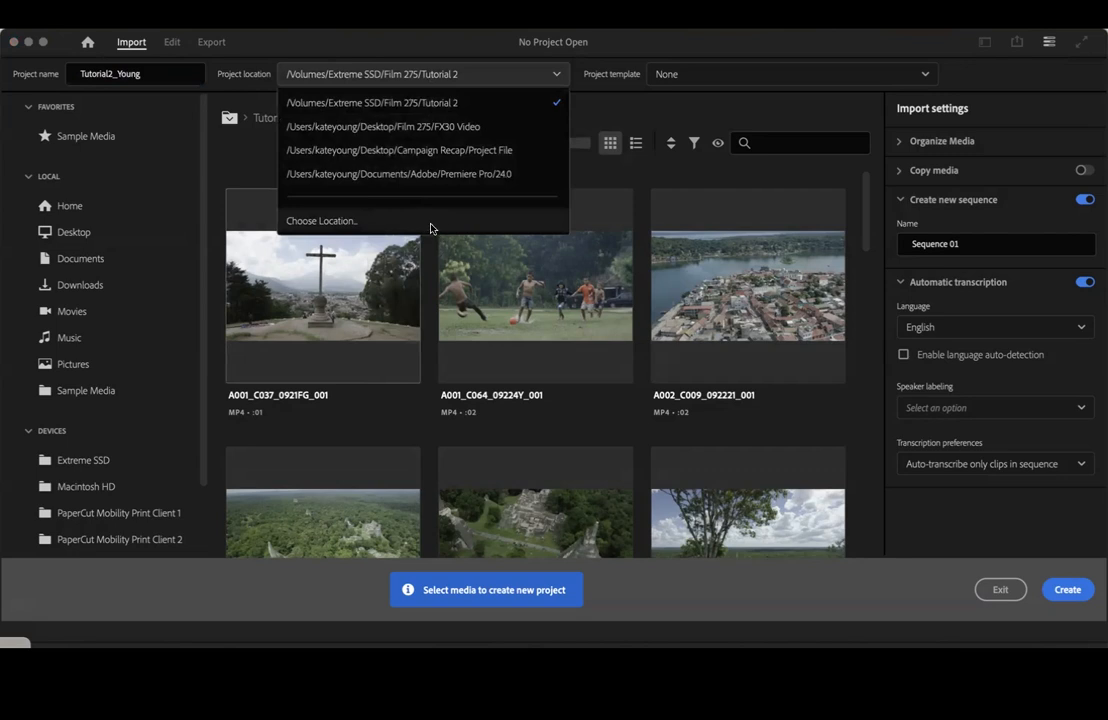
click(432, 222)
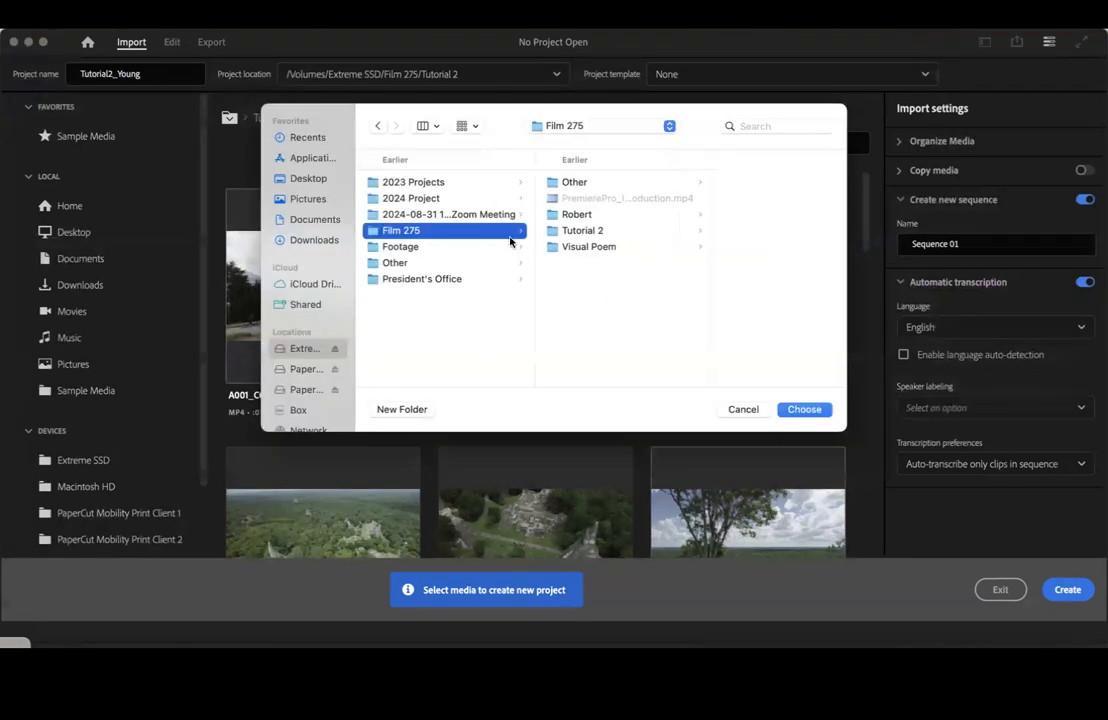
click(405, 410)
text(Pr)
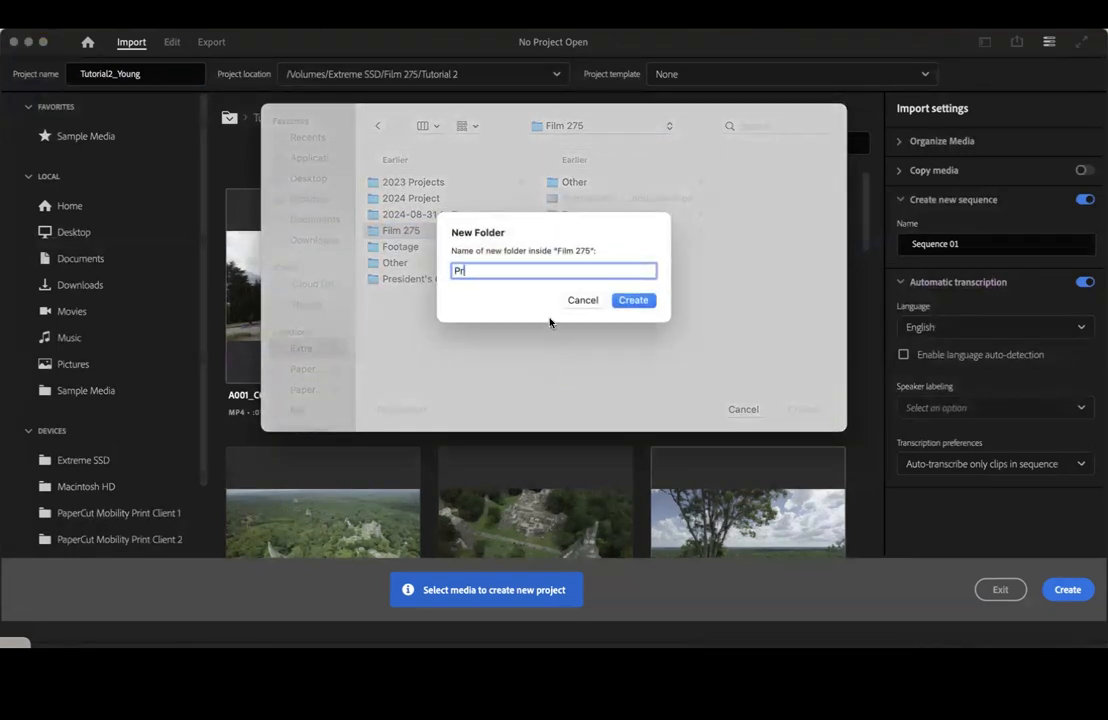
text(oject File)
click(633, 300)
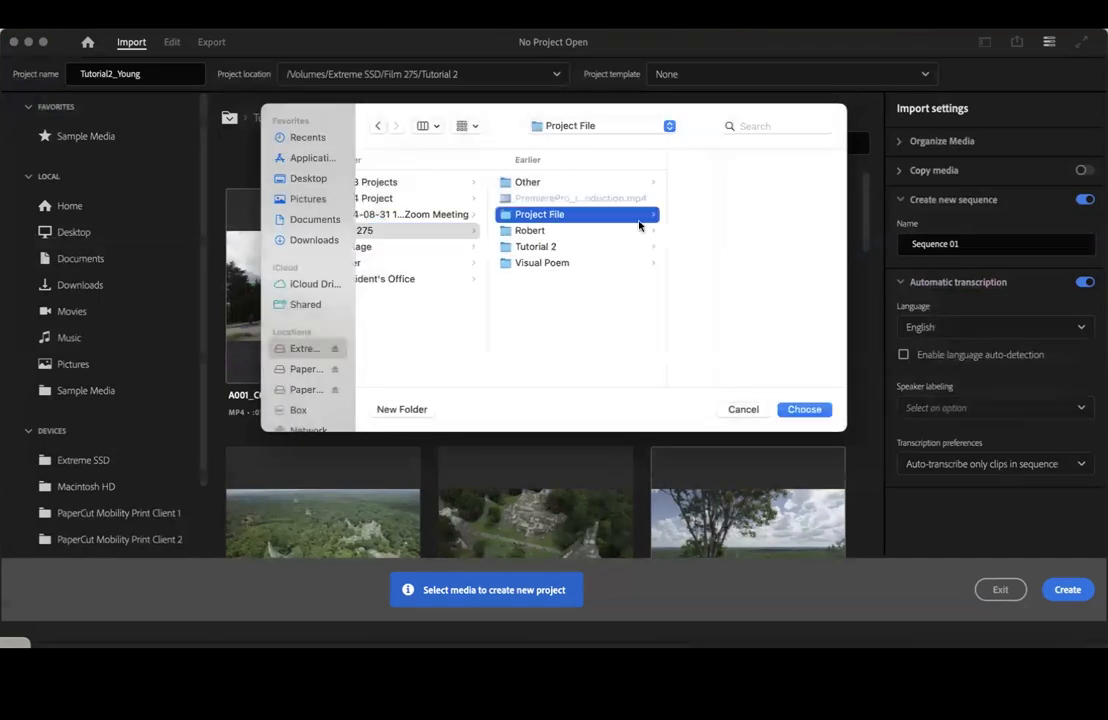
click(808, 409)
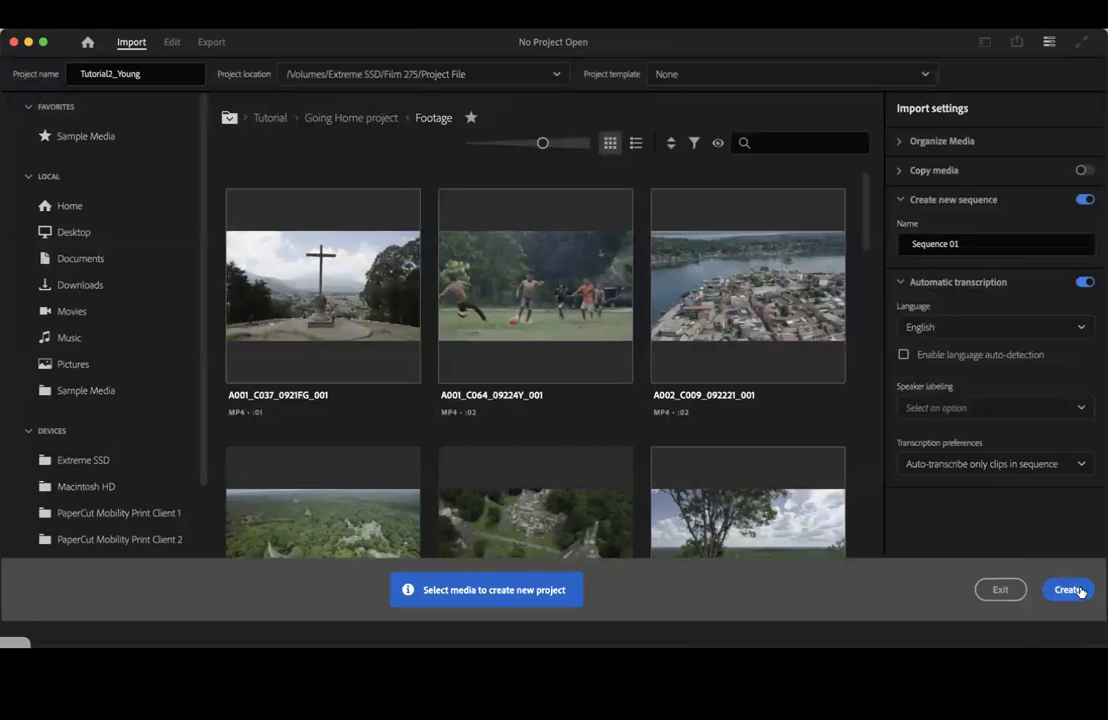
click(1068, 590)
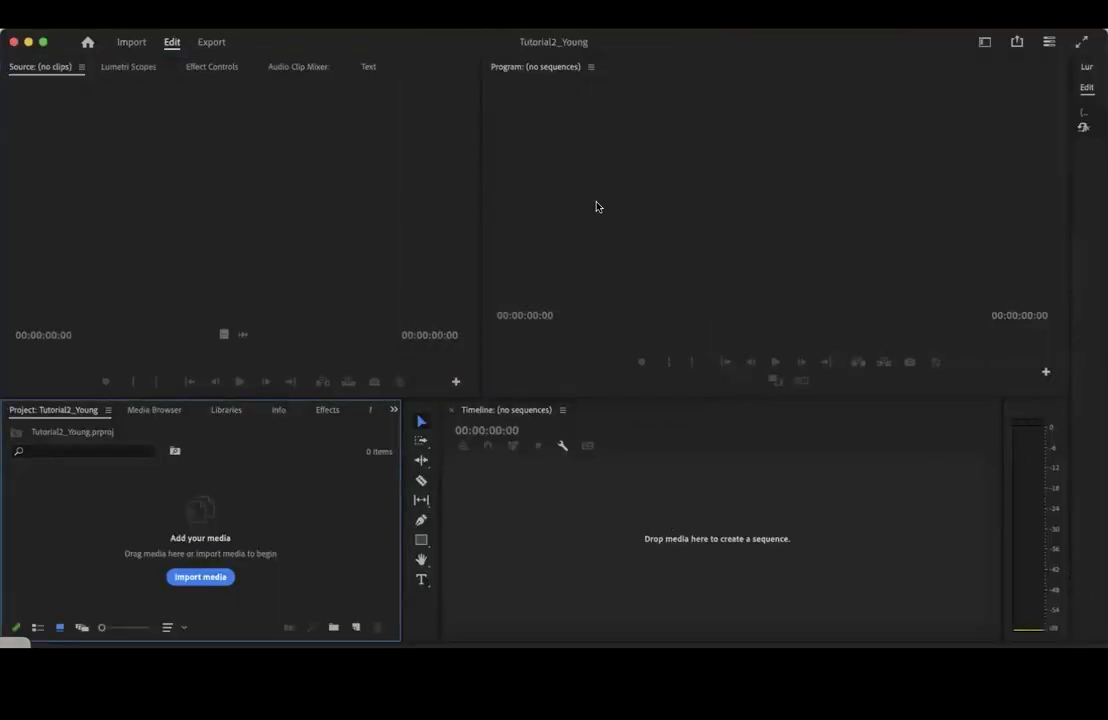
Create a new bin named Sequence in the project
click(333, 628)
text(Sequence)
click(389, 587)
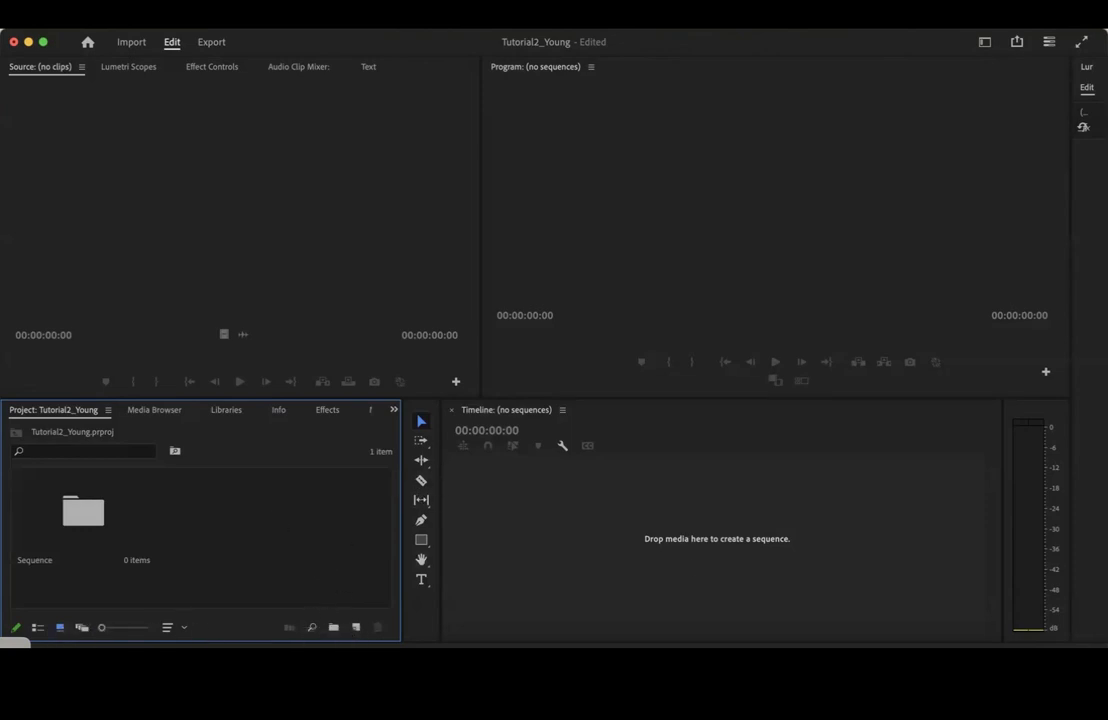
Switch to Finder and import the interview's Audio folder into the project as a bin
click(82, 645)
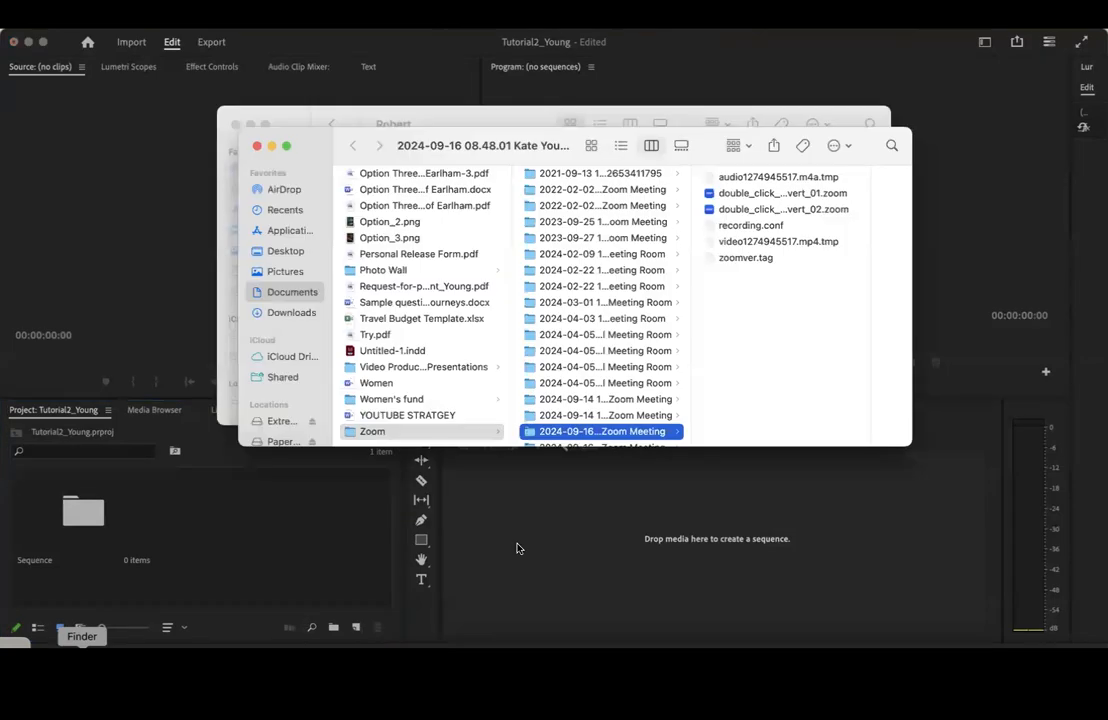
click(258, 148)
drag(378, 129, 533, 124)
drag(474, 181, 240, 529)
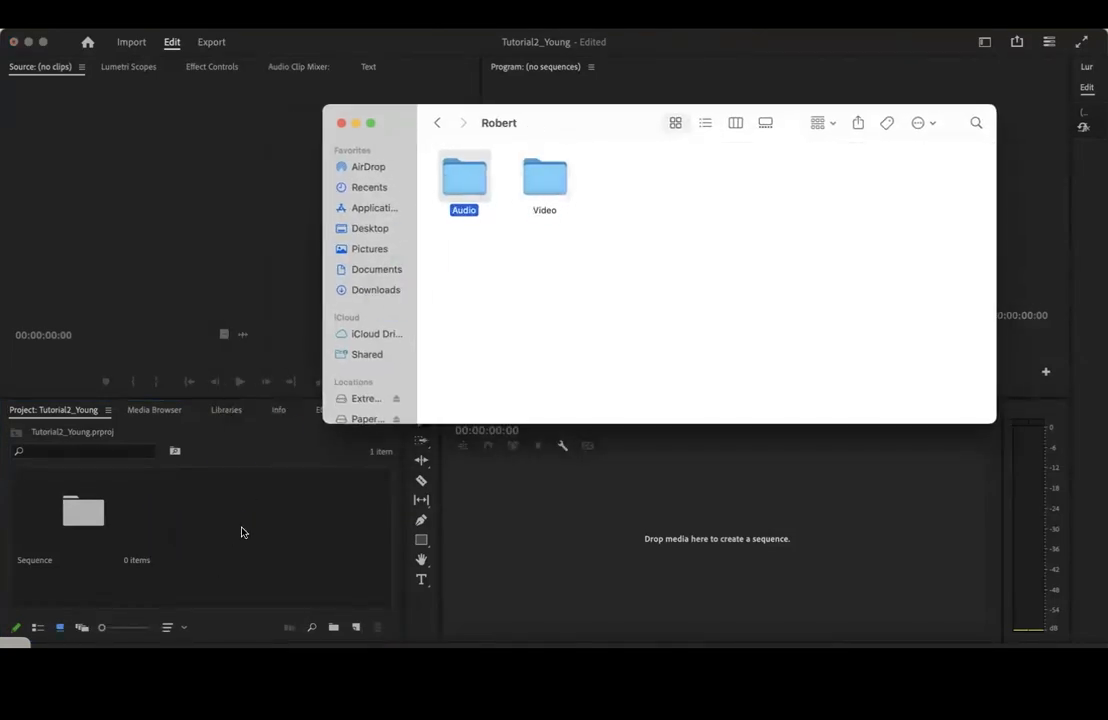
click(644, 295)
Import the interview's Video folder from Finder into the project as a bin
click(552, 183)
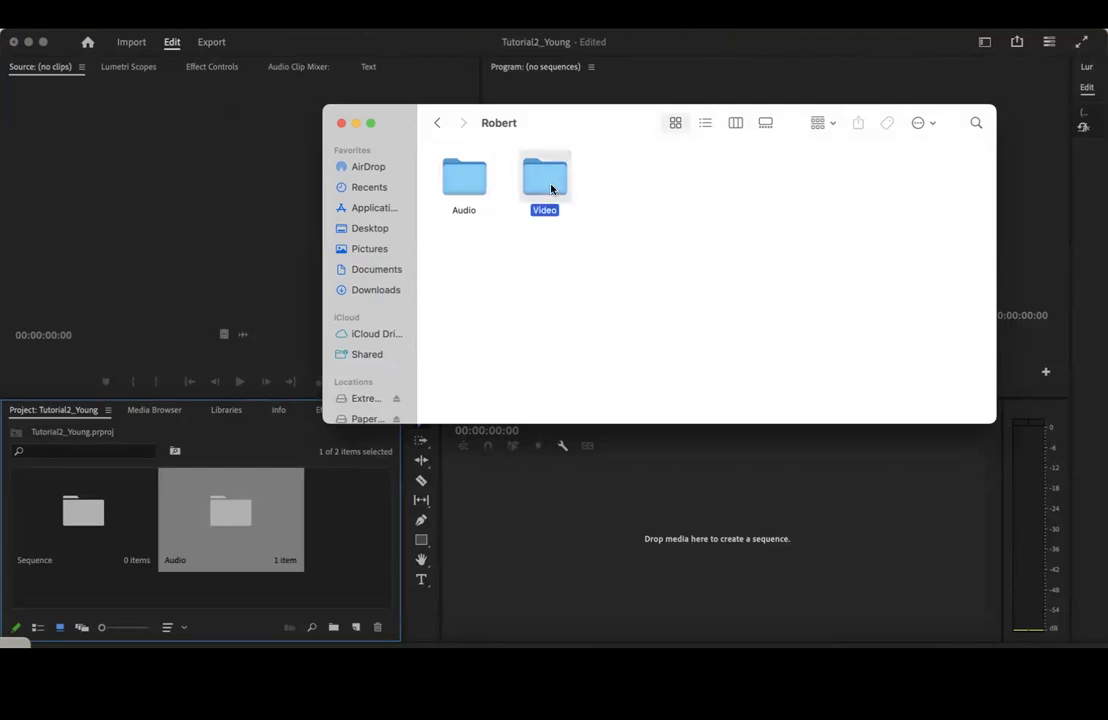
drag(551, 184, 351, 562)
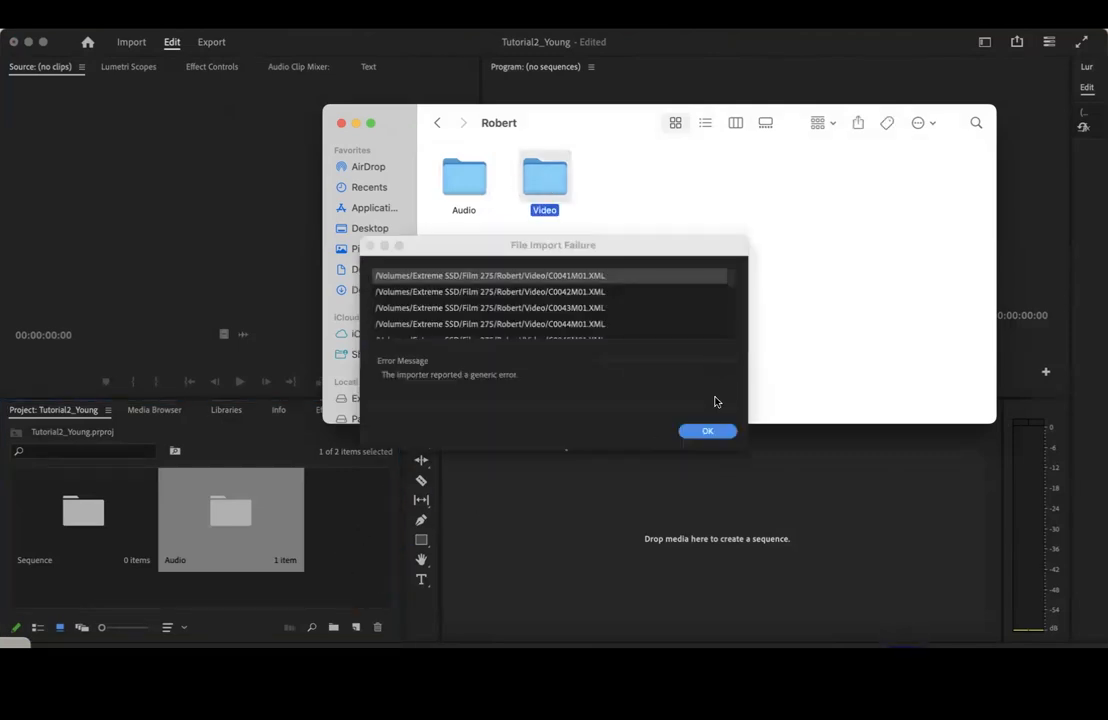
click(707, 430)
click(710, 431)
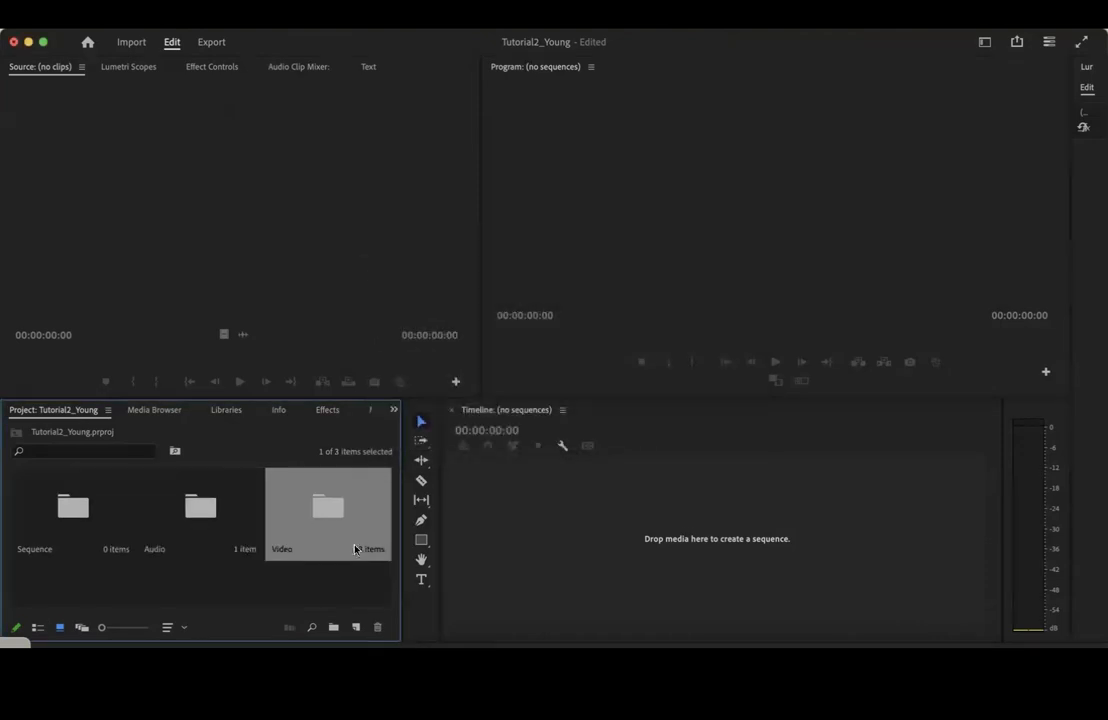
click(322, 581)
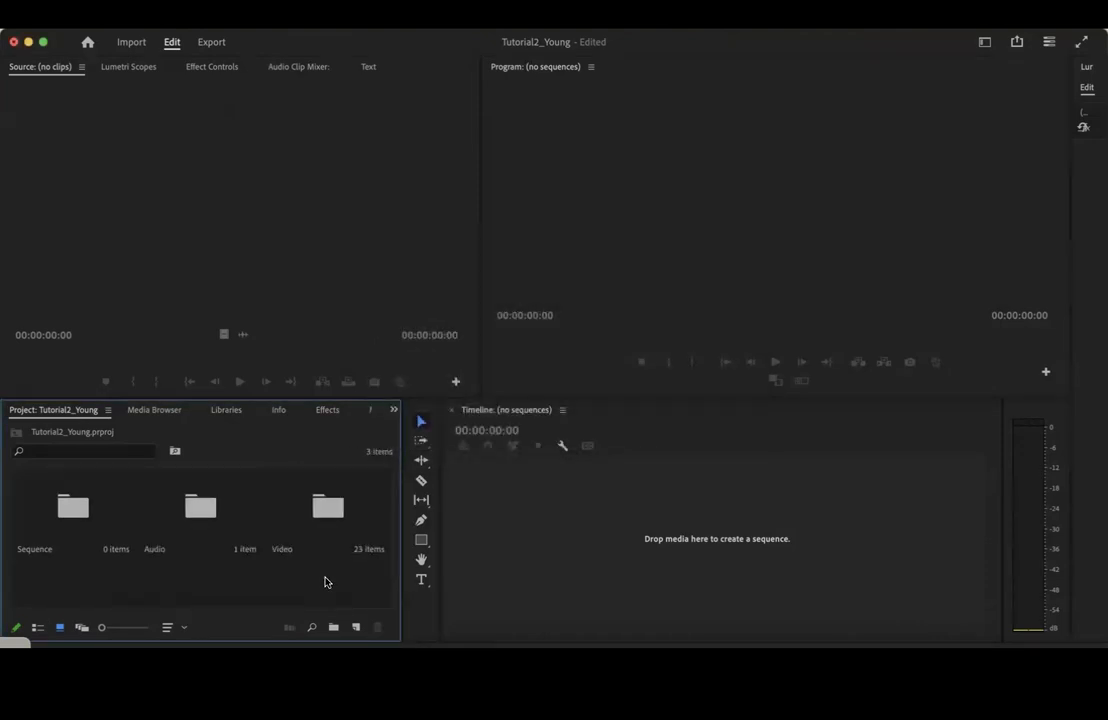
Create an HD 1080p 23.976 fps sequence in the Sequence bin, giving it the same name as the project
click(83, 528)
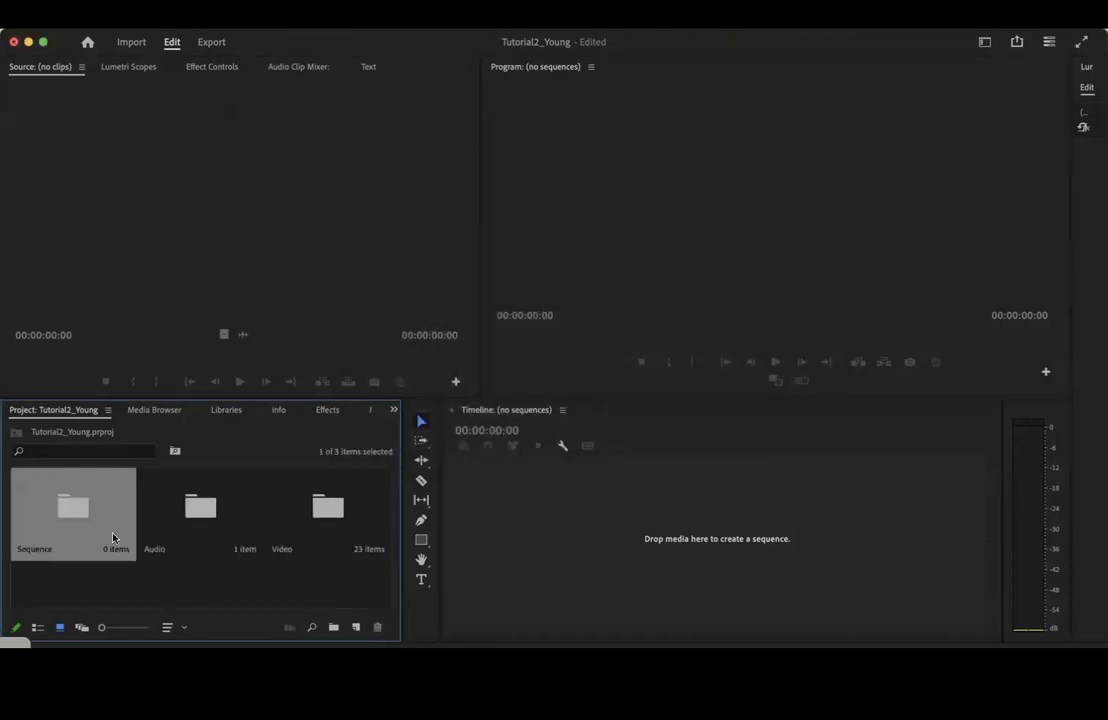
double_click(86, 513)
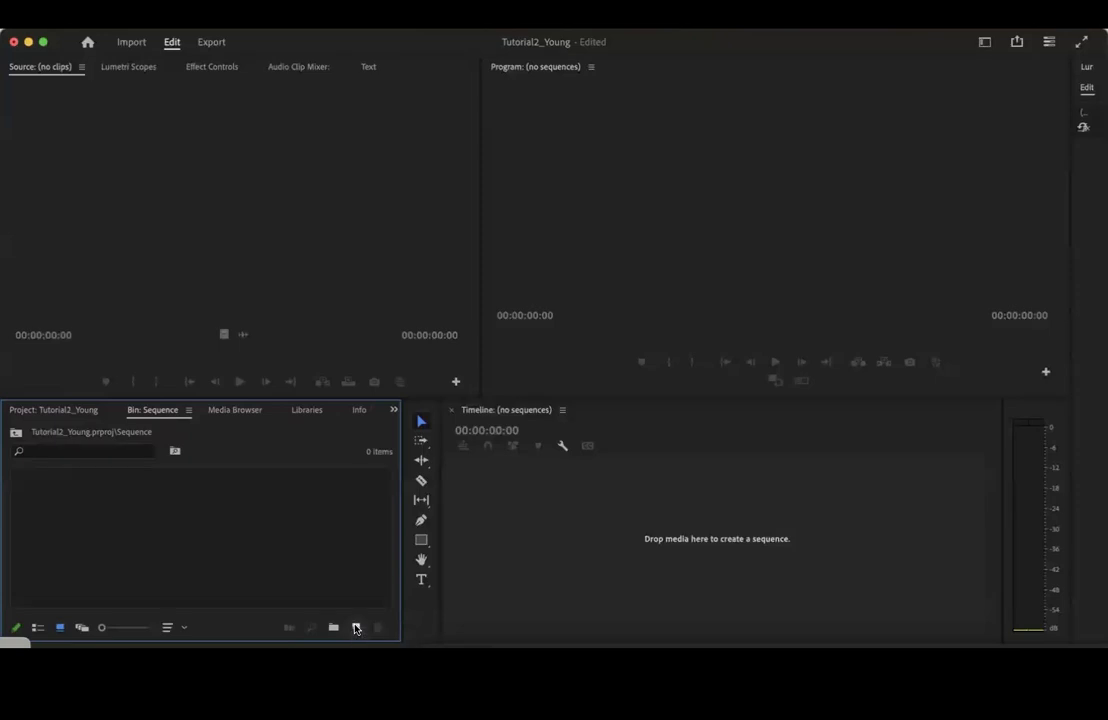
click(355, 627)
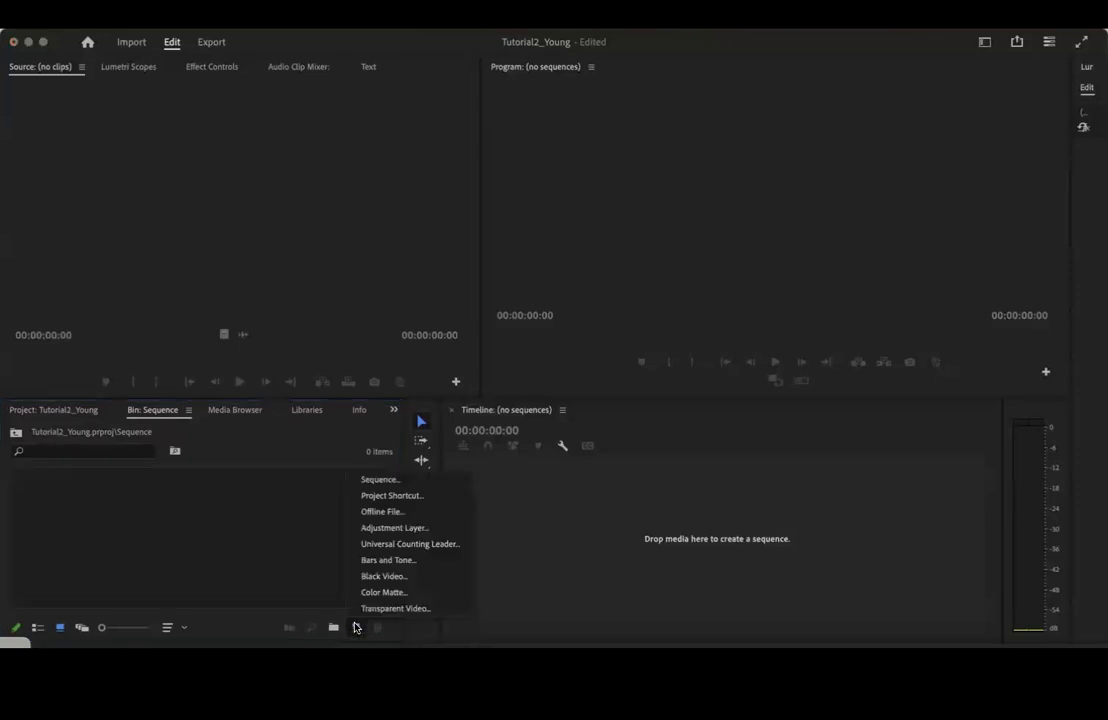
click(380, 481)
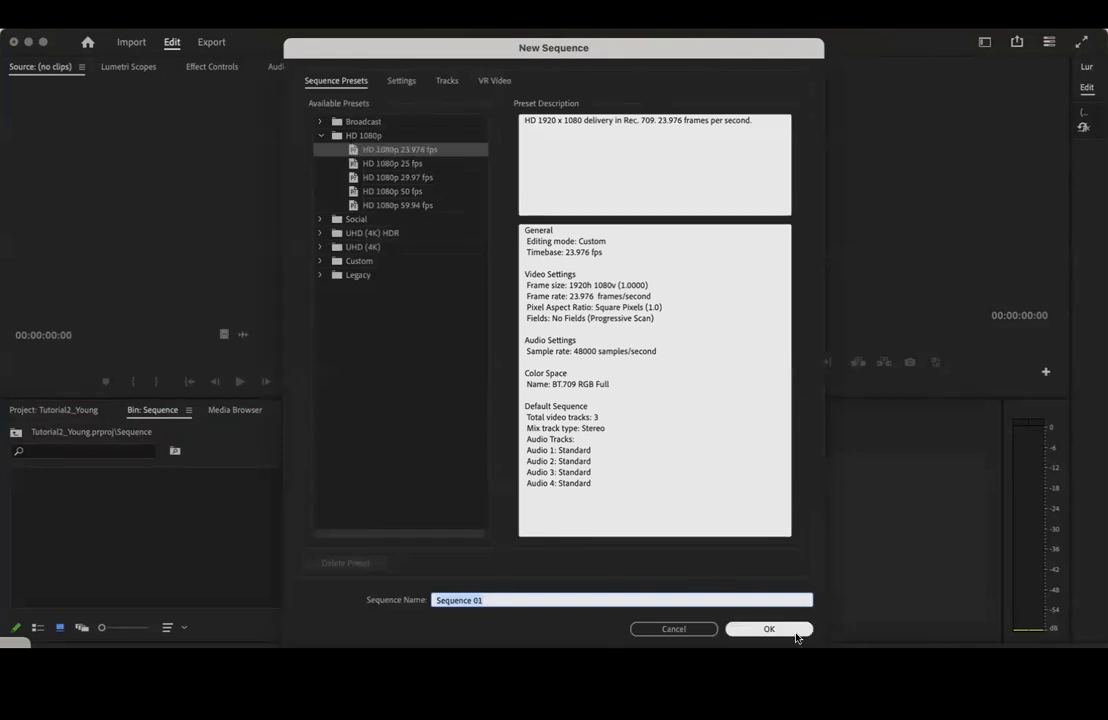
key(BackSpace)
text(Tutorial2_Young)
click(783, 631)
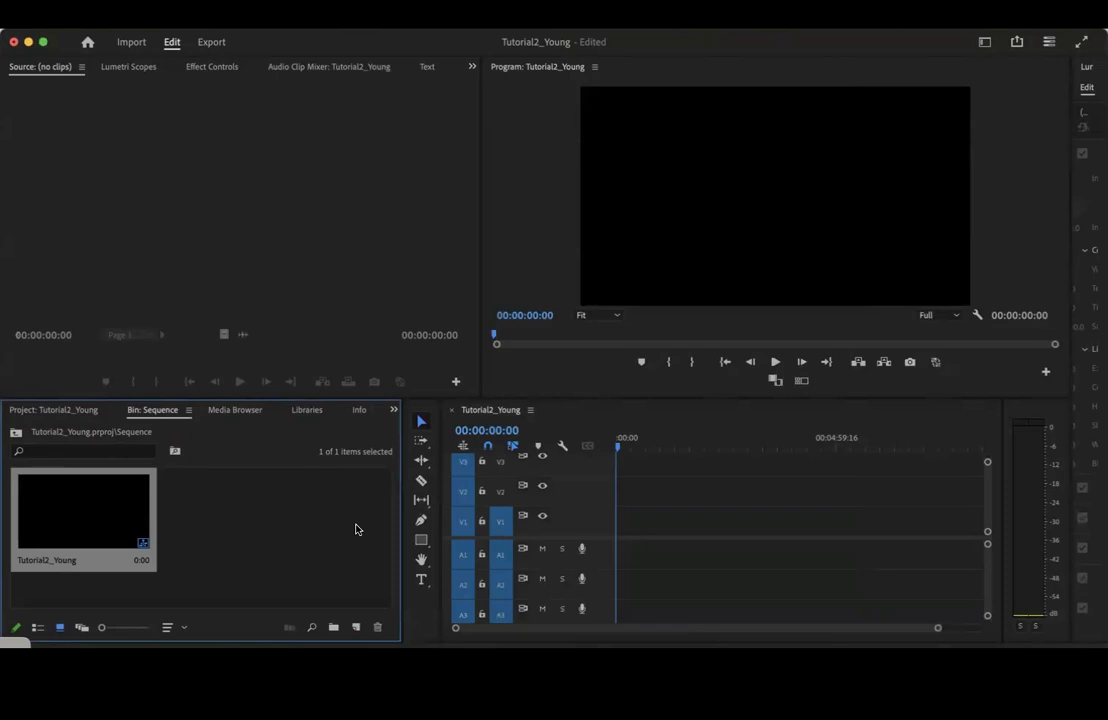
Place clip C0041.MP4 from the Video bin at the start of the timeline on V1 and A1, keeping the existing sequence settings
click(70, 415)
click(210, 587)
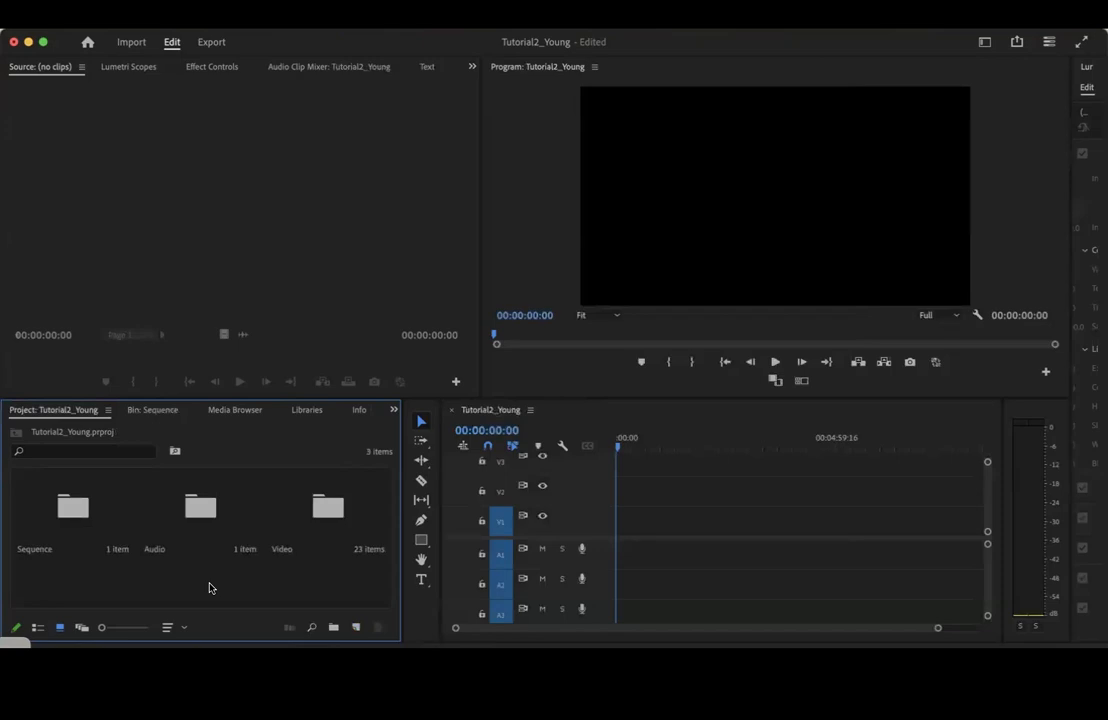
drag(937, 627, 962, 636)
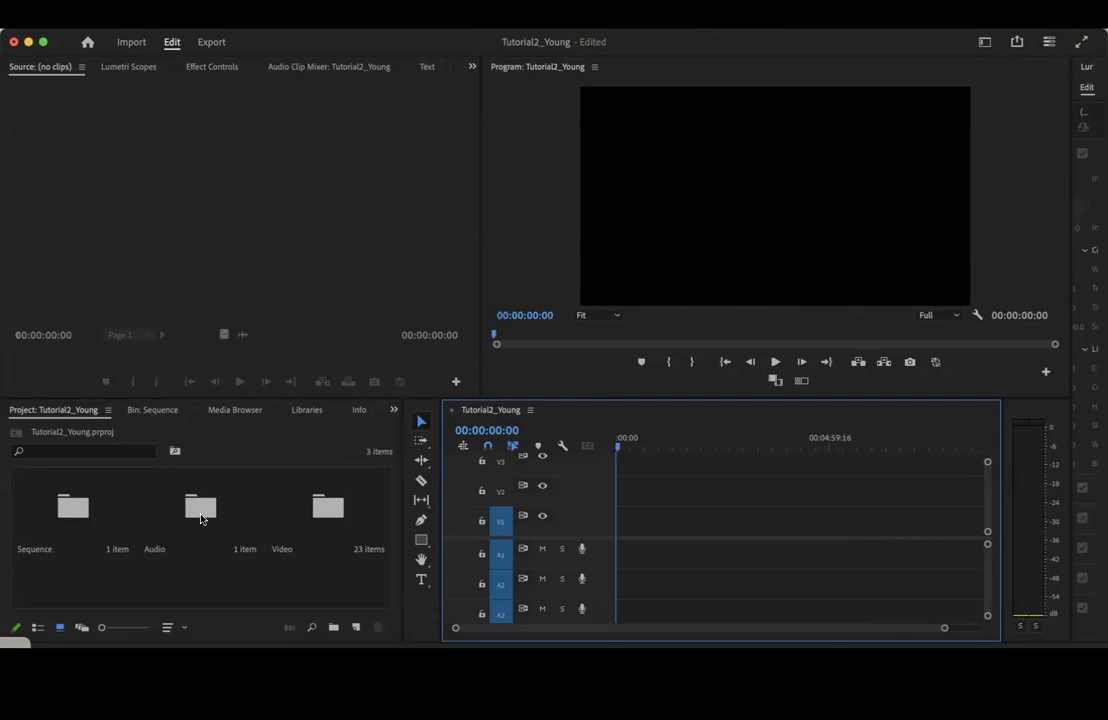
double_click(73, 510)
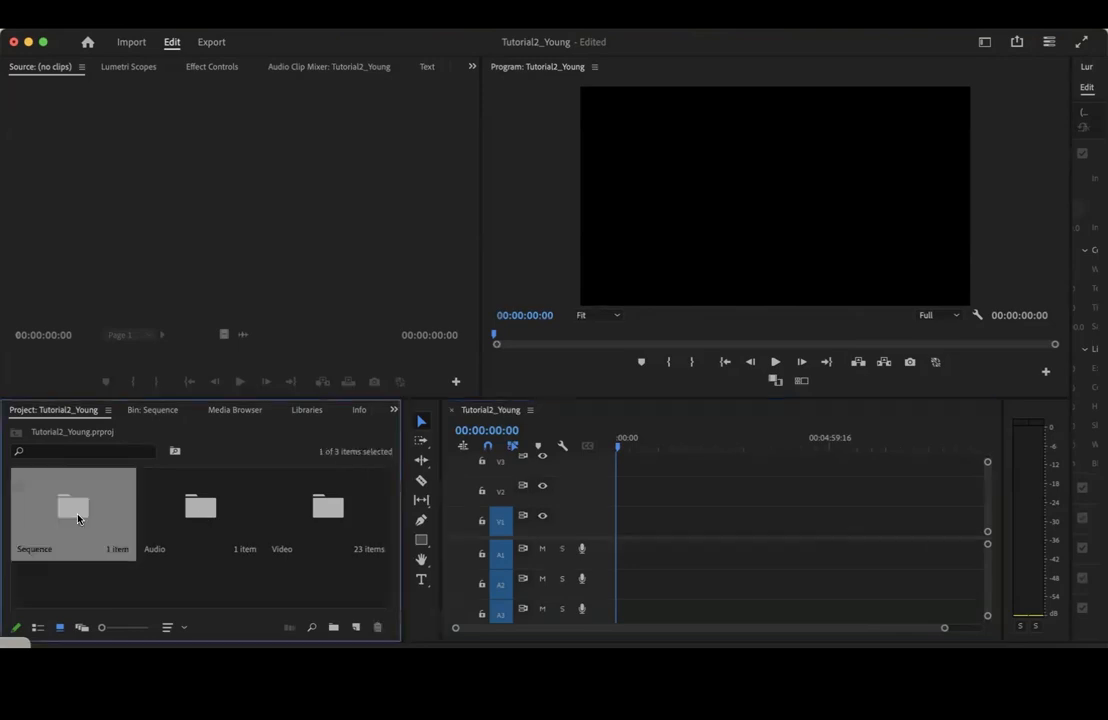
click(80, 406)
double_click(321, 522)
drag(72, 505, 620, 560)
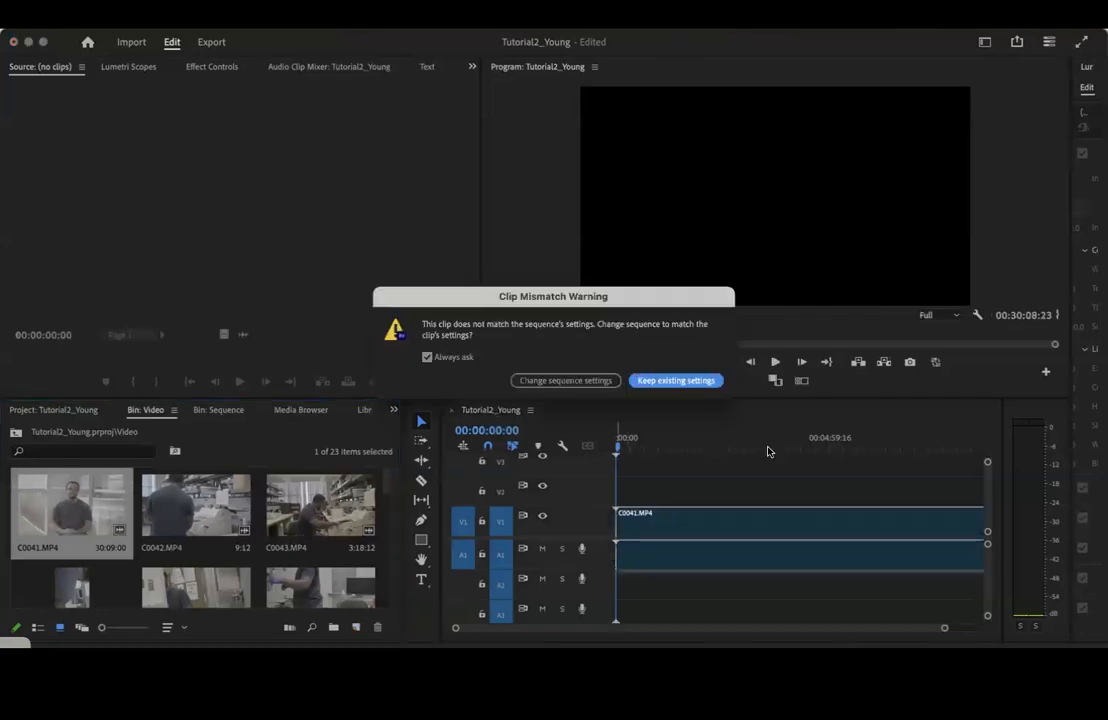
click(678, 381)
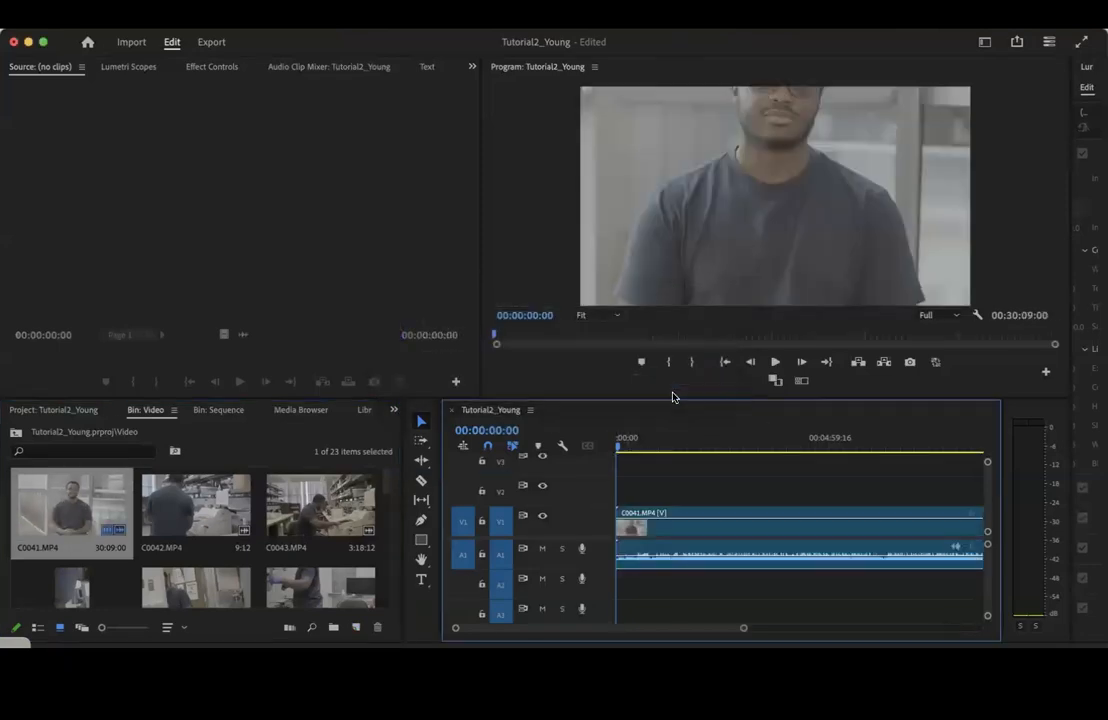
Fit the C0041.MP4 clip to the sequence frame size and increase the height of the Audio 1 track
right_click(670, 533)
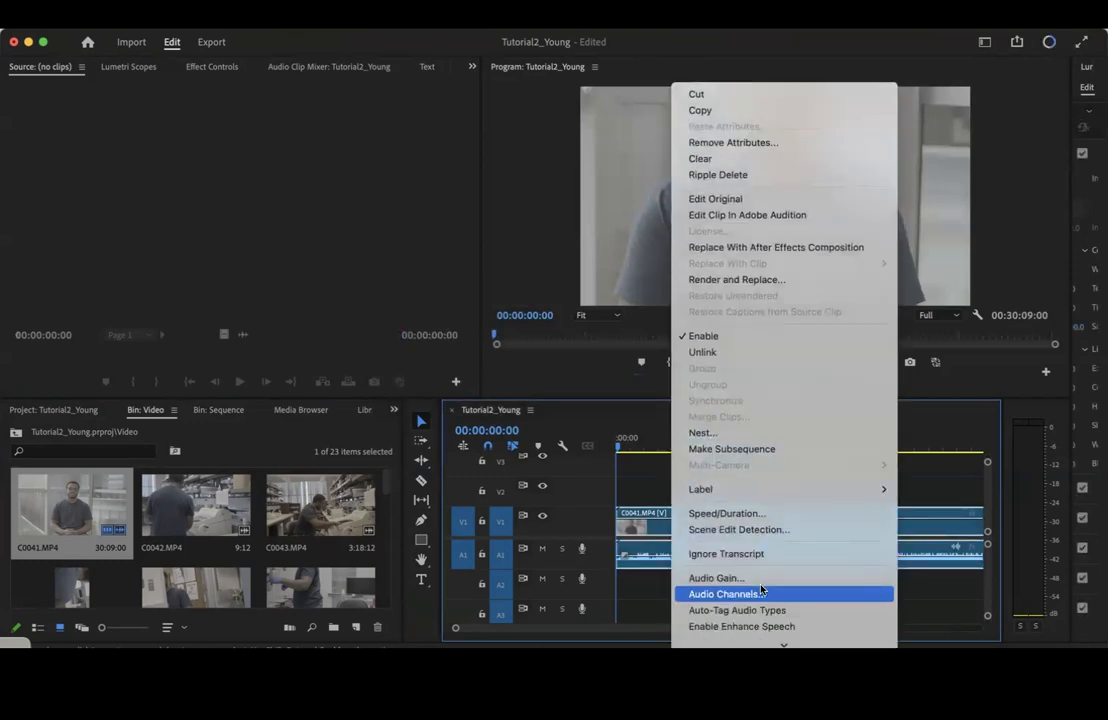
click(705, 456)
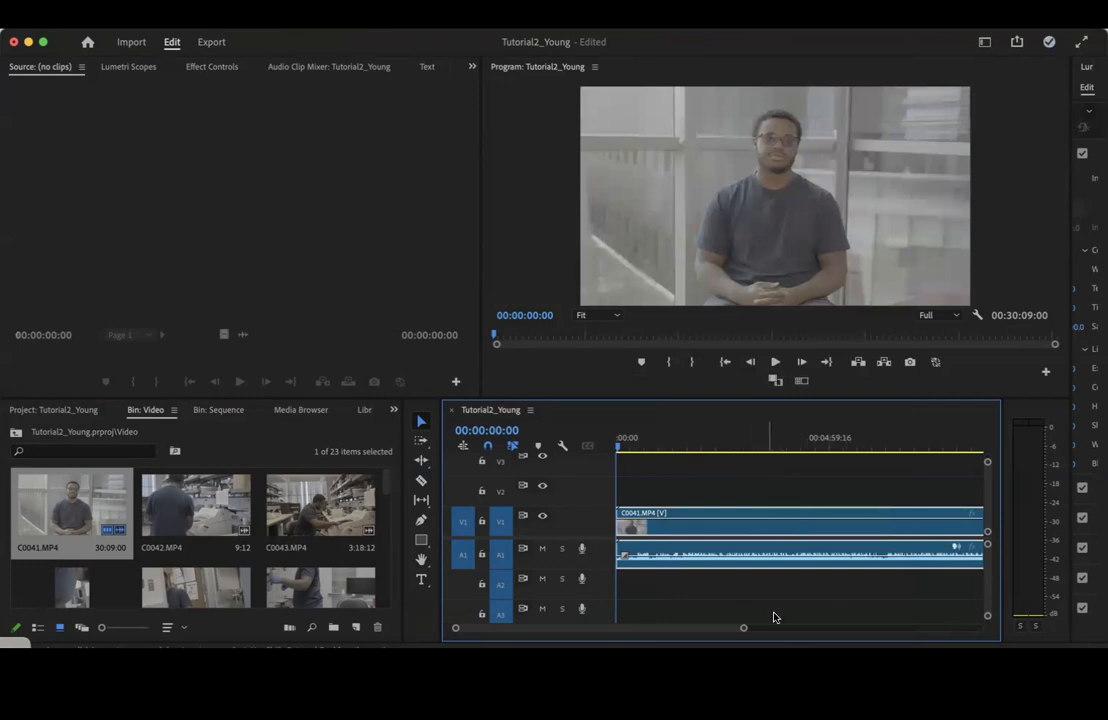
drag(743, 629, 700, 638)
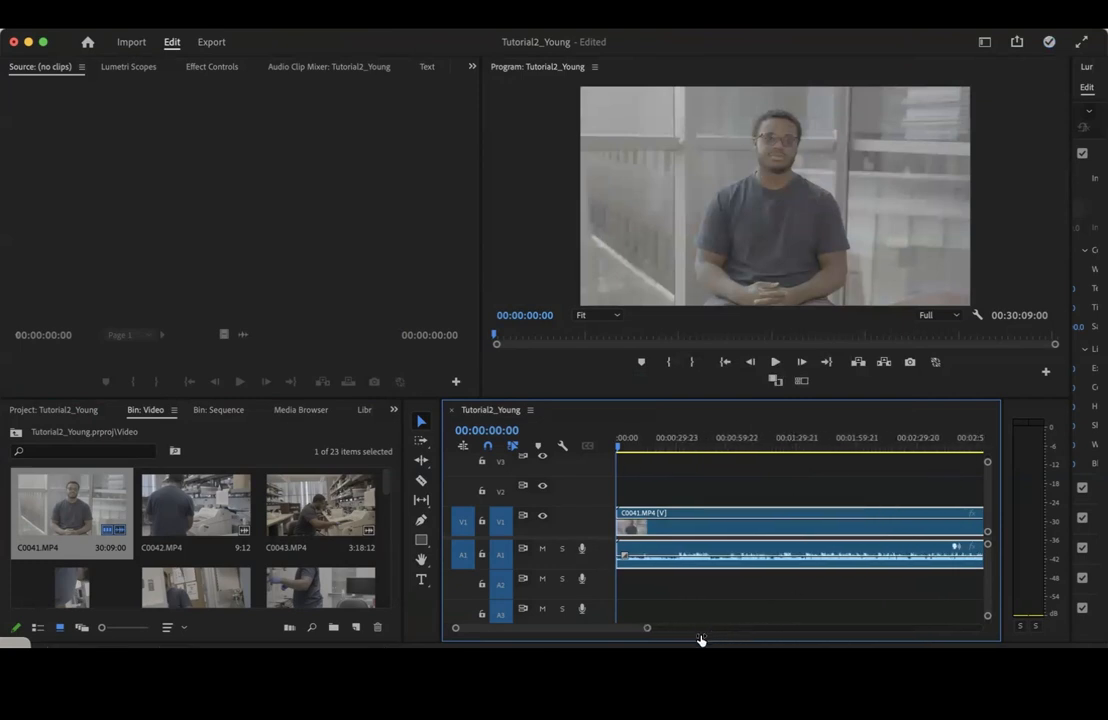
drag(604, 568, 602, 590)
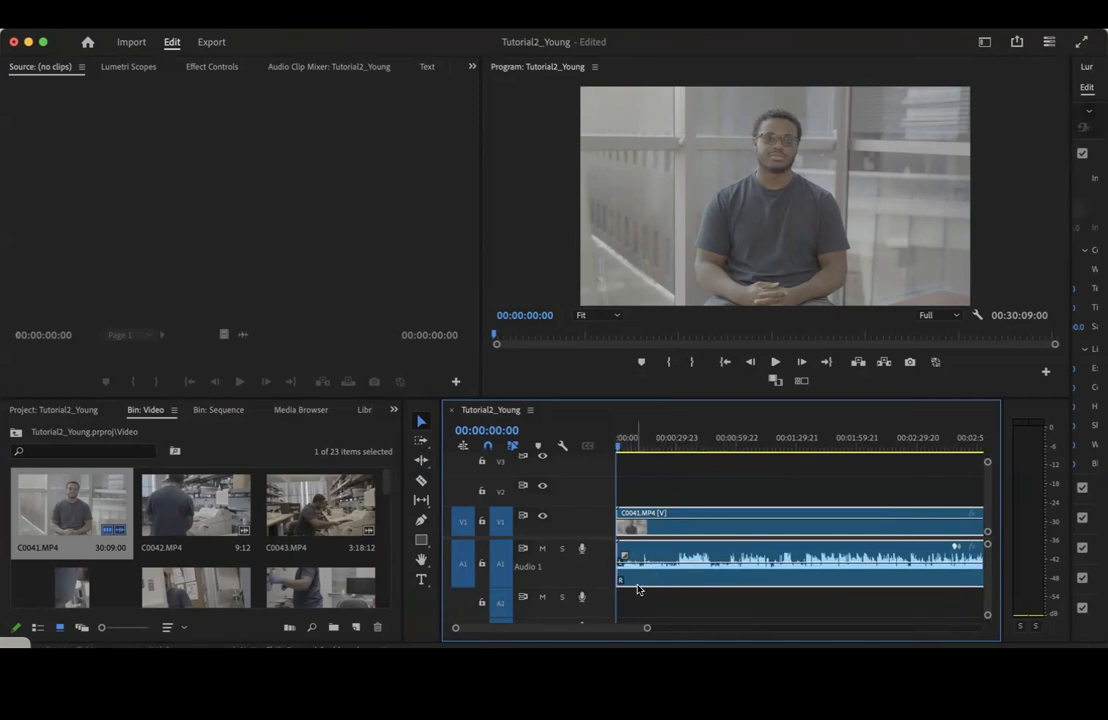
Play the C0041.MP4 clip from its start and around the 33-second mark to check its left and right audio
scroll(736, 576, right, 5)
scroll(736, 576, left, 5)
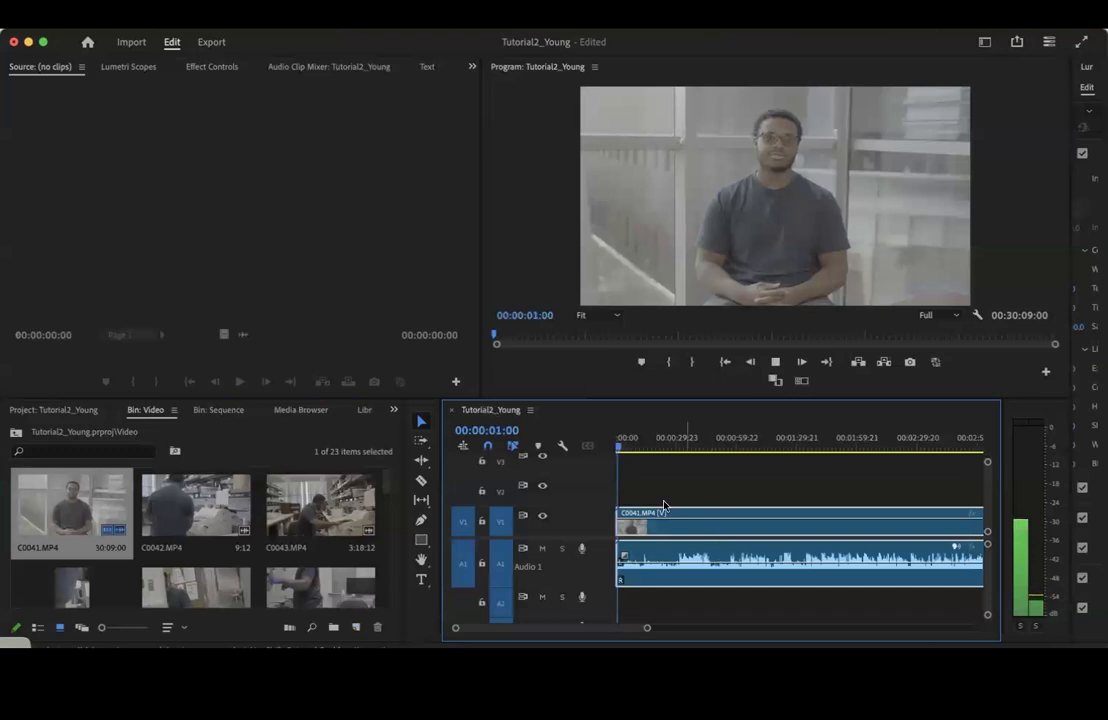
click(669, 447)
key(space)
click(683, 447)
key(space)
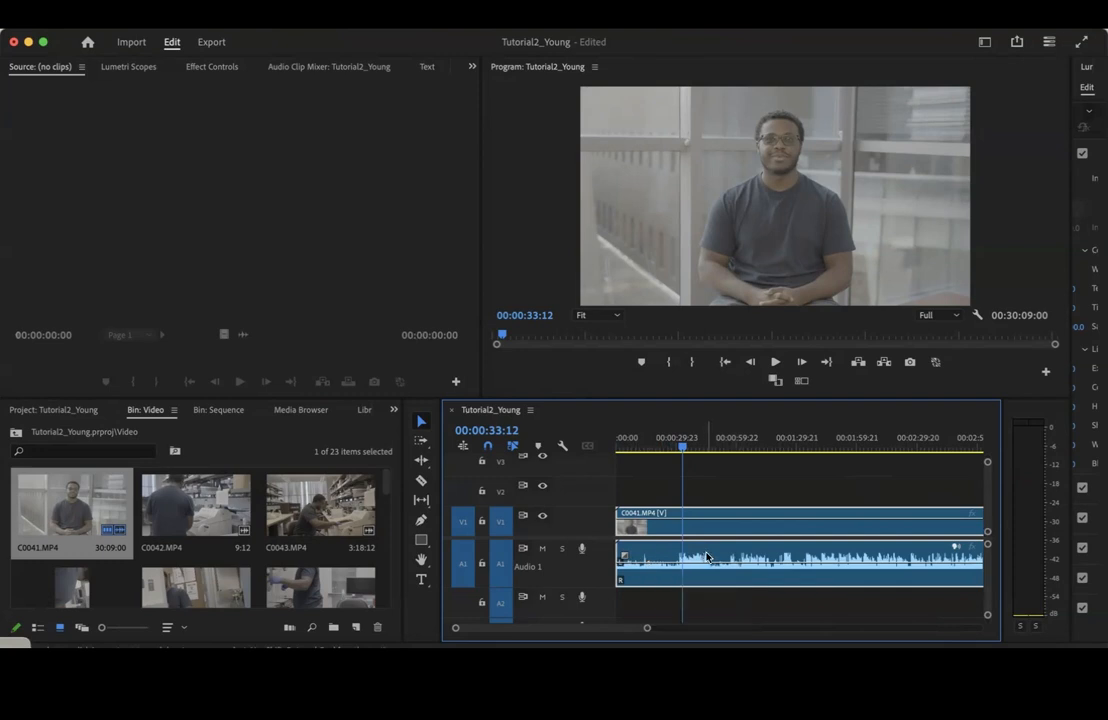
Map the left media source channel to both the left and right channels of the C0041.MP4 timeline clip
drag(646, 630, 738, 628)
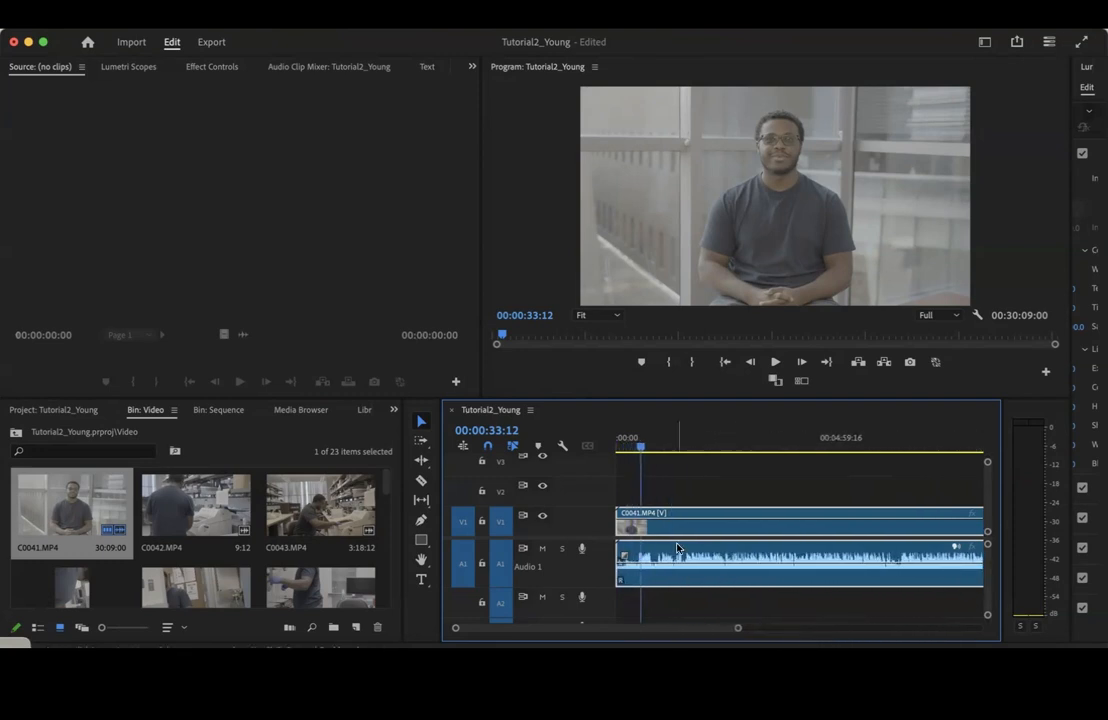
right_click(688, 553)
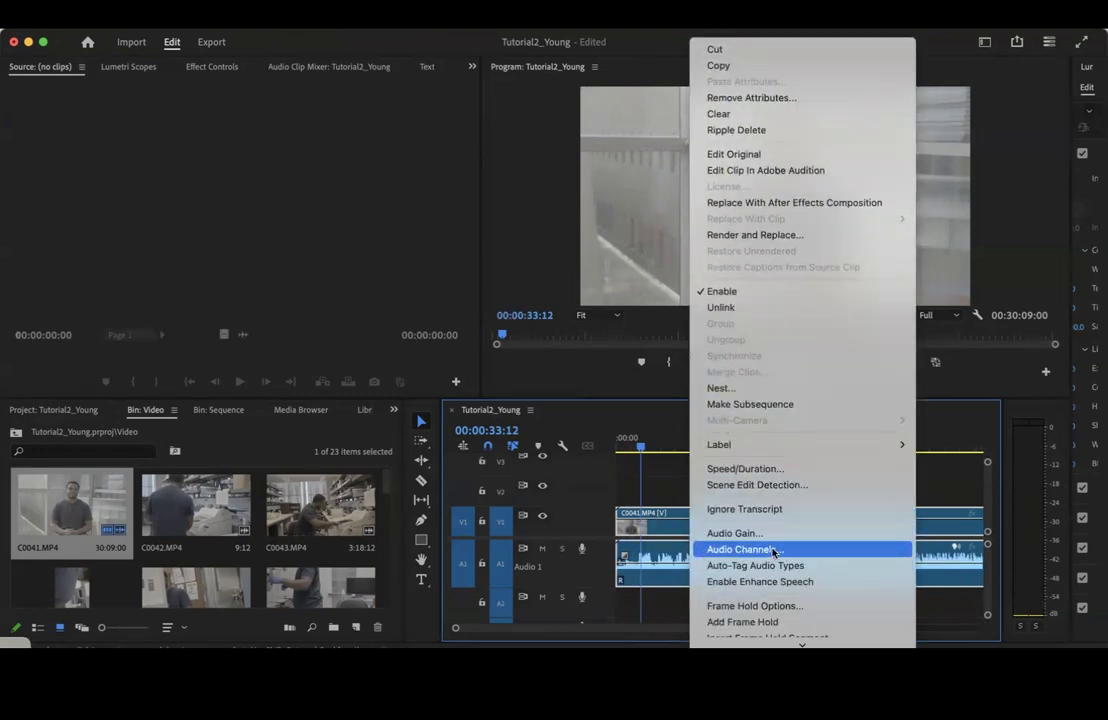
click(760, 551)
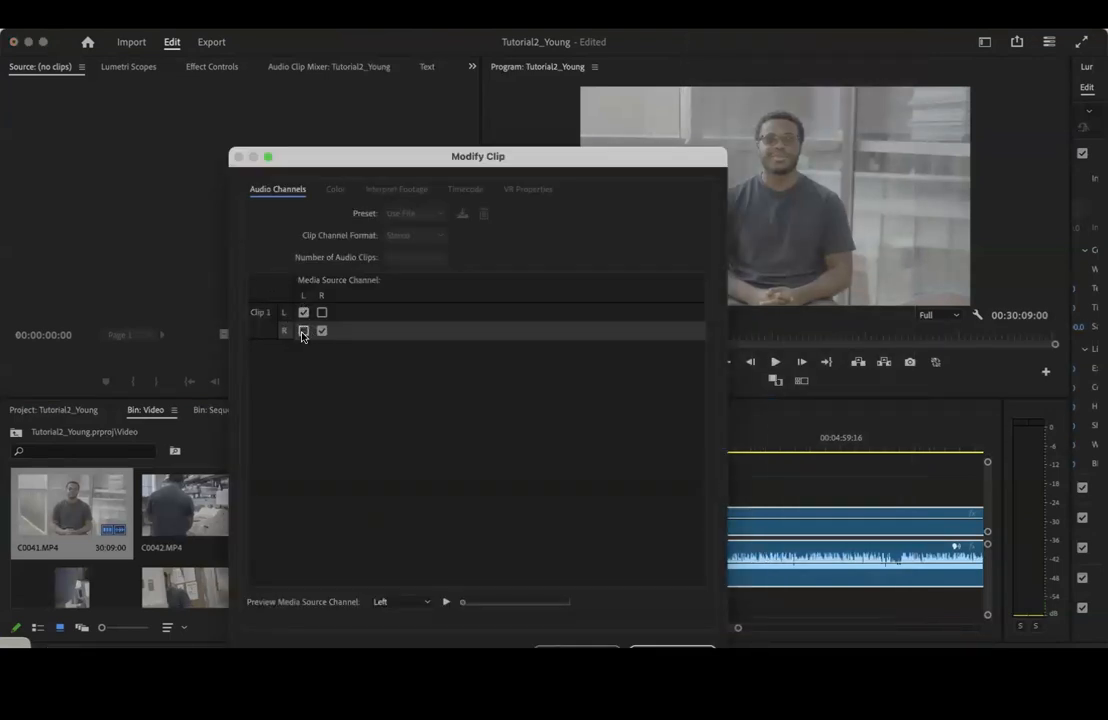
drag(549, 156, 534, 123)
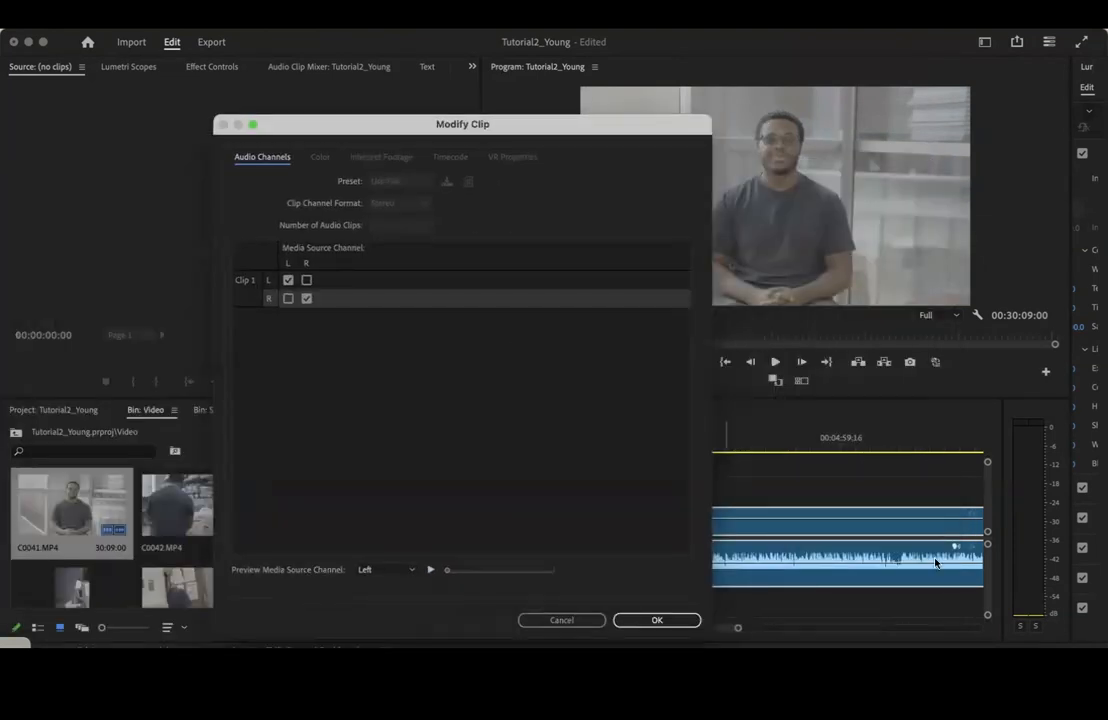
click(306, 299)
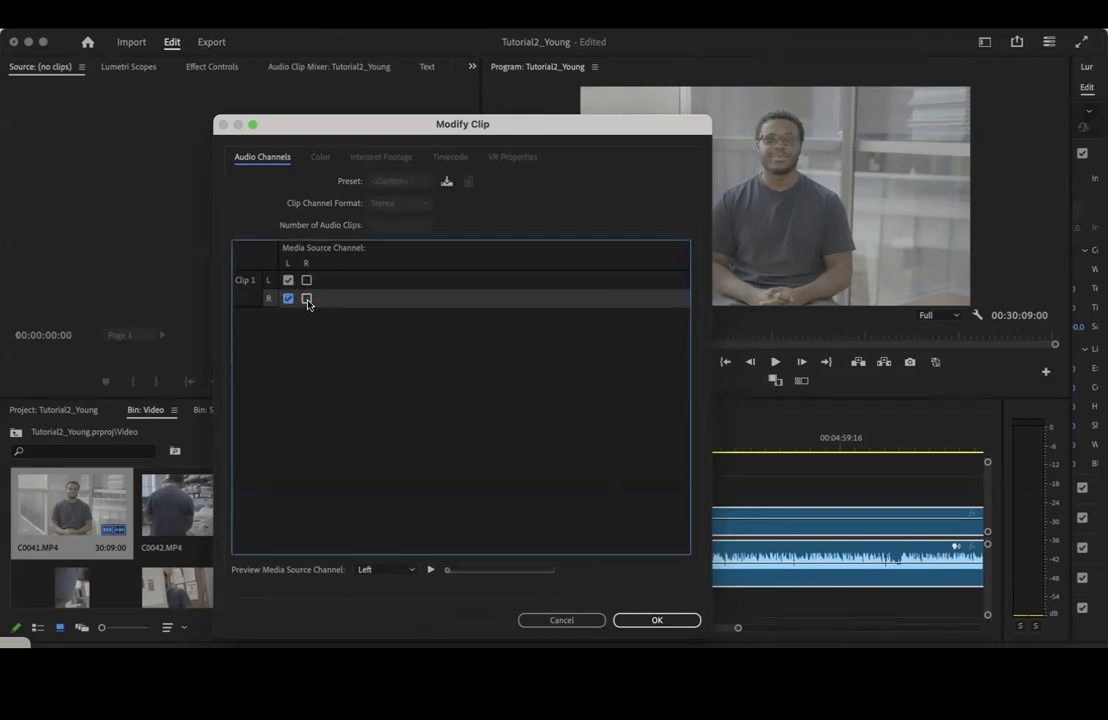
click(288, 298)
click(657, 620)
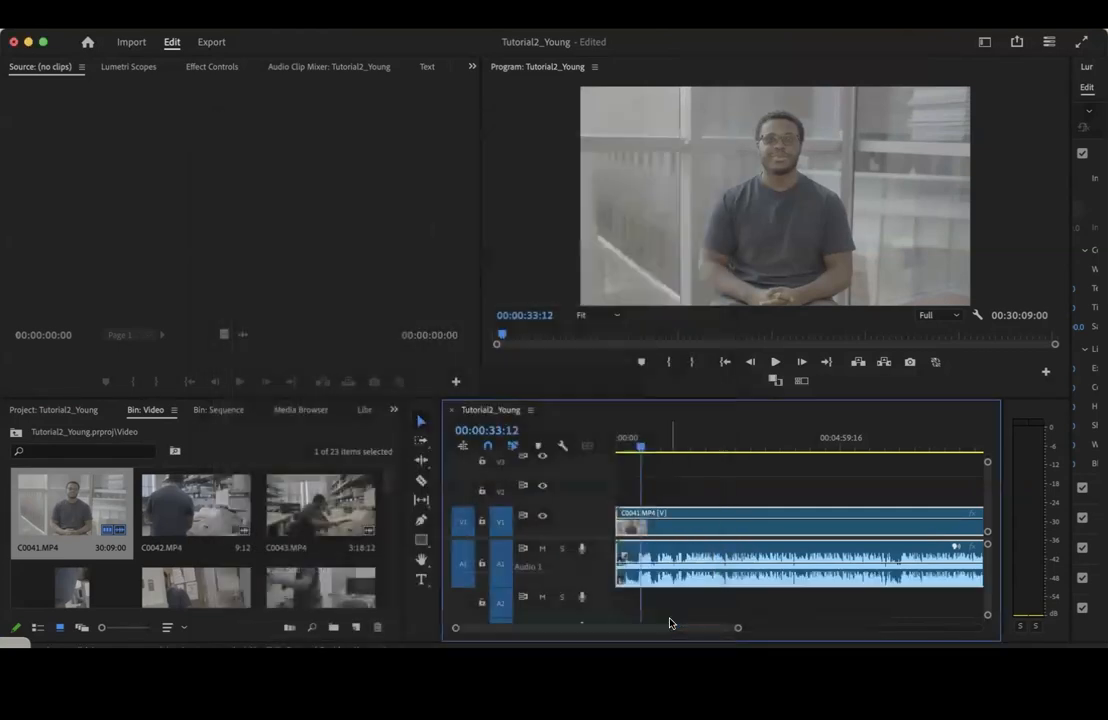
Play the C0041.MP4 clip from about 33 seconds to check the levels of both audio channels
key(space)
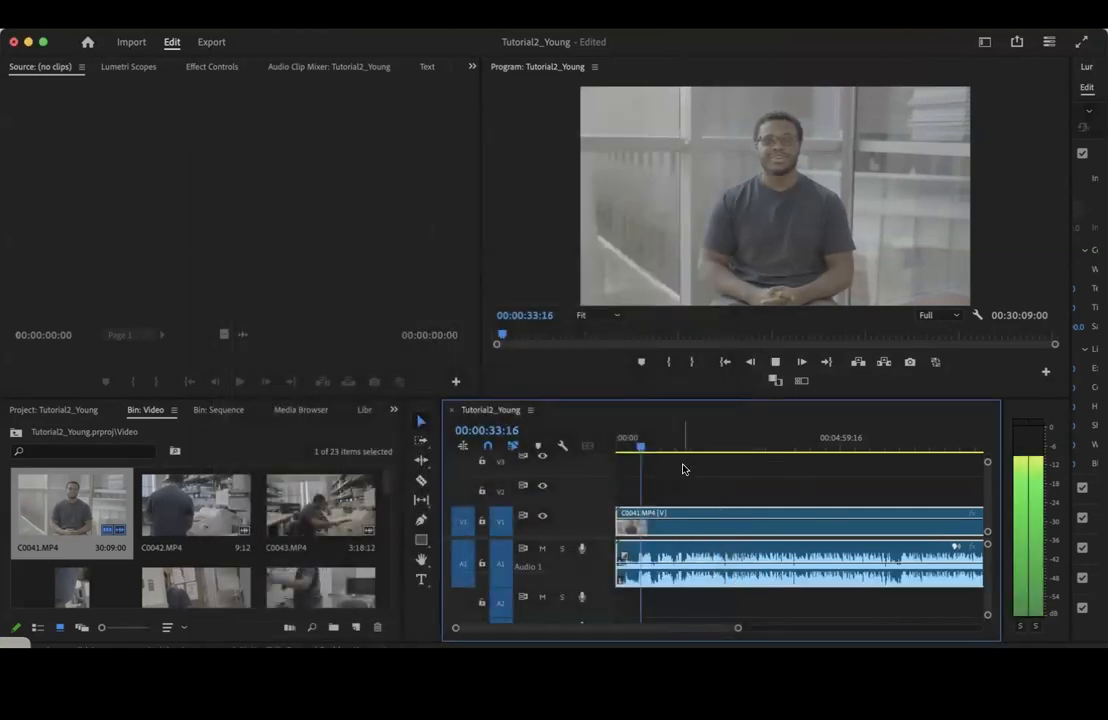
key(space)
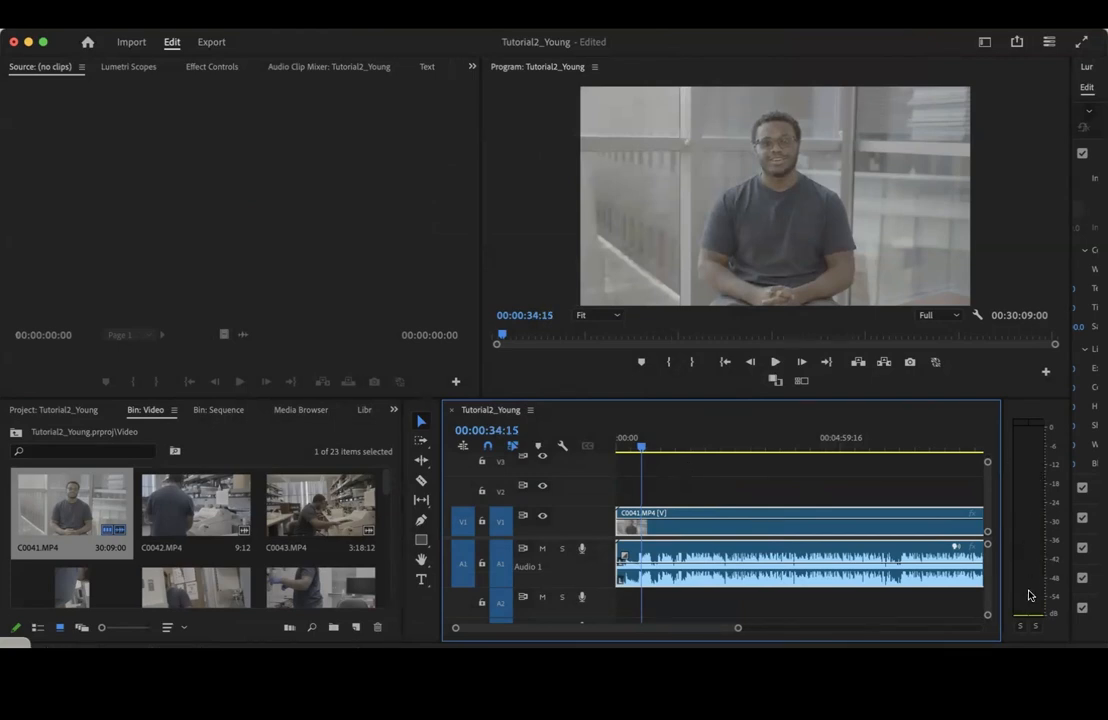
key(space)
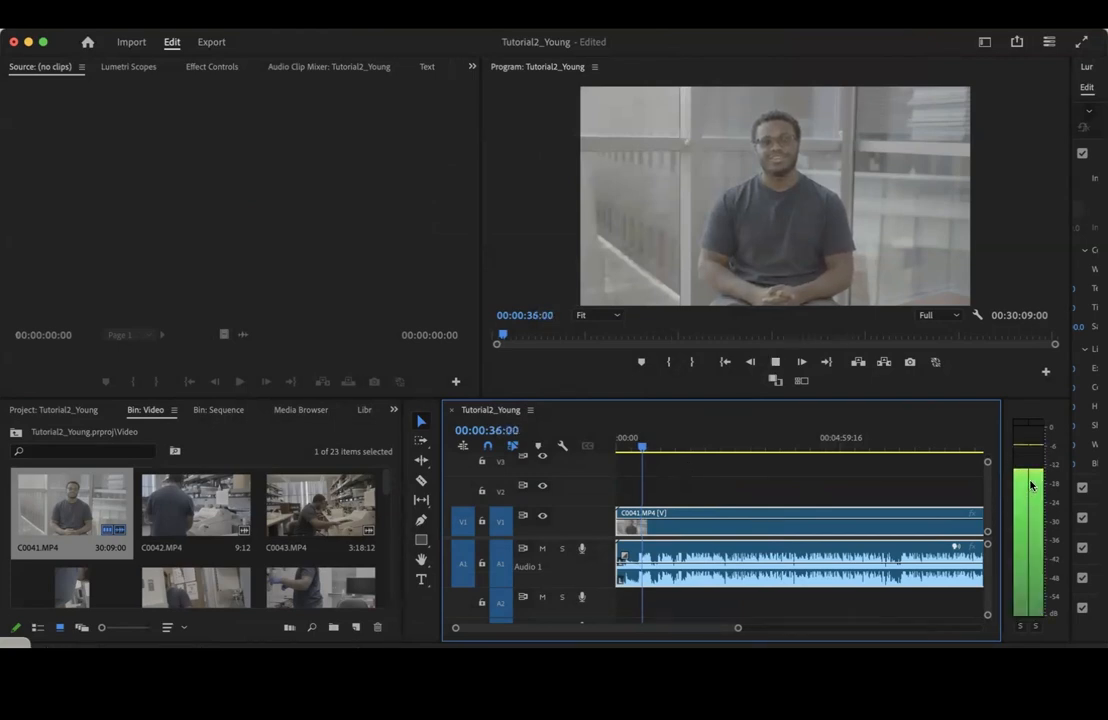
key(space)
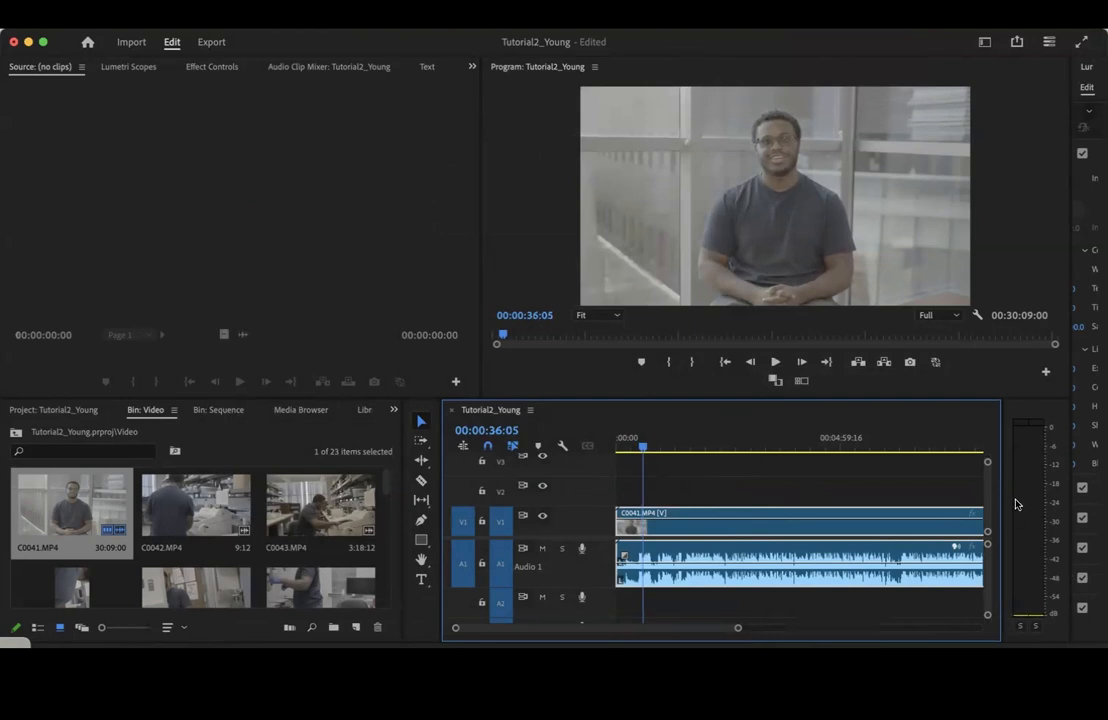
Review the C0041.MP4 clip's audio channel mapping and play the clip briefly from about 36 seconds
right_click(740, 557)
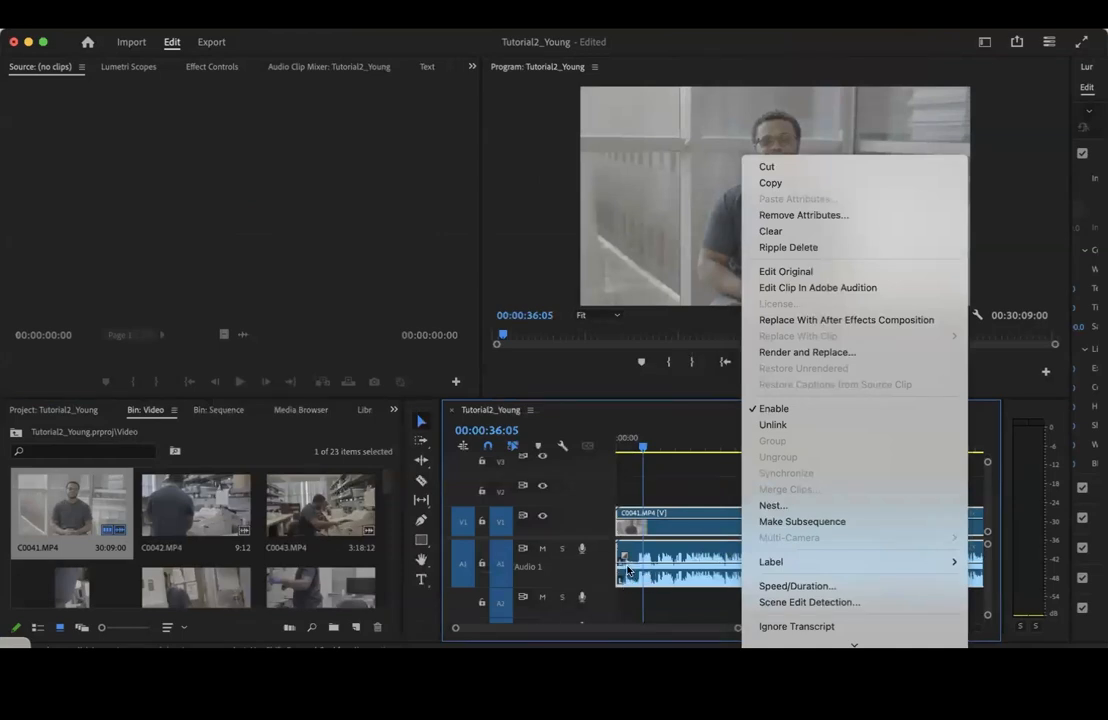
scroll(800, 563, down, 5)
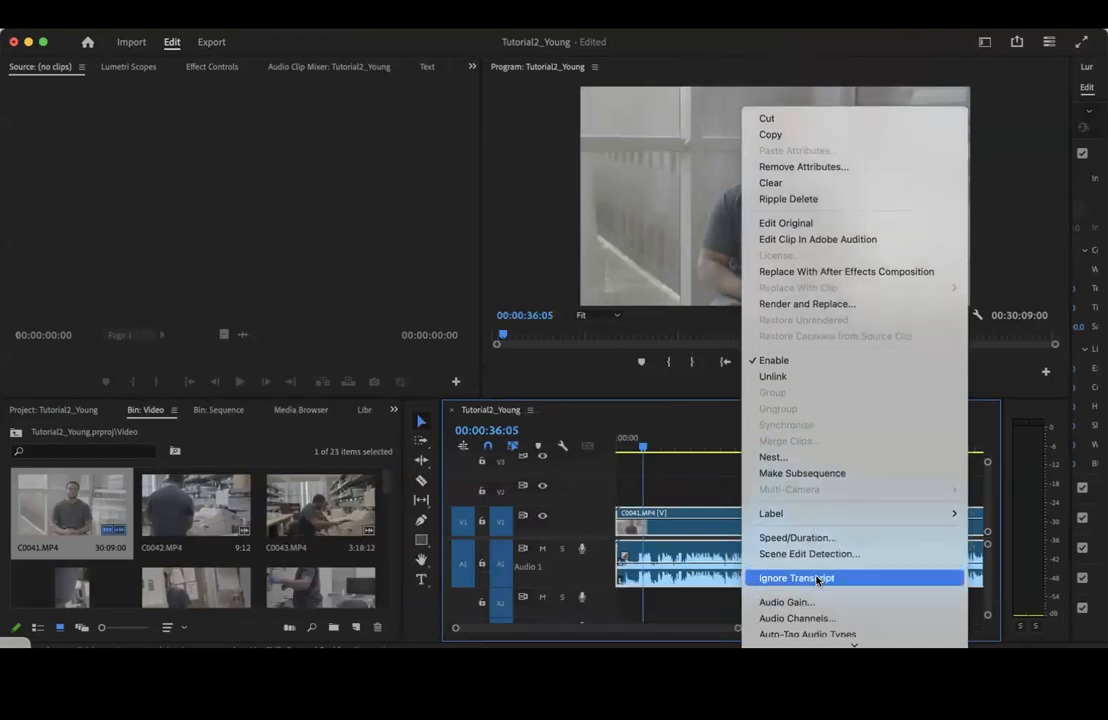
click(815, 554)
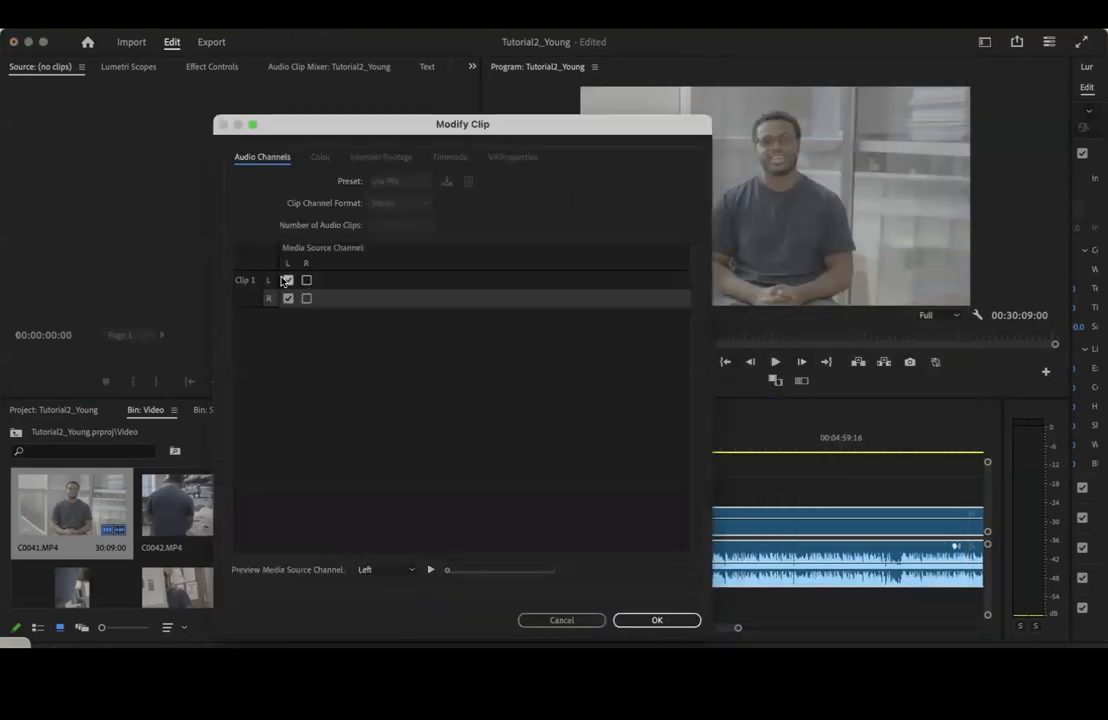
click(686, 628)
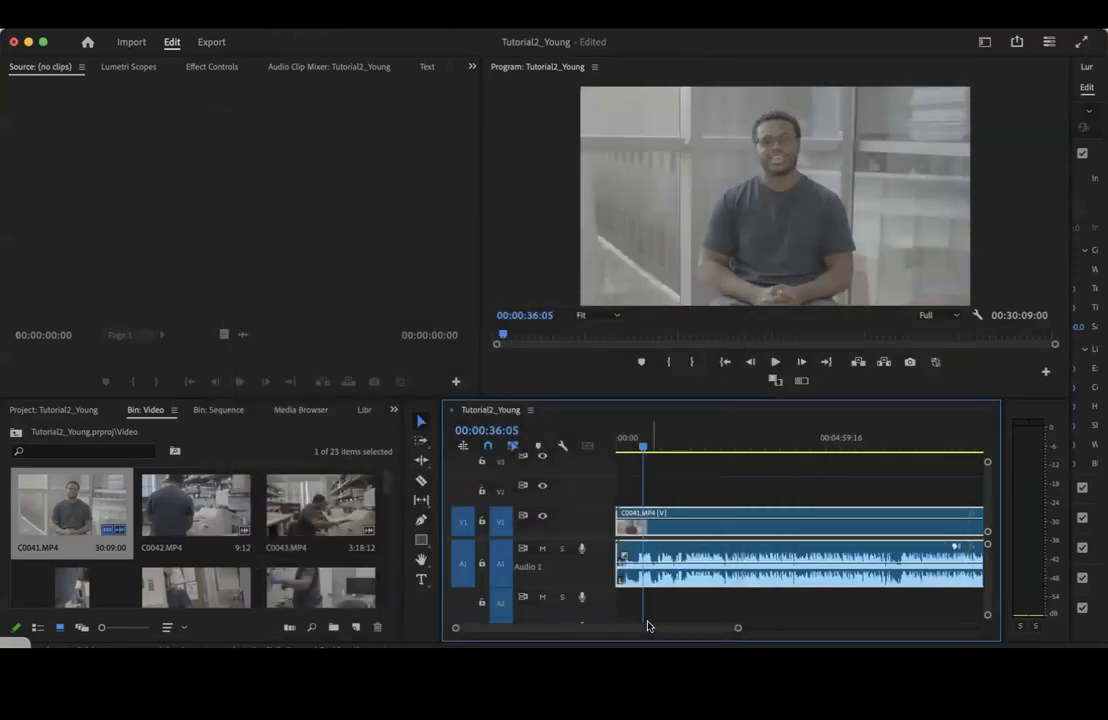
key(space)
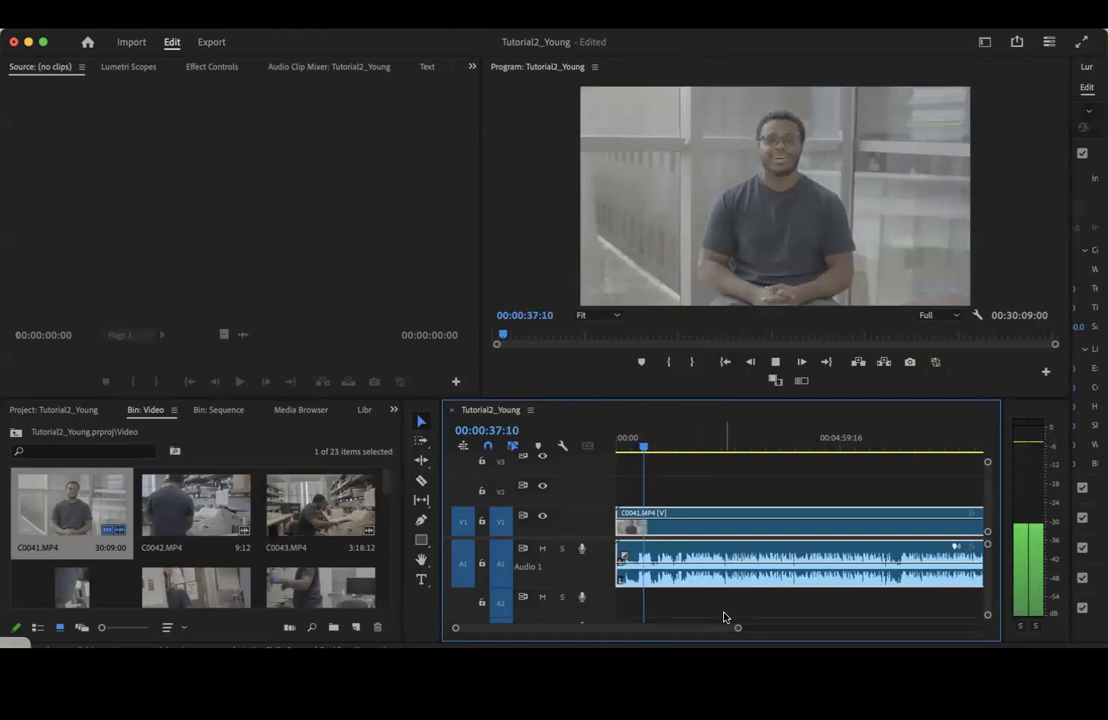
key(space)
Place 220216_001.WAV from the Audio bin at the start of the timeline on track A2
drag(738, 627, 997, 628)
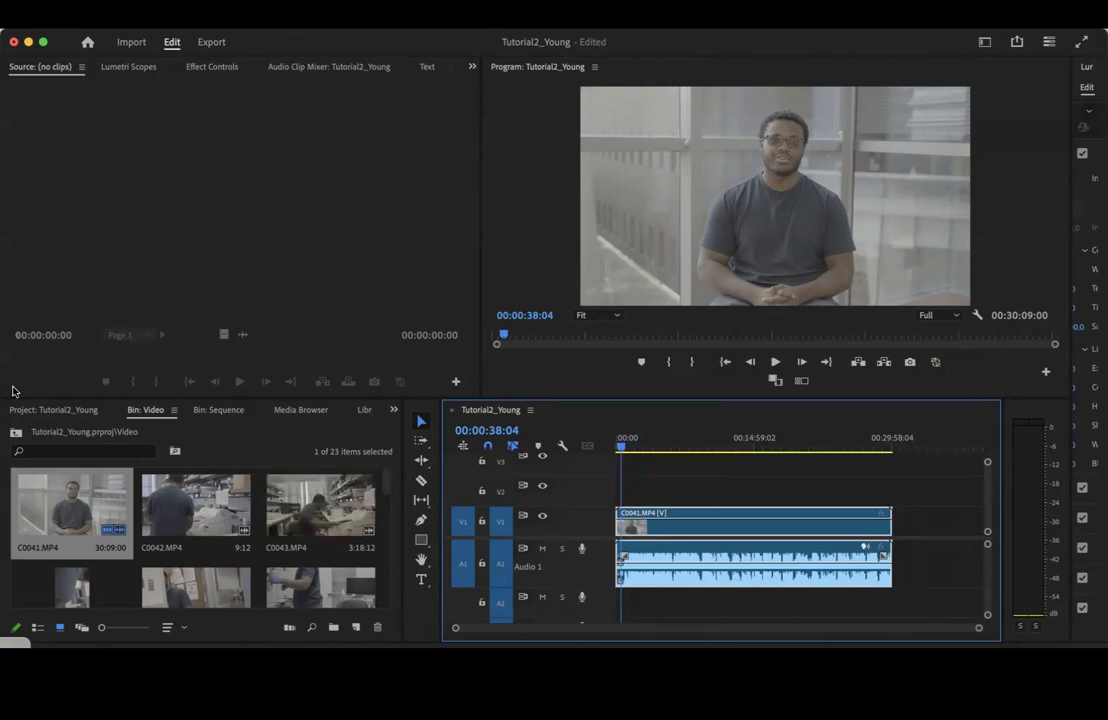
click(79, 411)
double_click(174, 517)
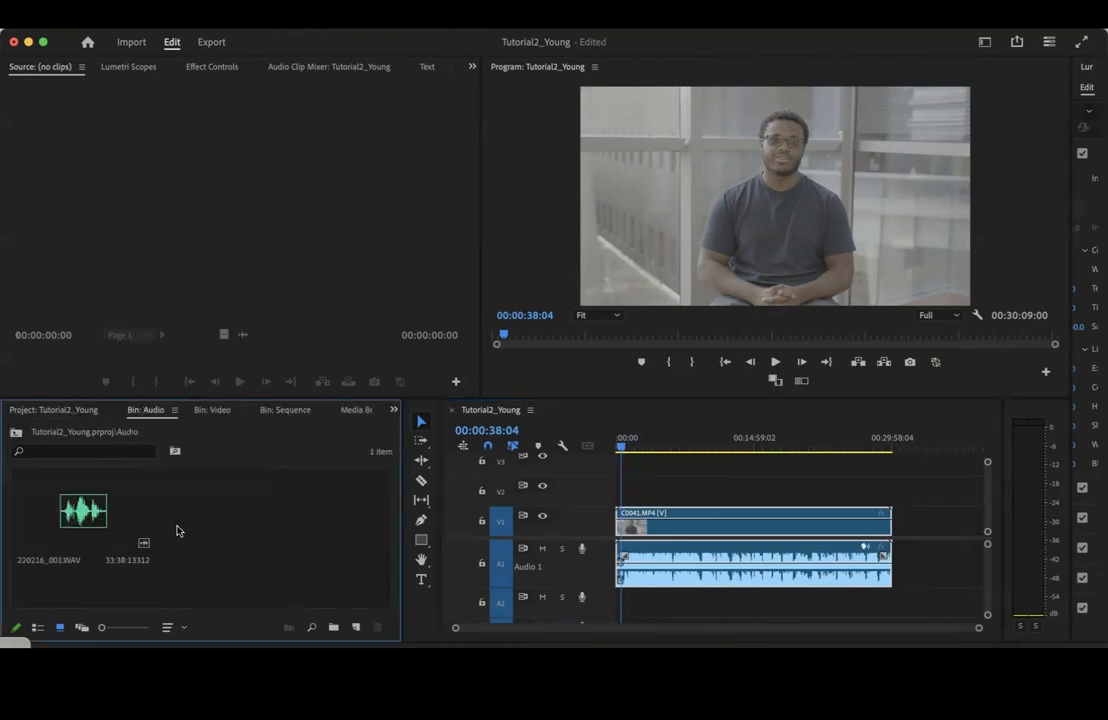
click(125, 522)
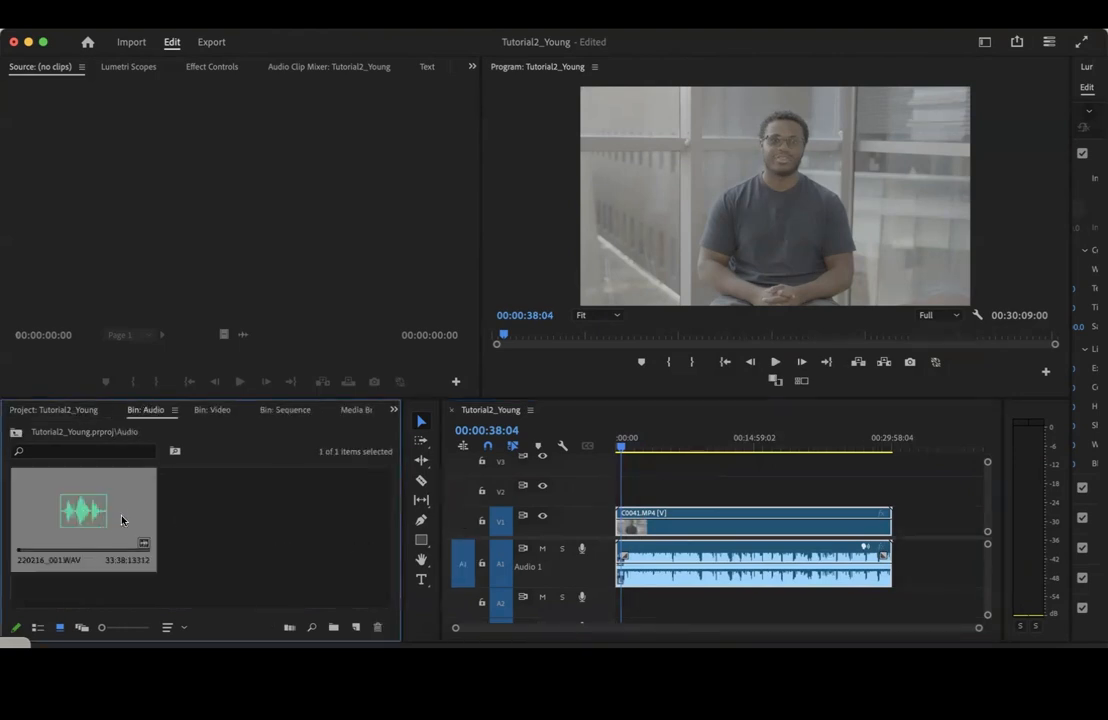
drag(72, 518, 640, 601)
scroll(698, 553, down, 2)
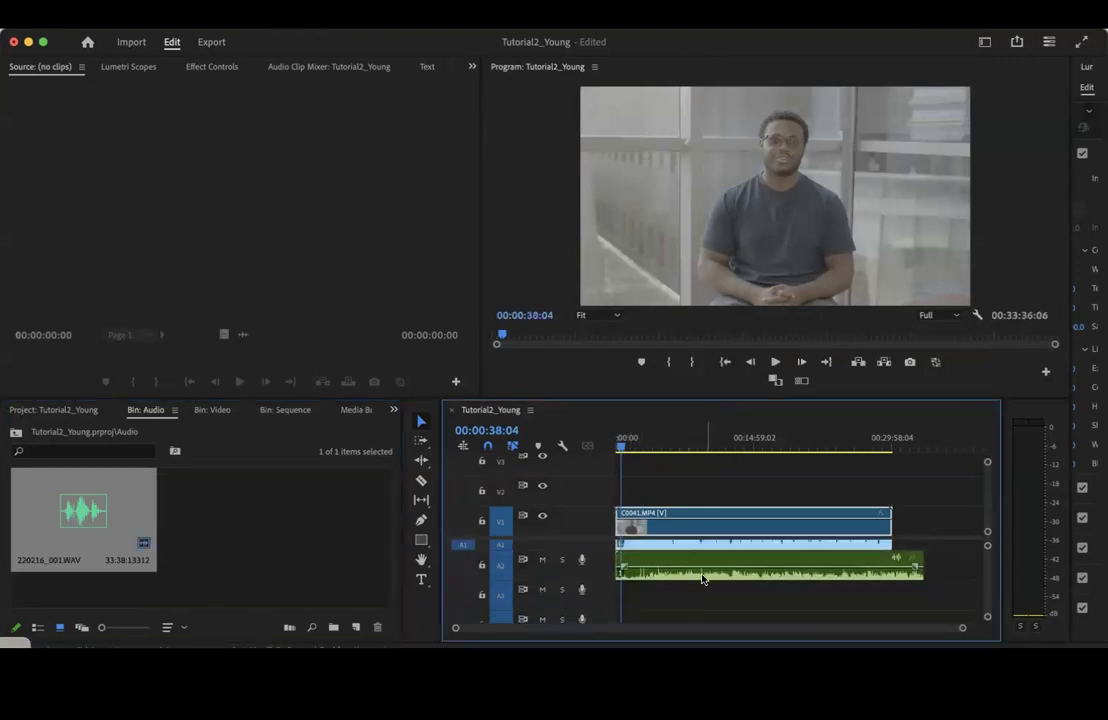
Examine the waveforms on A1 and A2 and play both together from 38 seconds and around 7:29
drag(965, 632, 717, 630)
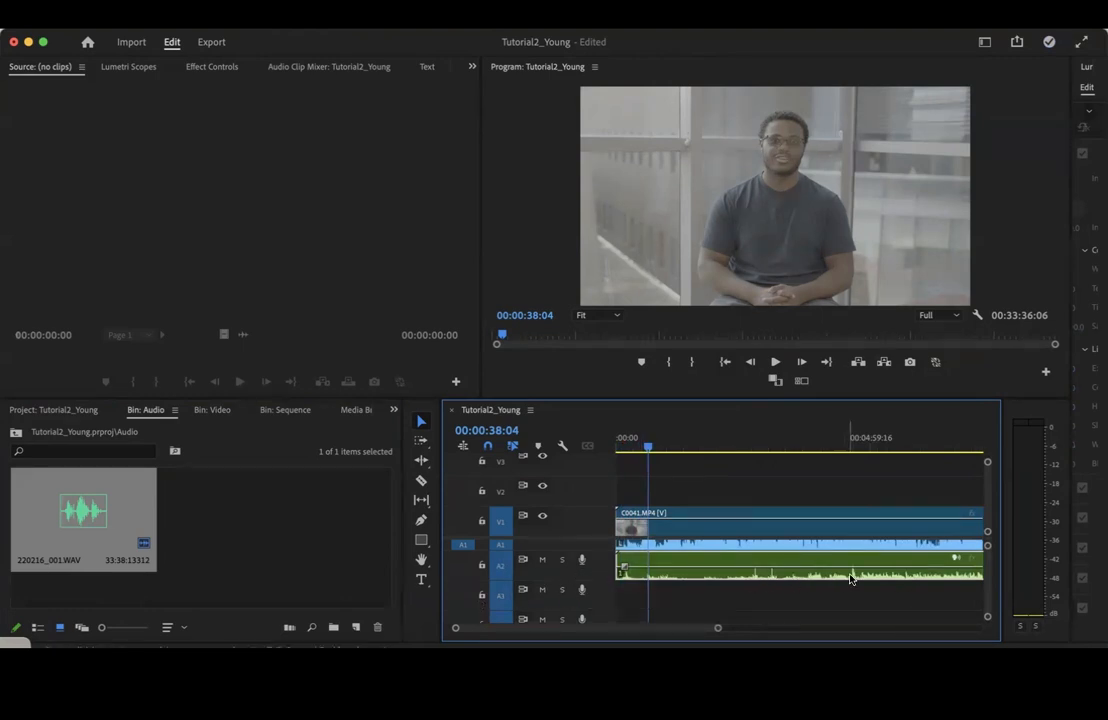
drag(716, 632, 930, 618)
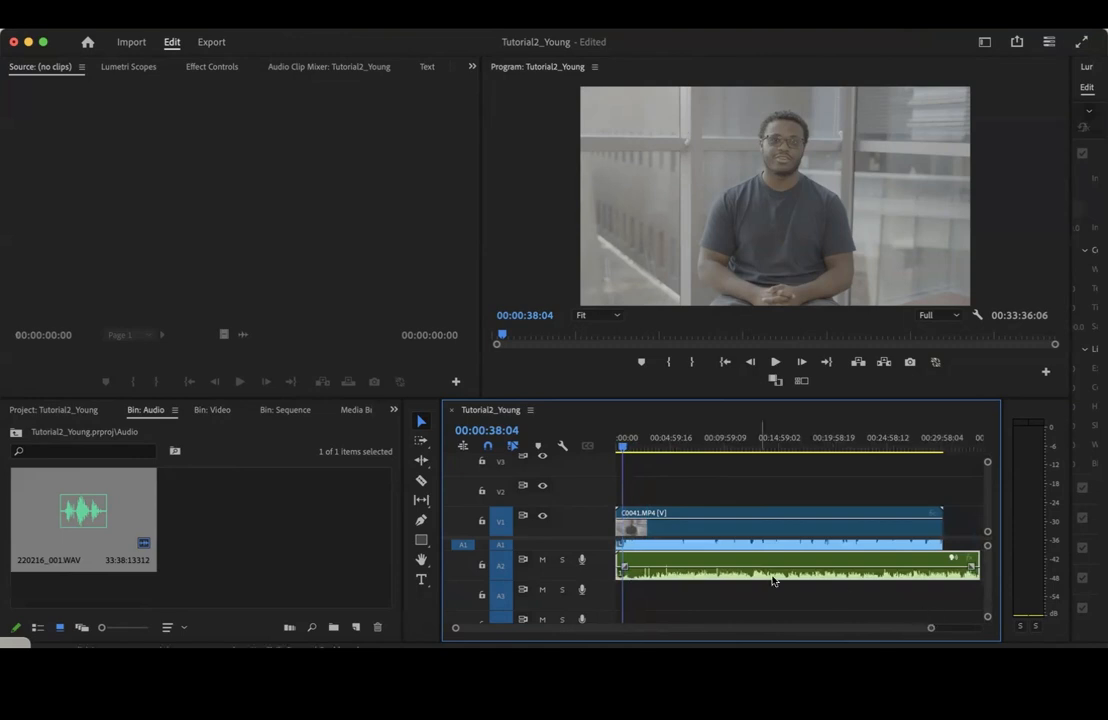
scroll(762, 585, up, 3)
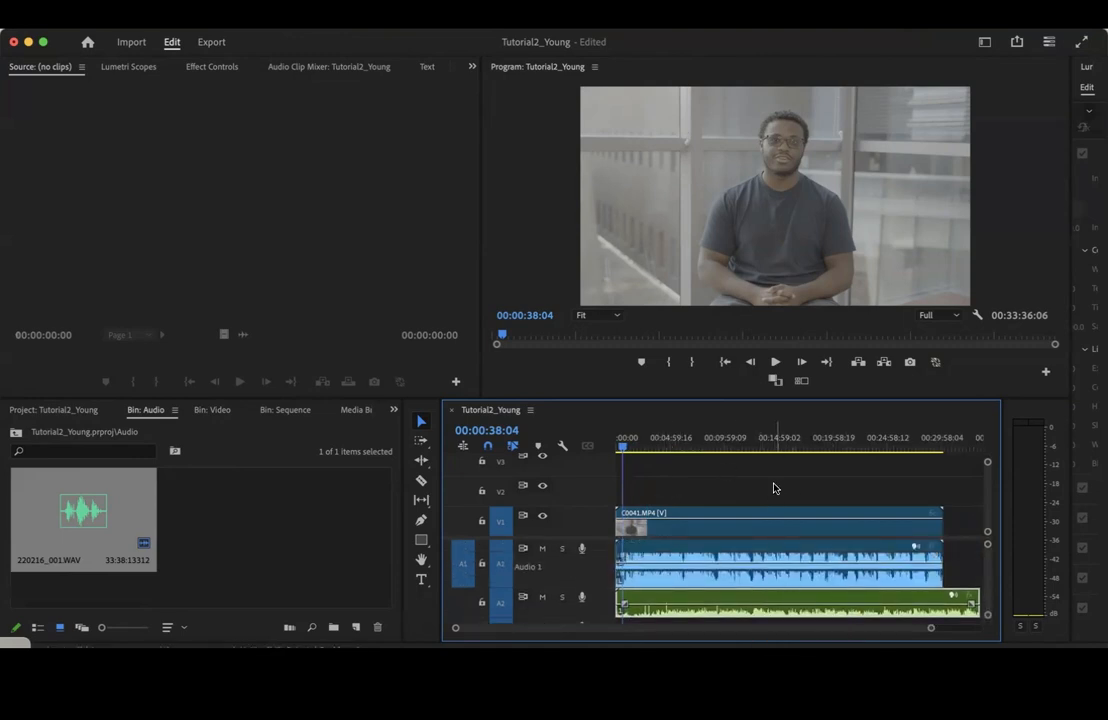
key(space)
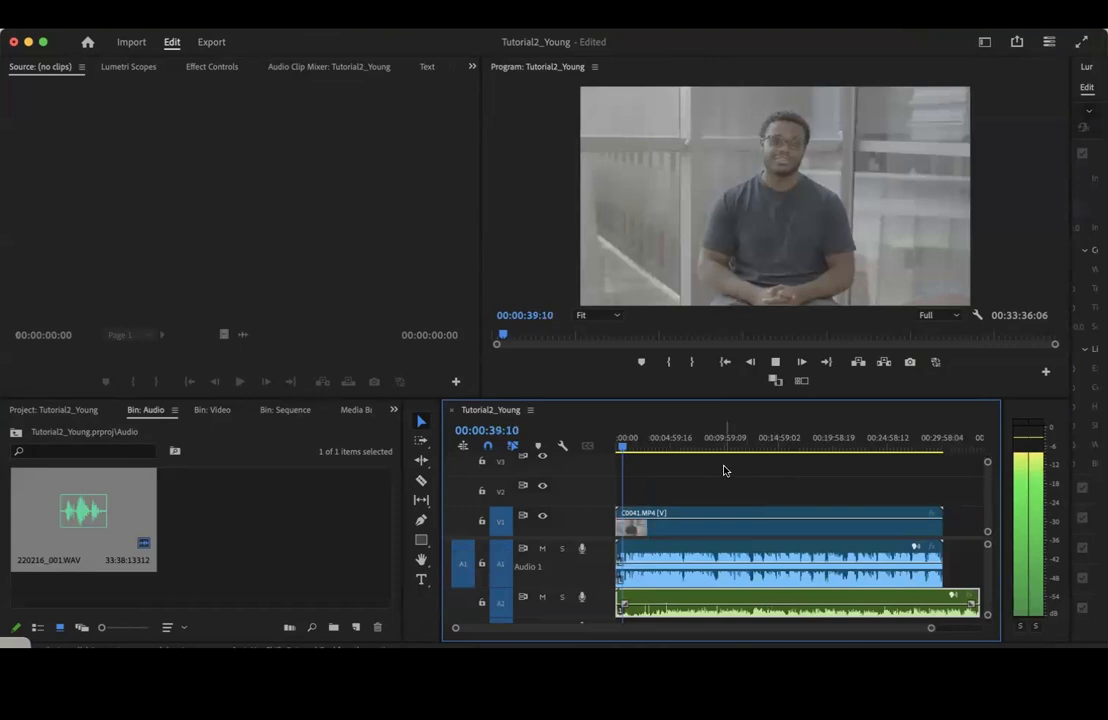
click(697, 448)
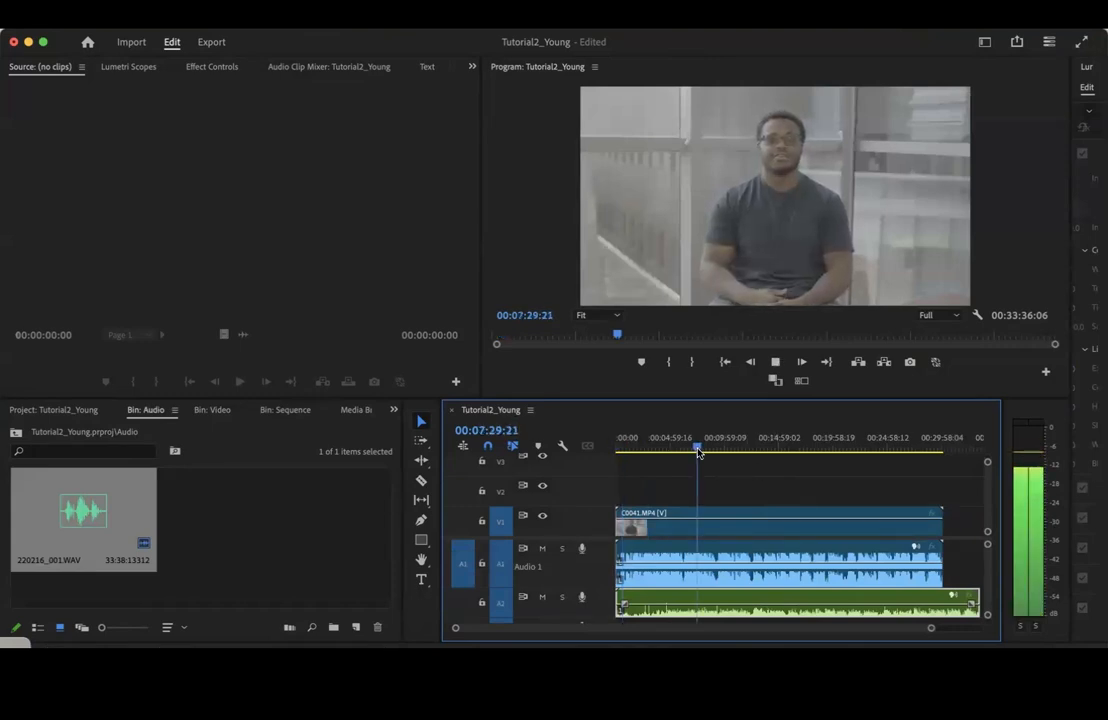
key(space)
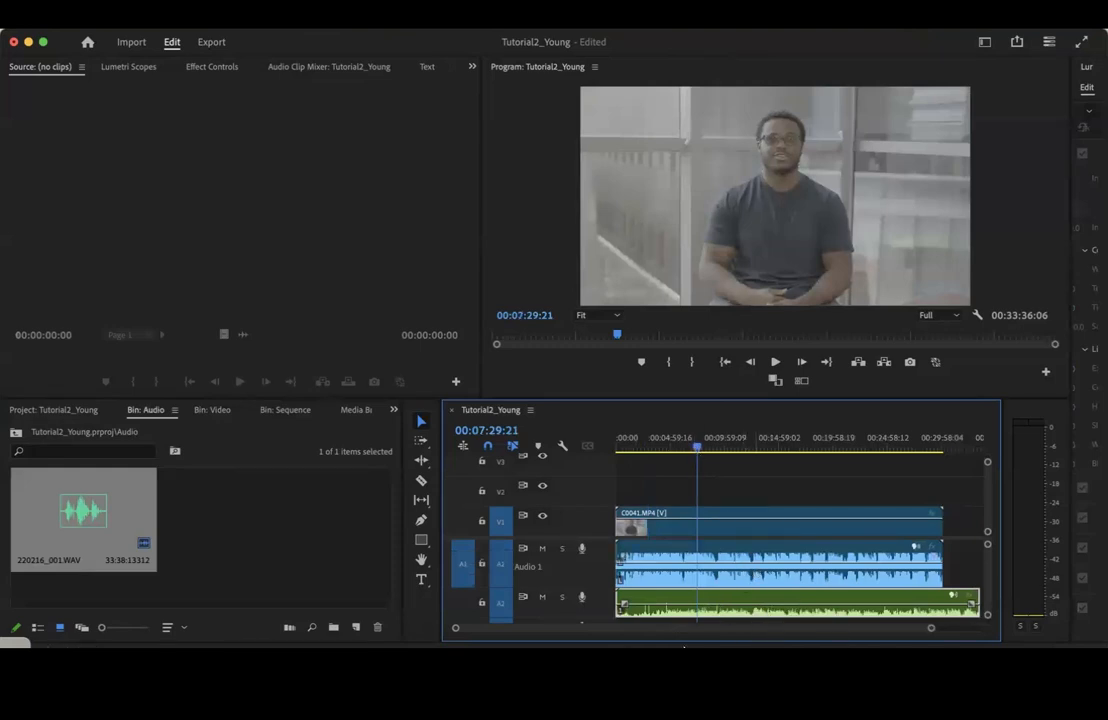
Synchronize the C0041.MP4 and 220216_001.WAV clips using audio track channel 1
mouse_move(932, 630)
mouse_down()
mouse_move(920, 631)
mouse_move(950, 629)
mouse_up()
drag(718, 487, 799, 610)
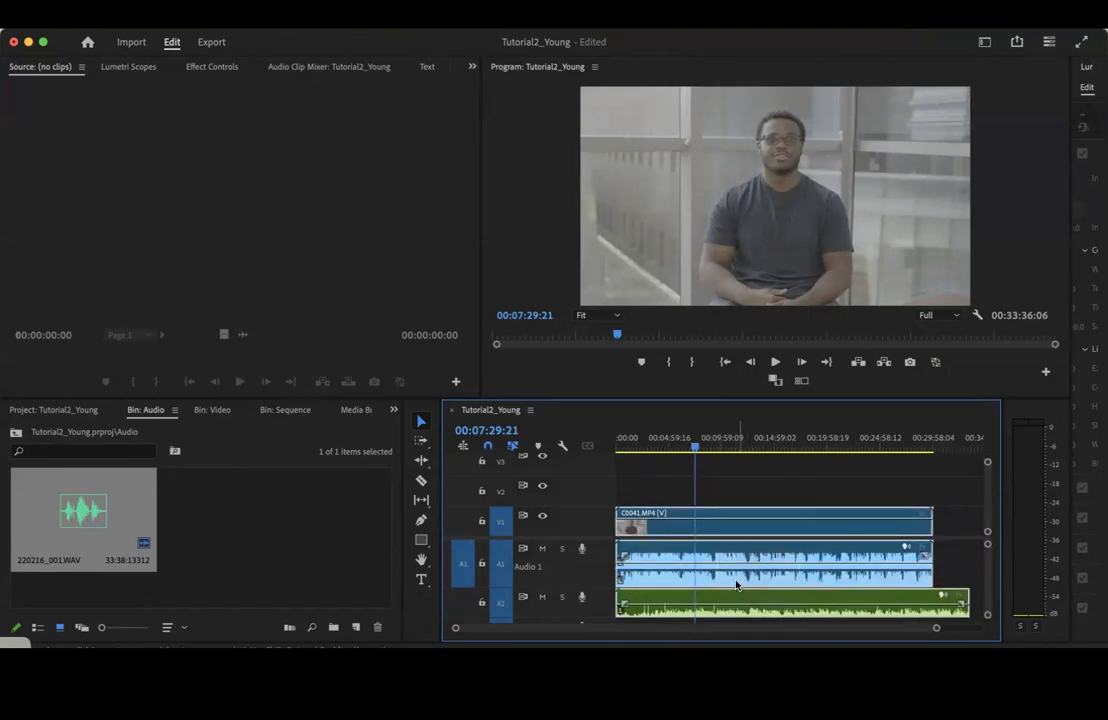
right_click(741, 580)
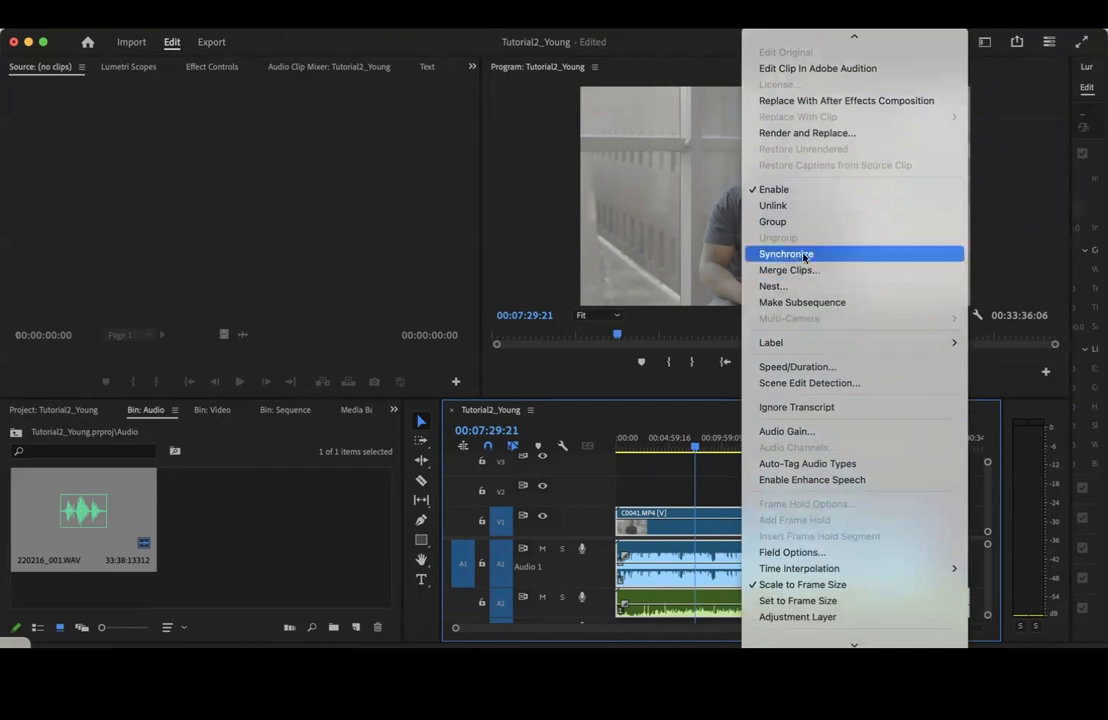
click(792, 257)
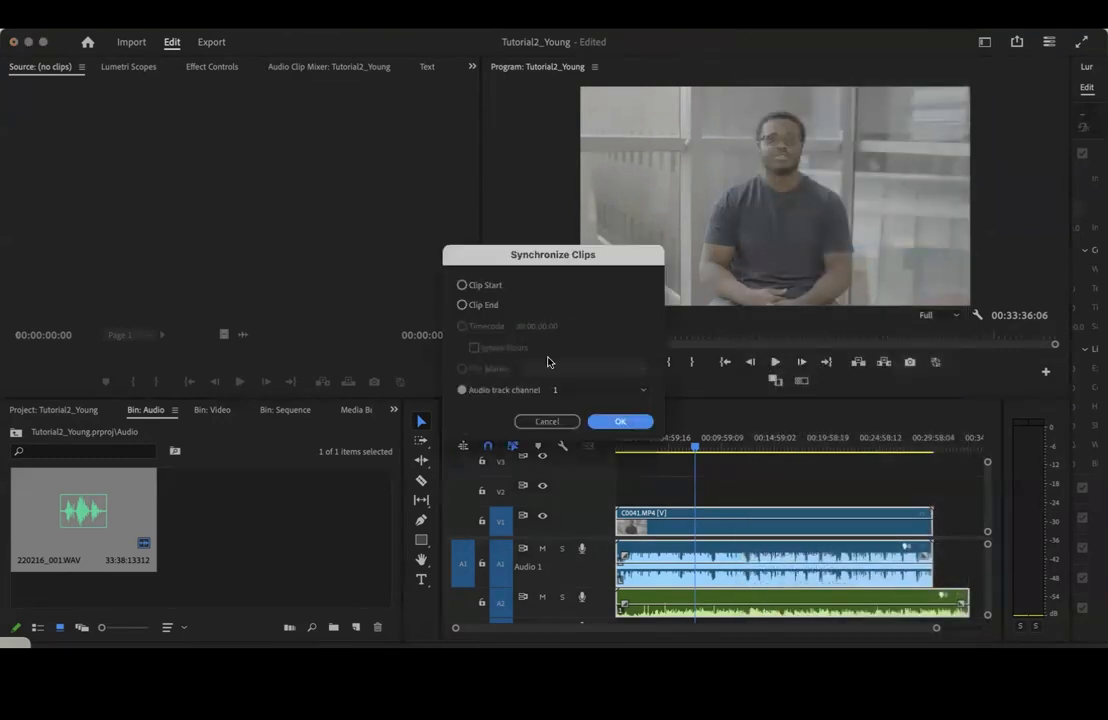
click(463, 390)
click(621, 422)
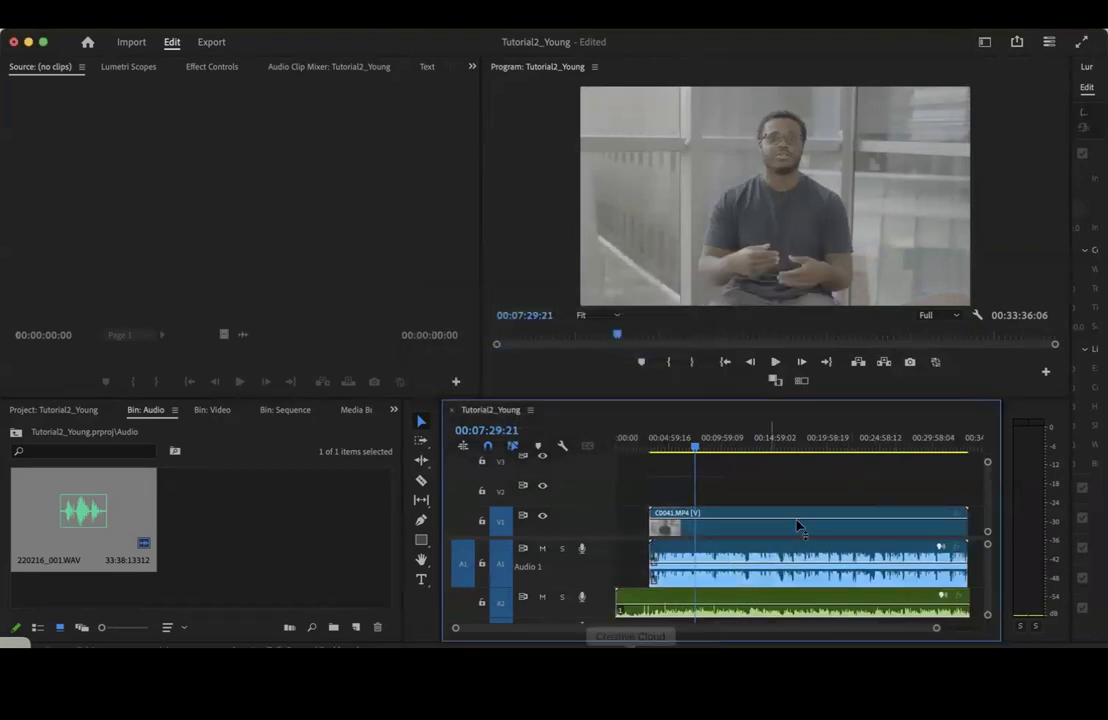
Trim the start and end of the 220216_001.WAV clip on A2 to match the C0041.MP4 clip
drag(621, 606, 650, 603)
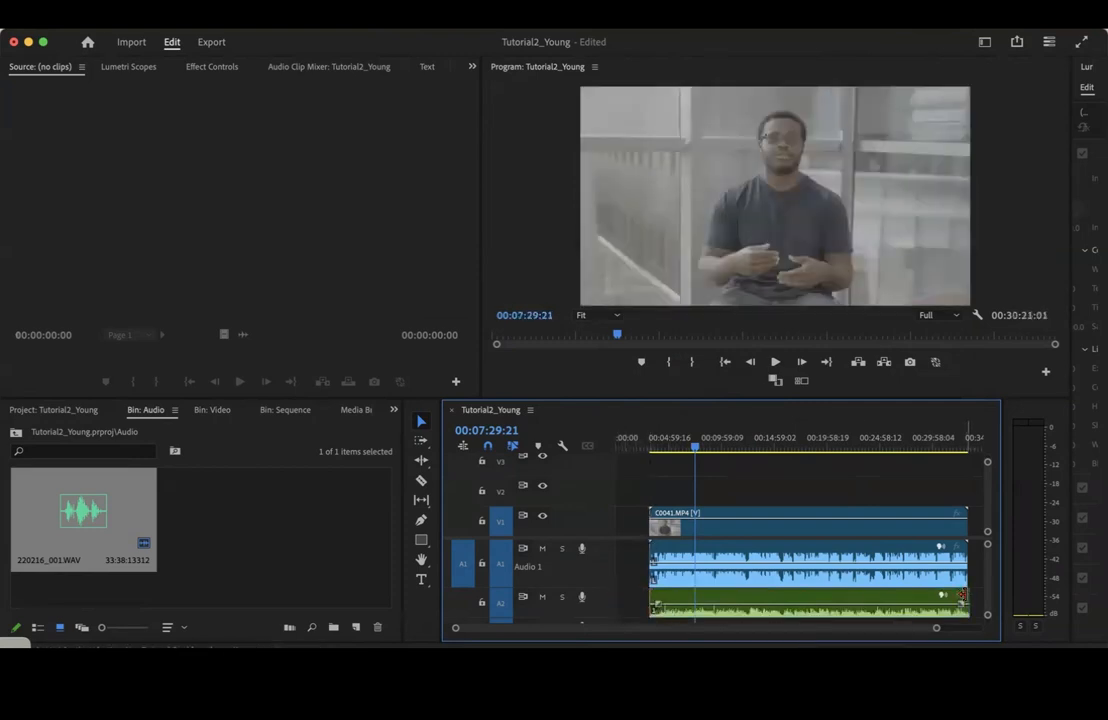
drag(965, 597, 961, 598)
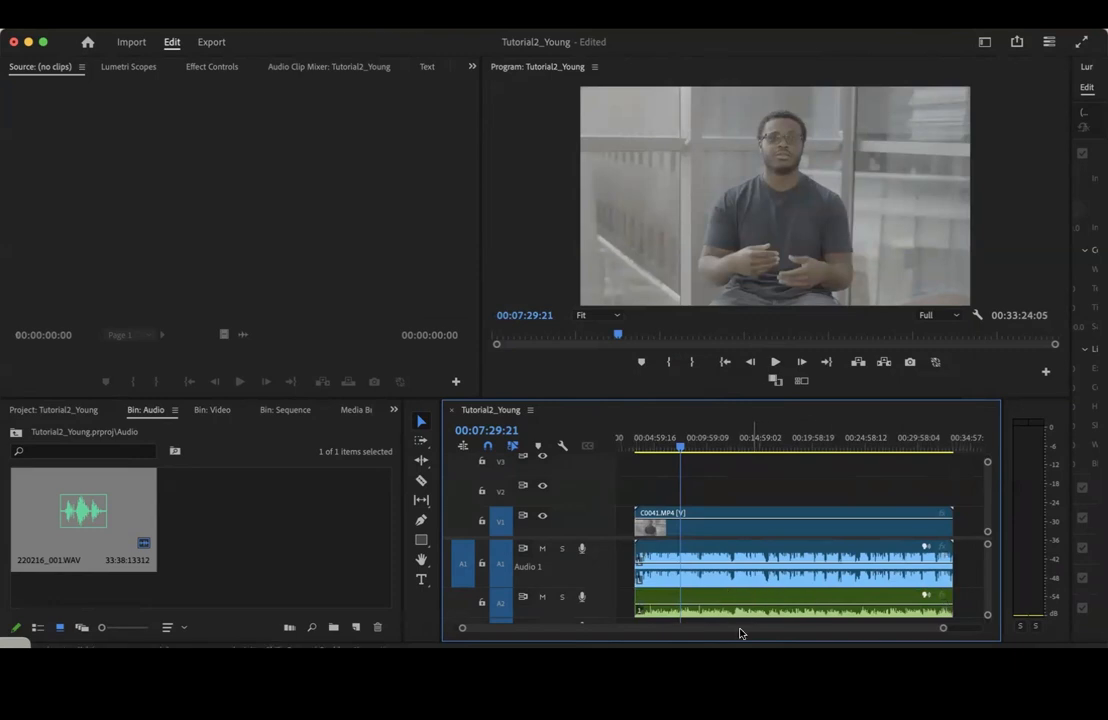
drag(943, 630, 961, 632)
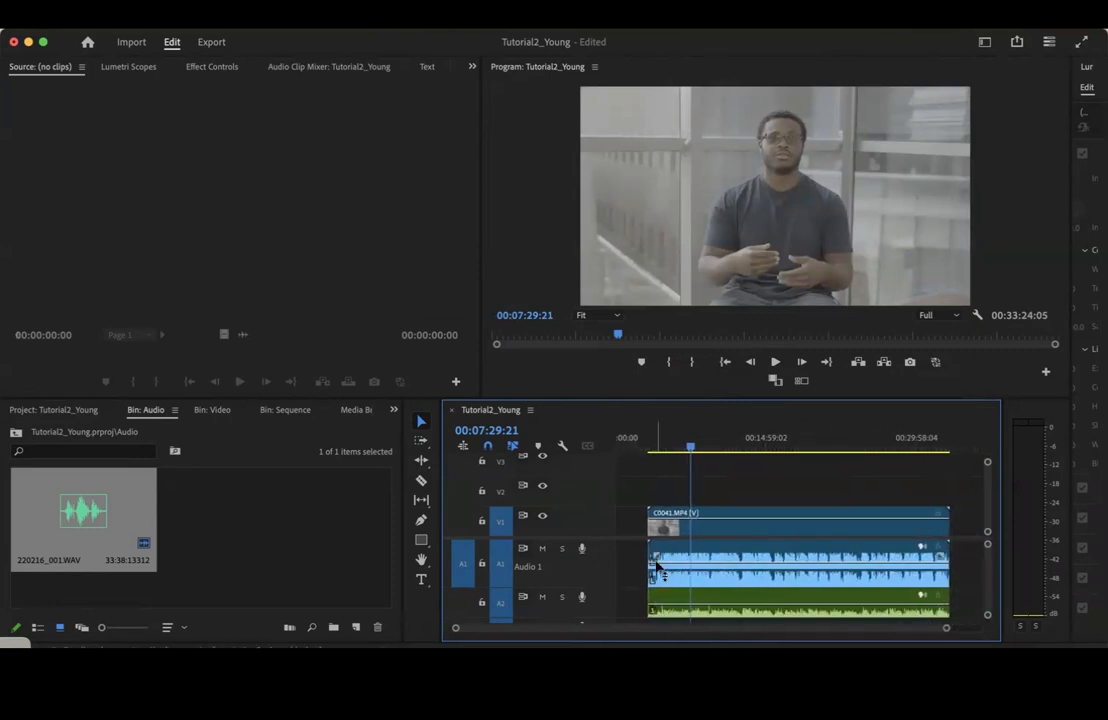
Play around 7:29 with A1 muted and with A2 muted to compare the audio sources, leaving both tracks unmuted
click(541, 550)
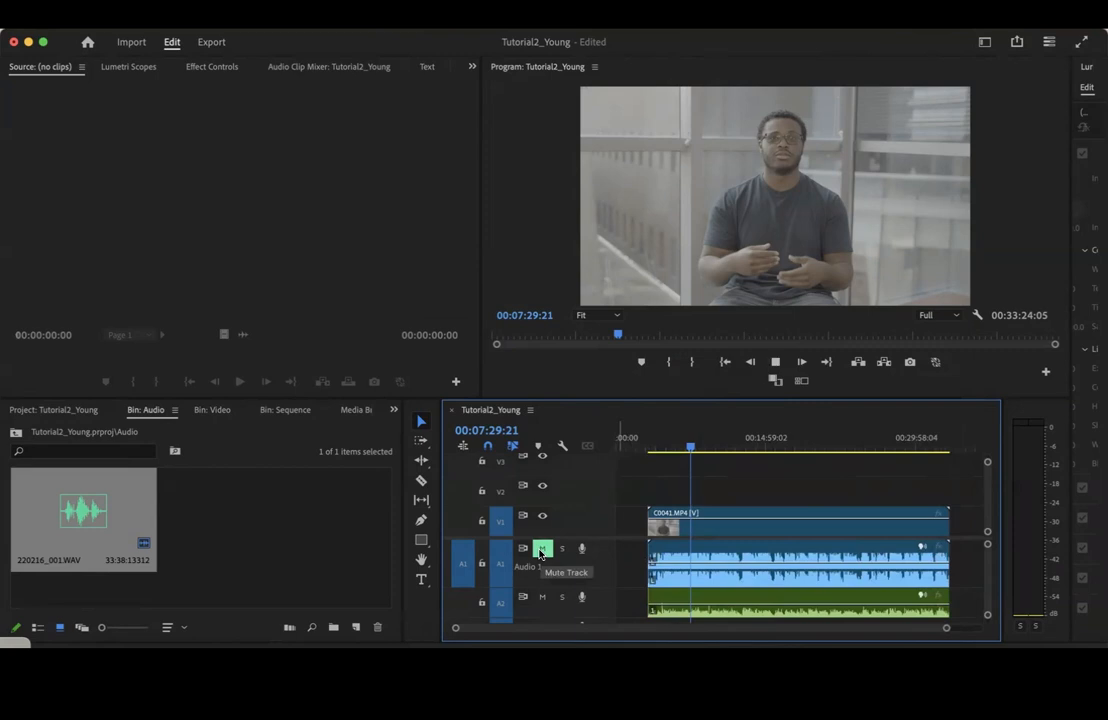
key(space)
click(542, 552)
click(542, 597)
key(space)
key(space)
click(542, 597)
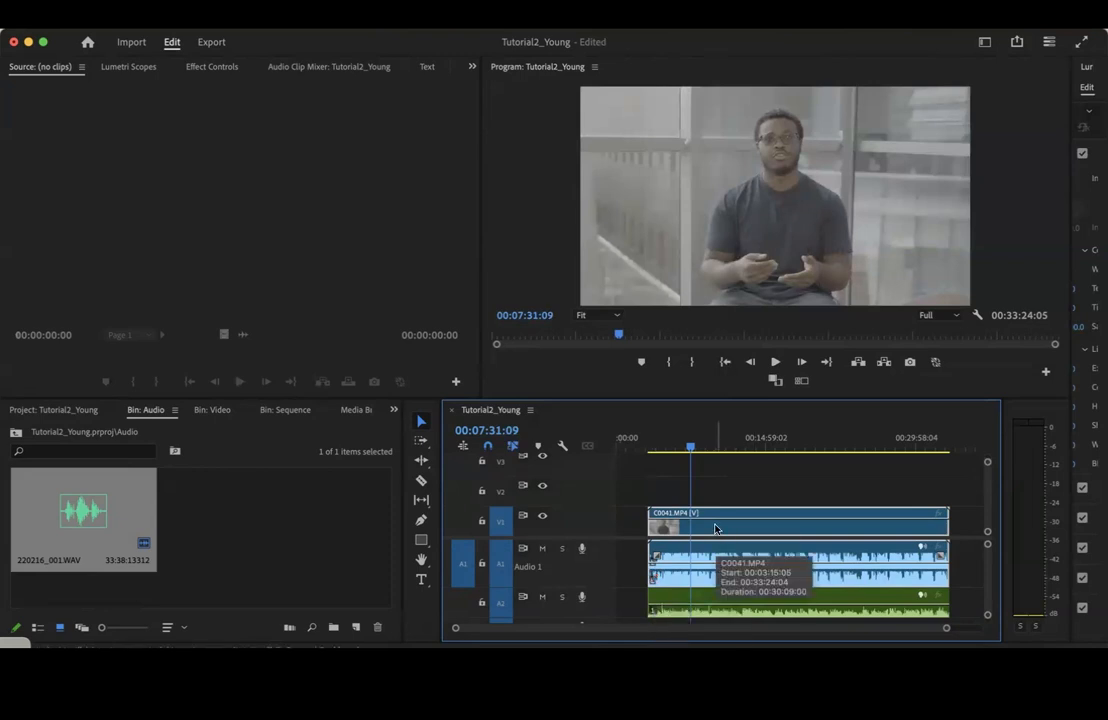
drag(946, 633, 958, 633)
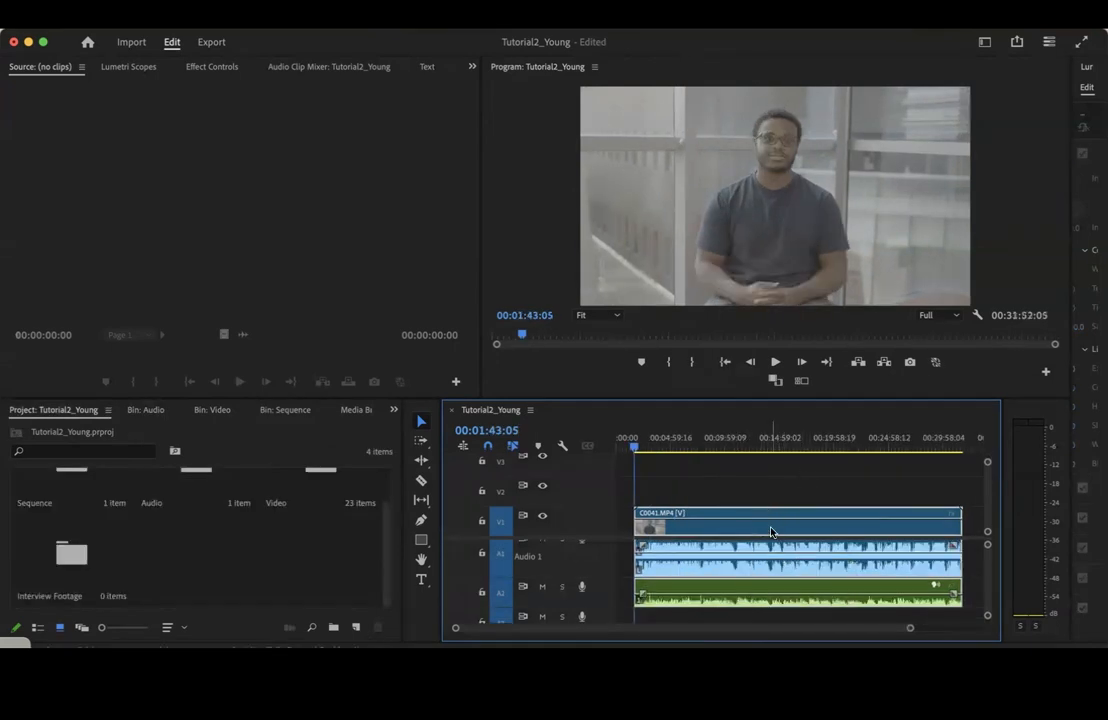
Move the synchronized clips about five minutes along the timeline and extend the trimmed start of the A2 clip
drag(910, 631, 957, 633)
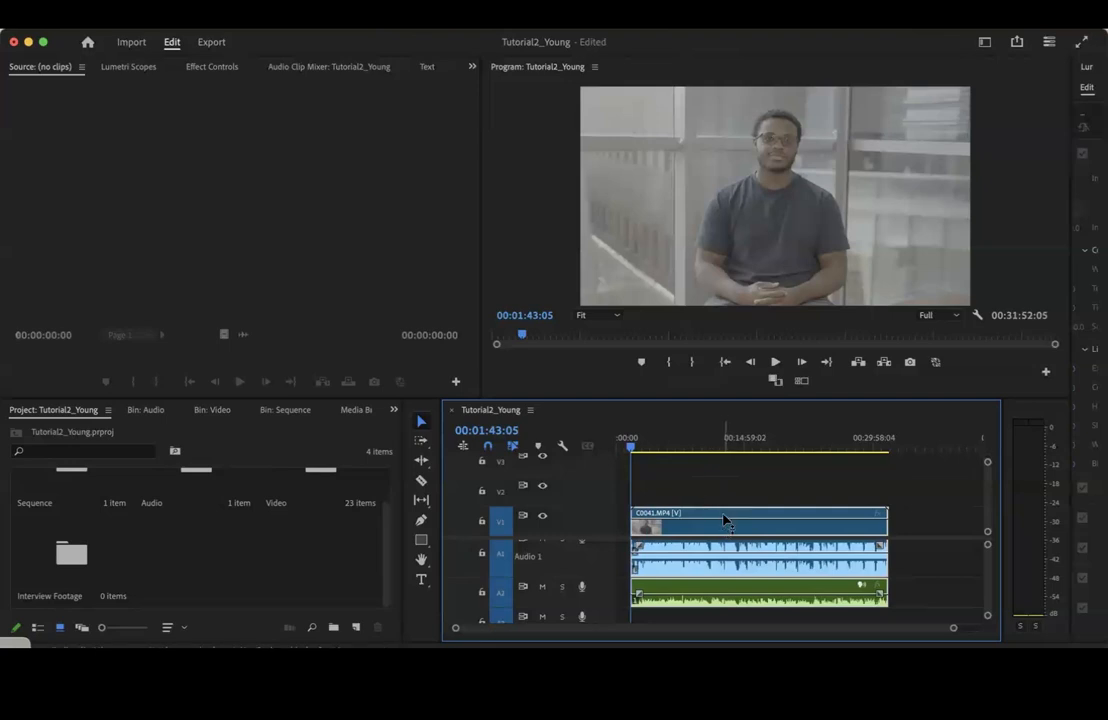
drag(725, 519, 778, 522)
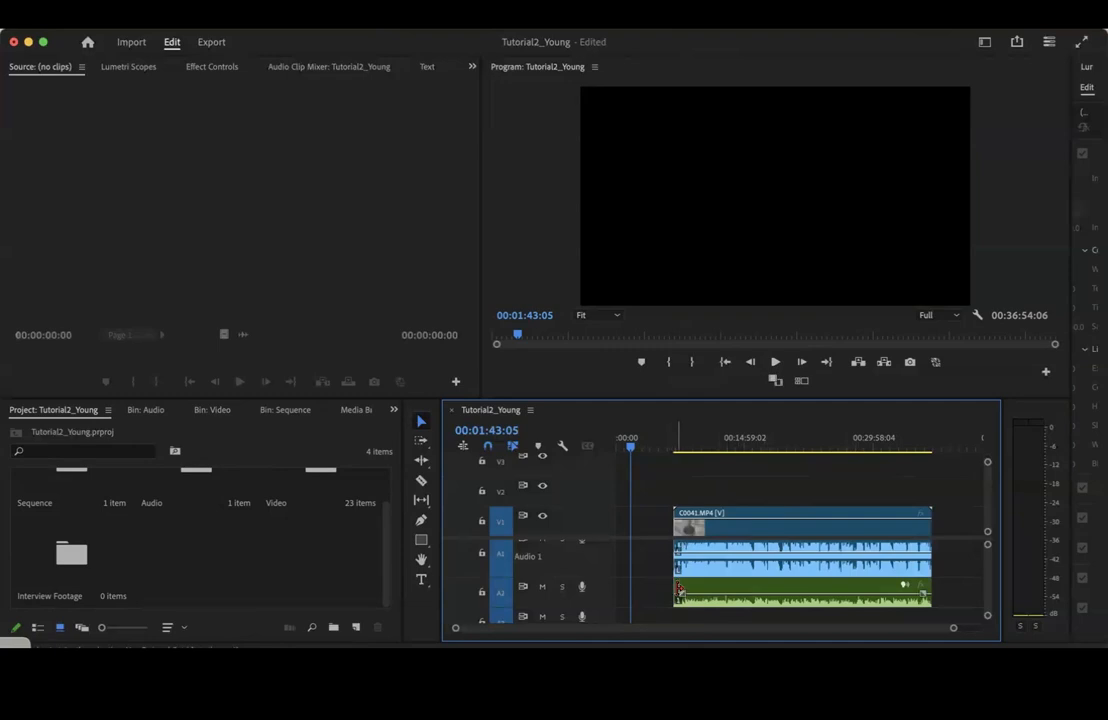
drag(675, 590, 647, 593)
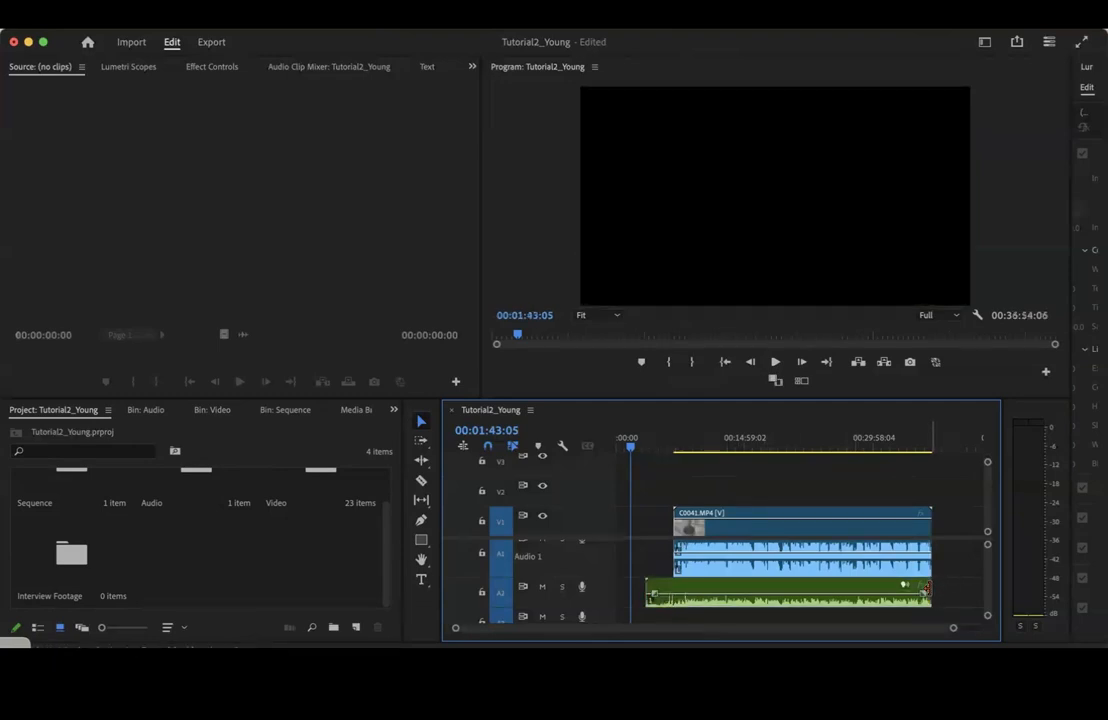
drag(938, 589, 953, 588)
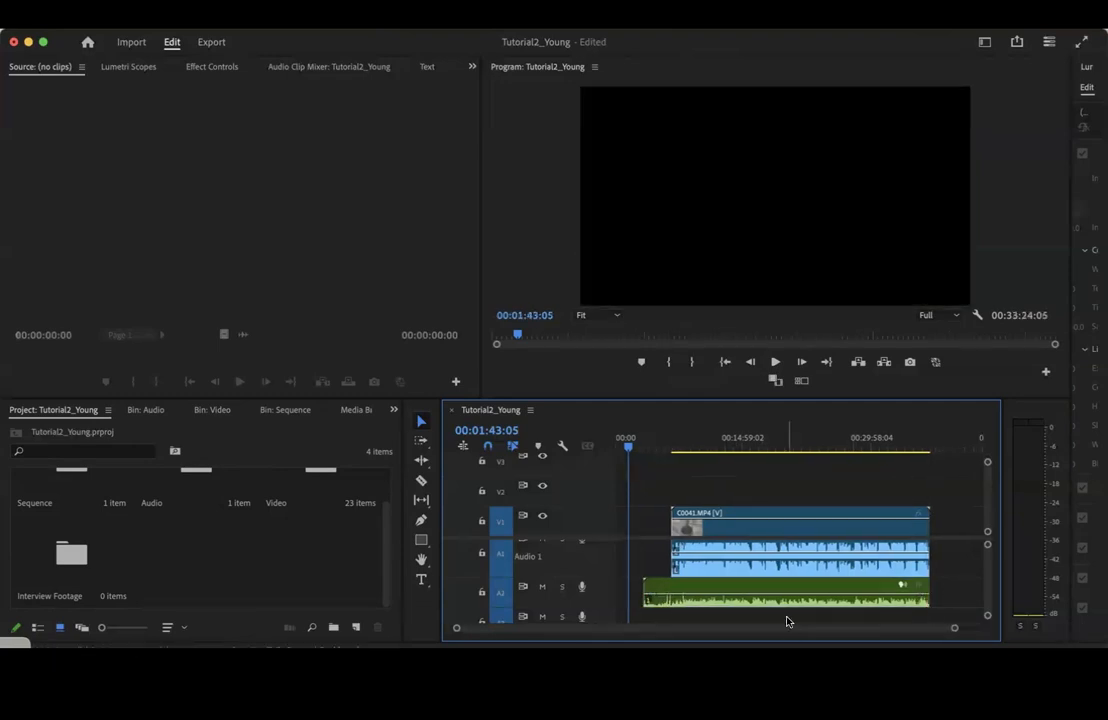
Replace the audio clip on A2 with 220216_001.WAV from the Audio bin, starting level with the C0041.MP4 clip
click(777, 586)
key(Delete)
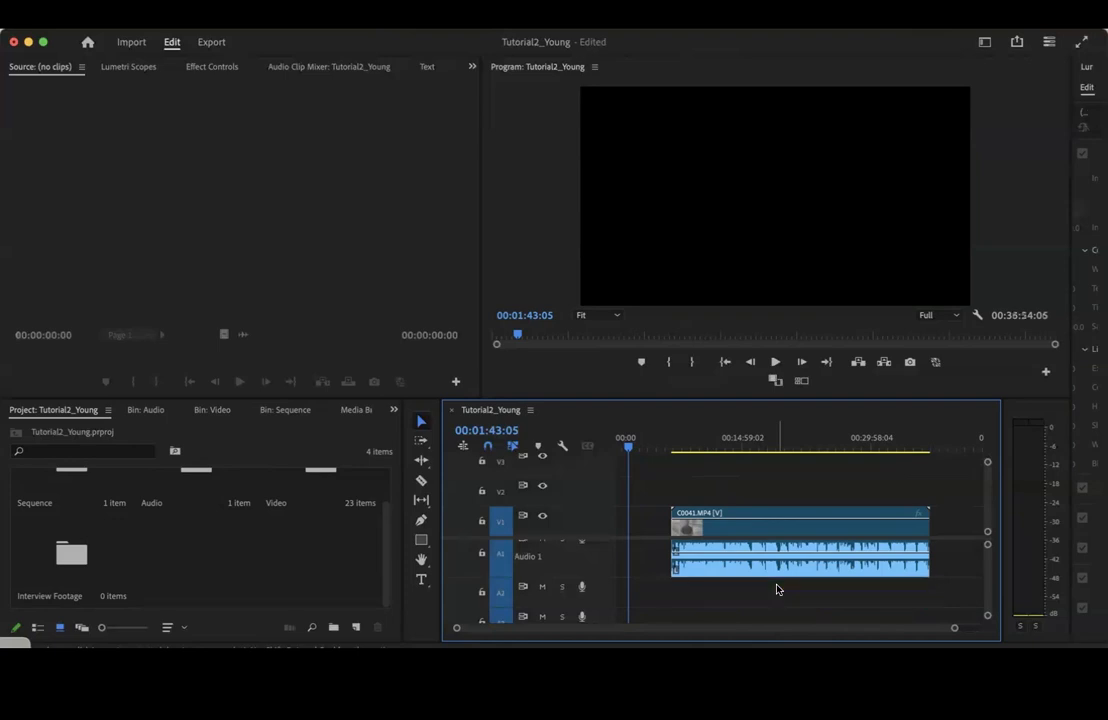
click(331, 484)
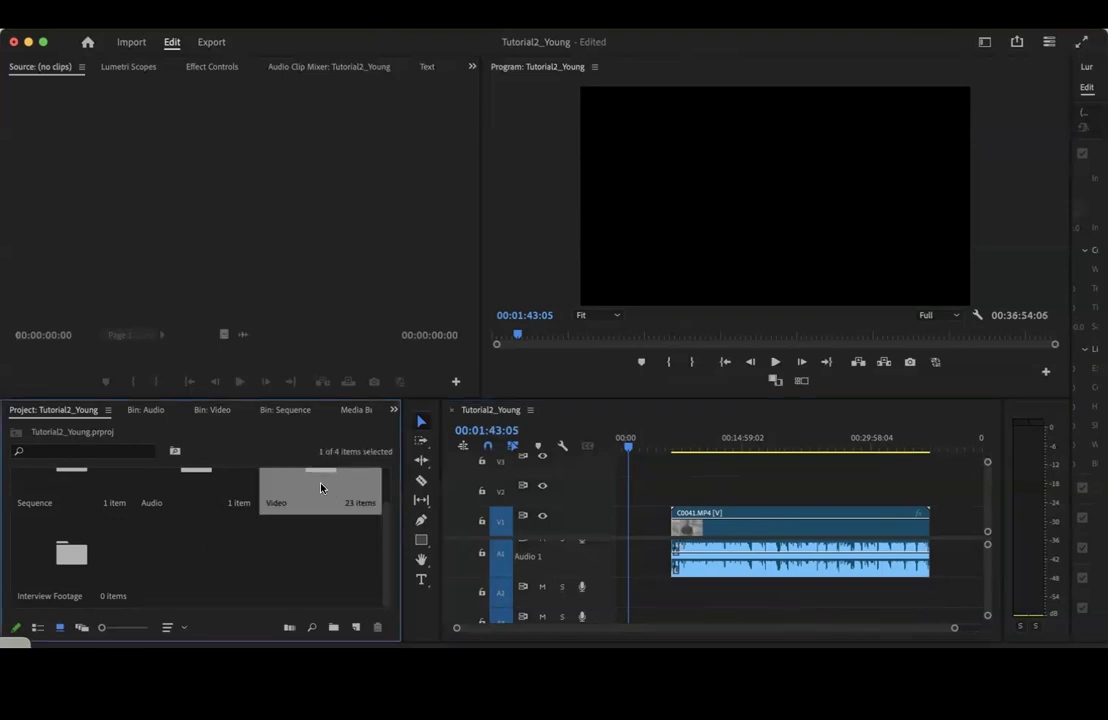
double_click(184, 477)
drag(82, 513, 673, 604)
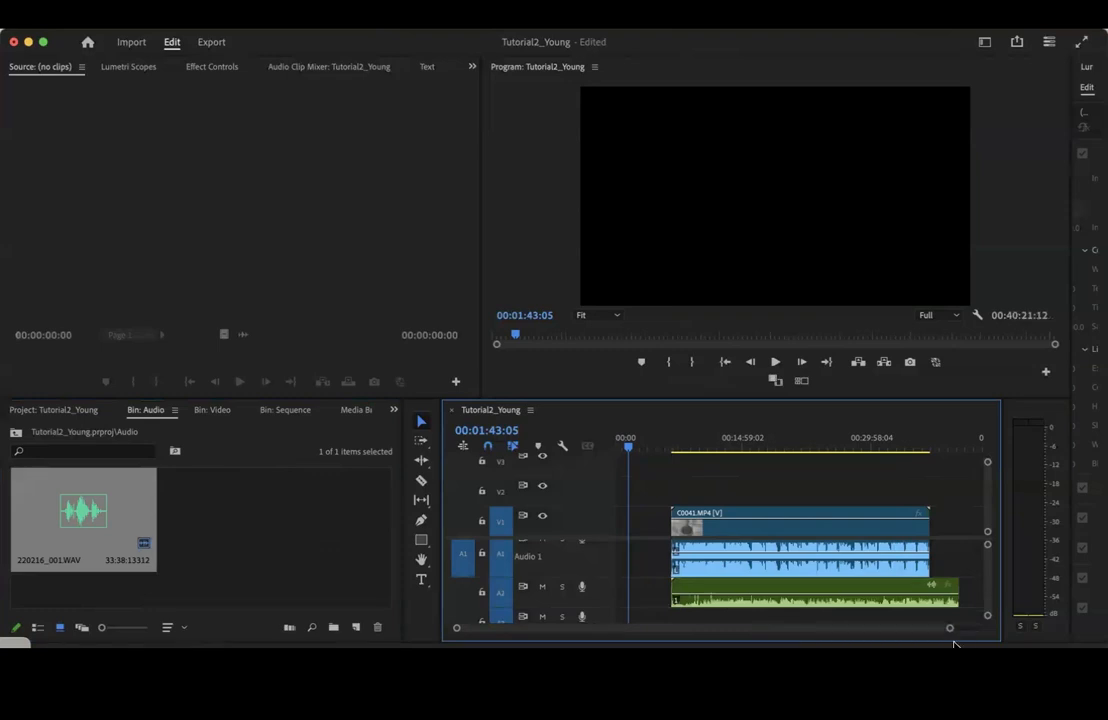
Compare the waveforms along both audio tracks and slide the 220216_001.WAV clip on A2 earlier
drag(950, 630, 856, 630)
scroll(840, 597, right, 5)
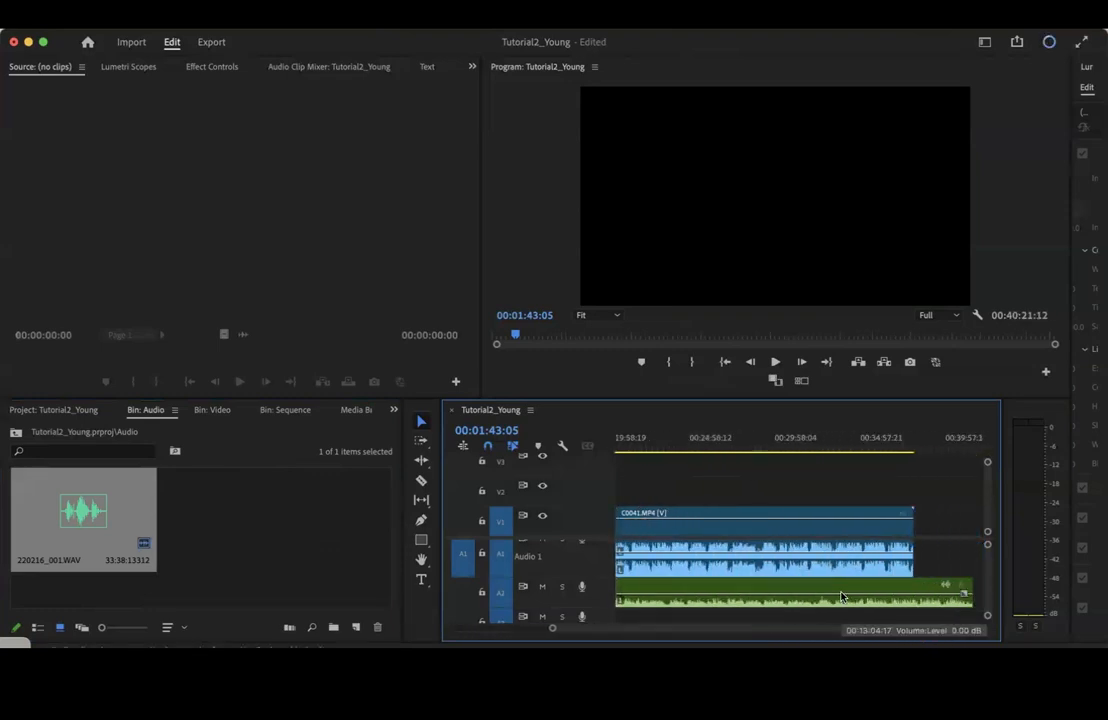
scroll(800, 575, left, 2)
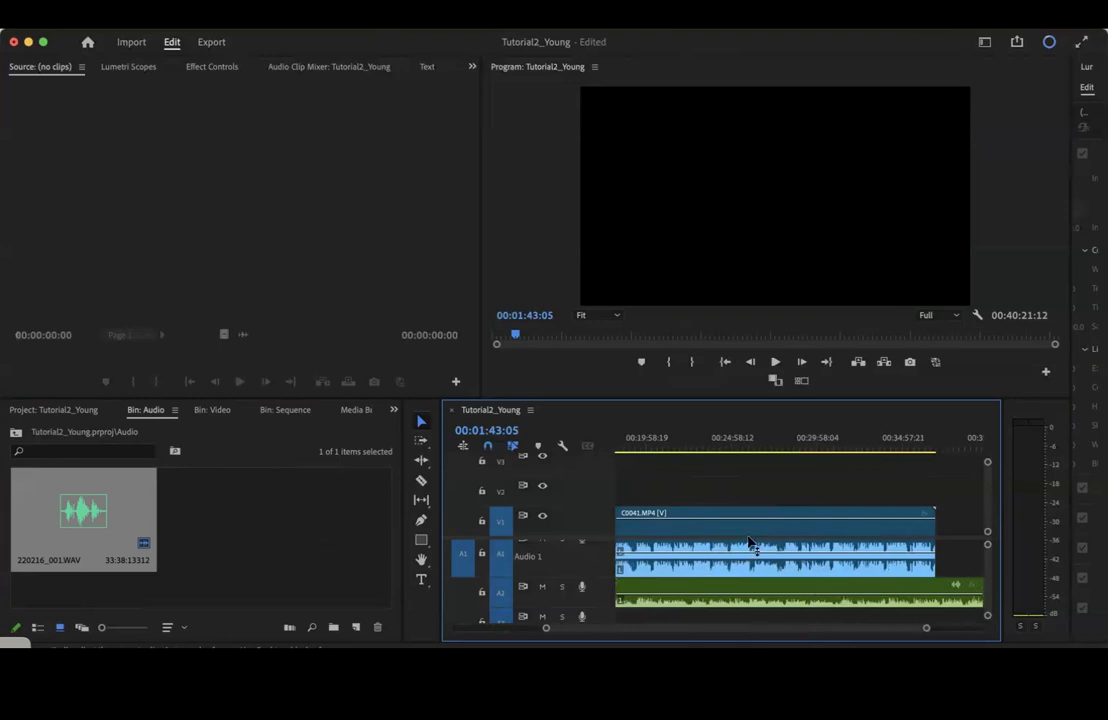
scroll(720, 600, left, 2)
scroll(840, 599, left, 3)
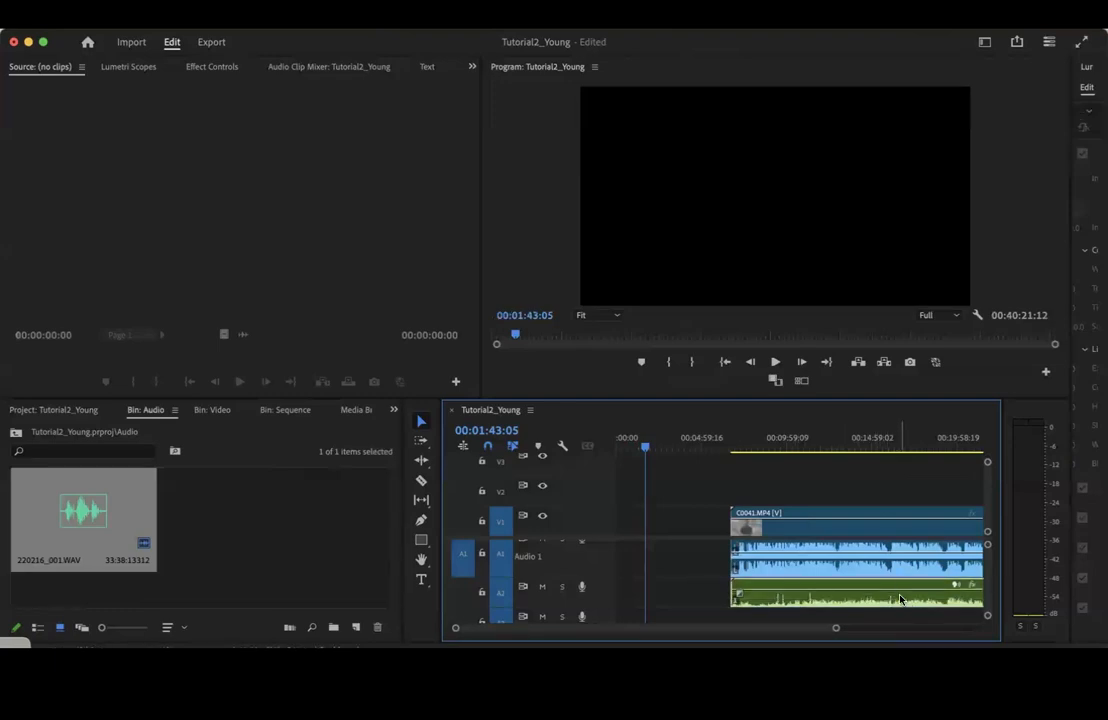
drag(888, 604, 830, 602)
scroll(829, 602, right, 5)
scroll(828, 602, left, 2)
scroll(829, 602, left, 1)
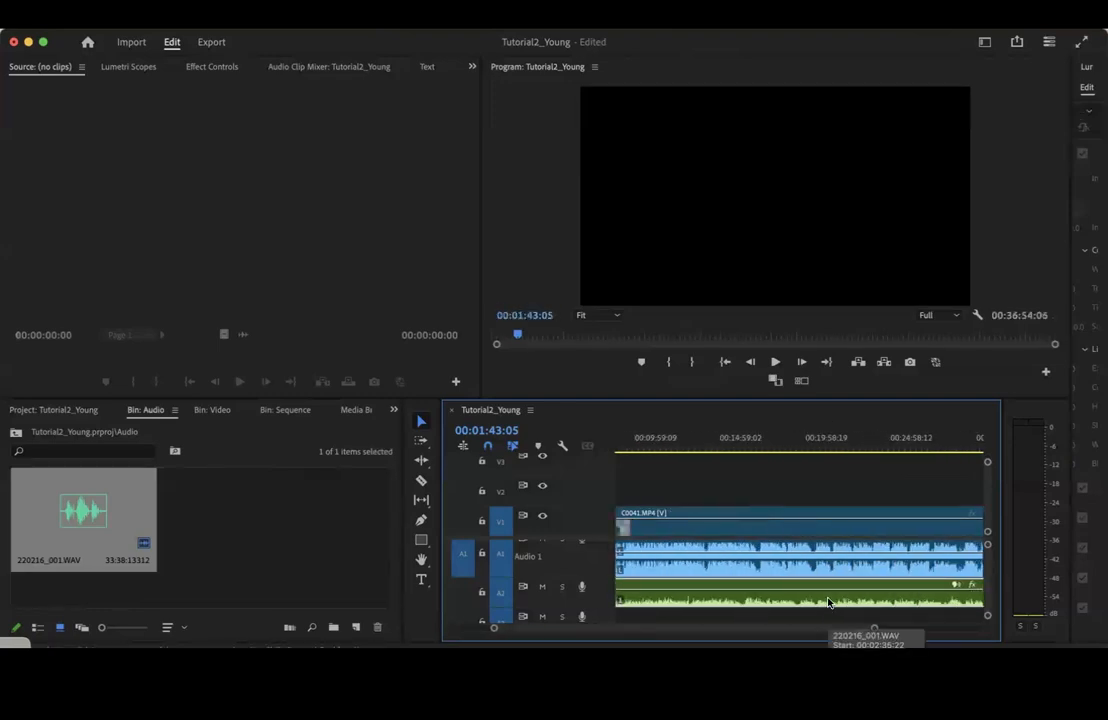
Play the sequence around 13:09 to check how the two audio tracks line up
click(710, 431)
key(space)
key(space)
Slide the A2 audio clip later and bring its end level with the end of C0041.MP4 at about 36:54
scroll(760, 510, right, 3)
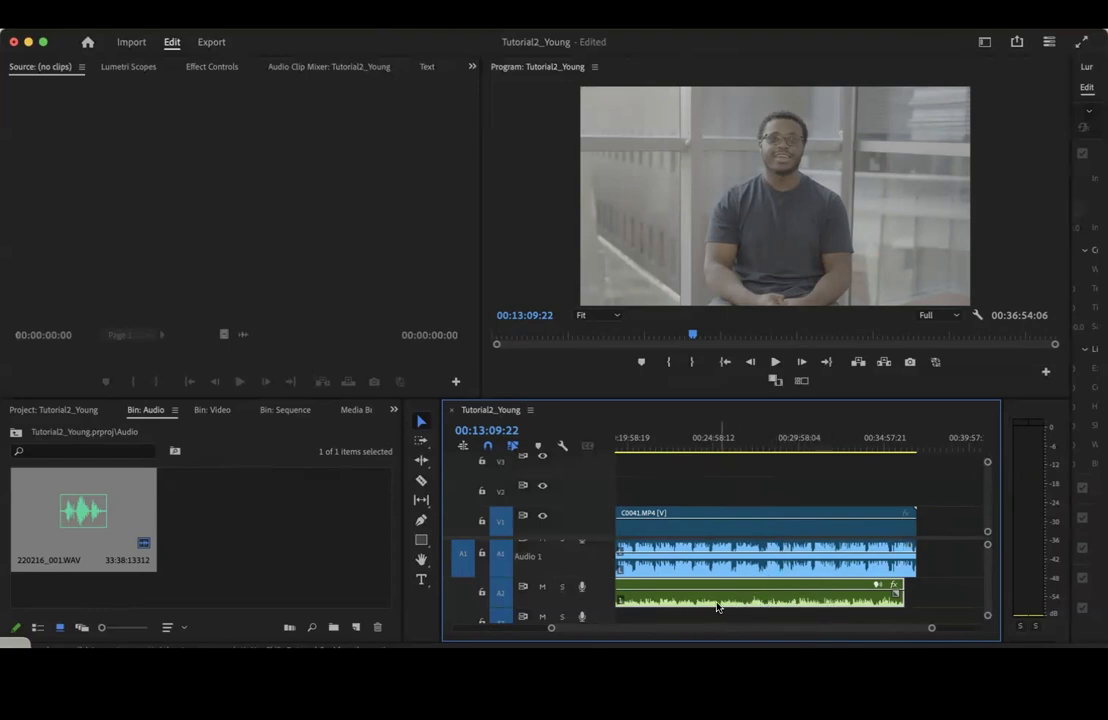
drag(767, 598, 797, 604)
drag(916, 432, 922, 436)
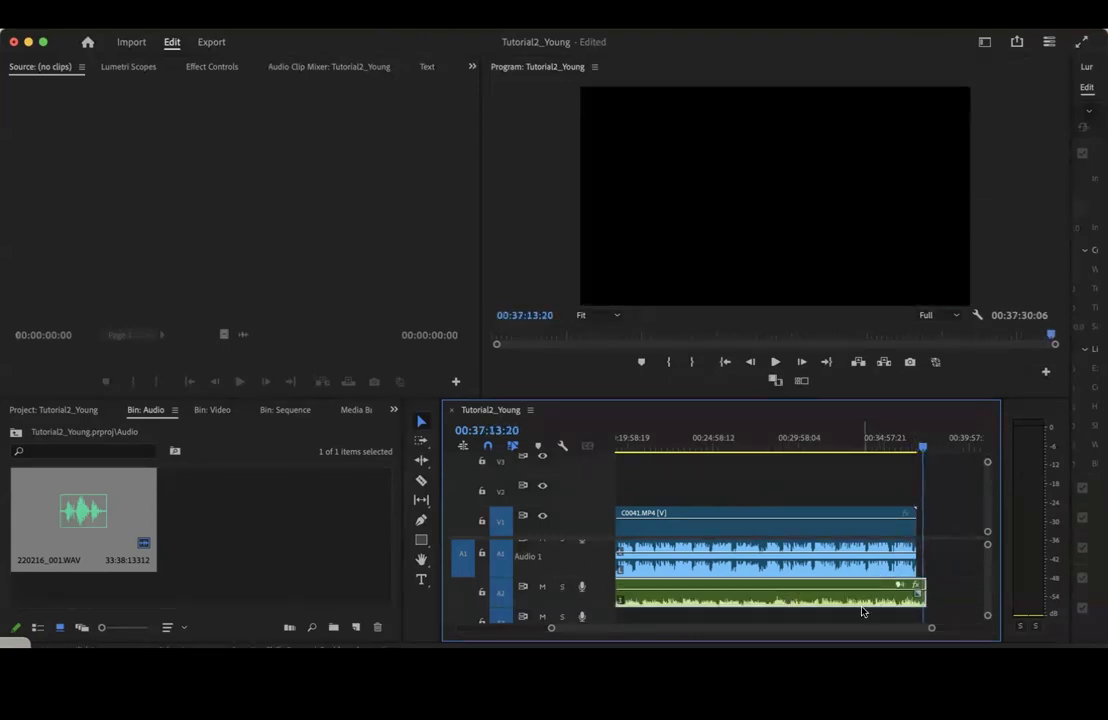
drag(871, 600, 867, 601)
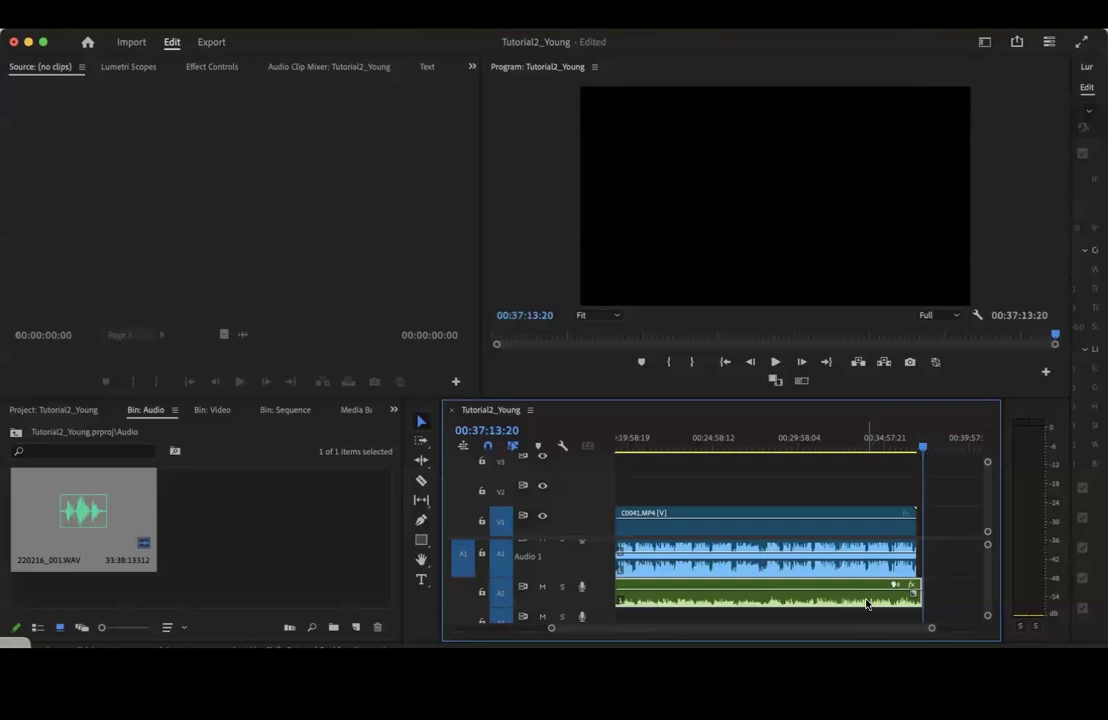
drag(920, 443, 889, 458)
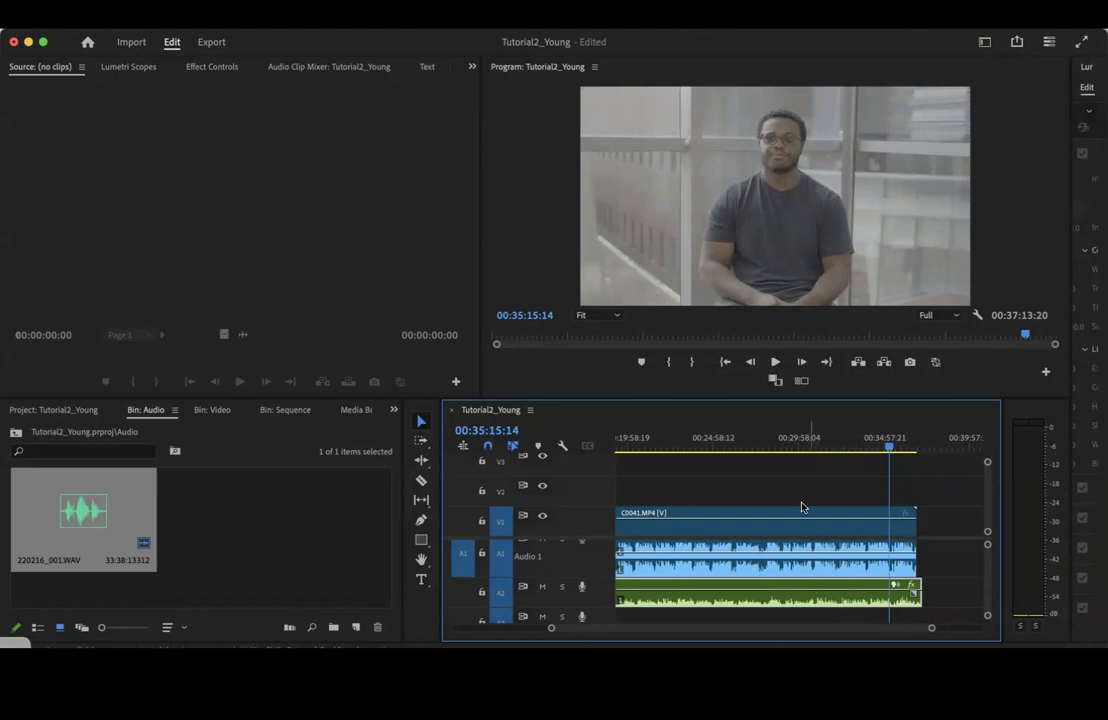
drag(884, 444, 919, 445)
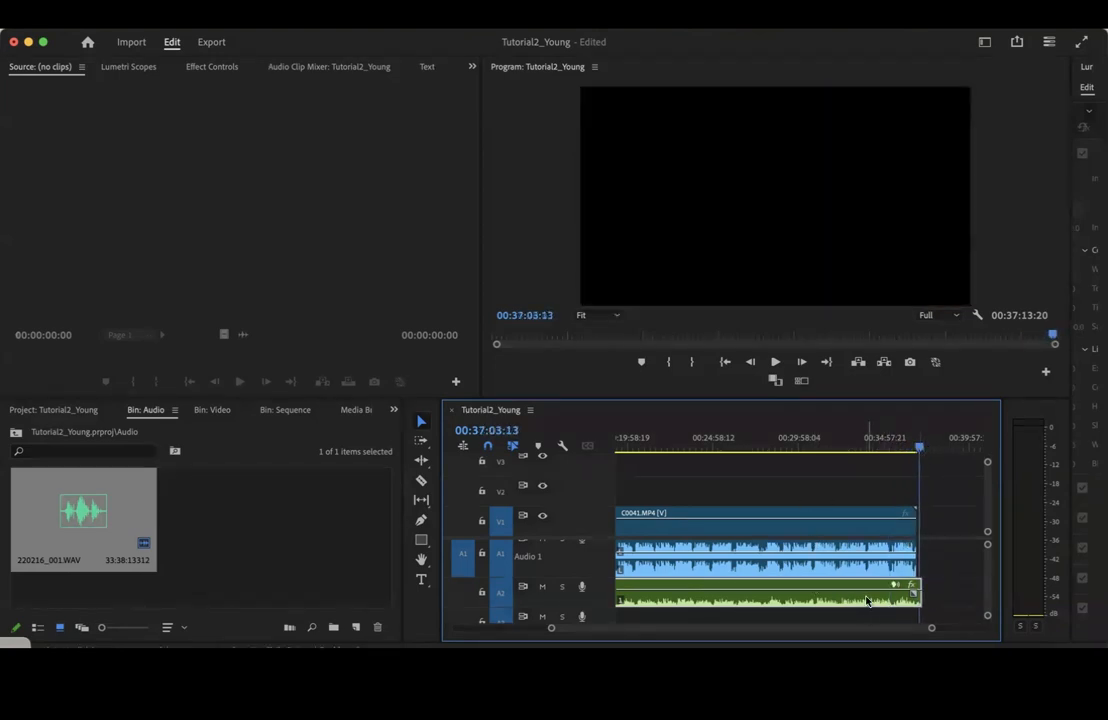
drag(920, 596, 915, 597)
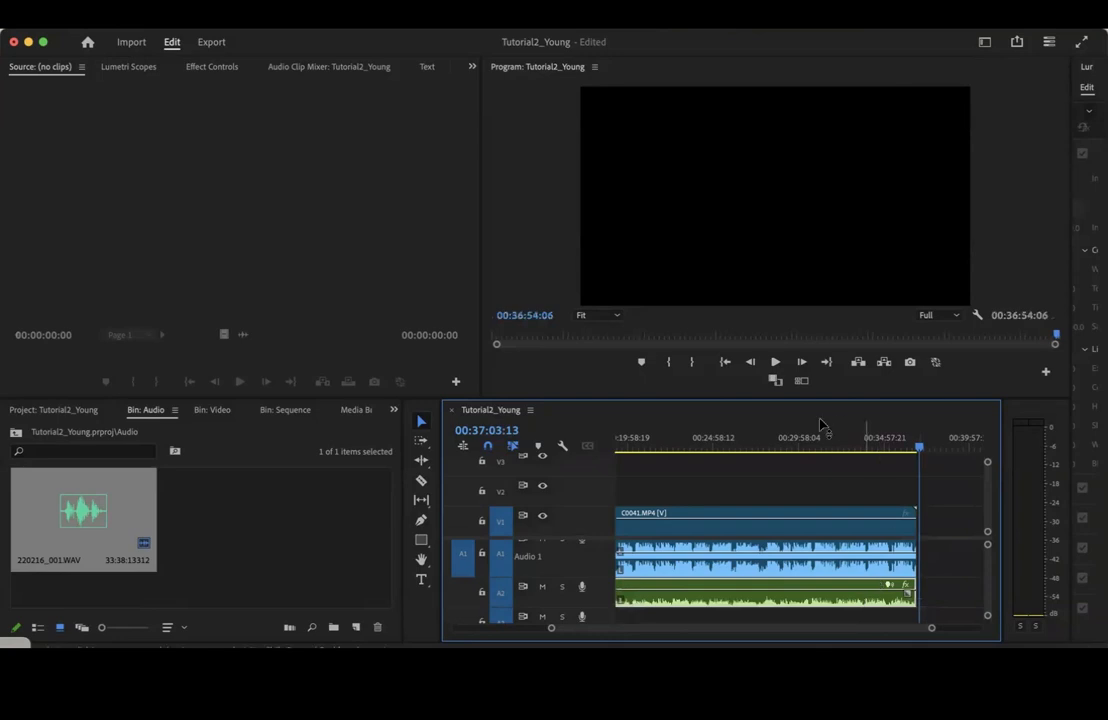
Play passages from around 27:58 and 24:04 to listen for echo between the two audio tracks
click(763, 447)
key(space)
key(XF86AudioRaiseVolume)
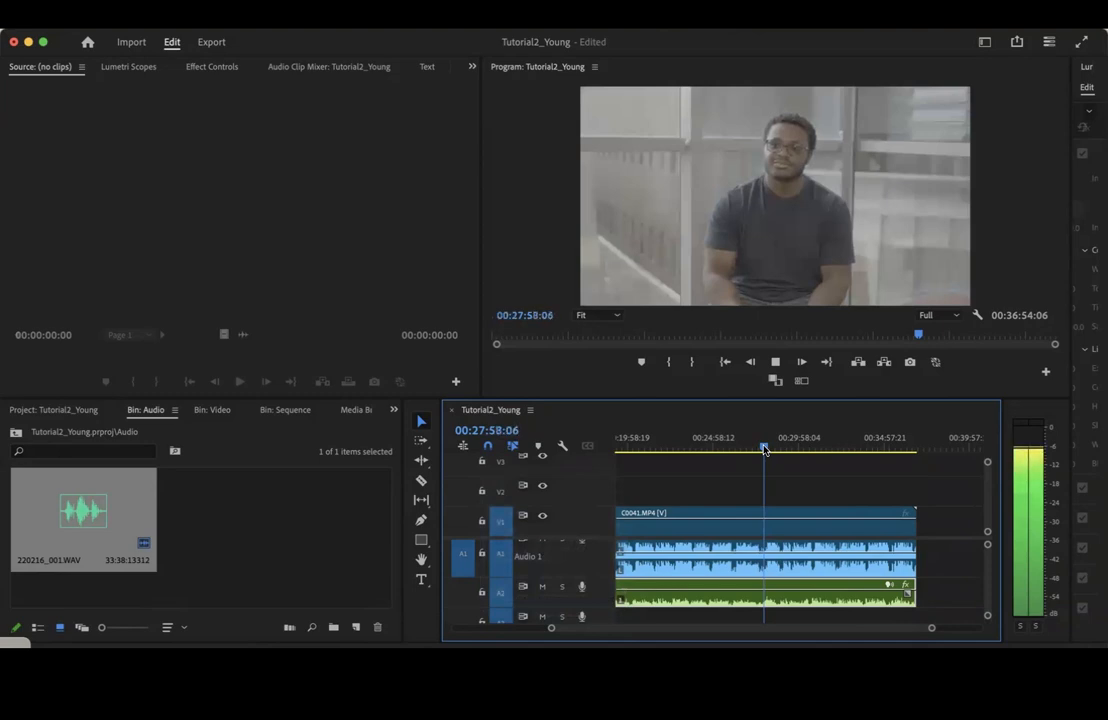
key(space)
drag(765, 449, 839, 448)
click(698, 445)
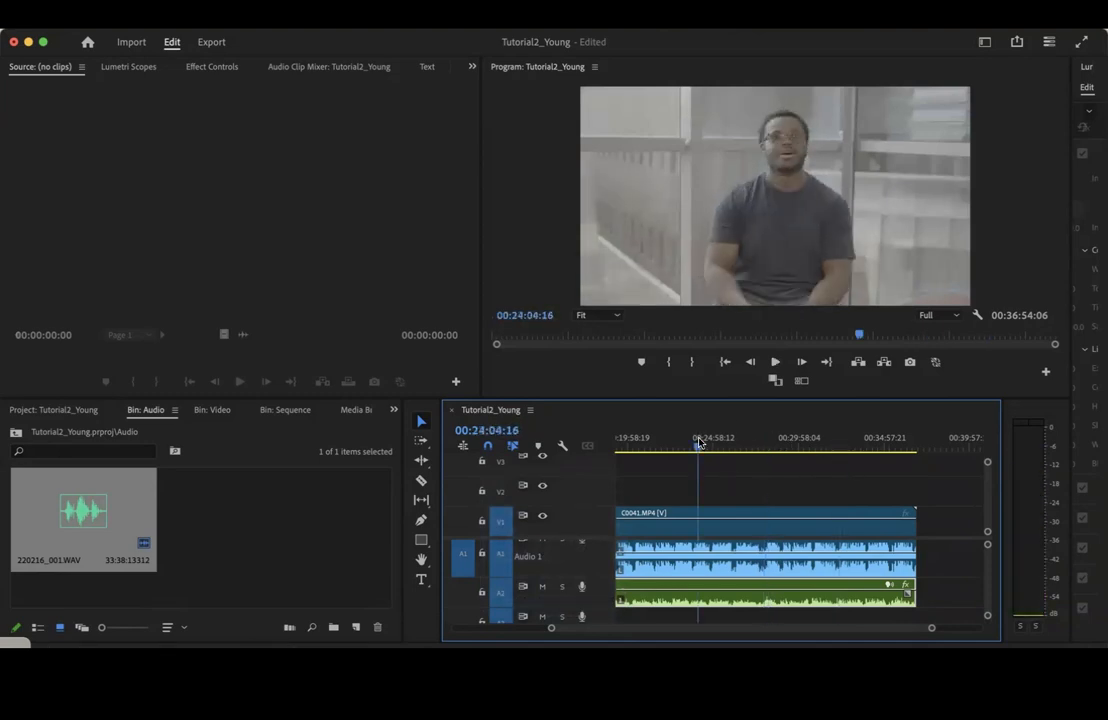
key(space)
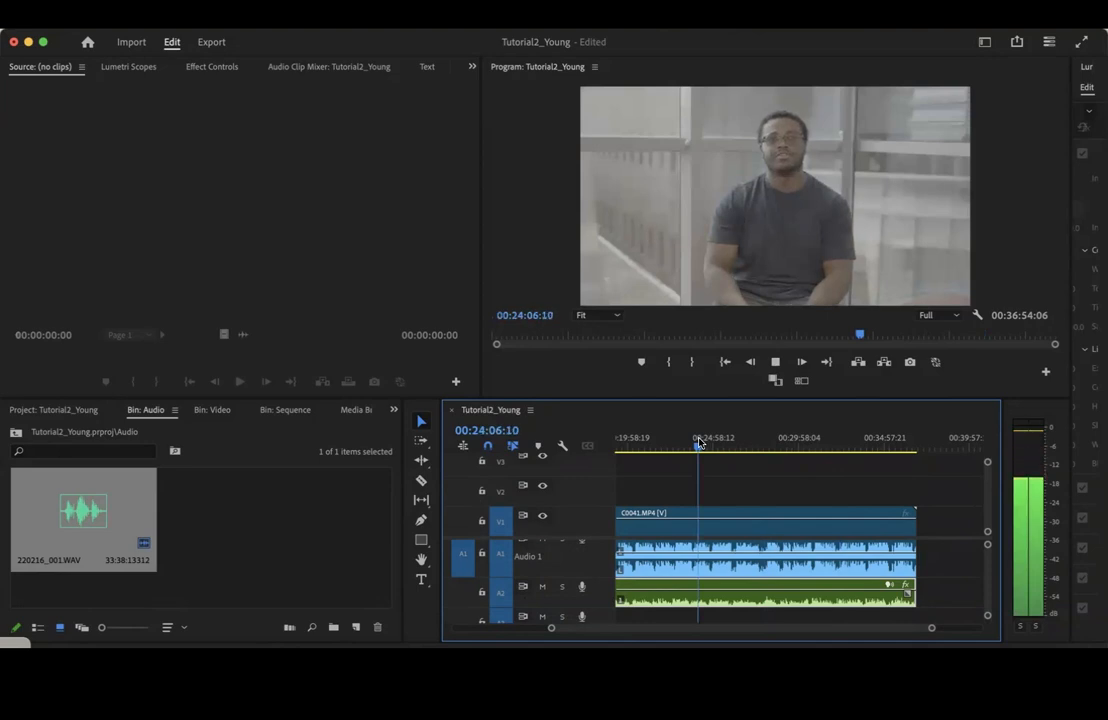
key(space)
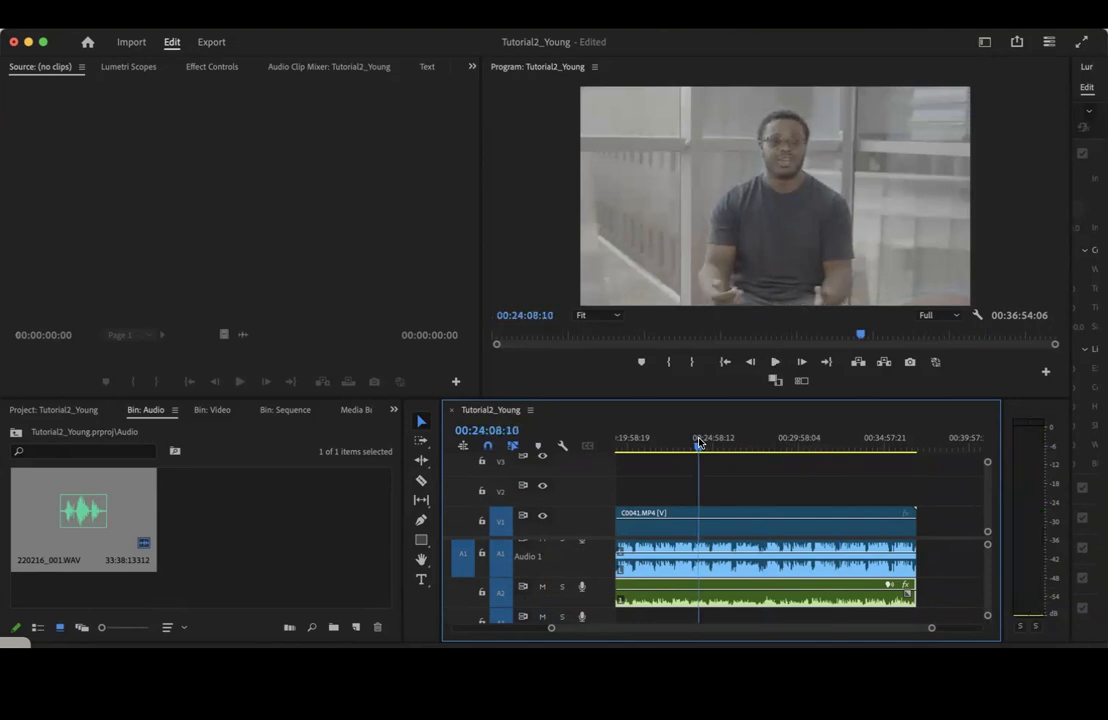
Shift the A2 audio clip slightly later so that it ends at about 37:07
scroll(880, 595, left, 5)
click(779, 445)
scroll(822, 600, left, 5)
click(675, 445)
drag(762, 602, 767, 603)
scroll(789, 597, right, 3)
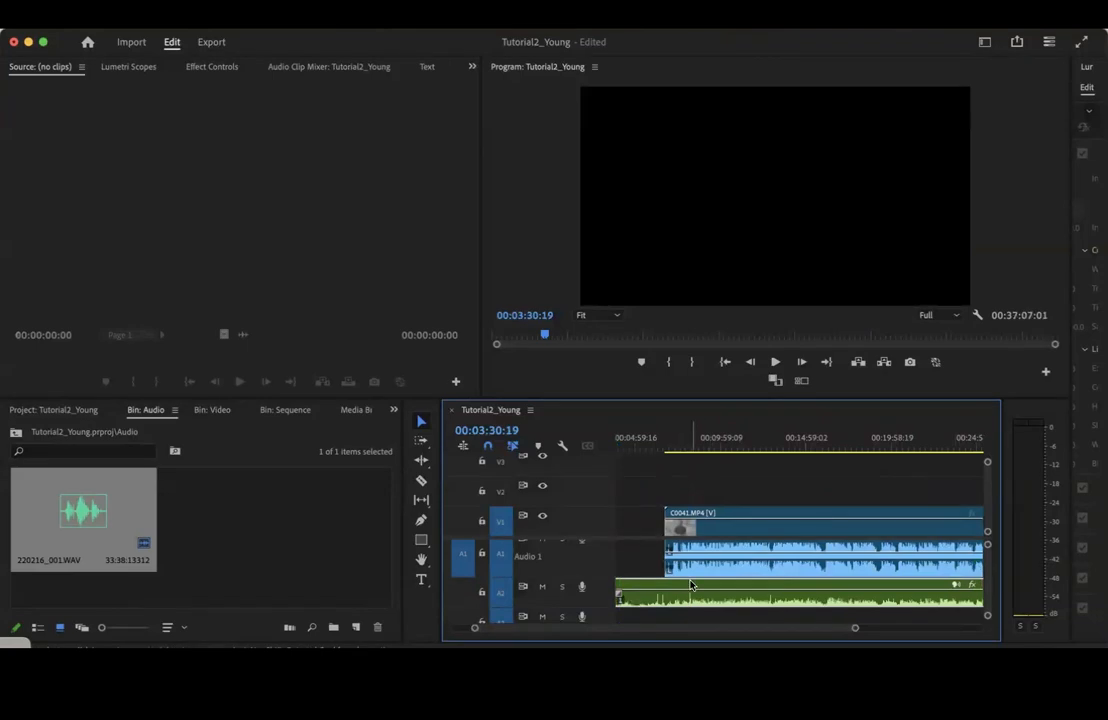
Play the sequence around 16:14 to check the shifted audio against the camera sound
click(819, 441)
drag(855, 628, 709, 628)
click(922, 438)
key(space)
key(space)
Cut the 220216_001.WAV clip just before the start of C0041.MP4 and delete the portion ahead of the cut
scroll(920, 440, left, 10)
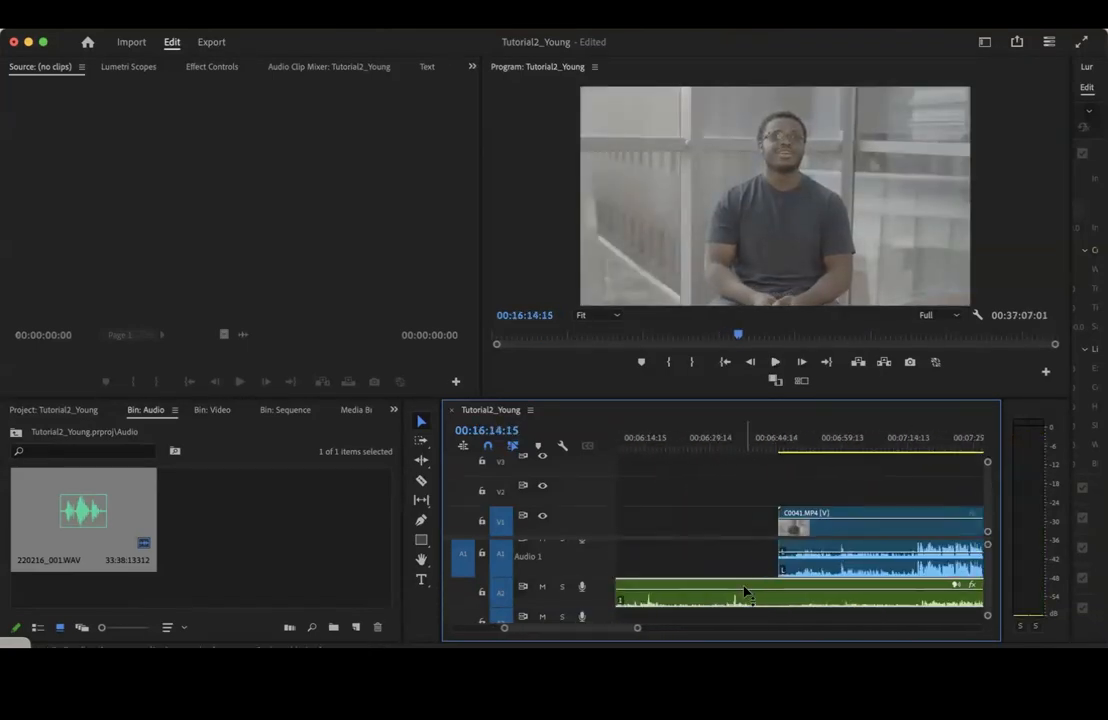
key(c)
click(764, 593)
key(v)
key(Delete)
Nudge the A2 audio clip slightly earlier to match the opening camera waveform and play the passage
click(760, 445)
drag(836, 602, 832, 602)
click(914, 445)
click(764, 445)
drag(765, 446, 763, 446)
click(914, 446)
key(space)
key(space)
Readjust the 220216_001.WAV clip against the waveform peaks near the start of C0041.MP4, replaying the opening between adjustments
drag(823, 588, 872, 594)
click(754, 447)
click(914, 446)
click(761, 449)
click(837, 442)
key(space)
click(760, 446)
drag(760, 446, 762, 446)
drag(838, 602, 841, 608)
click(836, 445)
key(space)
click(761, 446)
Play from around 6:58, nudge the A2 clip slightly later, and replay the passage
drag(637, 628, 605, 628)
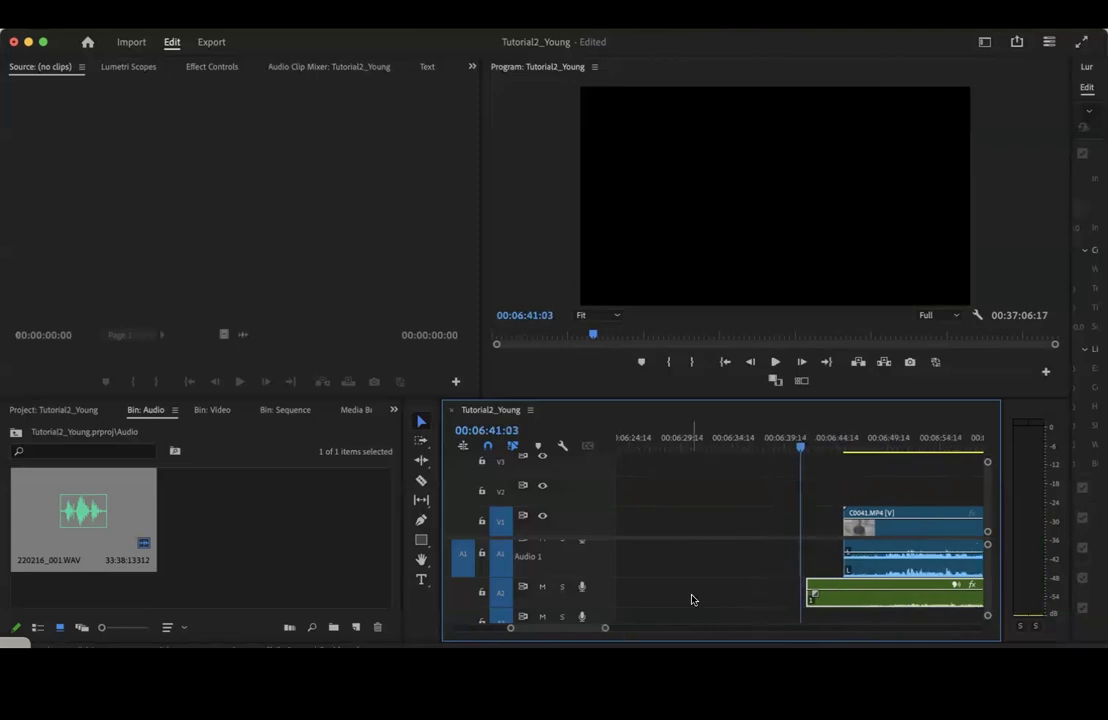
scroll(690, 560, right, 3)
click(824, 445)
key(space)
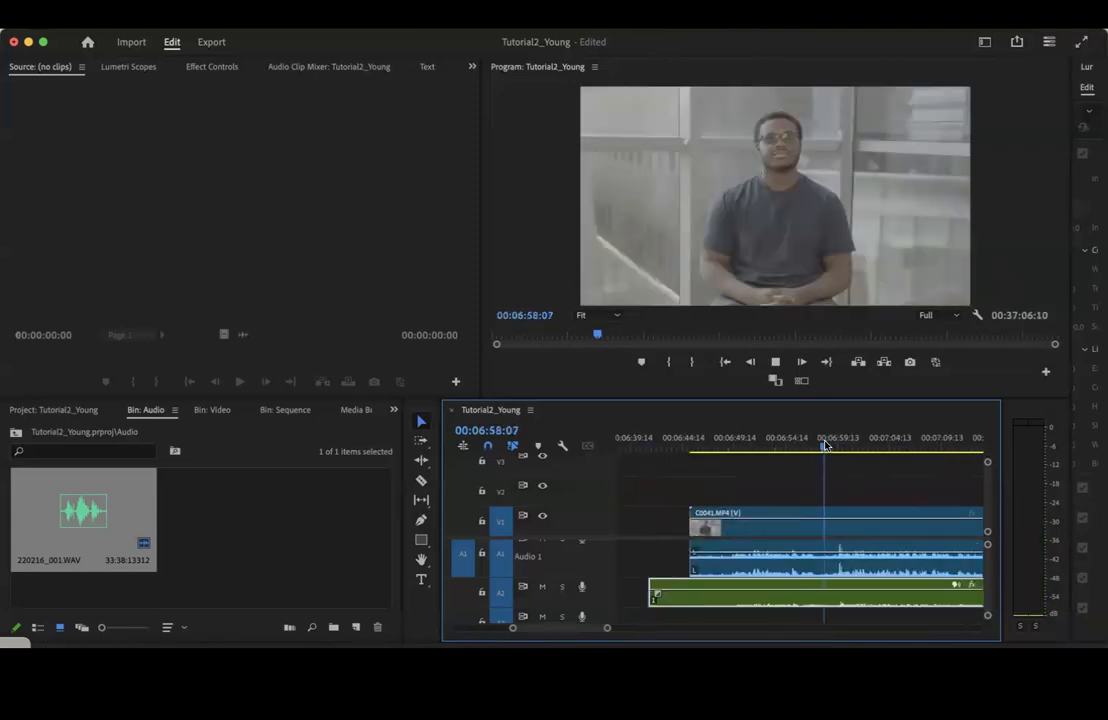
key(space)
click(650, 444)
drag(730, 604, 732, 604)
click(834, 442)
key(space)
click(653, 445)
Fine-tune the A2 clip's position at close zoom until its waveform peaks match the camera audio near 6:54
key(=)
key(=)
click(799, 446)
scroll(856, 602, right, 5)
drag(854, 602, 851, 588)
scroll(833, 565, left, 4)
scroll(833, 565, left, 6)
click(791, 445)
scroll(831, 594, right, 6)
scroll(831, 595, left, 1)
scroll(831, 595, left, 6)
click(793, 446)
drag(866, 600, 848, 601)
scroll(852, 597, right, 6)
scroll(851, 598, right, 3)
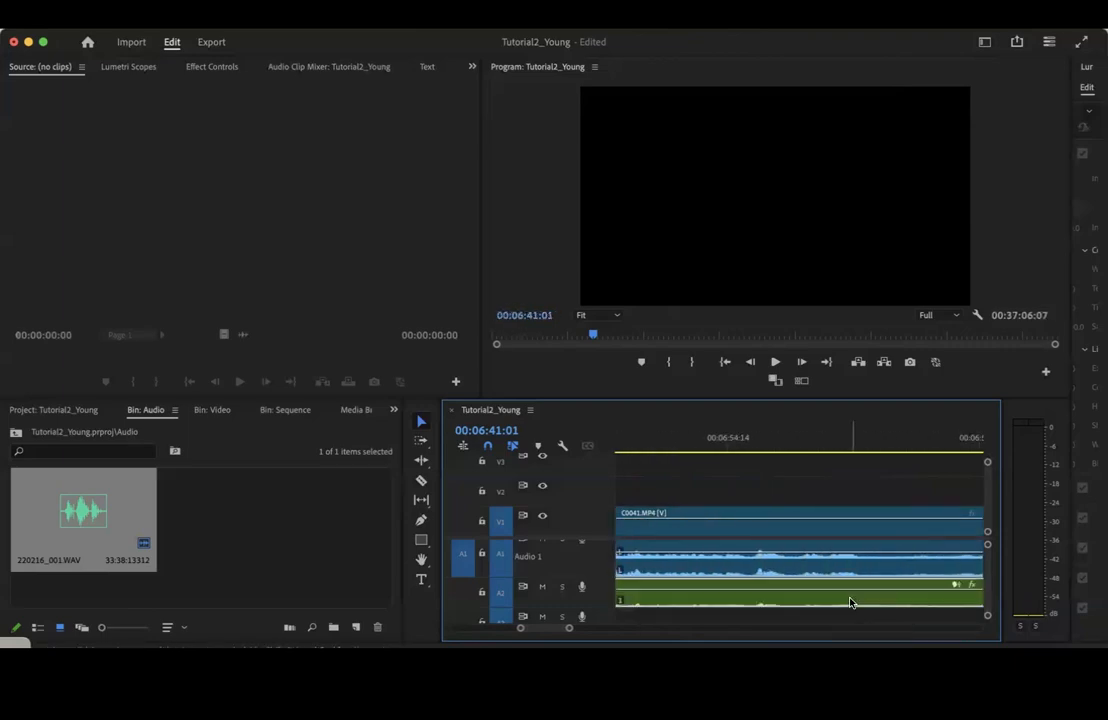
Play from around 6:54 to 6:58 to verify the manual synchronization
click(744, 440)
key(space)
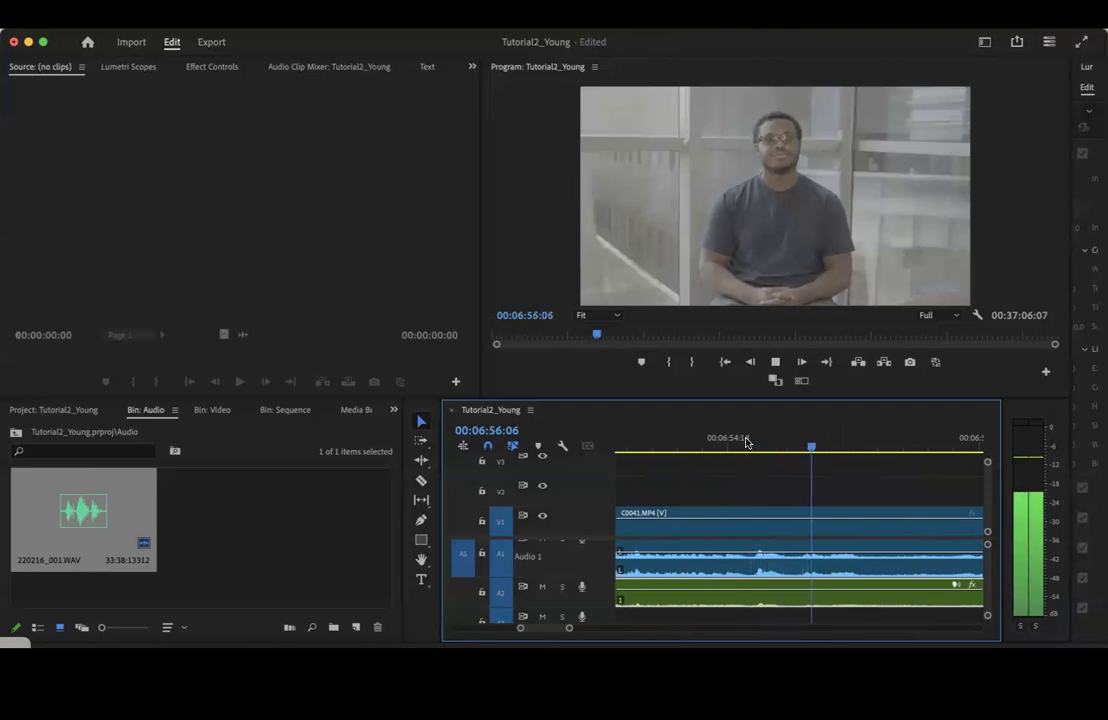
drag(569, 630, 689, 636)
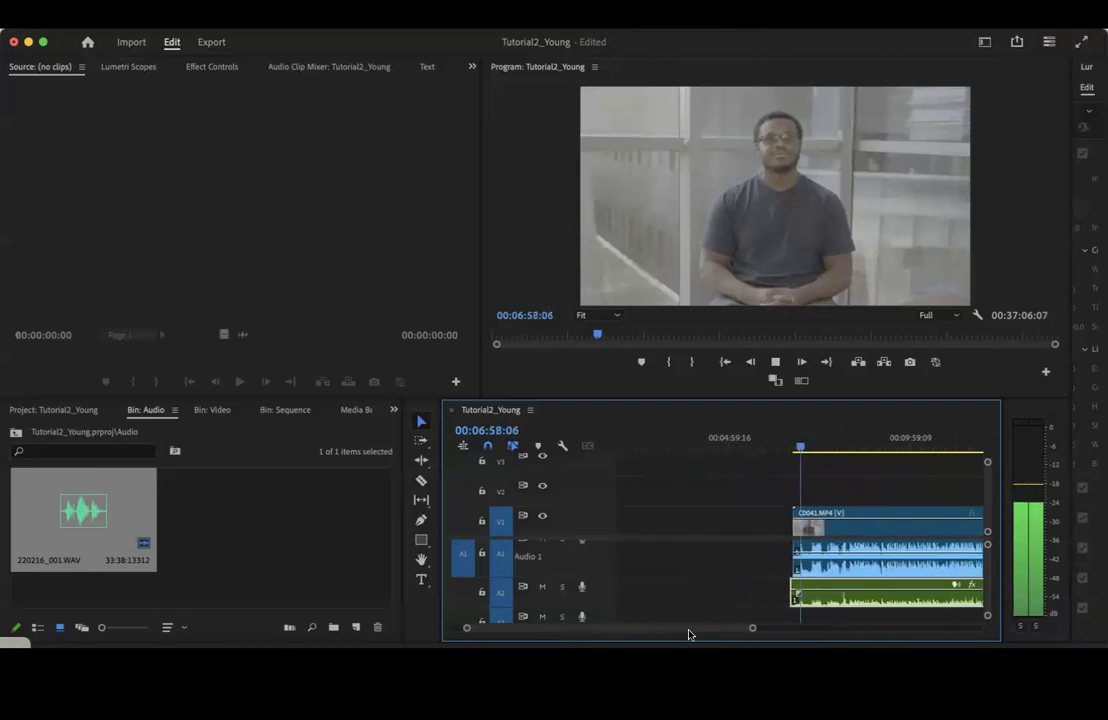
key(space)
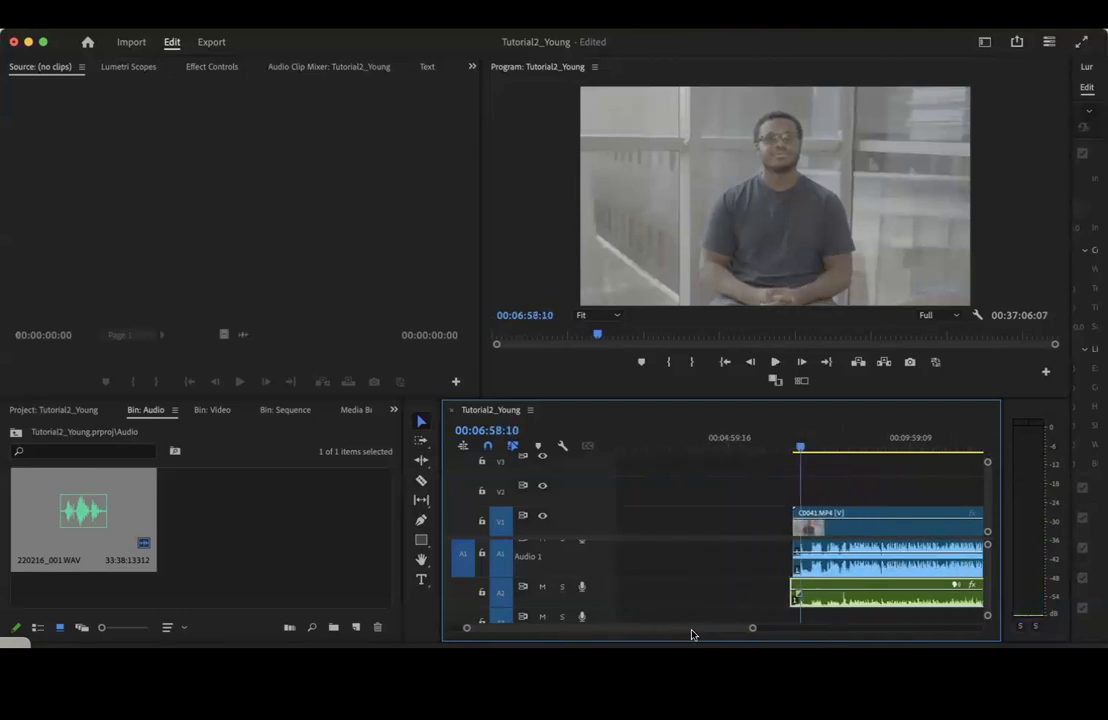
Trim the 220216_001.WAV clip to match both ends of C0041.MP4 and move all the clips to the sequence start
click(795, 595)
drag(754, 628, 979, 628)
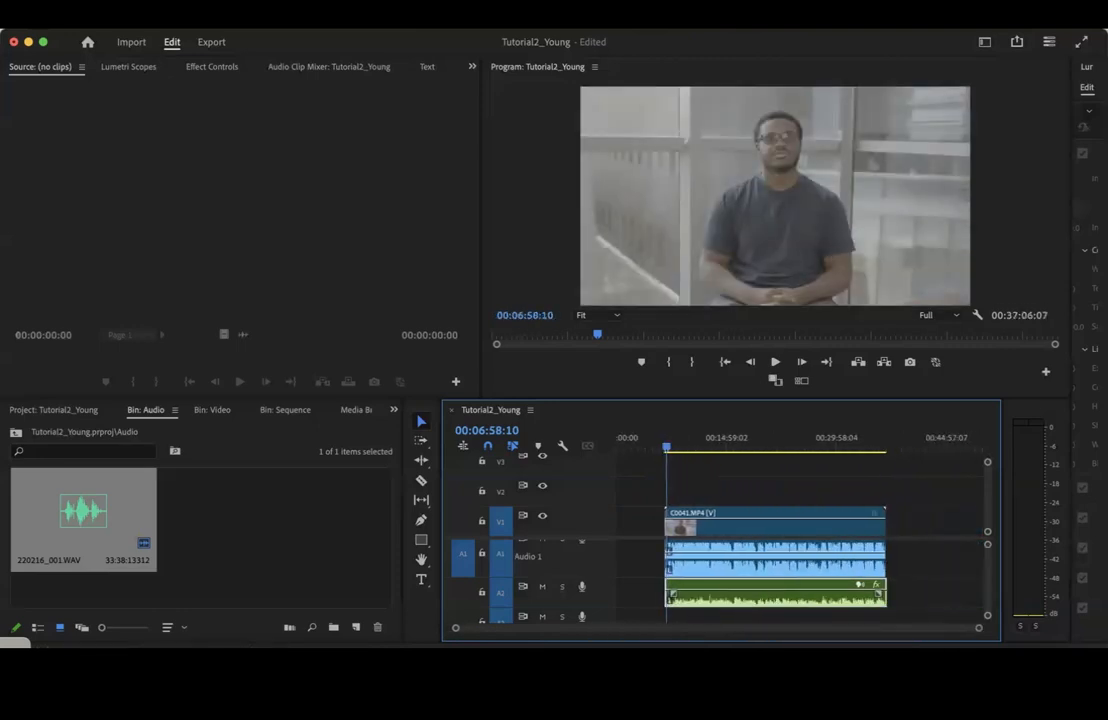
click(920, 573)
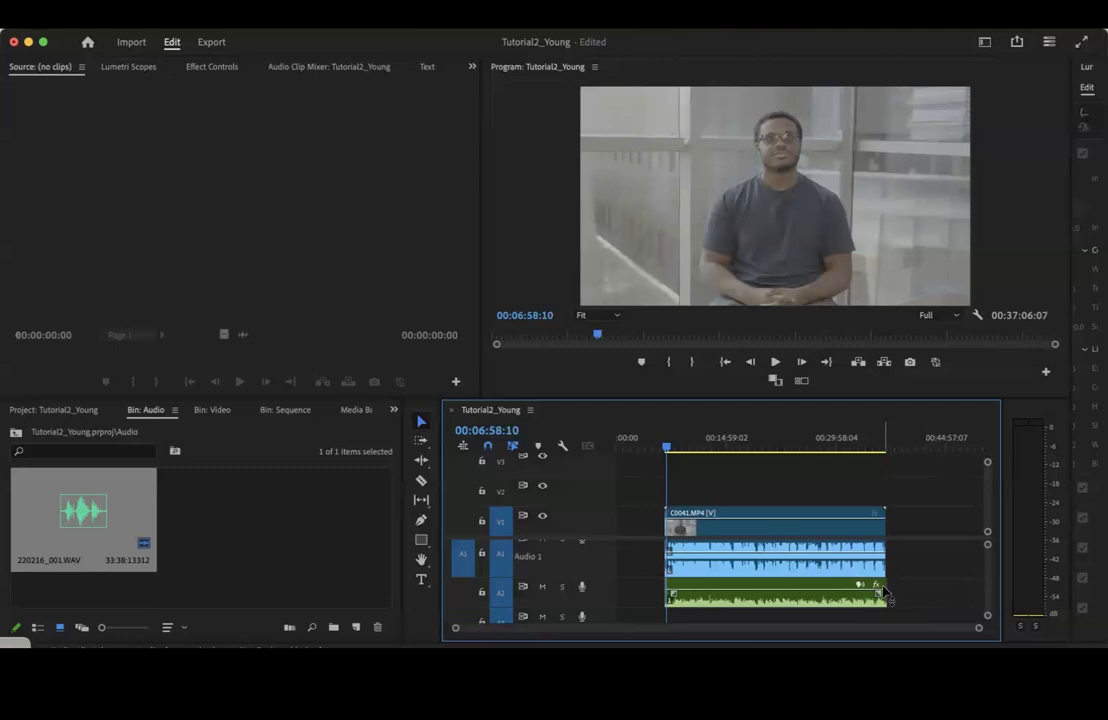
drag(890, 595, 888, 595)
drag(828, 500, 730, 528)
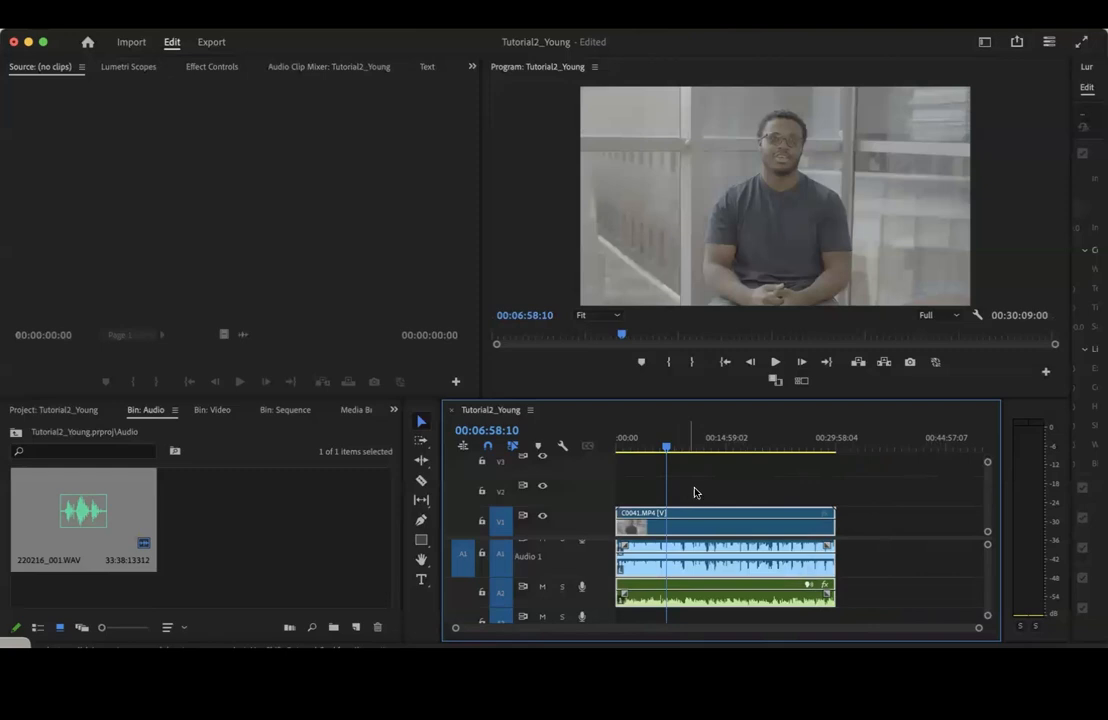
click(838, 481)
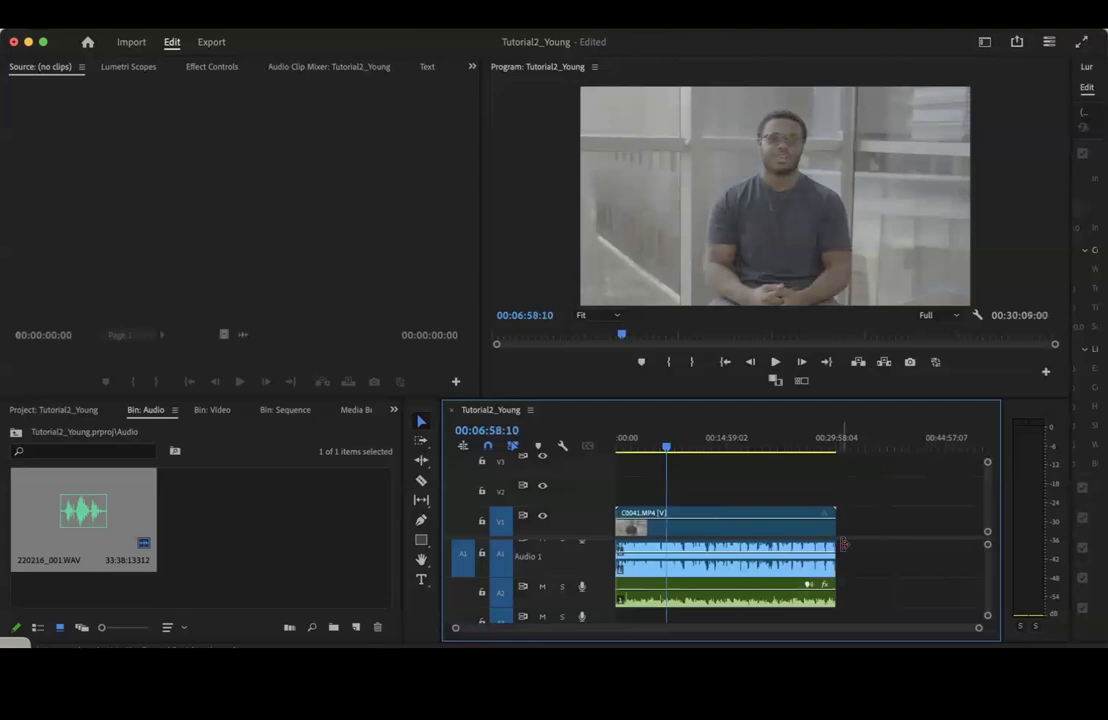
Compare both recordings by playing from around 6:58 with A2 muted and with A1 muted, and unmute both tracks
scroll(866, 573, up, 1)
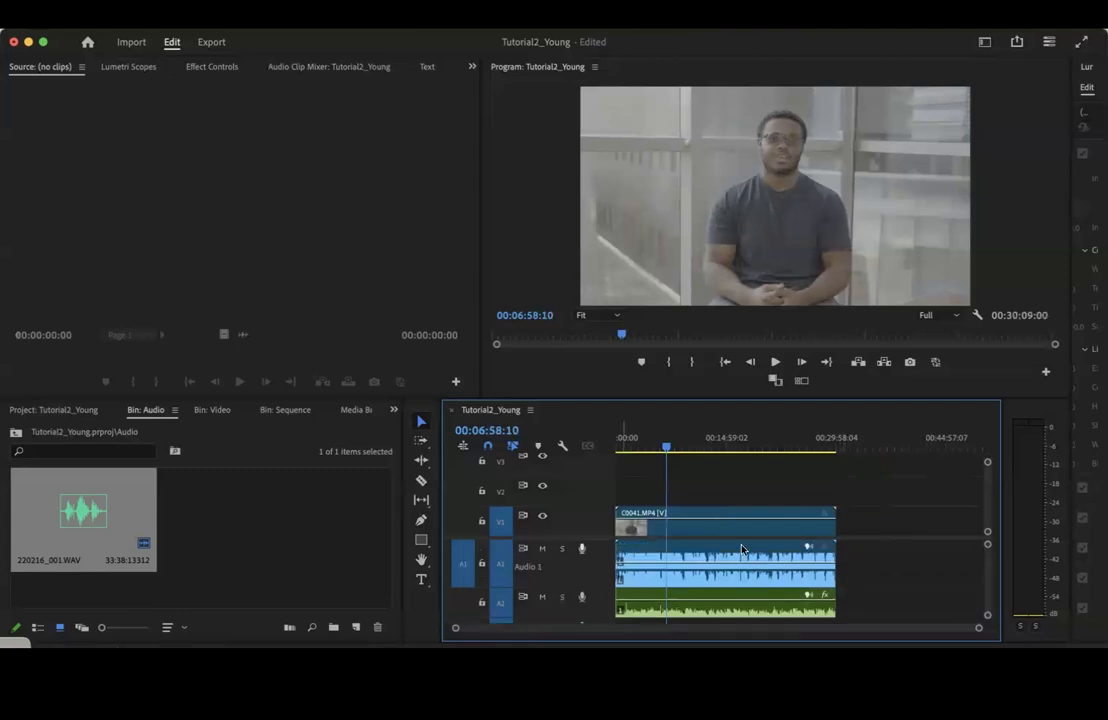
click(542, 597)
key(space)
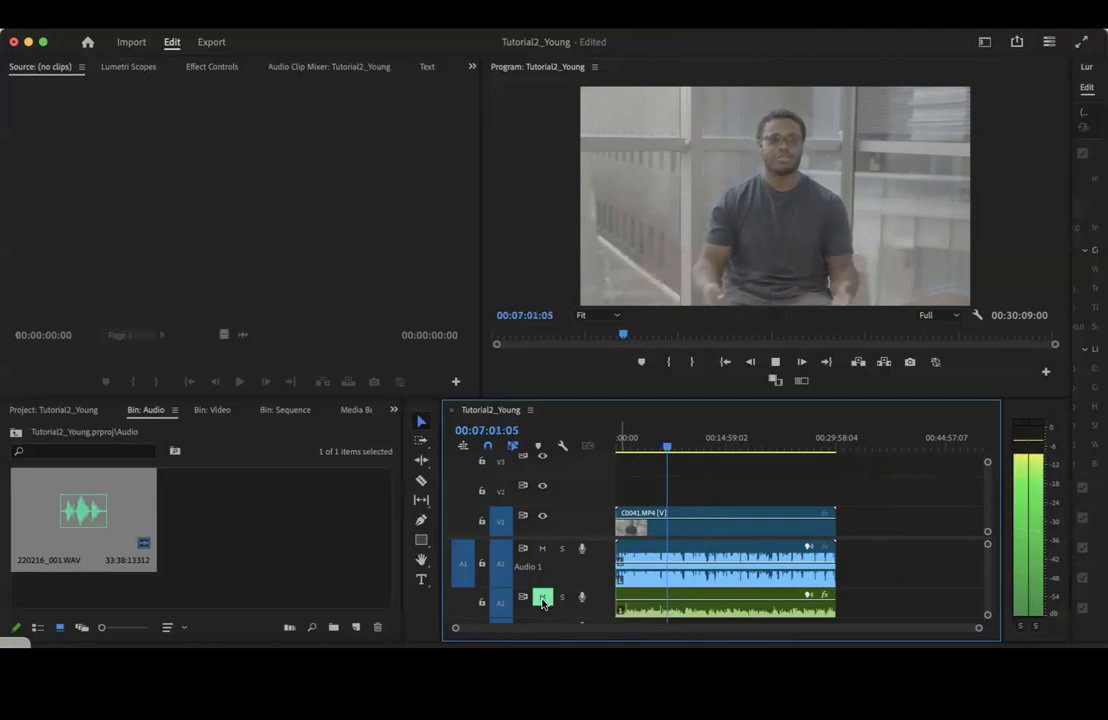
click(542, 597)
click(543, 550)
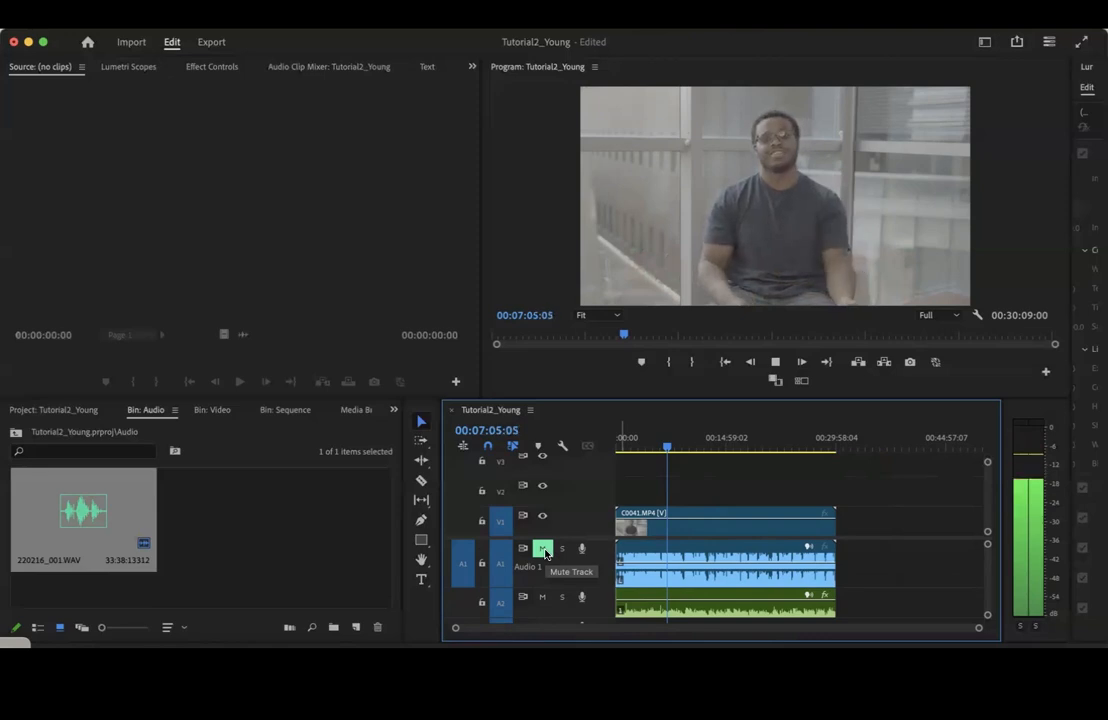
key(space)
click(543, 550)
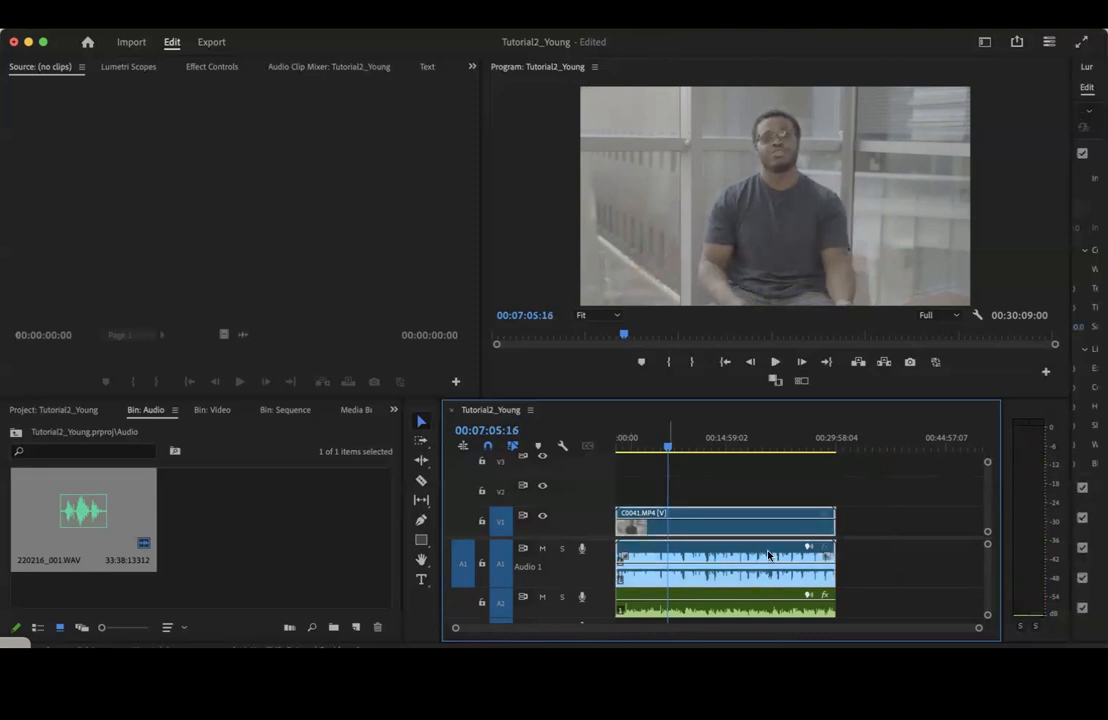
Open the 220216_001.WAV clip from the timeline in the Source monitor
double_click(660, 560)
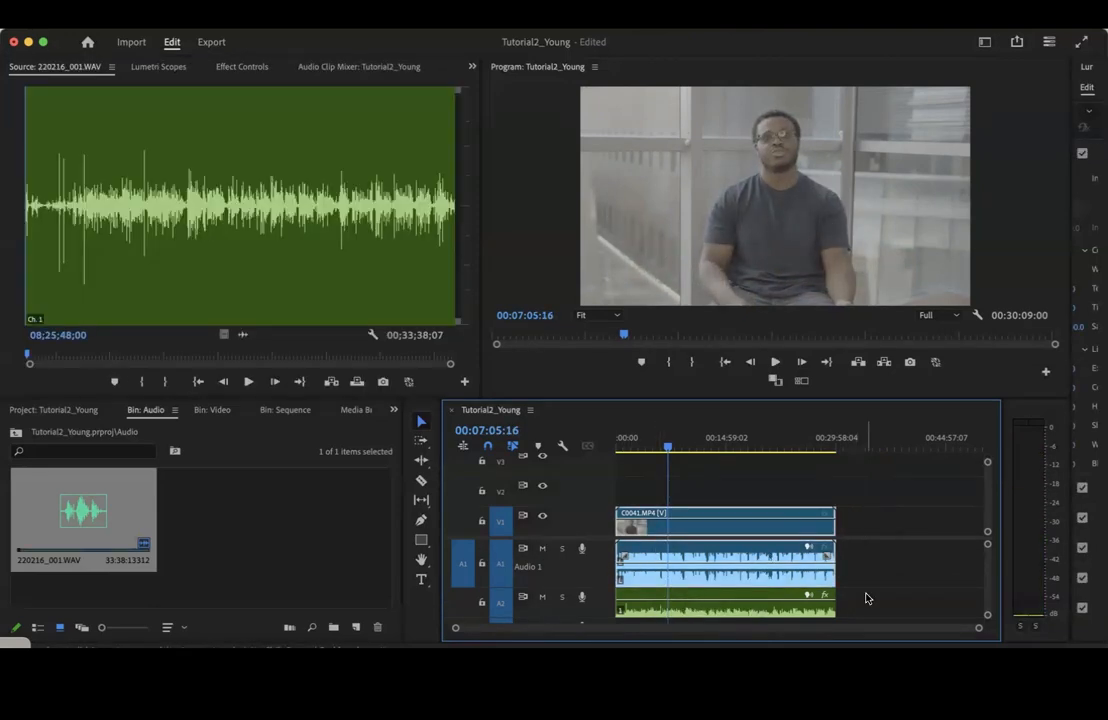
click(729, 611)
click(725, 574)
scroll(910, 581, down, 3)
scroll(911, 581, up, 2)
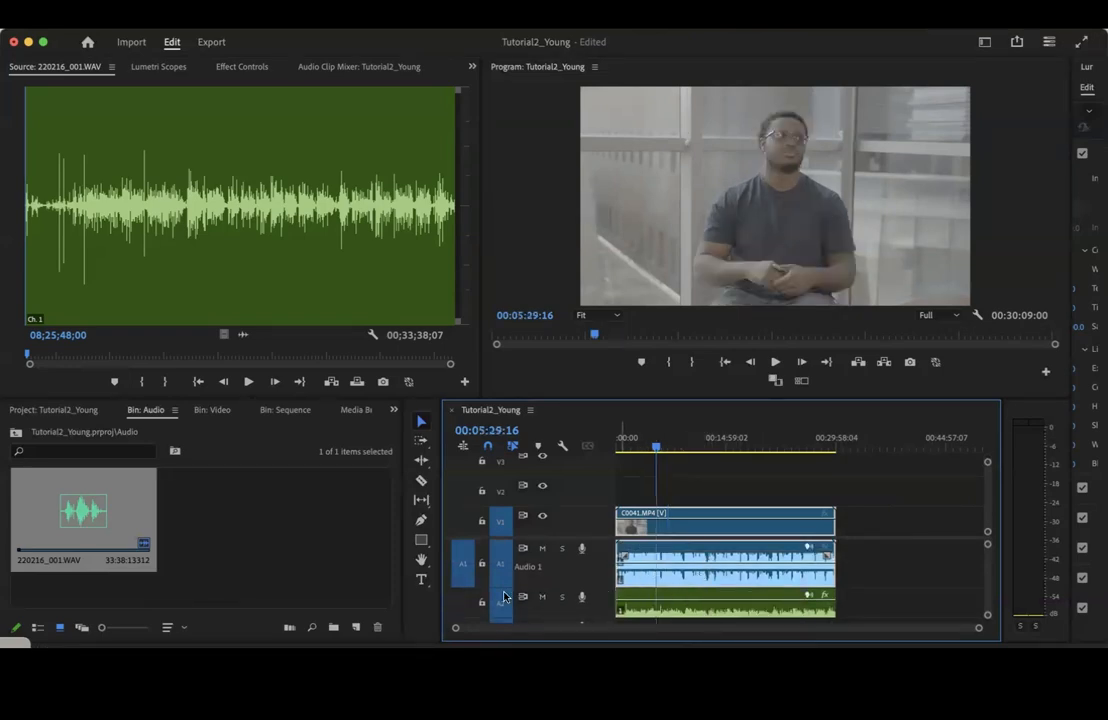
Try splitting C0041.MP4 and the A2 clip at 00:05:29:16 with the Razor tool, and undo both cuts
key(c)
click(658, 522)
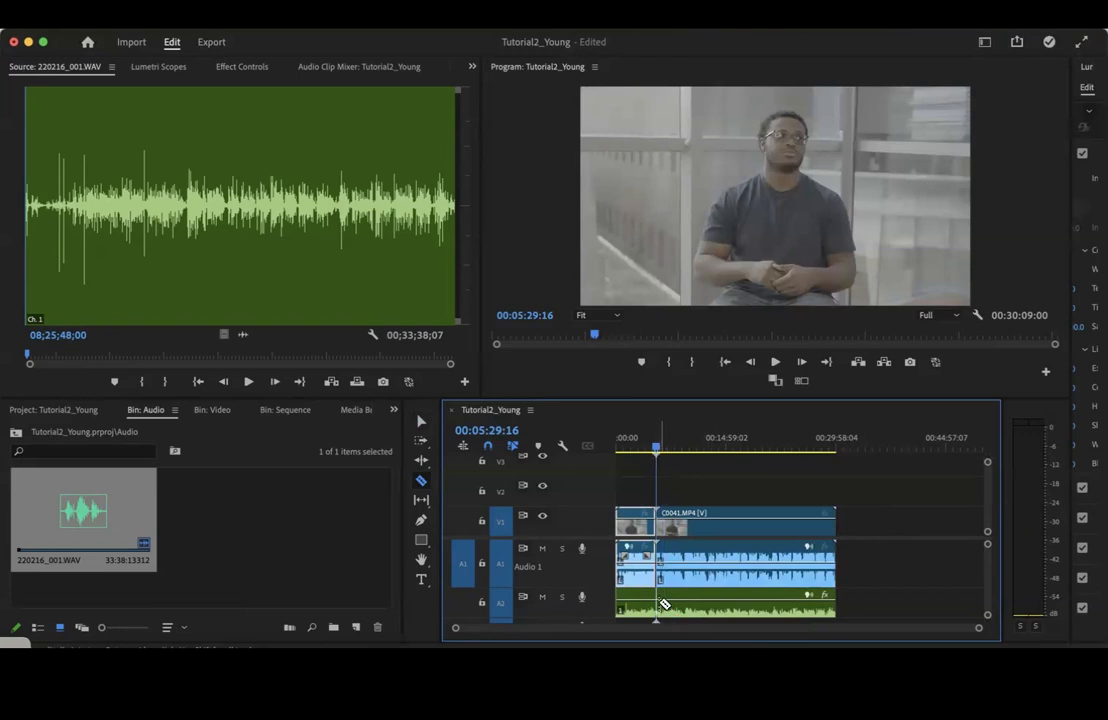
click(660, 601)
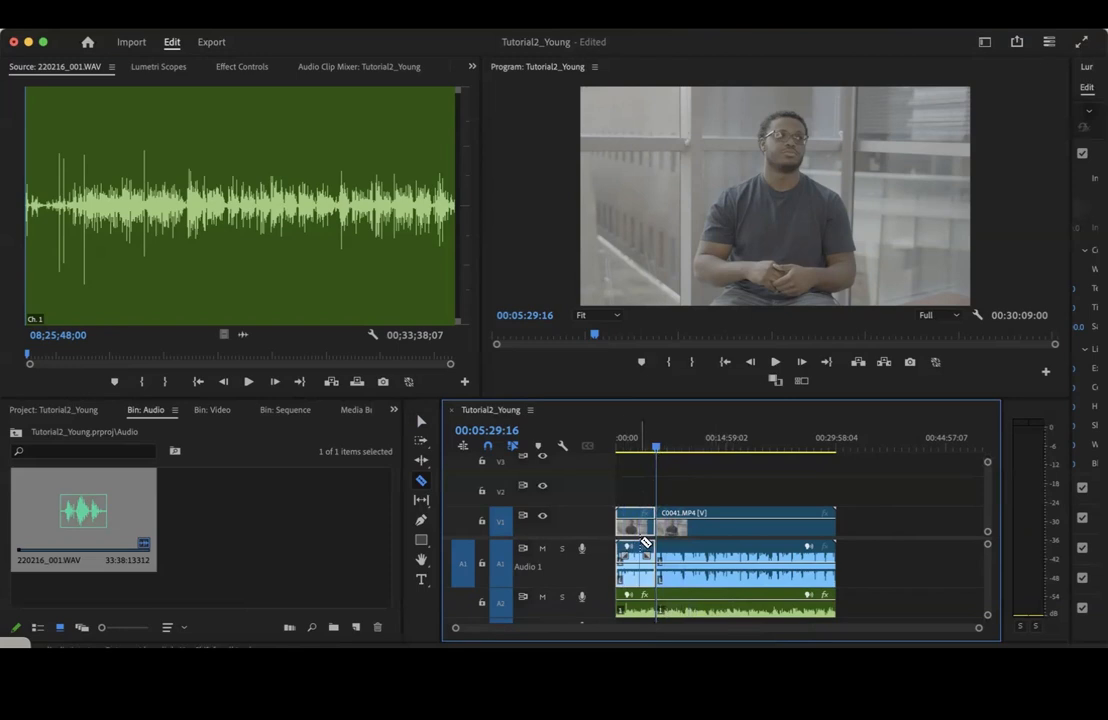
key(super+z)
key(super+z)
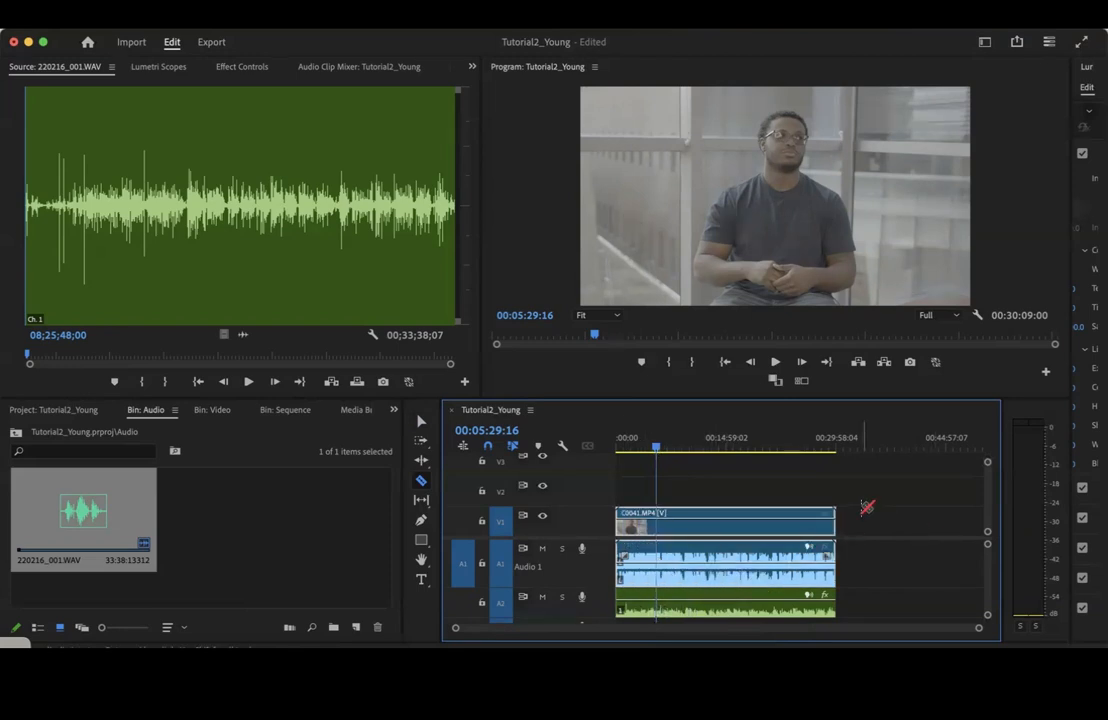
key(v)
click(715, 608)
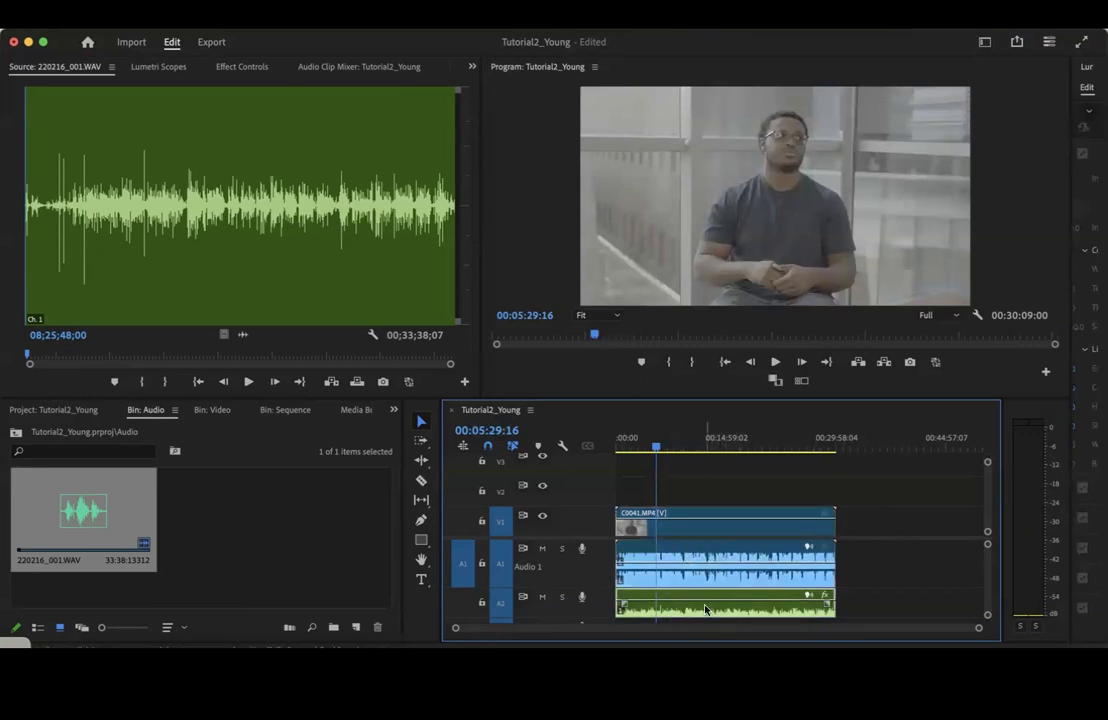
click(710, 548)
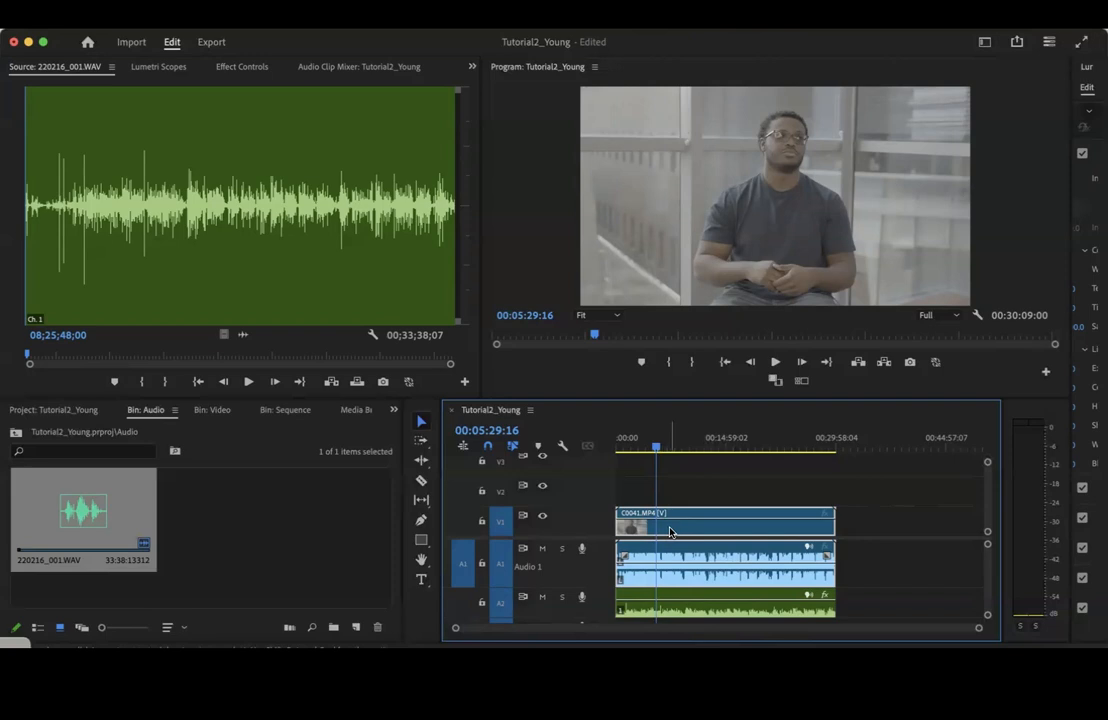
right_click(671, 533)
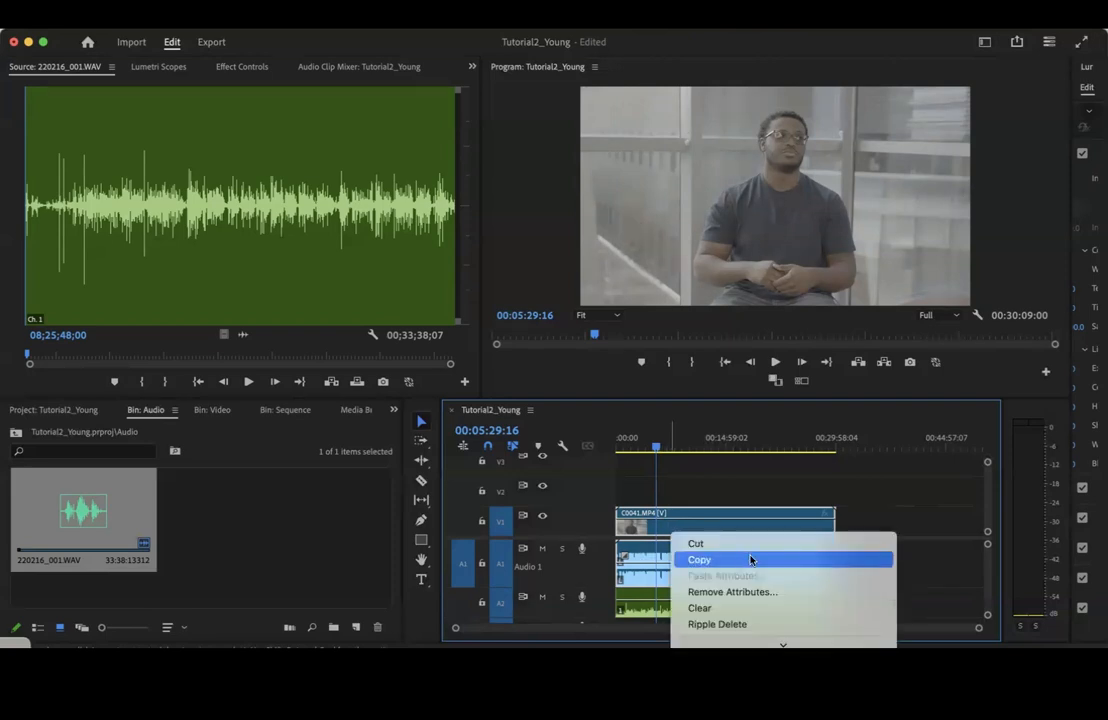
scroll(751, 560, down, 5)
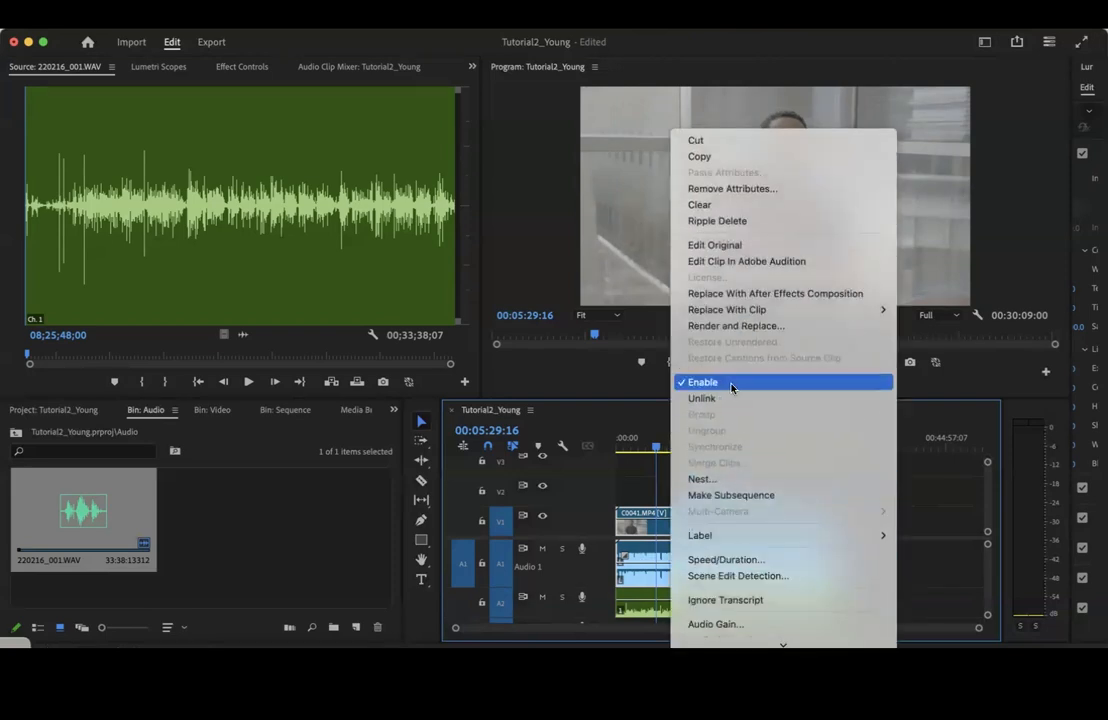
click(850, 399)
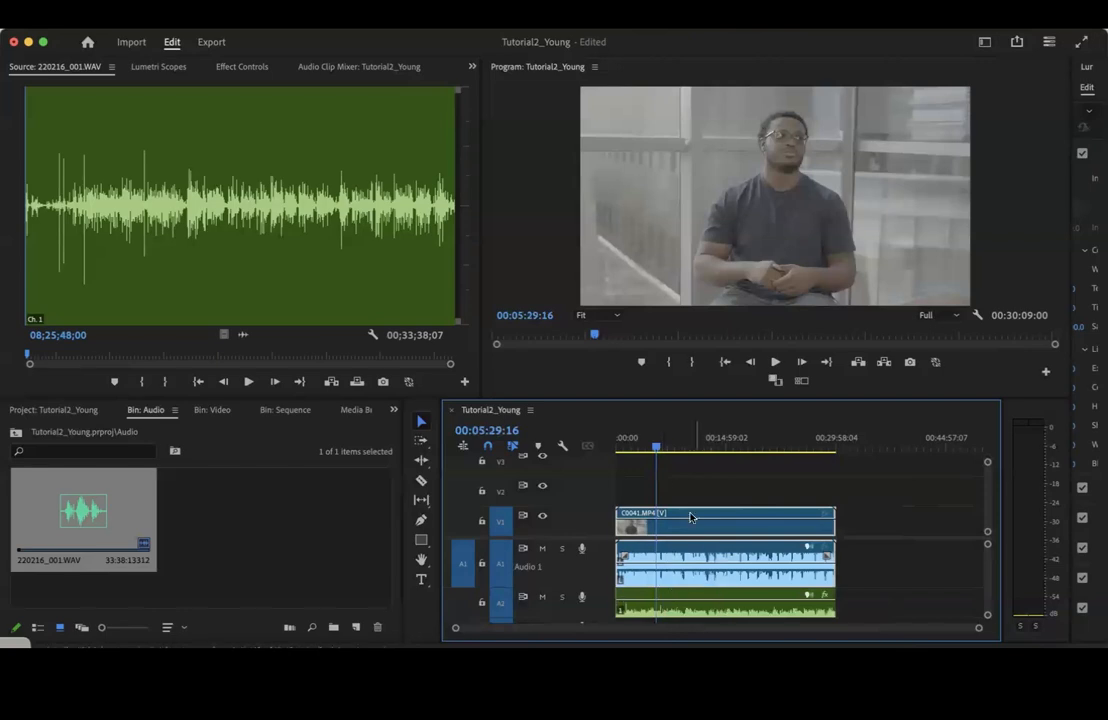
Play the sequence from around 5:29 to 5:32 with both audio tracks unmuted
key(space)
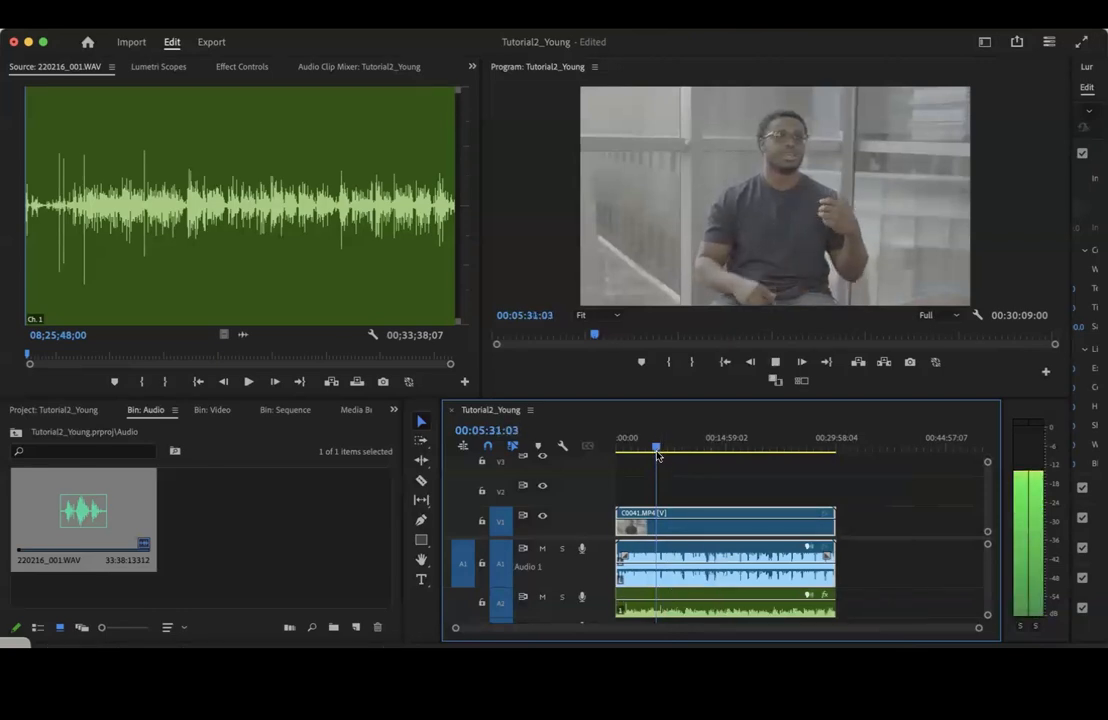
key(space)
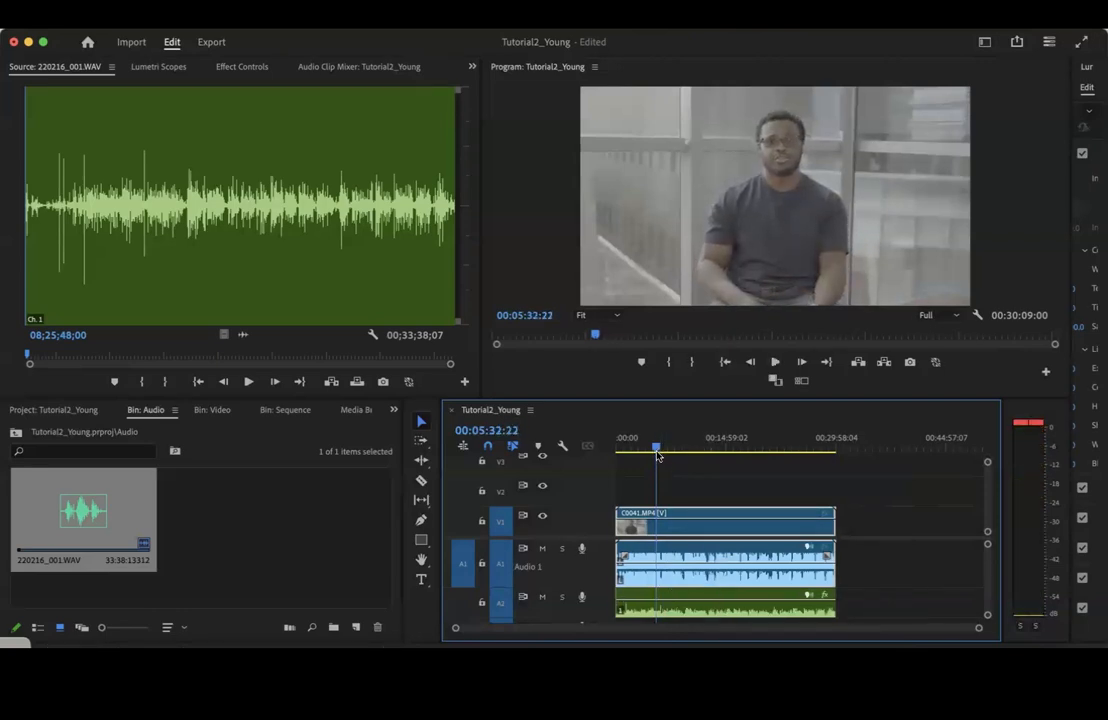
click(702, 611)
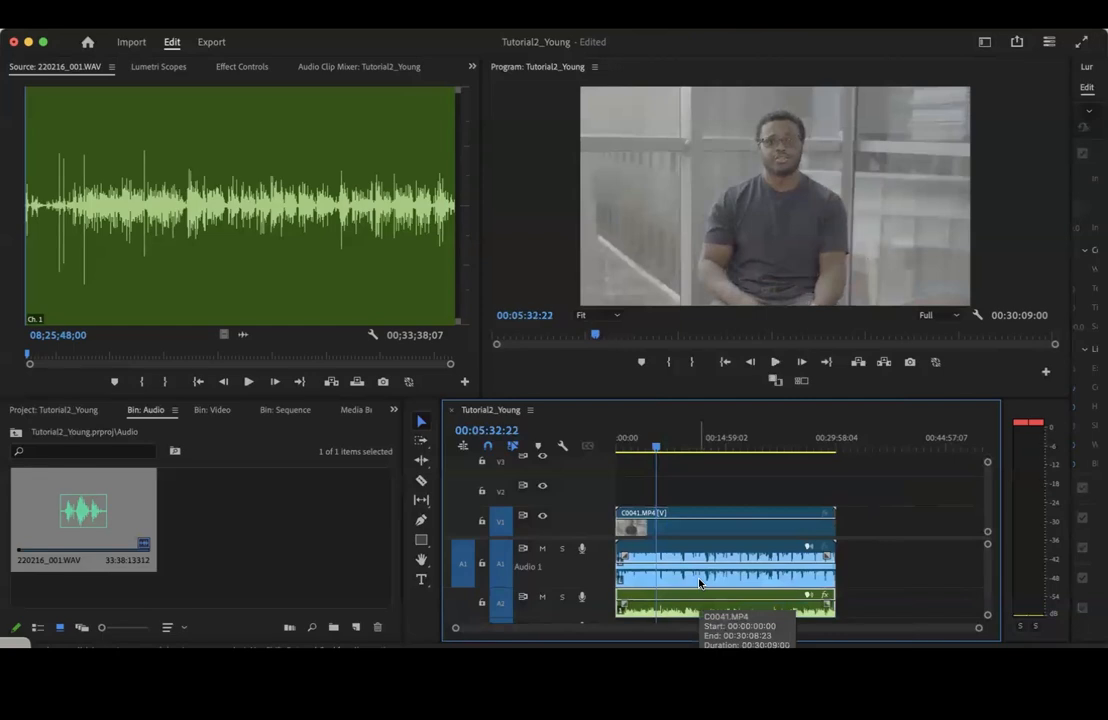
Unlink the C0041.MP4 video on V1 from its camera audio on A1
click(713, 538)
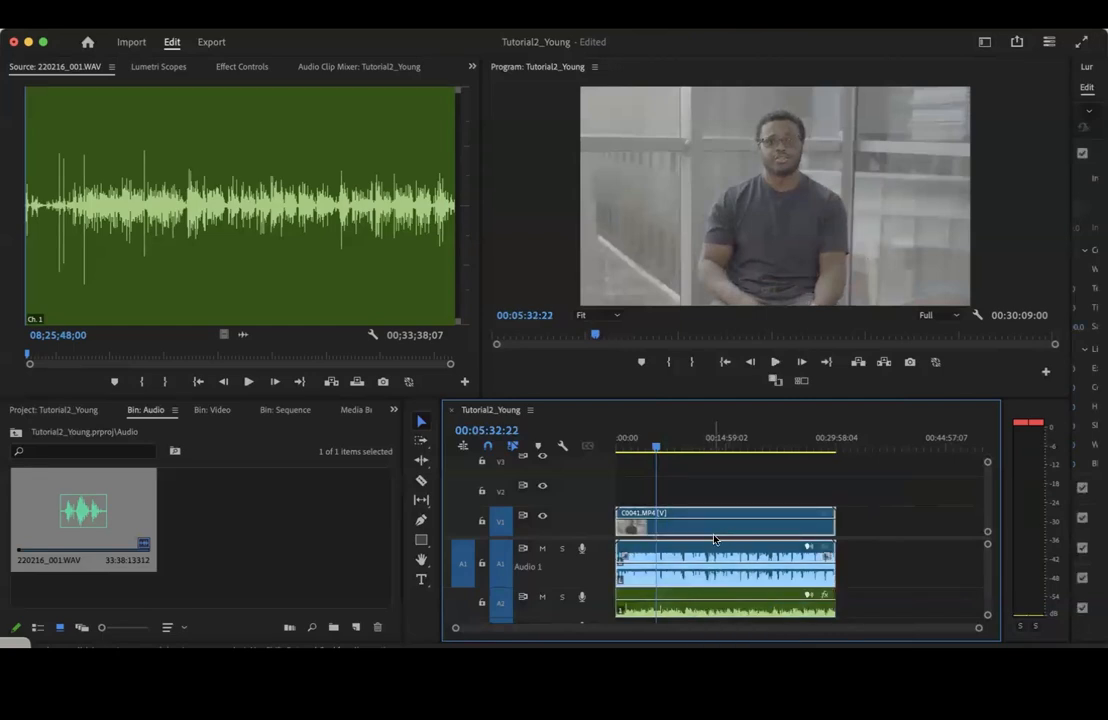
right_click(713, 538)
scroll(753, 546, down, 5)
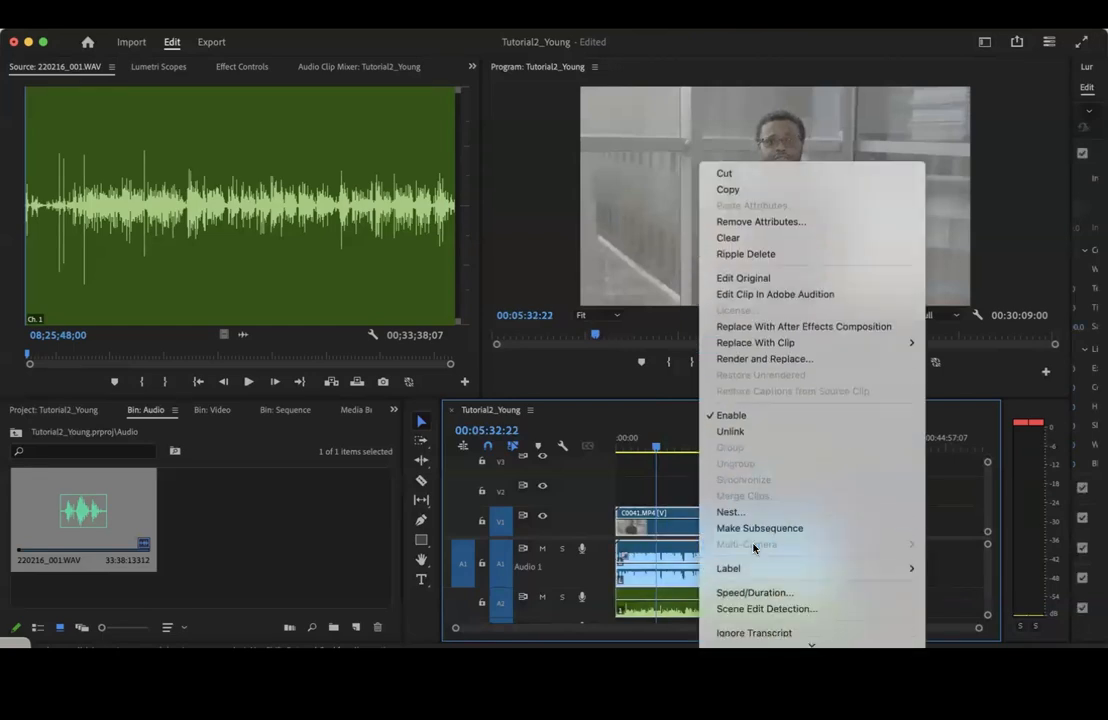
scroll(753, 546, down, 2)
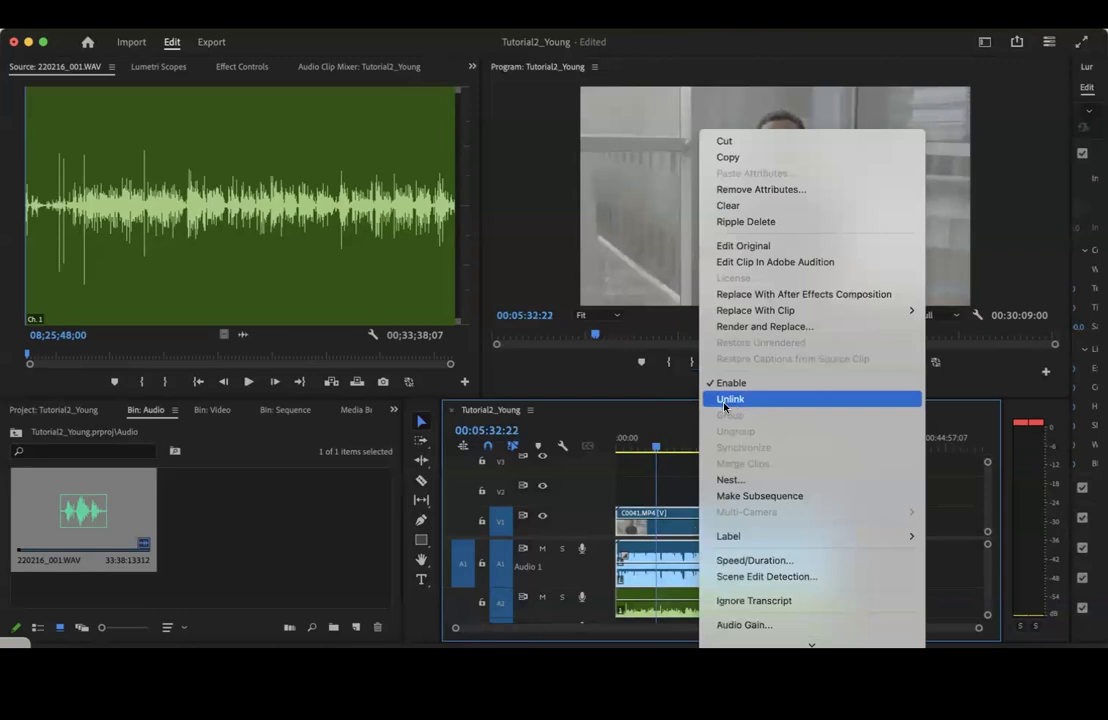
click(728, 399)
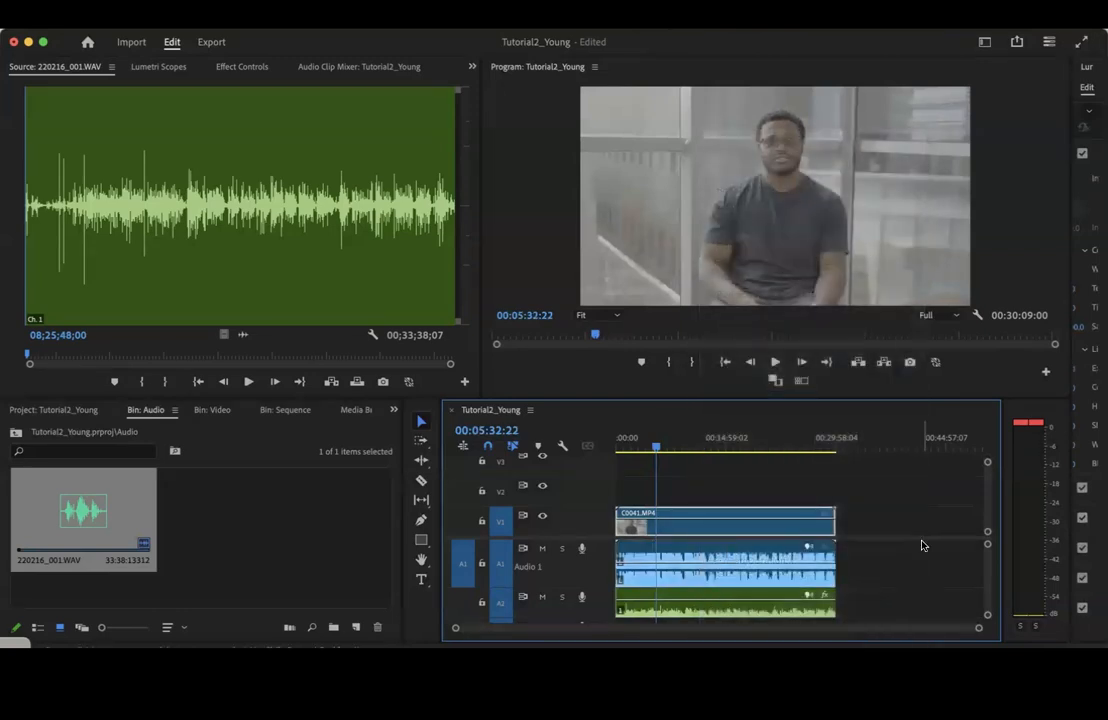
Delete the camera audio from A1 and move the 220216_001.WAV clip up from A2 to A1
click(749, 555)
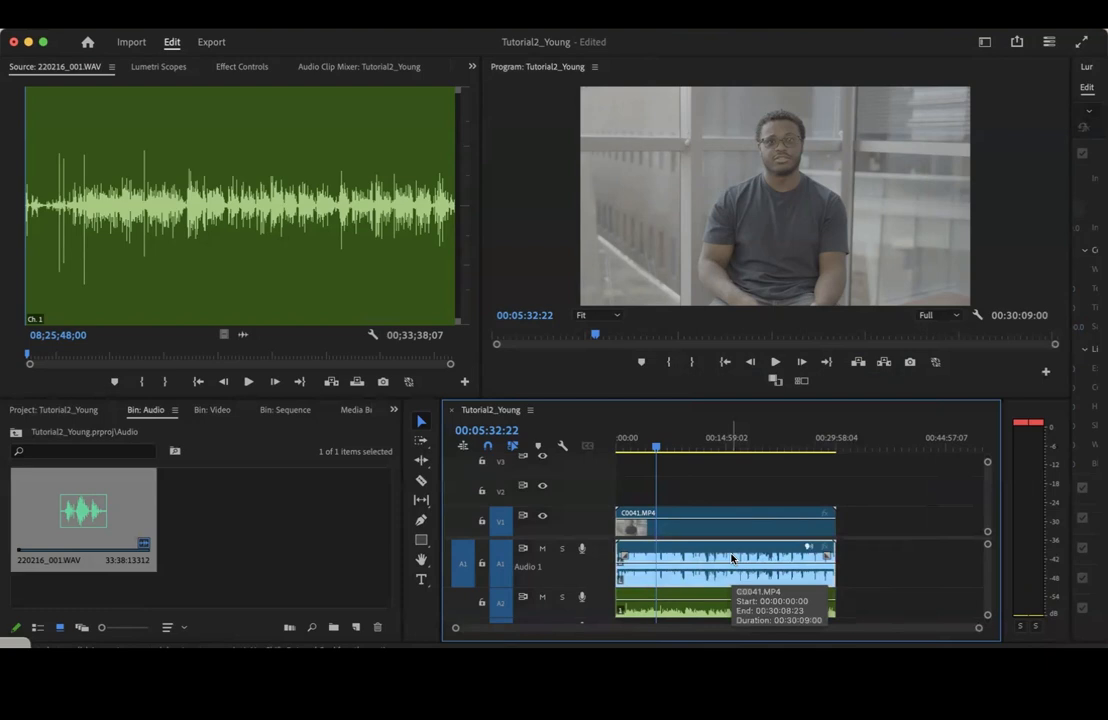
key(Delete)
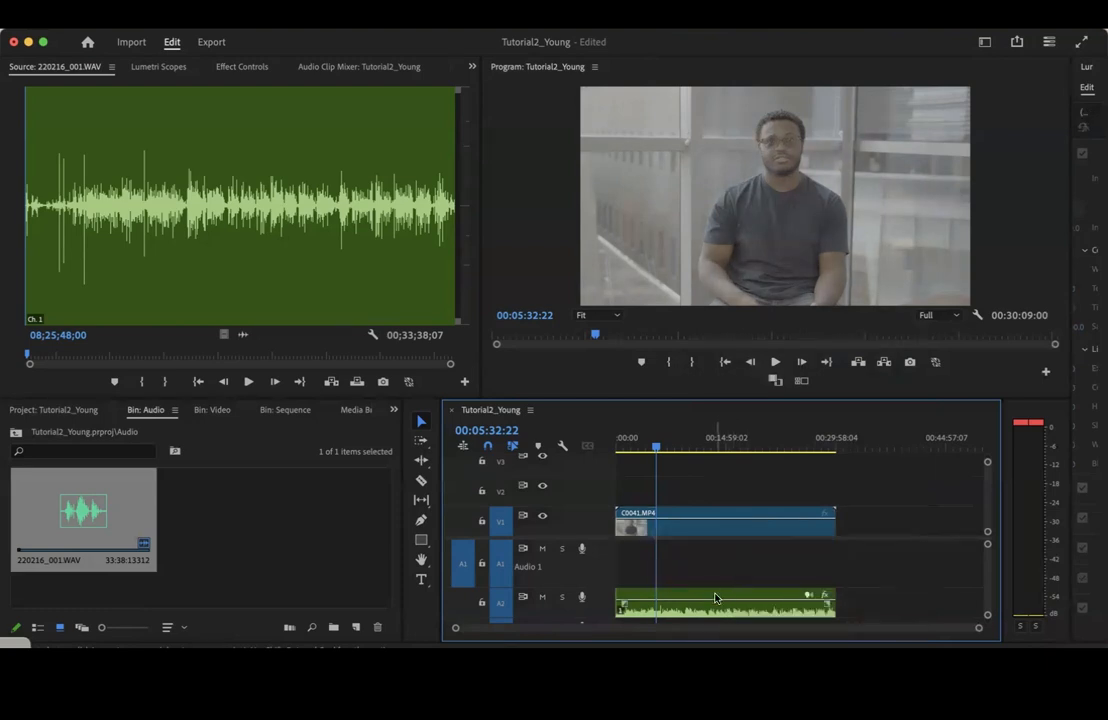
drag(716, 597, 723, 568)
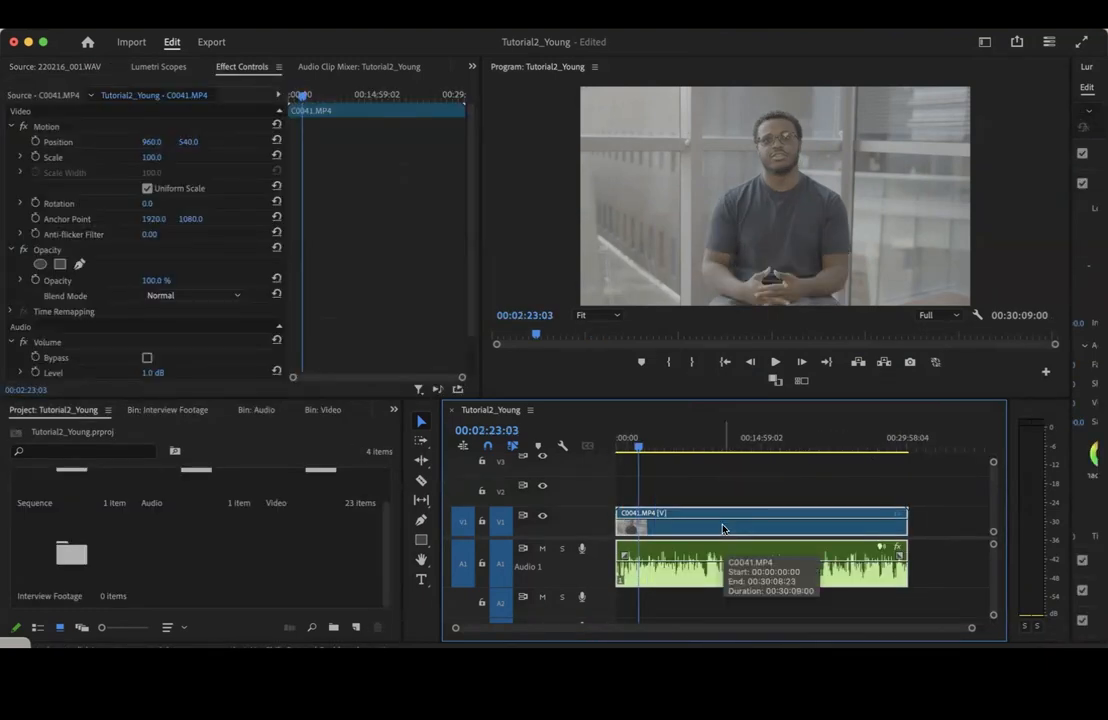
Merge the selected C0041.MP4 video and 220216_001.WAV audio into a single clip named Interview Footage
right_click(724, 529)
scroll(771, 567, down, 5)
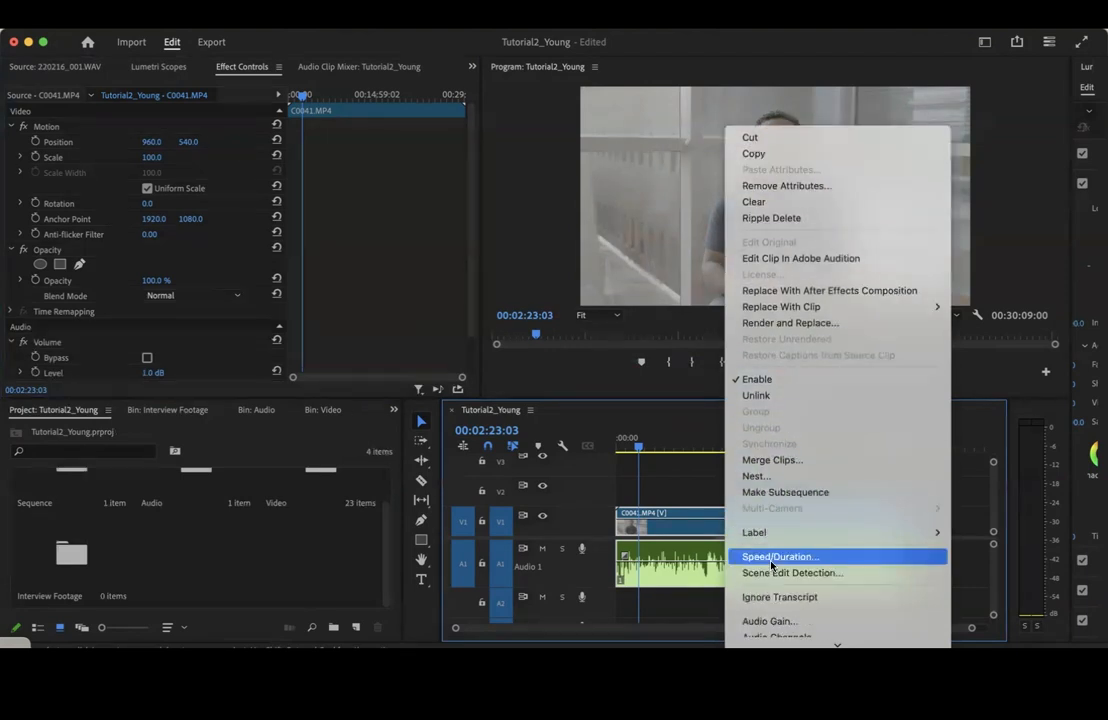
click(773, 315)
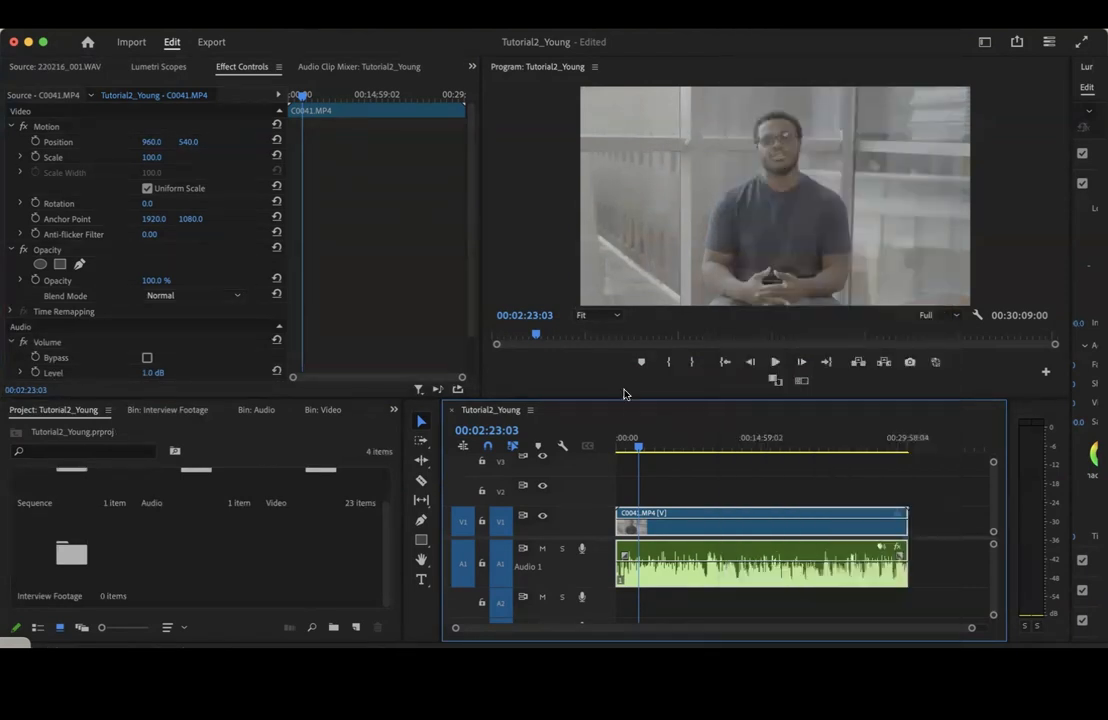
key(BackSpace)
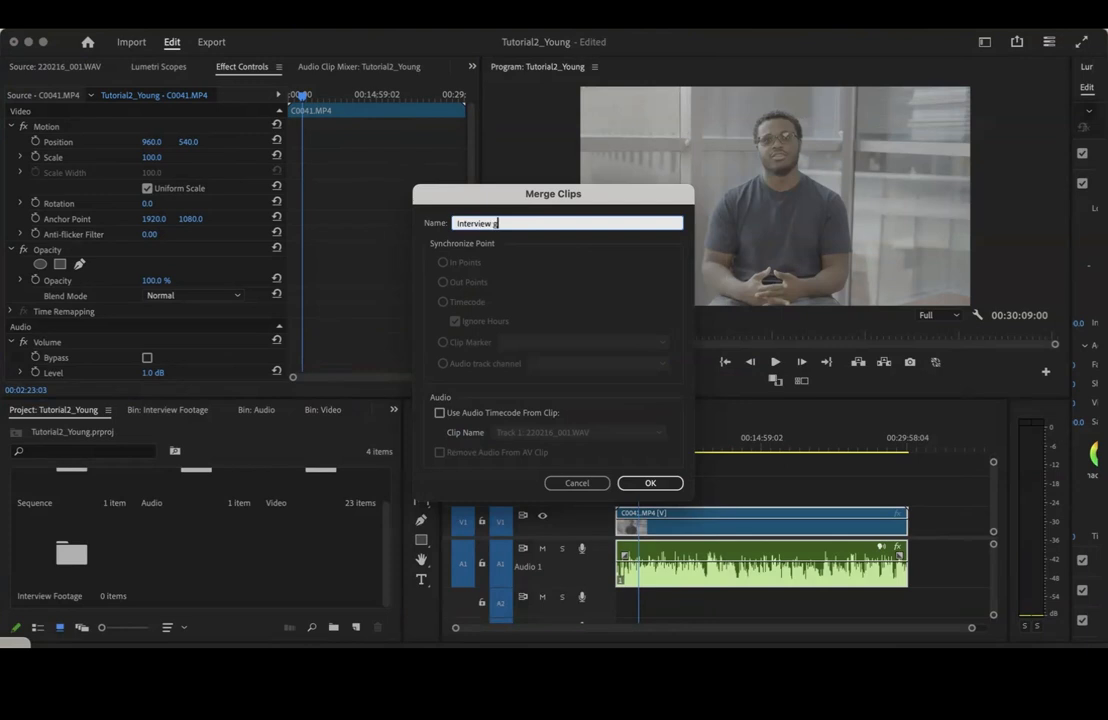
click(650, 483)
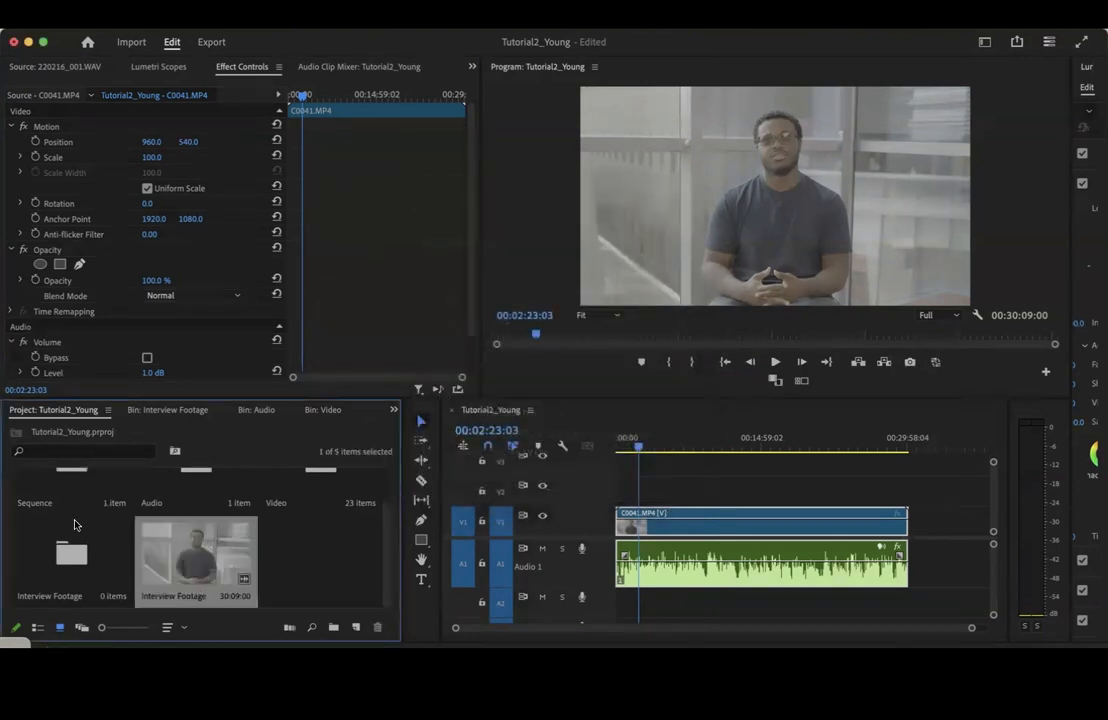
Move the merged clip into the Interview Footage bin and open it from there in the Source monitor
click(318, 562)
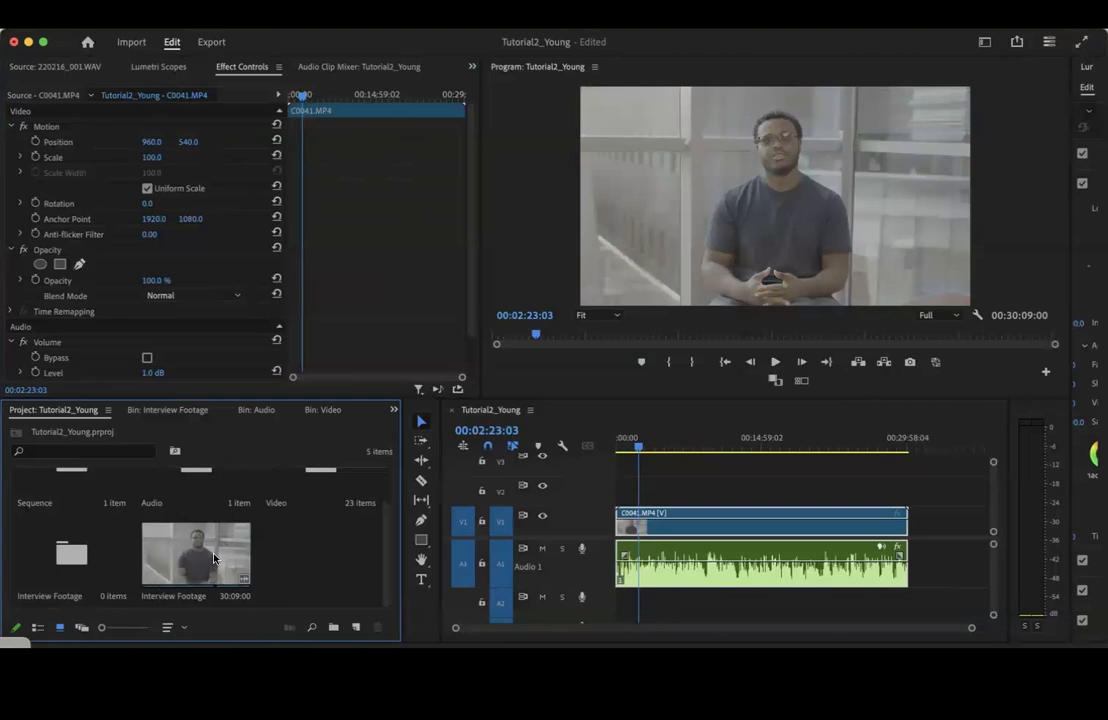
drag(213, 558, 69, 562)
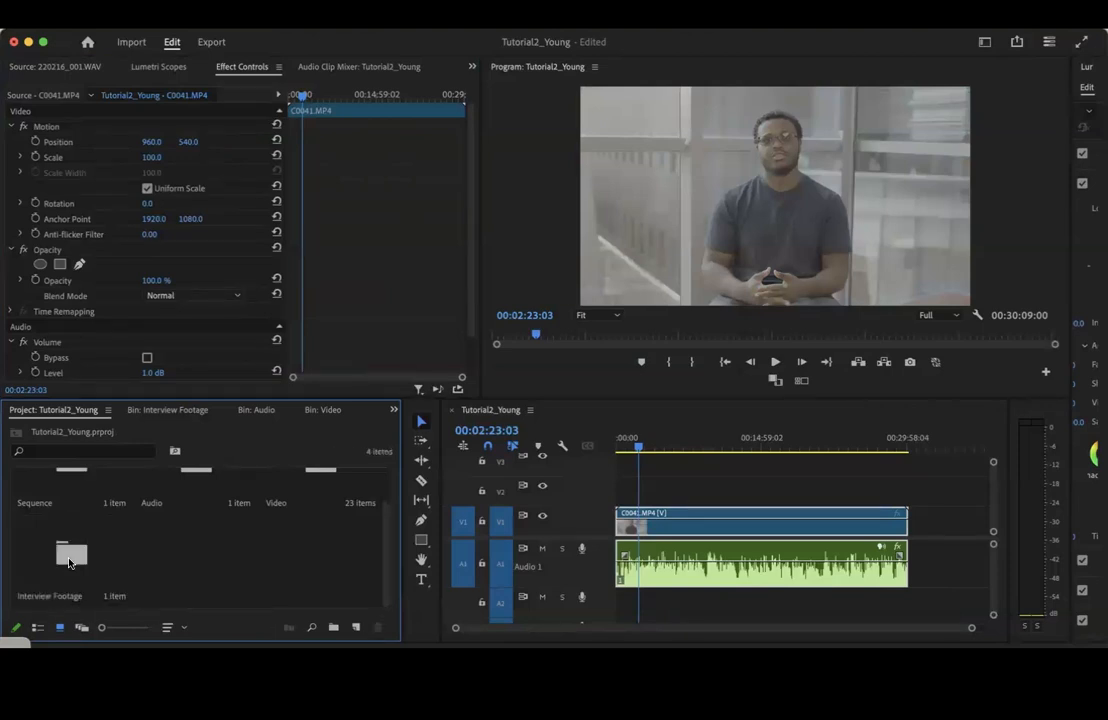
double_click(85, 560)
double_click(85, 525)
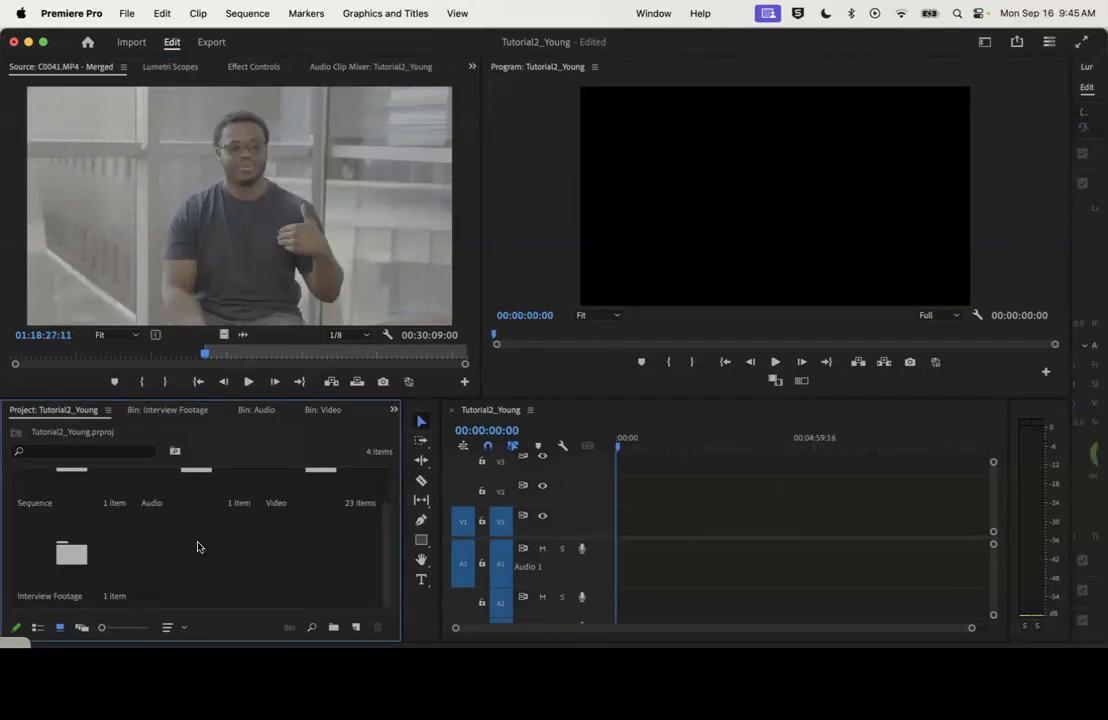
Mark an in point at about 01:06:10 and an out point at about 01:06:23 in the merged clip
double_click(71, 556)
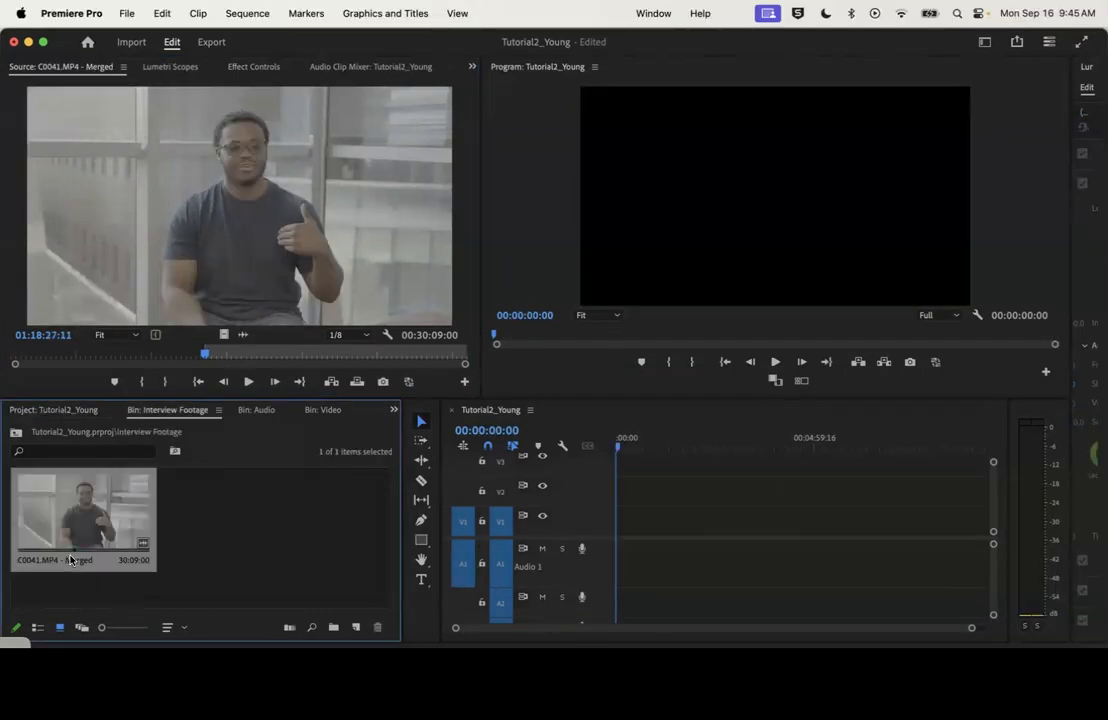
click(18, 352)
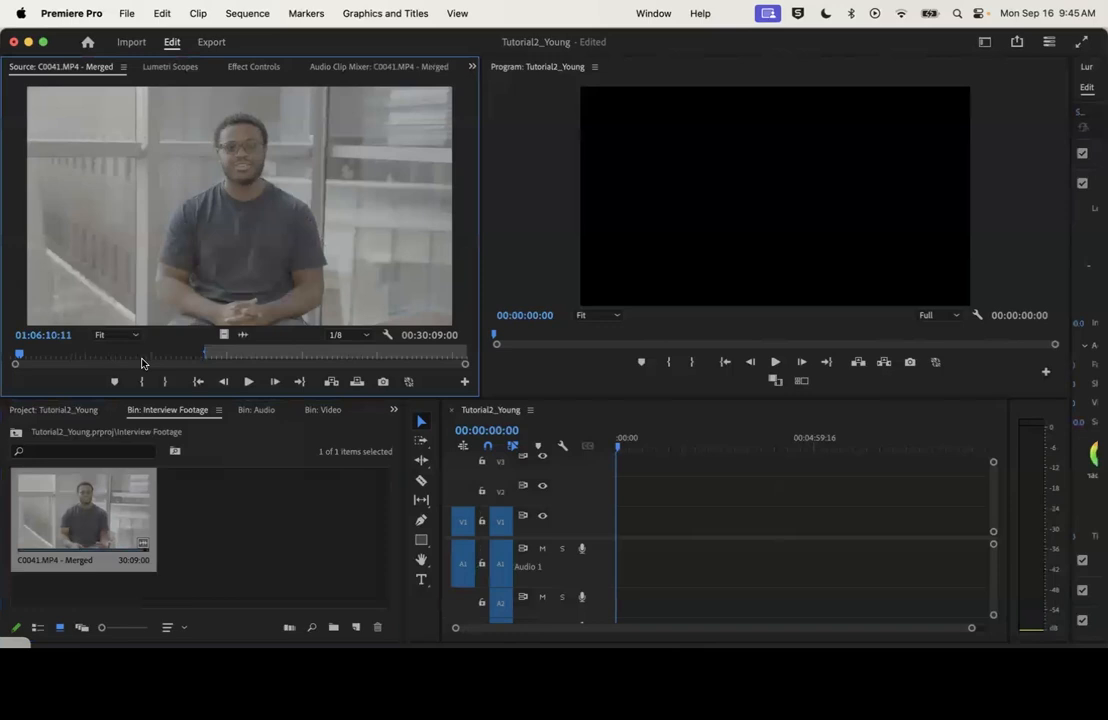
click(143, 383)
key(space)
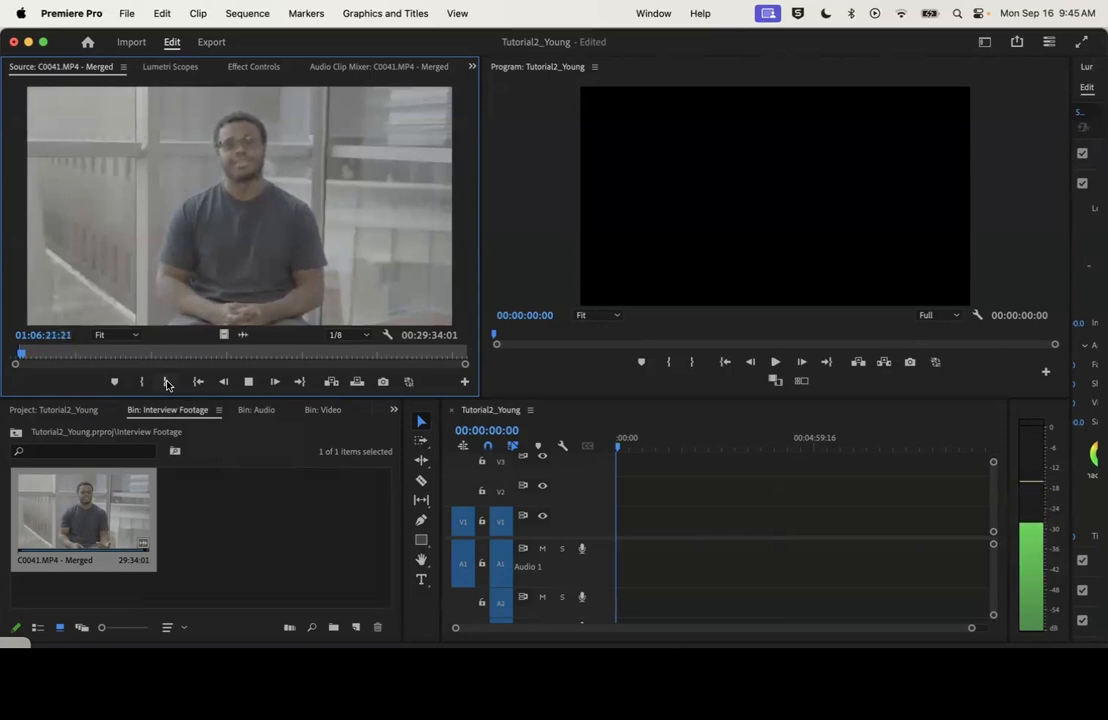
click(167, 384)
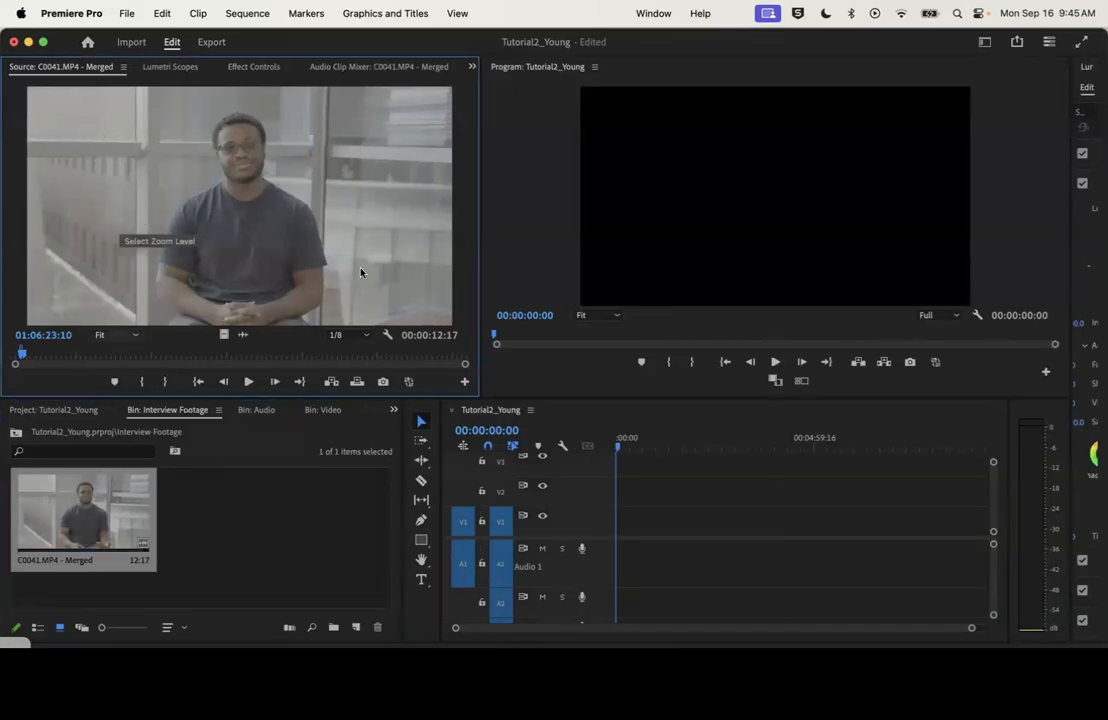
Try placing the marked selection at the start of the sequence with the existing sequence settings kept, and undo the placement
drag(300, 327, 614, 540)
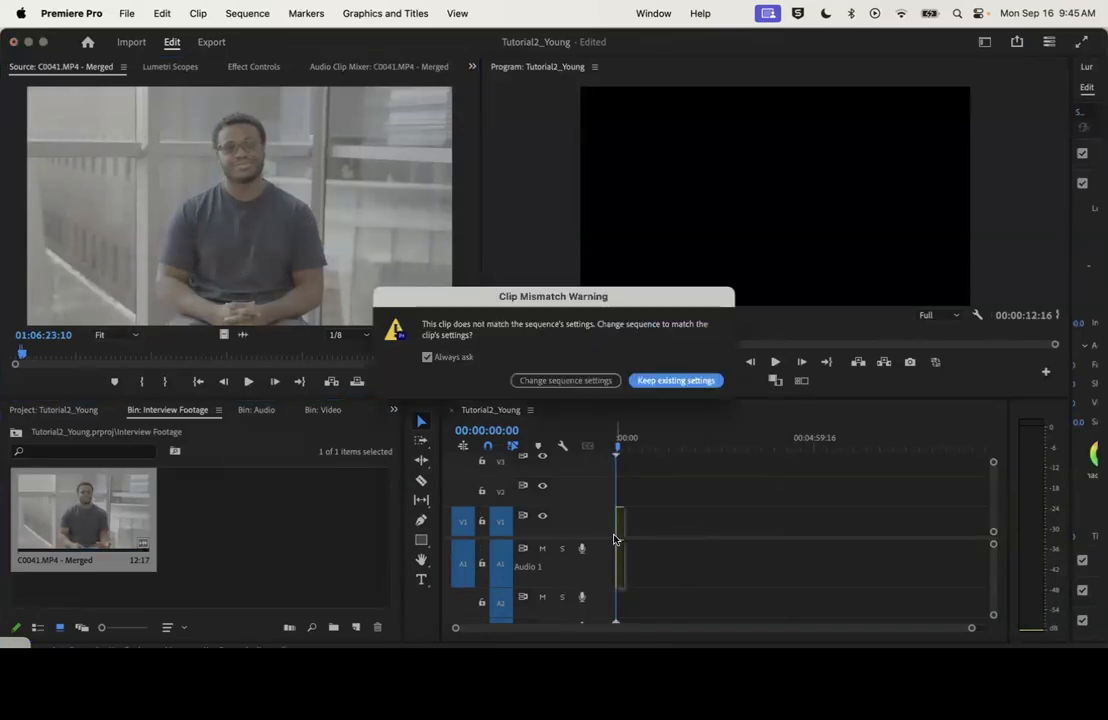
click(675, 380)
key(super+z)
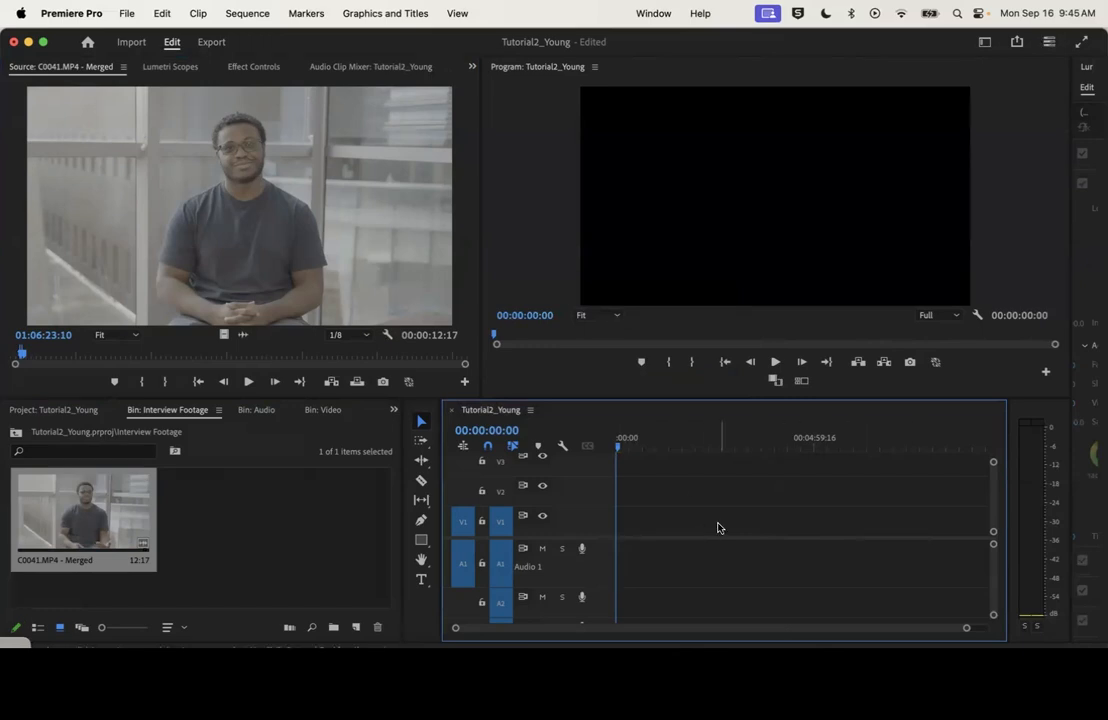
Insert the marked selection at the start of the sequence, play it from the beginning, and delete it from the timeline
click(331, 382)
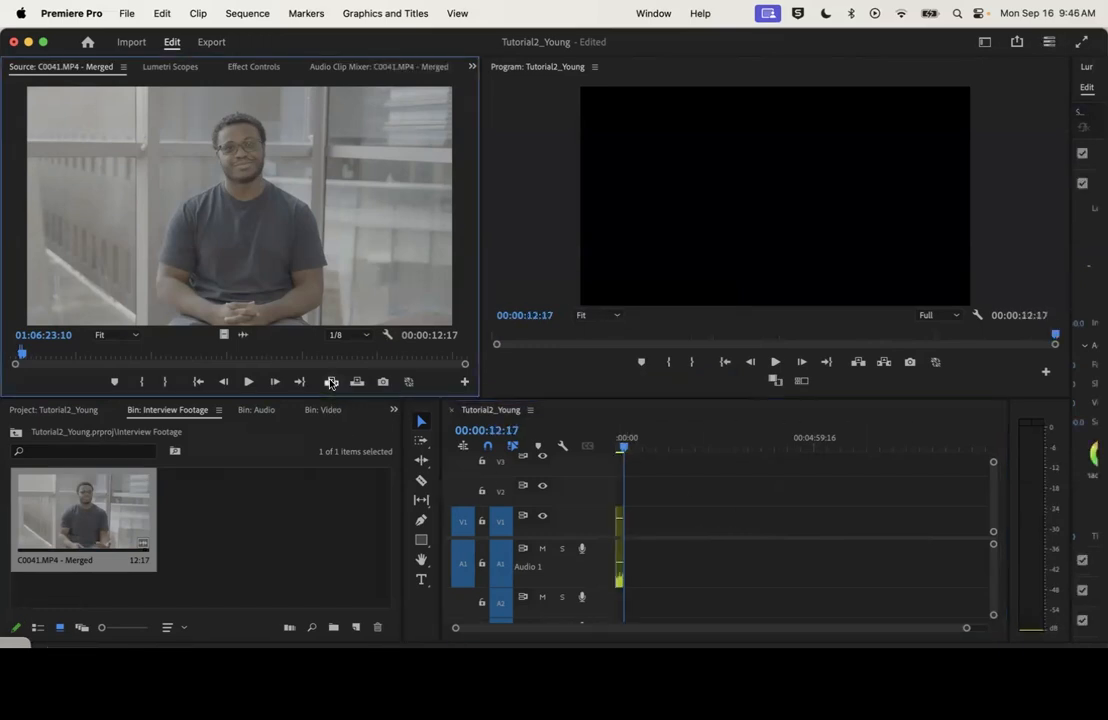
click(616, 444)
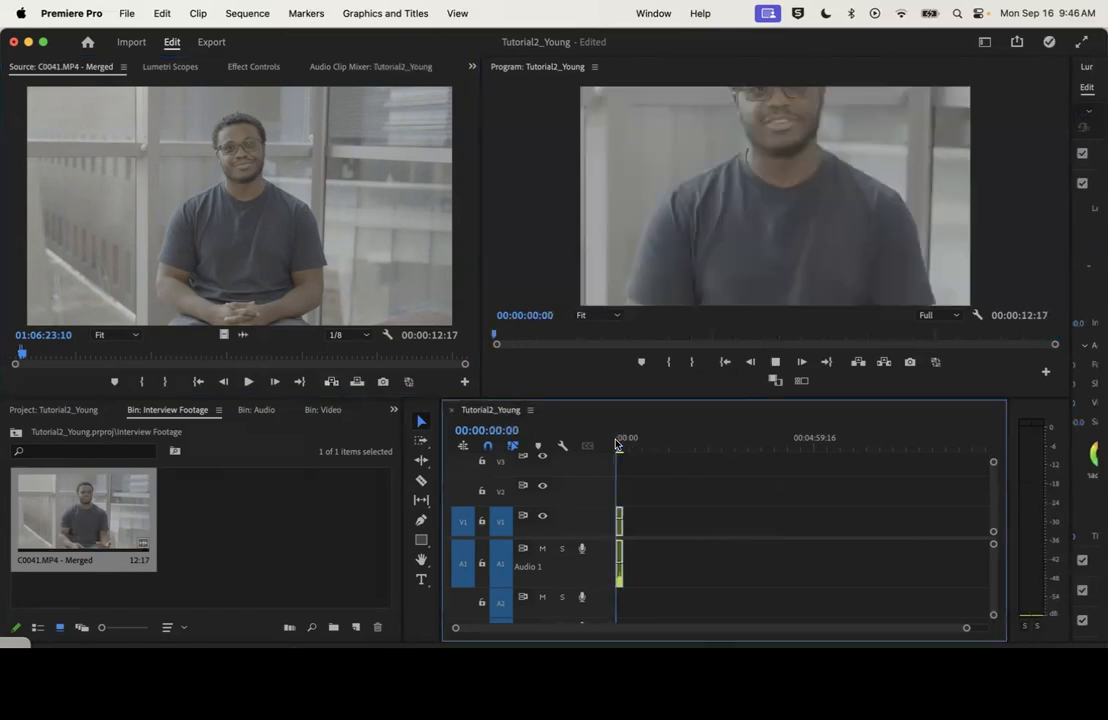
key(space)
key(Delete)
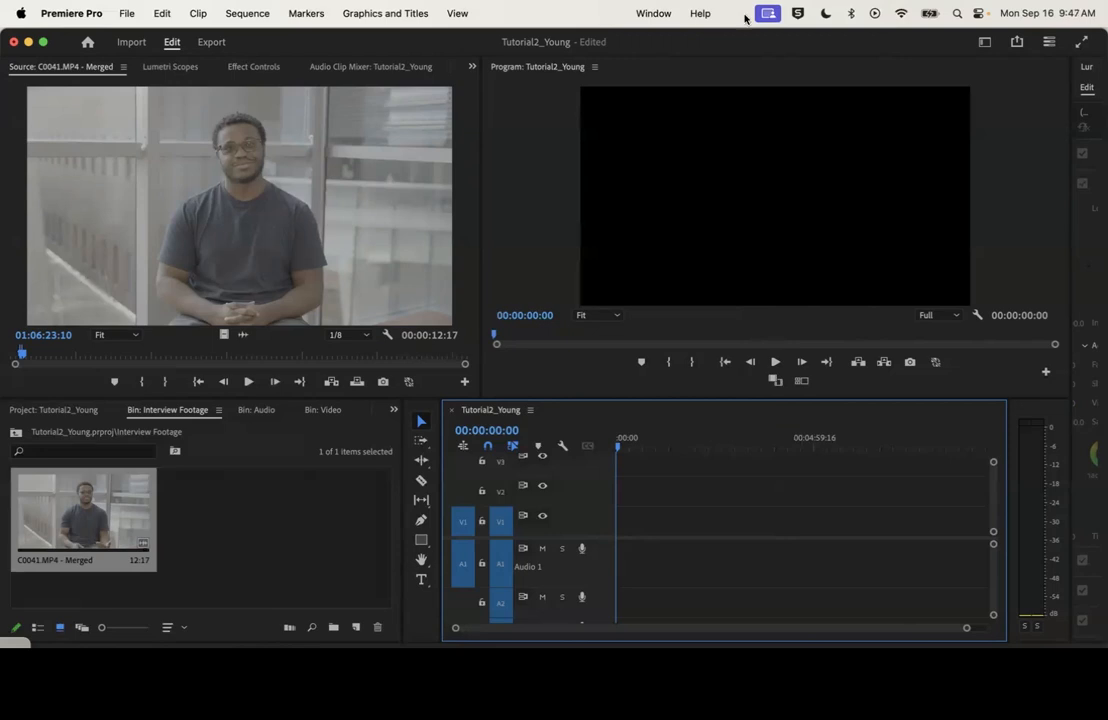
Display the merged clip's transcript in place of the Source monitor
click(651, 13)
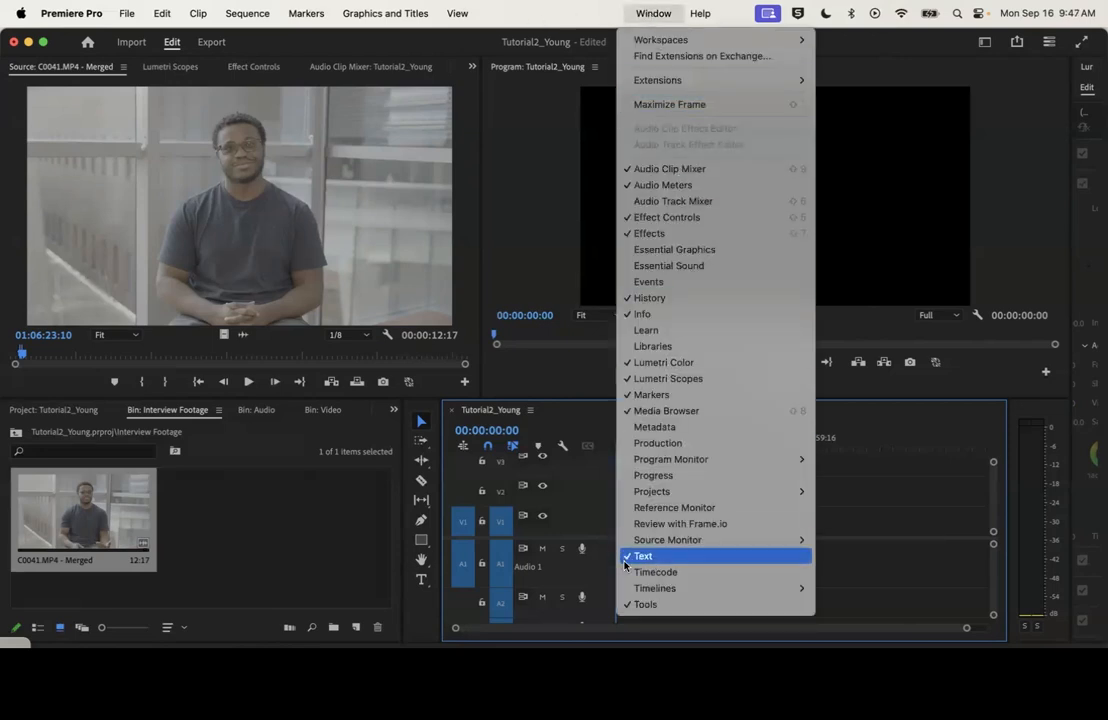
click(346, 546)
click(472, 66)
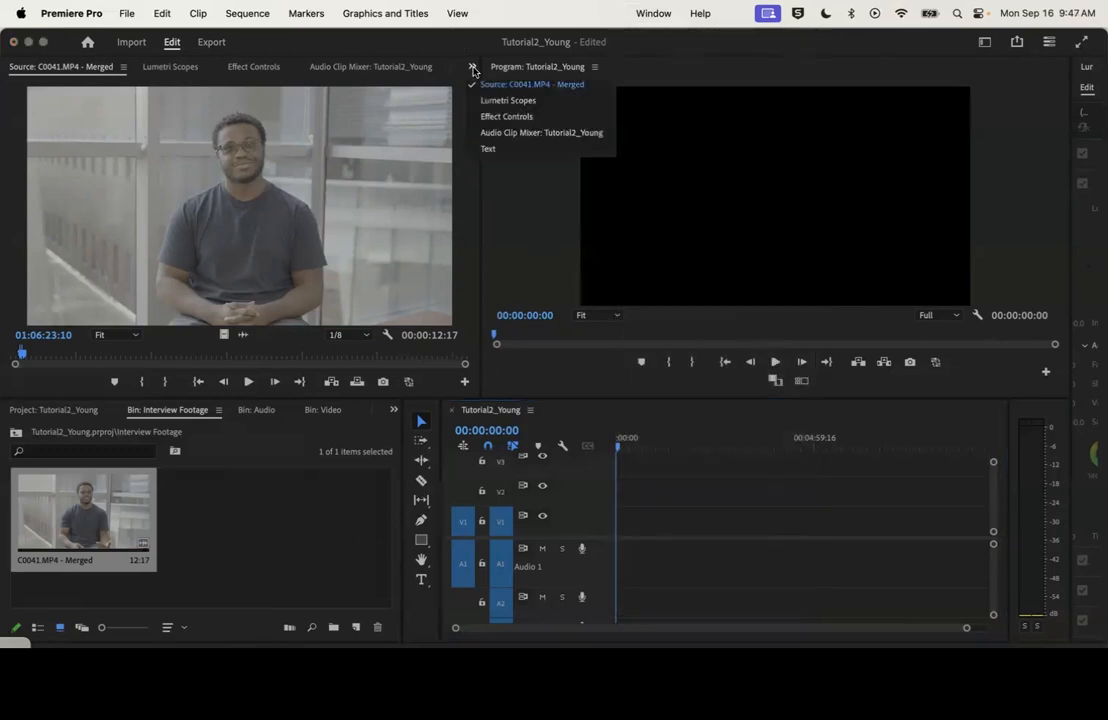
click(499, 150)
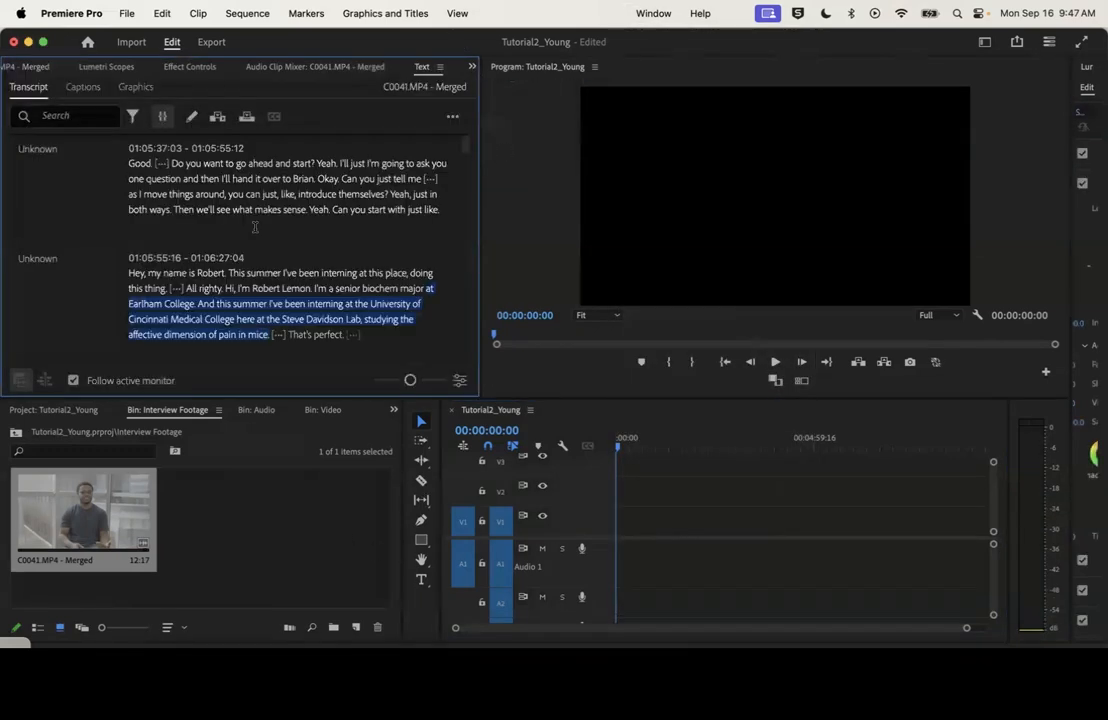
scroll(320, 236, up, 2)
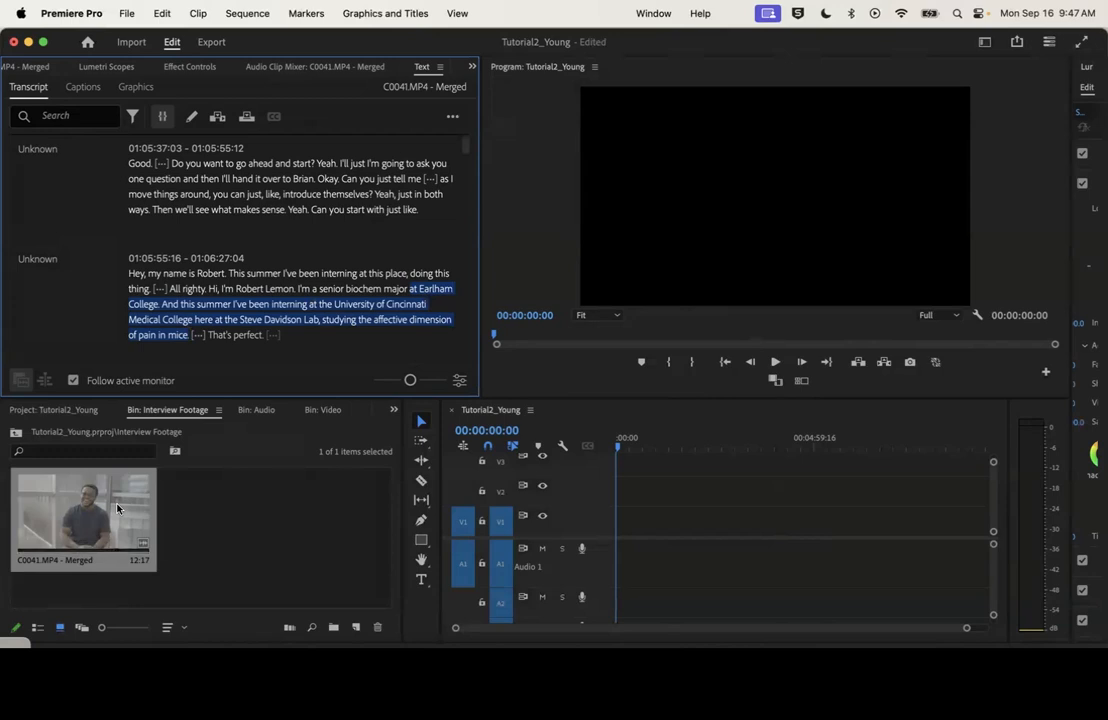
Insert the transcript passage from "Hi" through "studying the affective dimension of pain in mice" at the start of the sequence
click(65, 312)
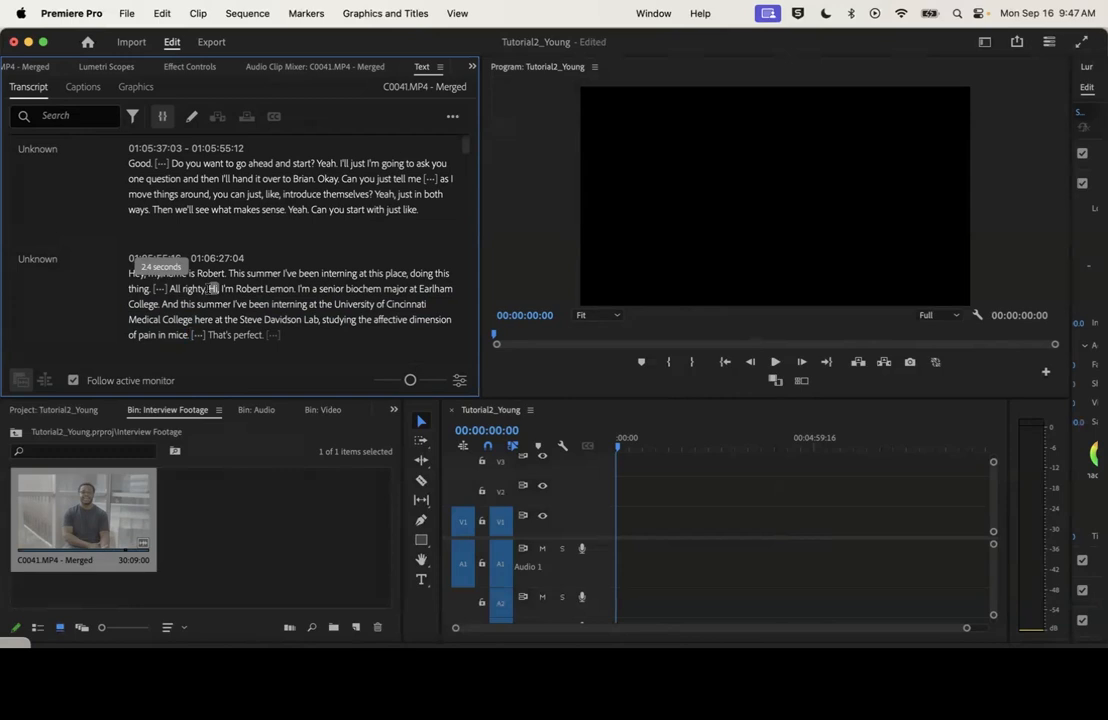
drag(212, 288, 186, 275)
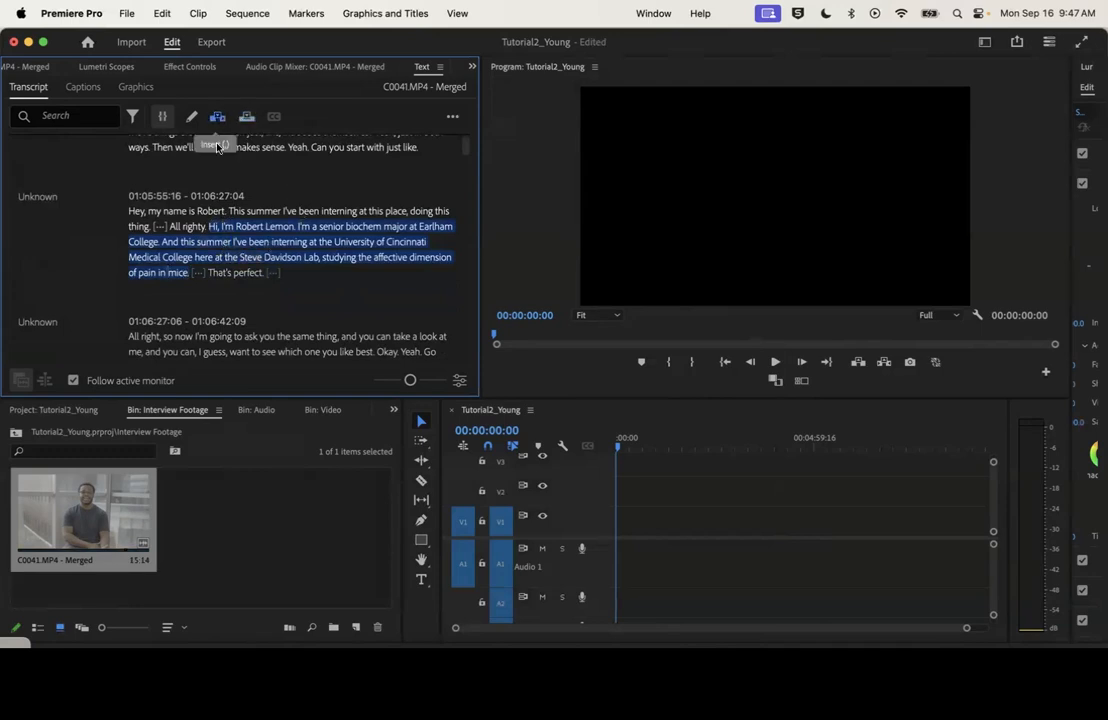
click(218, 118)
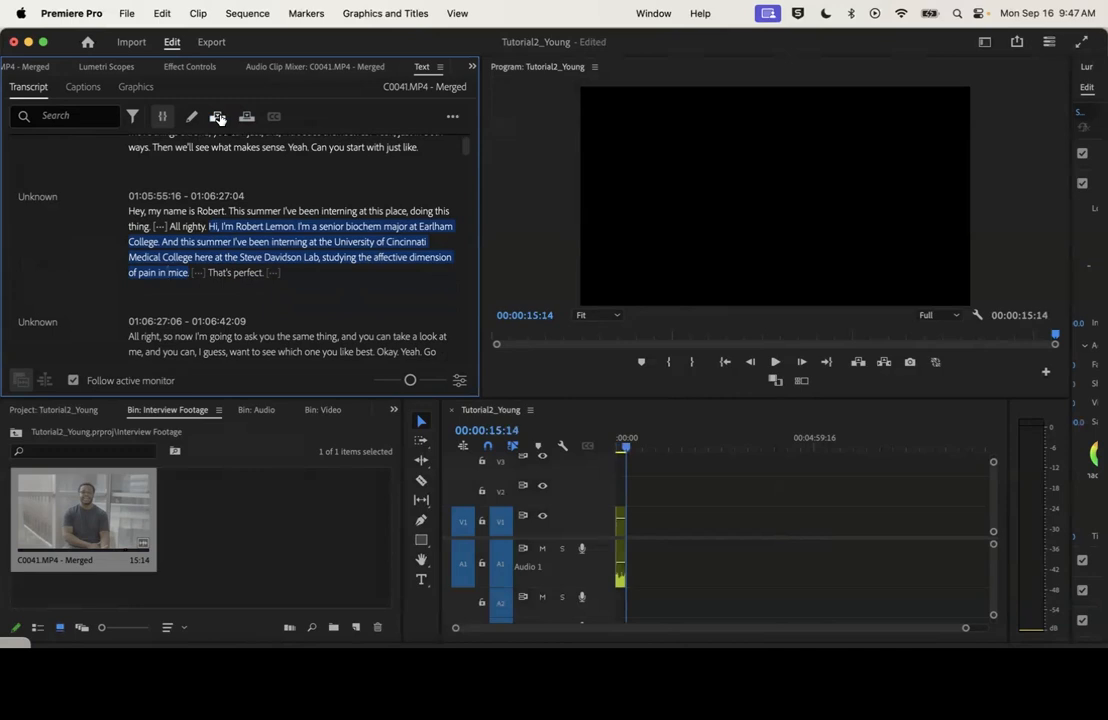
Scale the inserted interview clip to the frame size and play it back in the sequence
drag(626, 447, 614, 447)
key(space)
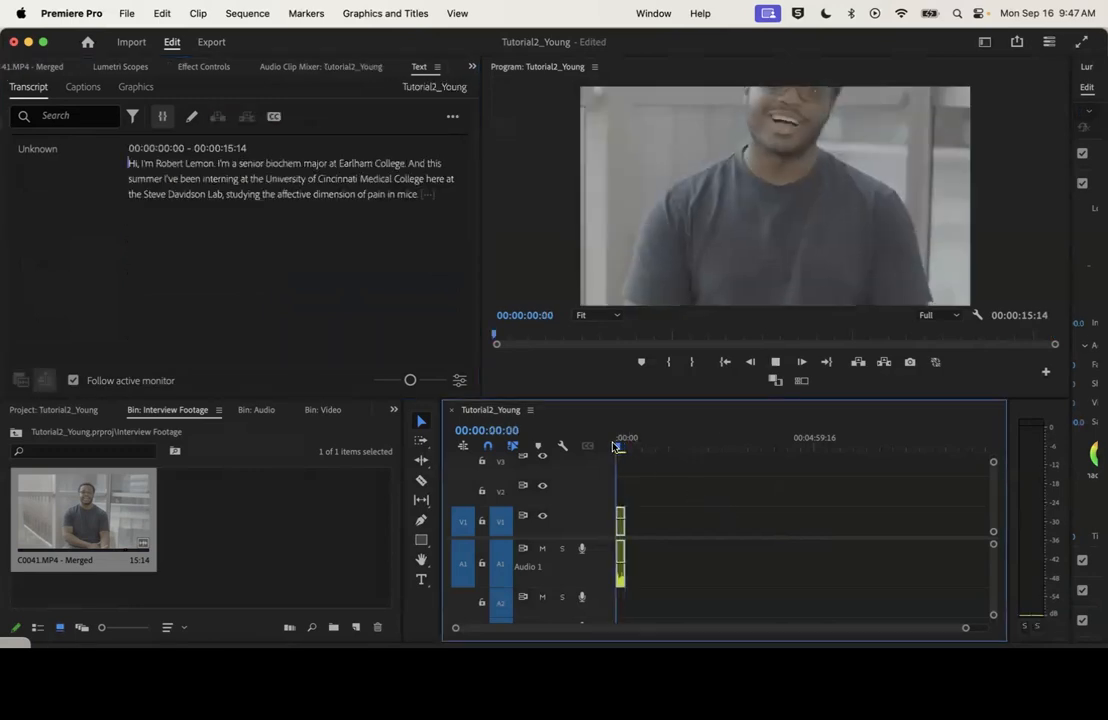
right_click(621, 537)
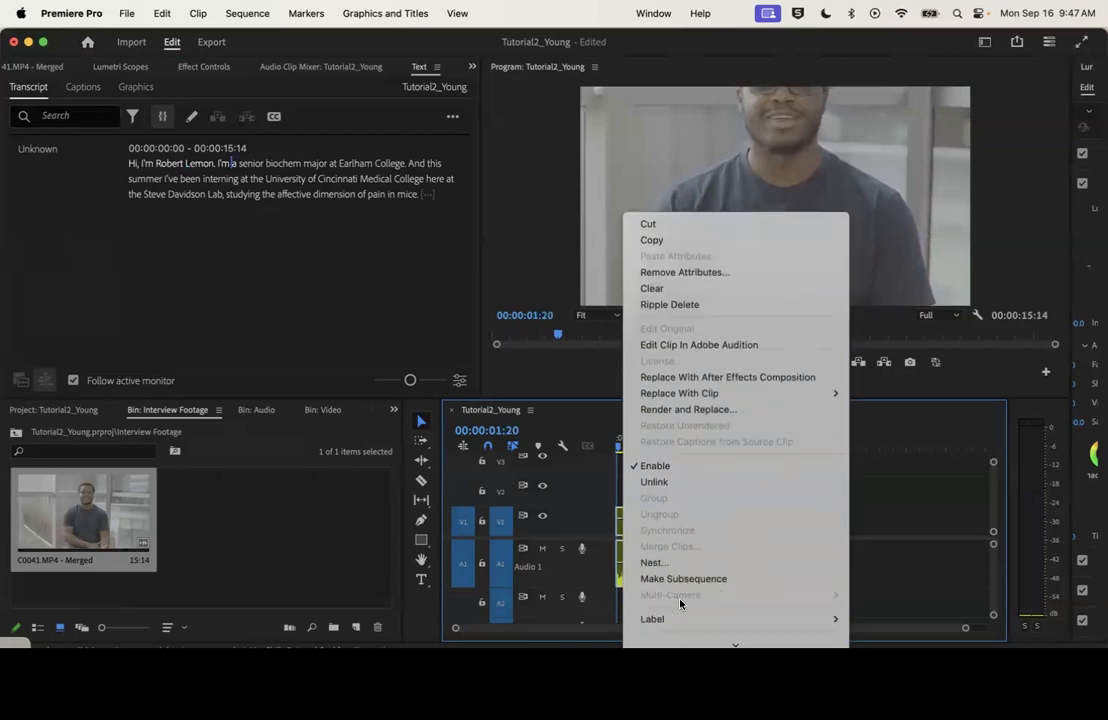
scroll(680, 603, down, 5)
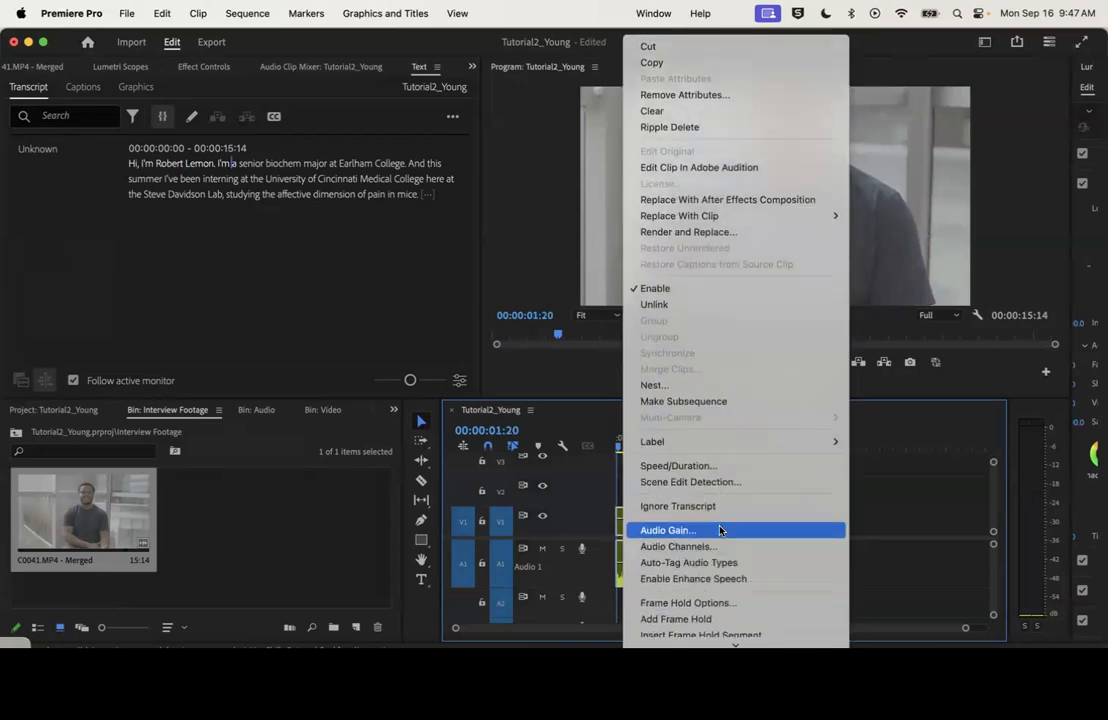
scroll(720, 531, down, 5)
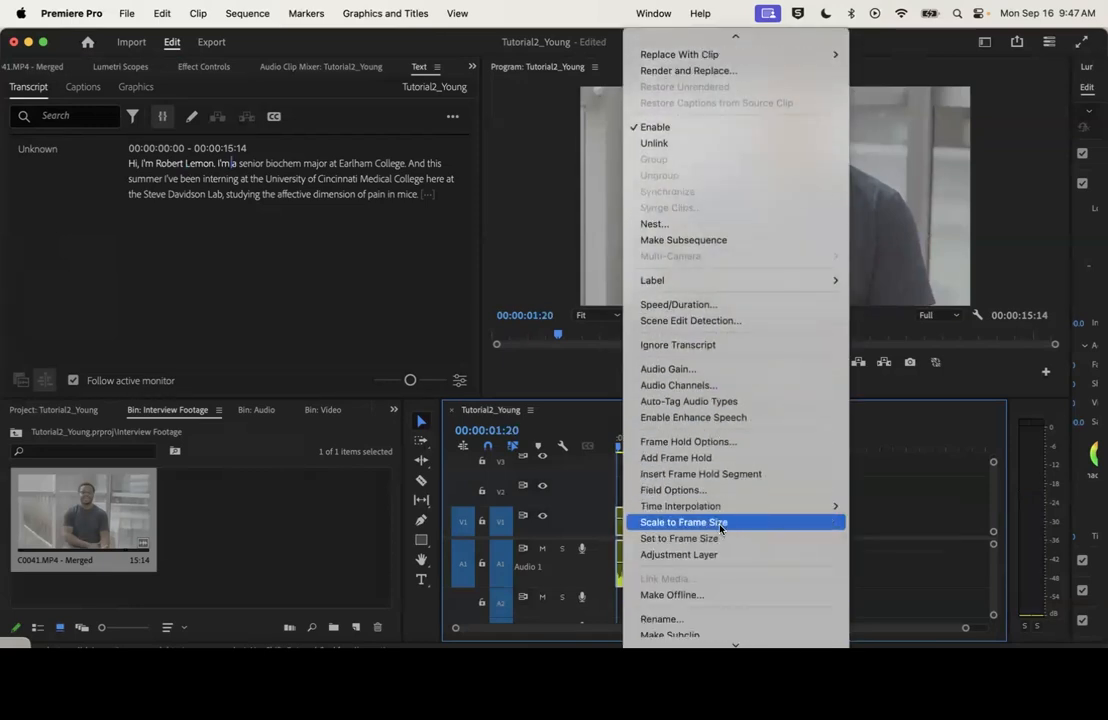
click(720, 529)
key(space)
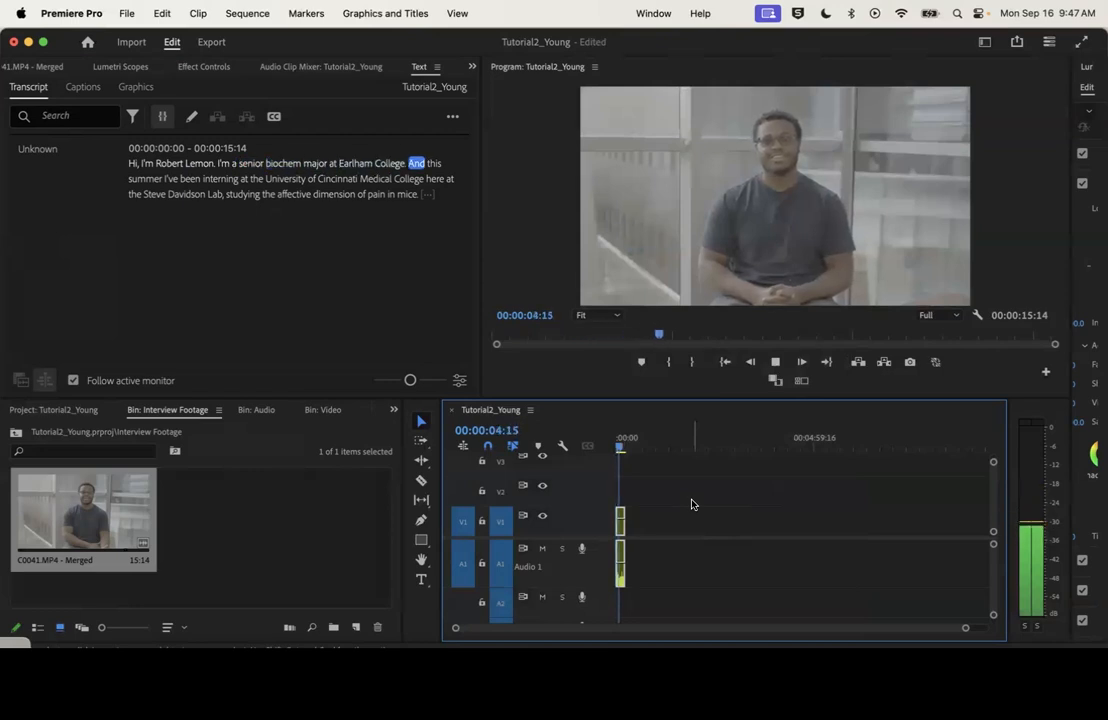
key(space)
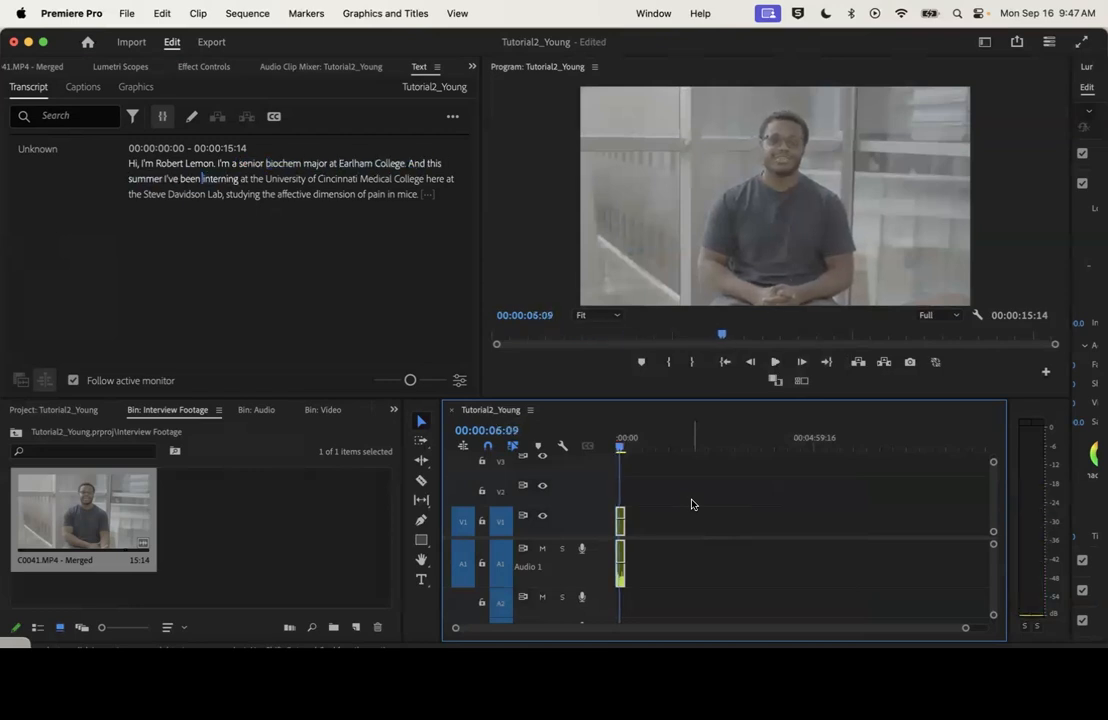
Place the sequence playhead at 00:00:14:10 near the clip's end and bring back the merged clip's source transcript
click(627, 447)
drag(627, 447, 624, 450)
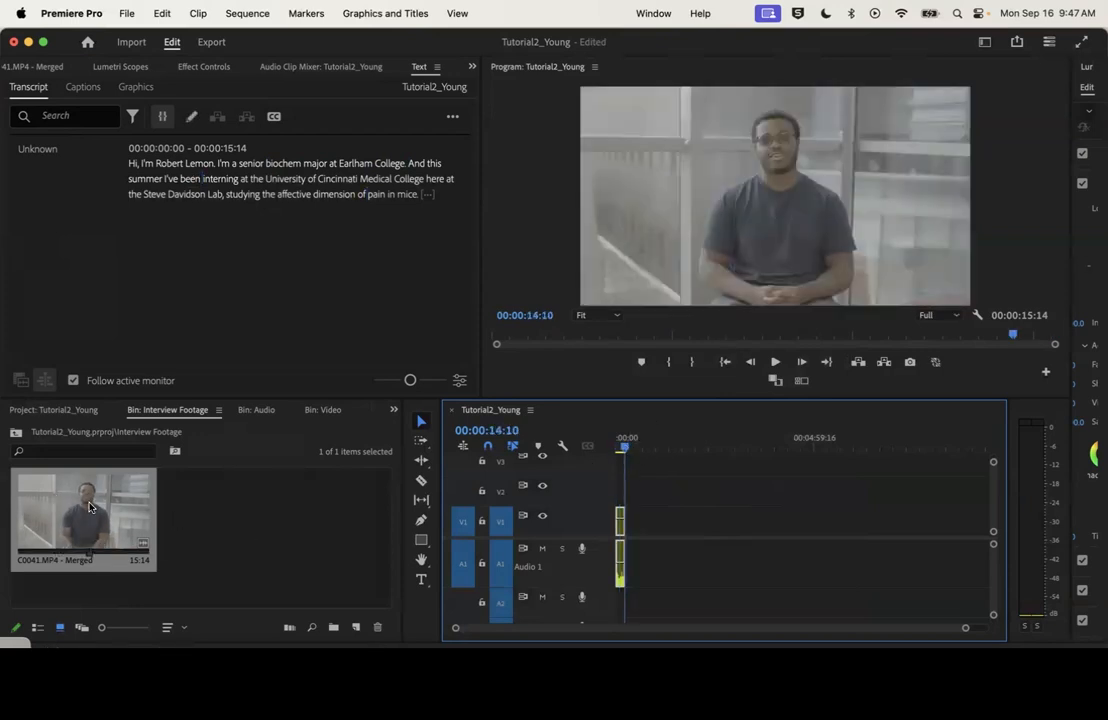
double_click(88, 507)
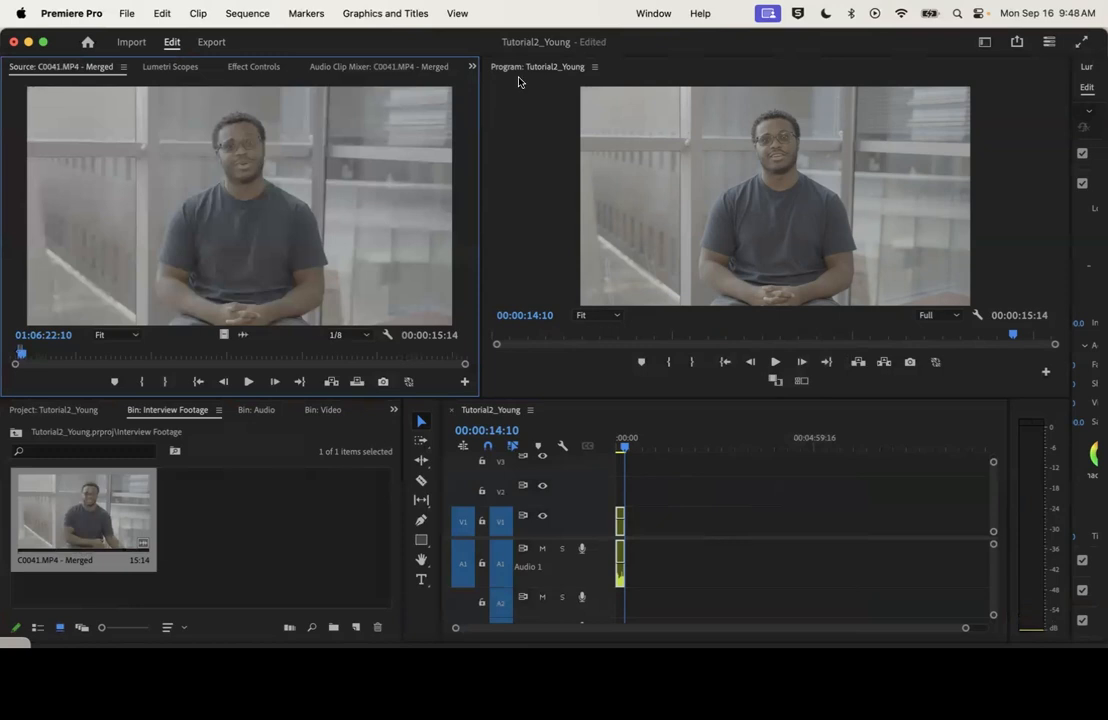
click(472, 66)
click(490, 148)
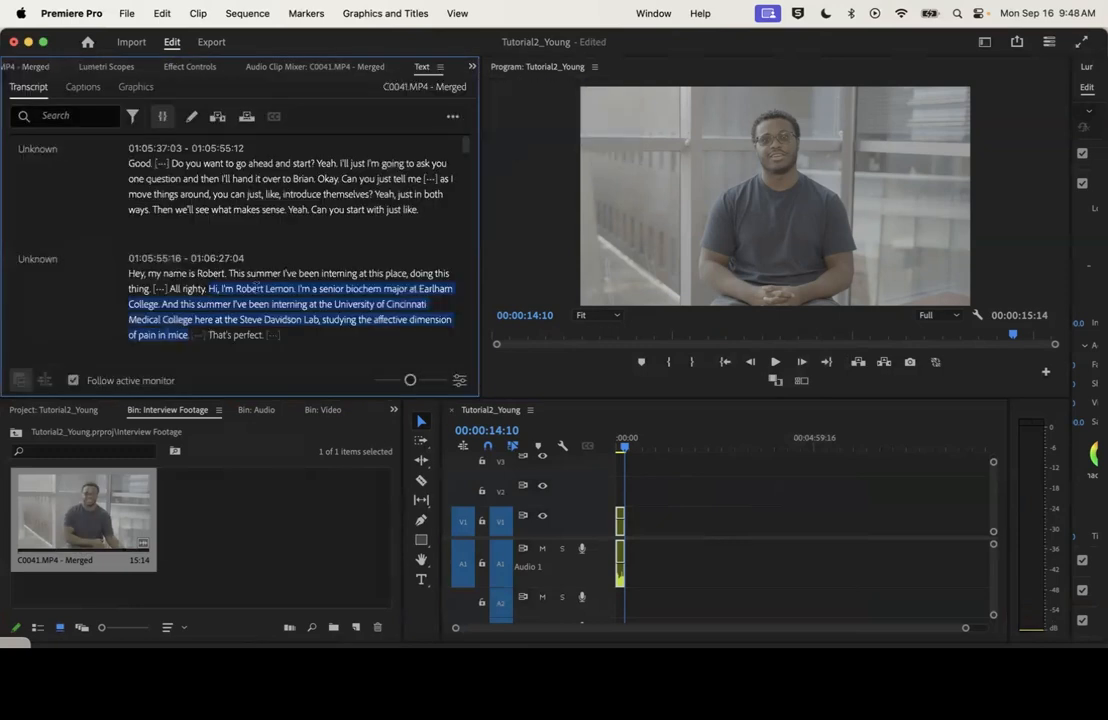
Insert the transcript passage from "But a majority of the work" through "the prefrontal cortex is in her interest" at the sequence playhead
scroll(262, 292, down, 5)
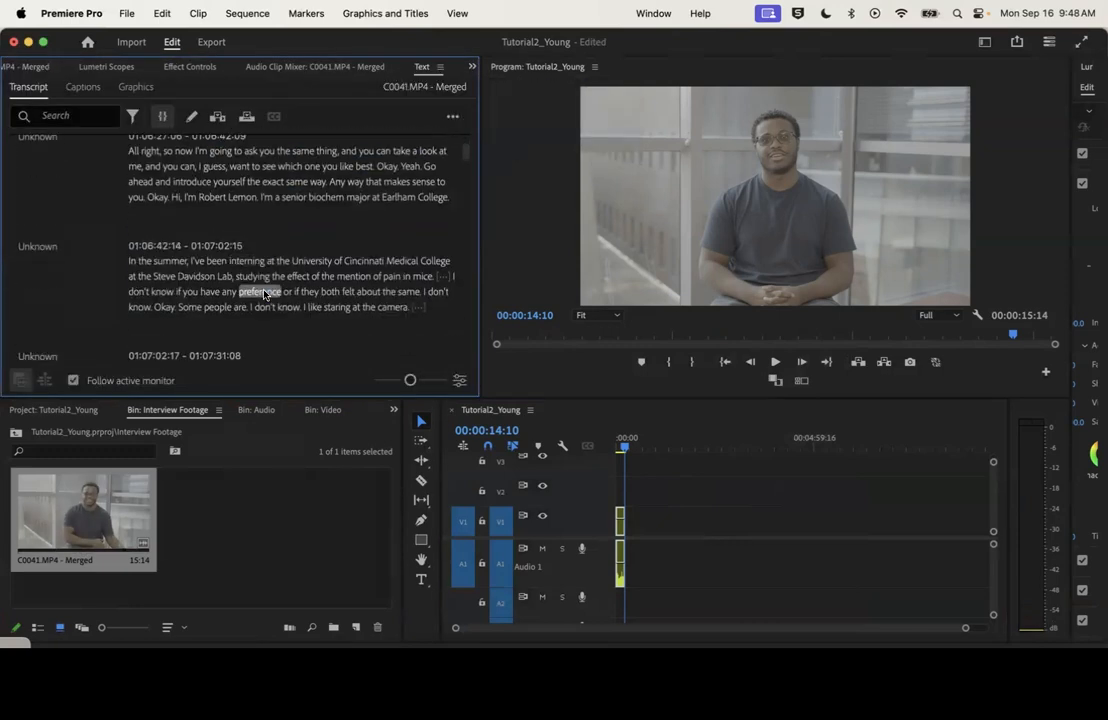
scroll(350, 298, down, 1)
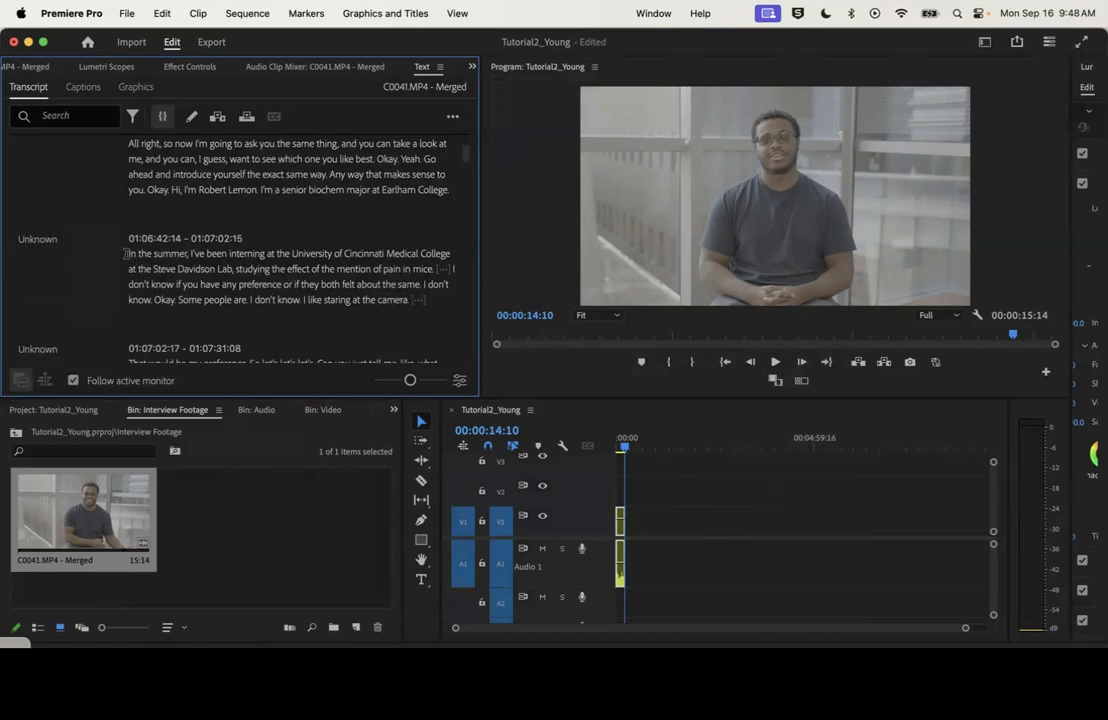
drag(127, 254, 232, 270)
scroll(250, 272, down, 3)
scroll(250, 272, down, 3)
scroll(251, 271, down, 8)
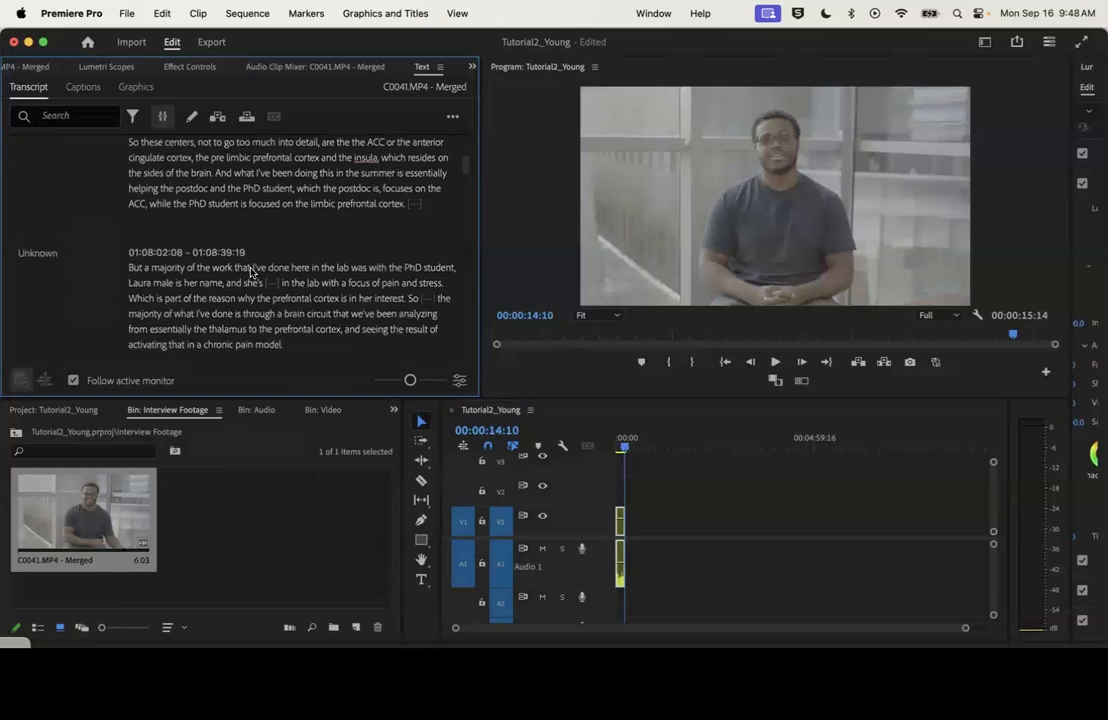
drag(131, 268, 409, 306)
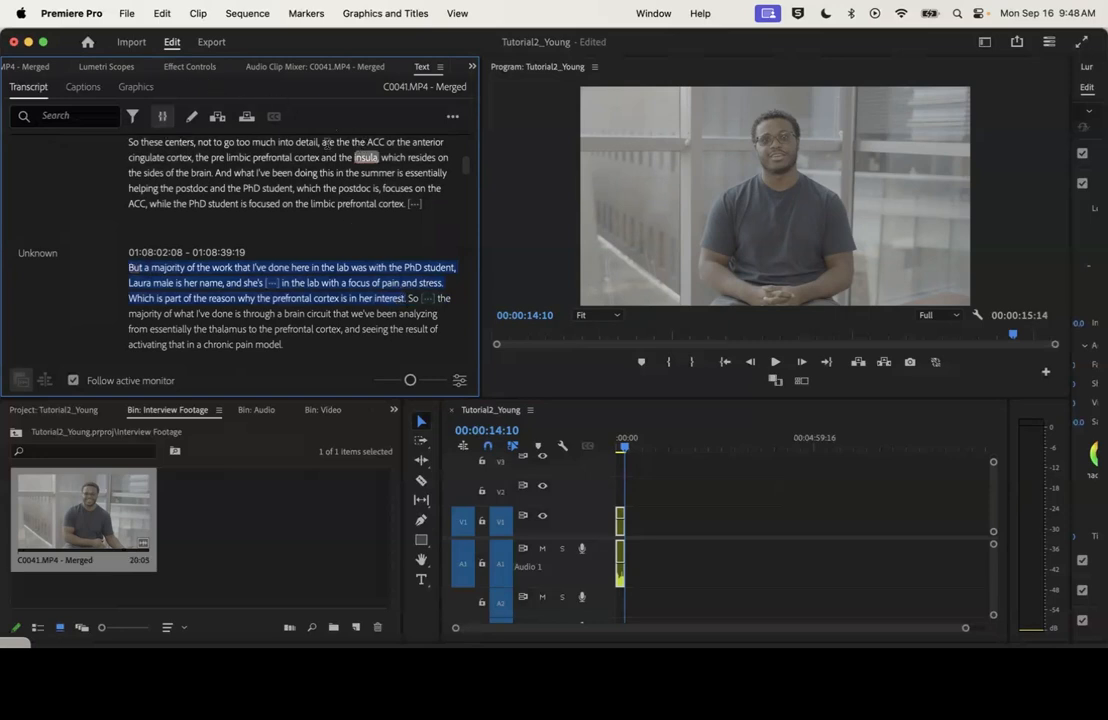
click(217, 116)
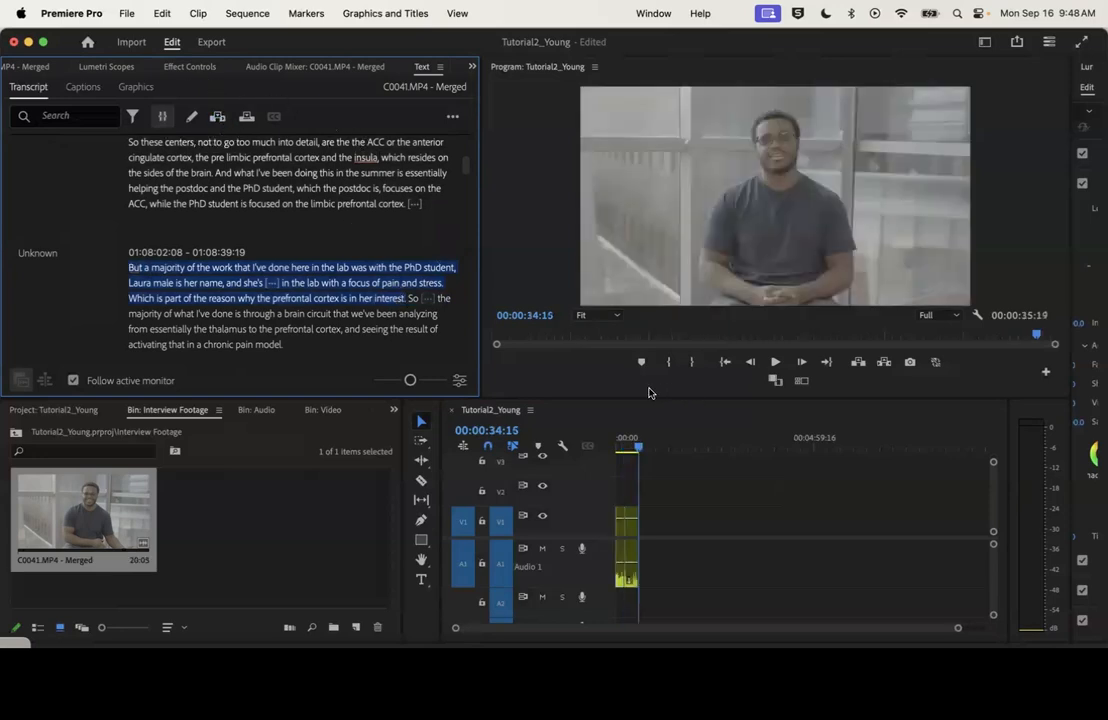
Play the sequence from the start and scale the newly inserted second clip to the frame size
click(619, 437)
key(space)
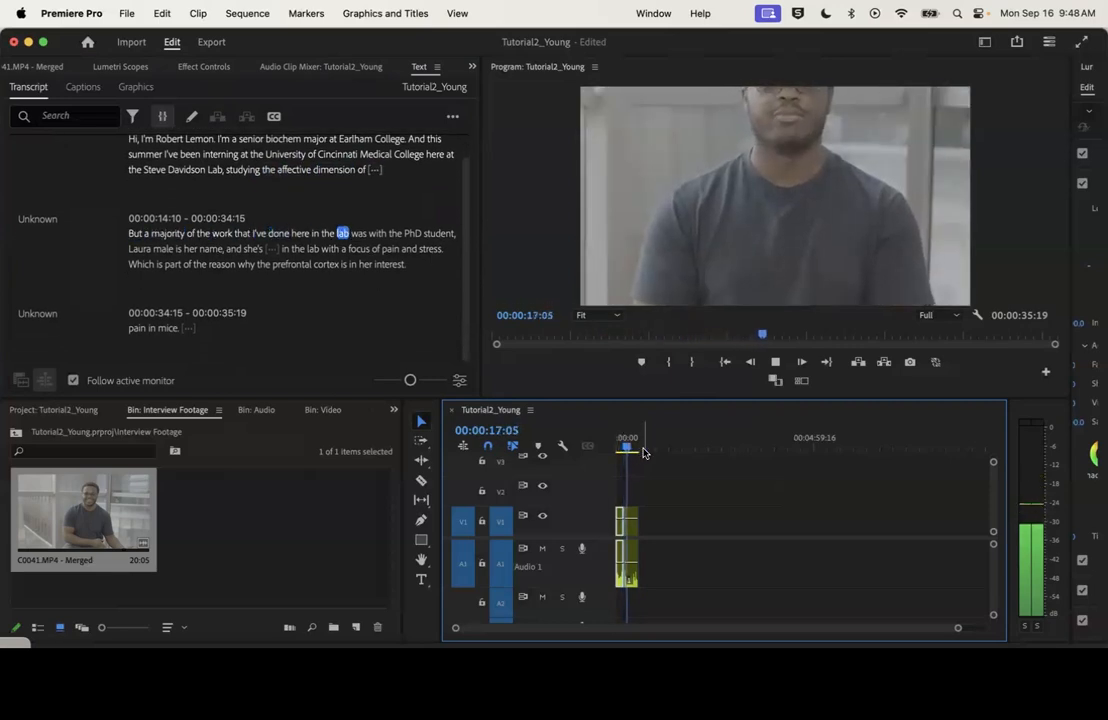
key(space)
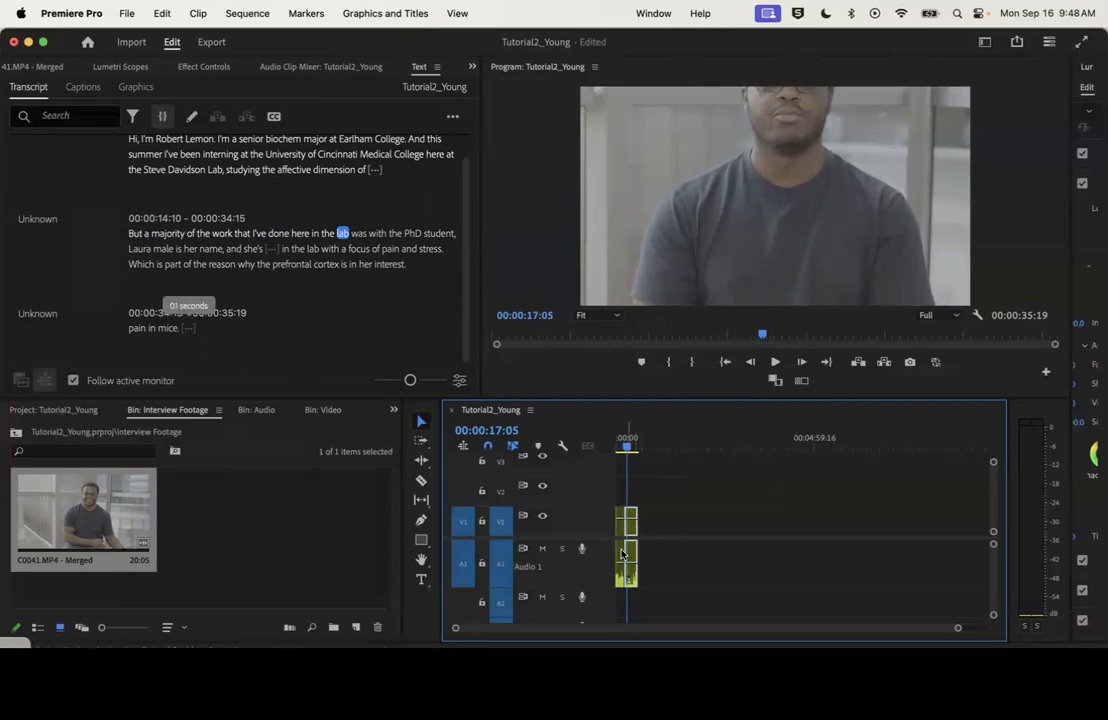
right_click(633, 534)
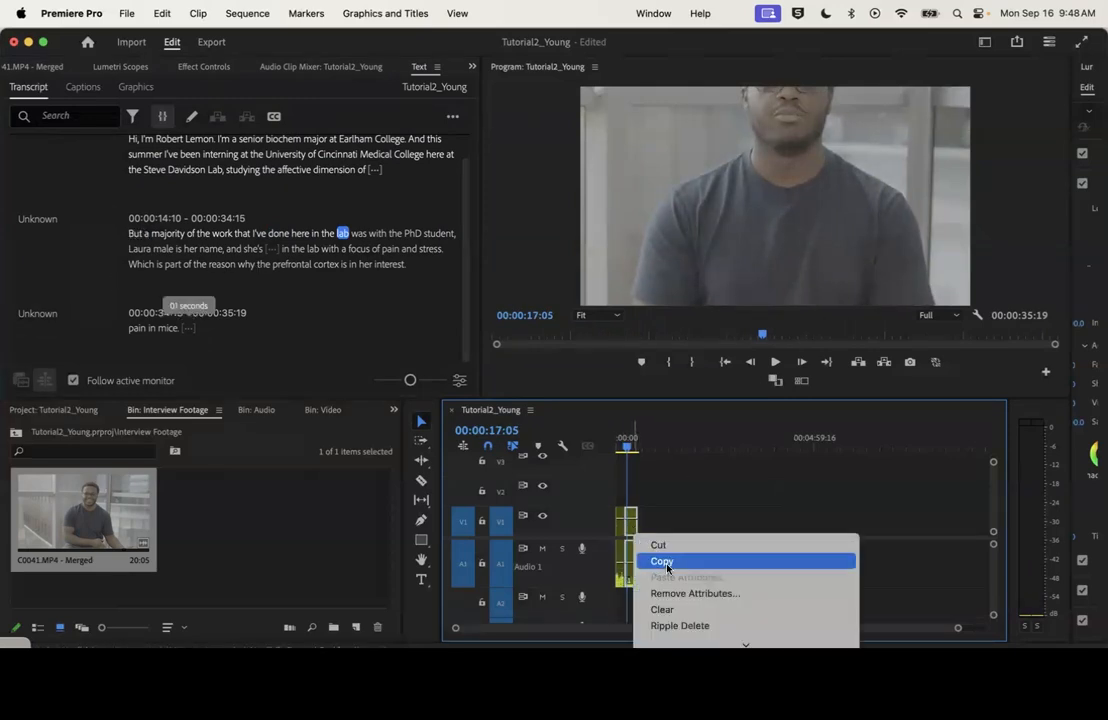
scroll(684, 575, down, 5)
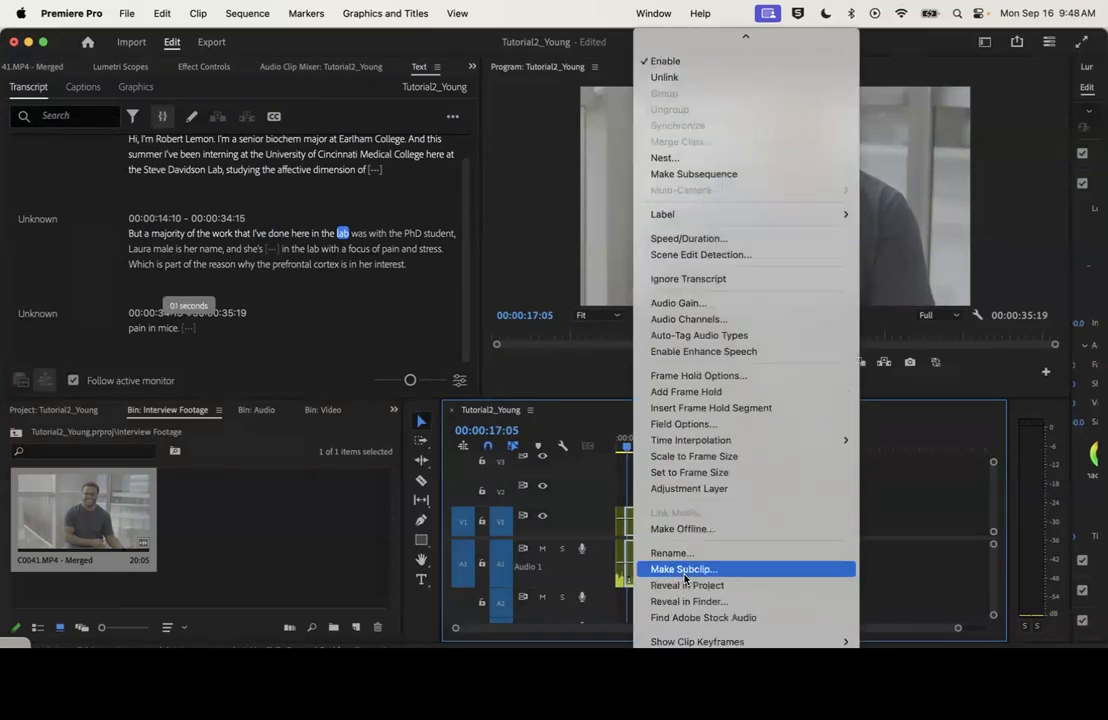
click(680, 456)
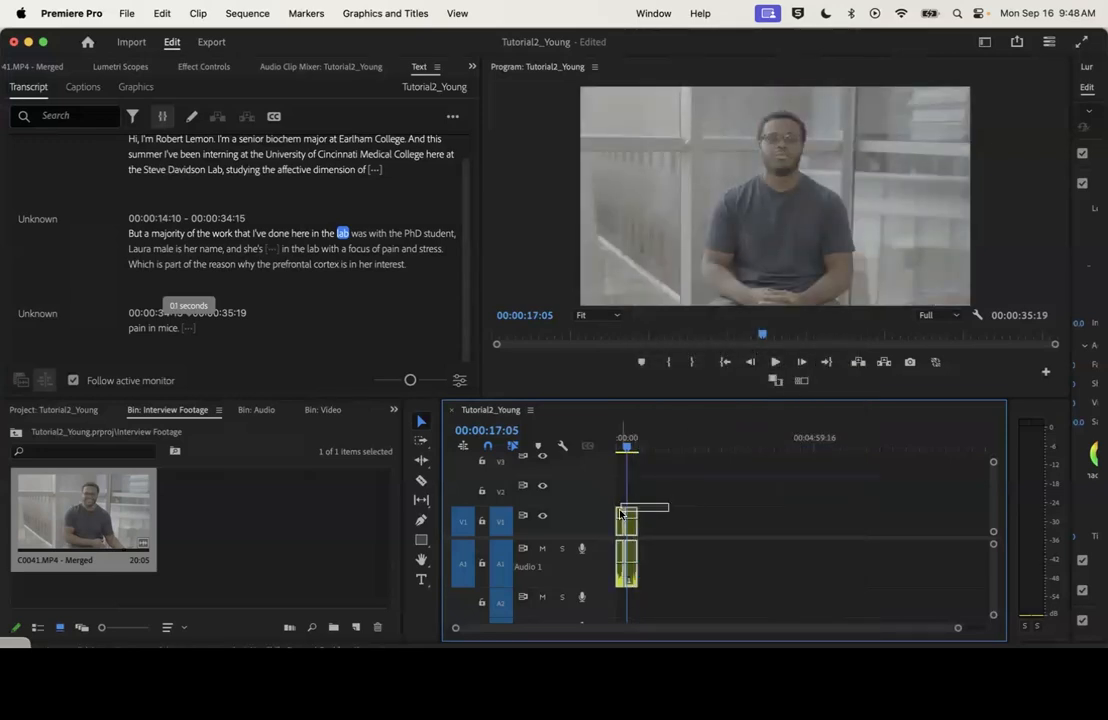
Find where the speech begins in the second clip and trim the clip's start to 00:00:14:17
drag(941, 632, 753, 638)
click(746, 438)
key(space)
key(space)
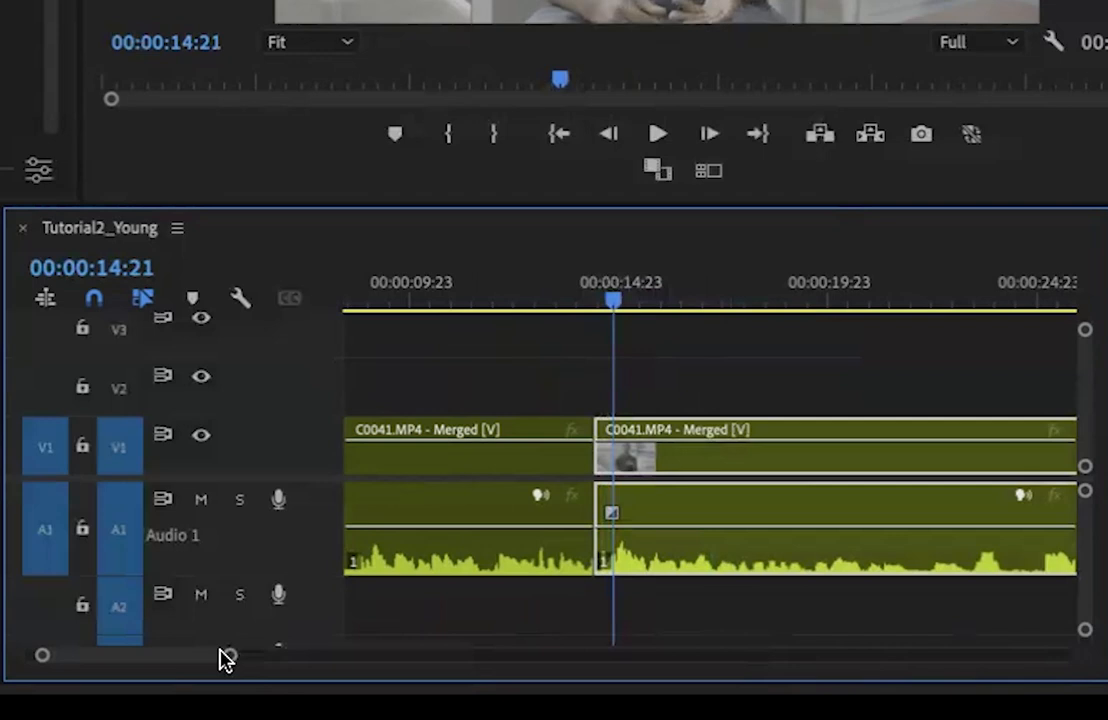
drag(226, 658, 140, 668)
drag(560, 277, 655, 308)
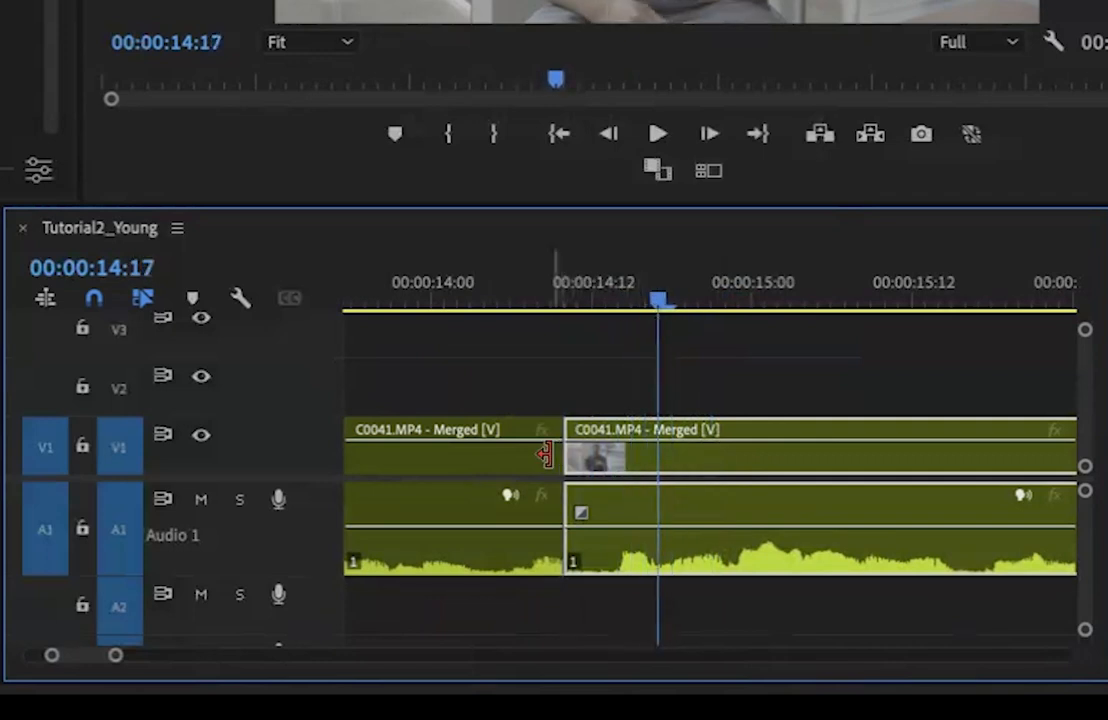
drag(575, 455, 673, 455)
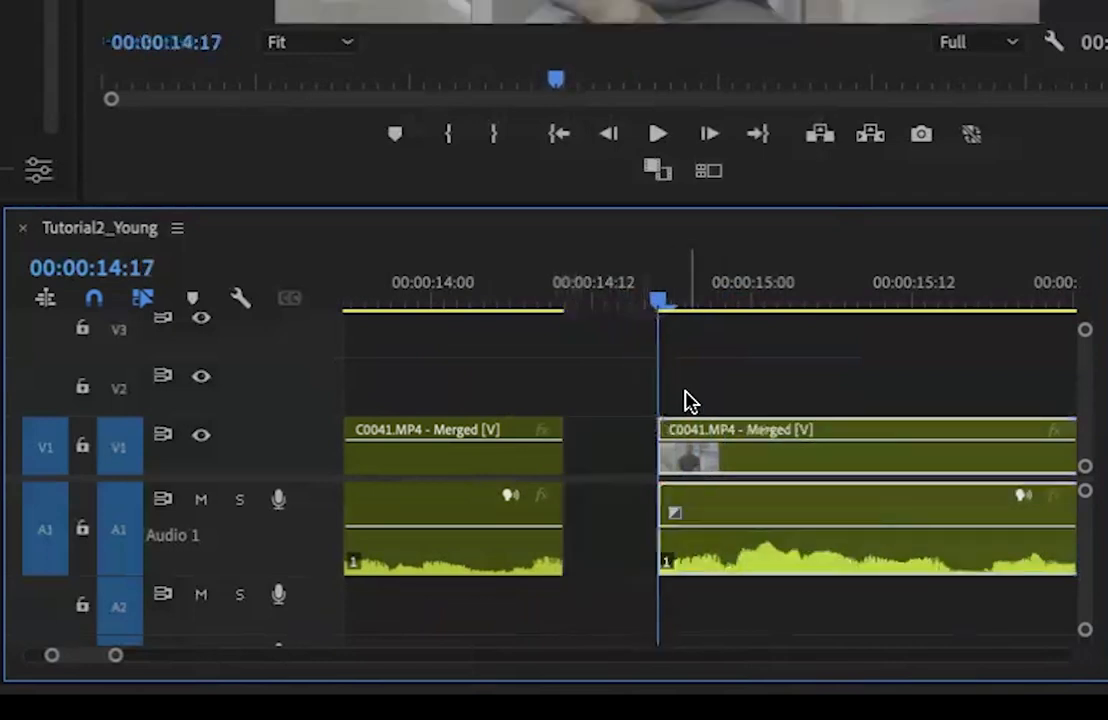
Play the trimmed start and extend the second clip's beginning back to 00:00:14:16
key(space)
key(space)
click(648, 276)
key(space)
key(space)
drag(649, 284, 648, 290)
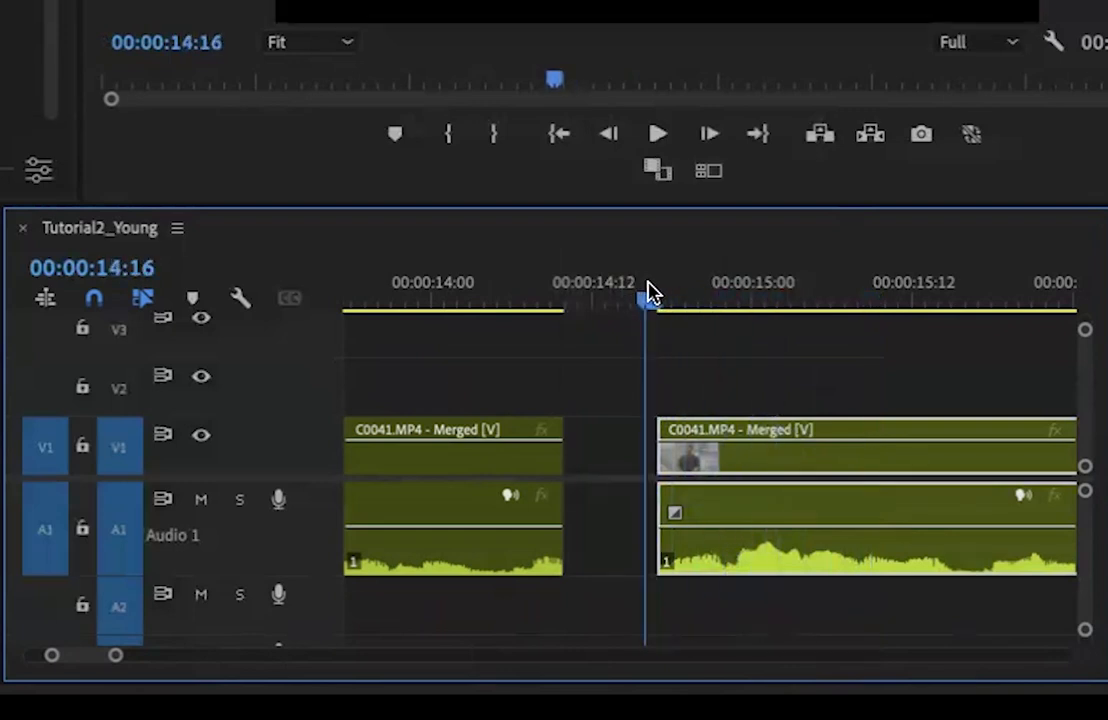
drag(660, 455, 646, 455)
Replay the second clip's opening from 00:00:14:16 to check that its first word is intact
key(space)
key(space)
click(645, 287)
key(space)
key(space)
click(645, 287)
key(space)
key(space)
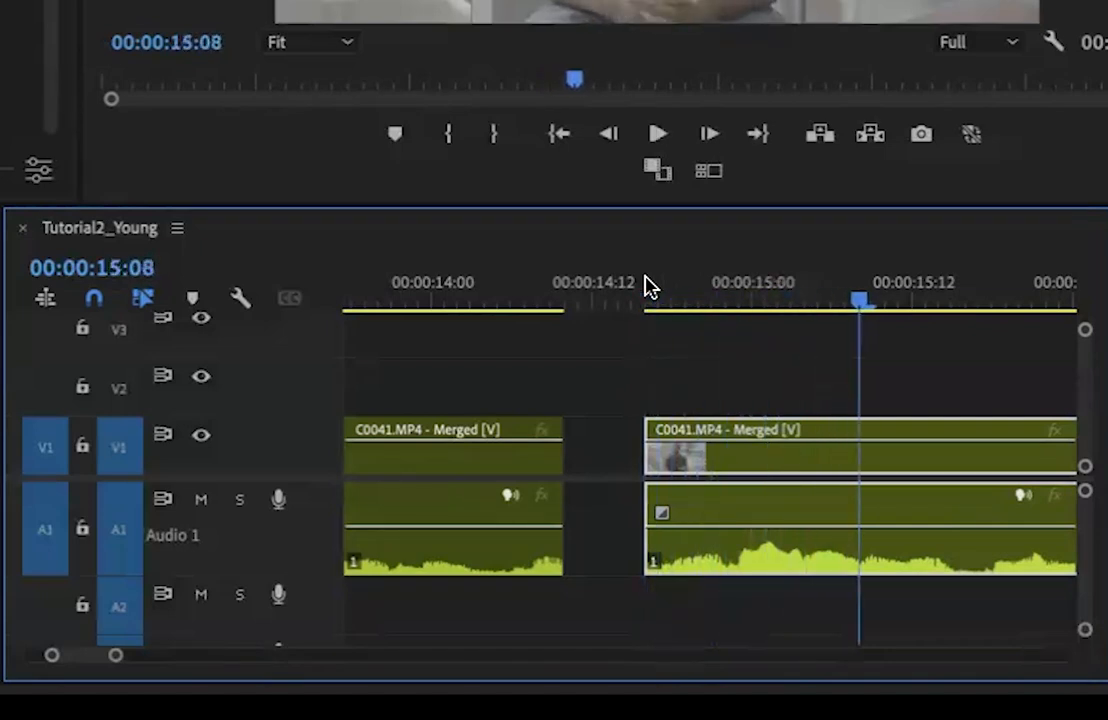
Close the gap between the first and second clips and play the join from just before the cut
right_click(600, 450)
click(645, 475)
click(517, 293)
key(space)
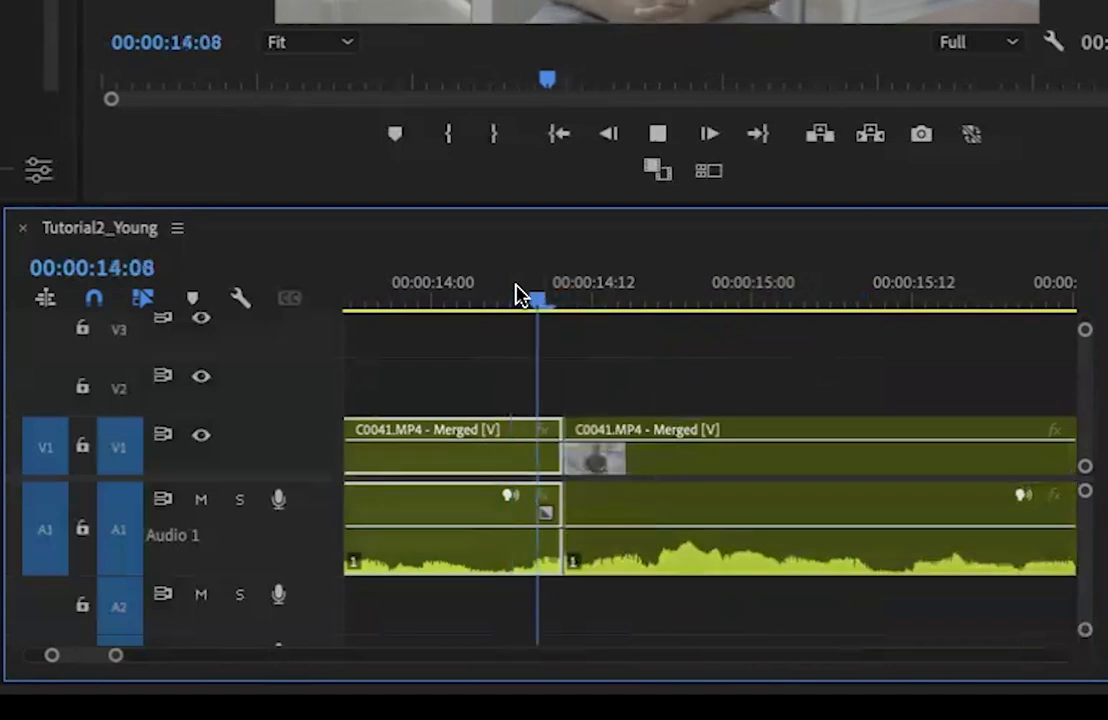
key(space)
click(465, 294)
key(space)
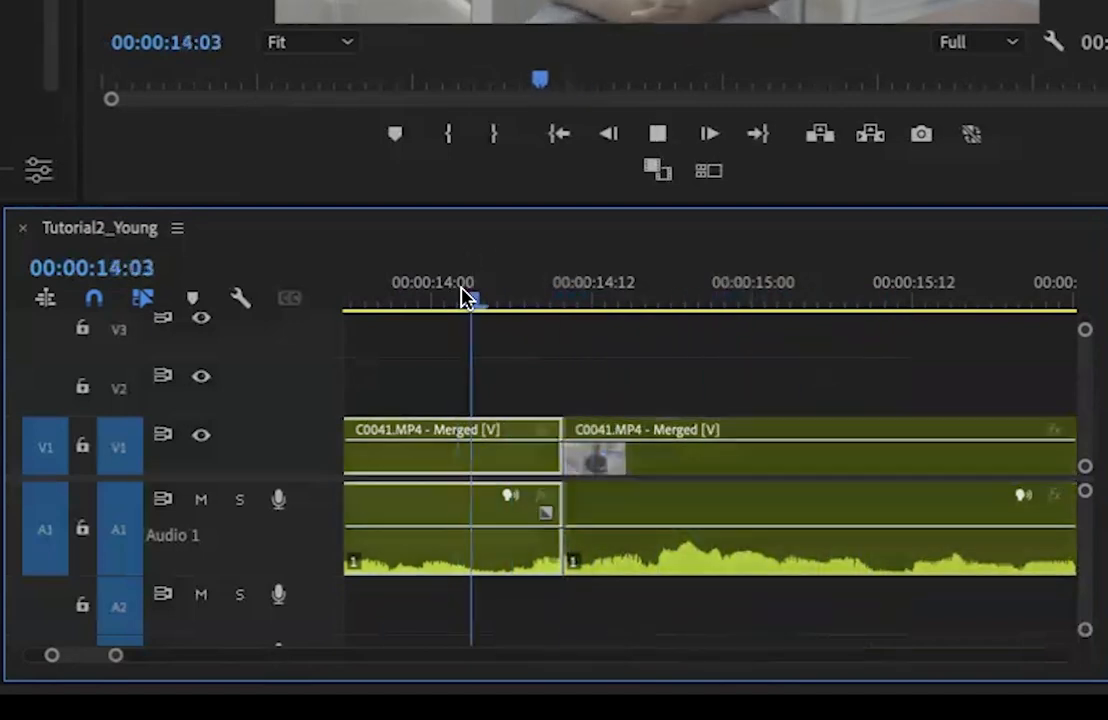
Replay the transition between the two clips from 00:00:13:18 with the system volume raised
click(353, 289)
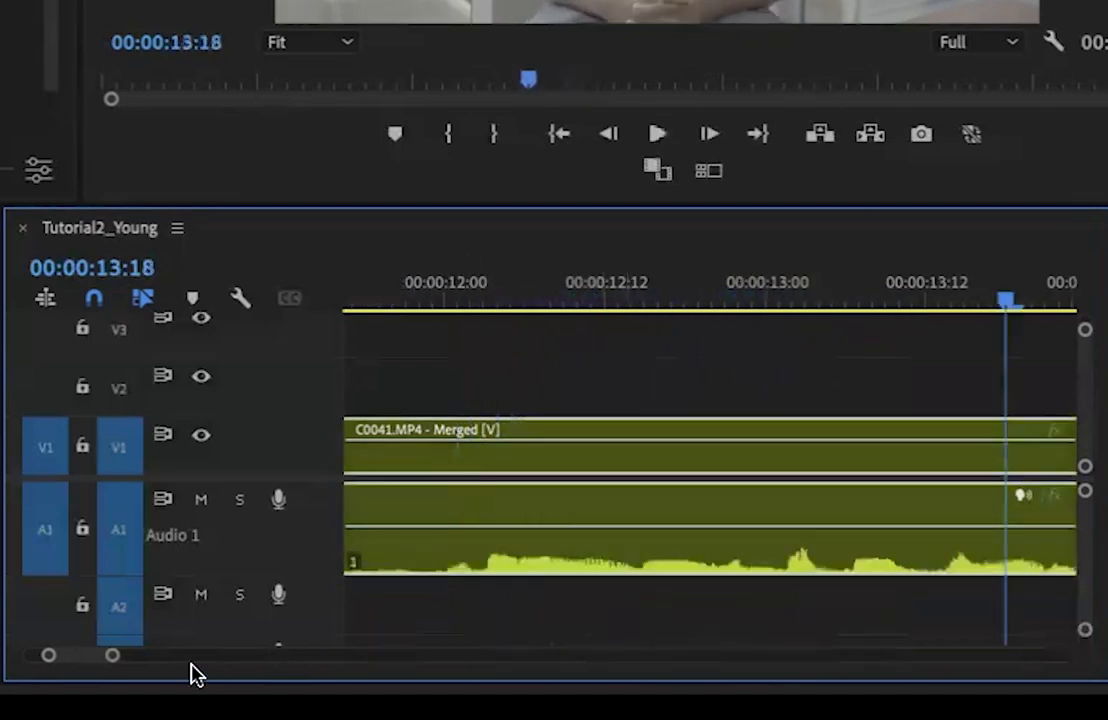
drag(112, 655, 289, 656)
click(613, 290)
key(space)
key(XF86AudioRaiseVolume)
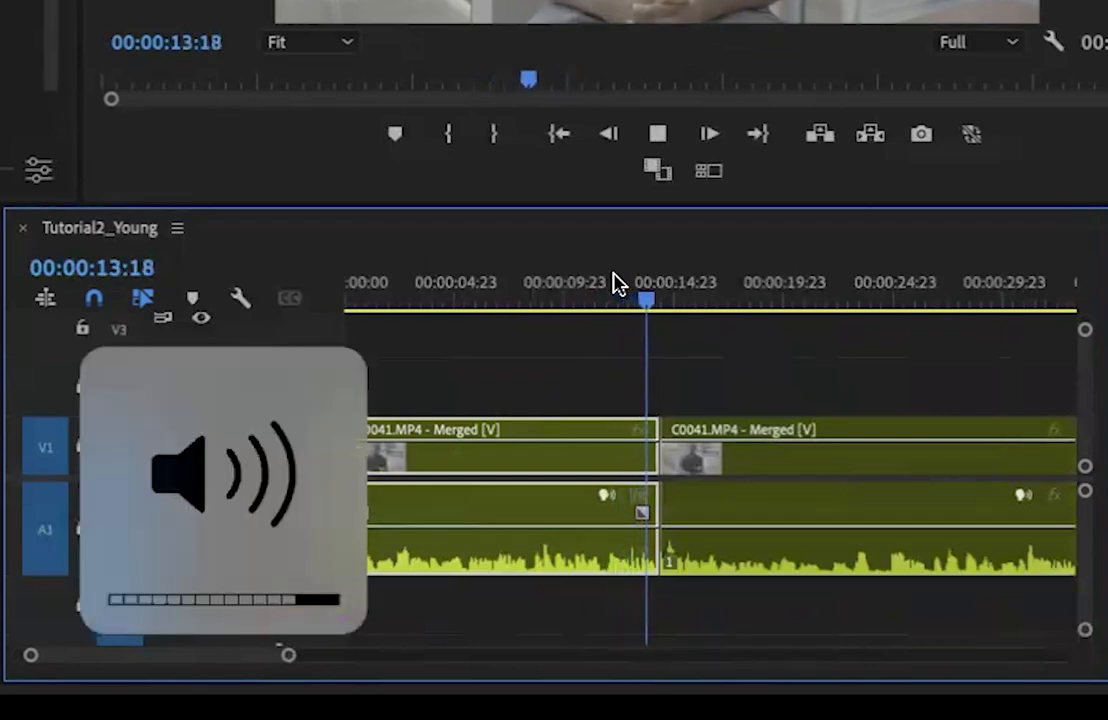
key(space)
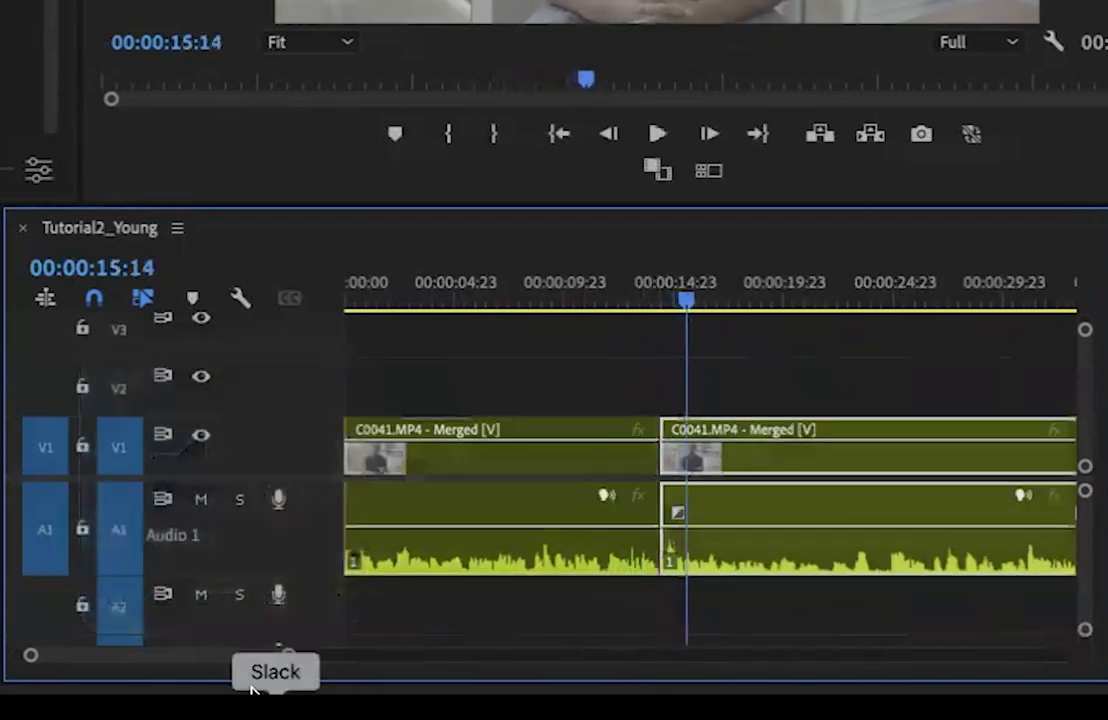
Move the second clip slightly later so it starts at 00:00:14:15, and play across the short gap from 00:00:13:21
drag(287, 655, 222, 687)
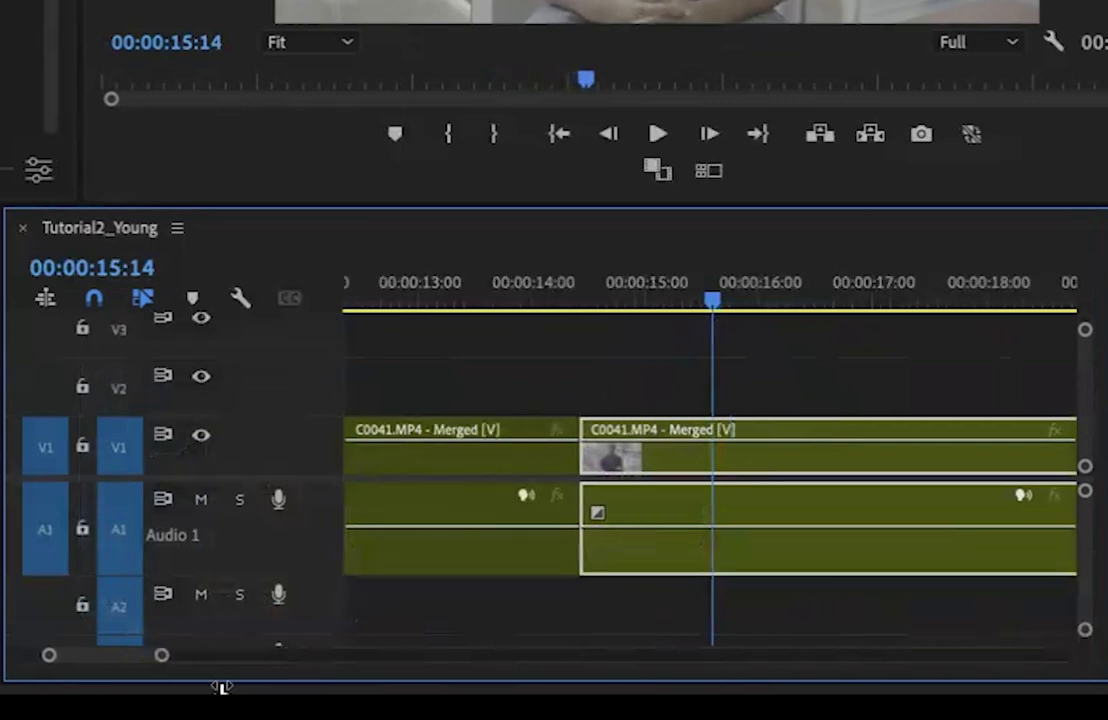
drag(586, 292, 540, 290)
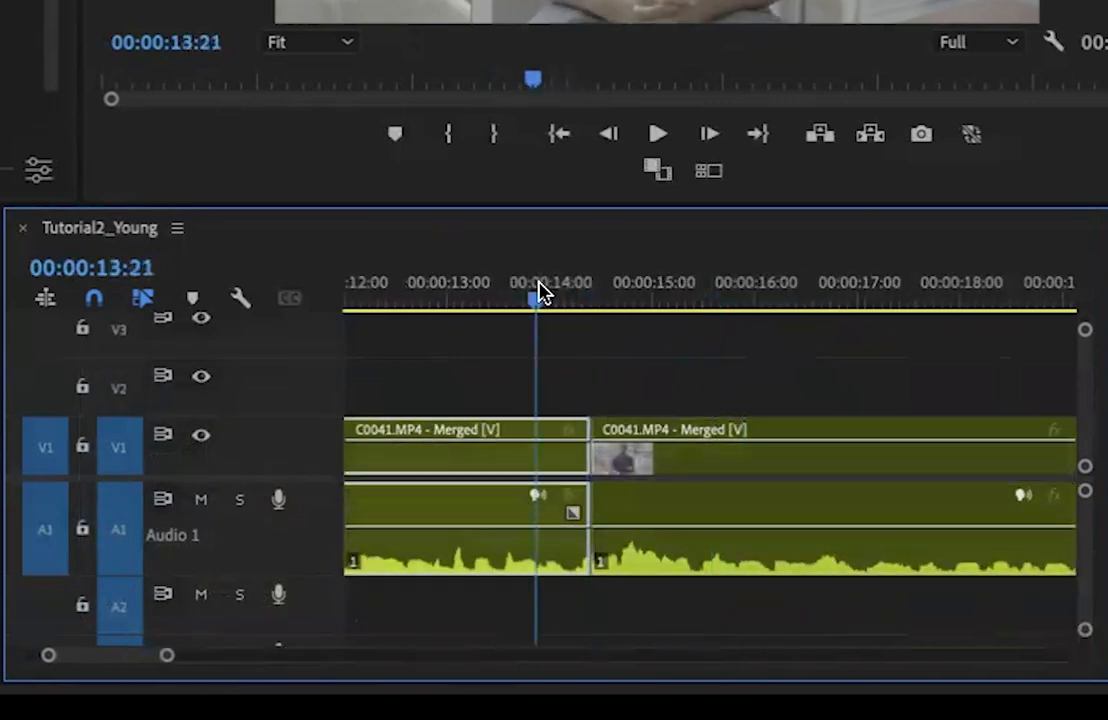
drag(620, 467, 650, 432)
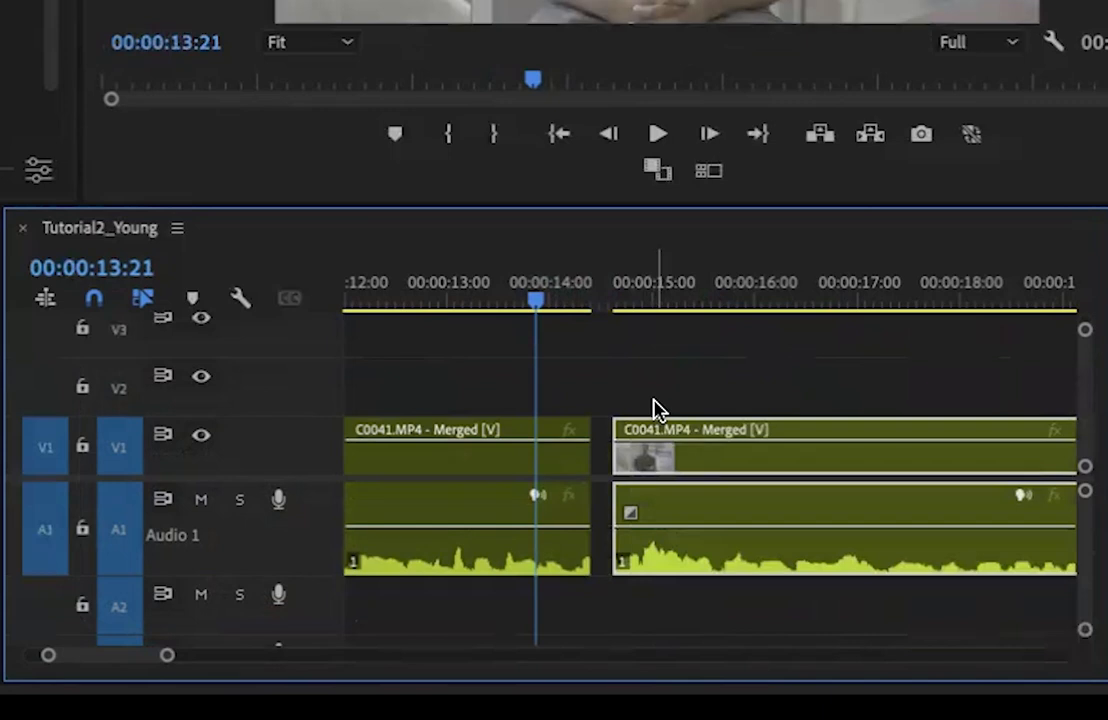
key(space)
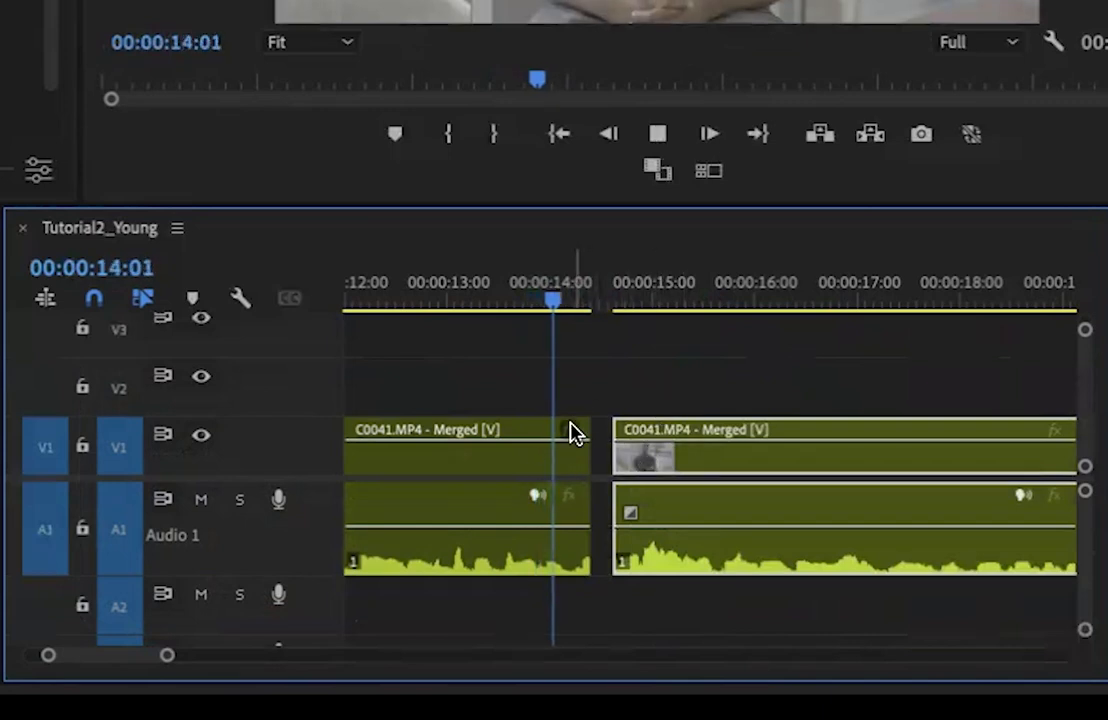
key(space)
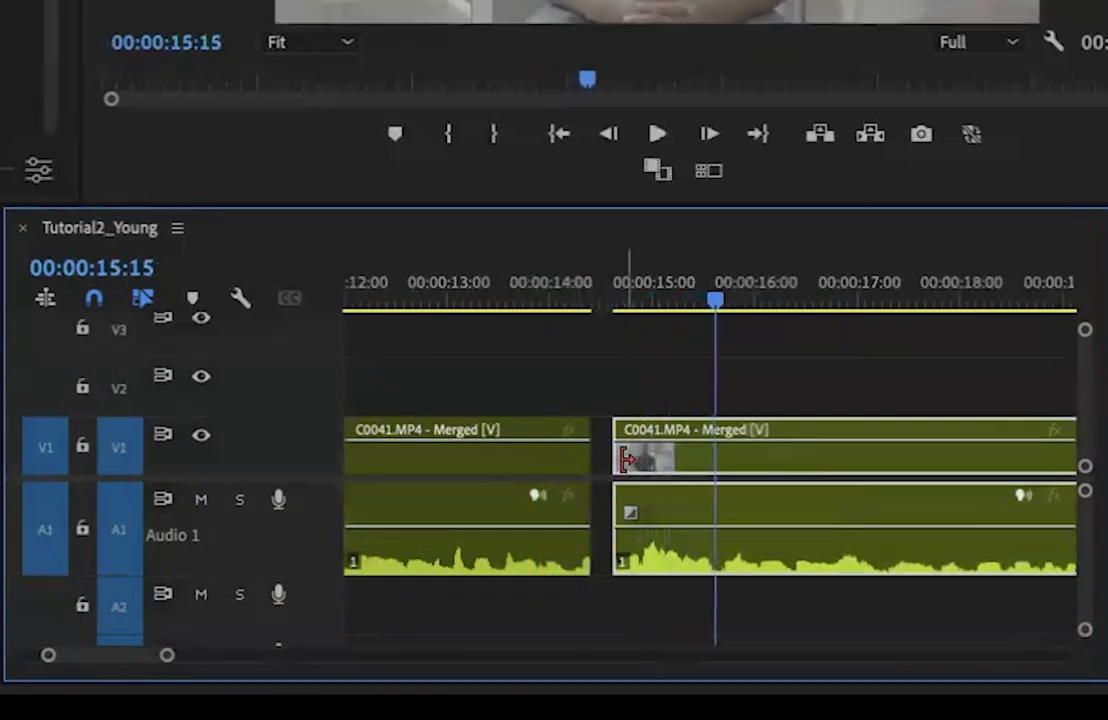
Apply the default transitions to the second clip's start and delete the video Cross Dissolve, keeping only the audio fade-in
right_click(622, 457)
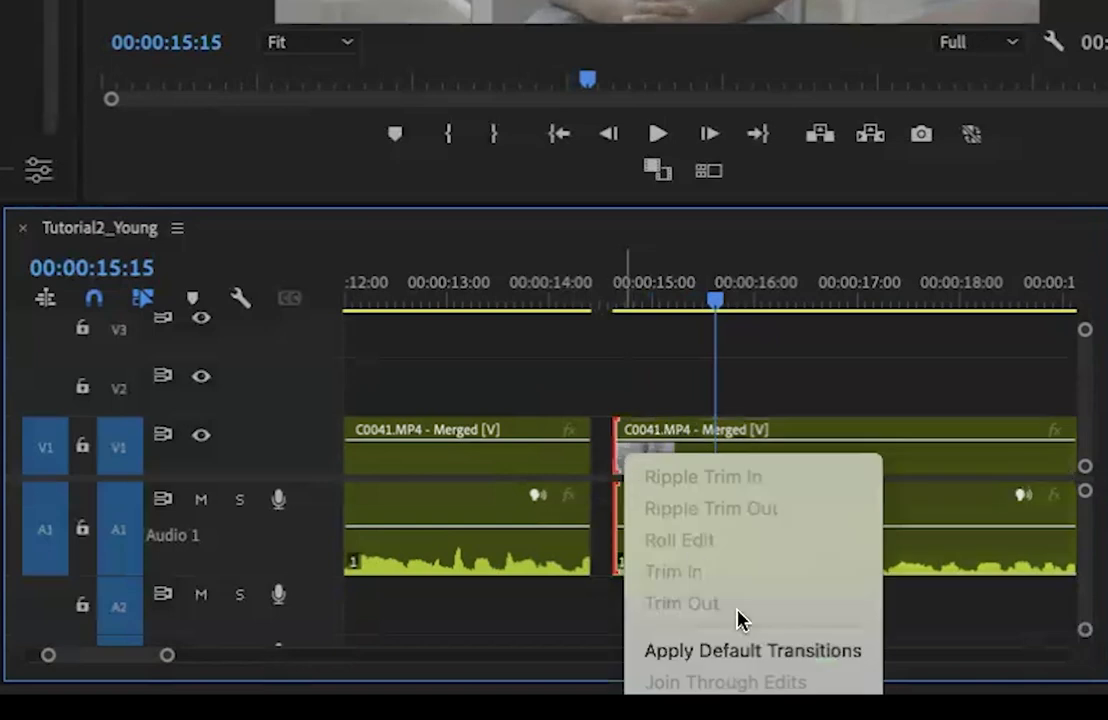
click(750, 650)
click(665, 472)
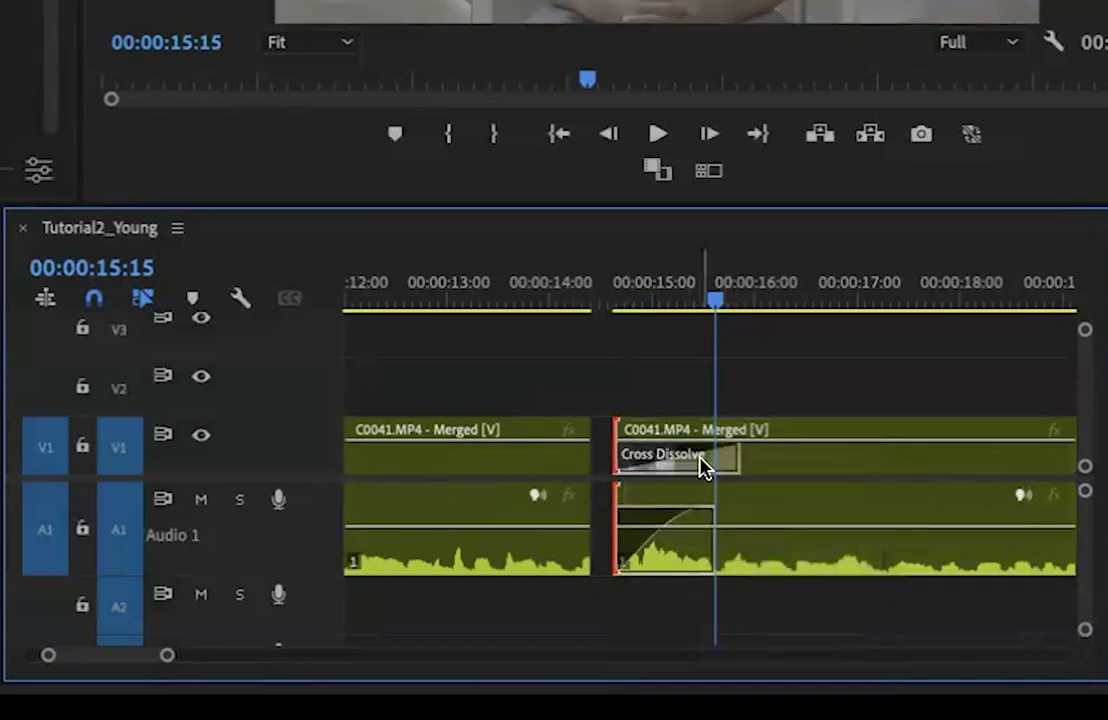
click(632, 462)
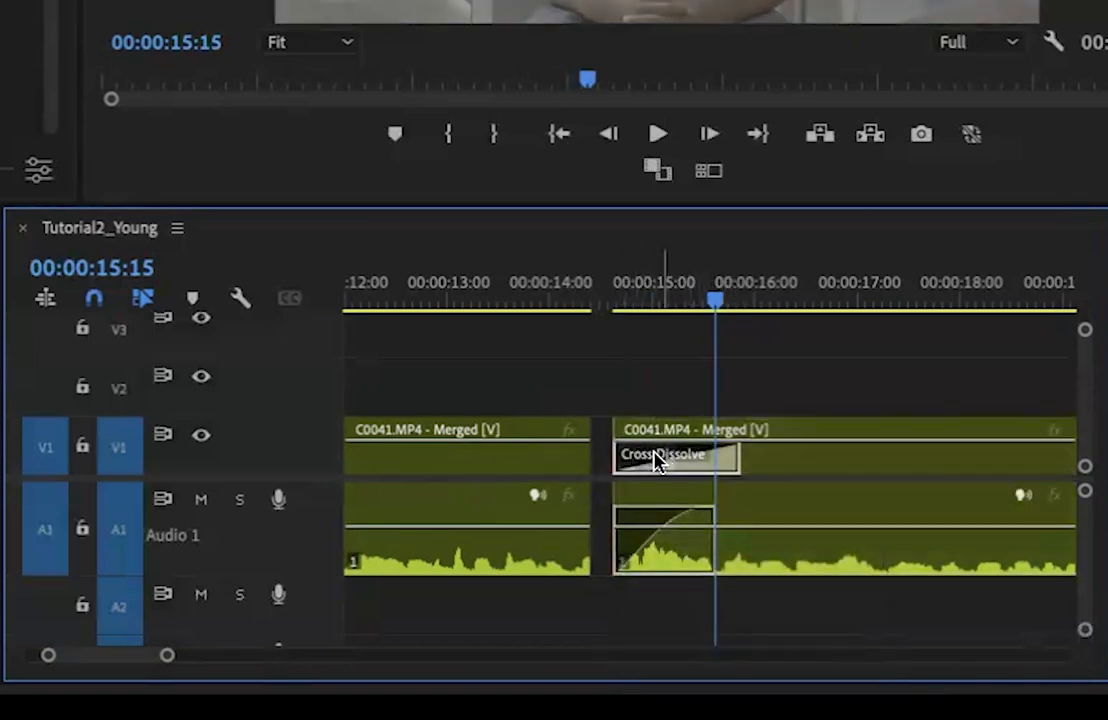
key(Delete)
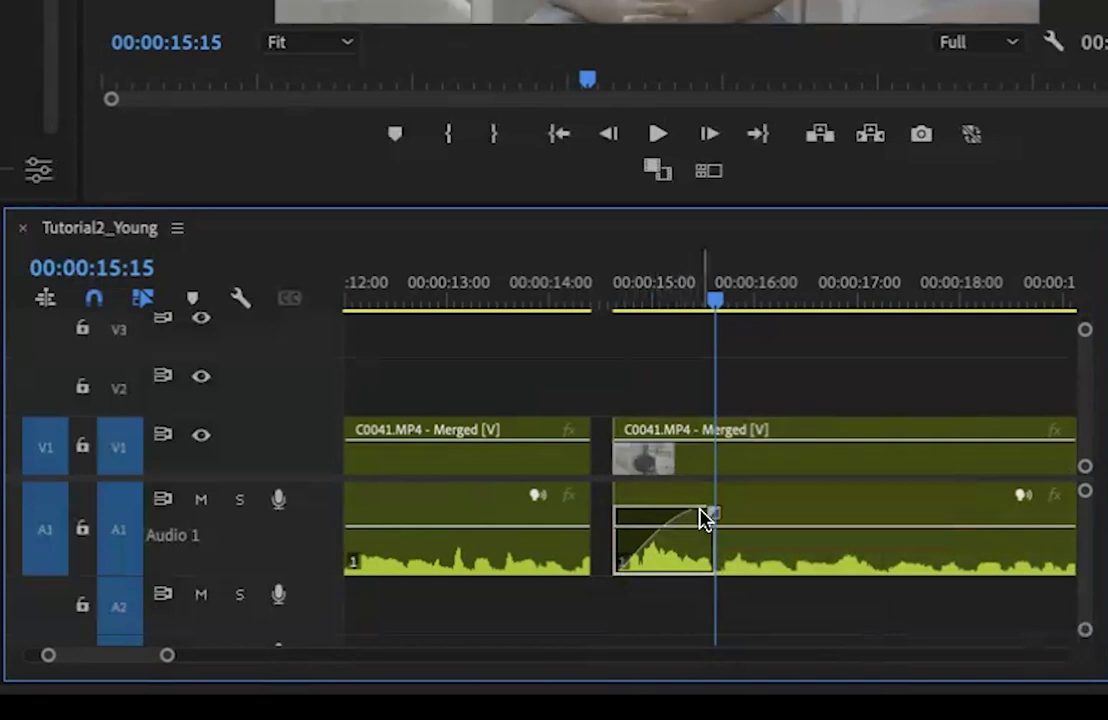
Shorten the second clip's audio fade-in to a few frames and play the join
drag(711, 514, 638, 516)
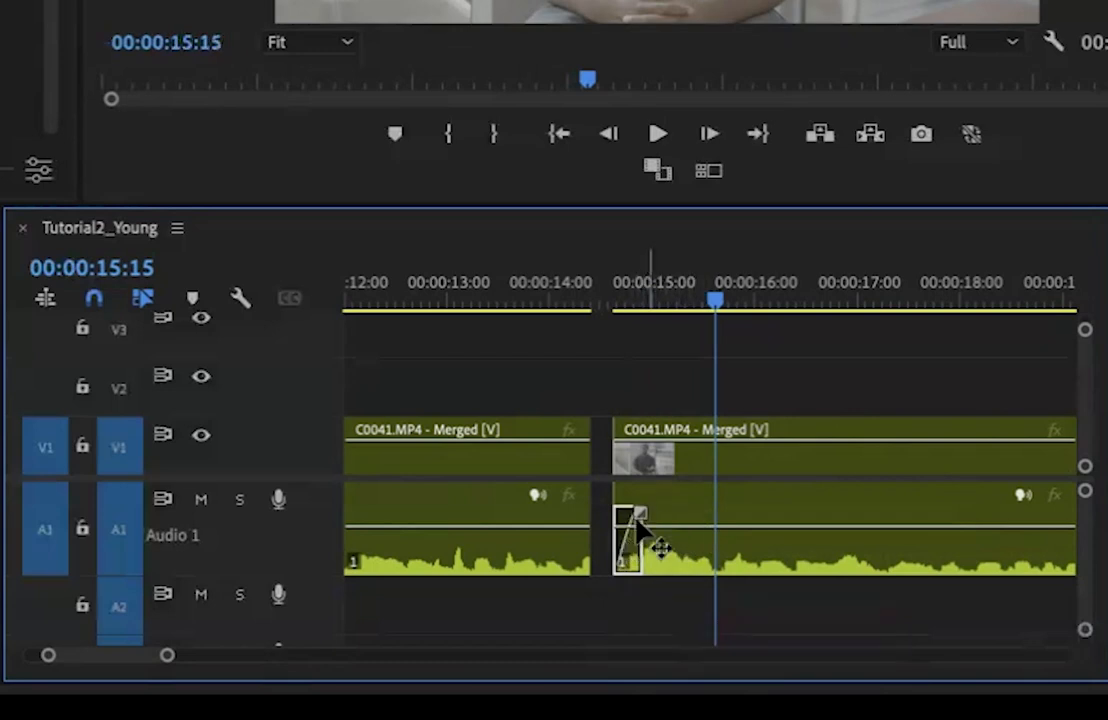
click(610, 295)
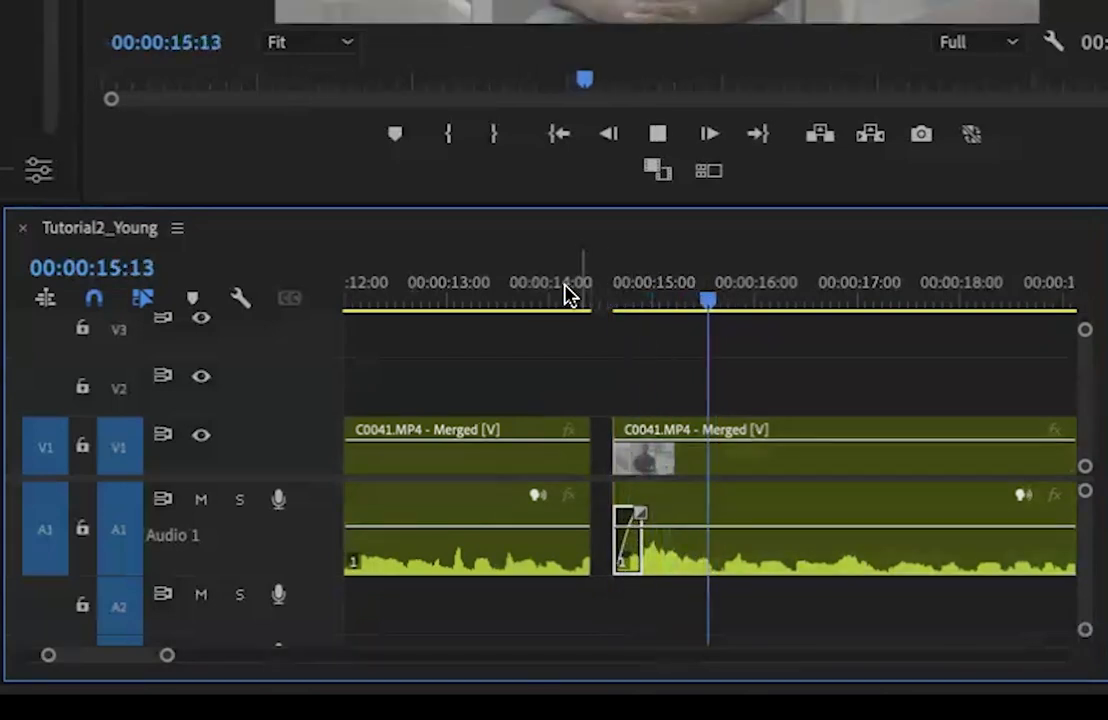
click(546, 294)
key(space)
Extend the first clip's end to meet the second clip at 00:00:14:15 and play the join from 00:00:13:23
click(546, 294)
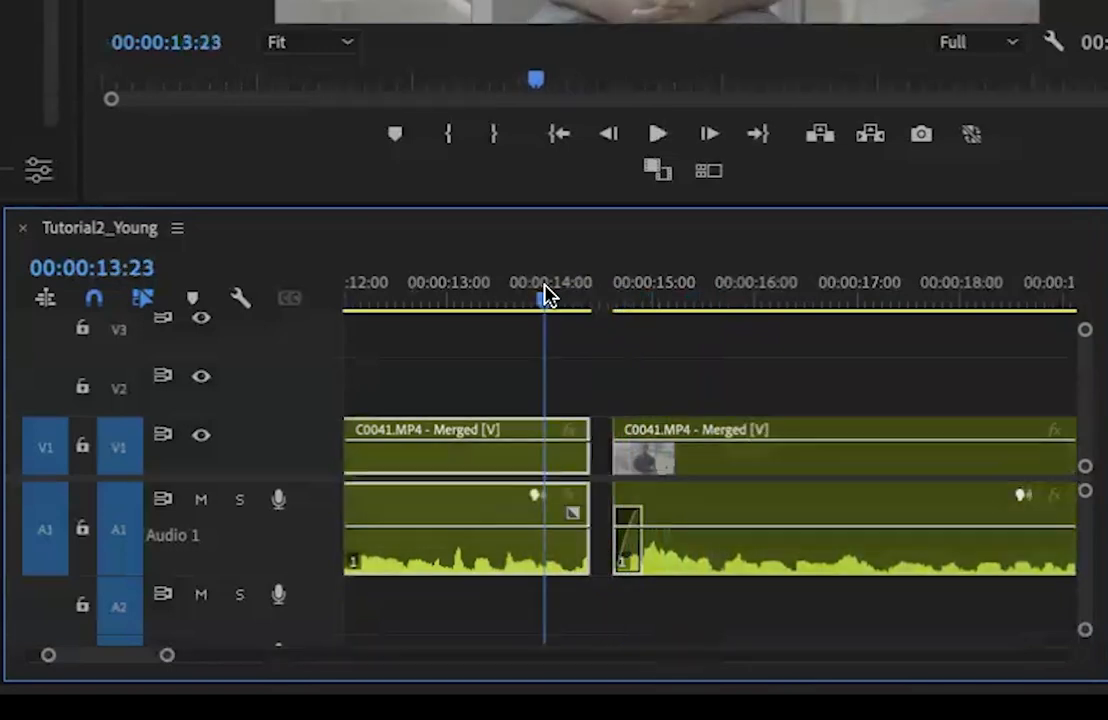
drag(579, 457, 611, 457)
key(space)
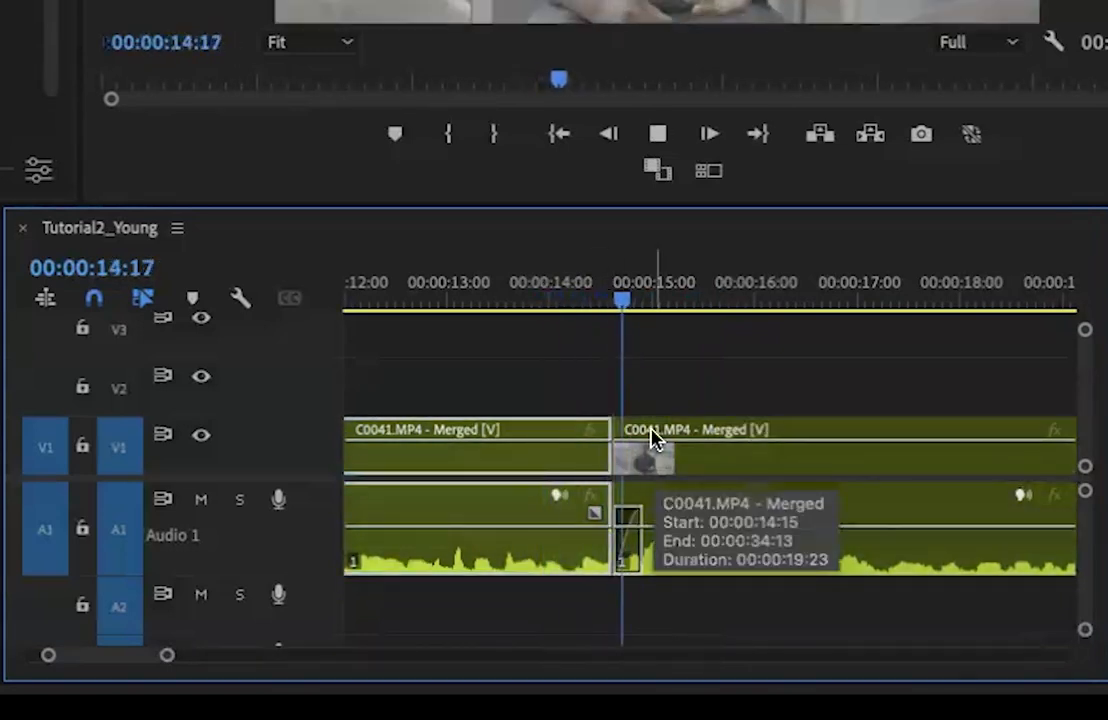
Move the second clip so it starts at 00:00:14:22 and replay across the new gap
click(690, 472)
drag(697, 472, 727, 474)
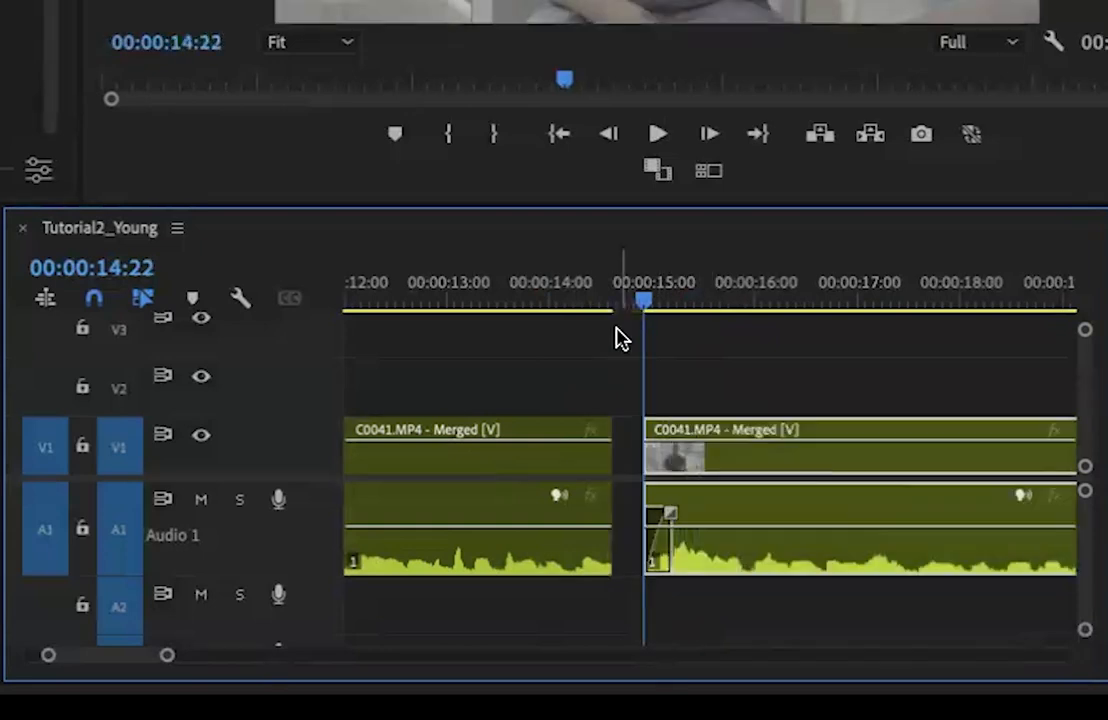
click(527, 272)
key(space)
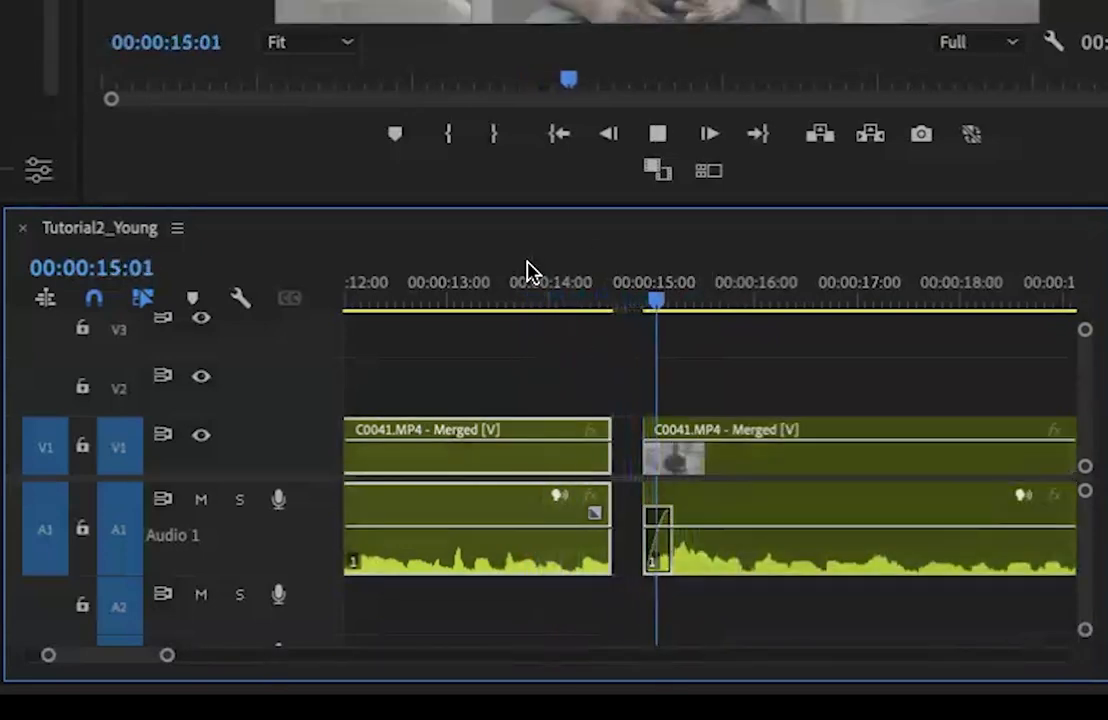
key(space)
Add a few-frame audio fade-out at the first clip's end using the default transitions, delete its video Cross Dissolve, and play from 00:00:13:17
right_click(606, 472)
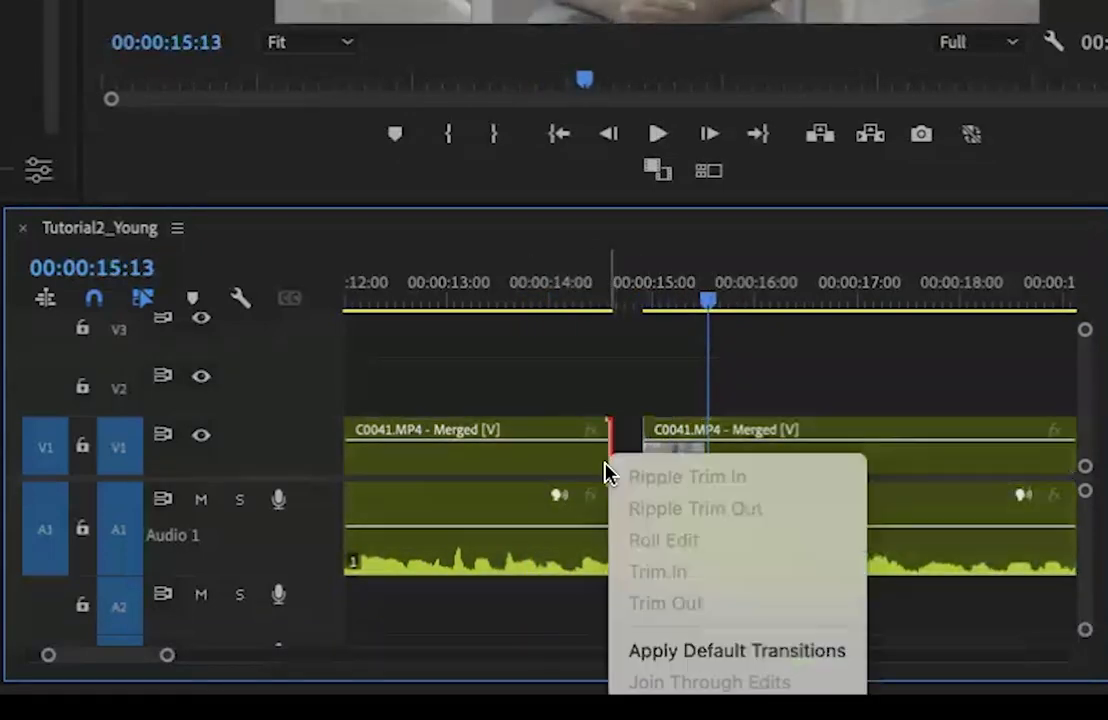
click(712, 651)
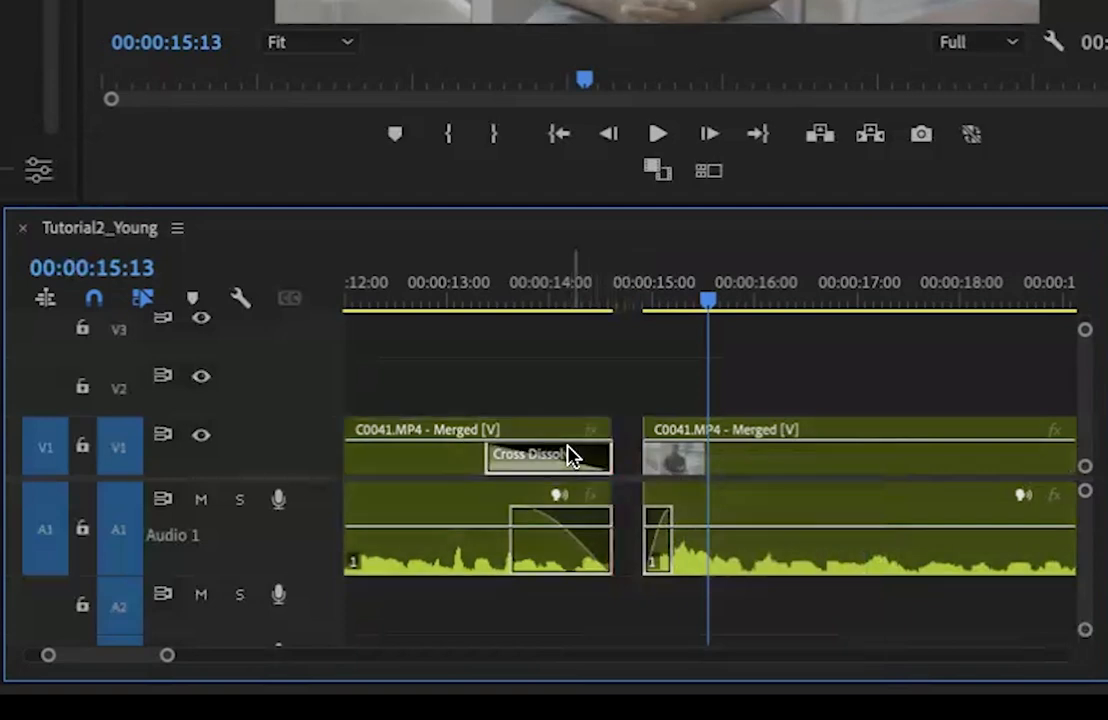
key(Delete)
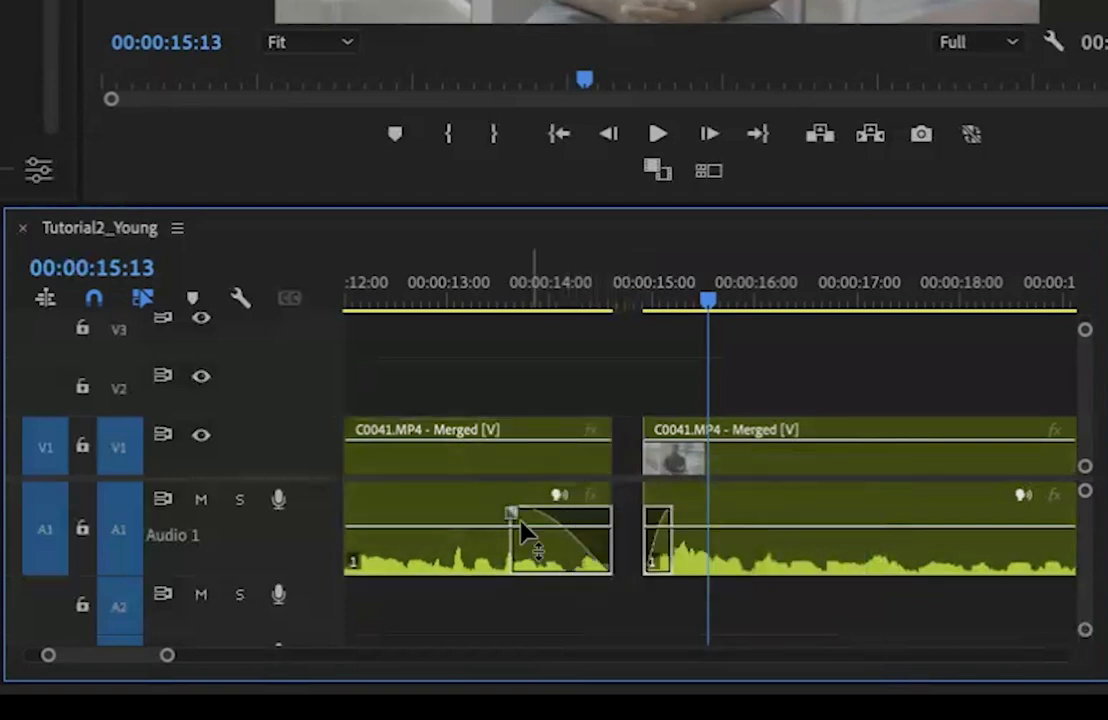
drag(510, 515, 608, 568)
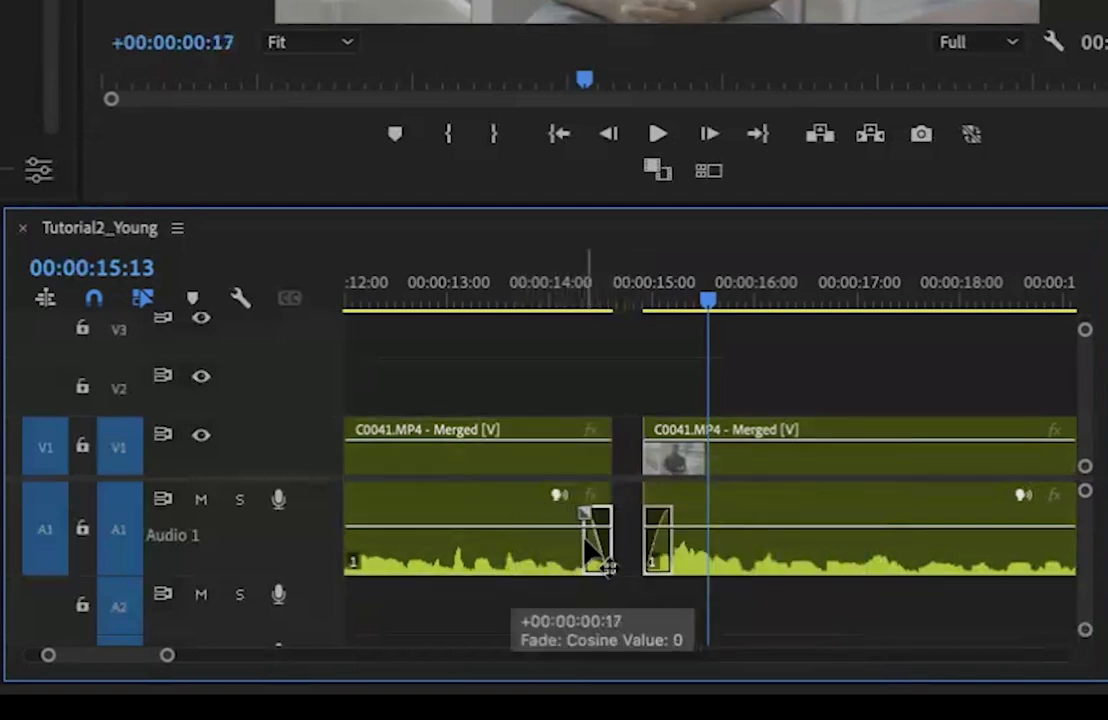
click(521, 284)
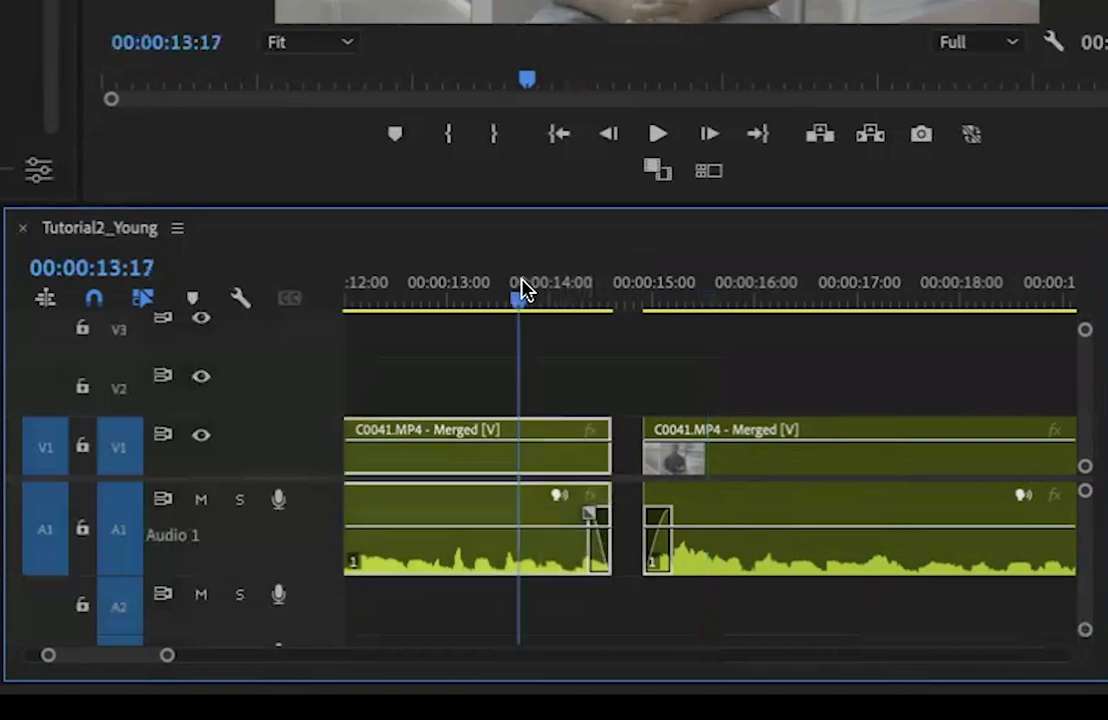
key(space)
key(space)
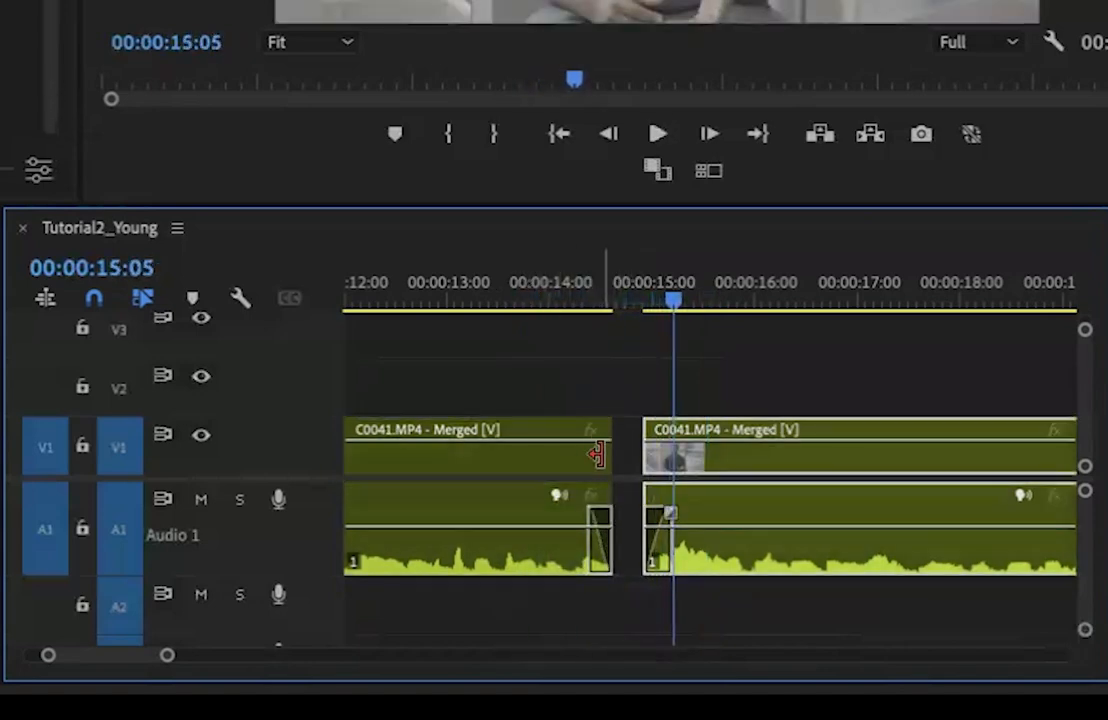
Extend the first clip's end to 00:00:14:18, move the second clip's start to 00:00:15:05, and play the spacing from 00:00:13:20
drag(597, 457, 620, 457)
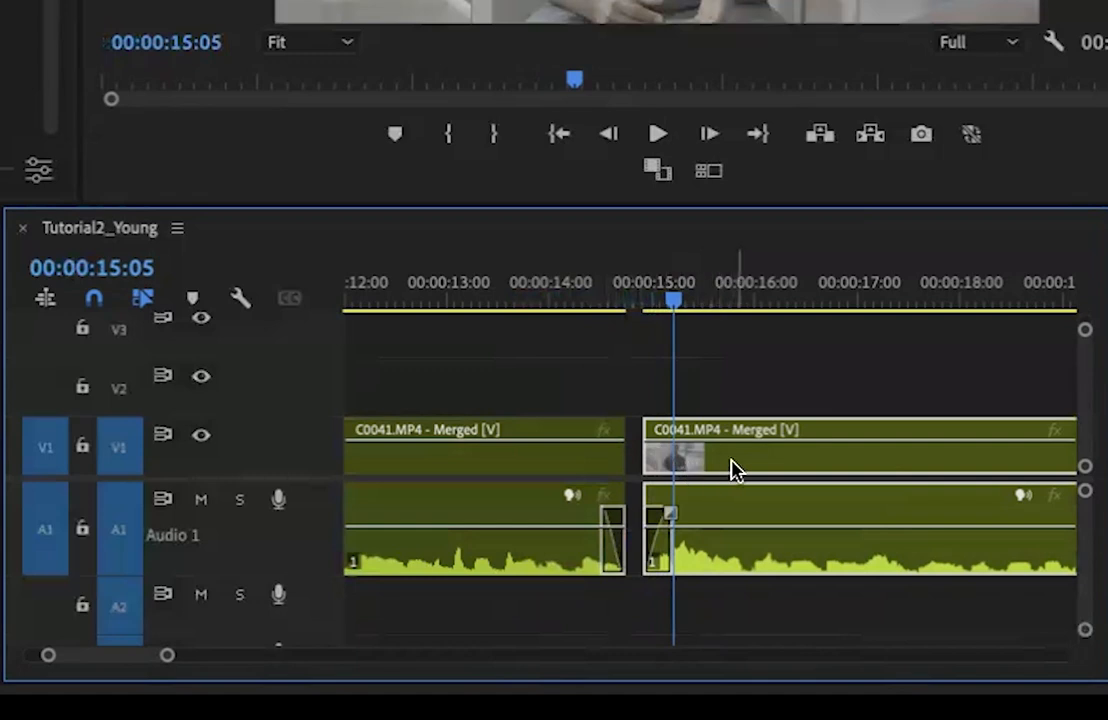
drag(715, 472, 745, 474)
click(534, 287)
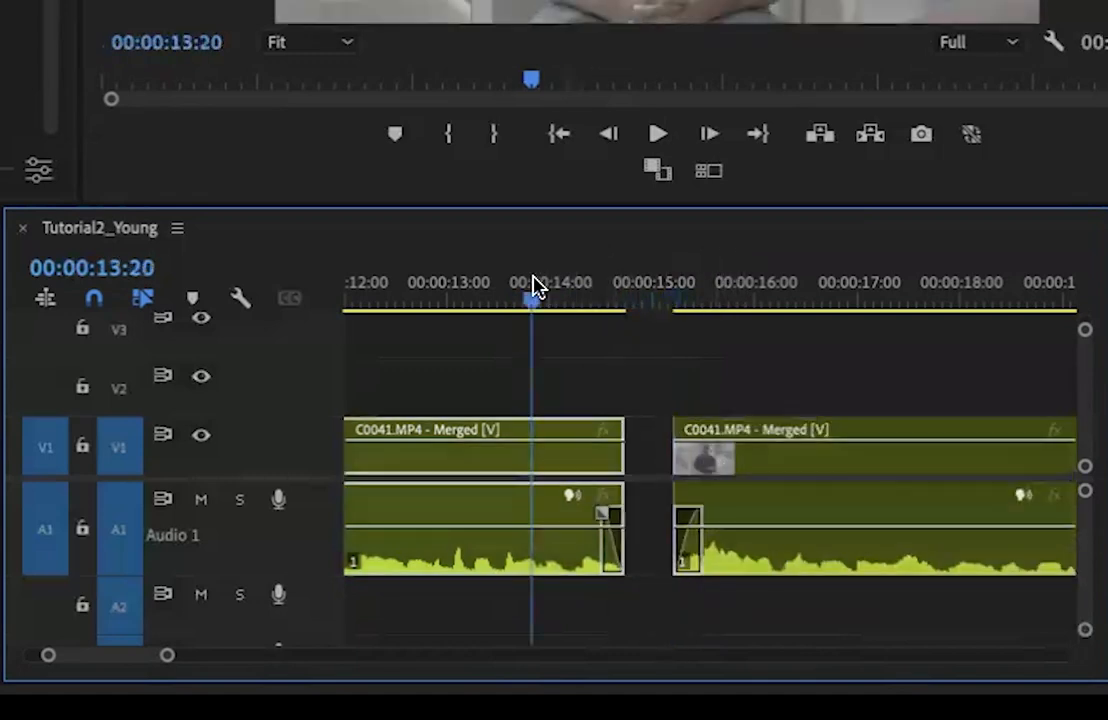
key(space)
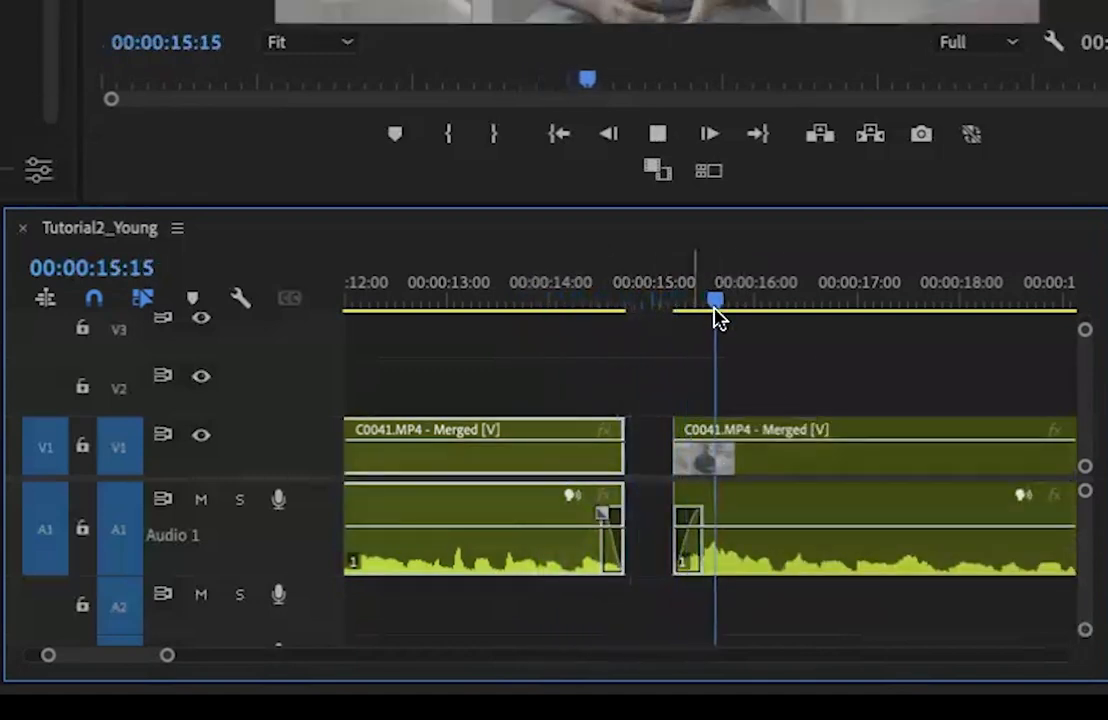
key(space)
Move the second clip earlier so it starts at 00:00:14:23 and replay the join
drag(790, 460, 765, 462)
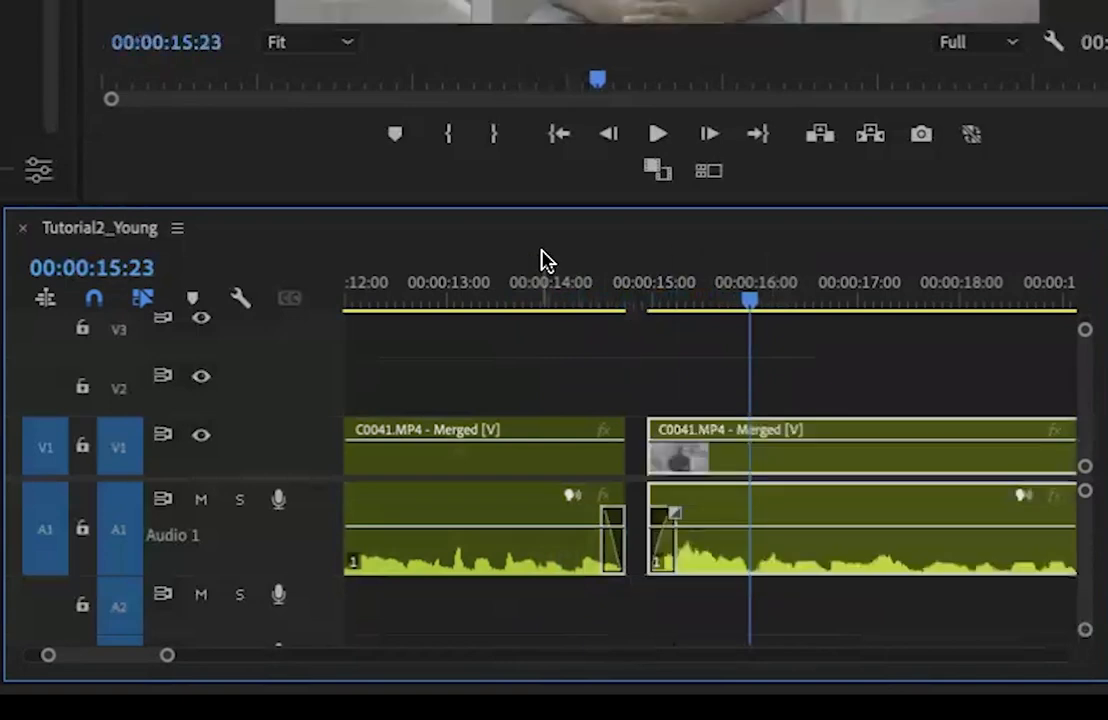
click(540, 297)
key(space)
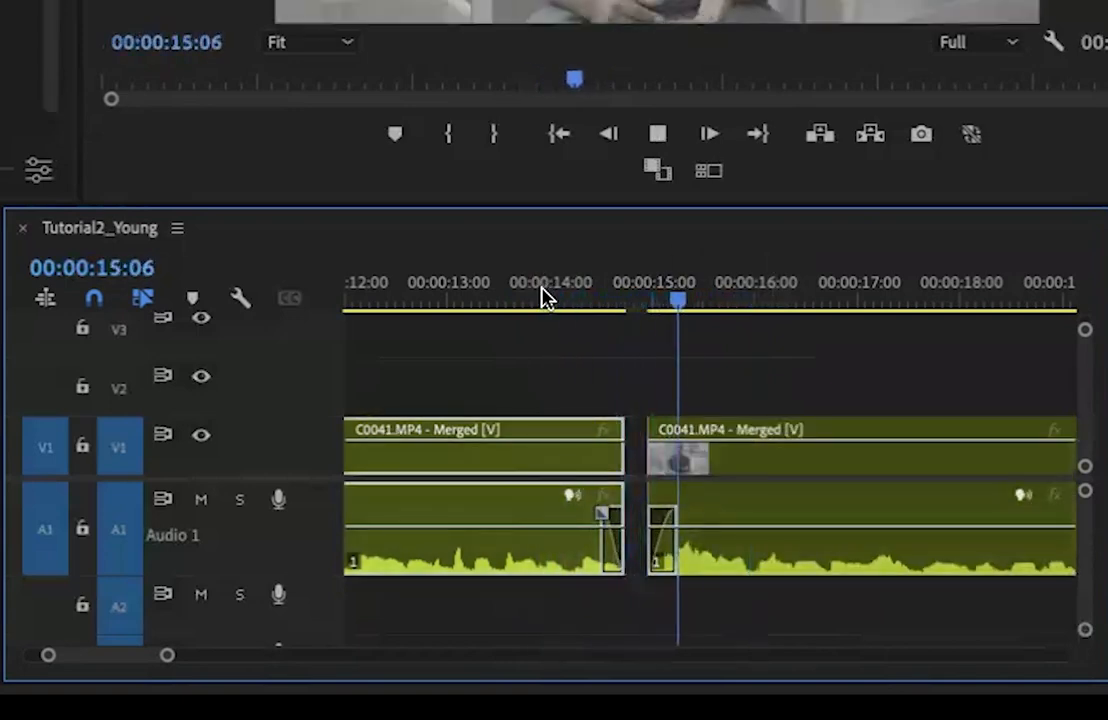
key(space)
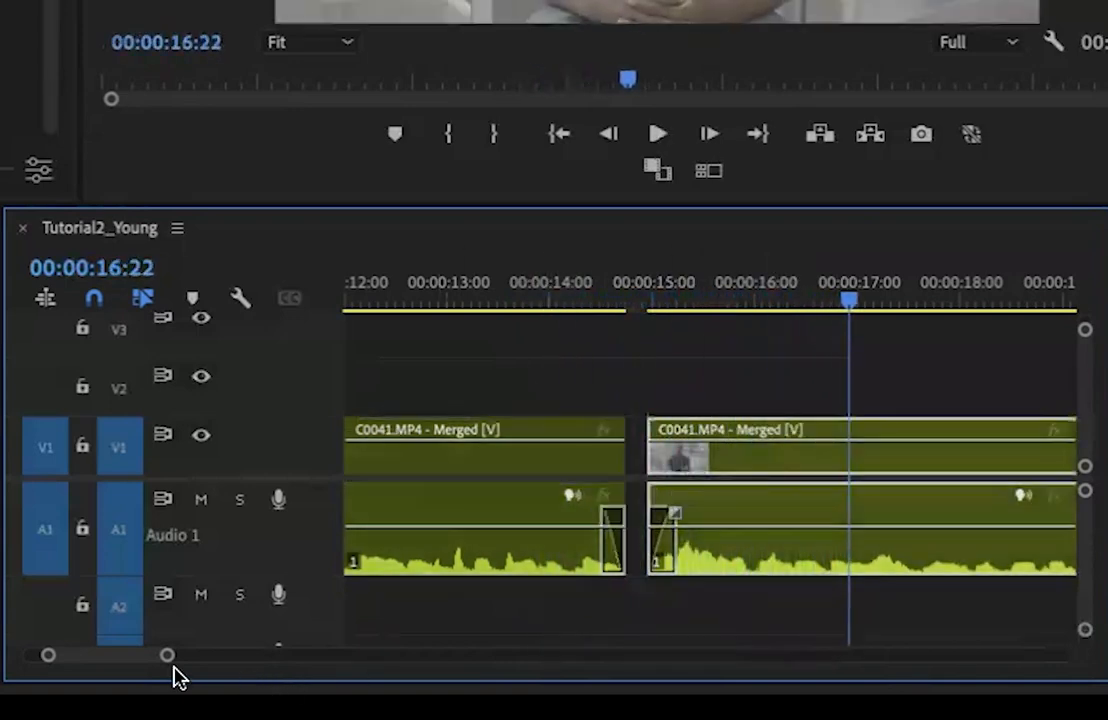
Remove the tiny leftover fragment after the second clip and play the second clip from 00:00:16:22 to 00:00:20:06
drag(167, 658, 322, 668)
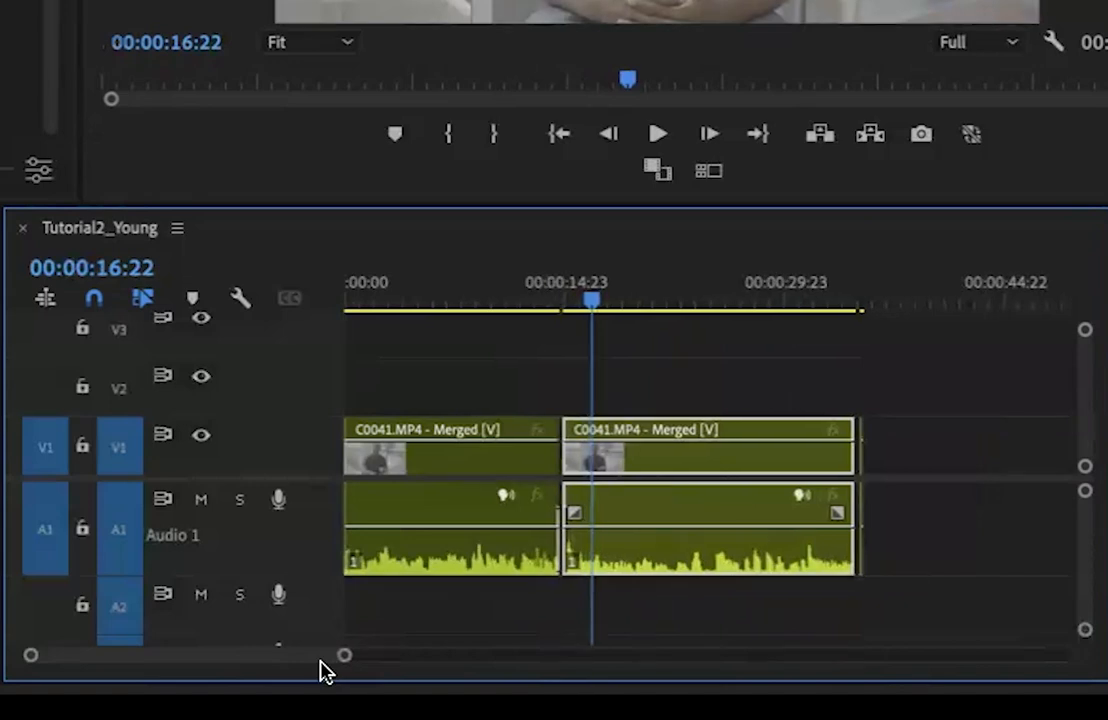
click(862, 470)
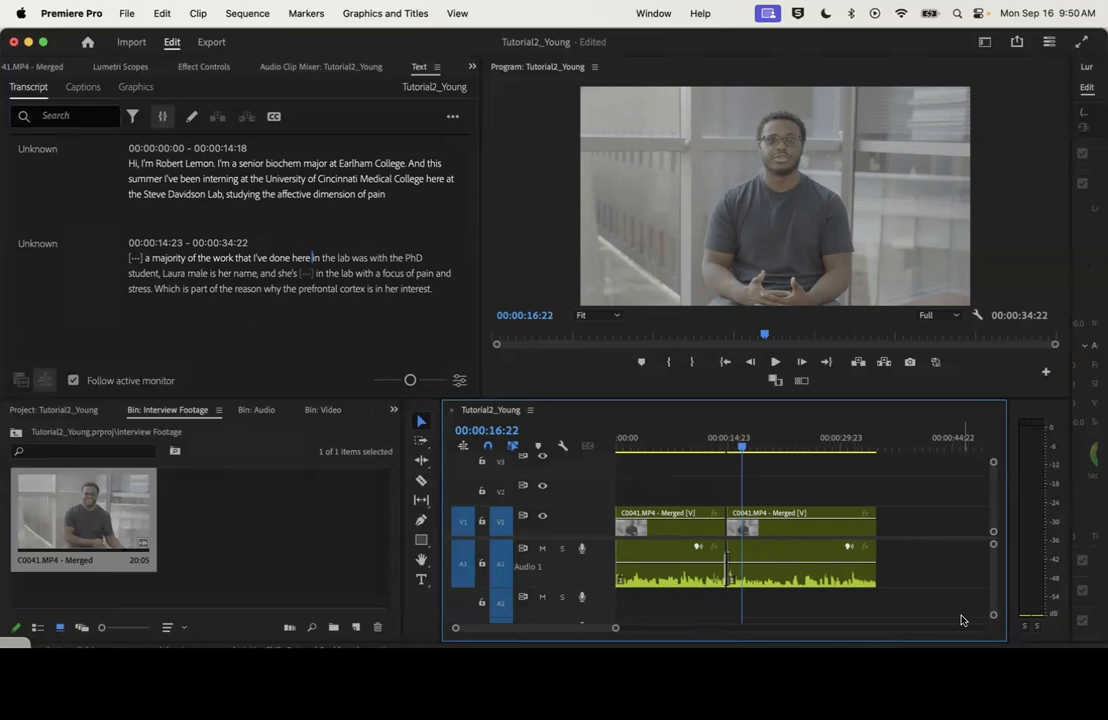
key(space)
key(space)
click(837, 553)
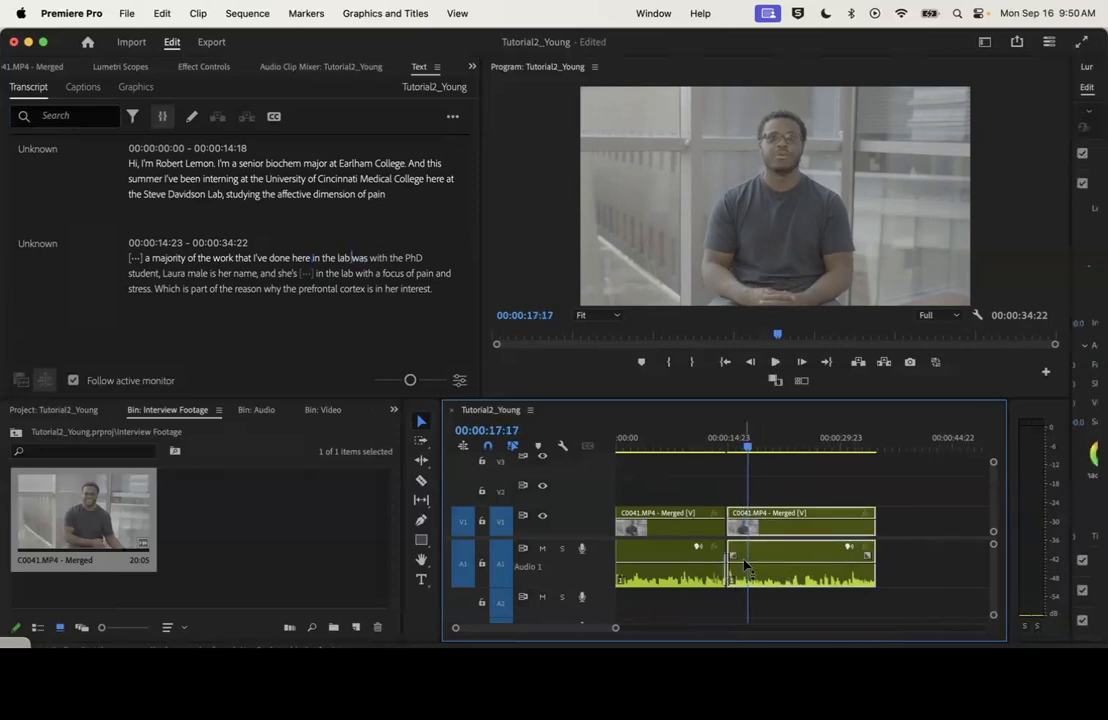
key(space)
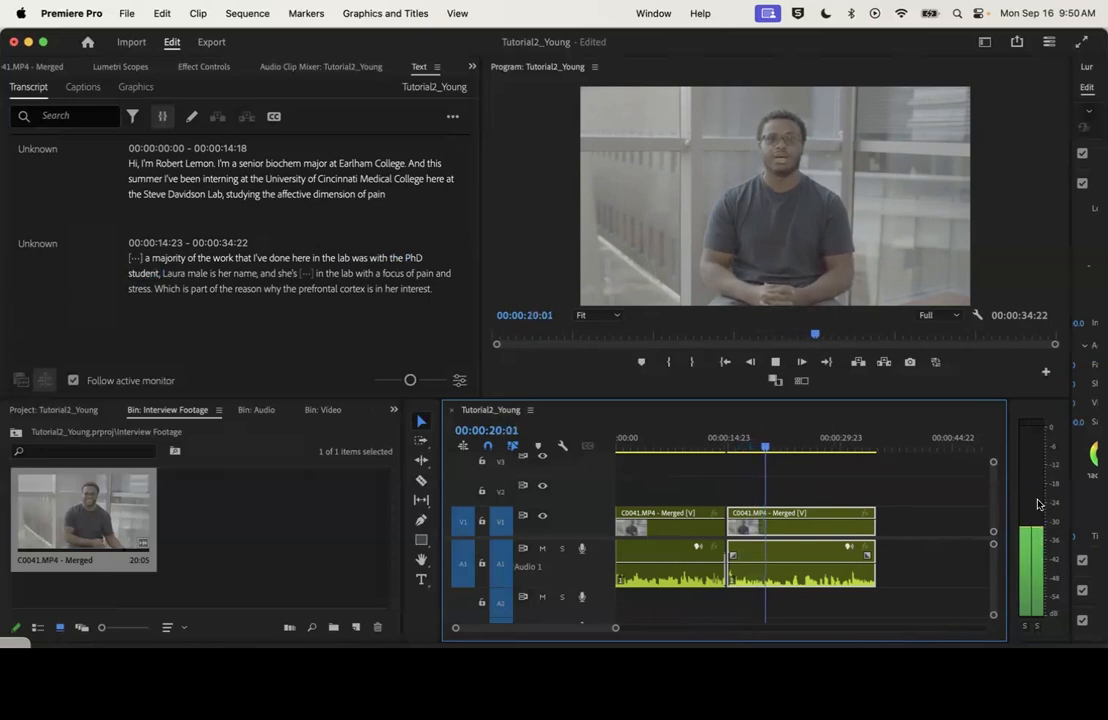
key(space)
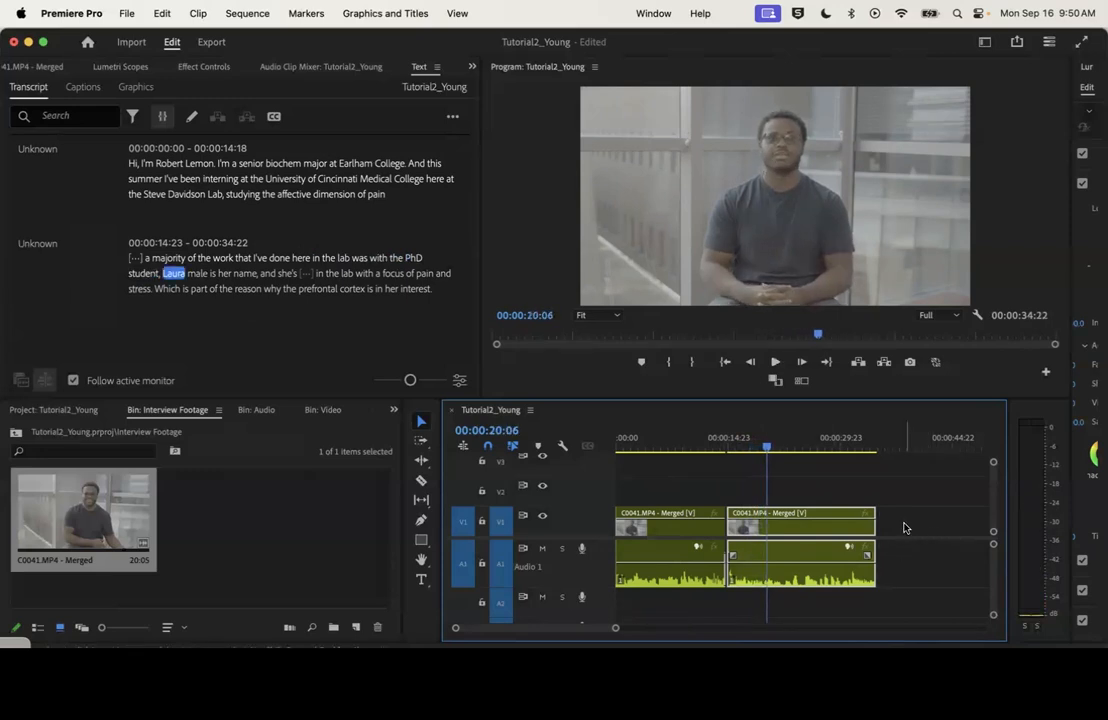
Raise the audio gain of both interview clips on the timeline using the Audio Gain Set Gain option
drag(912, 523, 697, 566)
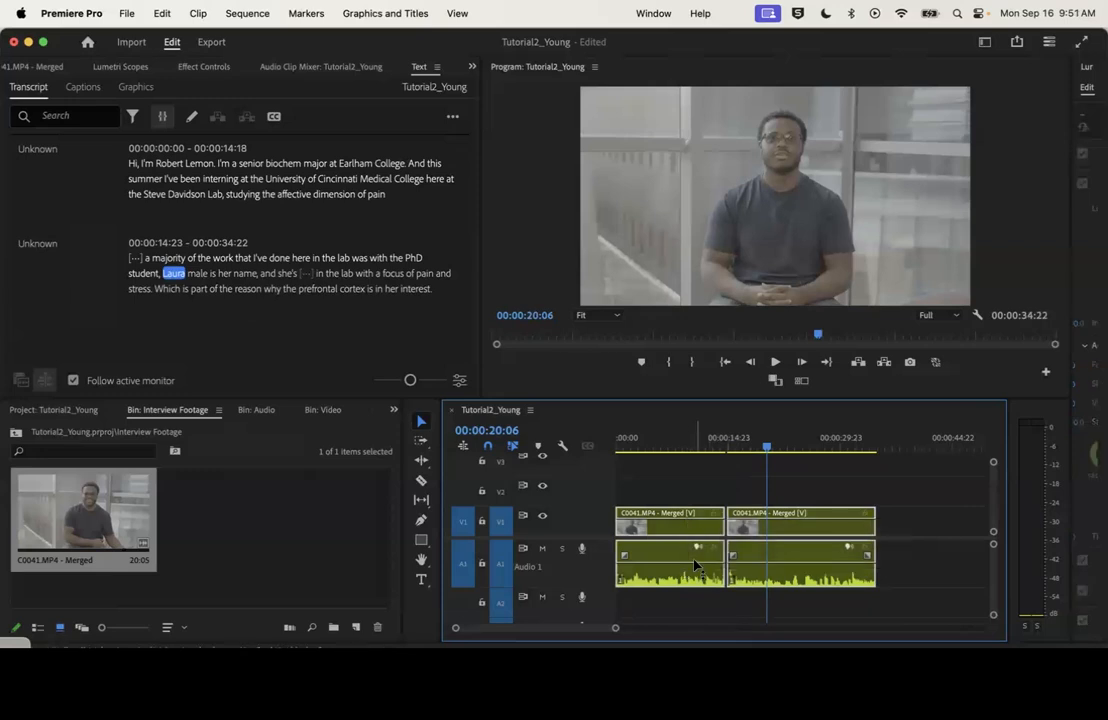
right_click(673, 558)
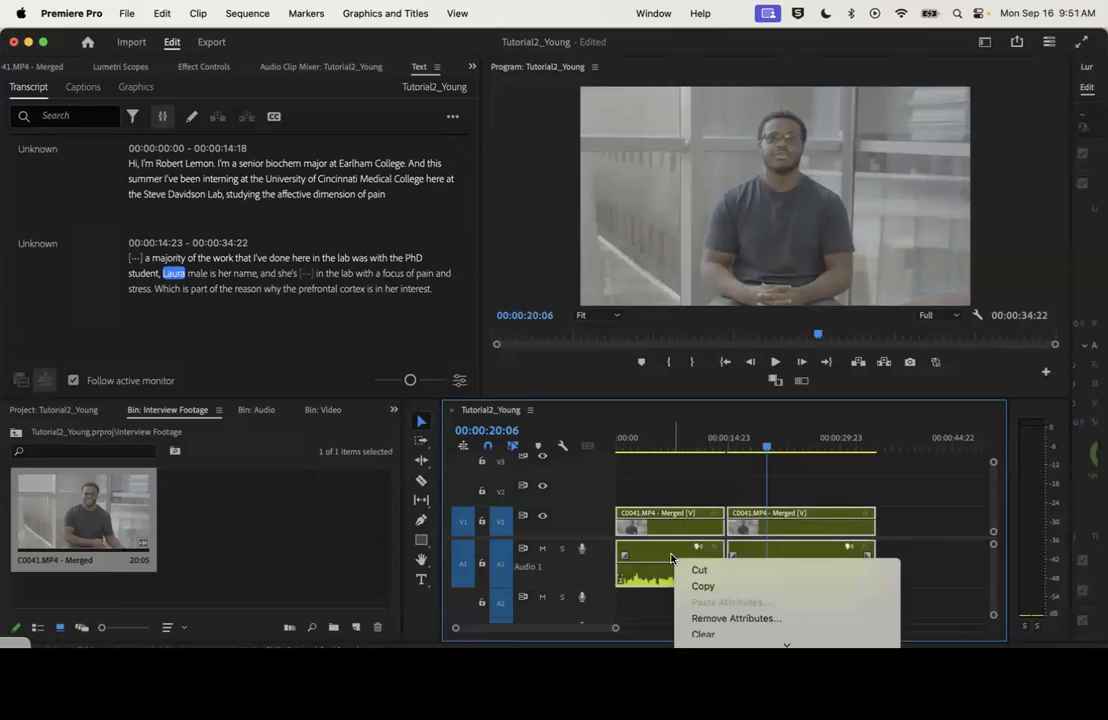
scroll(815, 591, down, 3)
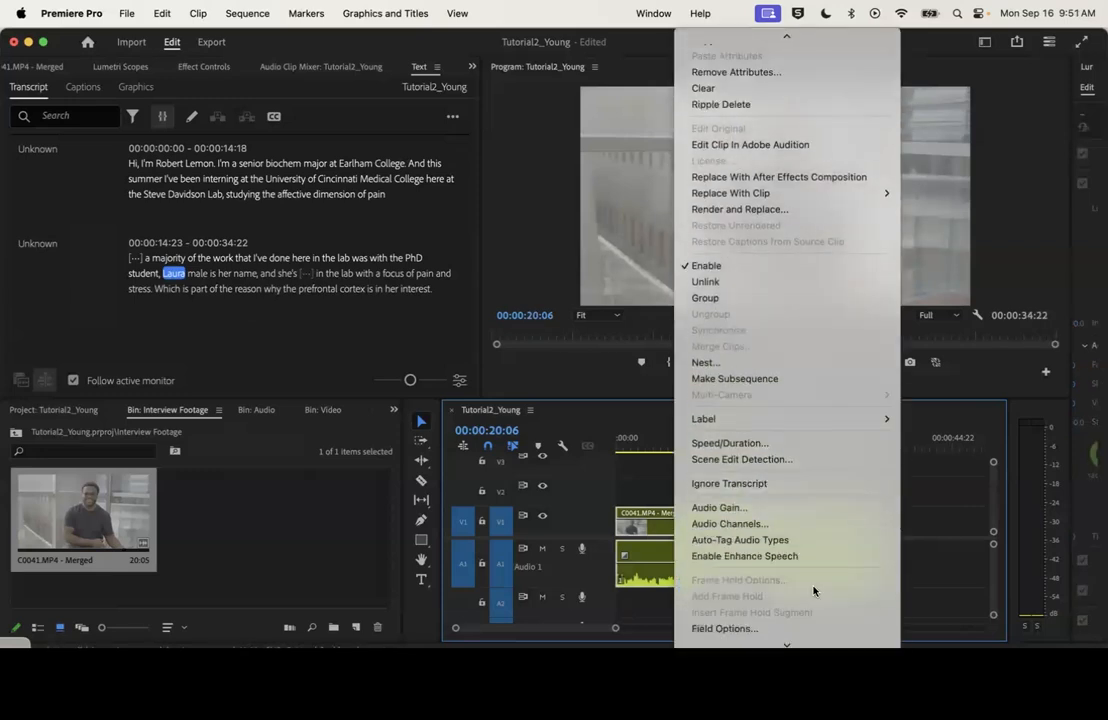
click(765, 509)
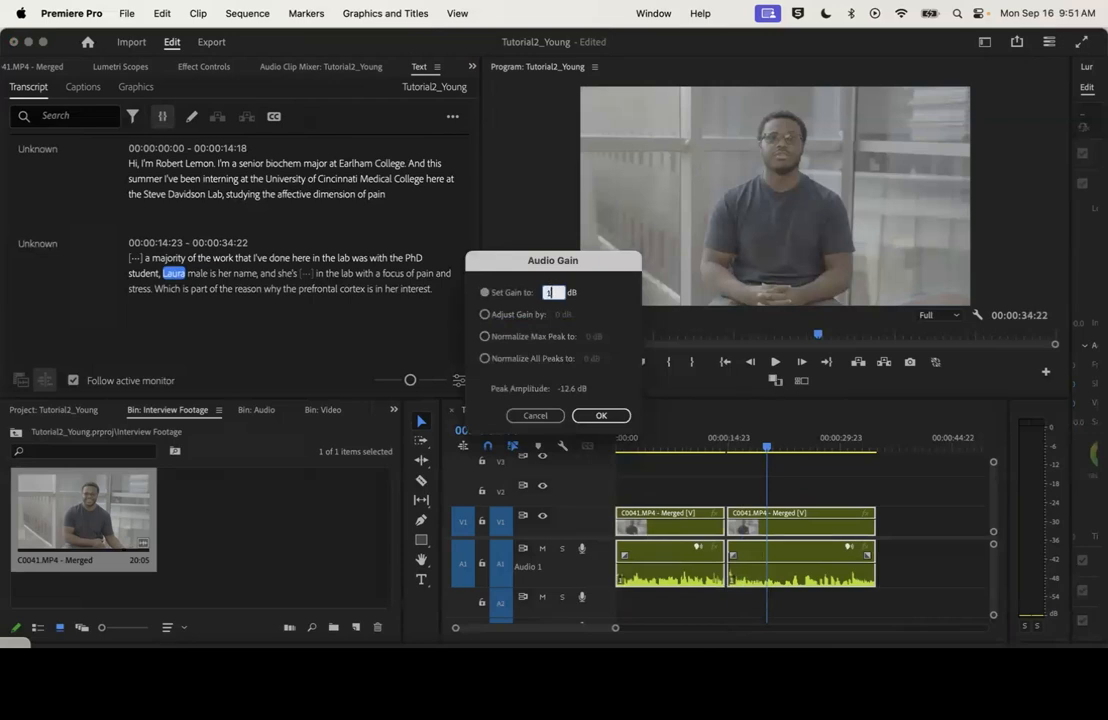
key(Return)
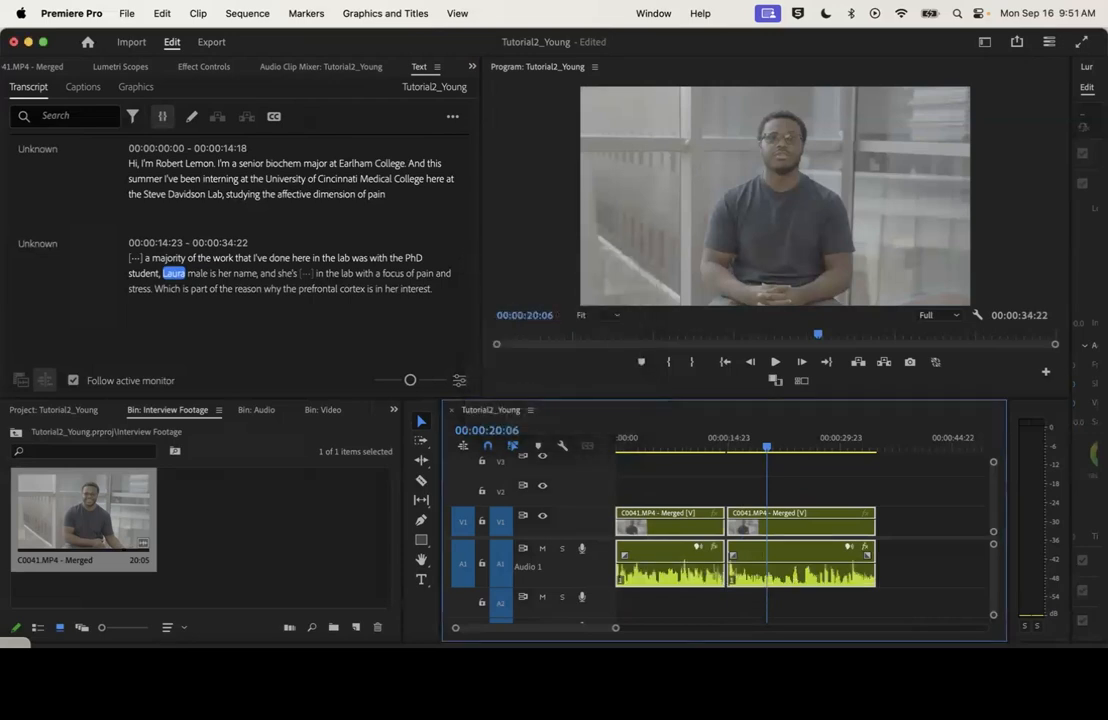
Play the second clip from 00:00:20:06 toward its end and check the audio levels on the meters
key(space)
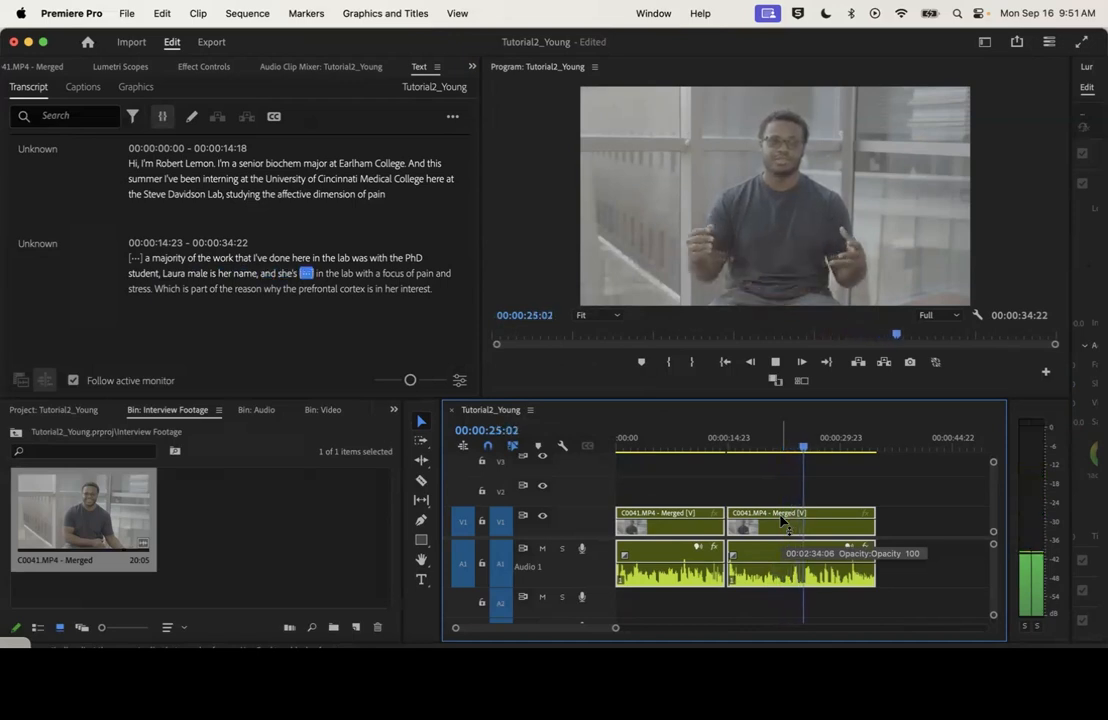
key(space)
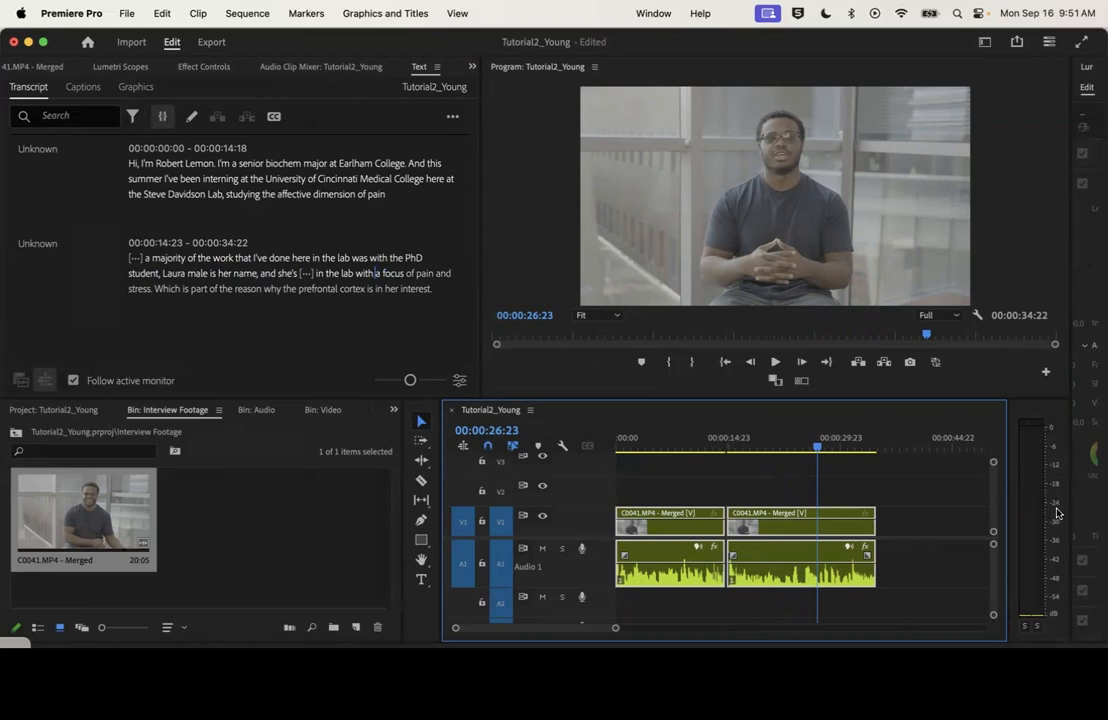
key(space)
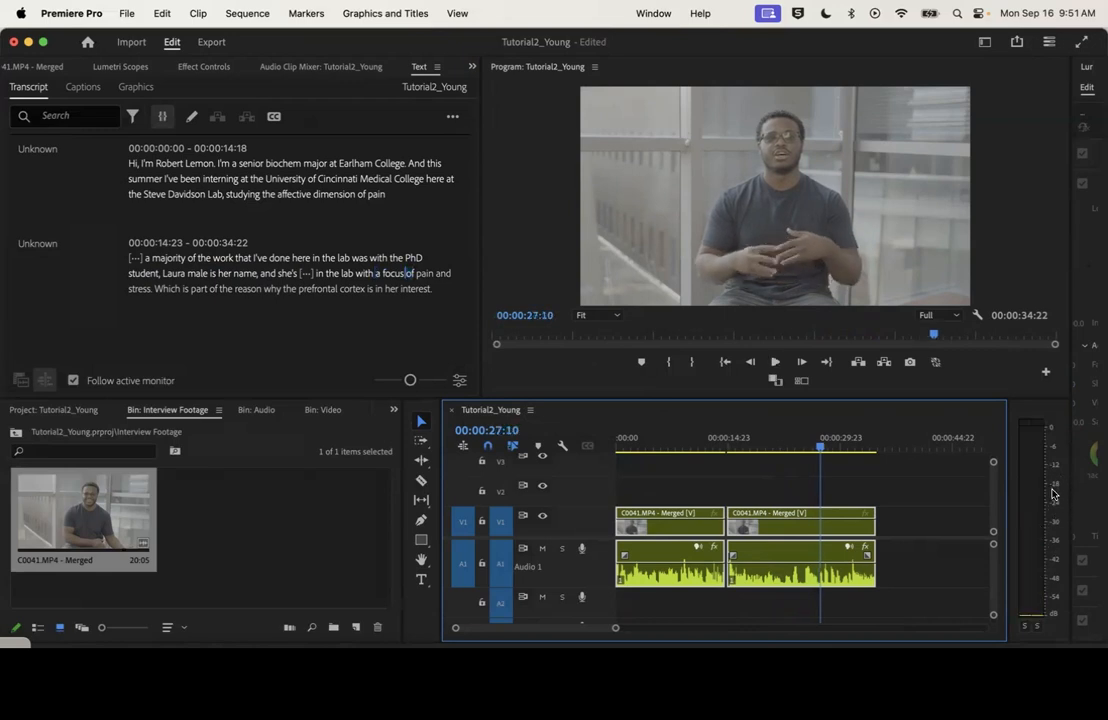
key(space)
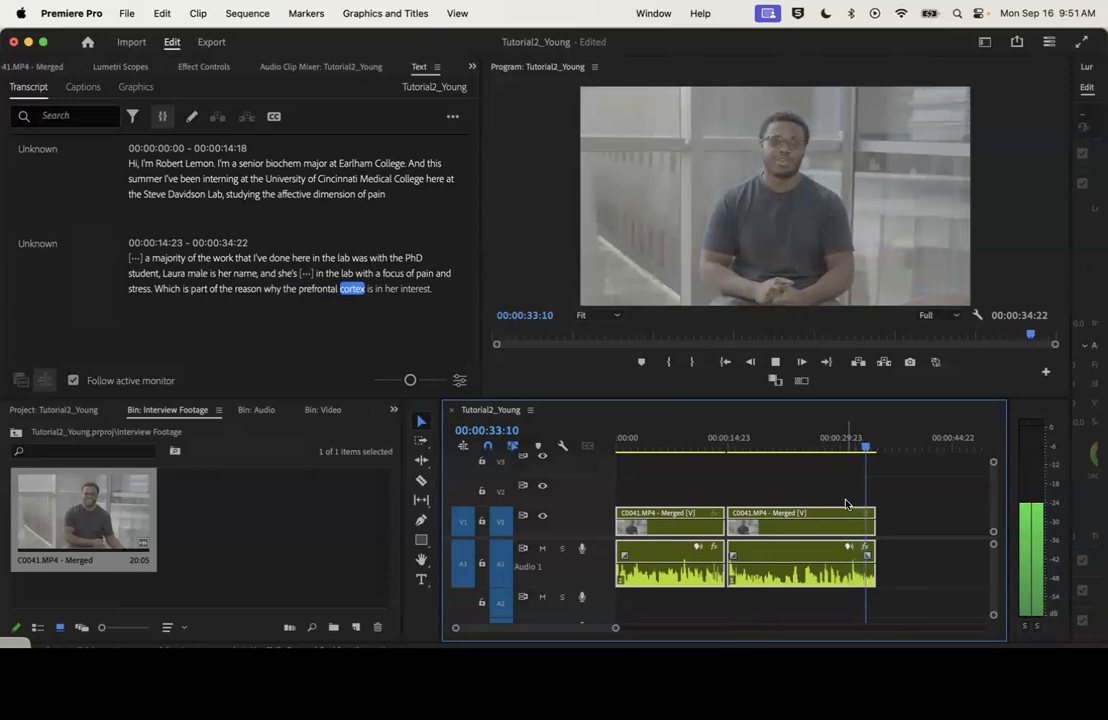
key(space)
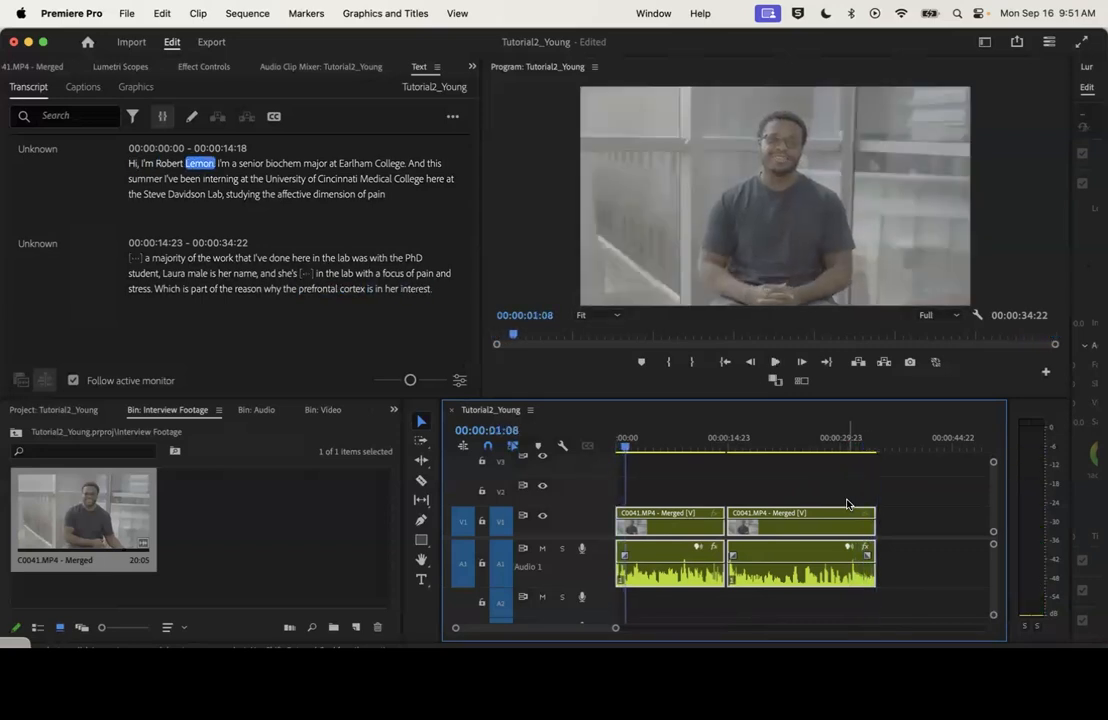
Place the playhead at 00:00:35:03 after the second clip and open the merged interview clip's transcript
drag(614, 632, 664, 632)
click(769, 440)
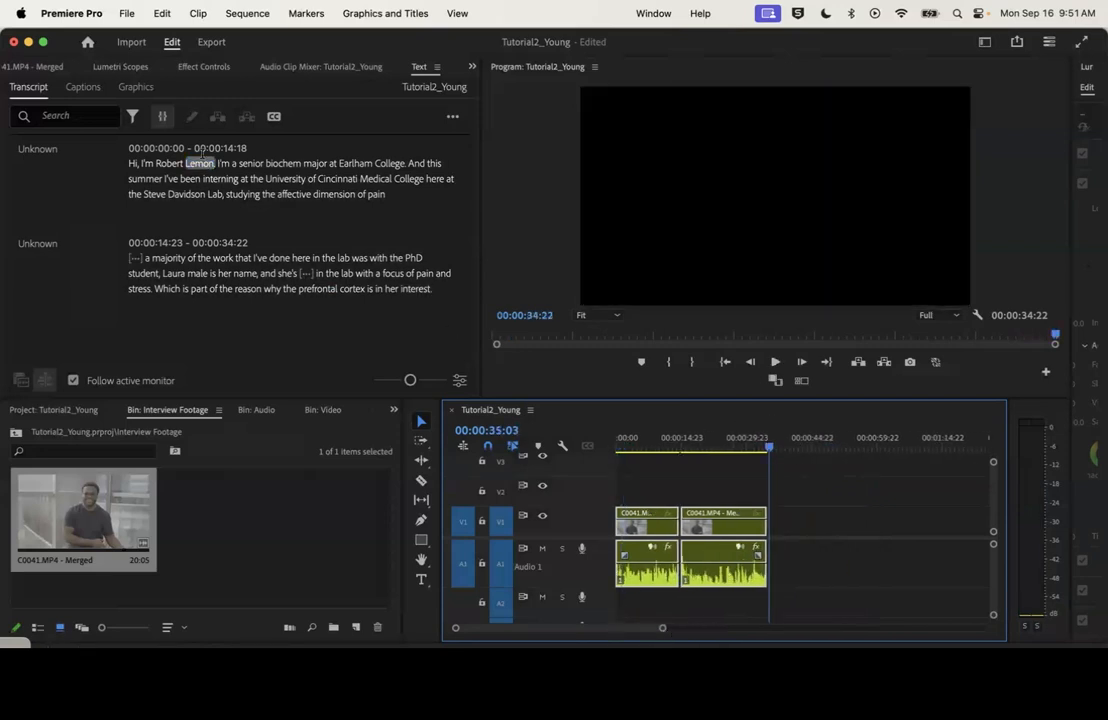
double_click(83, 515)
click(472, 67)
click(500, 149)
drag(464, 153, 465, 200)
click(932, 44)
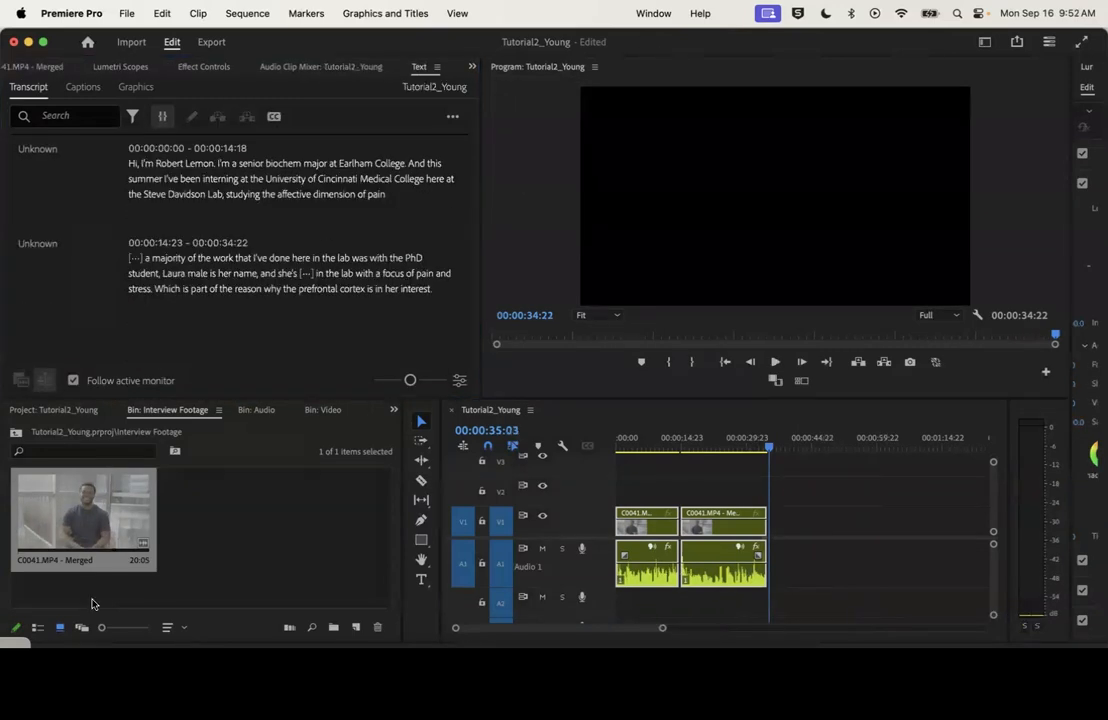
Overwrite the merged clip's transcript passage from "my interest in pain definitely" through "play my part that I can to fix it" onto the timeline at 00:00:35:03
double_click(88, 520)
drag(329, 45, 329, 57)
click(472, 79)
click(500, 161)
scroll(333, 307, down, 15)
scroll(333, 307, down, 10)
drag(218, 246, 440, 314)
click(247, 129)
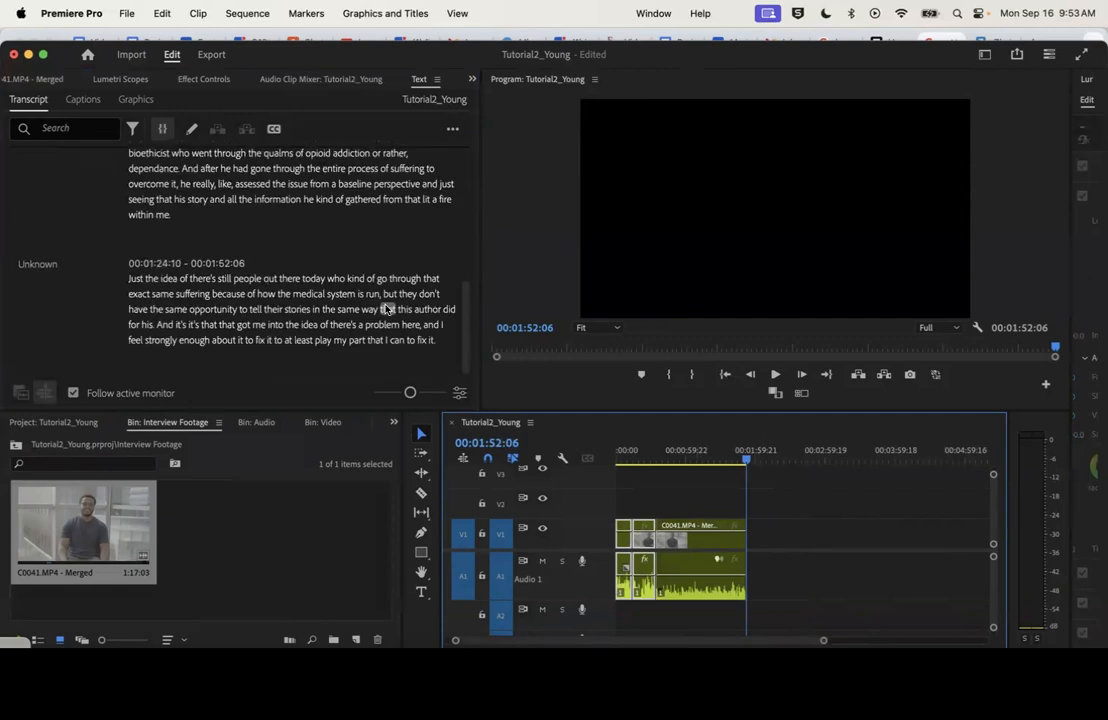
Overwrite the passages beginning "purely becoming a medical doctor" and "I had never had really any experience" onto the timeline from 00:01:52:06
double_click(84, 528)
click(473, 79)
click(510, 166)
scroll(339, 215, down, 5)
drag(199, 163, 300, 343)
key(period)
scroll(333, 284, down, 5)
key(period)
Overwrite the passage from "part of the reason why the opioid crisis exists" to "truly is in the mind" onto the timeline at 00:02:35:17
scroll(405, 278, down, 5)
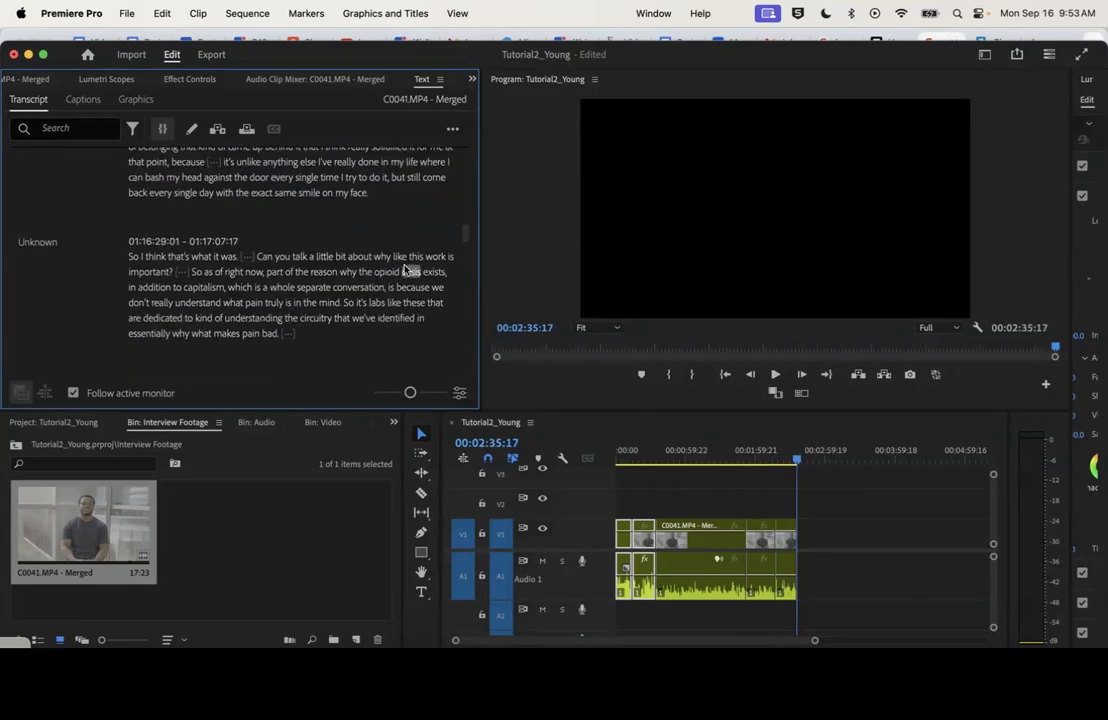
drag(266, 273, 340, 302)
key(period)
scroll(286, 220, down, 5)
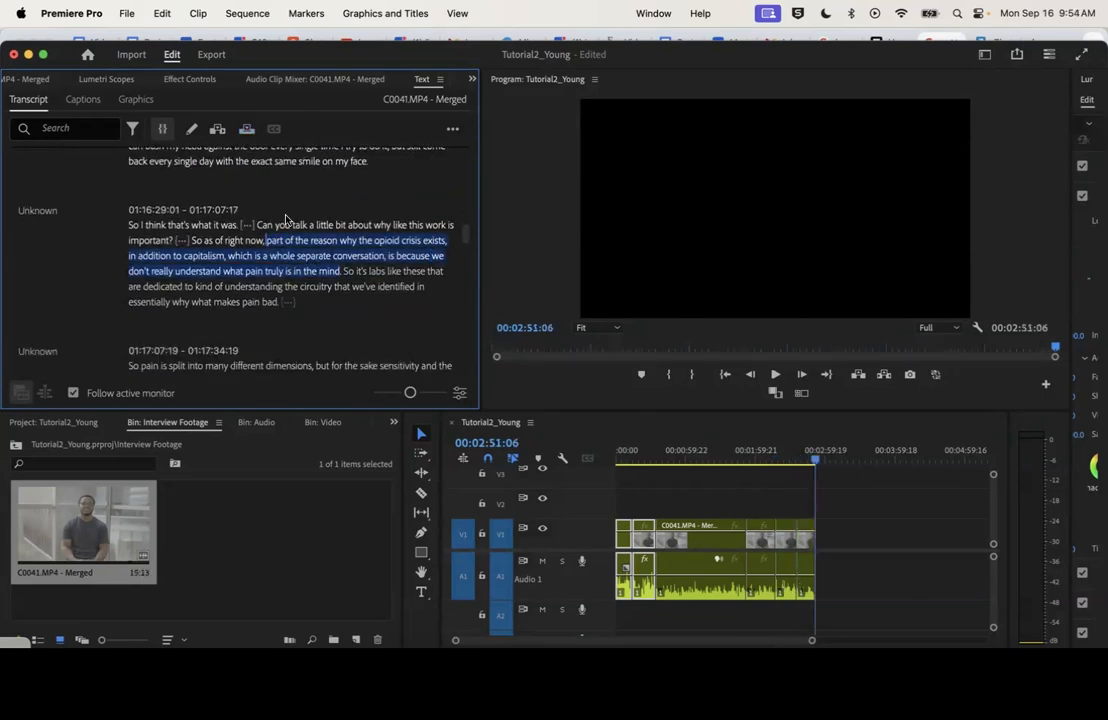
scroll(286, 220, down, 2)
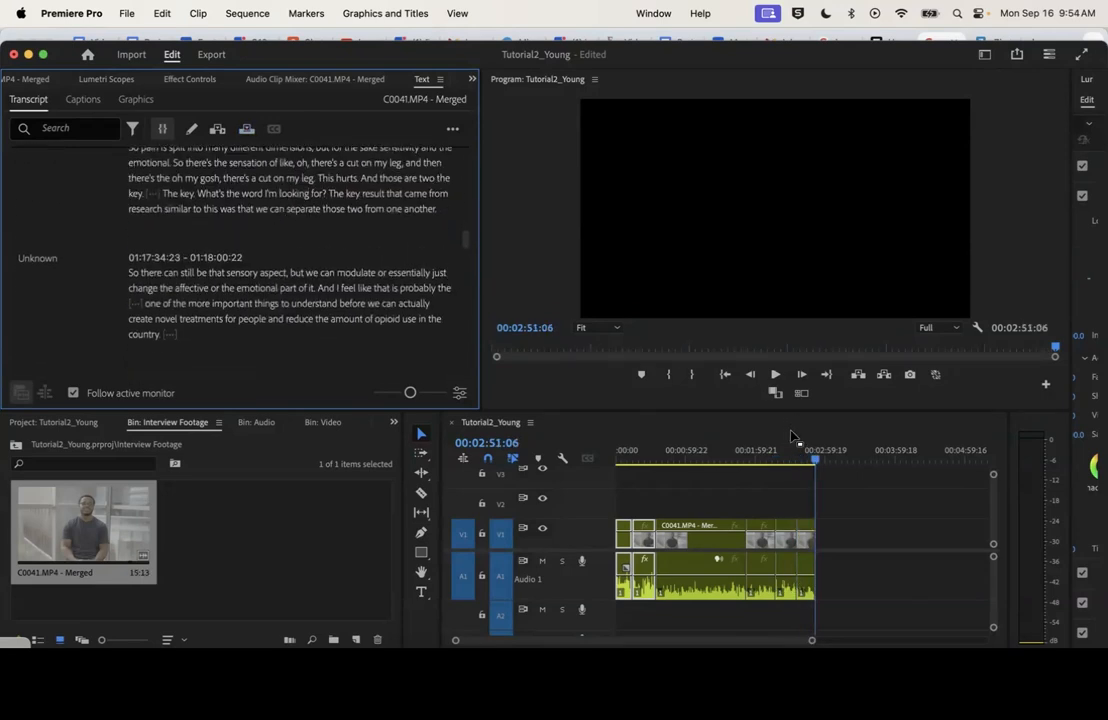
Set the audio gain of all clips from the third one onward to 10 dB
drag(905, 519, 704, 569)
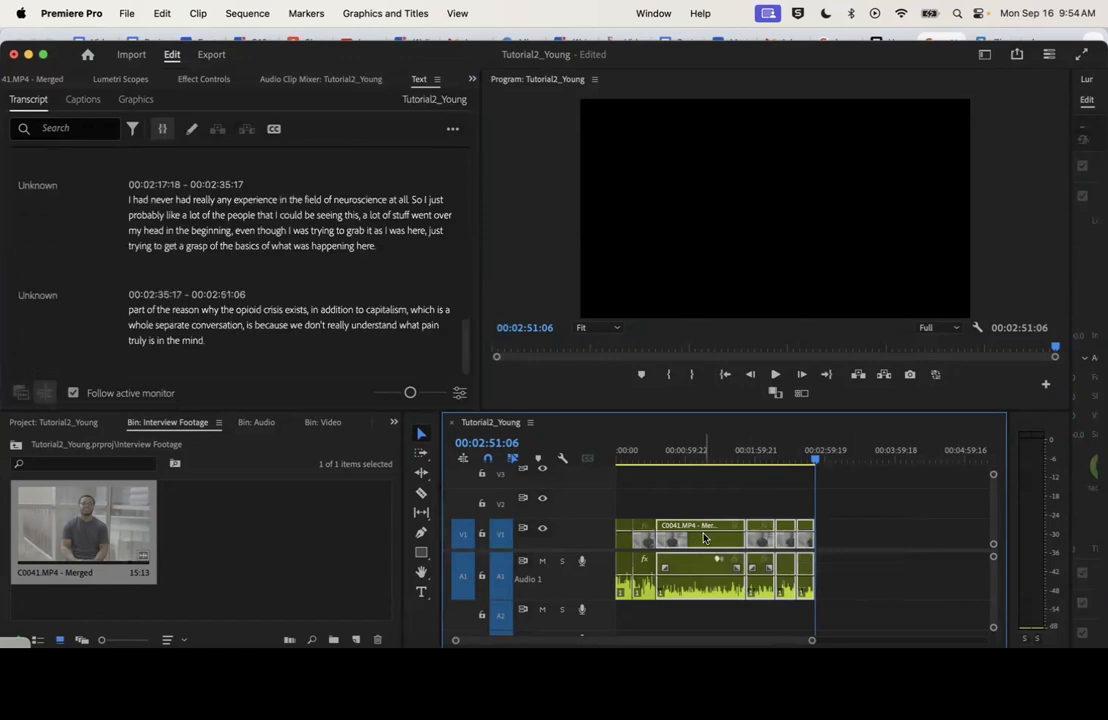
right_click(702, 540)
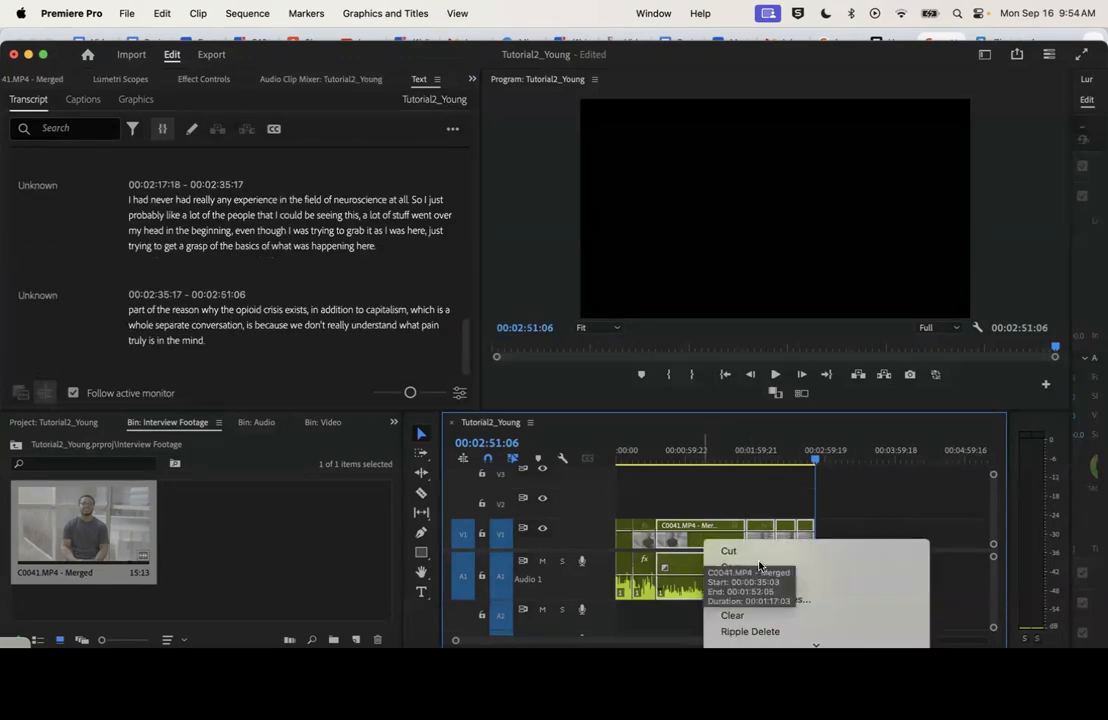
scroll(824, 578, down, 5)
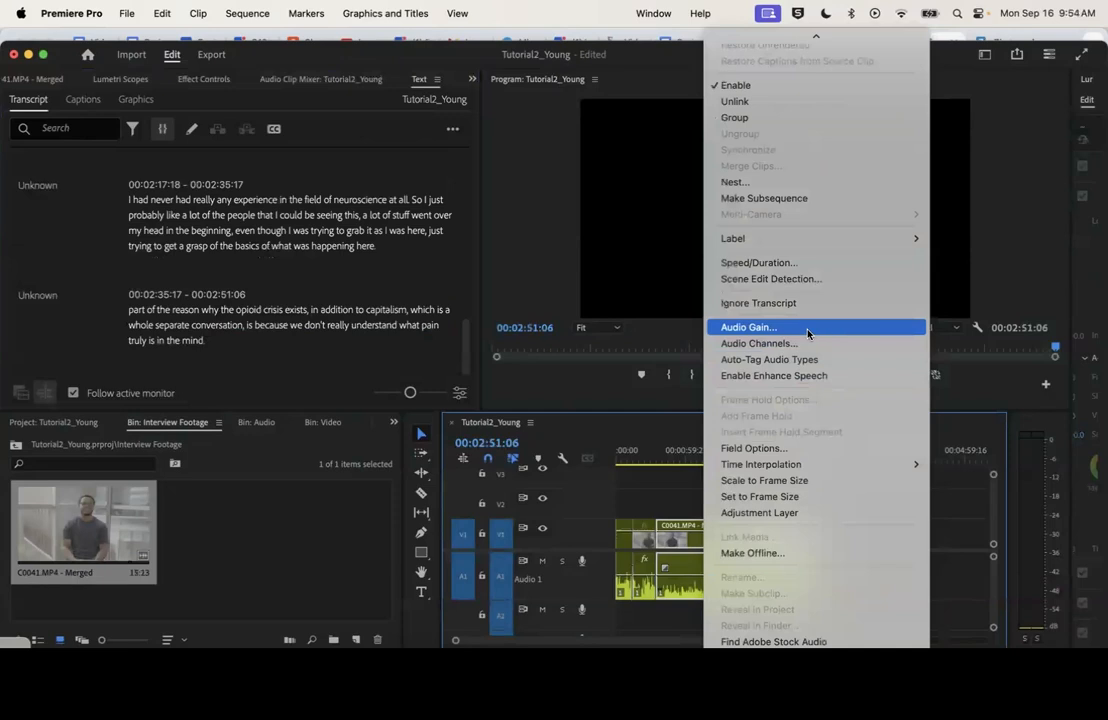
click(808, 330)
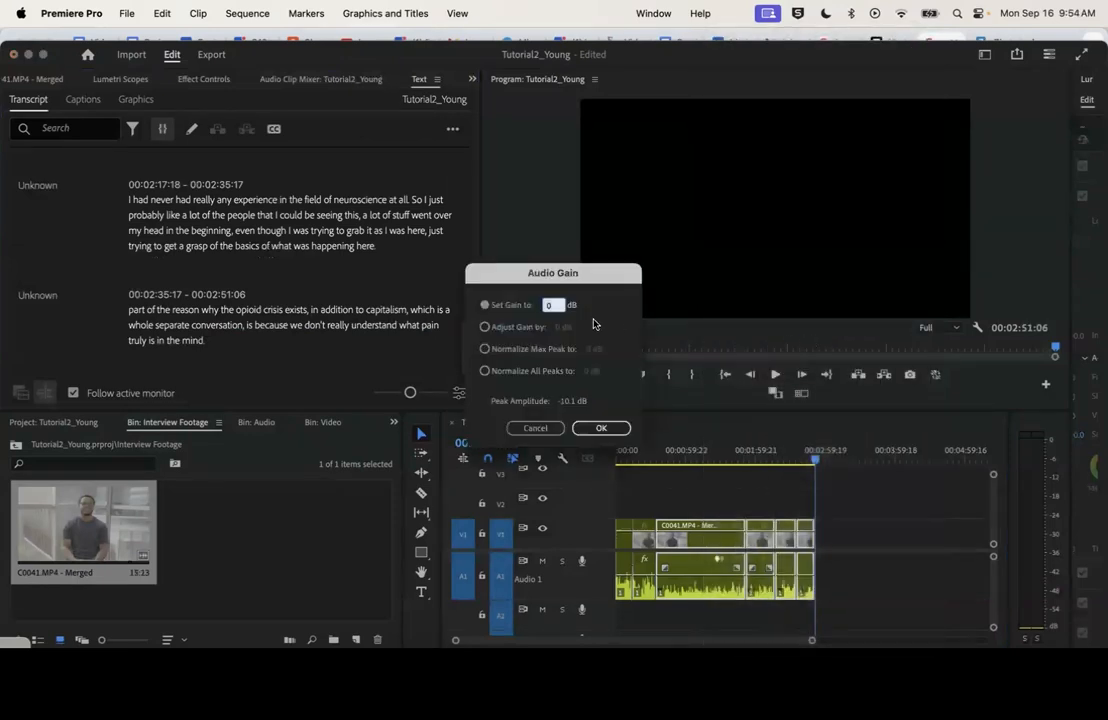
click(614, 427)
Fit the picture of the selected clips from the third one onward to the sequence's frame size
click(663, 448)
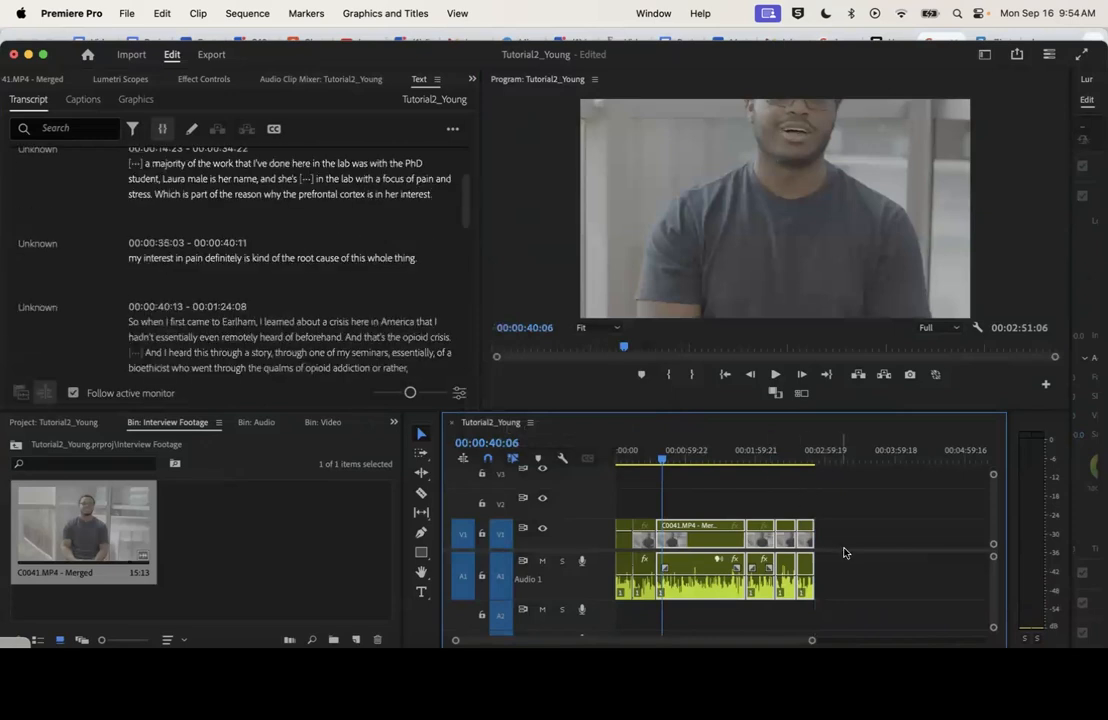
right_click(692, 544)
scroll(758, 537, down, 3)
click(758, 534)
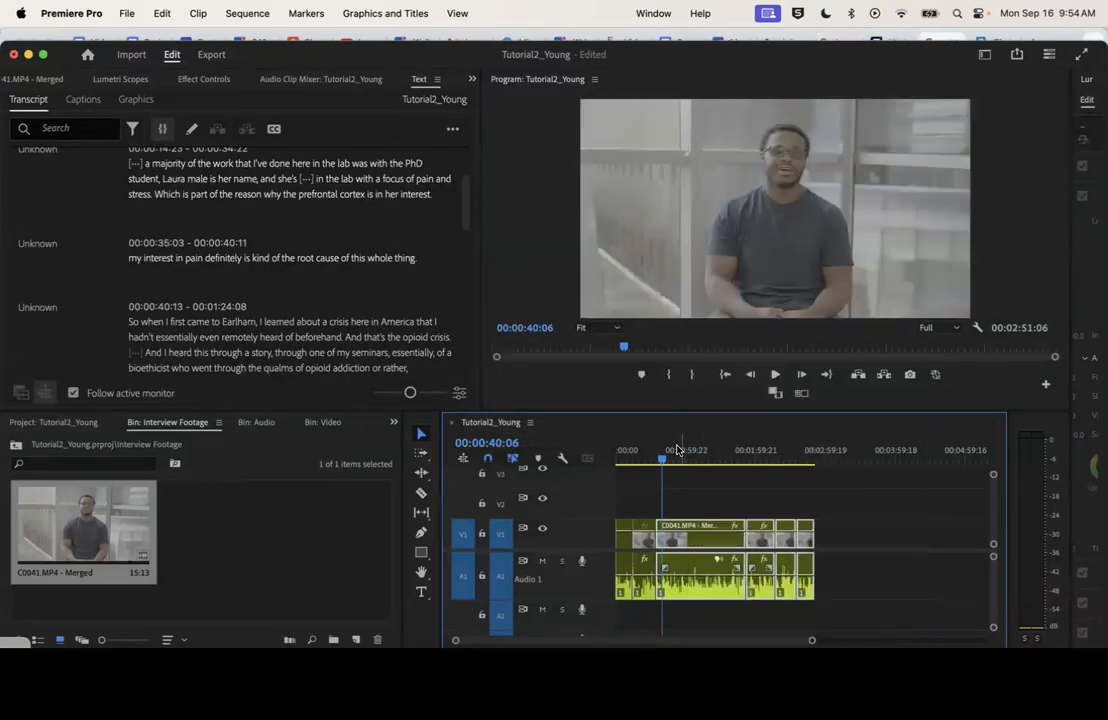
Play the join between the second and third clips around 00:00:35:00 several times to judge its spacing and sound
click(655, 455)
key(space)
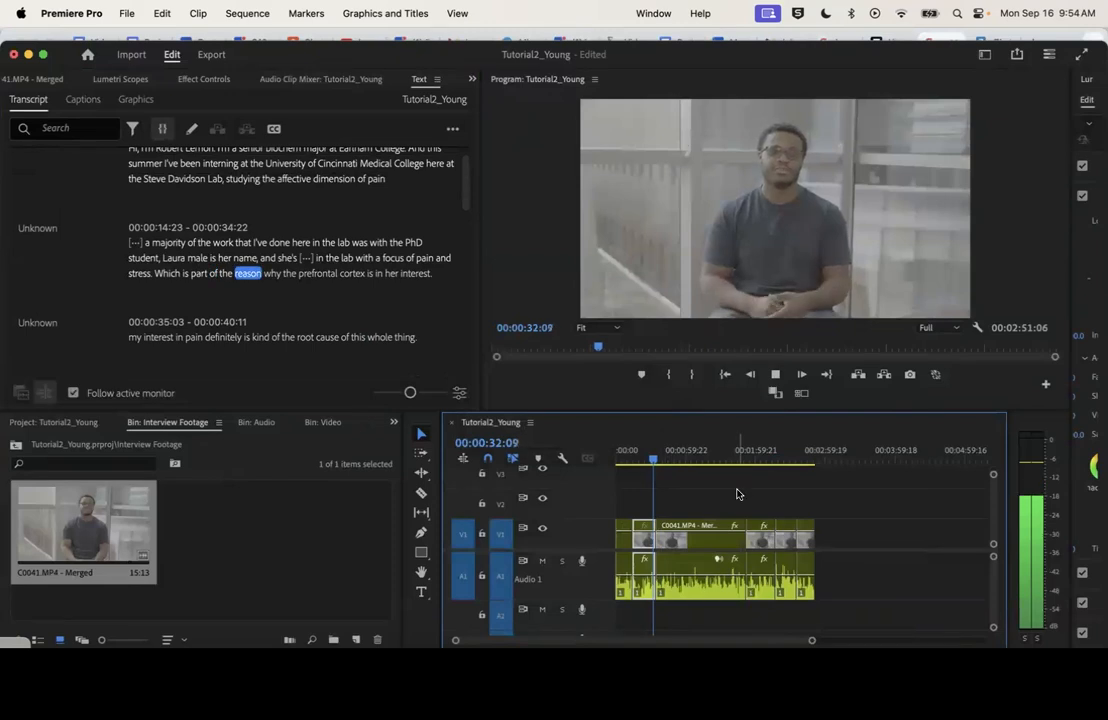
drag(811, 640, 673, 643)
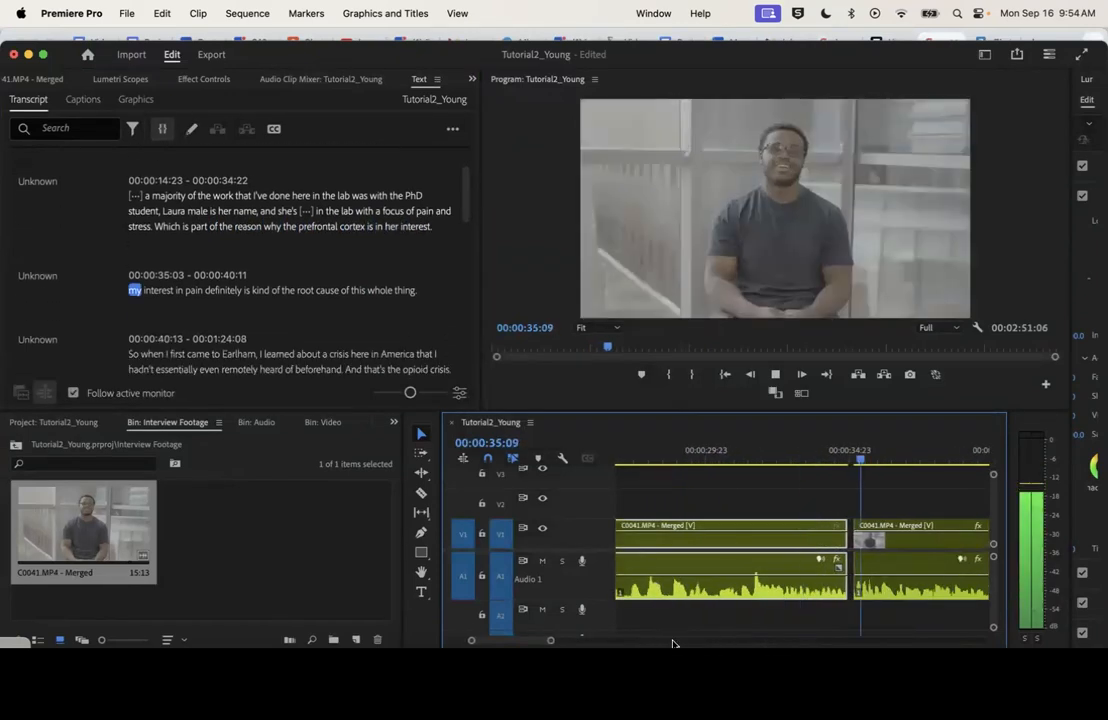
click(824, 452)
key(space)
key(space)
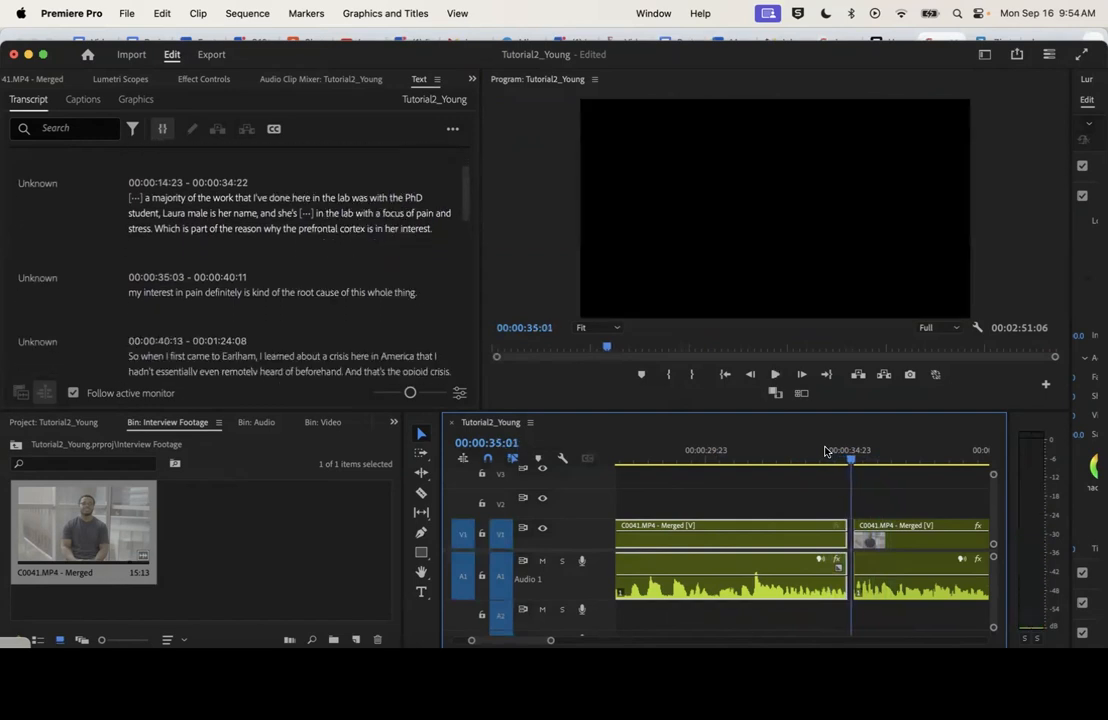
scroll(829, 451, right, 2)
click(788, 452)
key(space)
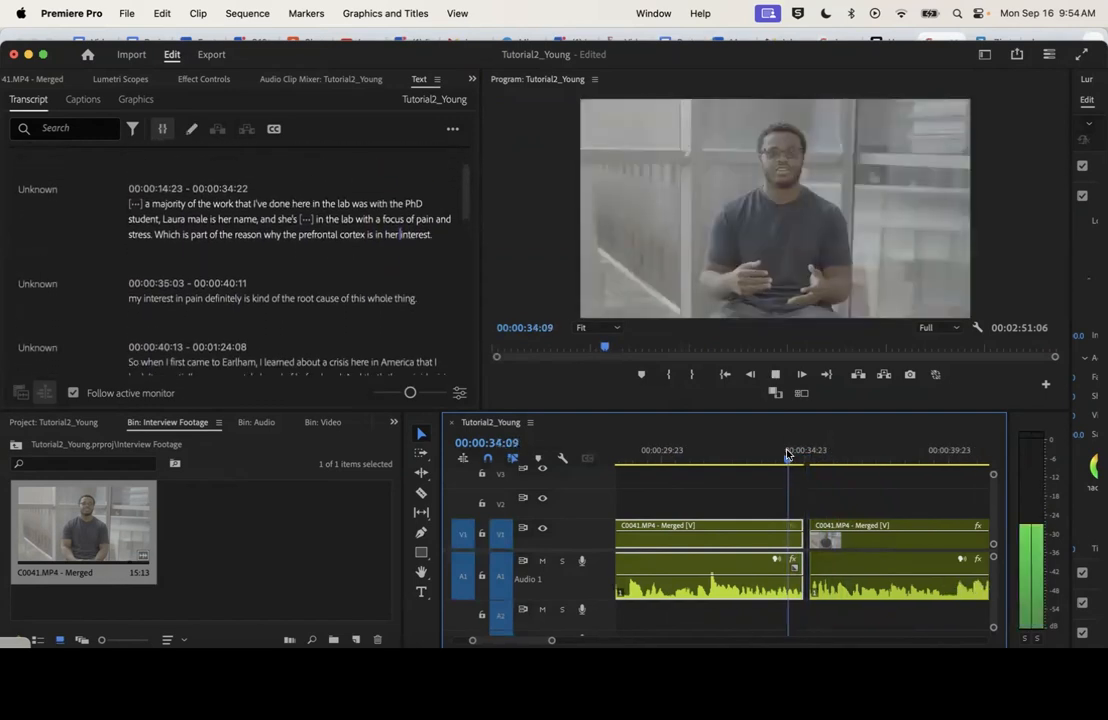
click(787, 455)
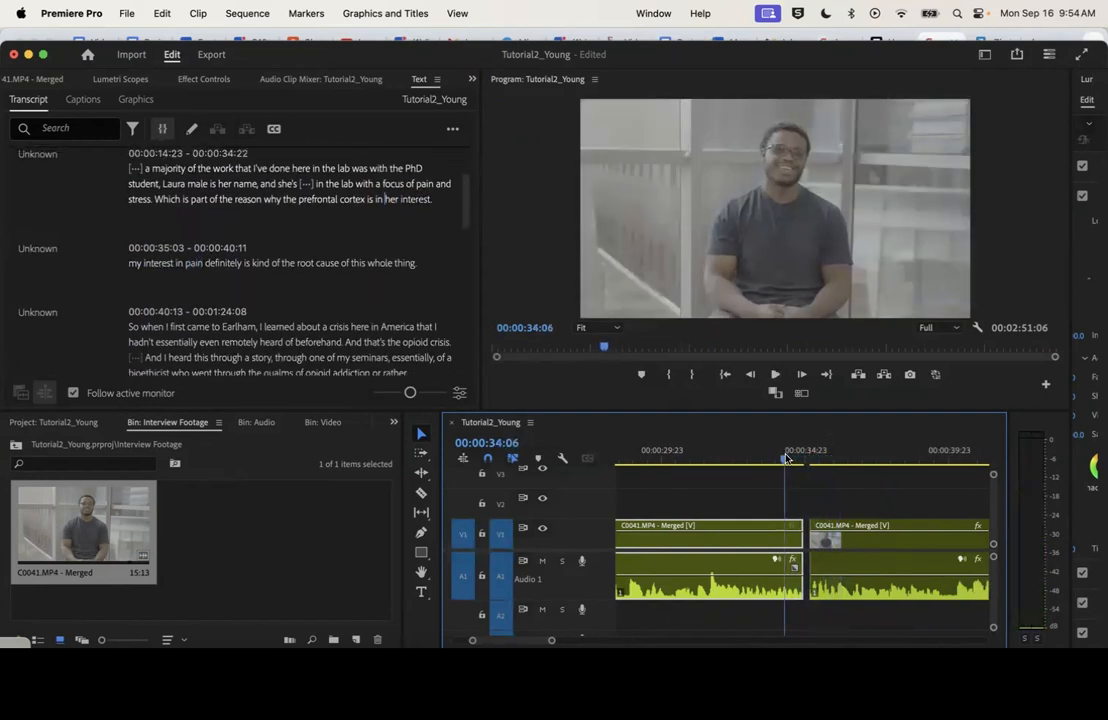
key(space)
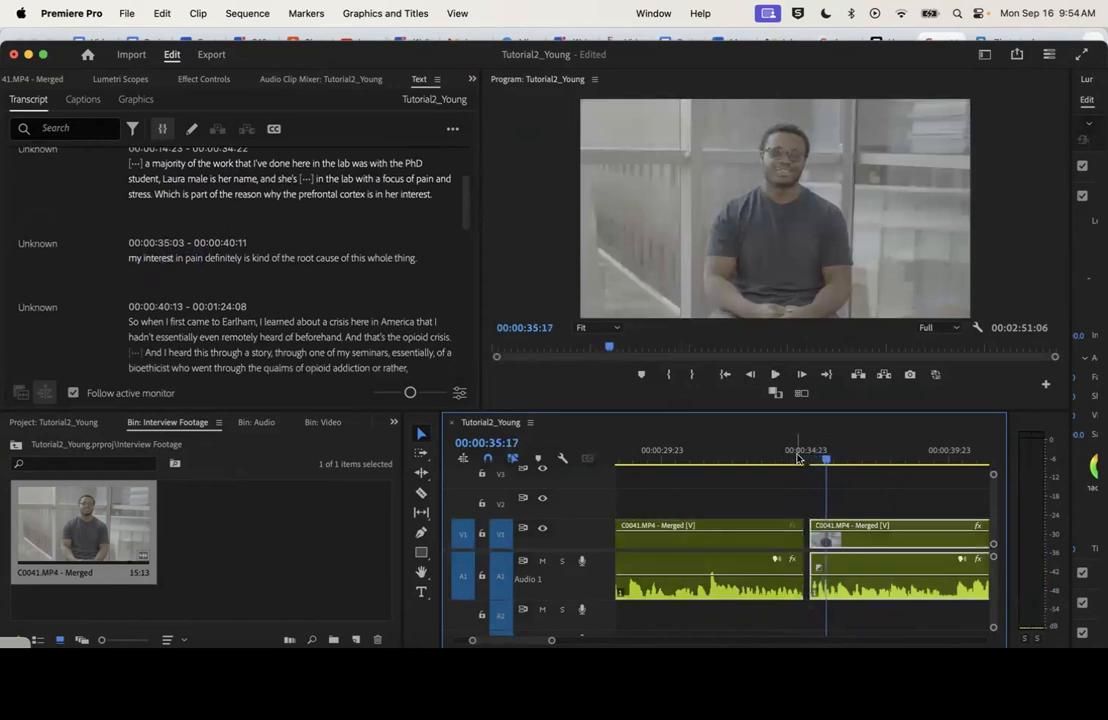
Add a very short audio fade-in at the third clip's start using the default transitions and delete its video Cross Dissolve
right_click(814, 538)
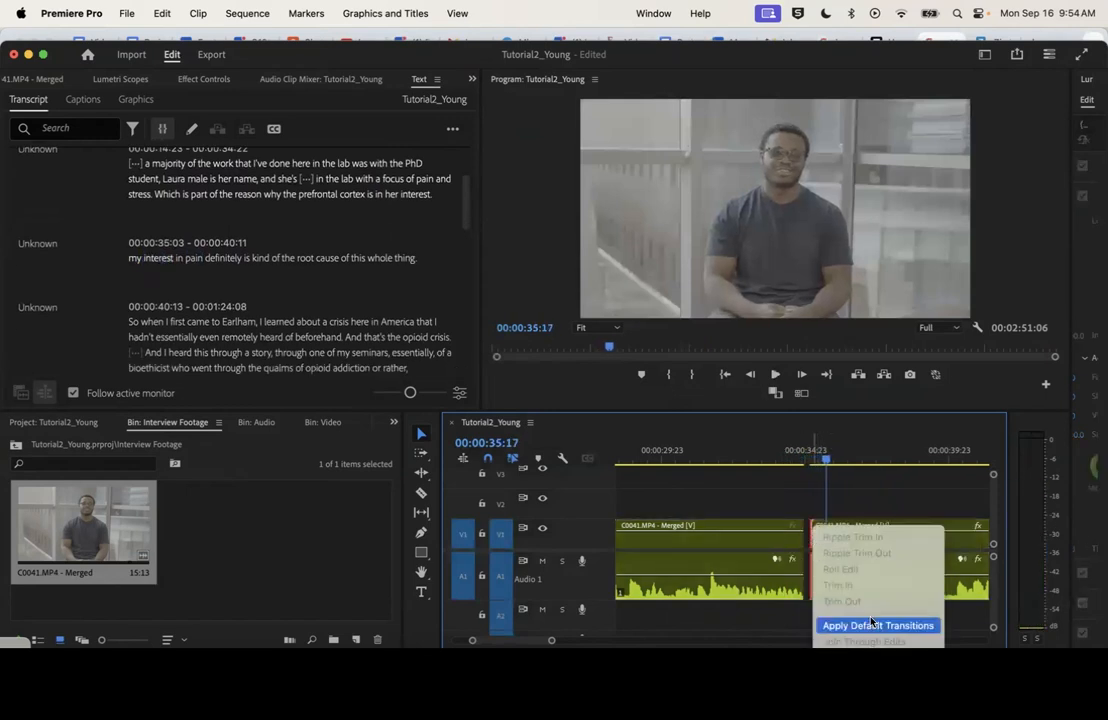
click(870, 623)
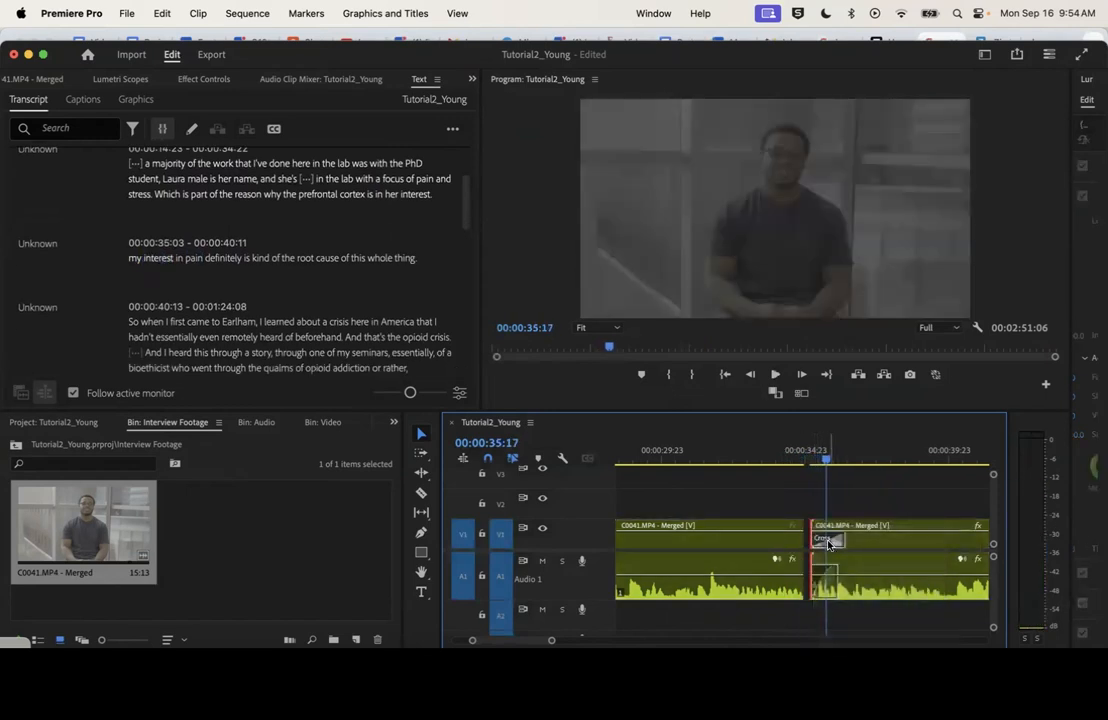
click(828, 544)
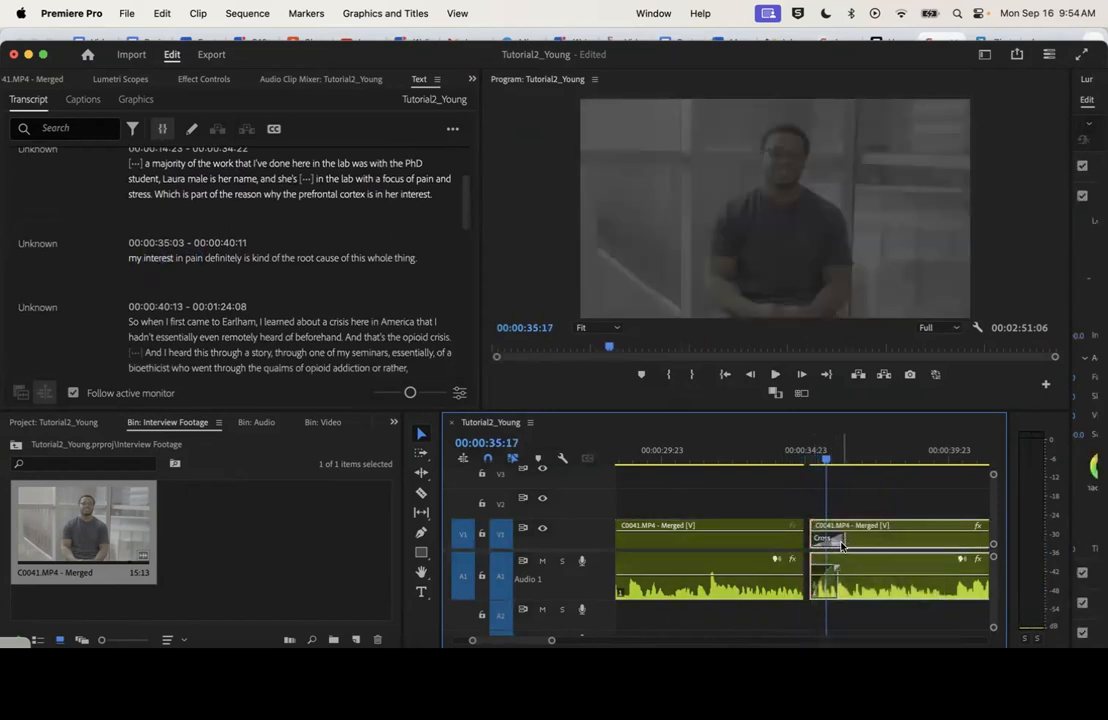
click(837, 542)
key(Delete)
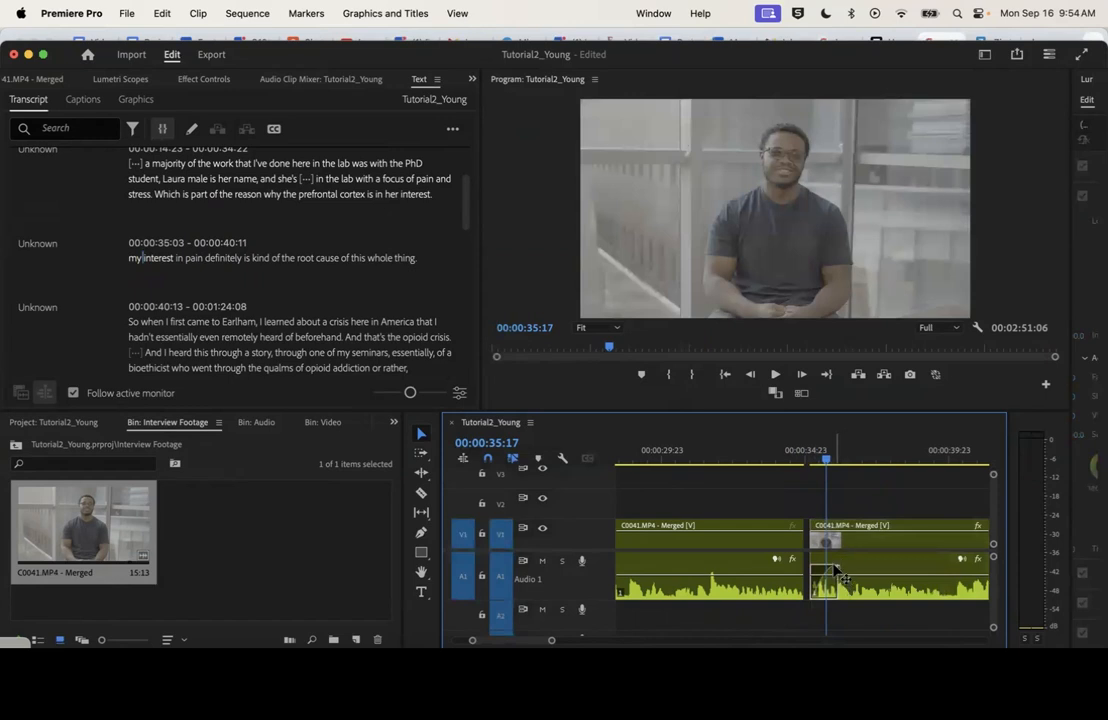
click(815, 575)
key(Delete)
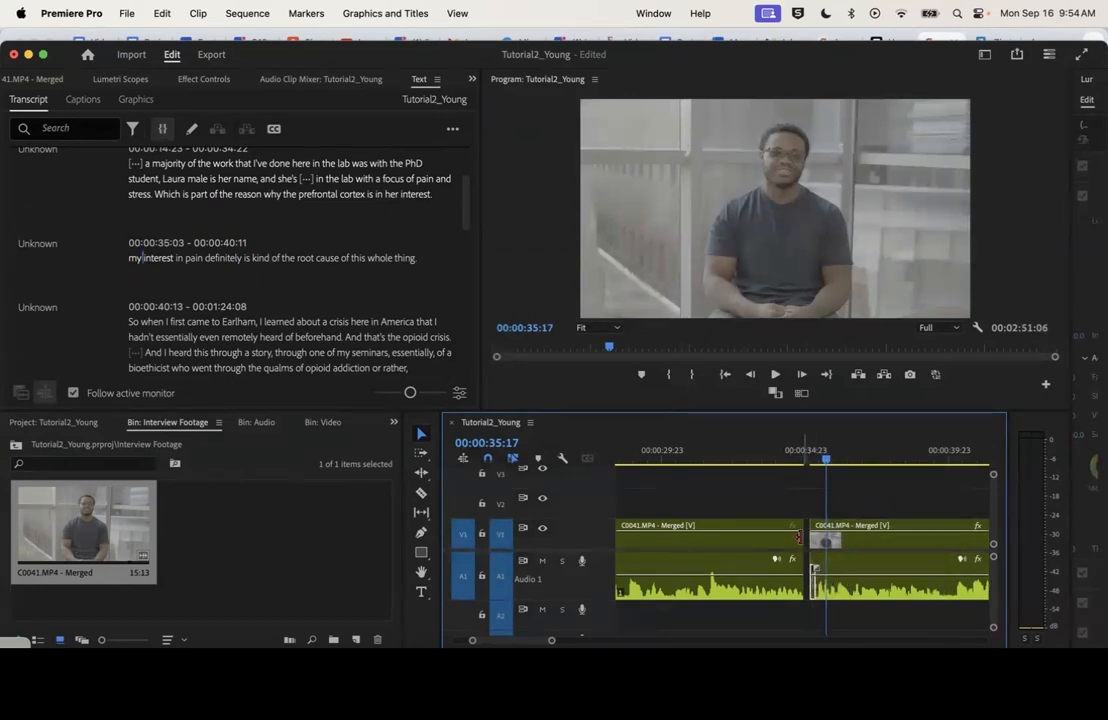
Add a very short audio fade-out at the second clip's end using the default transitions and delete its video Cross Dissolve
right_click(798, 537)
click(852, 621)
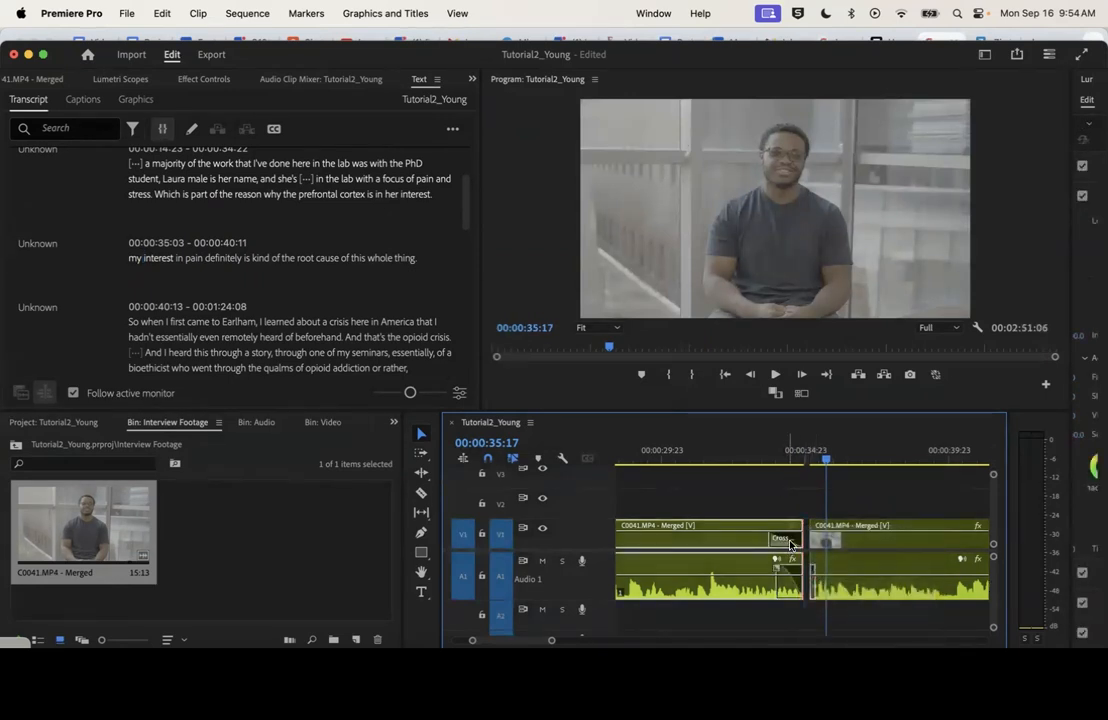
click(788, 540)
key(Delete)
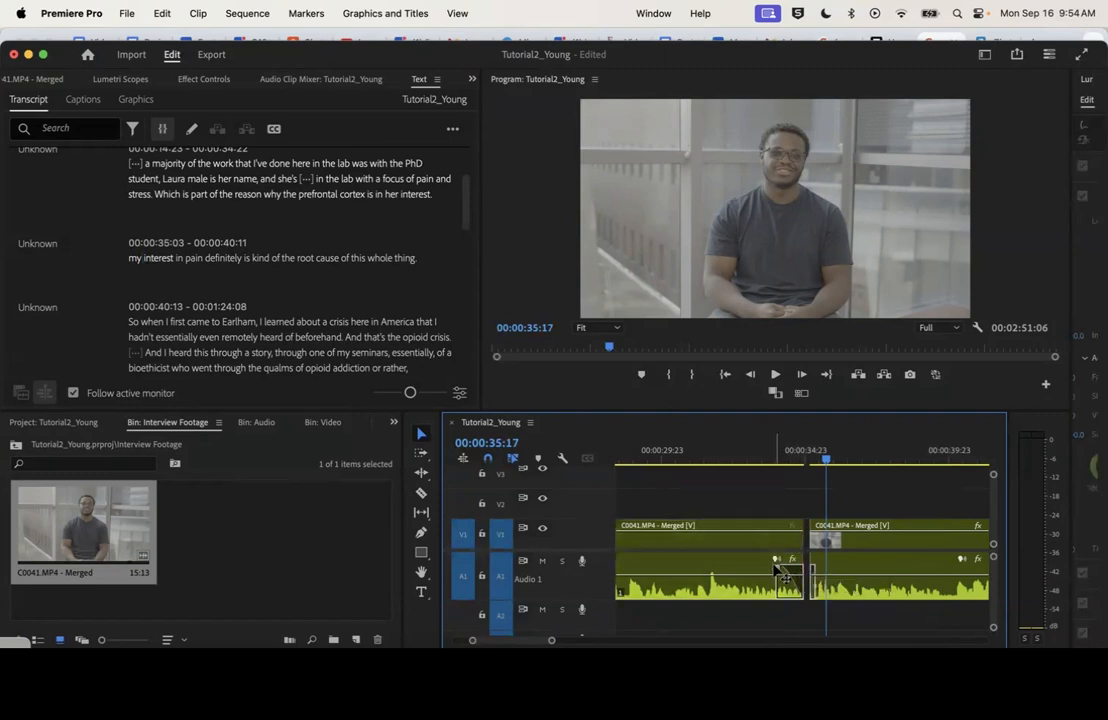
Replay the join between the second and third clips with the audio fades, through 00:00:36:10
click(793, 450)
key(space)
scroll(800, 455, left, 3)
key(space)
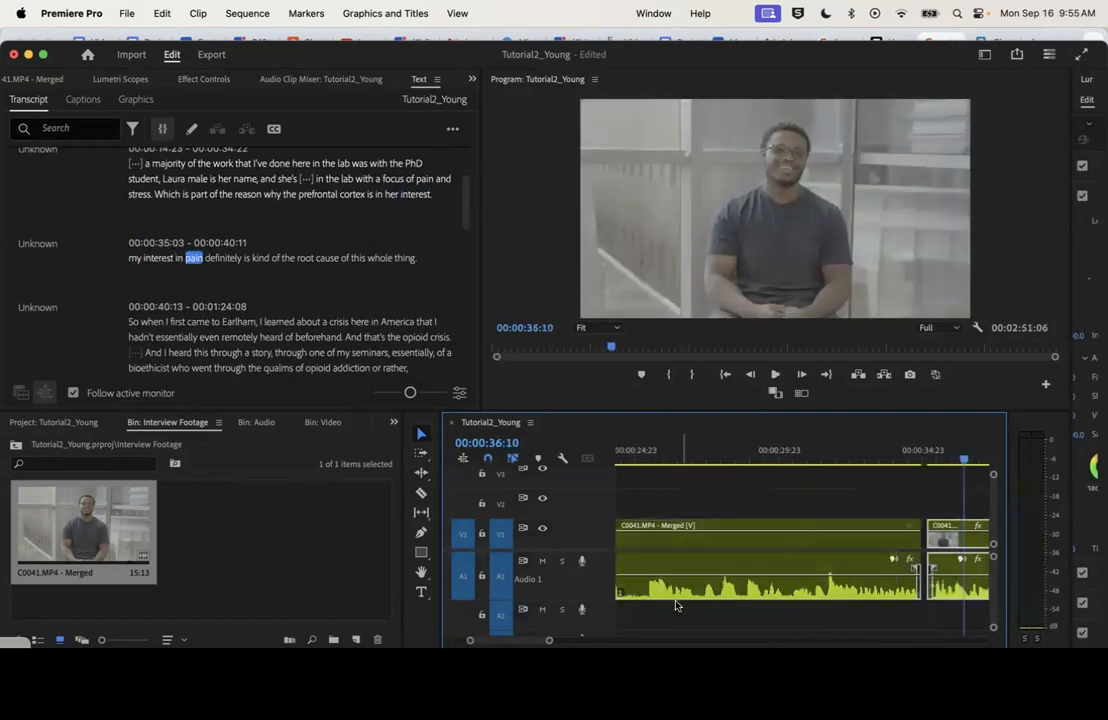
Shift the fourth clip and everything after it later with Track Select Forward so the fourth clip starts at 00:01:52:11
drag(549, 643, 600, 643)
click(873, 451)
scroll(742, 555, right, 3)
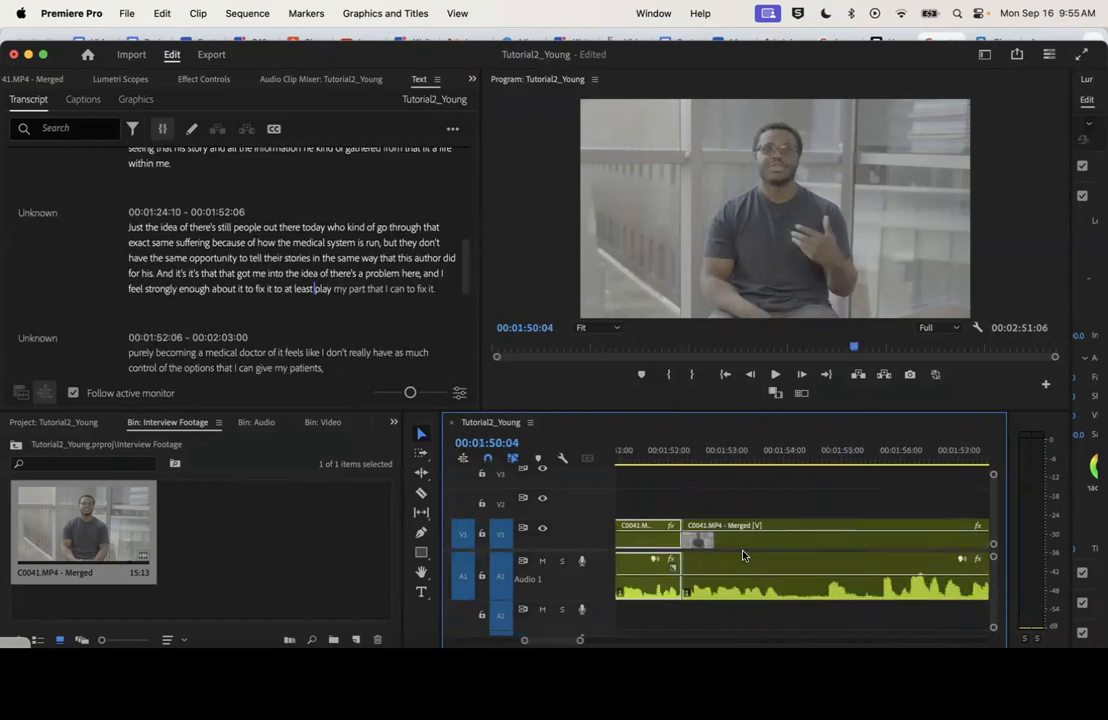
click(420, 454)
drag(719, 544, 734, 546)
click(421, 433)
Play the join between the third and fourth clips repeatedly and listen for the stray "of" following "purely becoming a medical doctor"
mouse_move(581, 641)
mouse_down()
mouse_move(700, 641)
mouse_move(591, 641)
mouse_up()
scroll(671, 586, right, 2)
scroll(672, 586, right, 1)
click(745, 457)
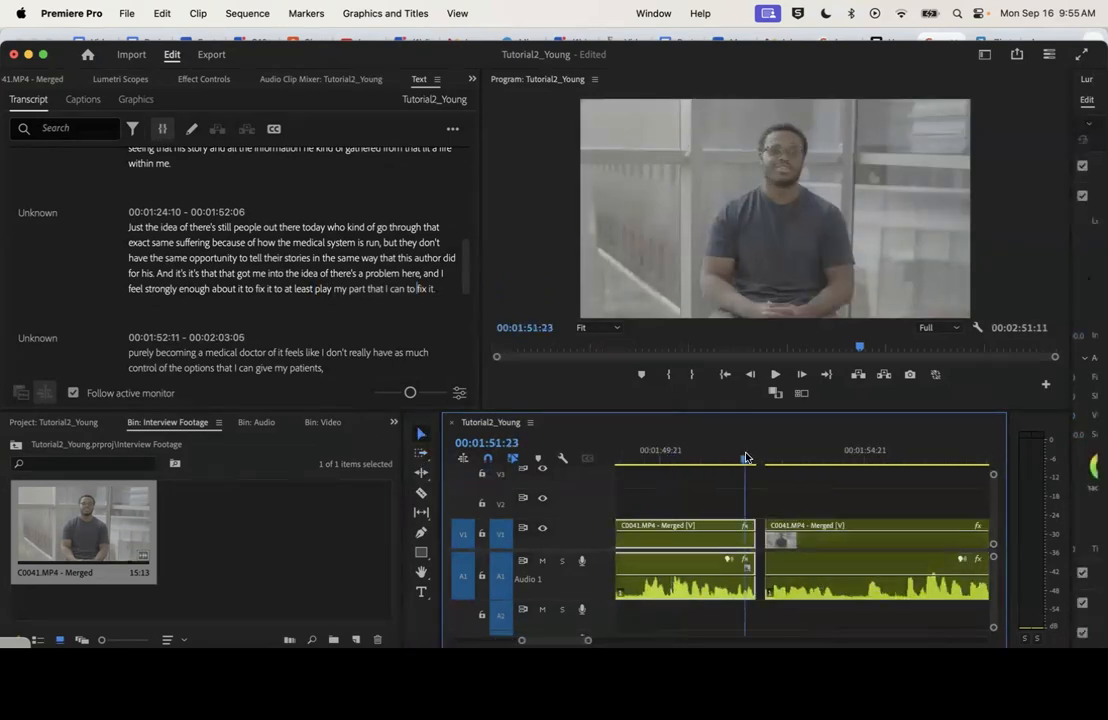
key(space)
click(655, 456)
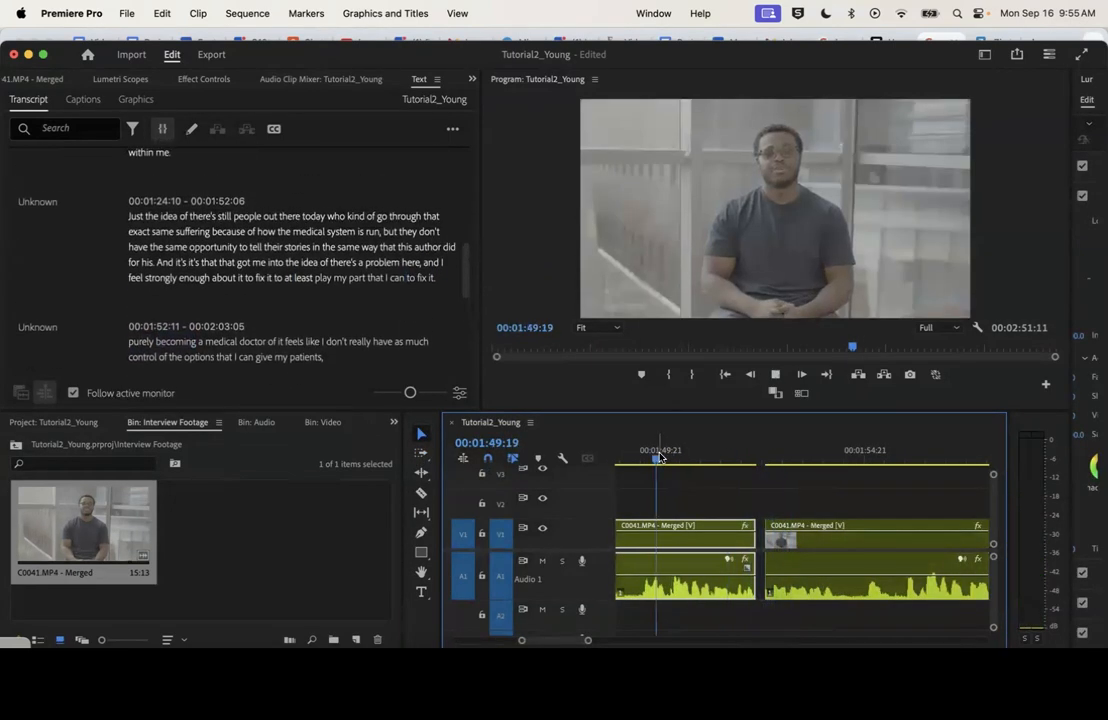
key(space)
click(724, 461)
key(space)
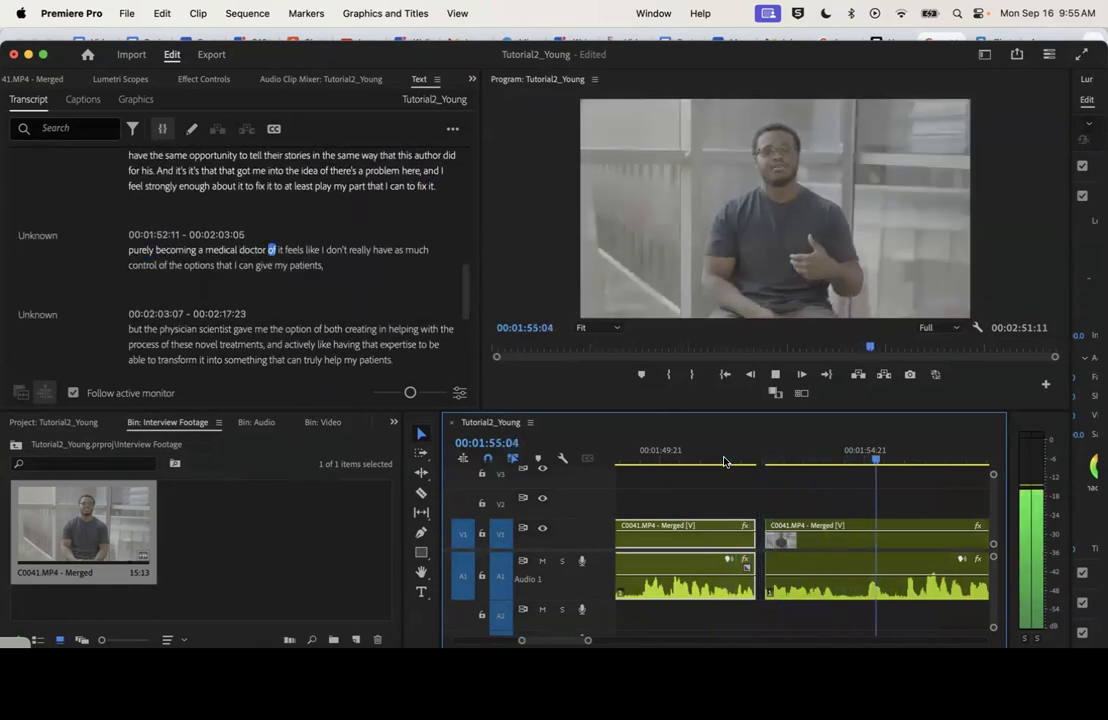
key(space)
Split the fourth clip with the Razor tool at 00:01:55:17 and 00:01:54:12, isolating the stray word "of"
drag(907, 457, 899, 457)
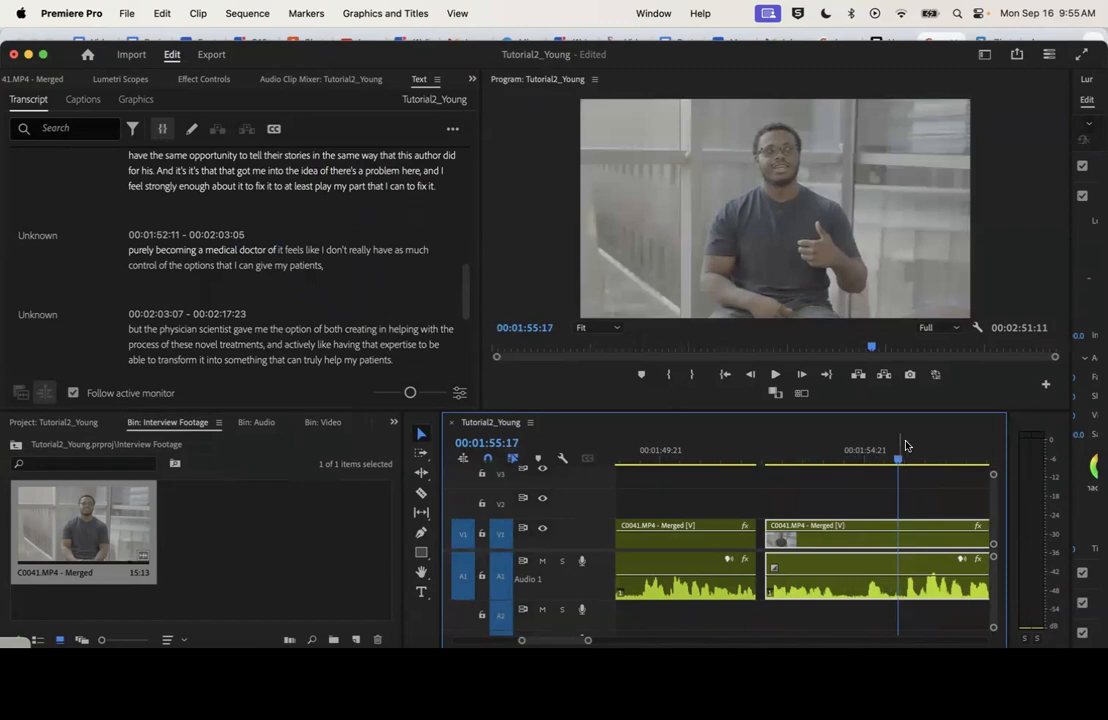
key(c)
click(898, 540)
click(840, 458)
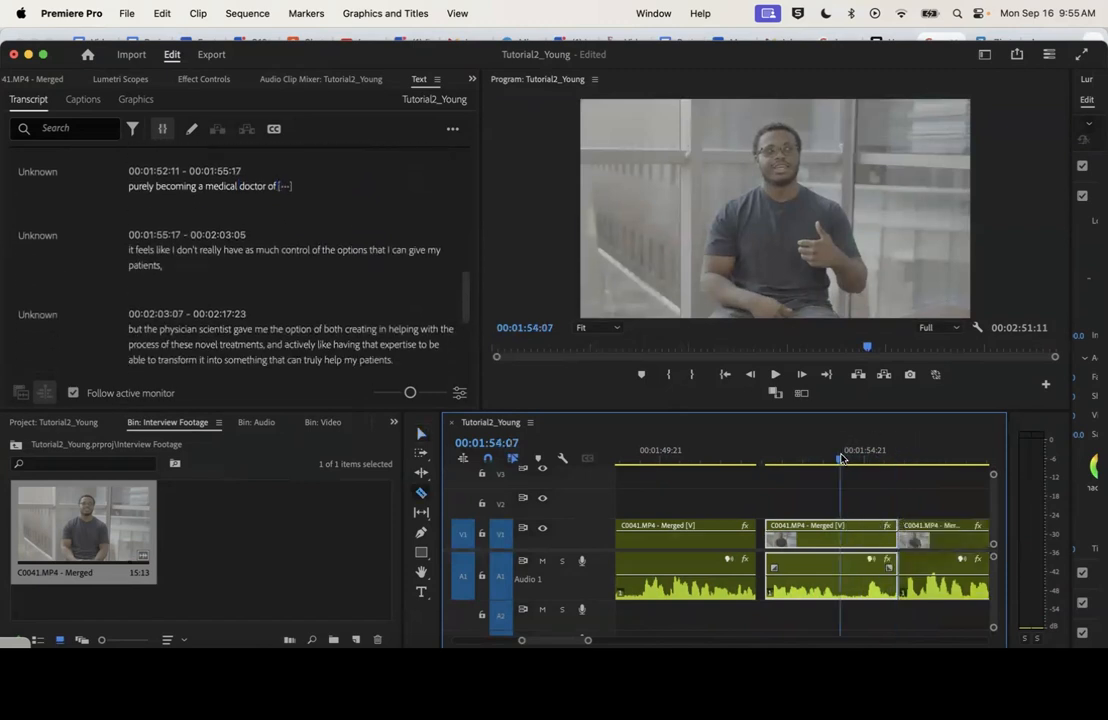
drag(842, 460, 845, 461)
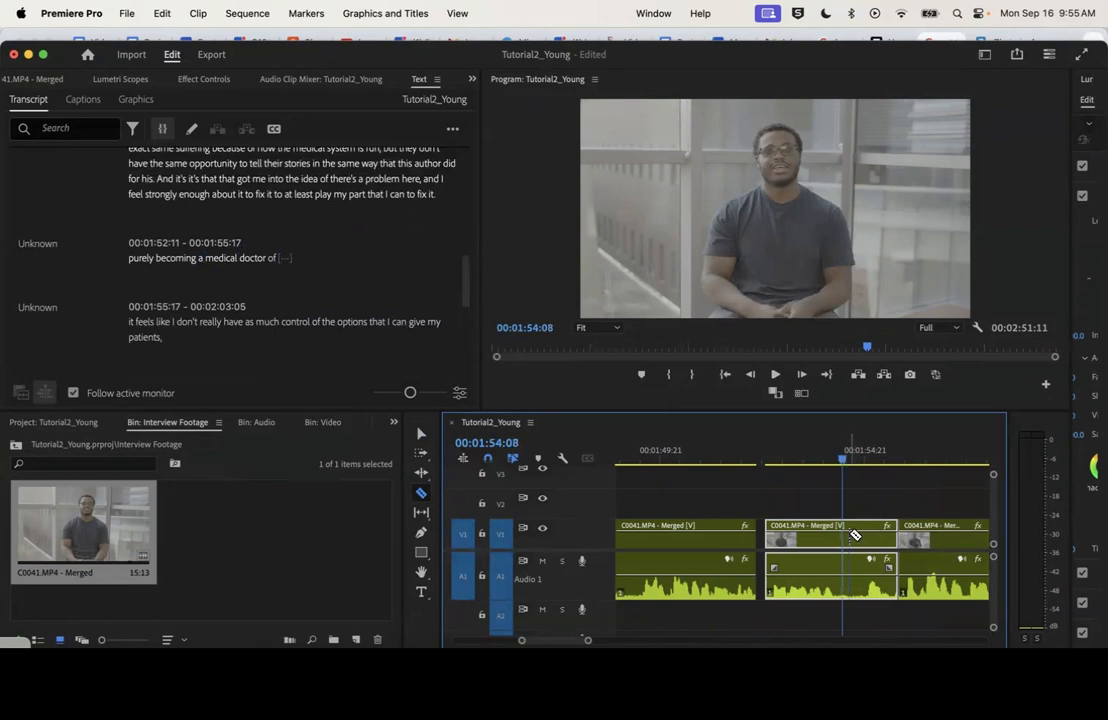
click(848, 535)
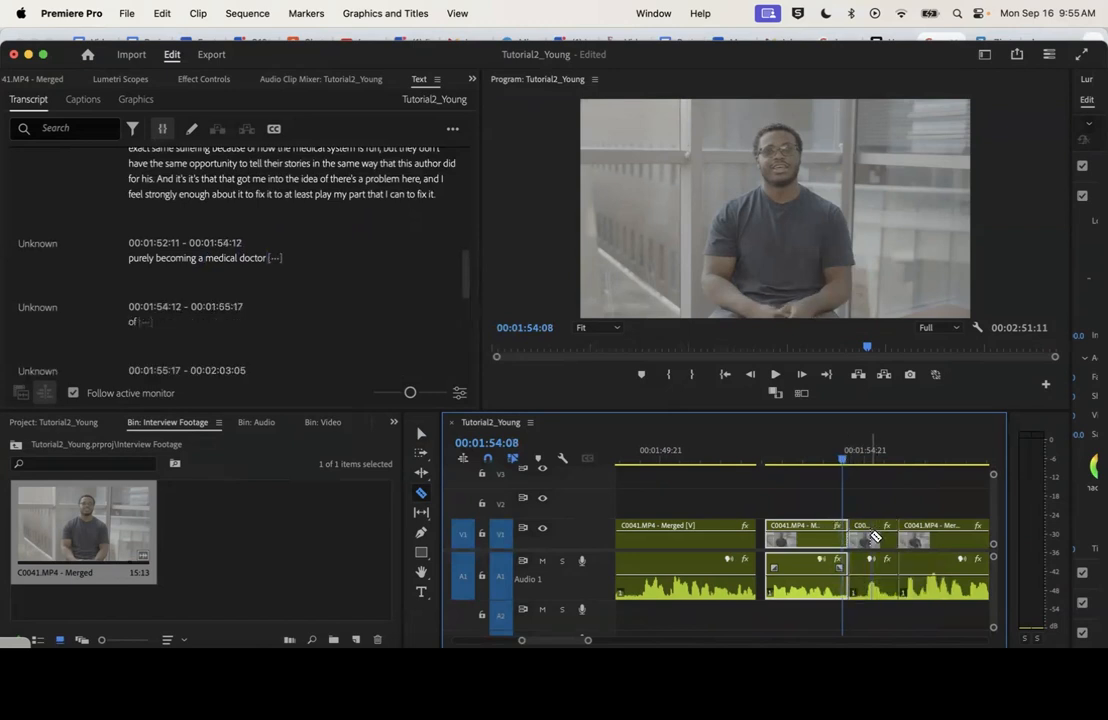
Delete the isolated "of" segment from the timeline and ripple delete the gap it leaves
key(v)
click(875, 538)
key(Delete)
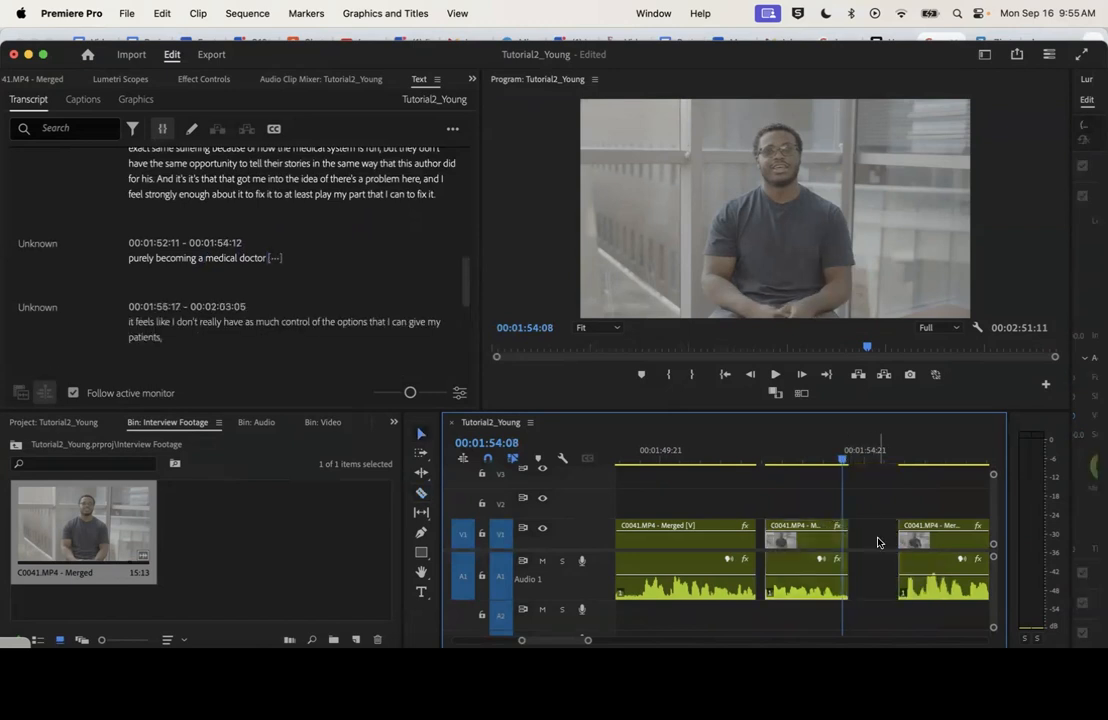
right_click(878, 542)
click(920, 552)
Replay the new cut at 00:01:54:12 and the gap between the third and fourth clips to check the flow
click(820, 458)
key(space)
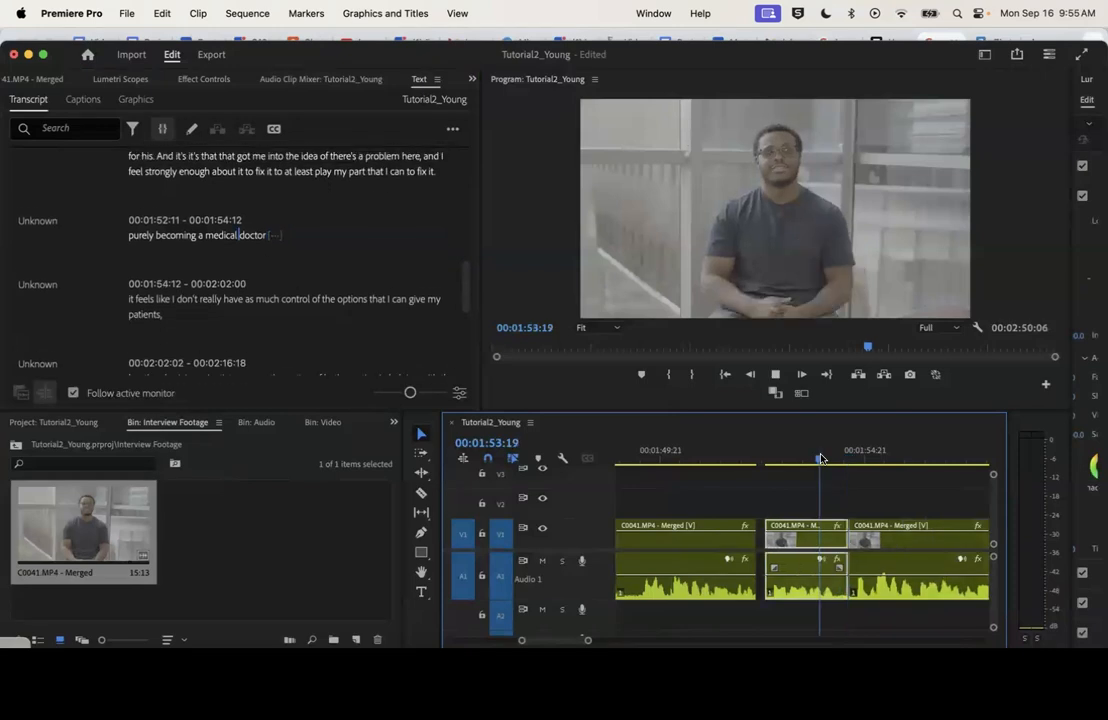
key(space)
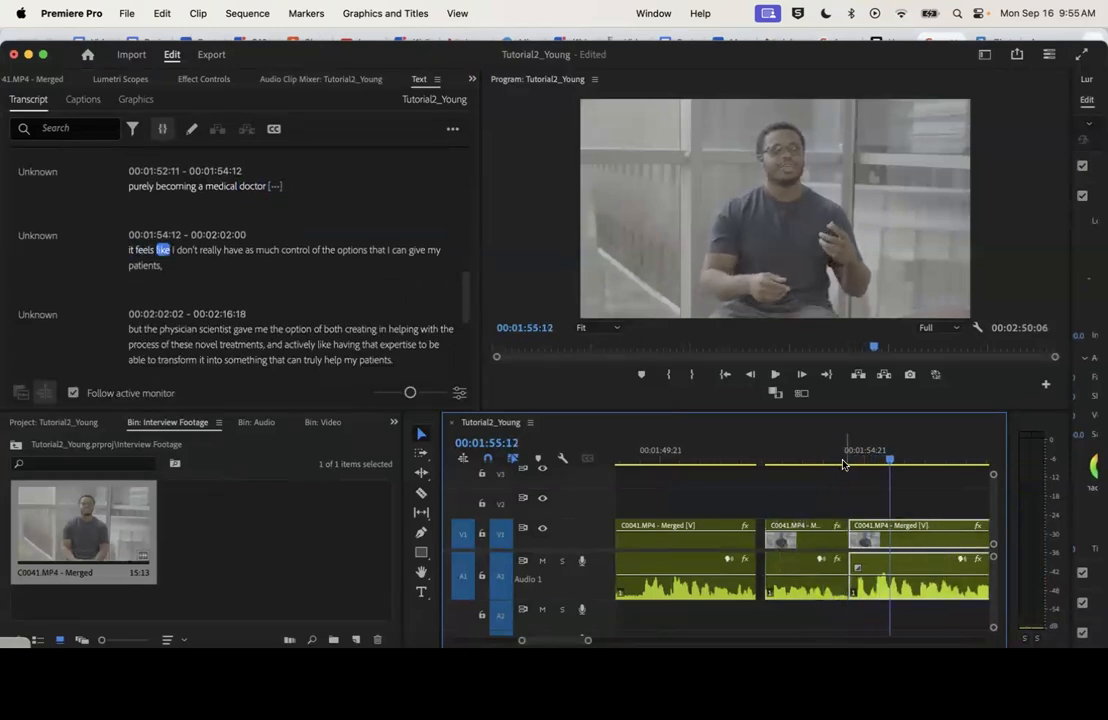
click(798, 460)
key(space)
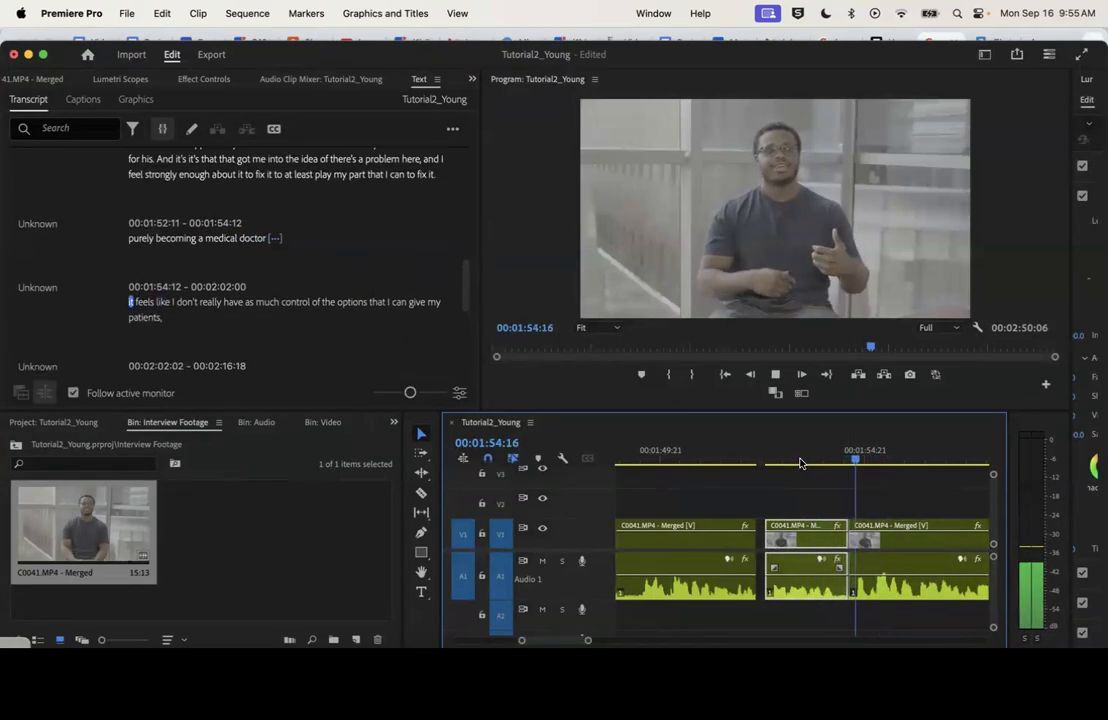
key(space)
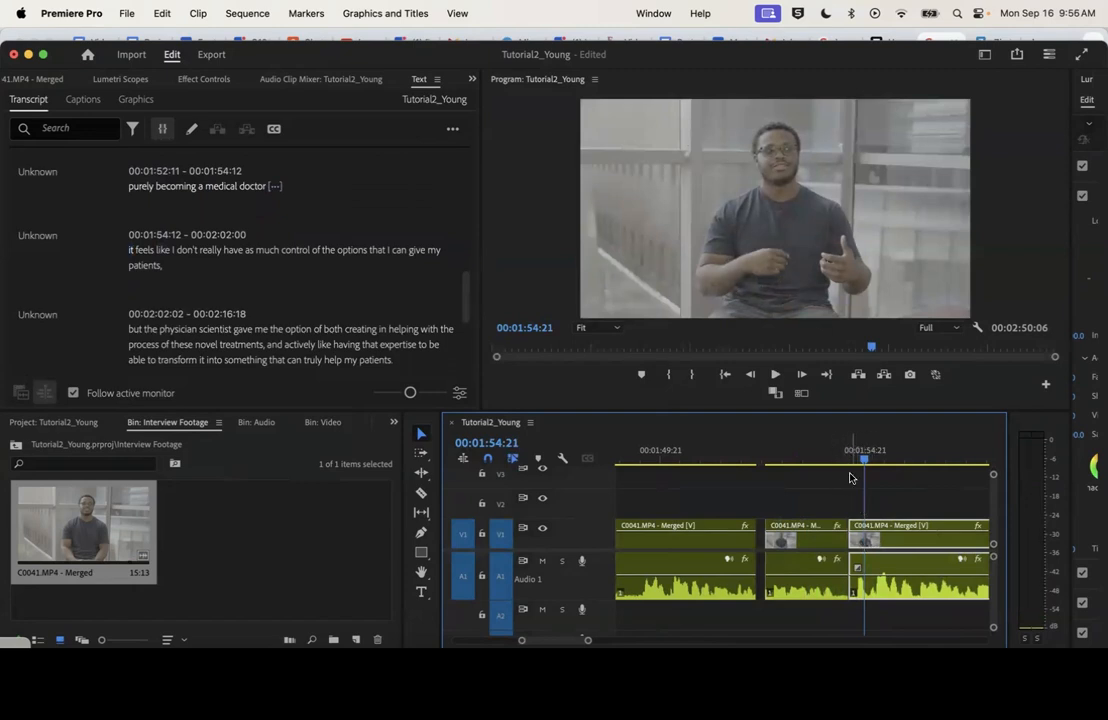
click(757, 459)
key(space)
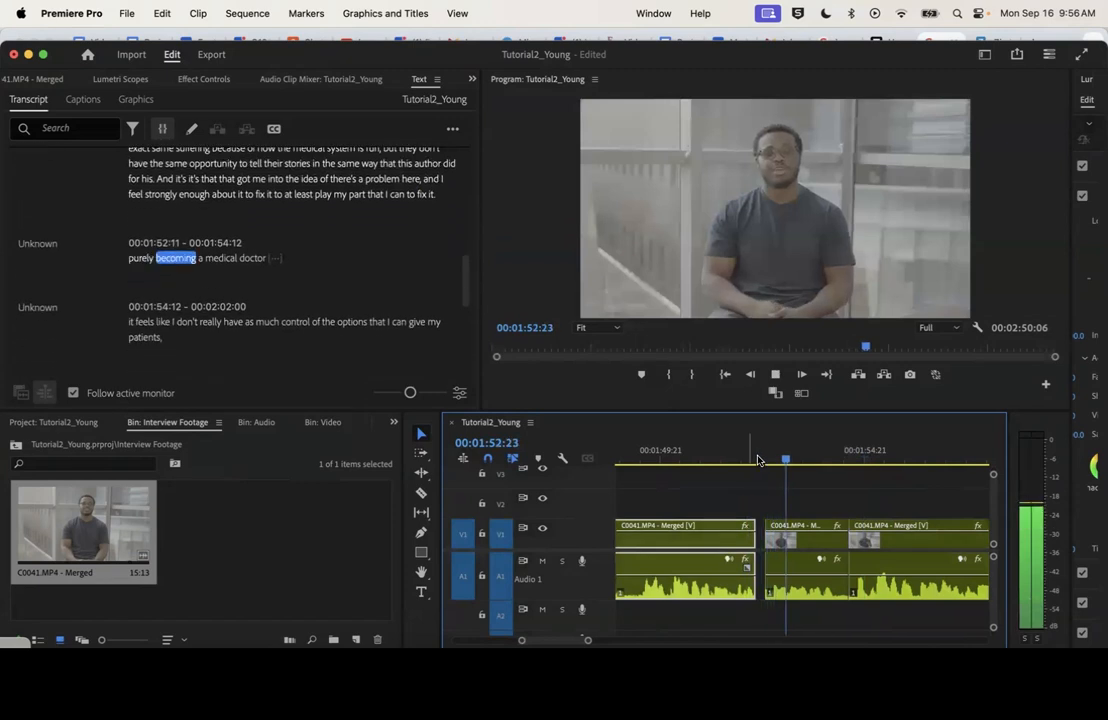
click(732, 460)
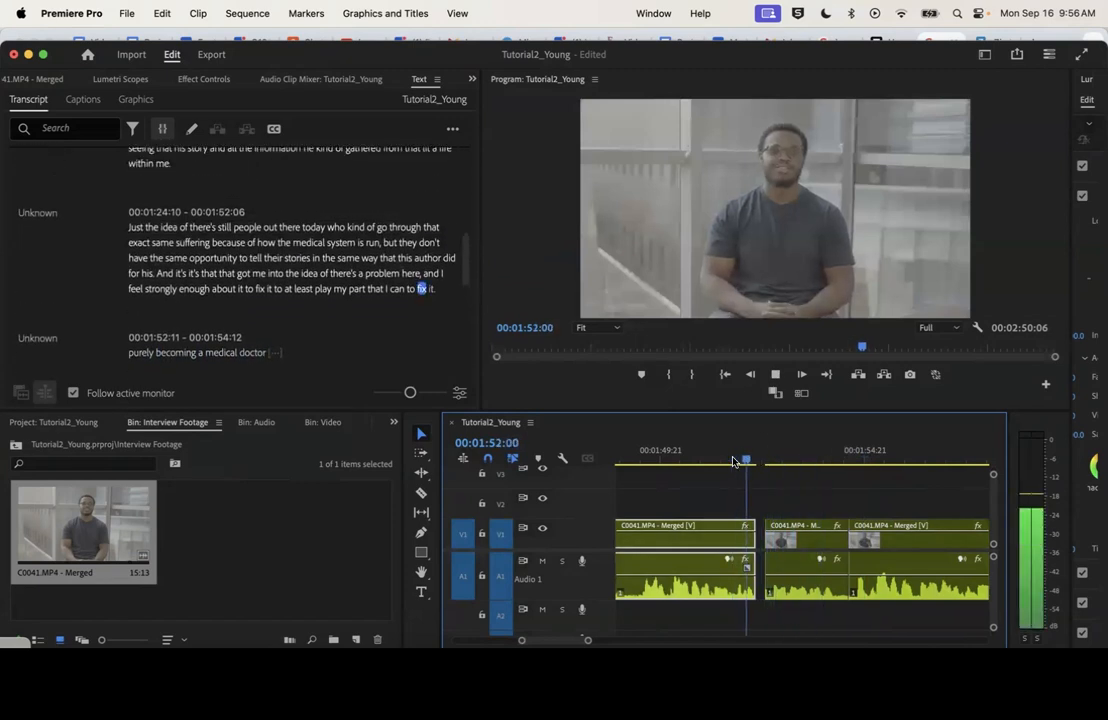
key(space)
Add very short audio fades at the third clip's end and fourth clip's start using the default transitions, without video Cross Dissolves
click(753, 461)
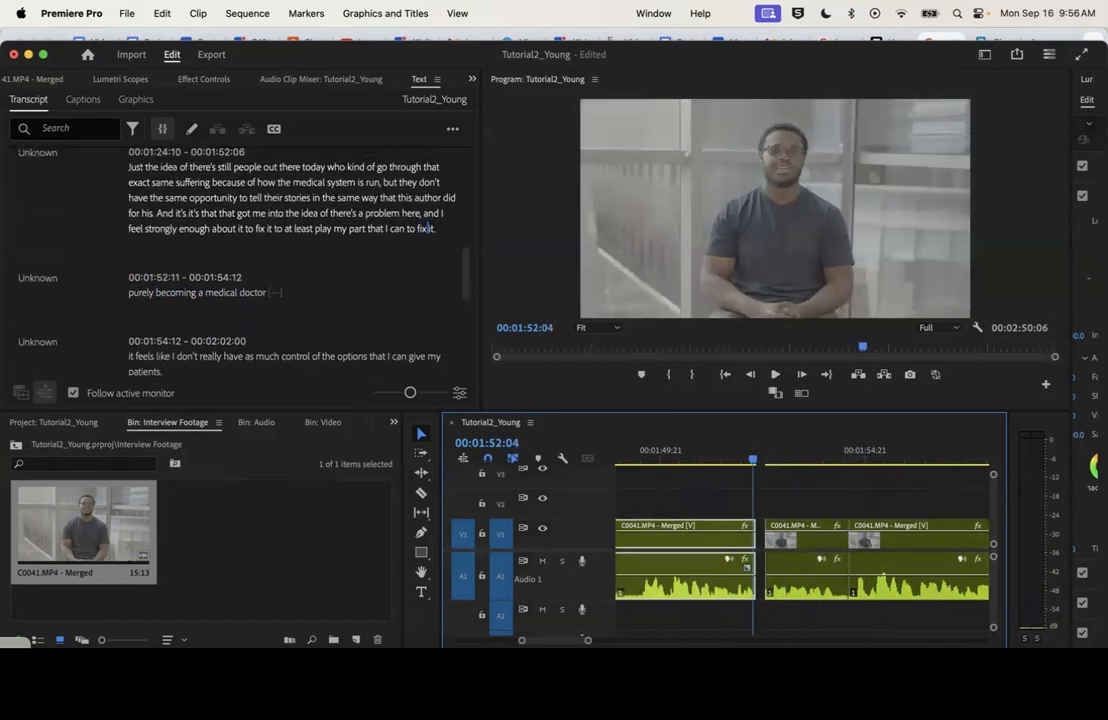
drag(587, 641, 566, 645)
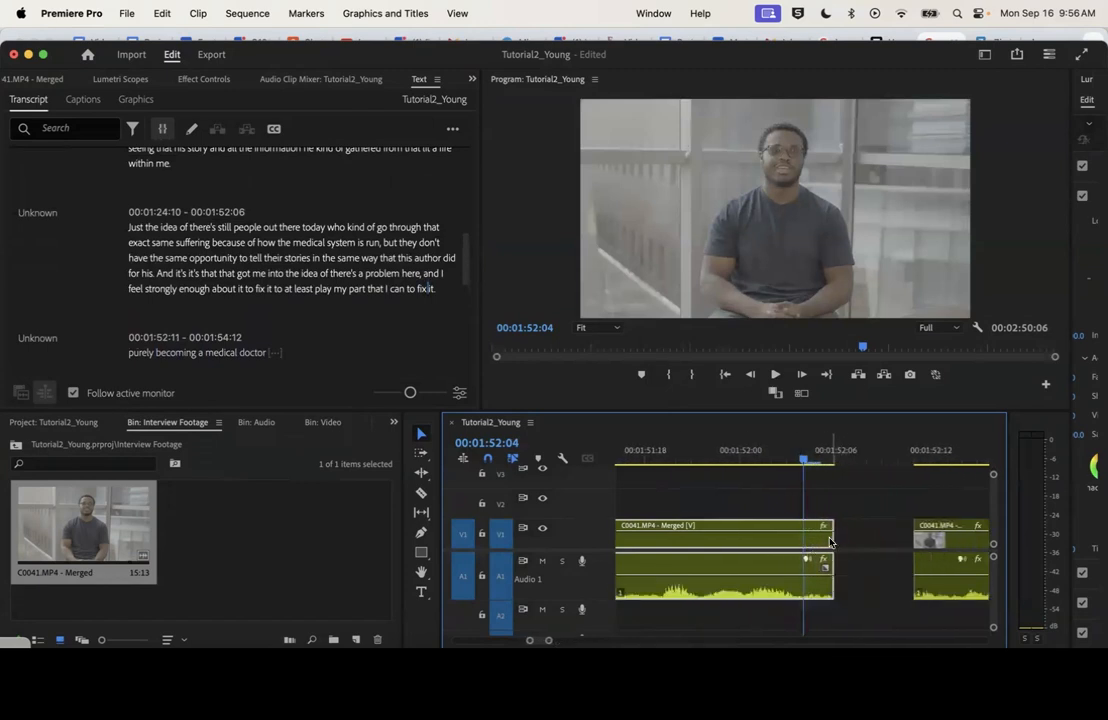
right_click(831, 540)
click(888, 624)
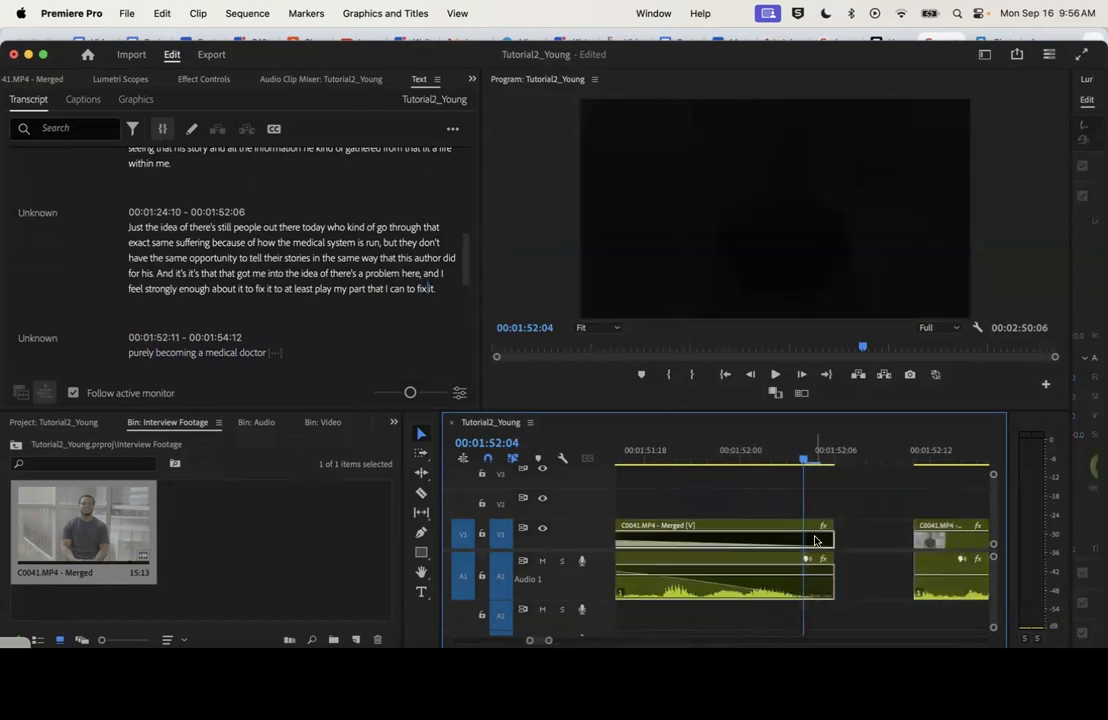
click(819, 540)
key(Delete)
scroll(829, 537, left, 5)
drag(693, 580, 898, 583)
scroll(823, 574, right, 10)
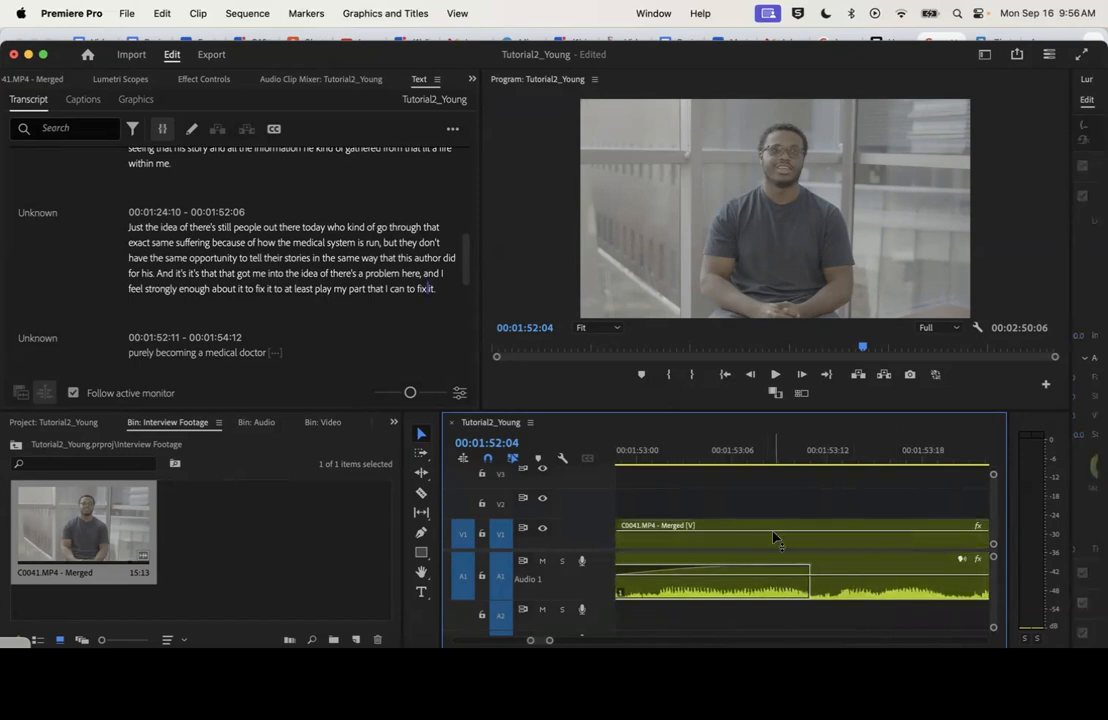
Play the faded join into the fourth clip, and the cut around 00:02:16:18
key(space)
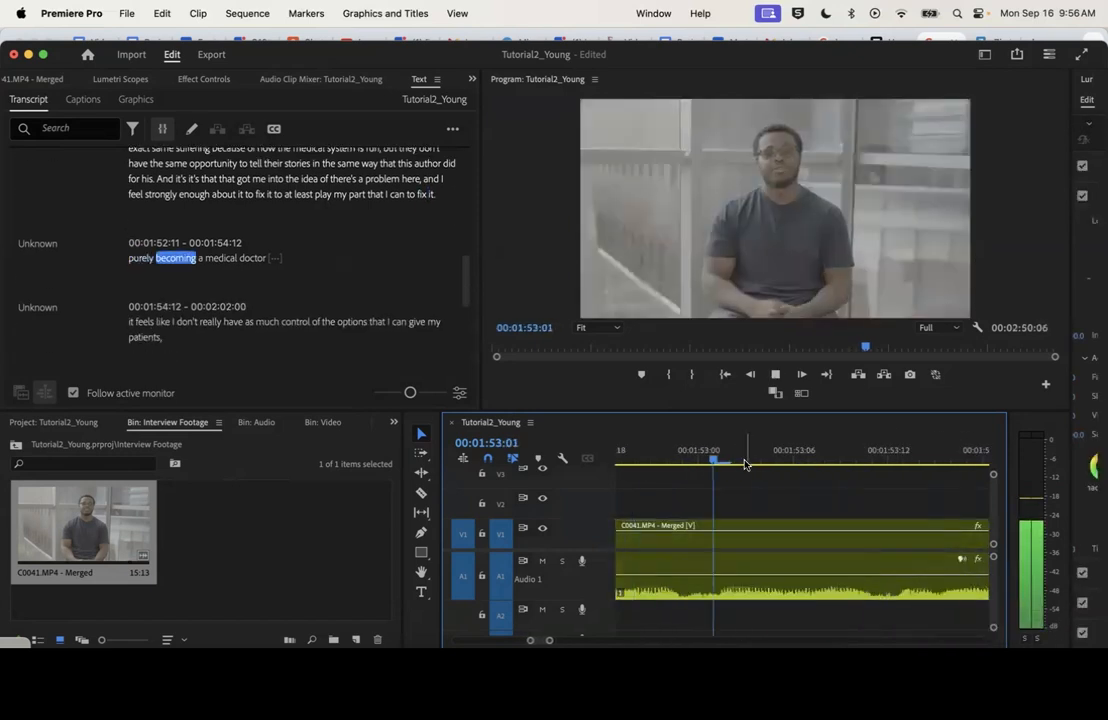
key(minus)
key(minus)
key(minus)
key(minus)
key(minus)
key(minus)
key(minus)
click(867, 459)
key(space)
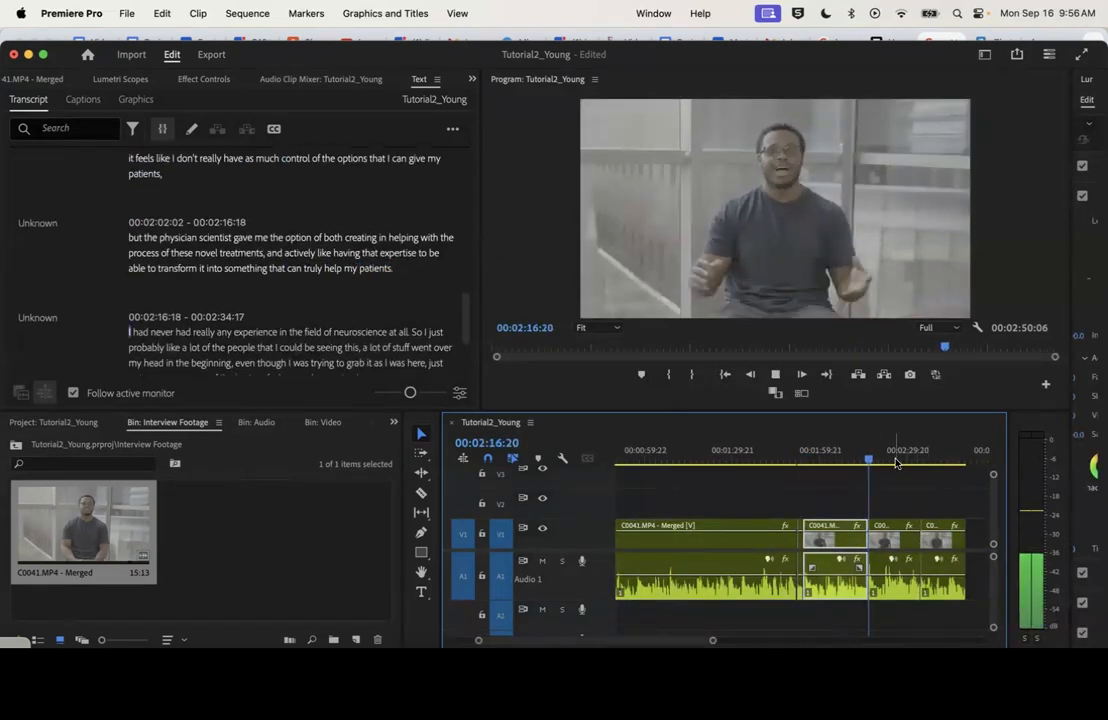
Play the join leading into the last clip of the sequence to judge its spacing
click(918, 462)
click(868, 460)
click(919, 461)
key(space)
drag(713, 640, 635, 642)
click(745, 458)
key(space)
key(space)
Move the last clip slightly later so its passage "part of the reason" starts at 00:02:35:07
drag(803, 530, 816, 530)
key(equal)
key(equal)
key(equal)
click(757, 458)
drag(739, 535, 757, 535)
click(640, 458)
click(827, 458)
Return the playhead to the start of the sequence and display the entire edit in the timeline
drag(592, 641, 750, 643)
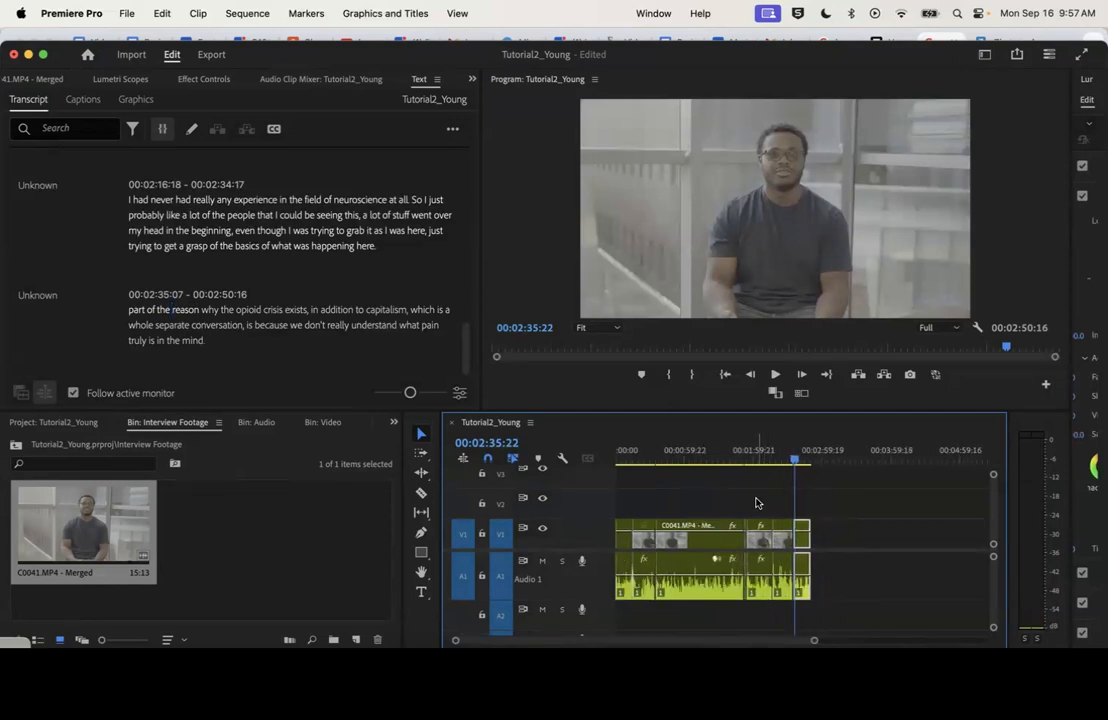
key(Home)
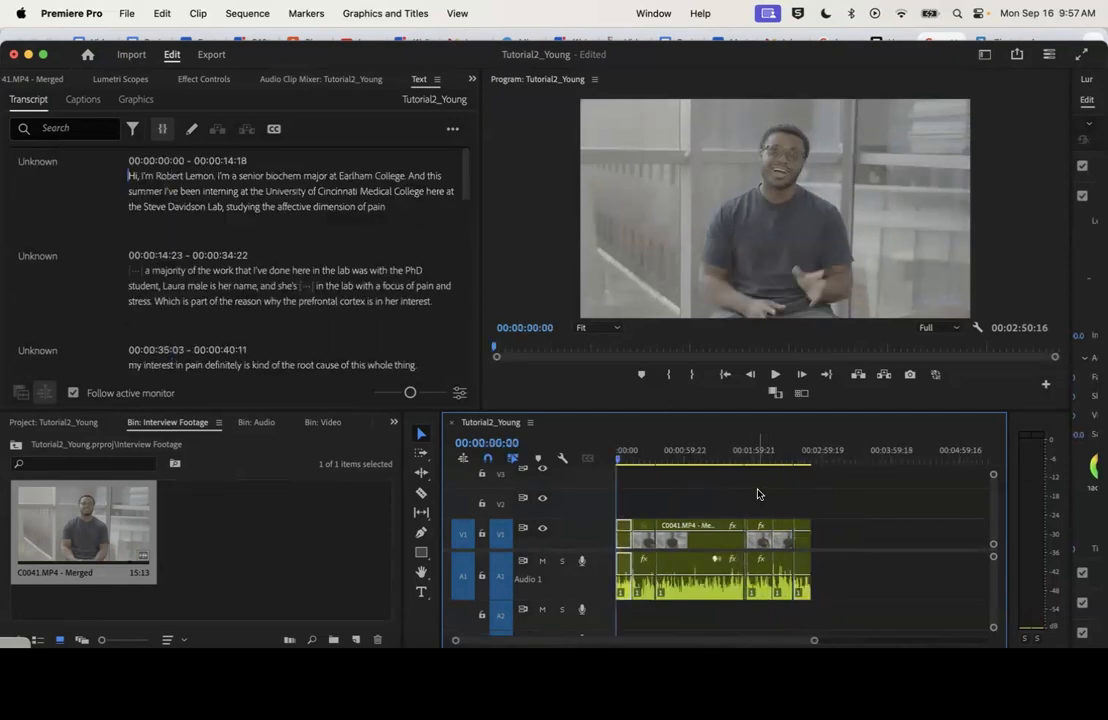
drag(815, 643, 777, 641)
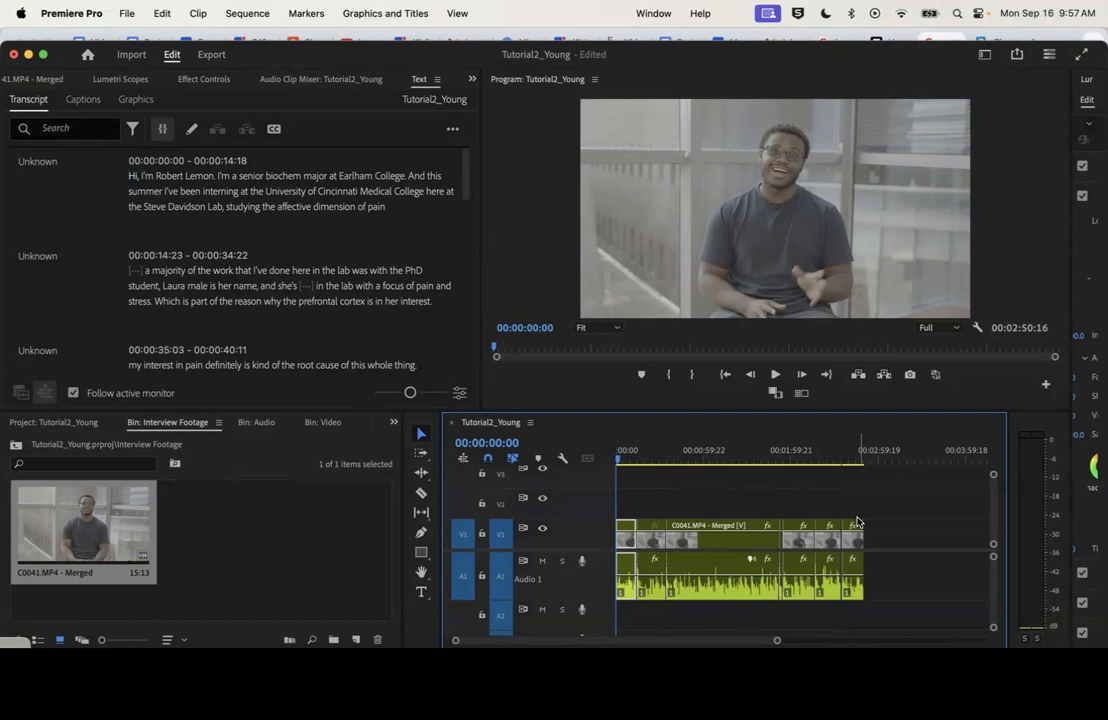
Open the project's Video bin and load the lab clip C0042.MP4 for preview
drag(644, 457, 833, 457)
drag(624, 450, 615, 460)
click(53, 424)
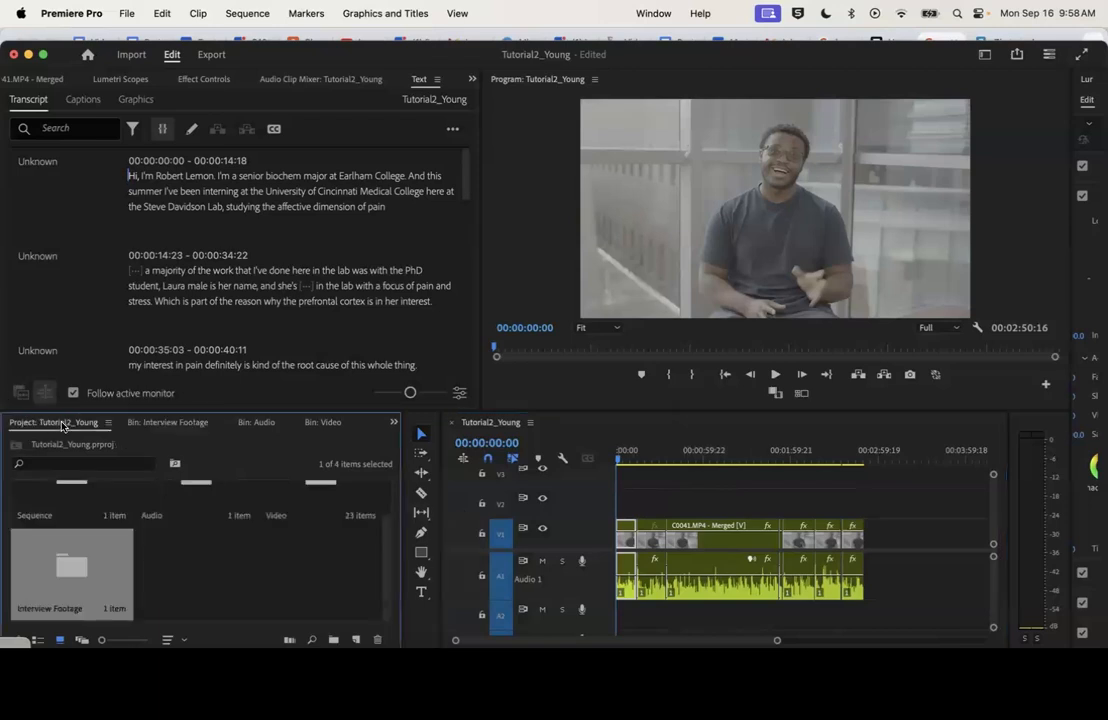
click(337, 503)
double_click(337, 503)
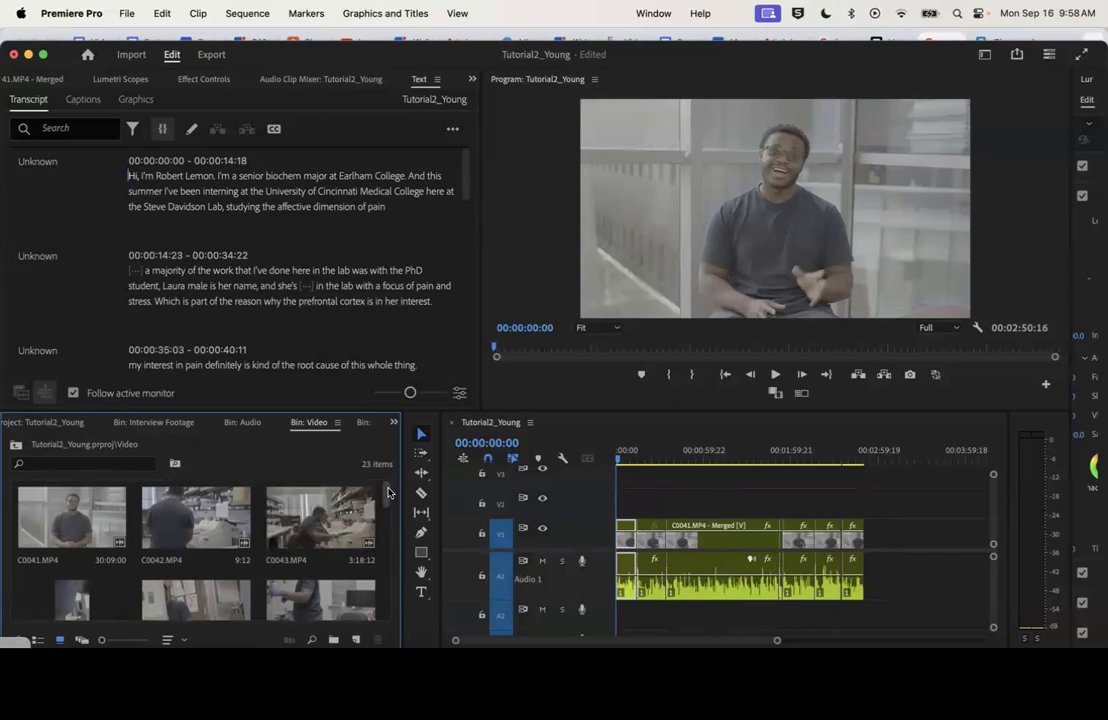
double_click(195, 517)
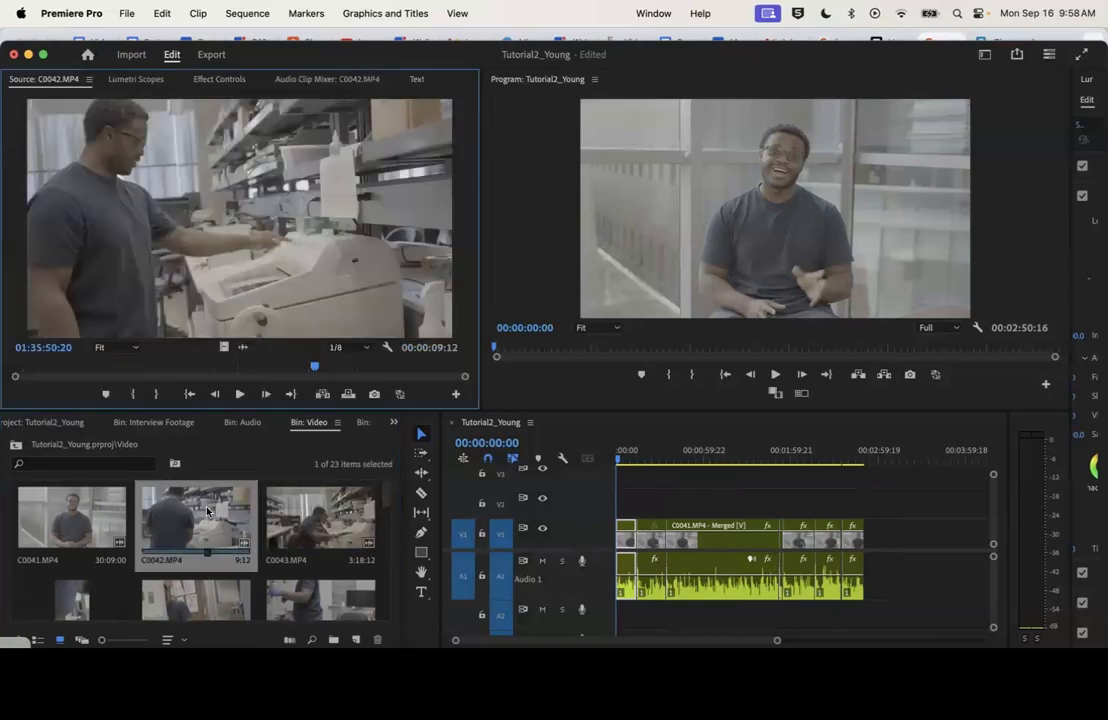
Preview C0042.MP4 and mark In and Out points around a 00:00:03:15 excerpt ending at 01:35:51:21
click(33, 370)
key(space)
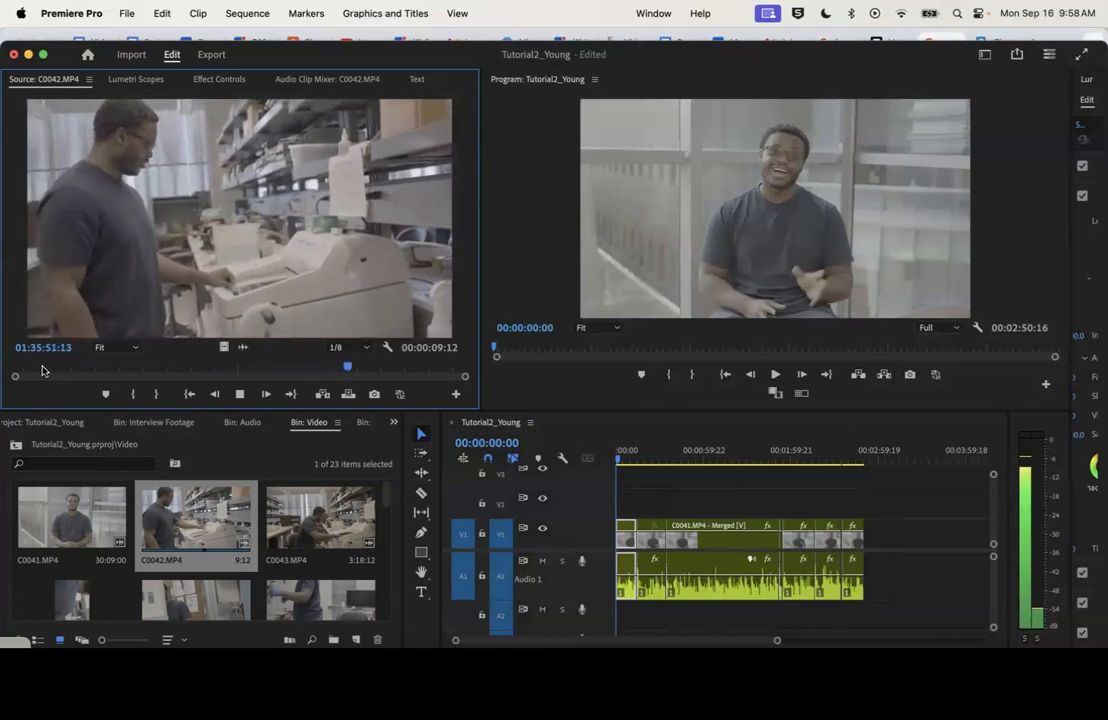
click(107, 369)
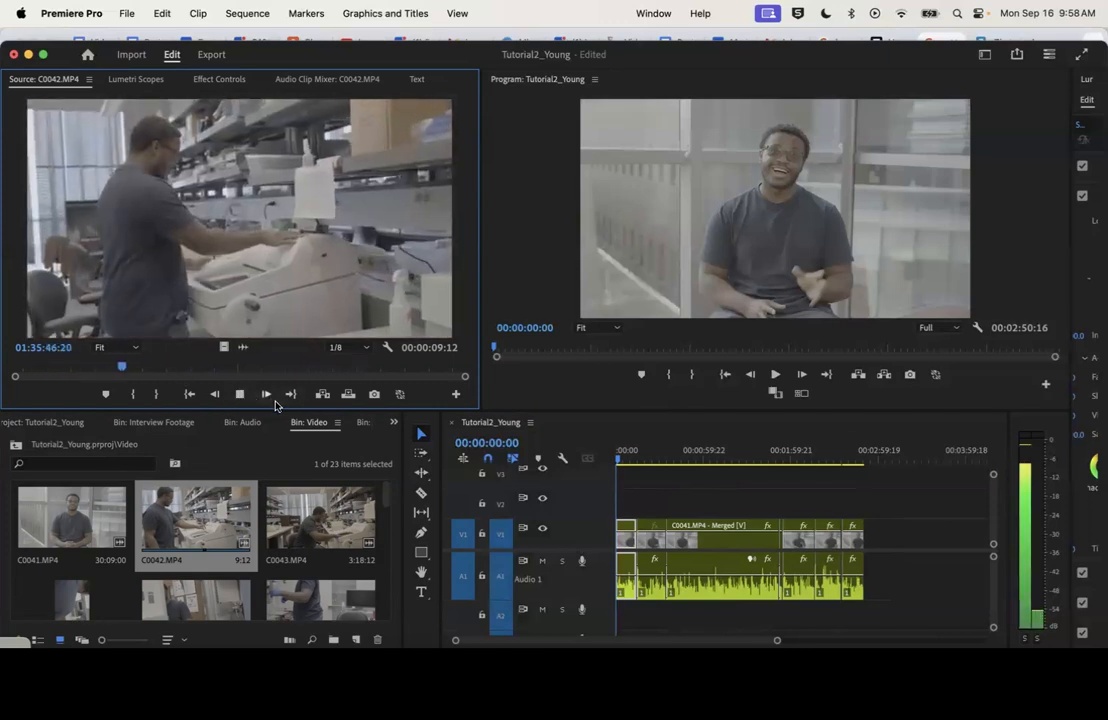
click(140, 396)
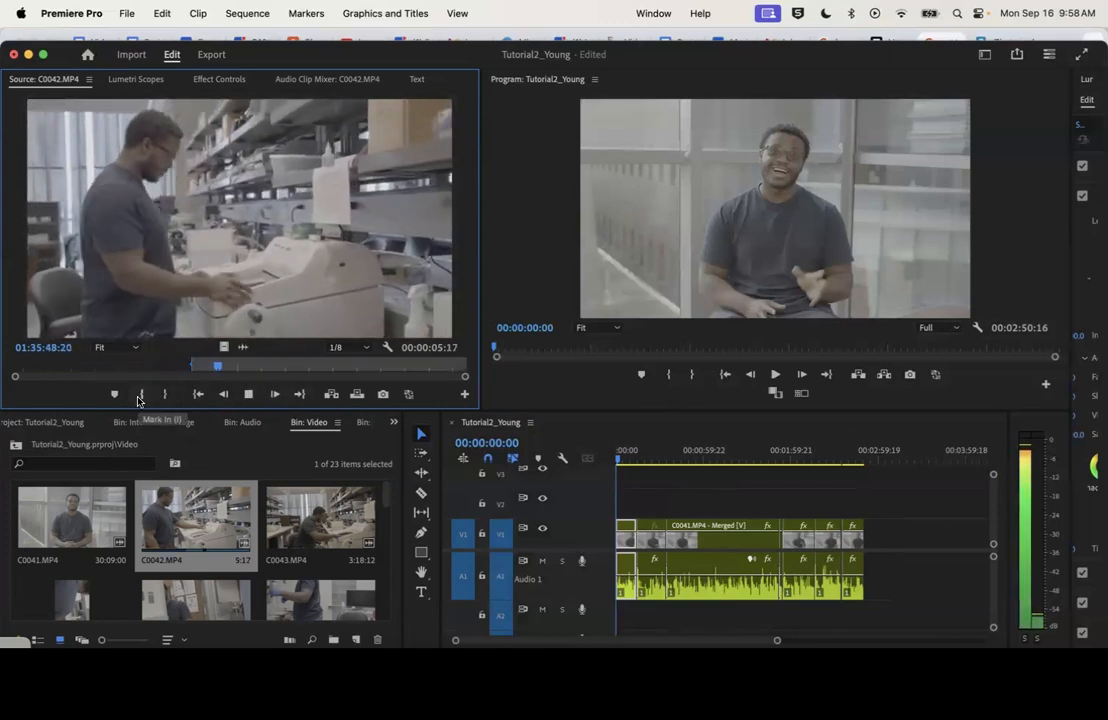
key(space)
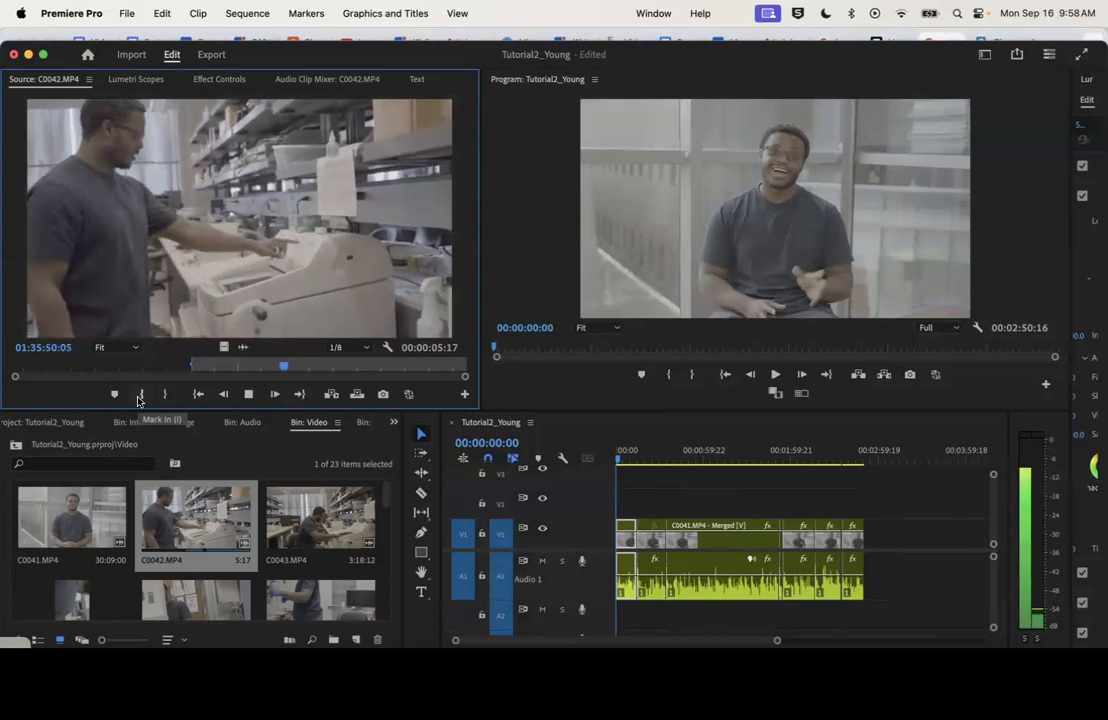
key(space)
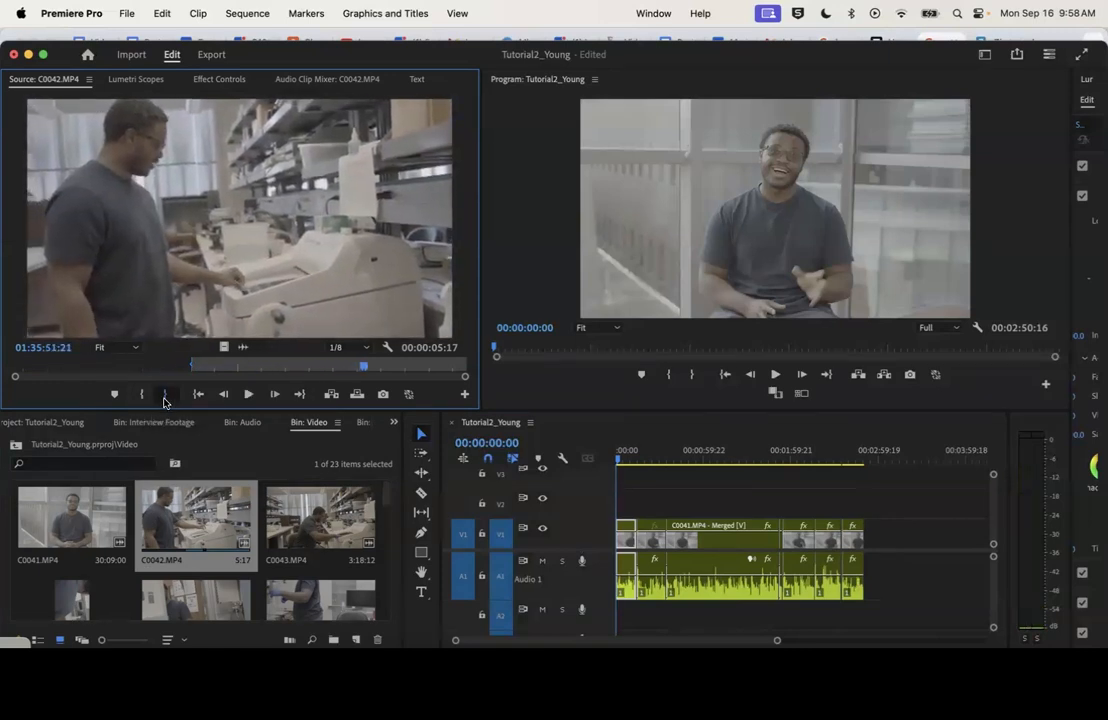
click(165, 395)
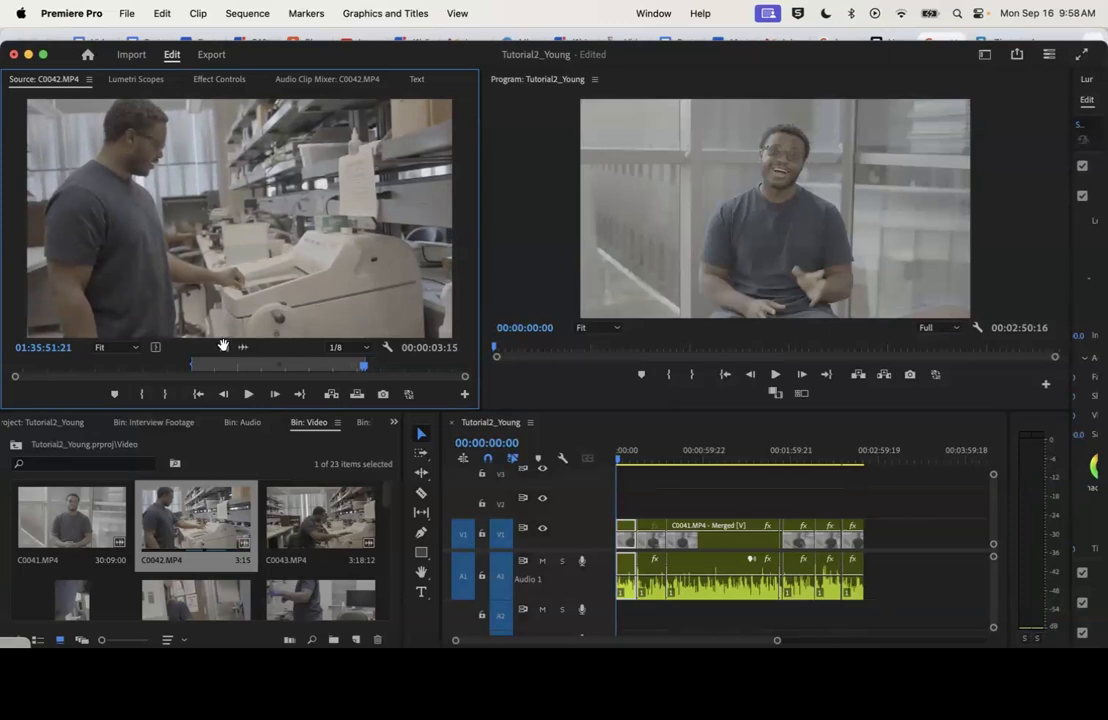
Place only the video of the marked C0042.MP4 excerpt at the start of V2, scale it to frame size and play it
drag(223, 346, 624, 509)
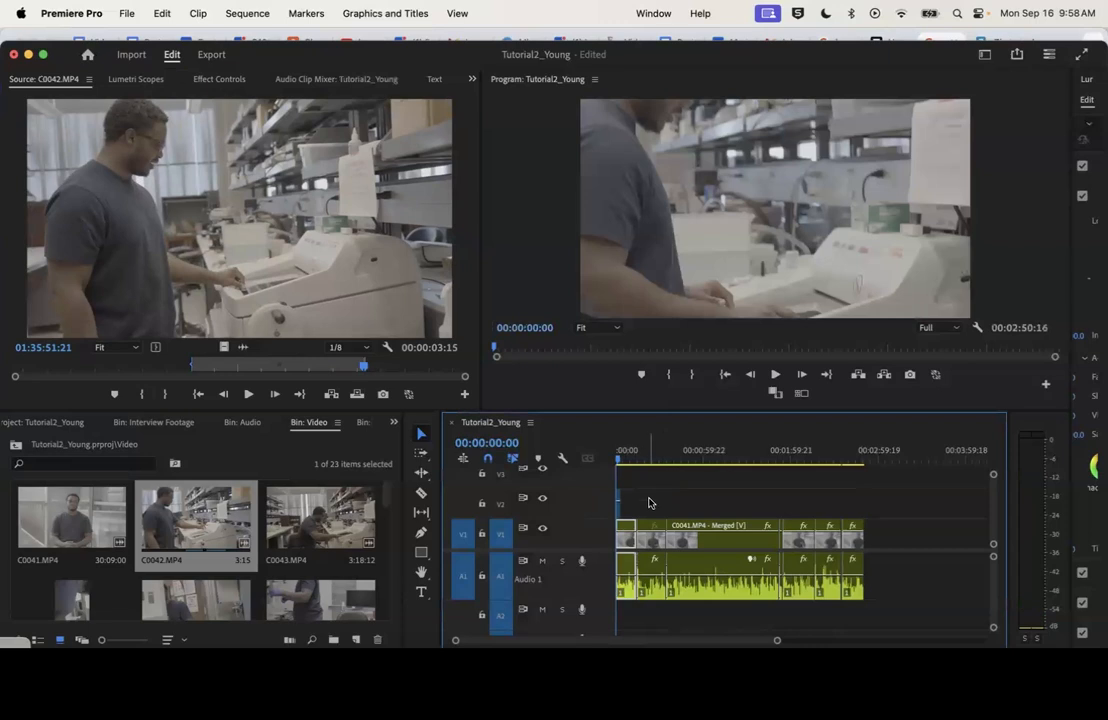
right_click(617, 509)
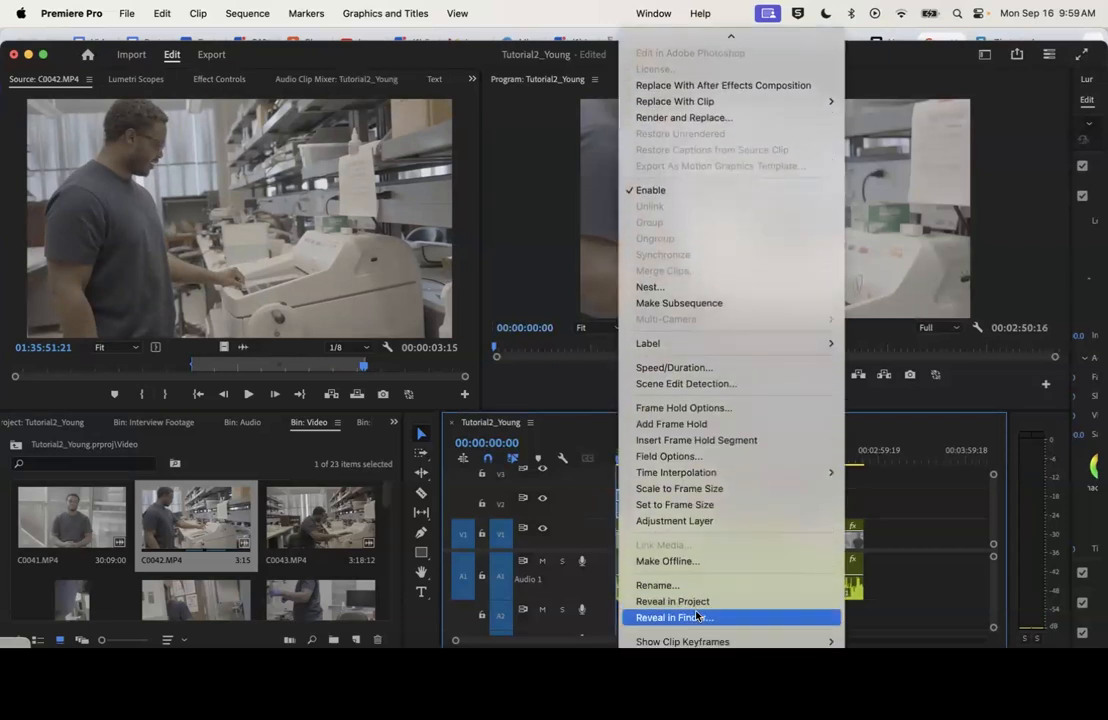
click(720, 488)
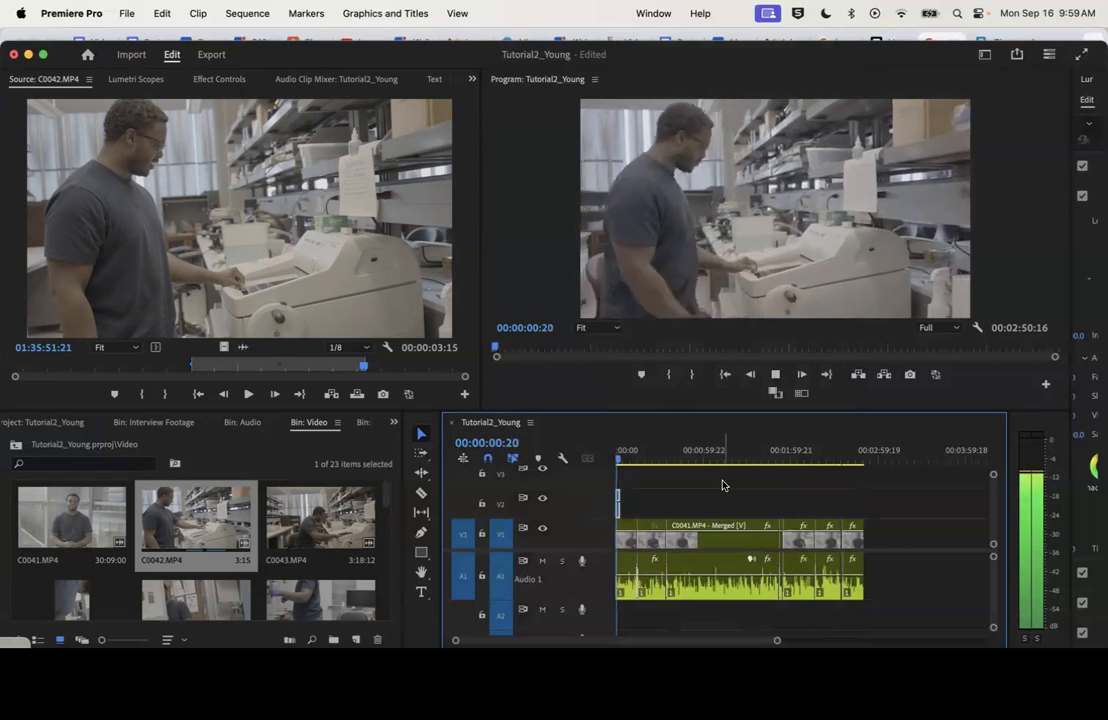
key(space)
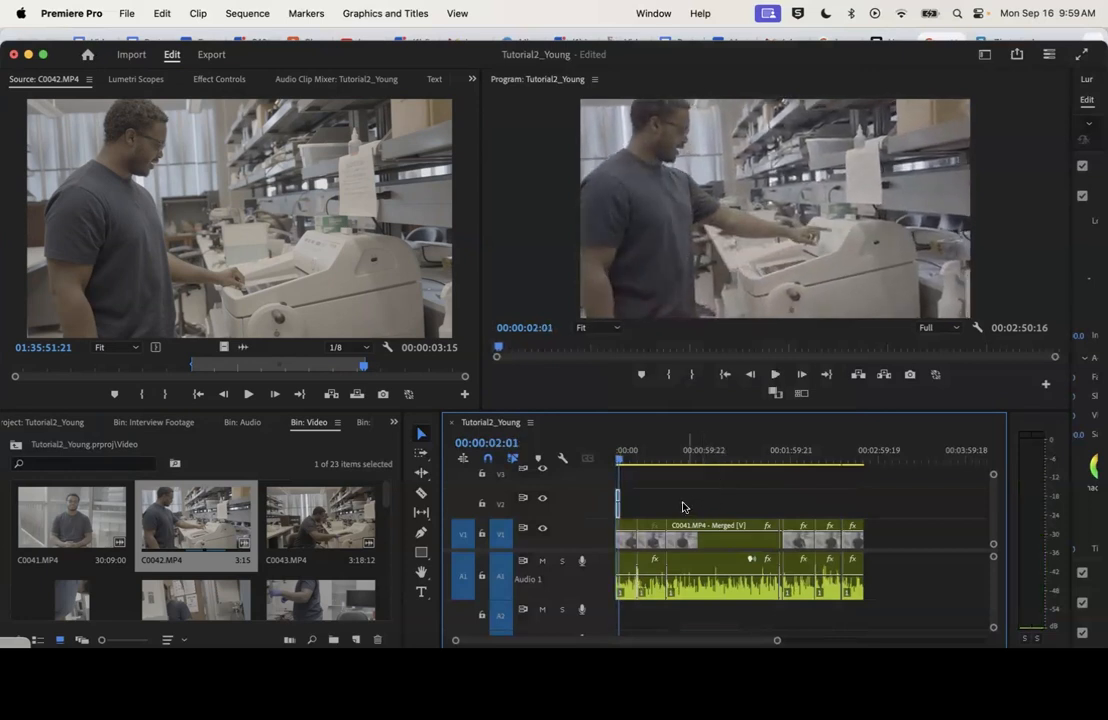
drag(615, 456, 617, 457)
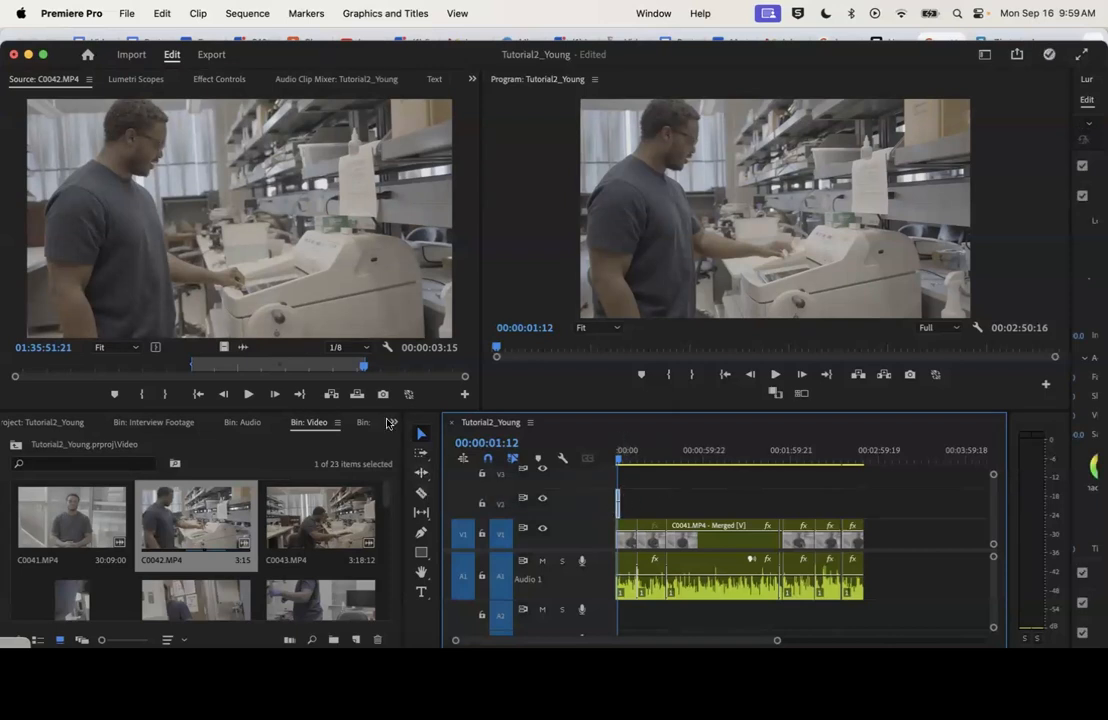
Find the Warp Stabilizer effect by searching "warp" and apply it to the C0042.MP4 clip on V2
click(394, 425)
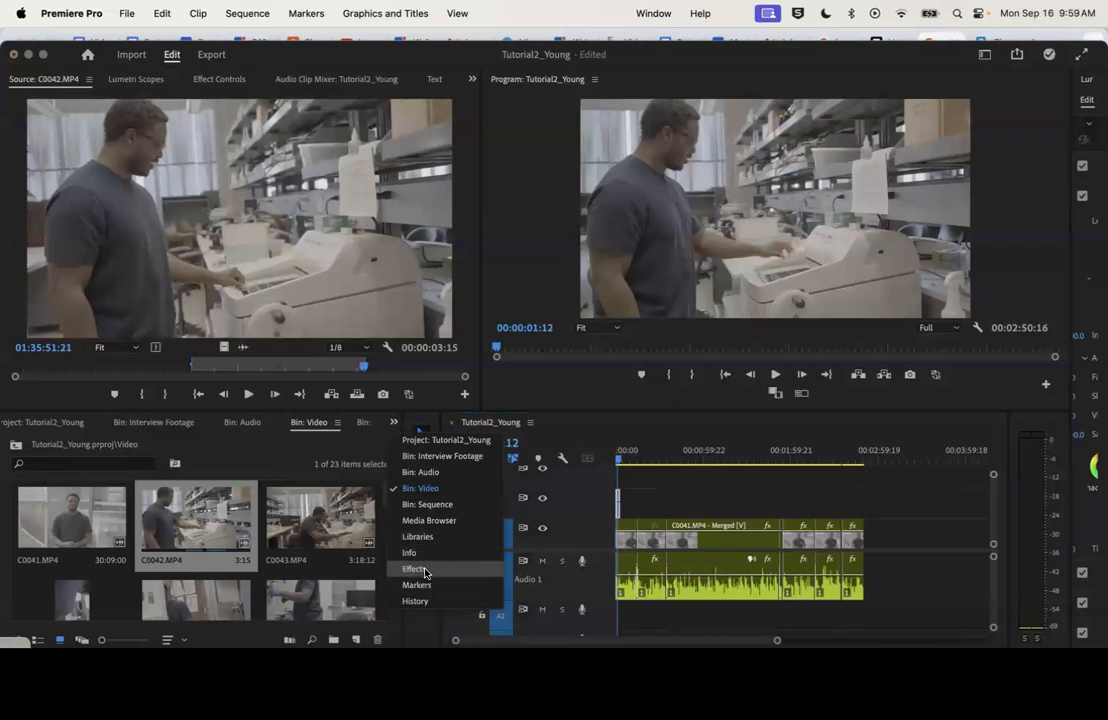
click(393, 425)
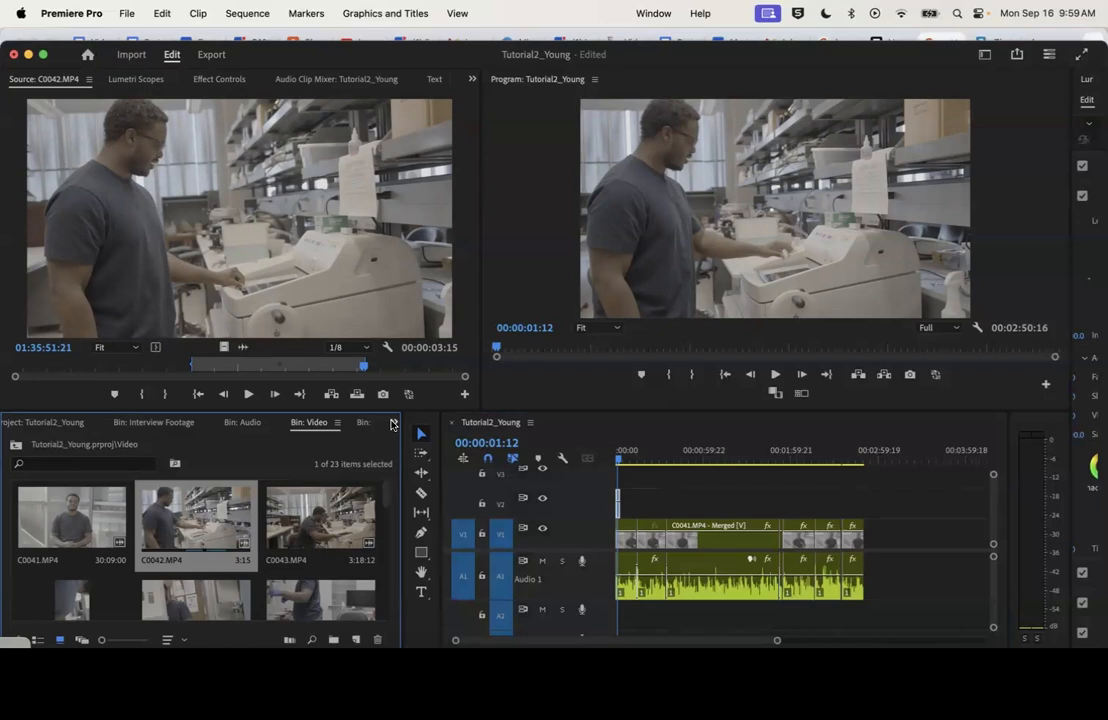
click(393, 425)
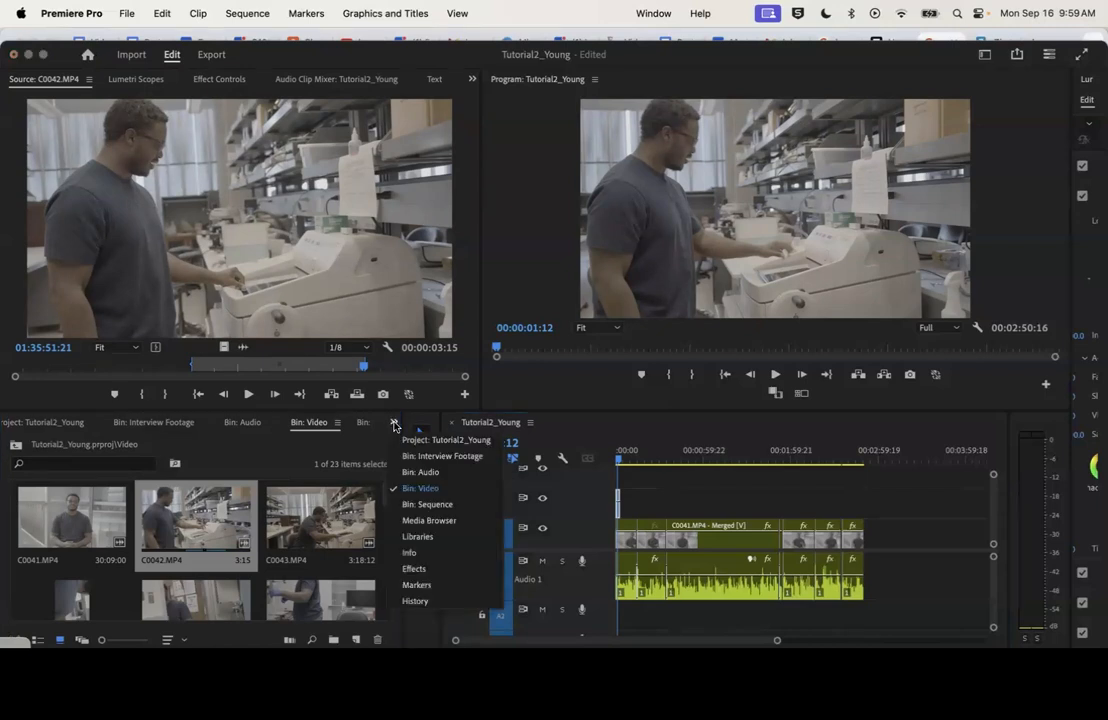
click(441, 576)
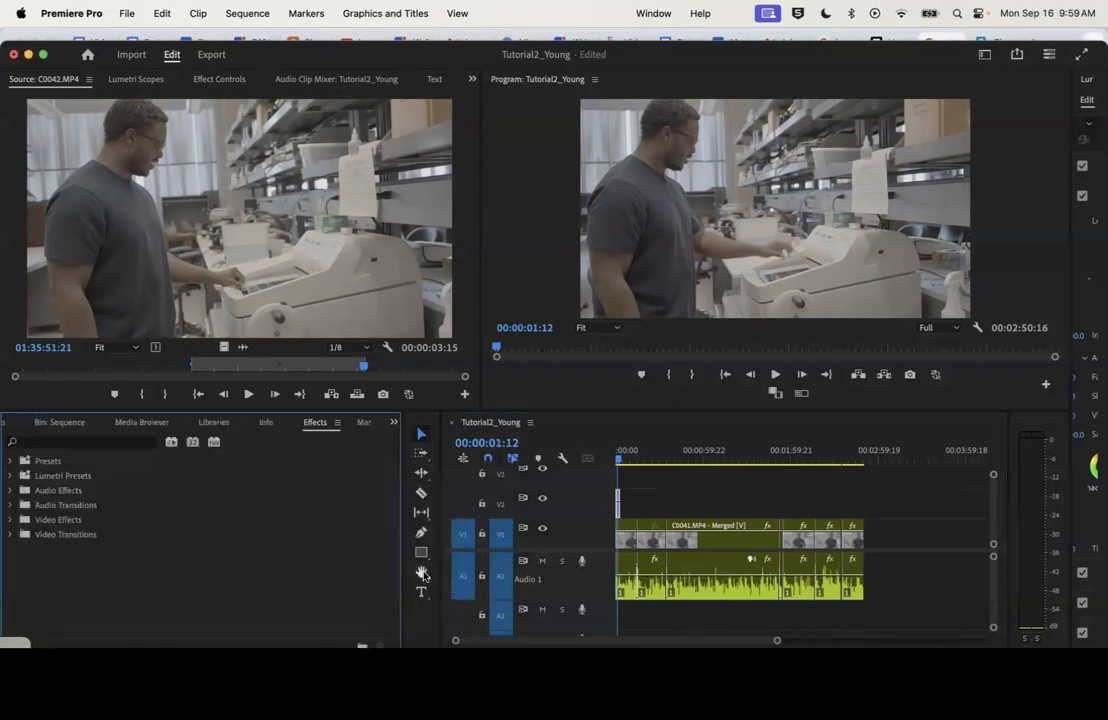
click(107, 443)
text(warp)
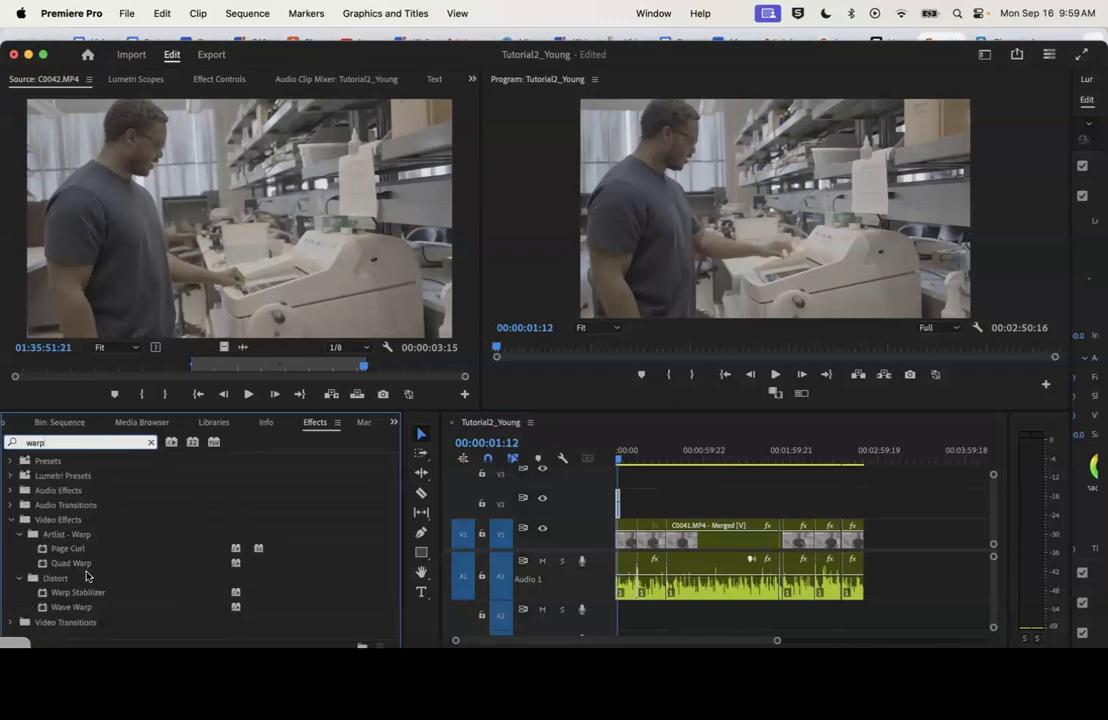
click(82, 594)
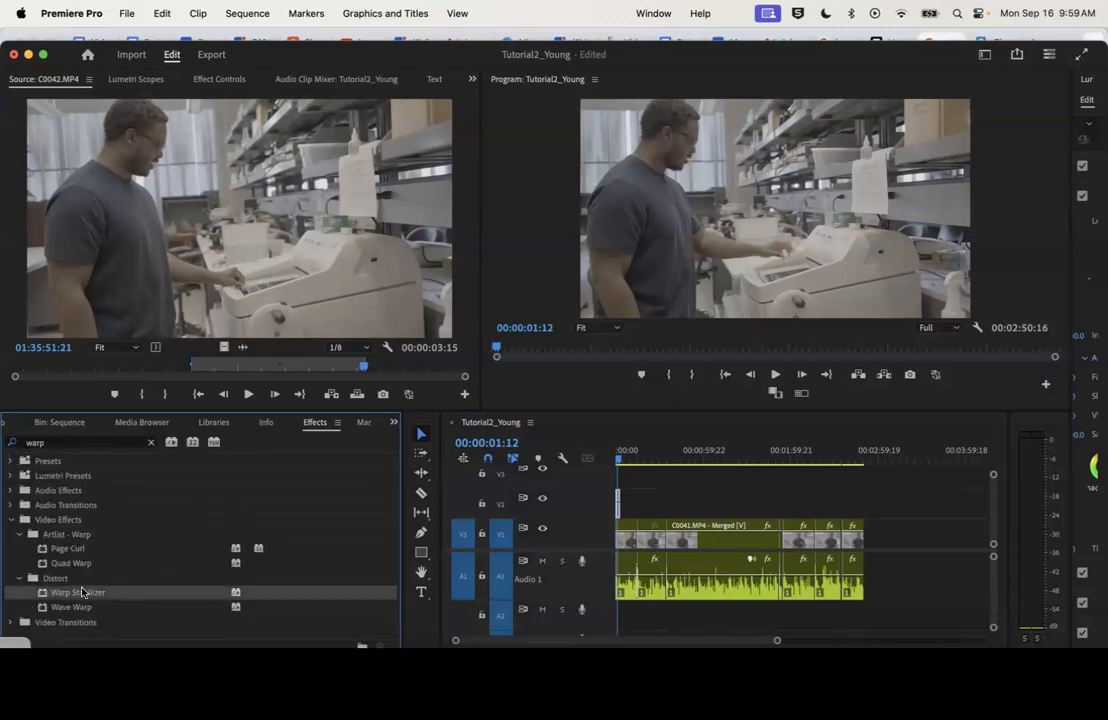
drag(90, 593, 618, 510)
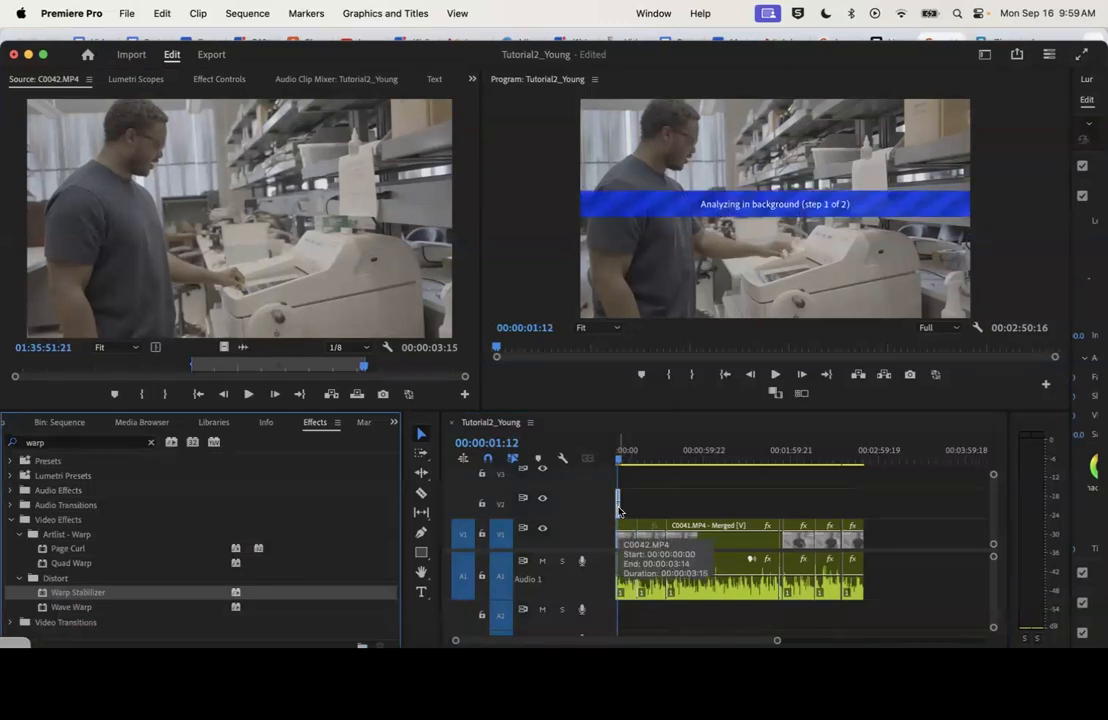
Show the V2 clip's effect settings and play the stabilized shot from the start of the sequence to judge its motion
click(217, 80)
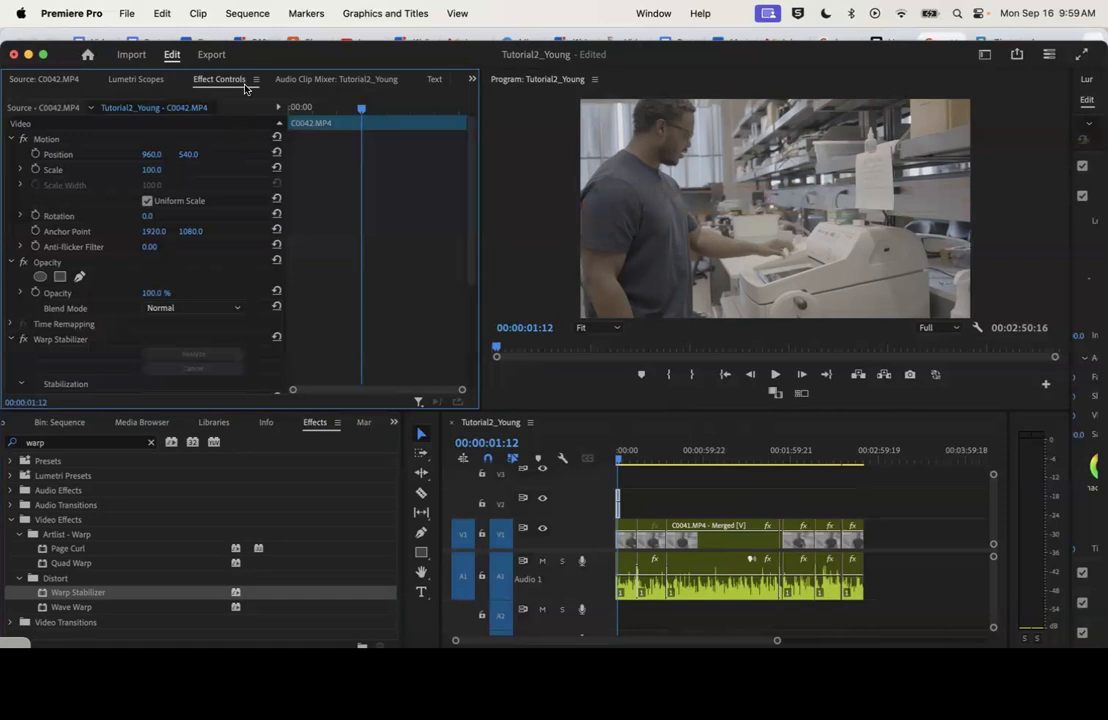
click(654, 14)
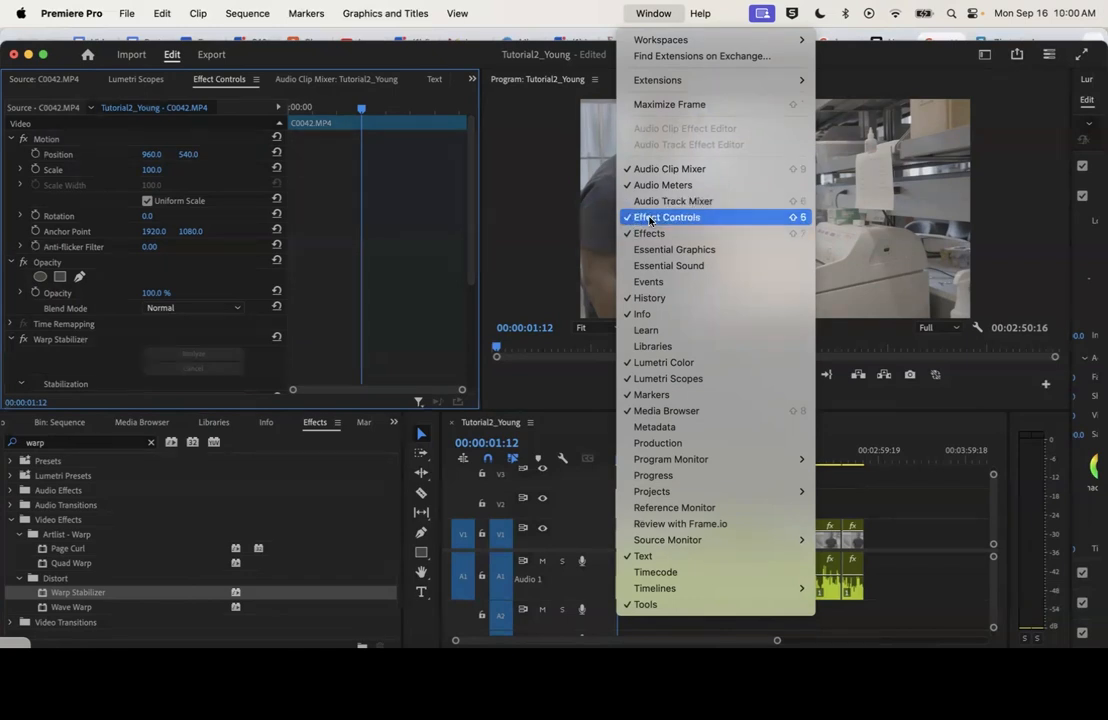
click(392, 450)
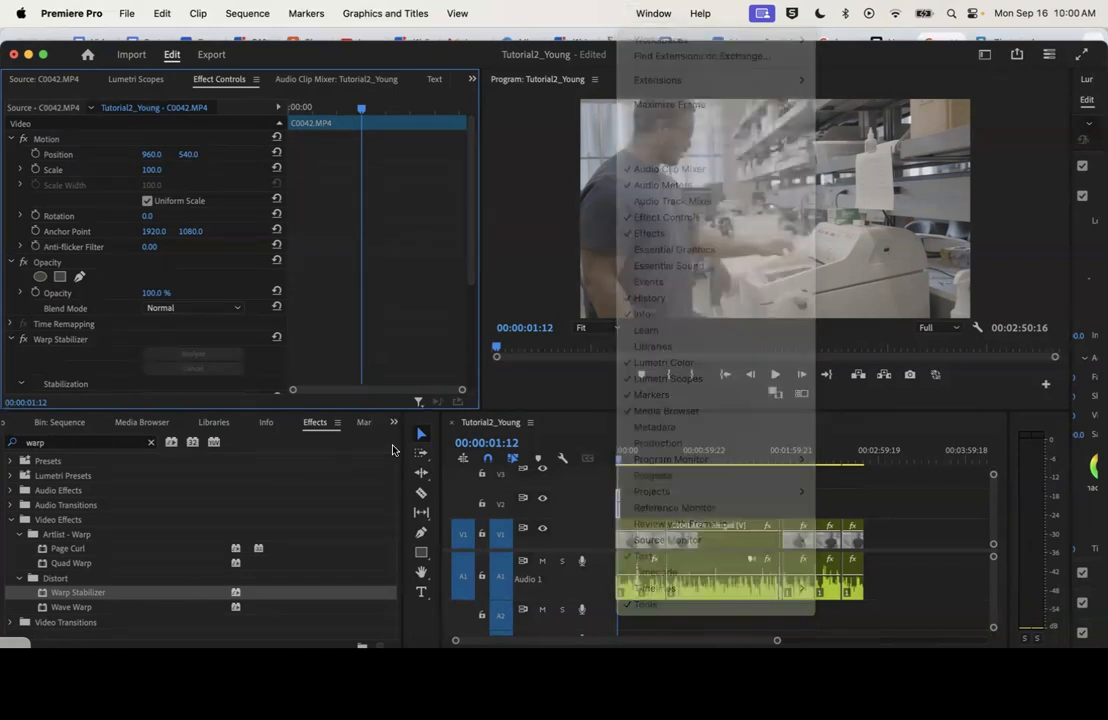
key(space)
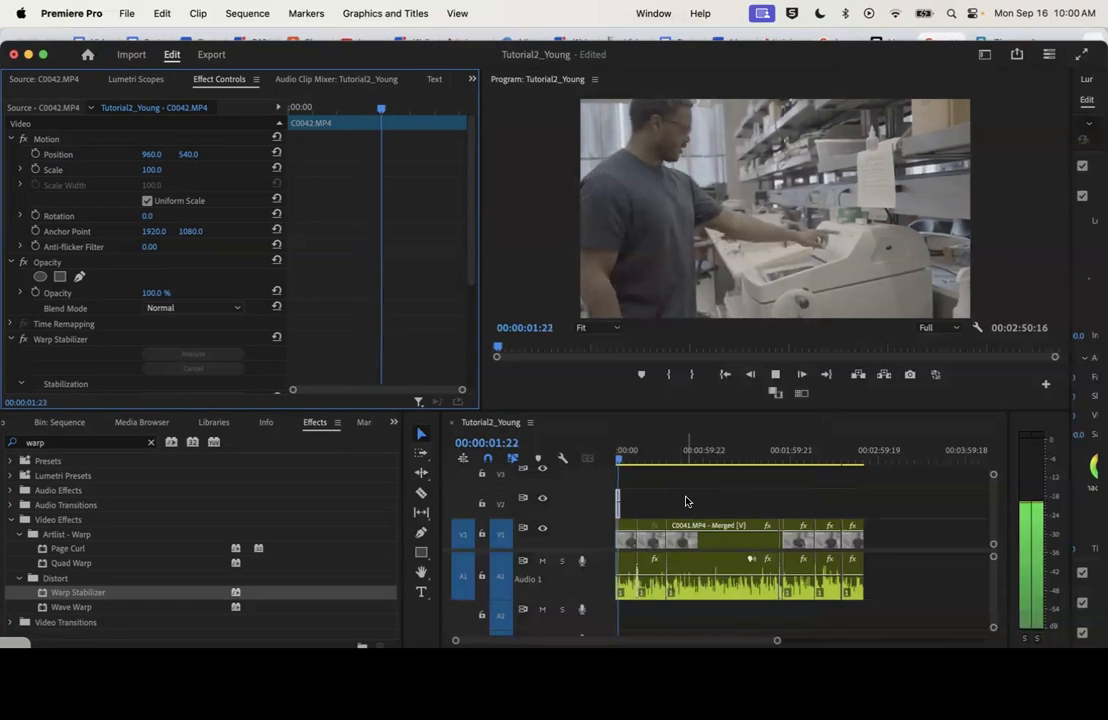
key(space)
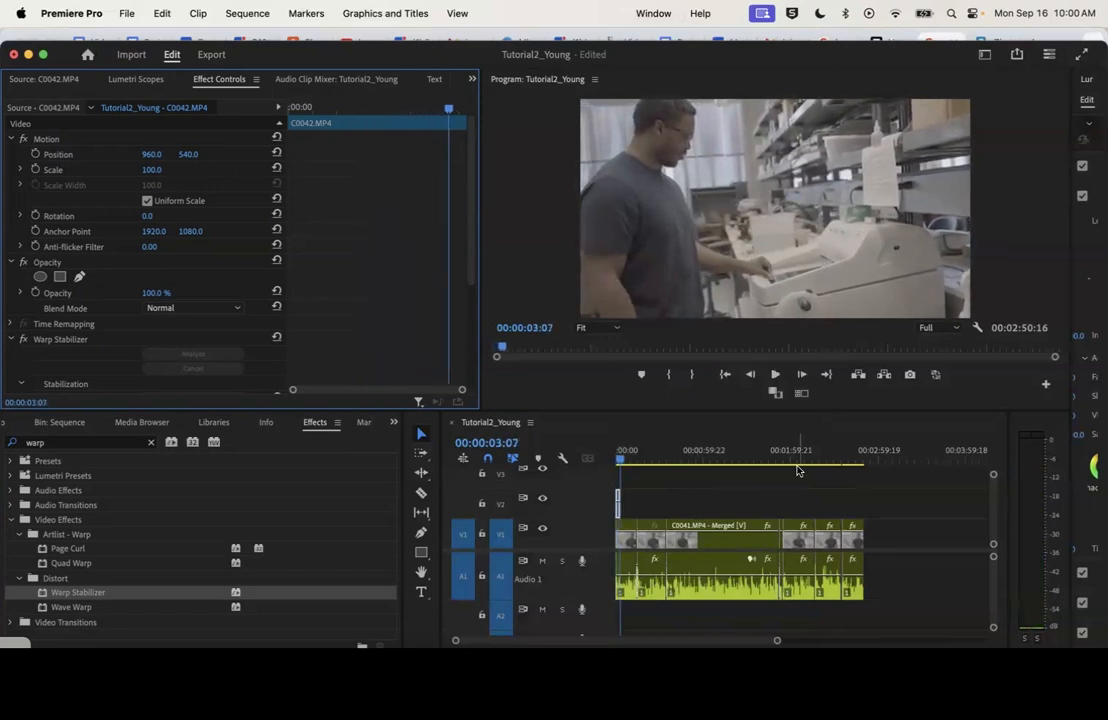
drag(778, 641, 717, 645)
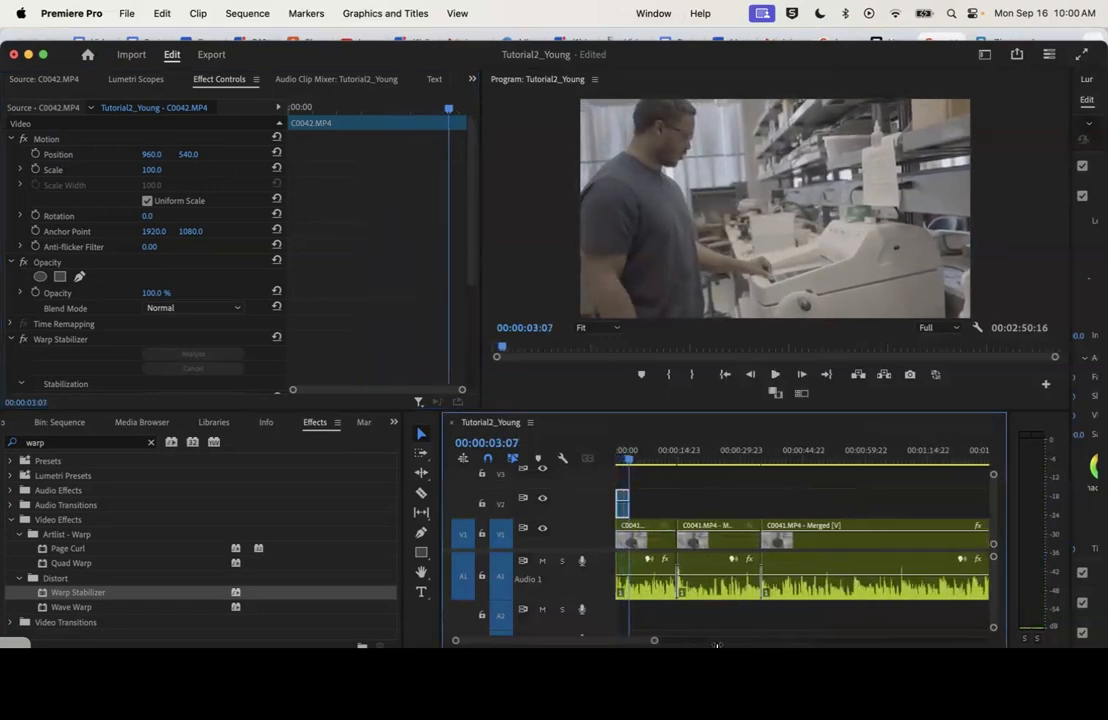
click(620, 455)
key(space)
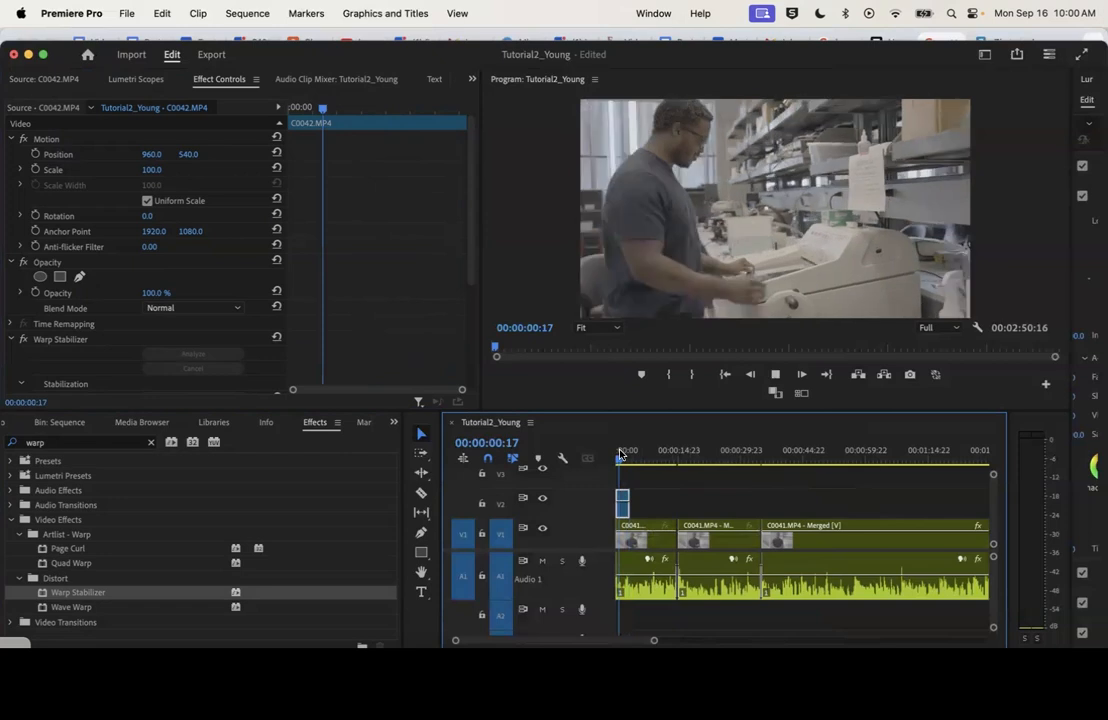
key(space)
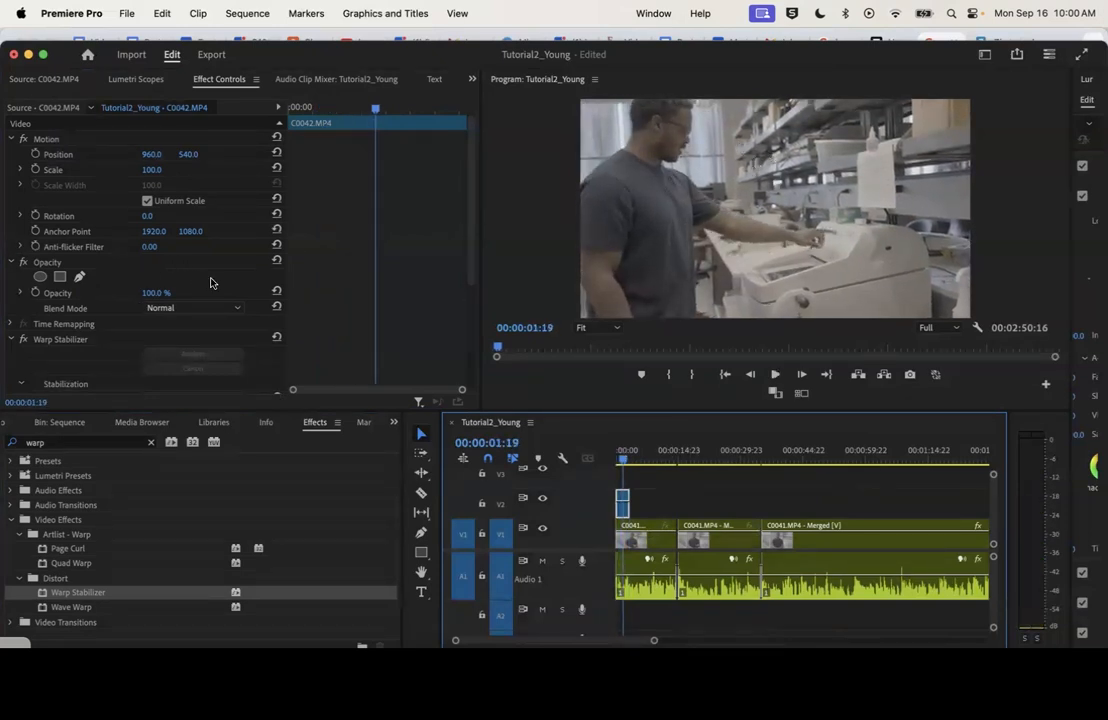
Set the Warp Stabilizer's Smoothness to 2% on the C0042.MP4 clip
scroll(210, 283, down, 5)
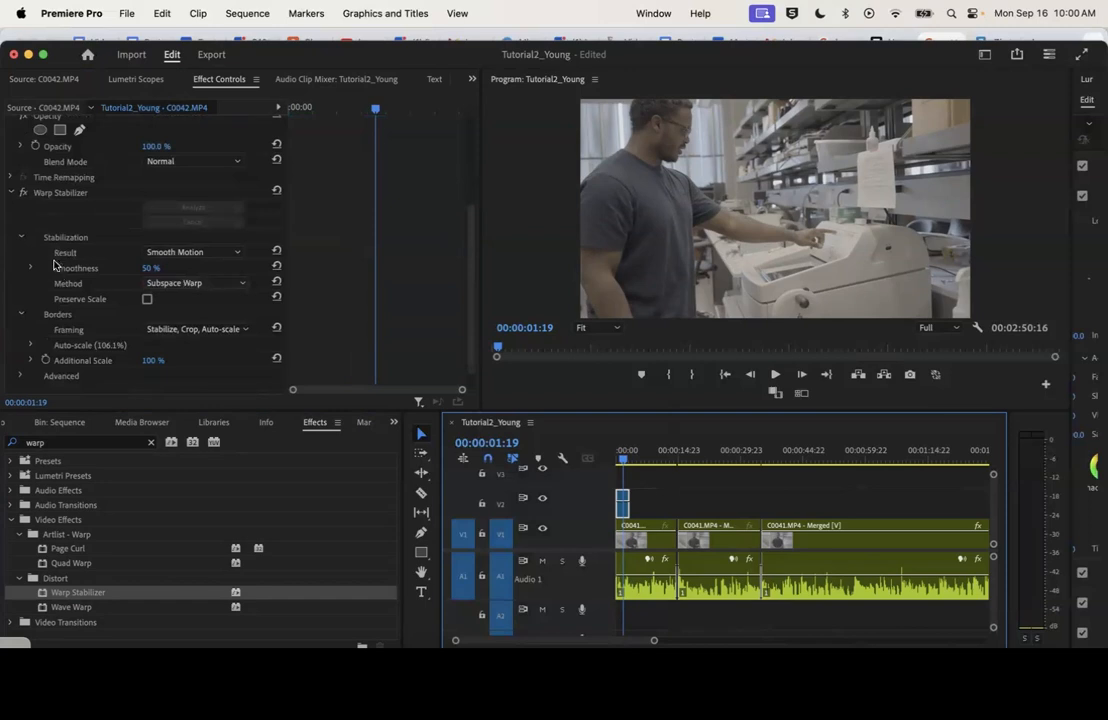
click(42, 194)
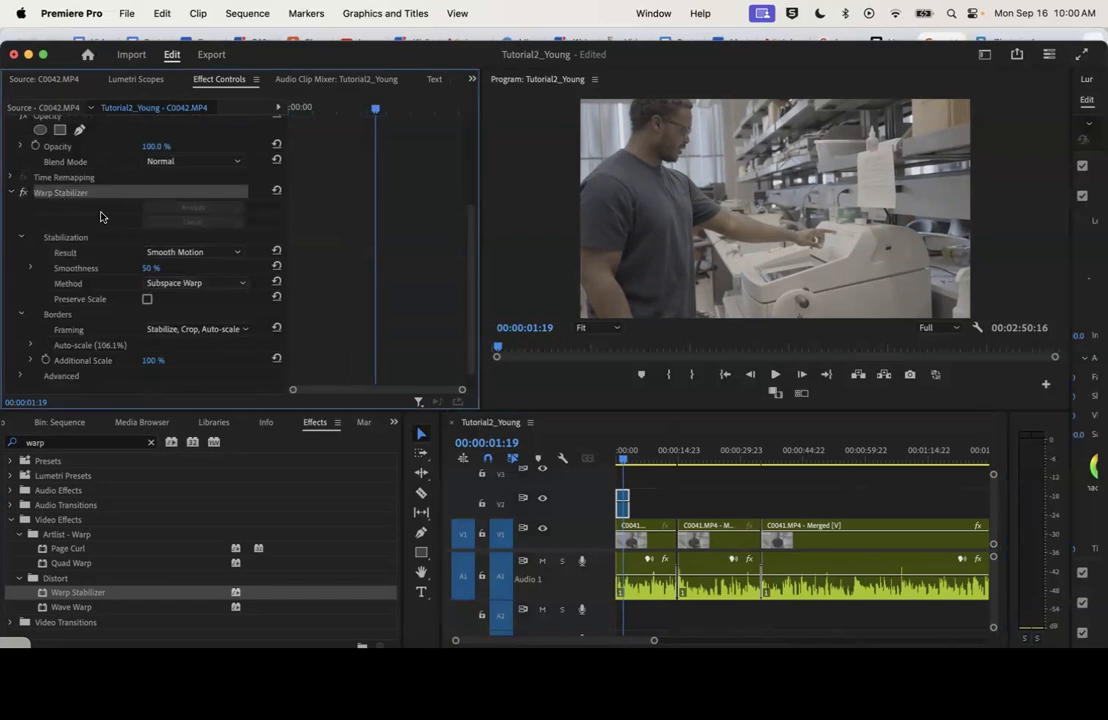
click(152, 268)
key(Return)
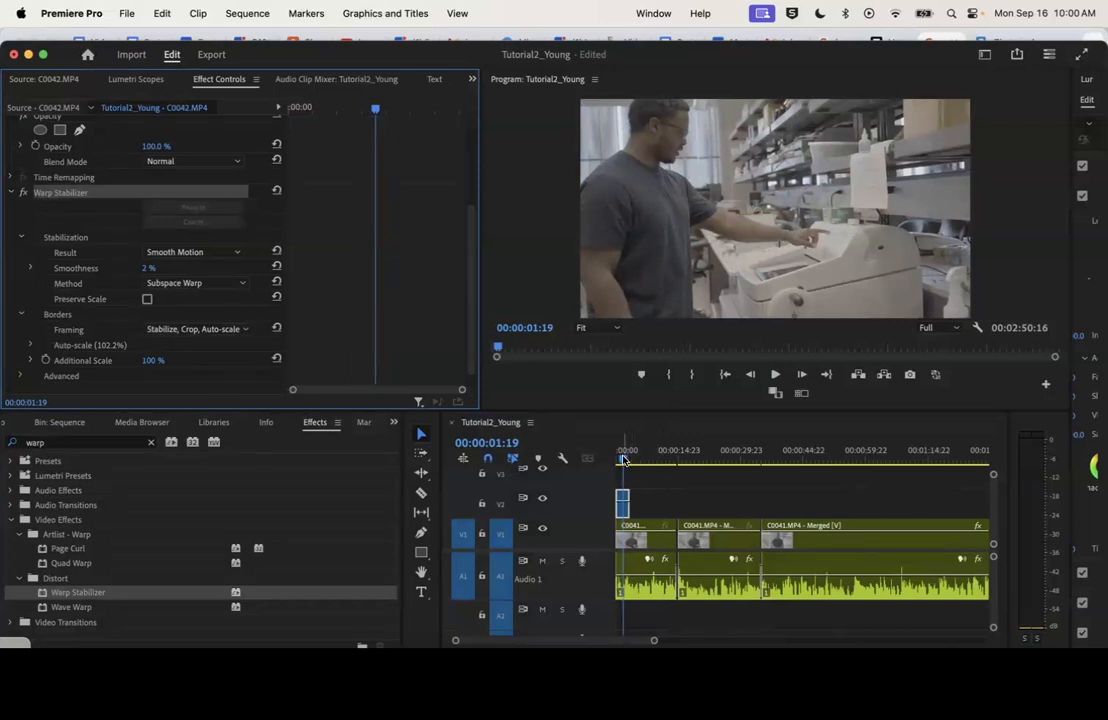
Replay the opening B-roll shot with its reduced smoothness, through the cut back to the interview
drag(624, 459, 614, 461)
key(space)
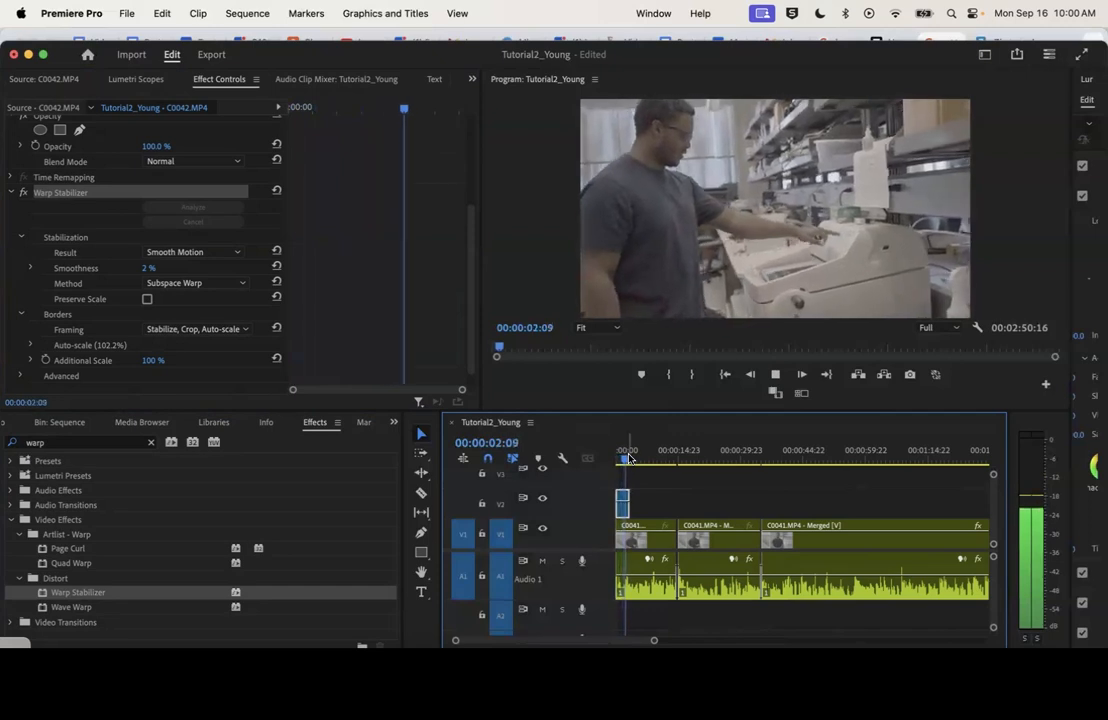
key(space)
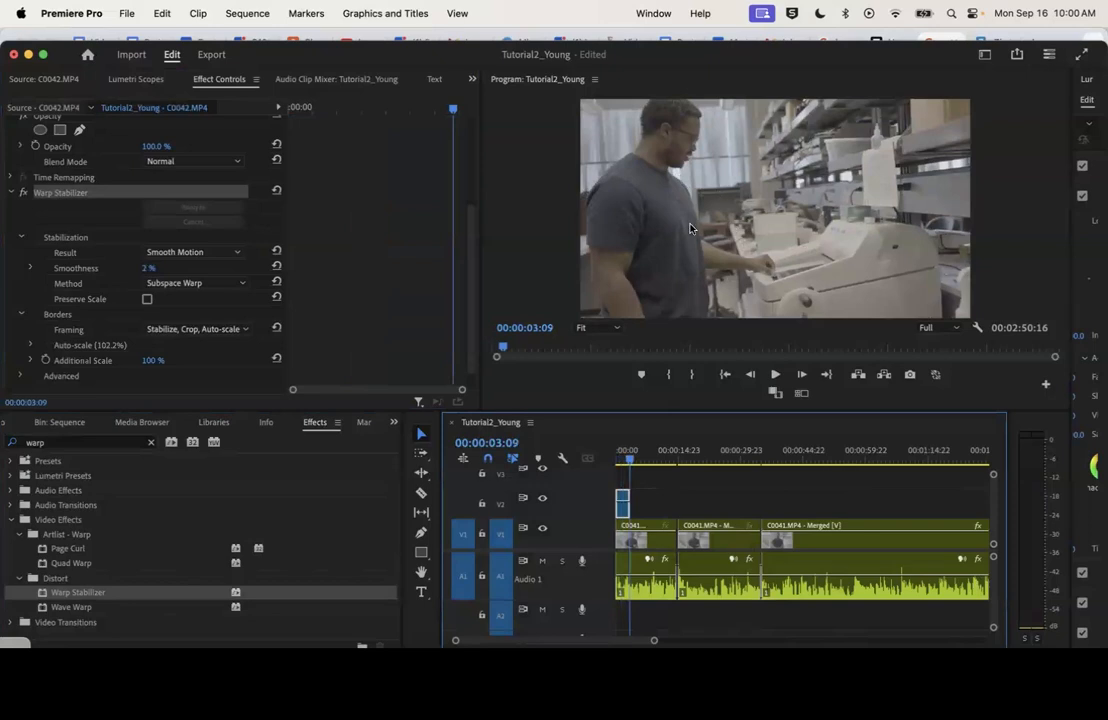
key(space)
key(space)
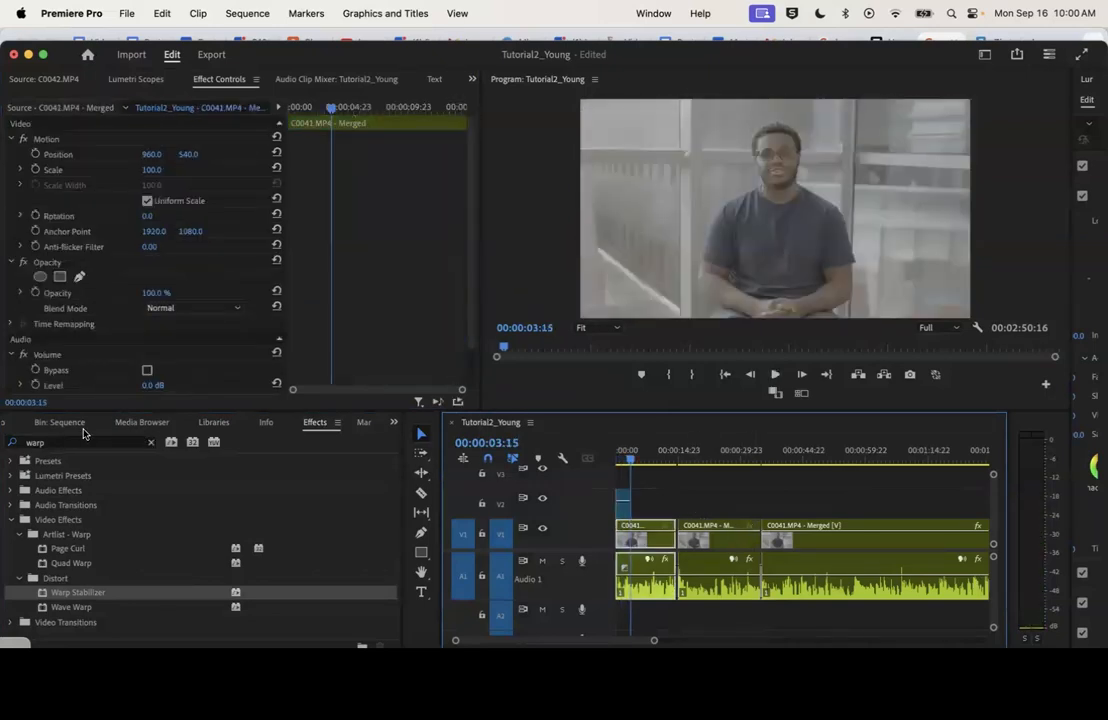
Open C0046.MP4 from the Video bin and skim the whole shot for usable B-roll moments
scroll(83, 428, up, 8)
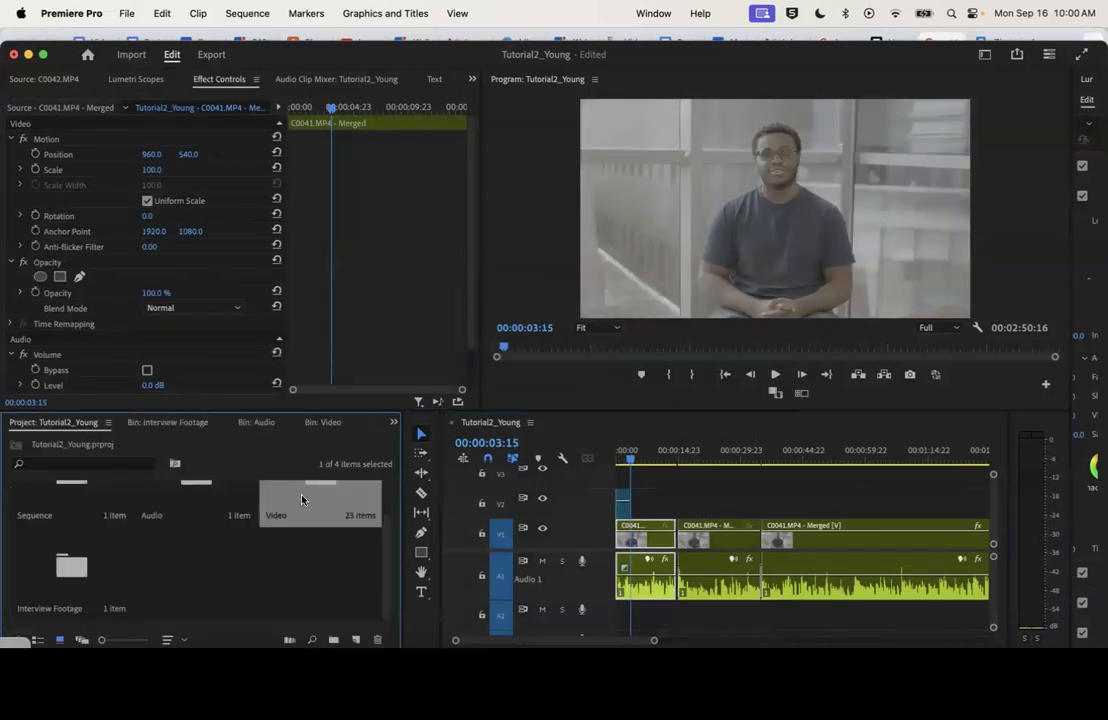
double_click(302, 499)
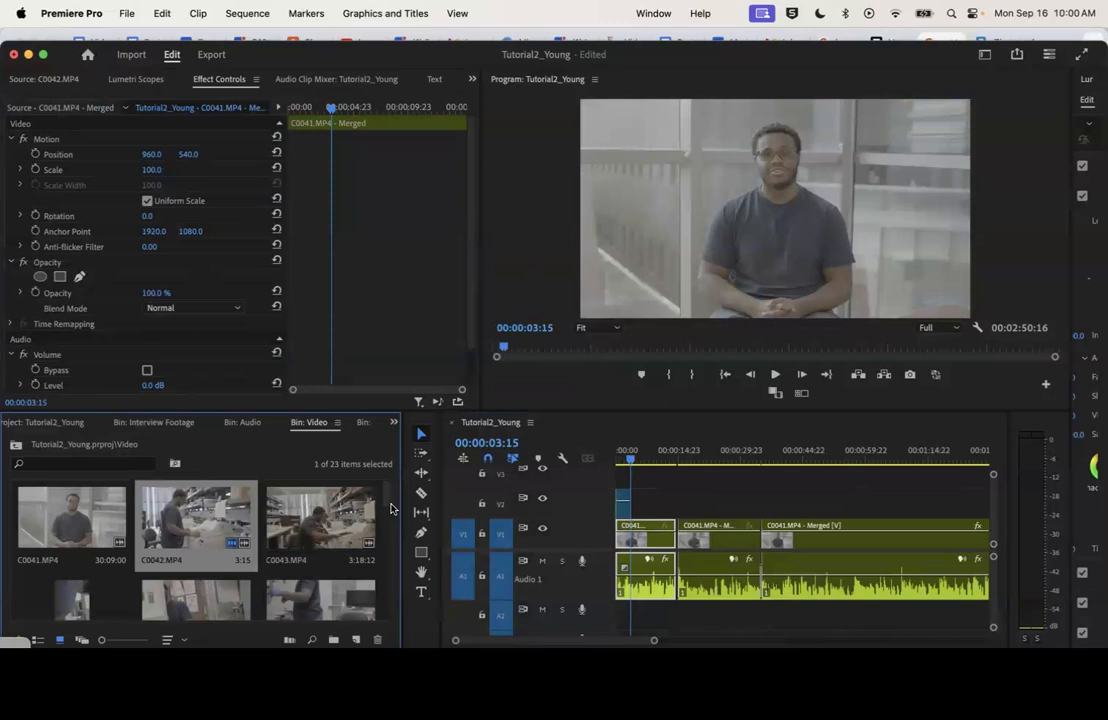
scroll(340, 518, down, 2)
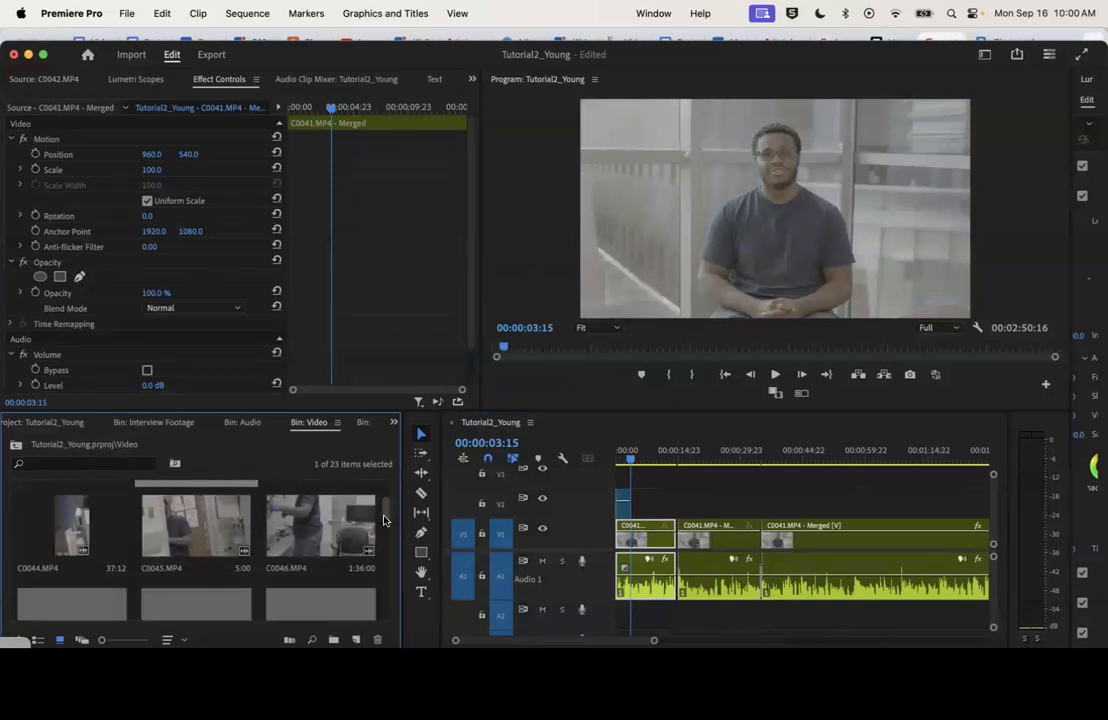
double_click(333, 519)
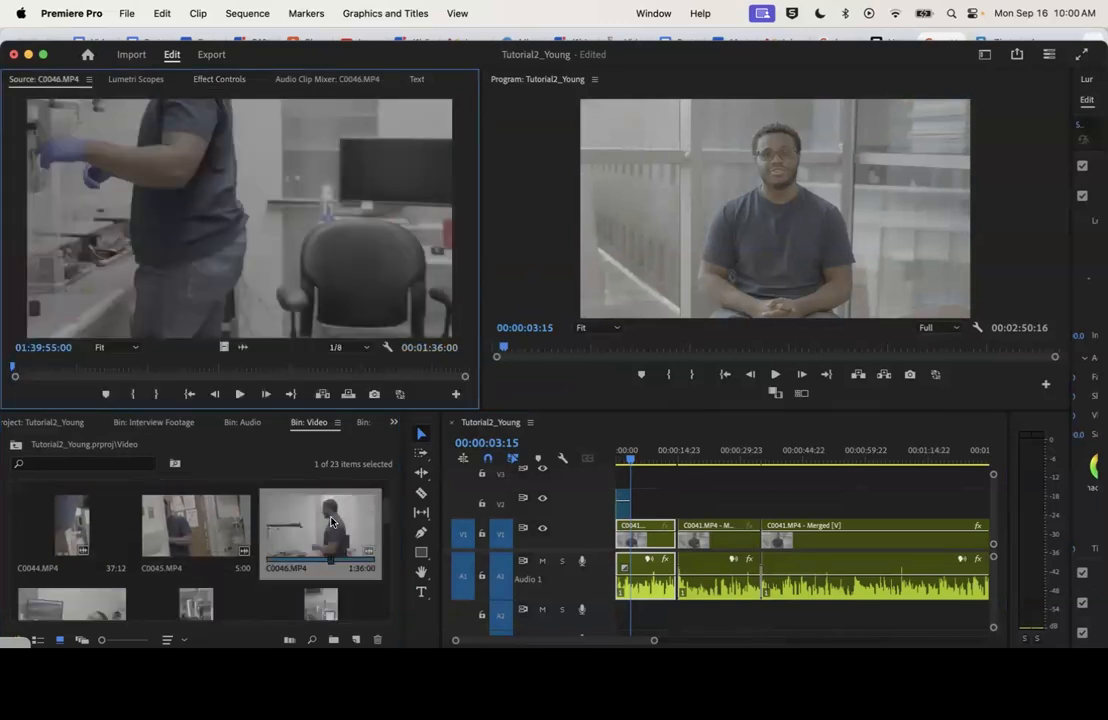
drag(654, 640, 776, 638)
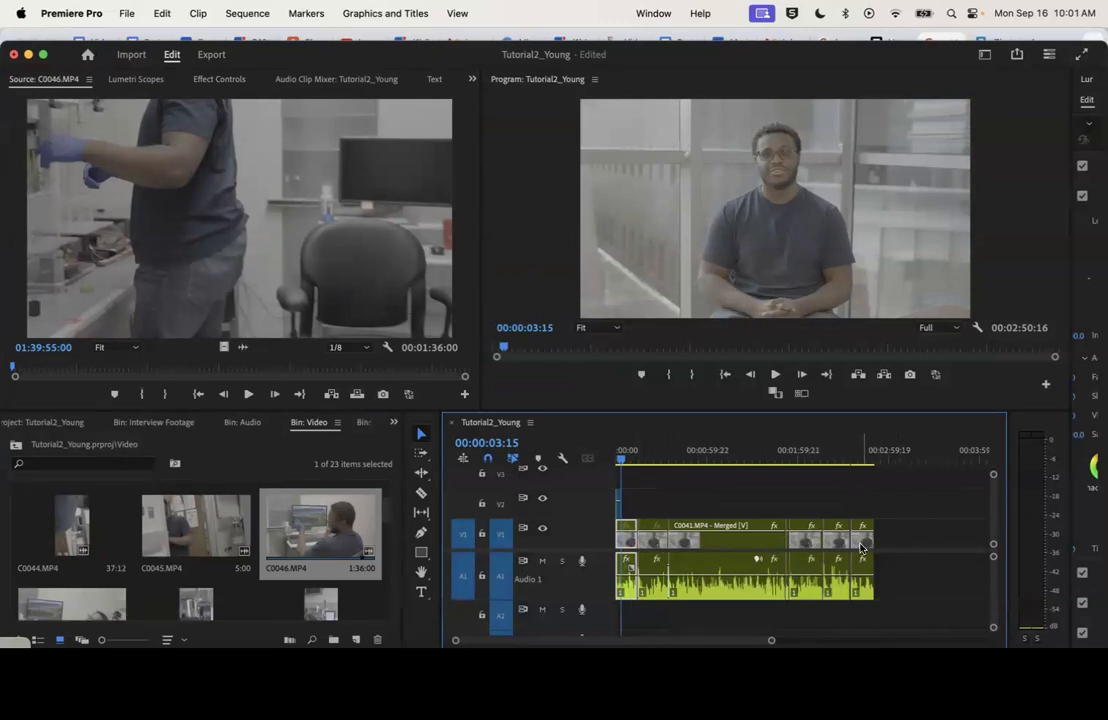
click(51, 367)
drag(53, 370, 457, 384)
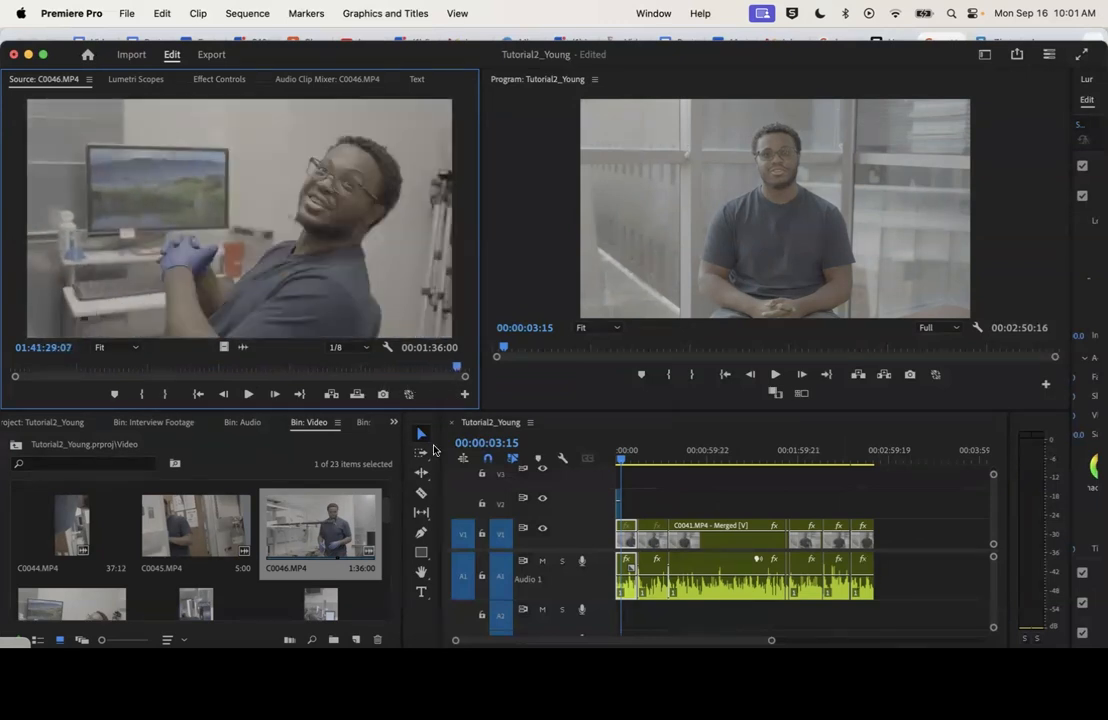
Open C0051.MP4 from the Video bin and mark a 9:06 range ending at 01:45:26:06
scroll(386, 518, down, 3)
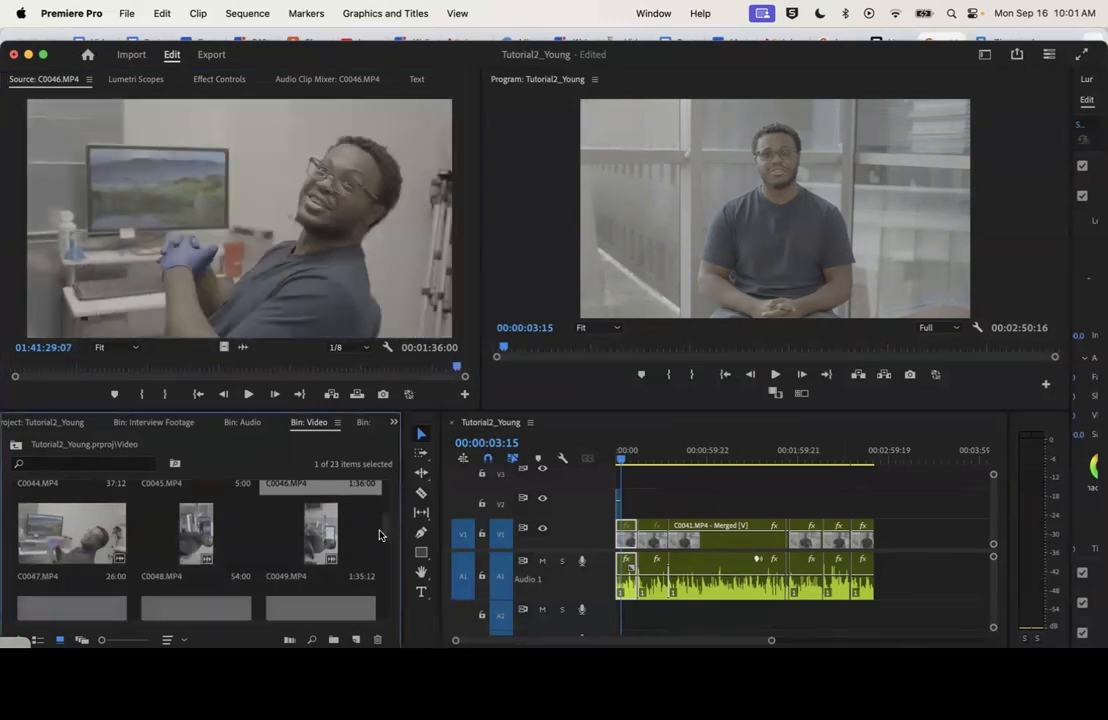
scroll(383, 549, down, 3)
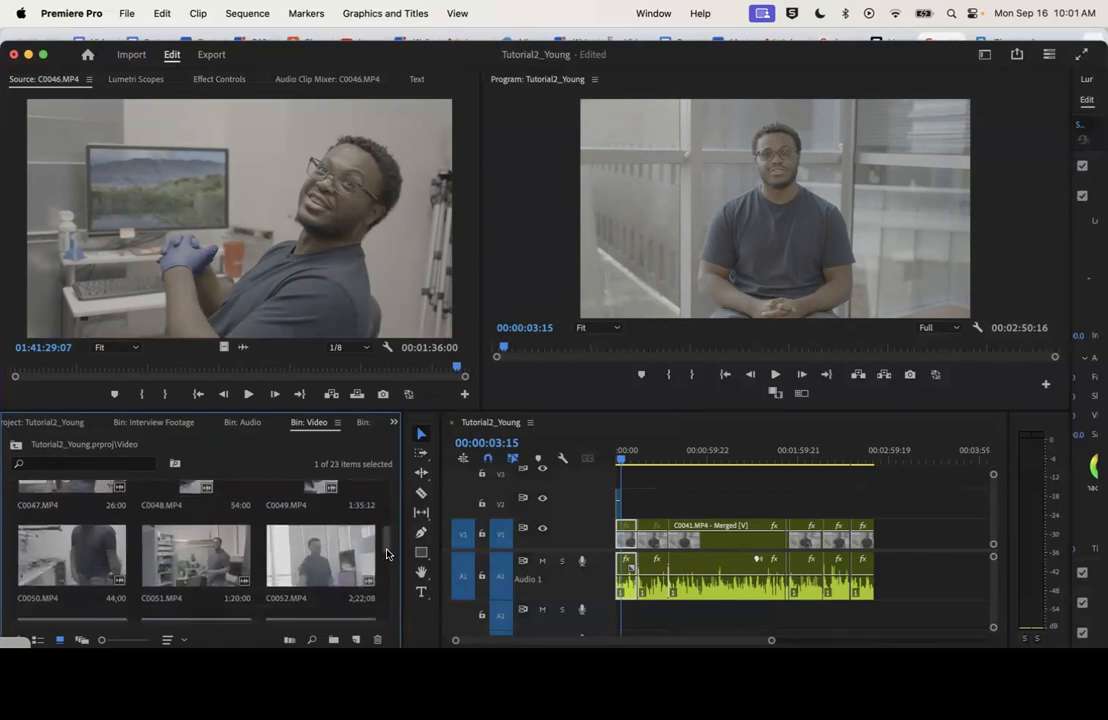
double_click(198, 521)
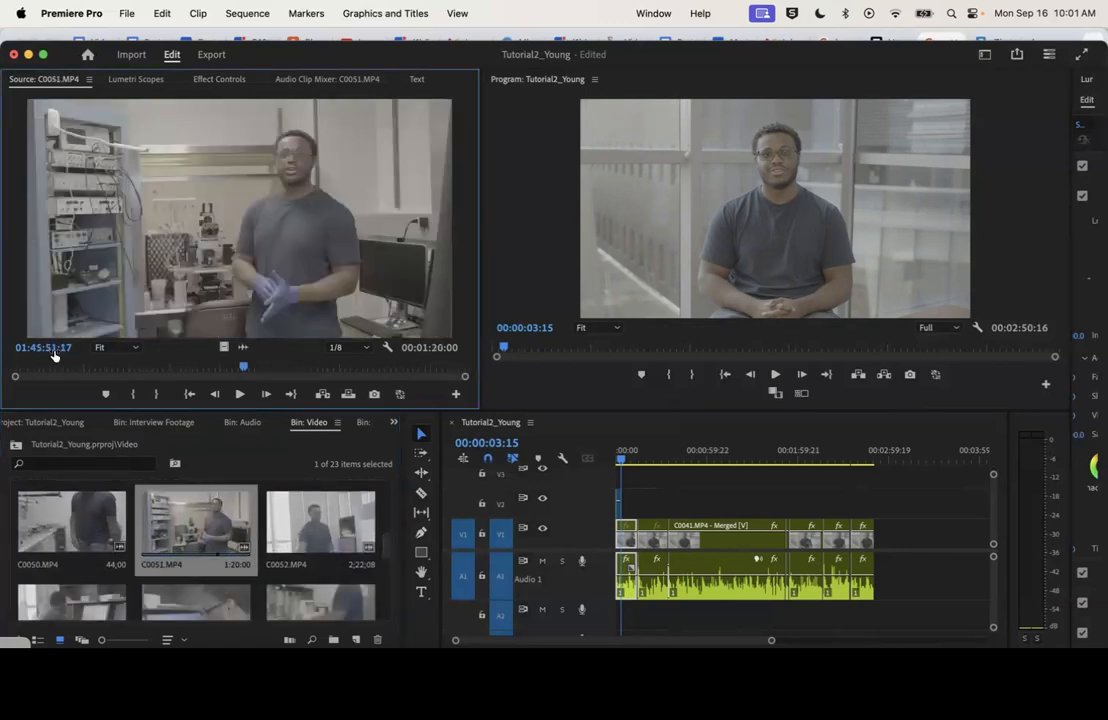
click(35, 368)
click(239, 394)
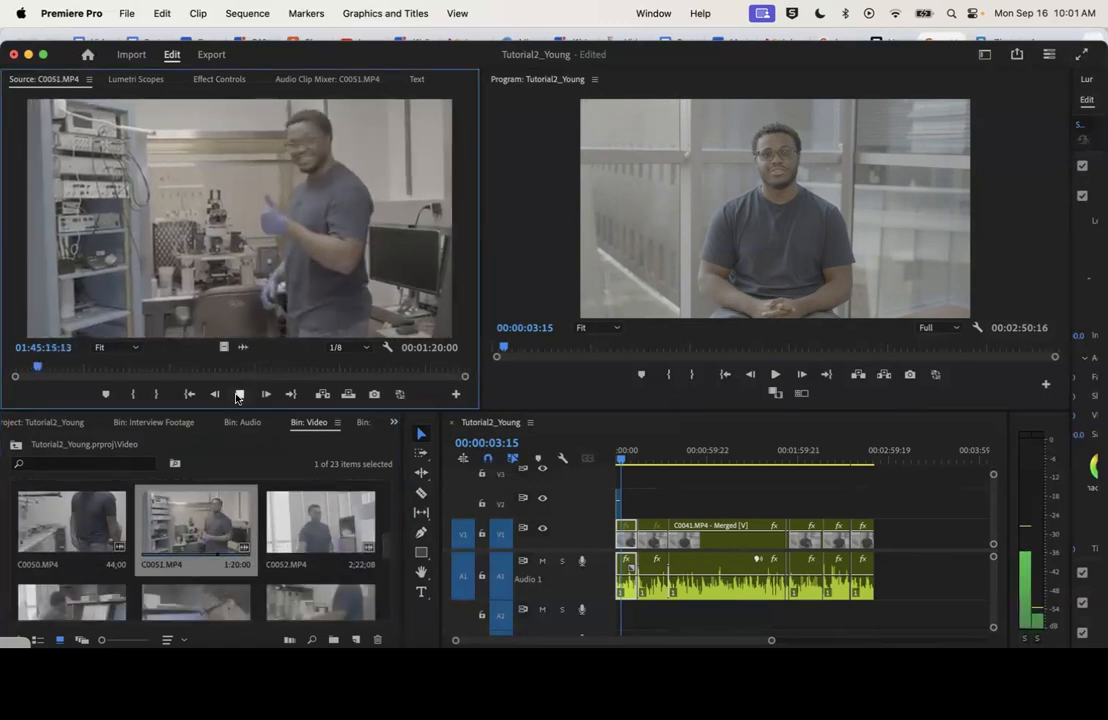
click(138, 394)
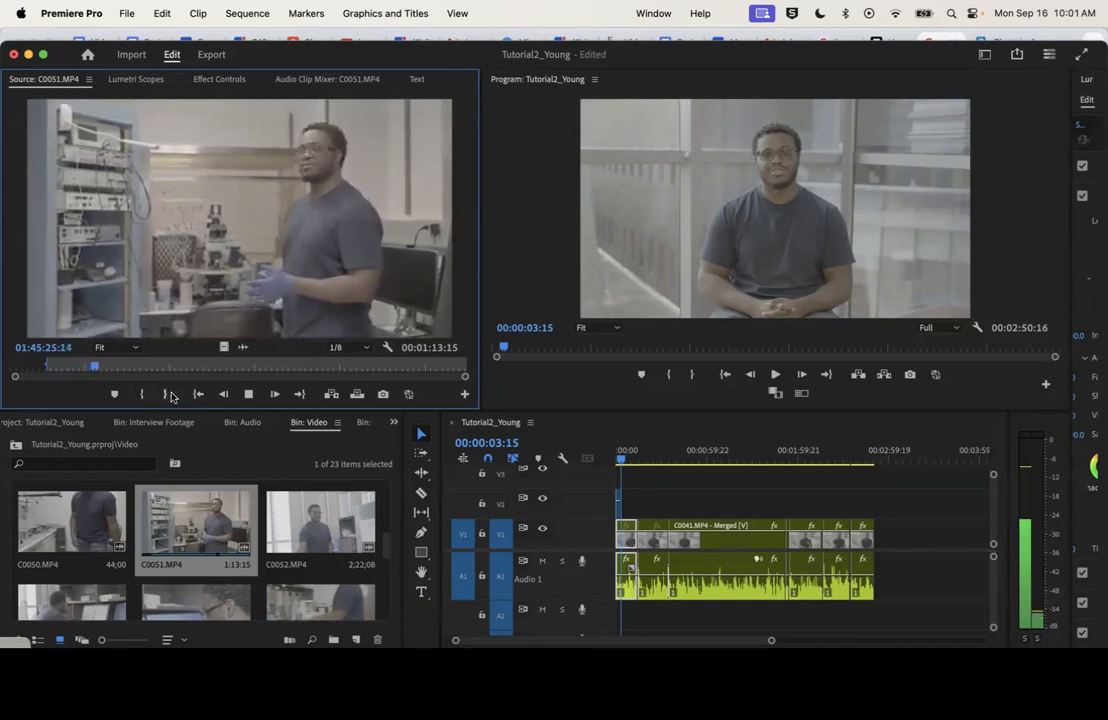
click(166, 394)
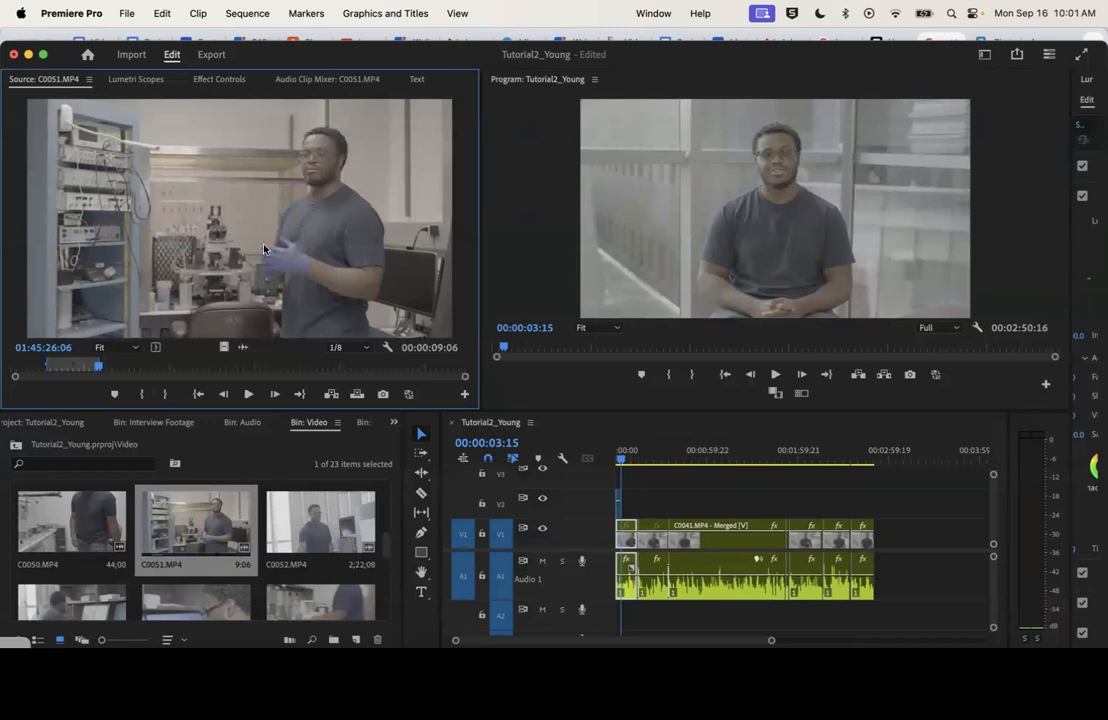
drag(302, 331, 648, 545)
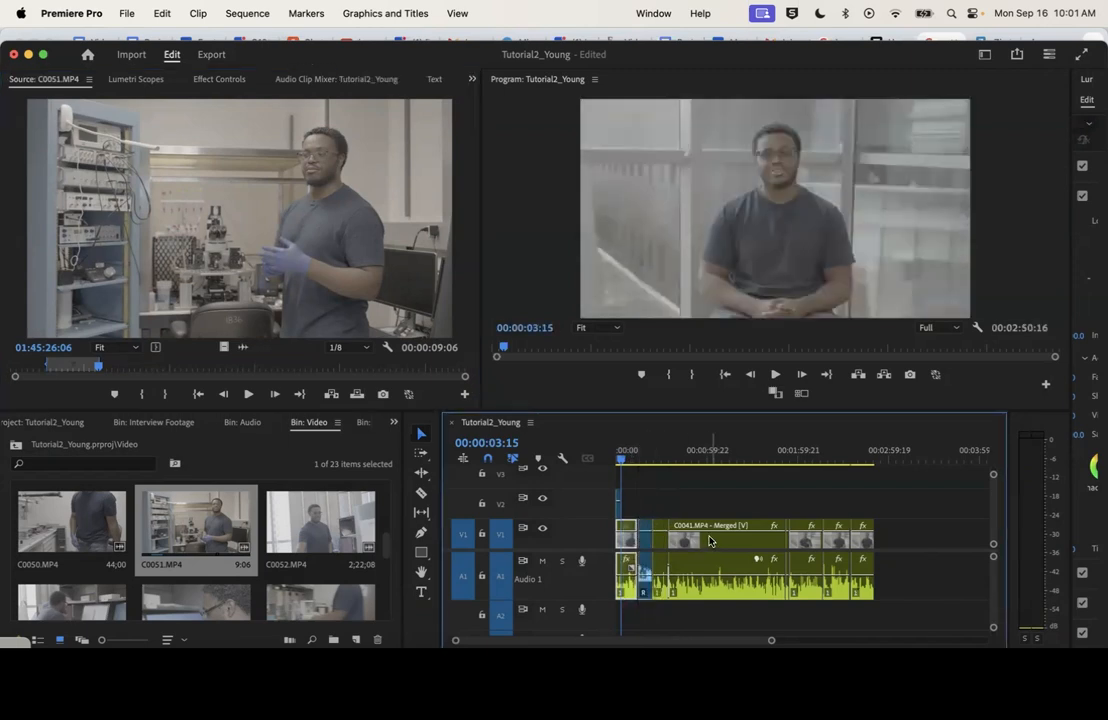
drag(639, 447, 646, 452)
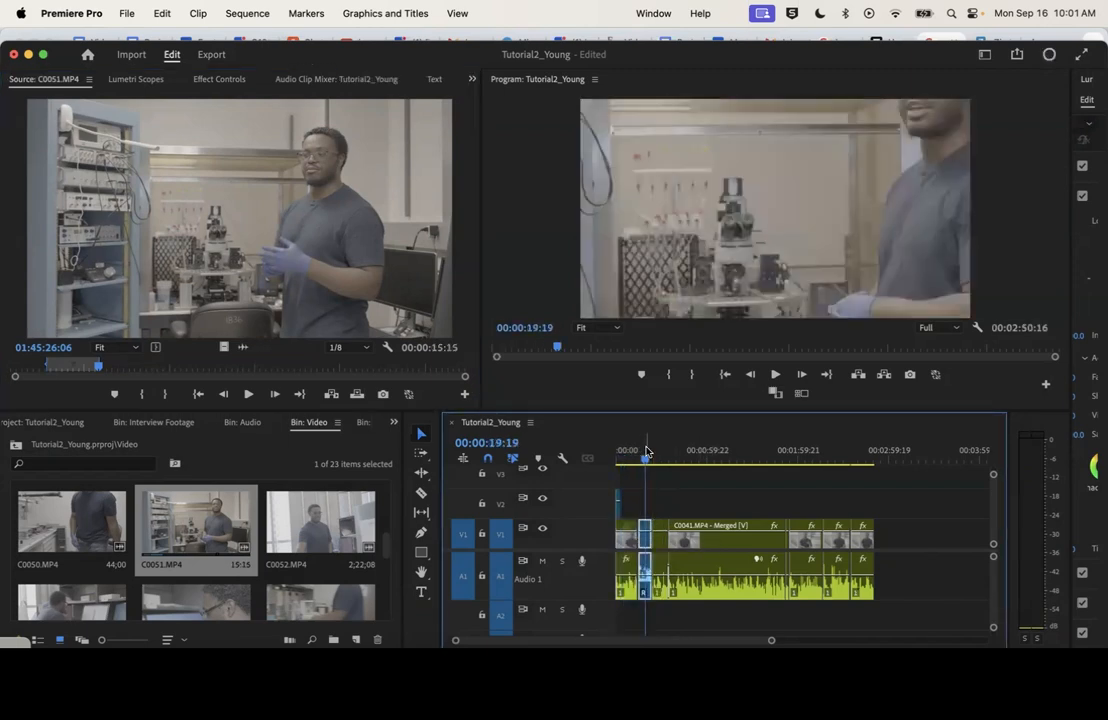
key(super+z)
Place the marked C0051.MP4 range on V2 above the first interview cut and scale it to frame size
drag(270, 268, 638, 506)
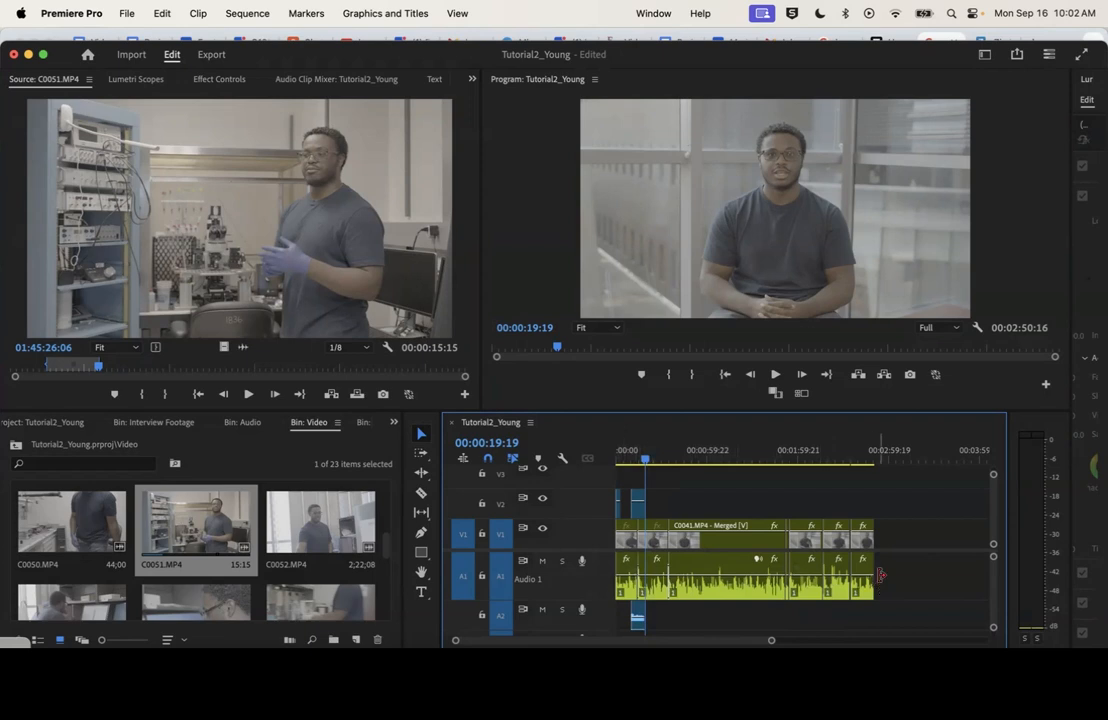
click(639, 512)
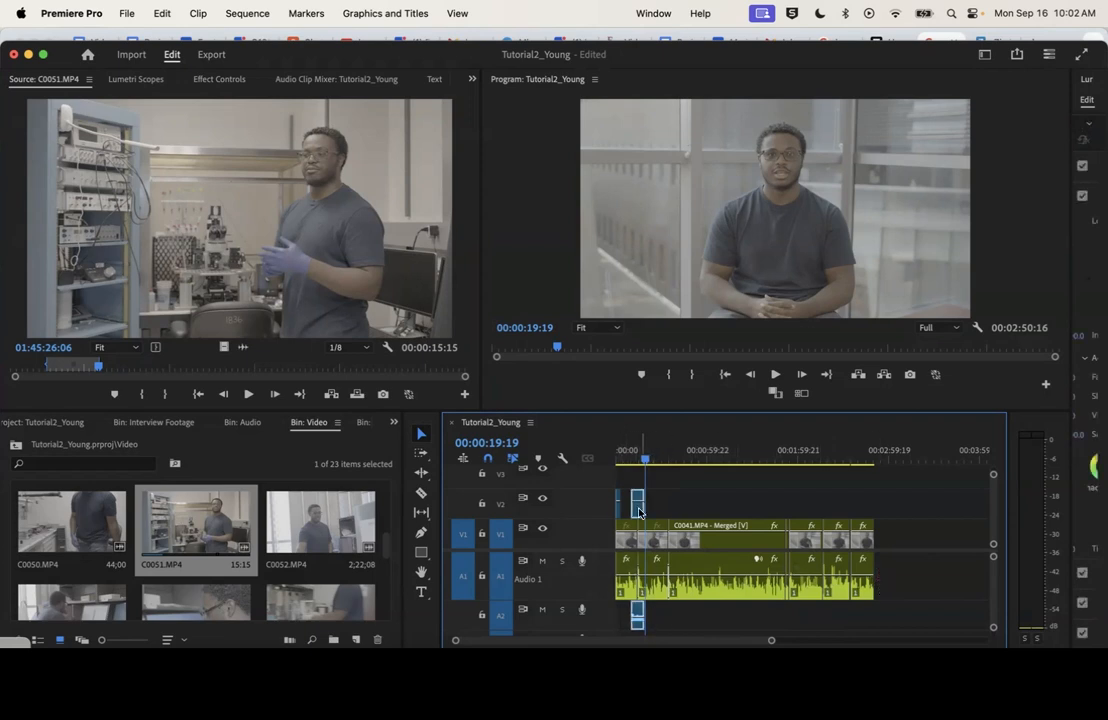
key(Up)
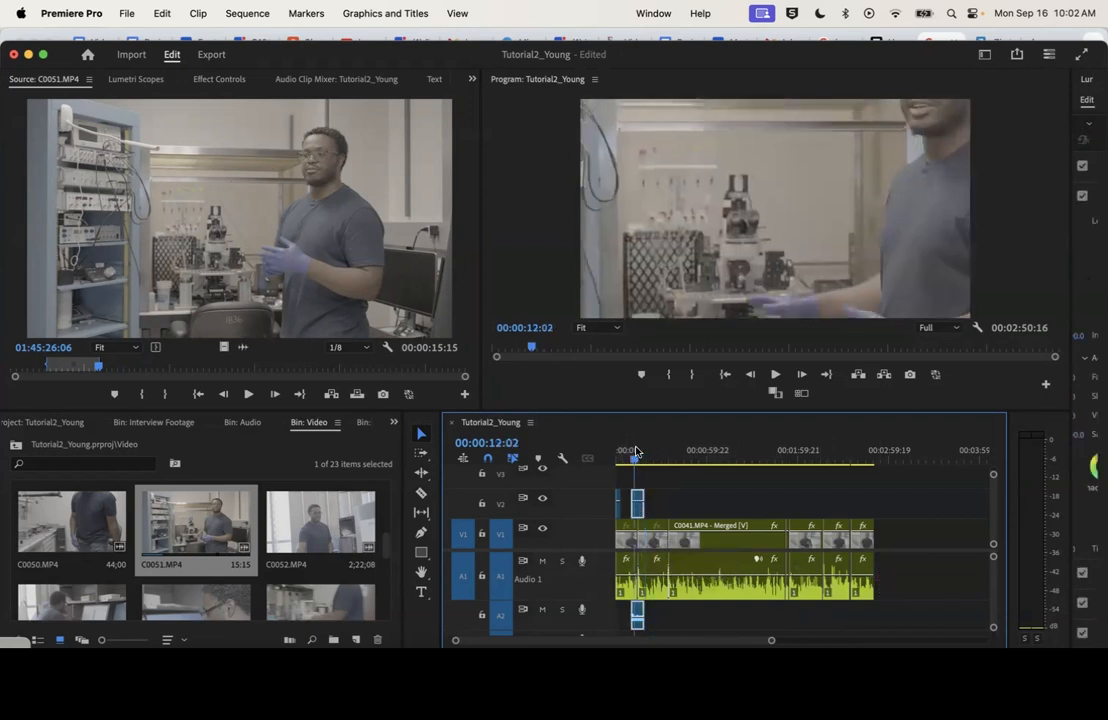
right_click(639, 510)
scroll(712, 600, down, 10)
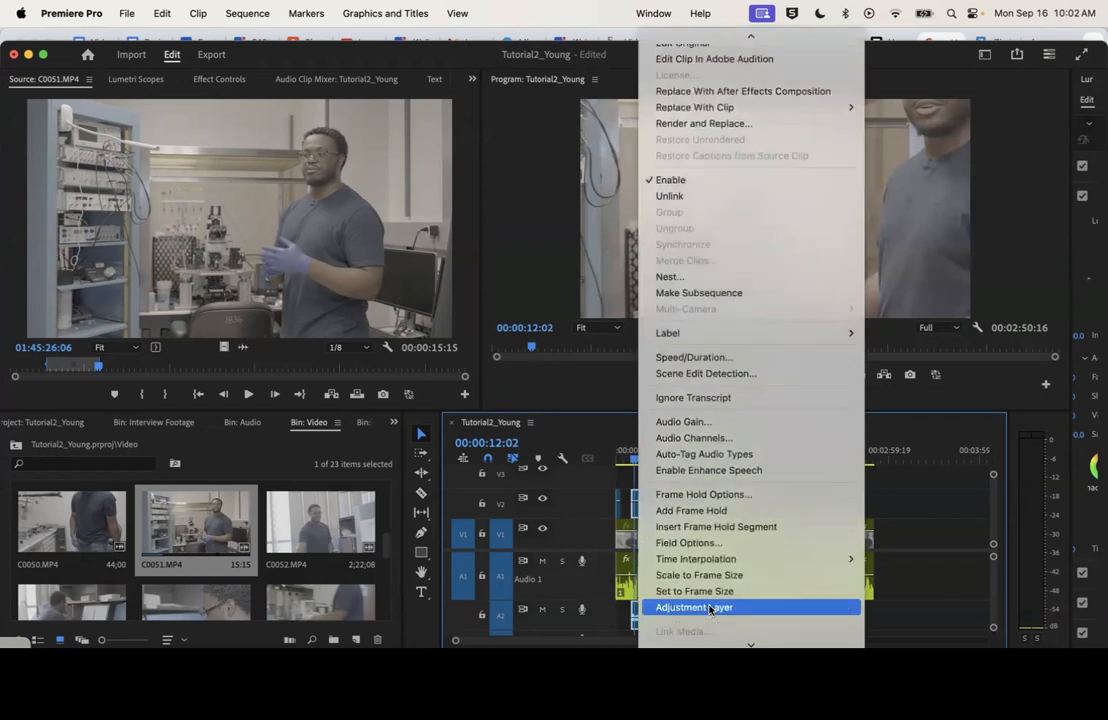
click(712, 456)
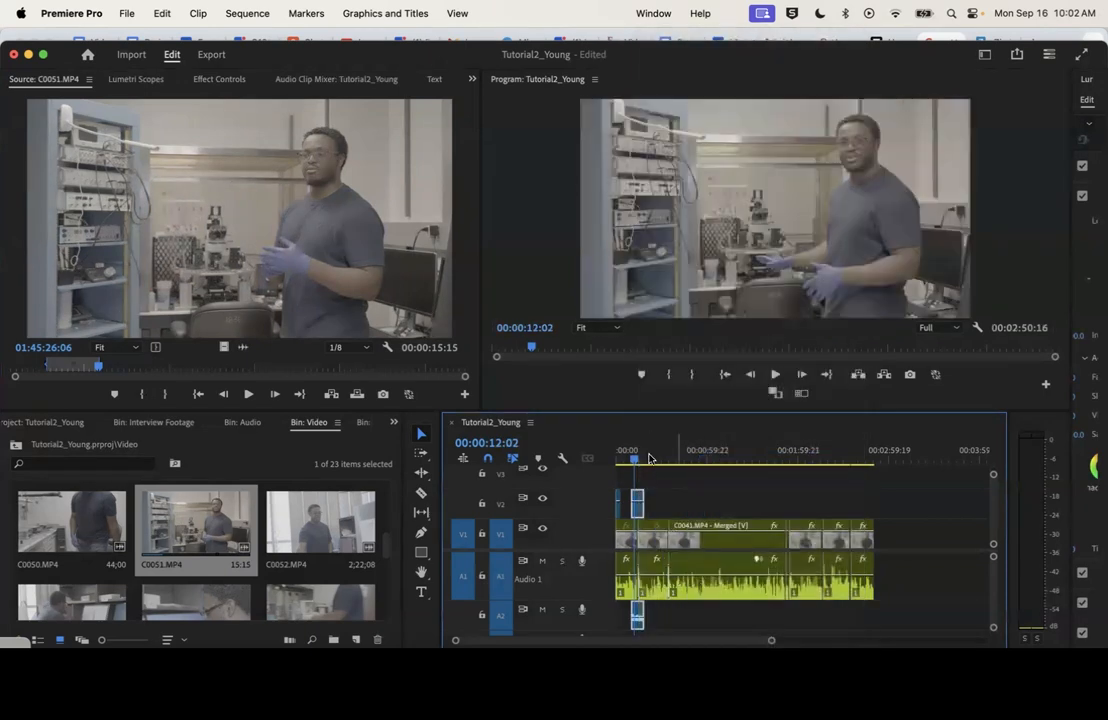
Move the C0051.MP4 clip earlier on V2 so it directly follows the opening B-roll, and check the frame there
click(642, 457)
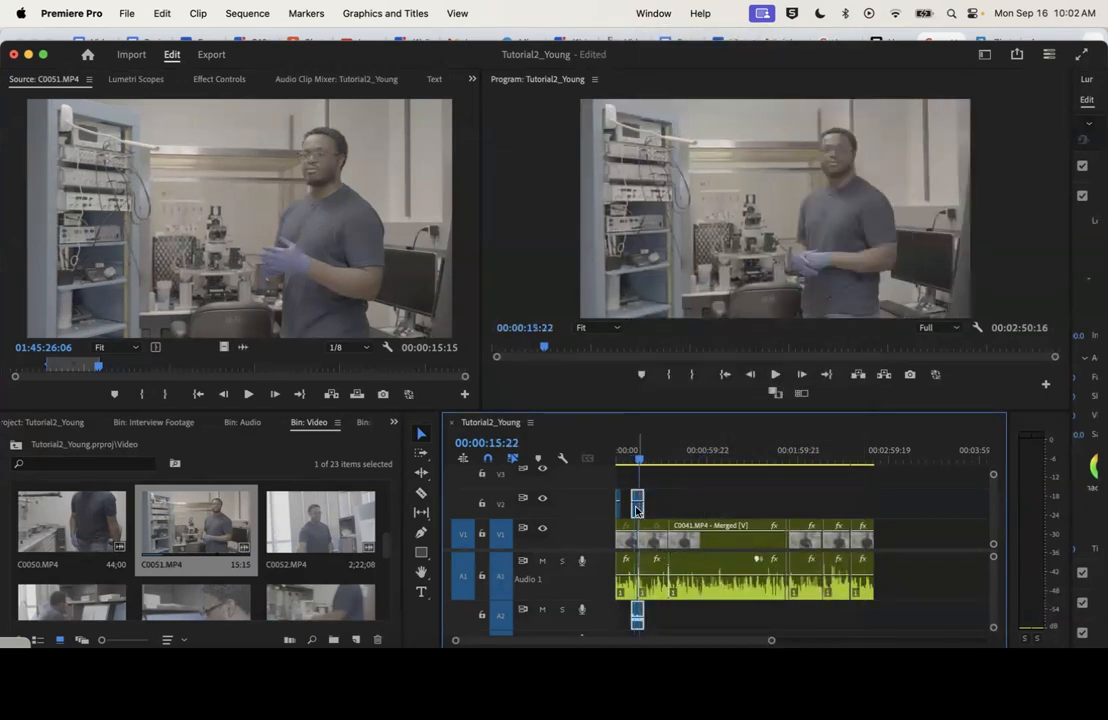
drag(639, 512, 628, 510)
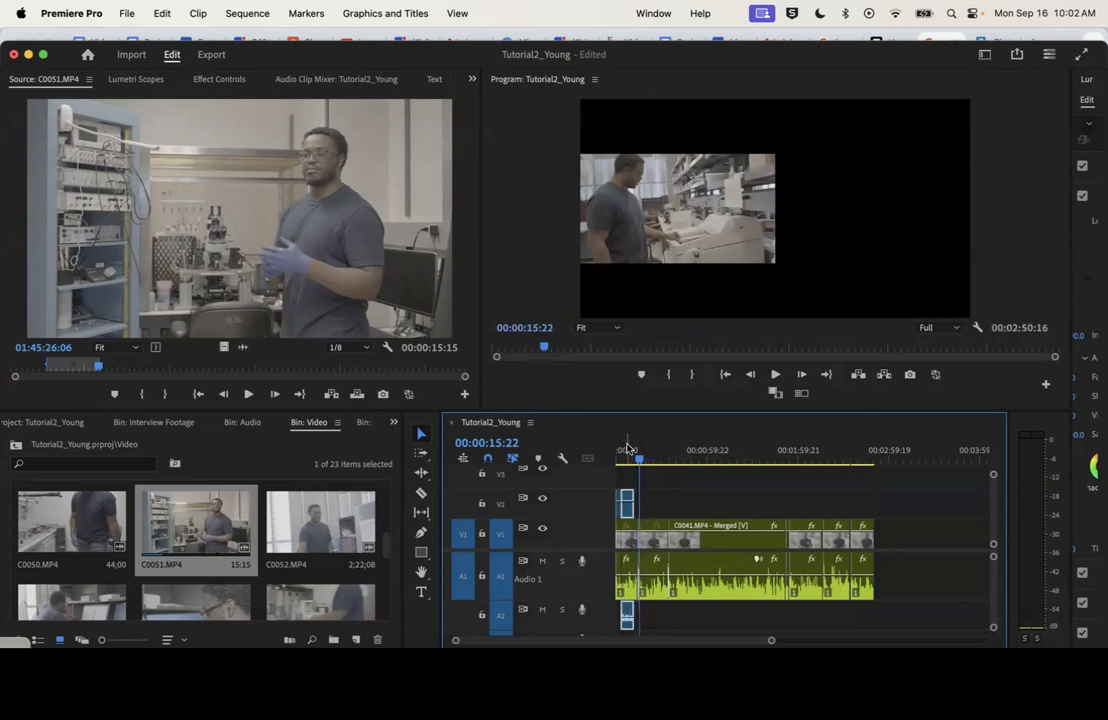
click(634, 456)
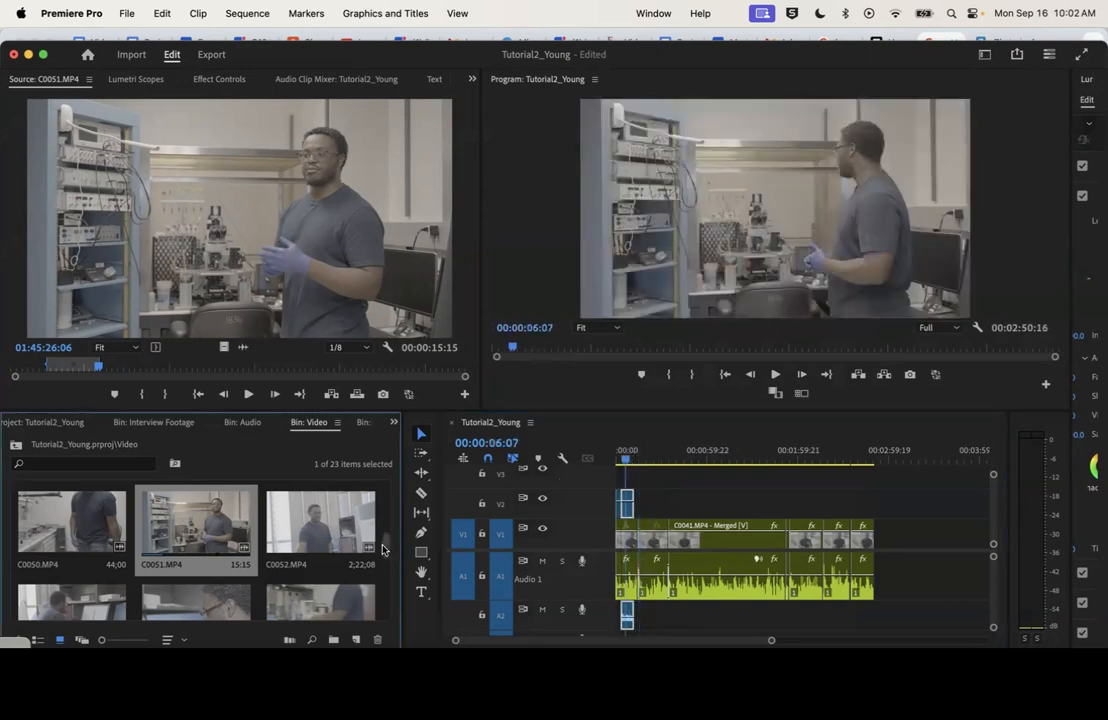
Open C0055.MP4 from the Video bin and mark a 6;41 range ending at 01;51;22;37
scroll(384, 519, down, 2)
double_click(330, 540)
click(229, 367)
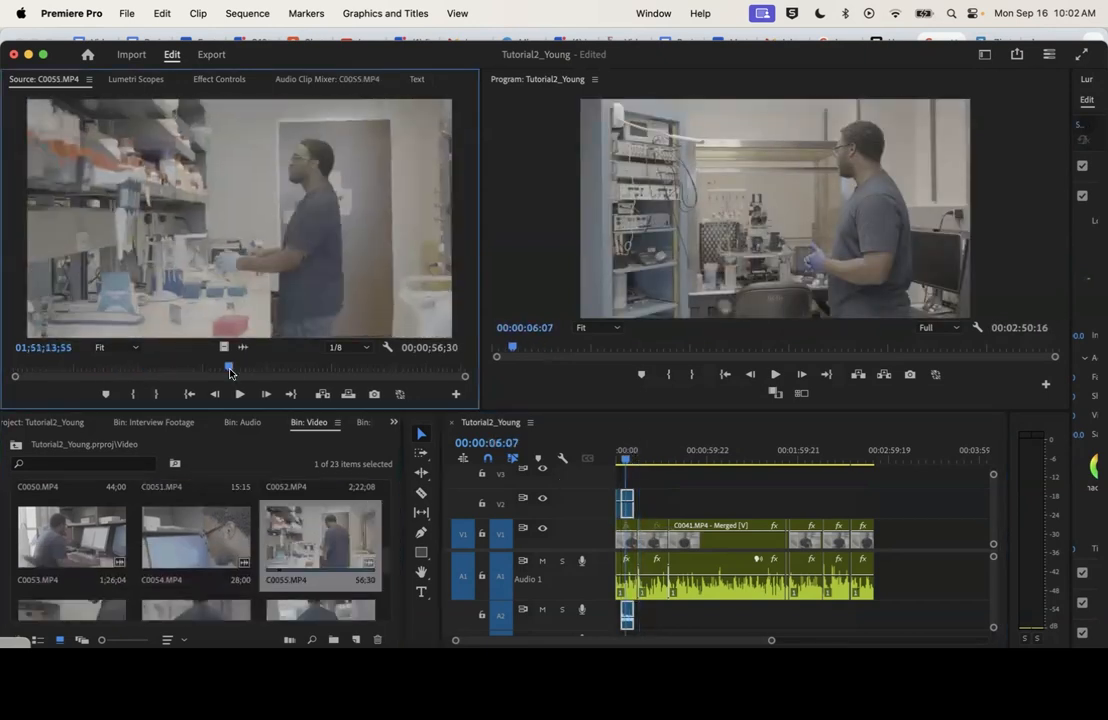
key(space)
click(138, 395)
click(167, 395)
key(space)
Move the C0051.MP4 clip to the interview's end and place the C0055.MP4 range, video only, on V2 after the opening B-roll
drag(224, 347, 871, 510)
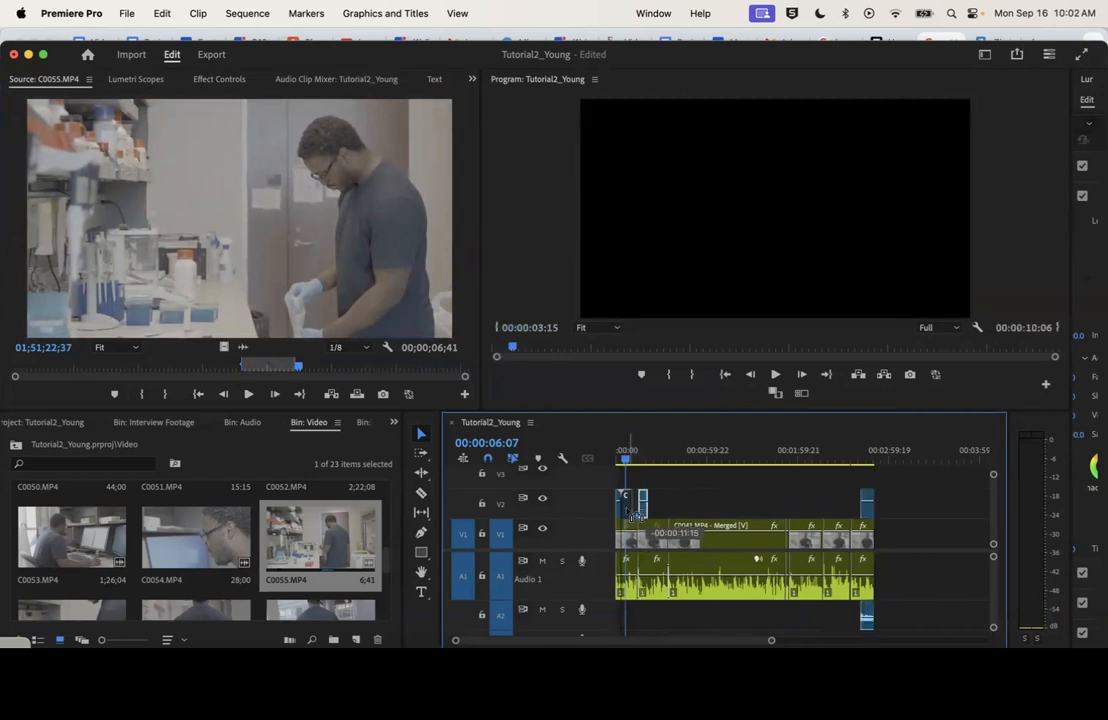
drag(643, 508, 626, 508)
Open C0054.MP4 from the Video bin and skim it as possible B-roll
double_click(185, 537)
key(space)
click(274, 368)
Mark a 6;10 range of C0053.MP4 and place only its video on V2 beside the C0055.MP4 clip, over the second interview clip's start
double_click(100, 537)
click(103, 368)
key(space)
click(138, 396)
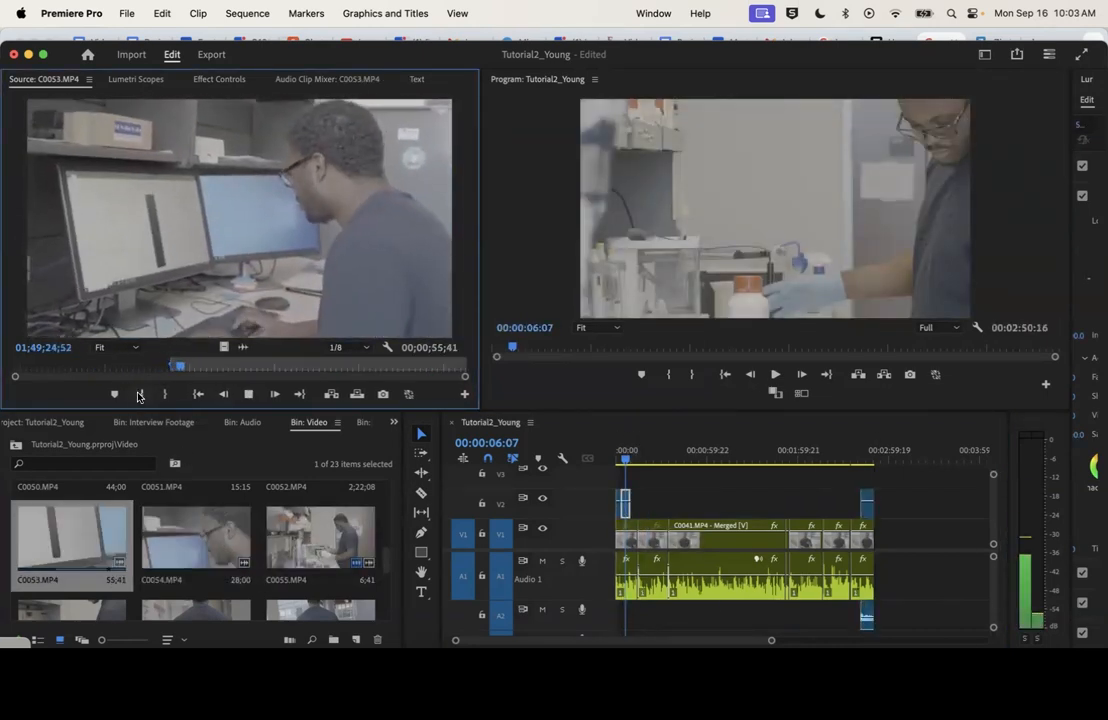
click(168, 396)
key(space)
drag(224, 347, 643, 508)
drag(626, 508, 652, 508)
Play the sequence's opening and move the two adjacent B-roll clips on V2 over the cut into the third interview clip
drag(625, 460, 607, 464)
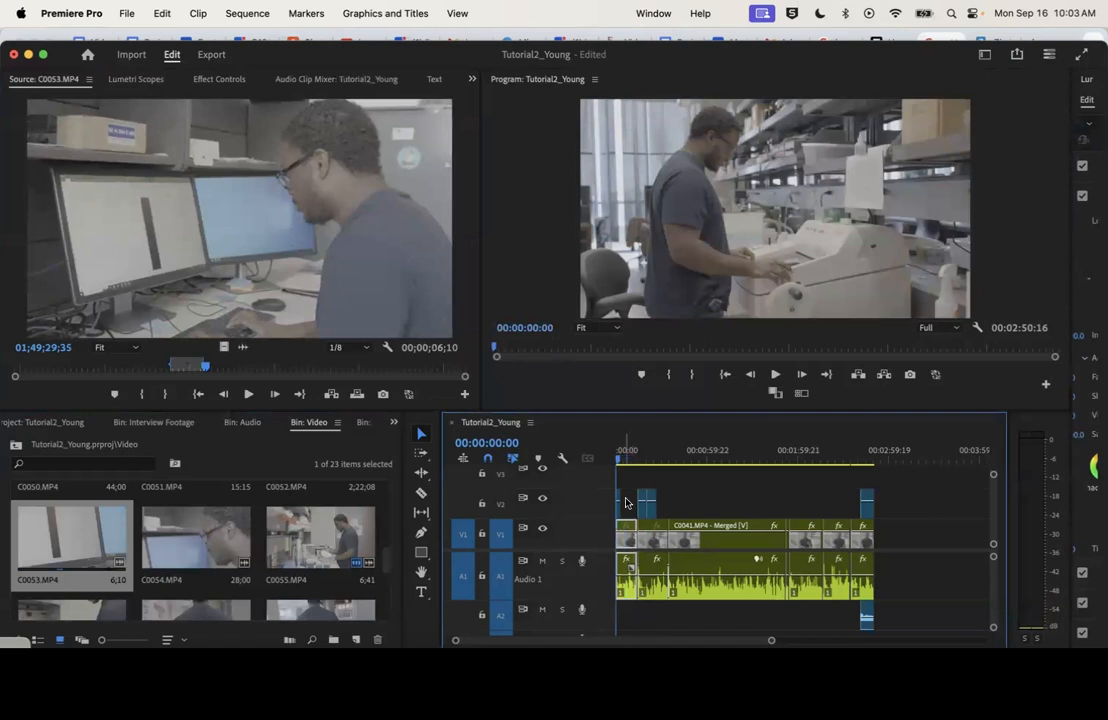
key(space)
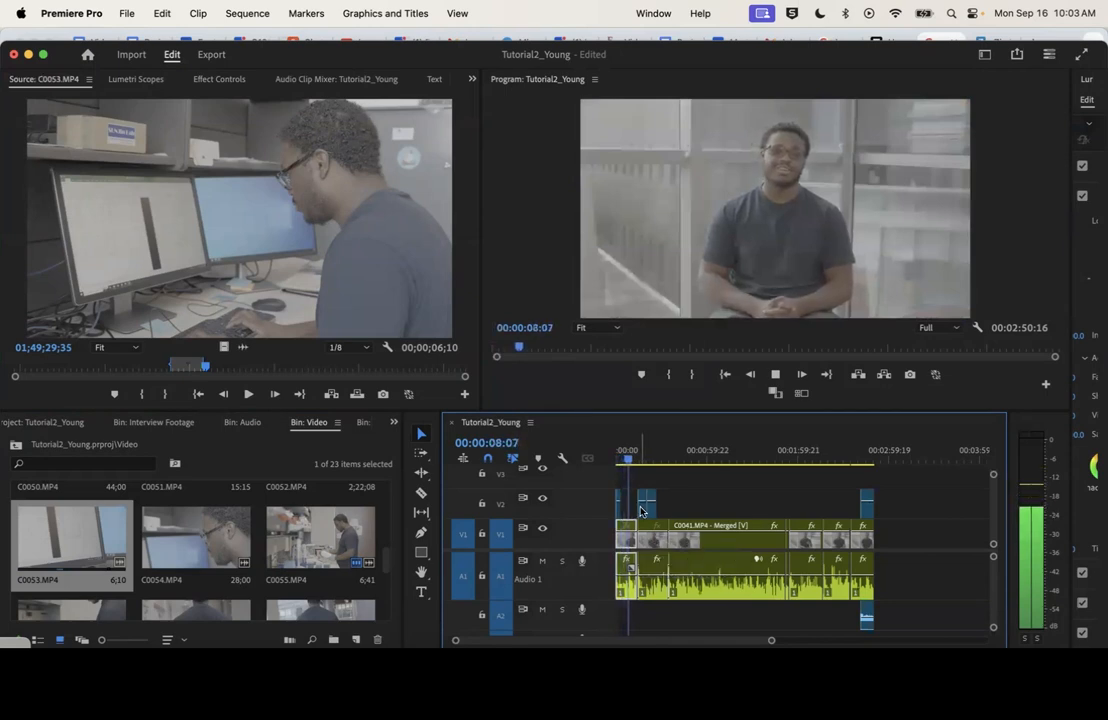
key(space)
drag(387, 561, 387, 595)
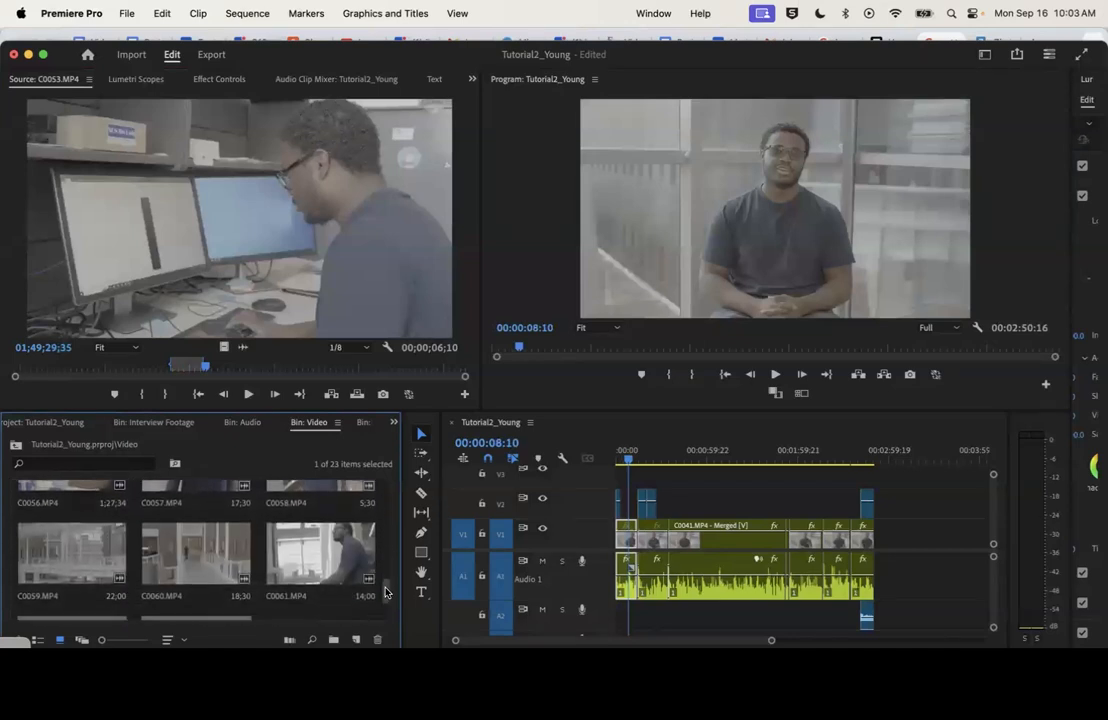
mouse_move(683, 488)
mouse_down()
mouse_move(645, 514)
mouse_move(668, 505)
mouse_up()
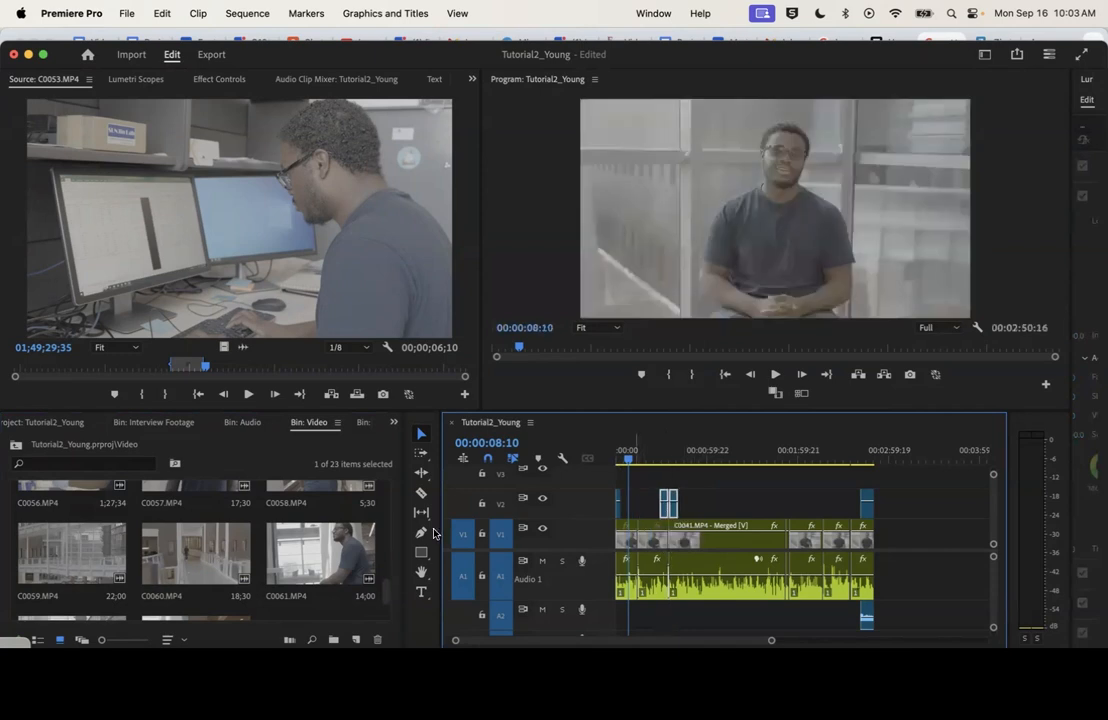
Open C0060.MP4, the walkway shot, and mark a 2;17 range ending at 01;54;05;54
double_click(193, 549)
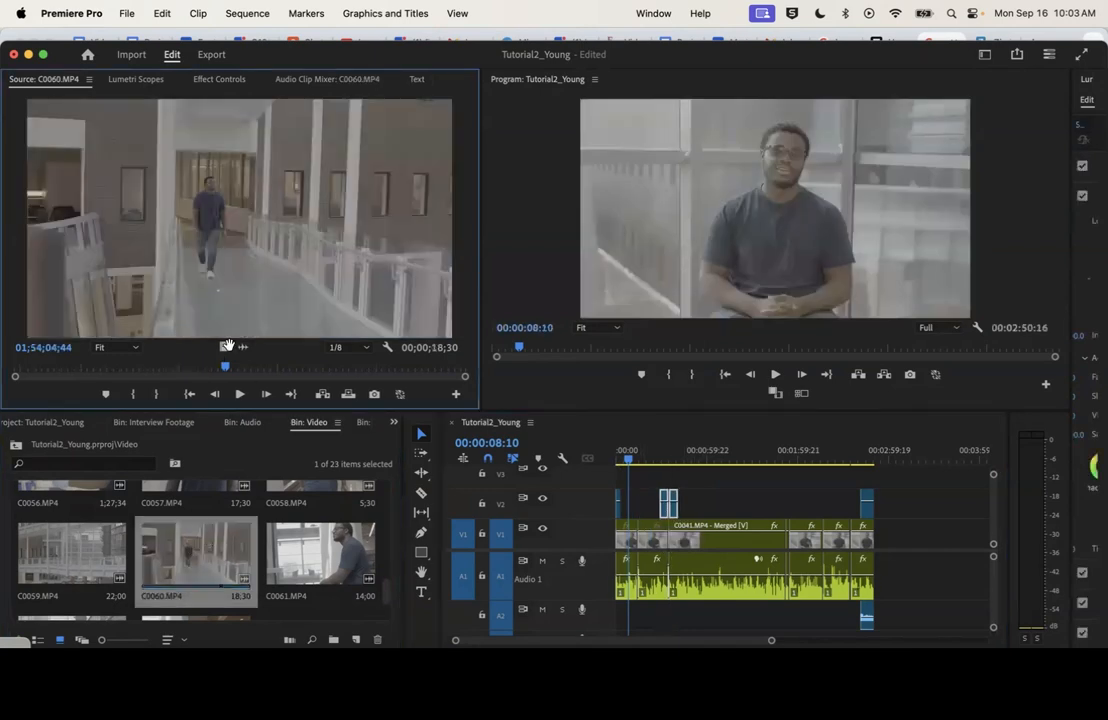
key(space)
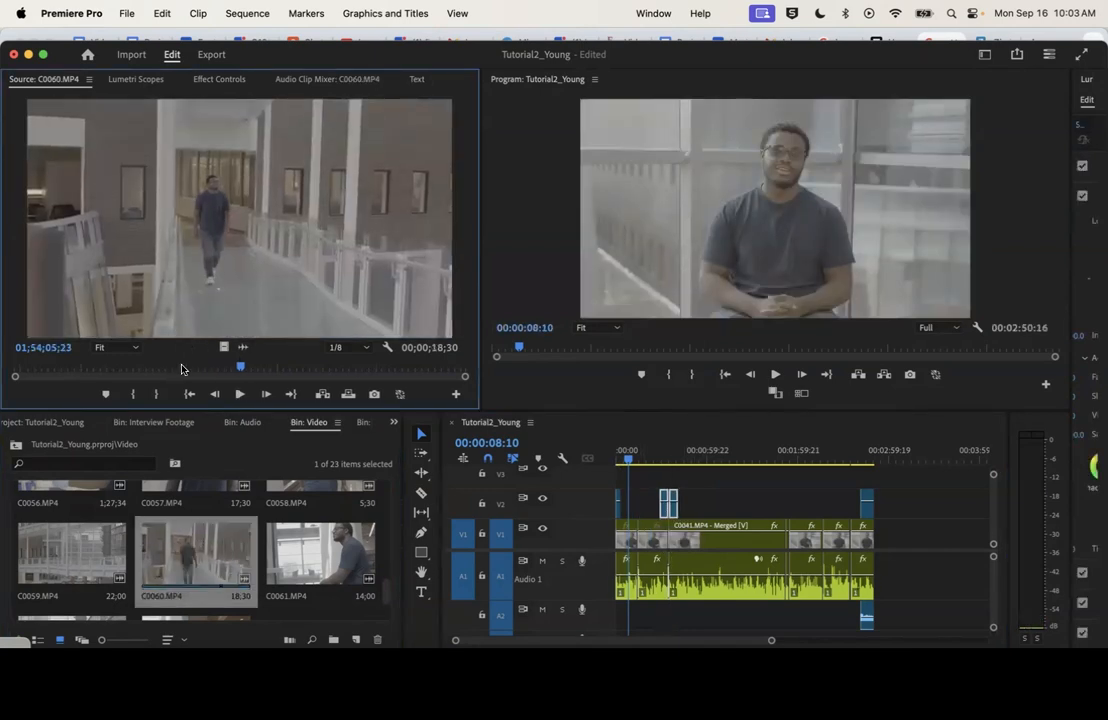
click(140, 396)
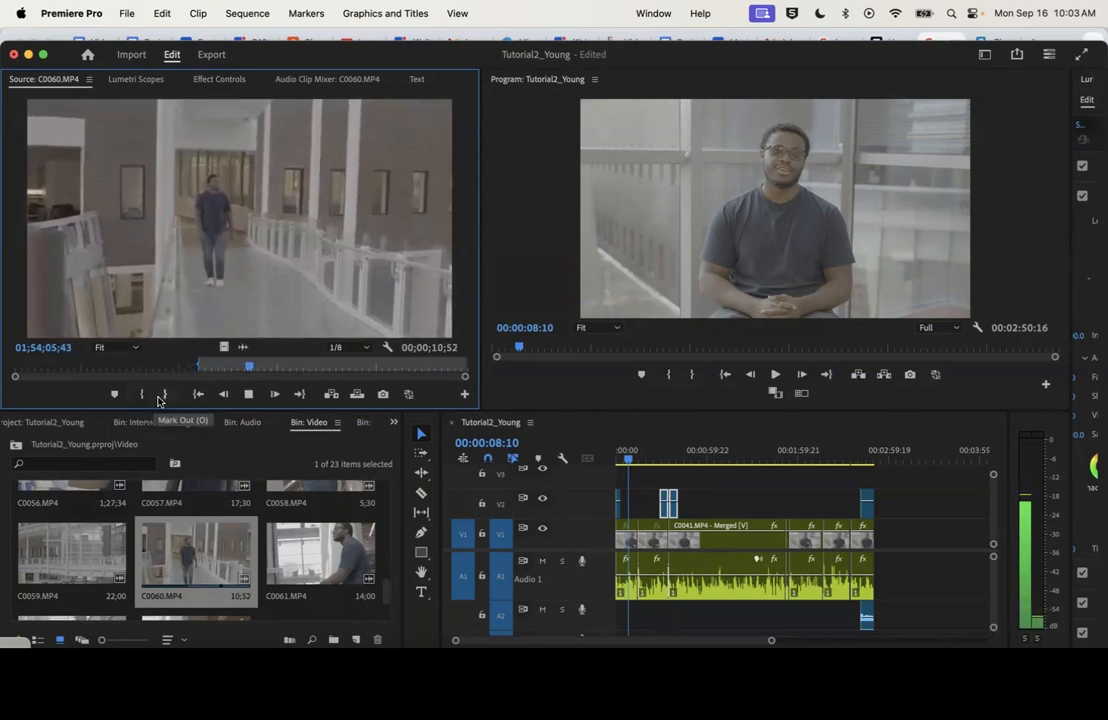
click(165, 394)
Place only the video of the marked C0060.MP4 range on V2 near the first interview clip's end and scale it to frame size
scroll(229, 548, down, 2)
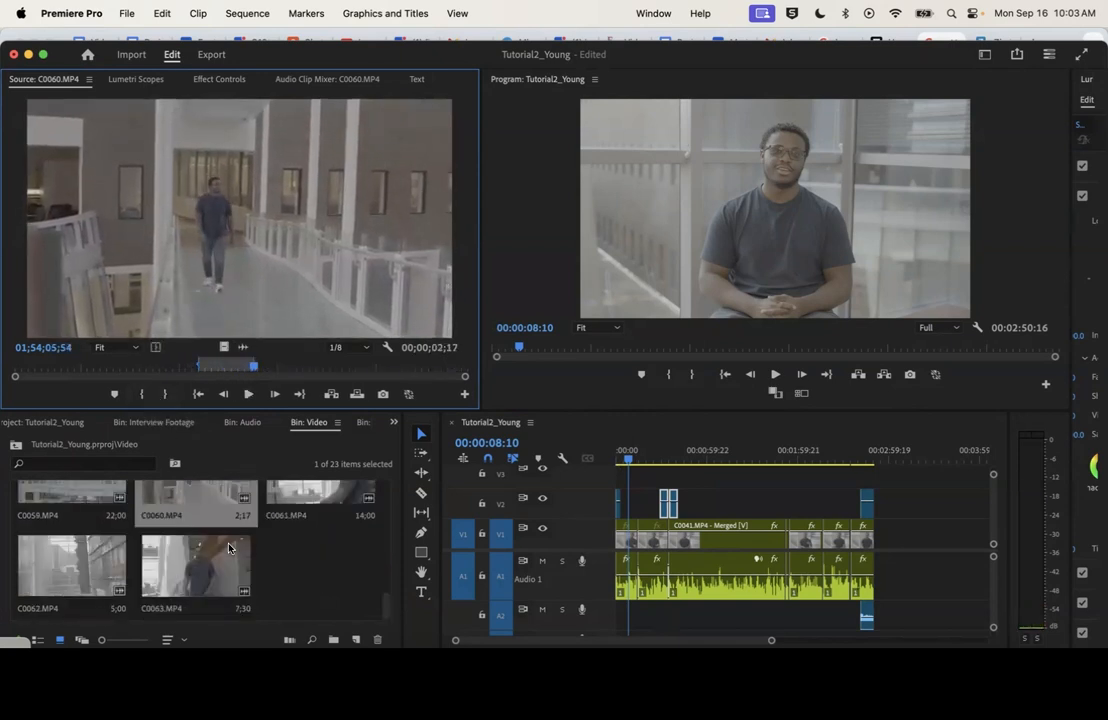
drag(299, 394, 635, 512)
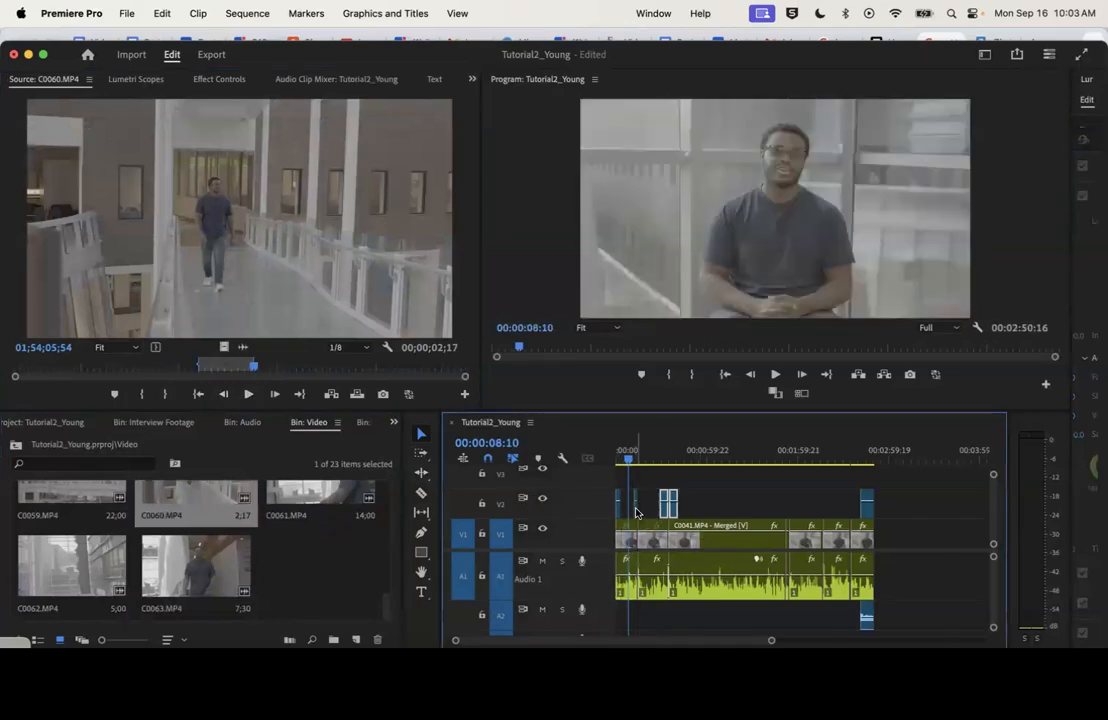
right_click(635, 512)
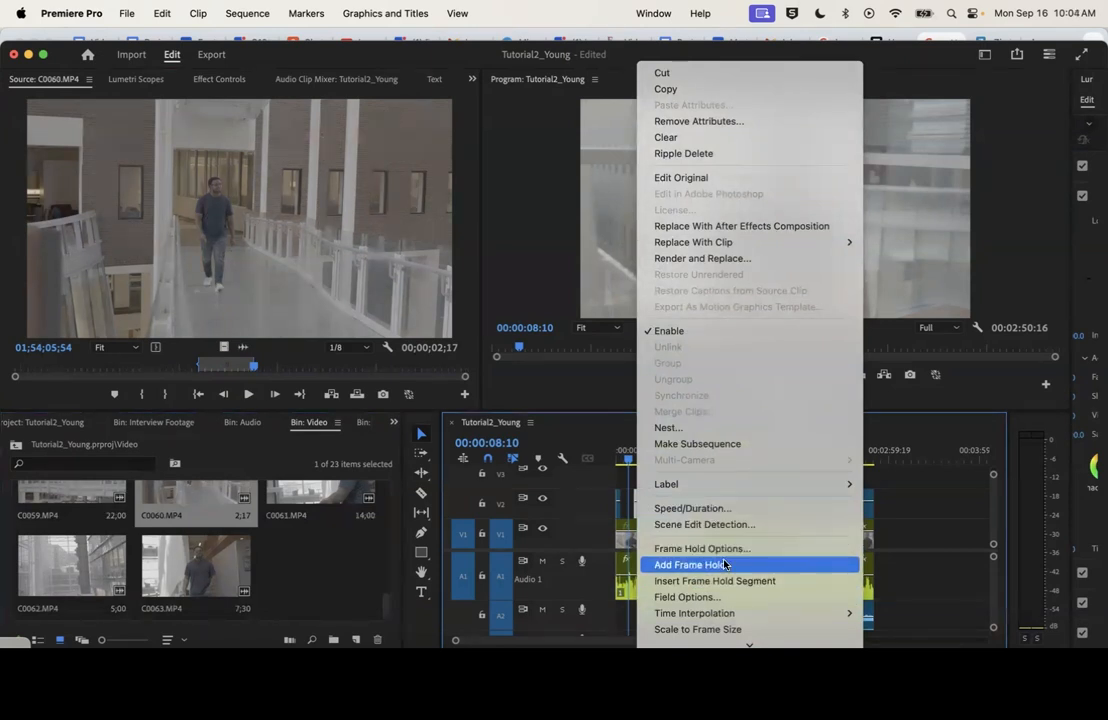
scroll(730, 550, down, 4)
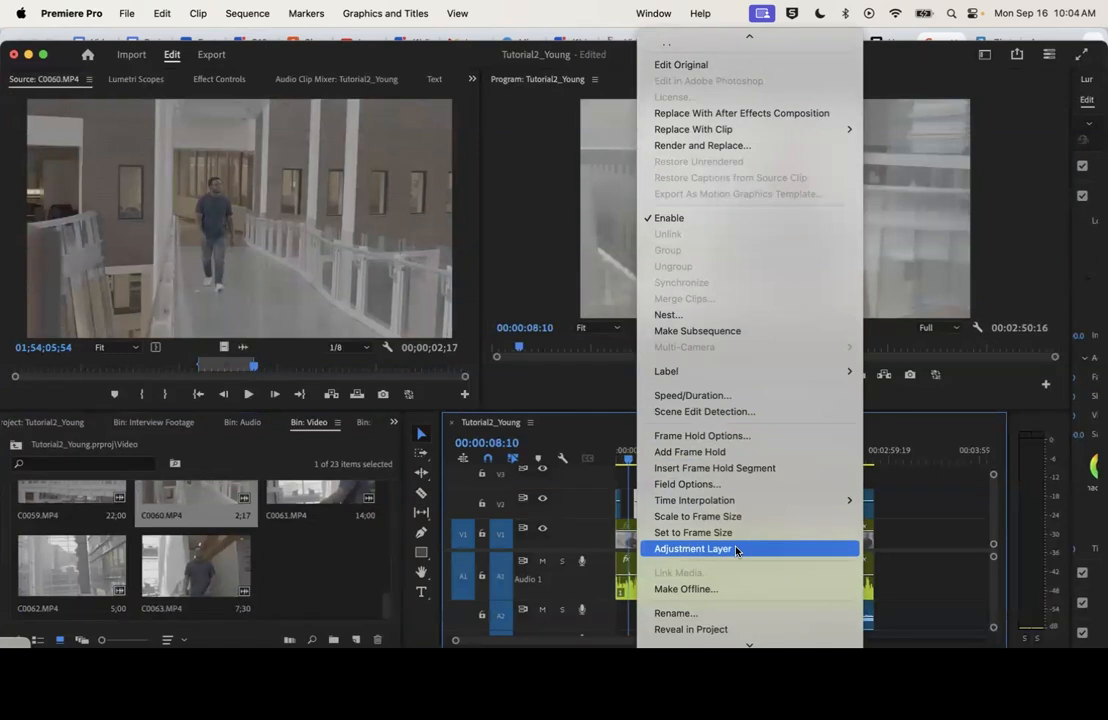
mouse_move(733, 500)
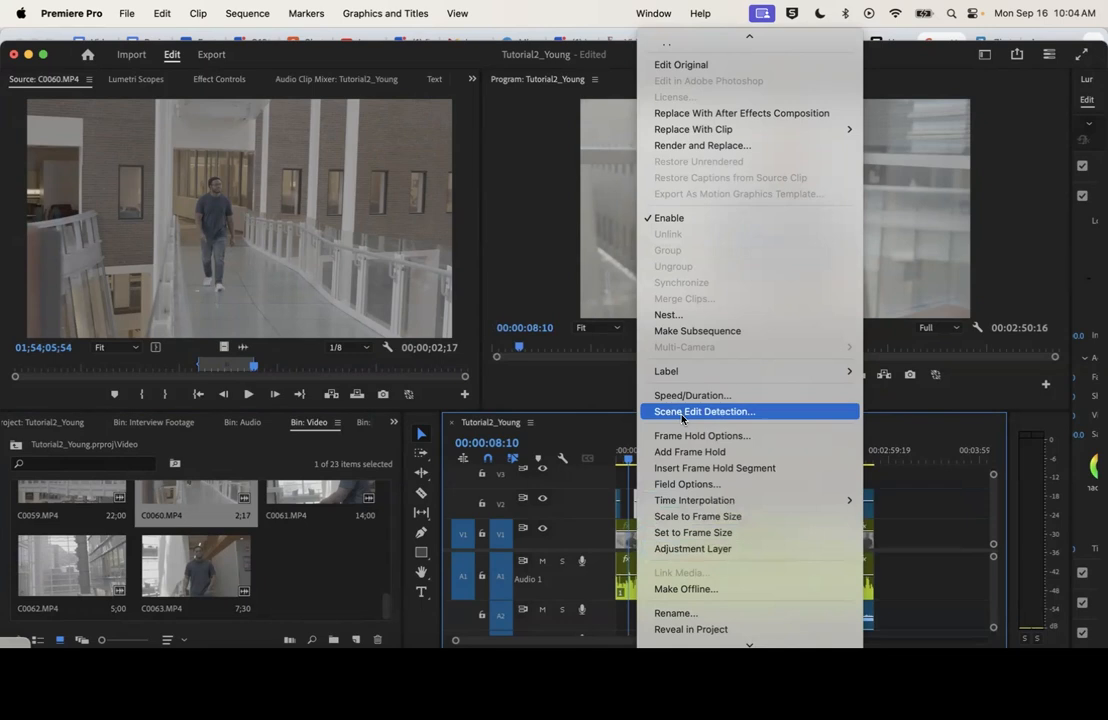
click(735, 518)
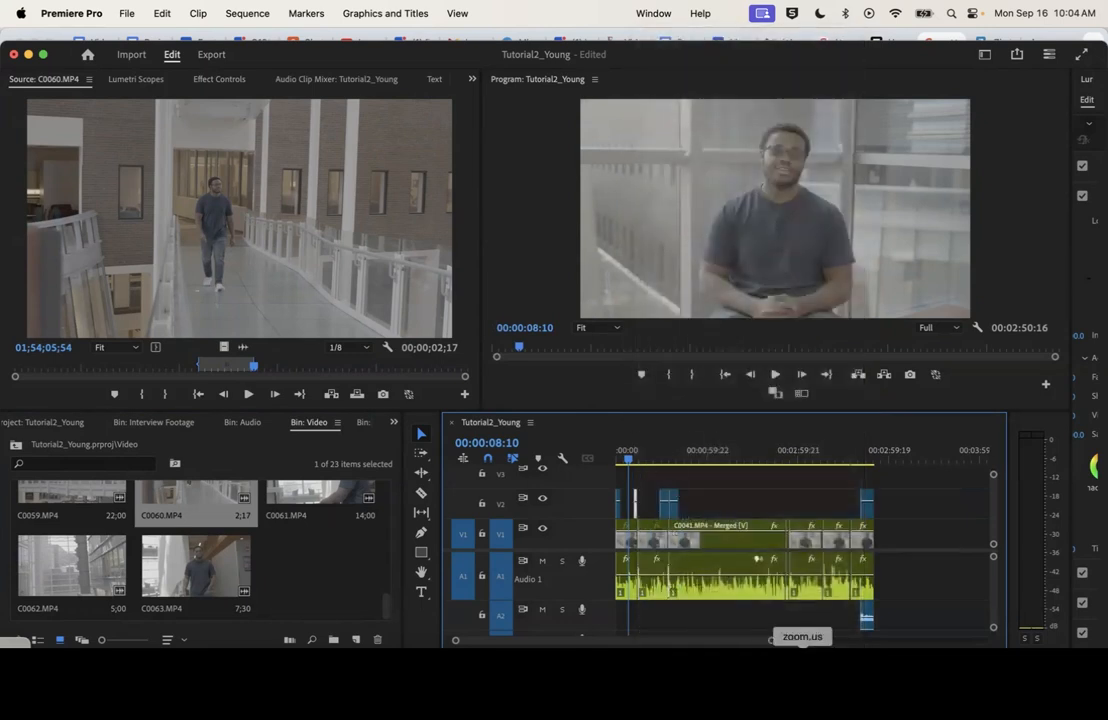
Extend the walkway clip's start on V2 back to 00:00:08:10, play it, and shorten its end
drag(769, 641, 707, 643)
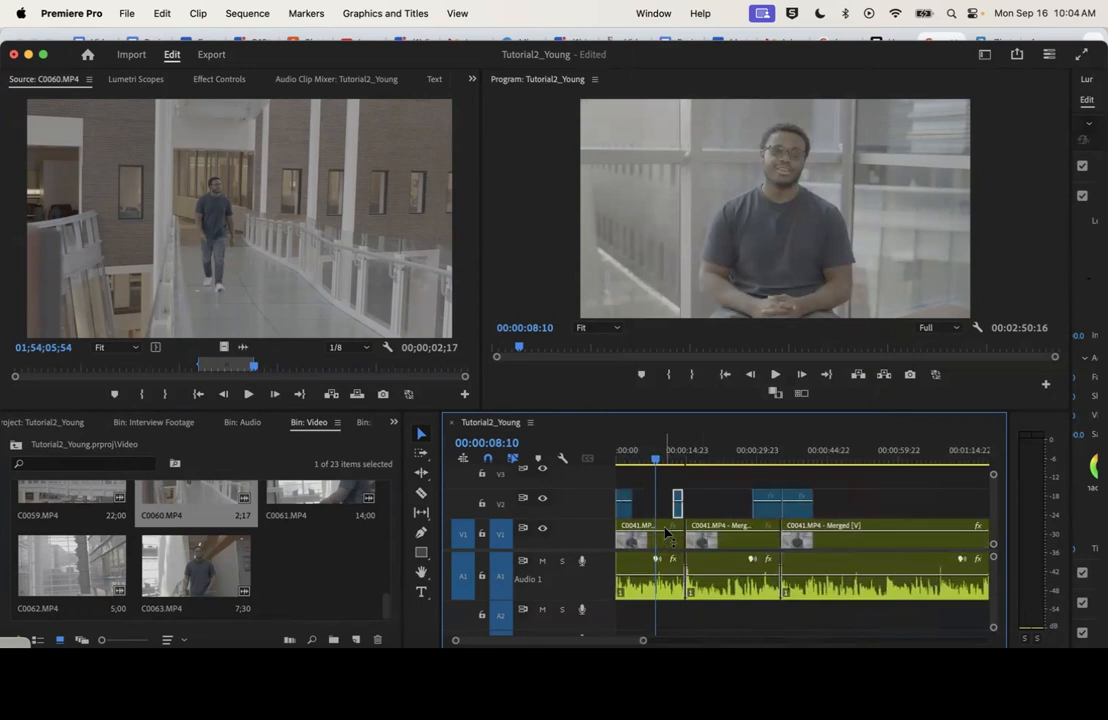
drag(677, 507, 656, 507)
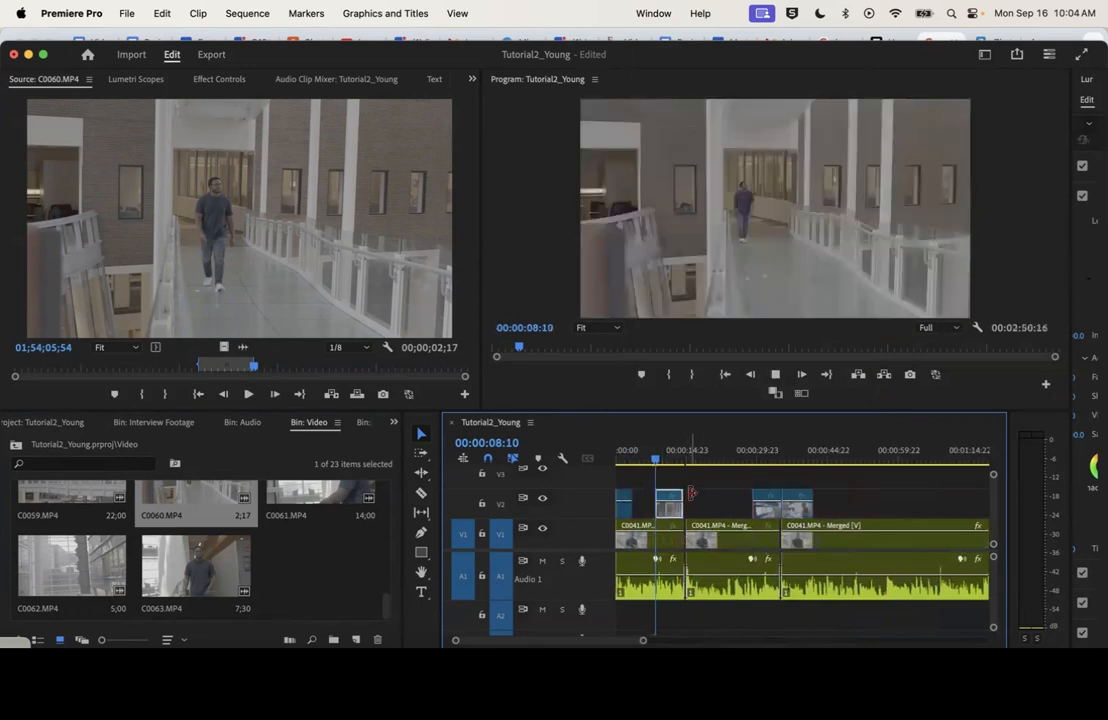
key(space)
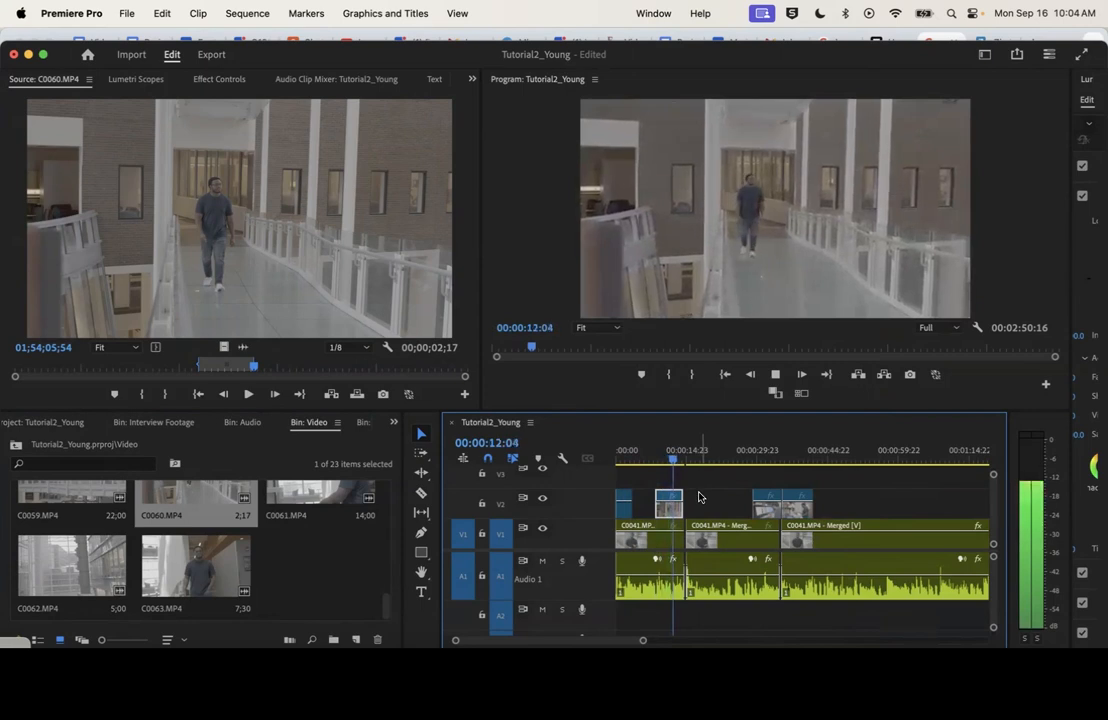
key(space)
drag(668, 459, 672, 460)
drag(680, 511, 662, 511)
Move the second of the two adjacent B-roll clips against the walkway clip's end on V2 and apply Set to Frame Size
click(759, 452)
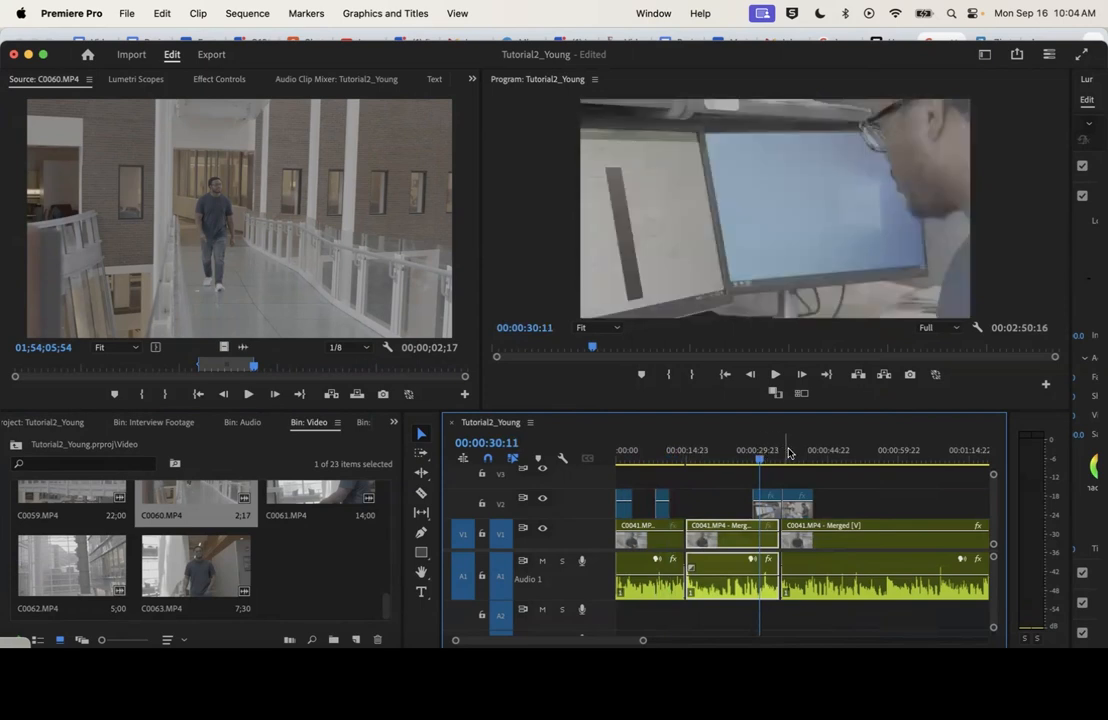
click(790, 453)
drag(799, 513, 686, 511)
right_click(686, 511)
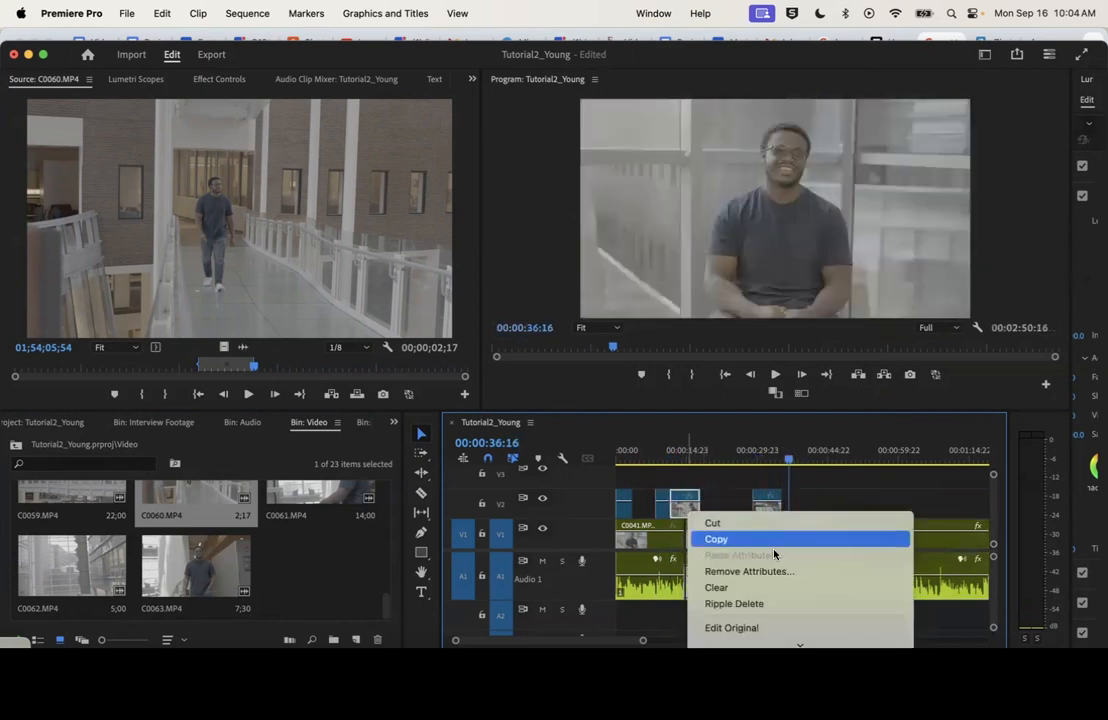
scroll(775, 552, down, 3)
click(796, 504)
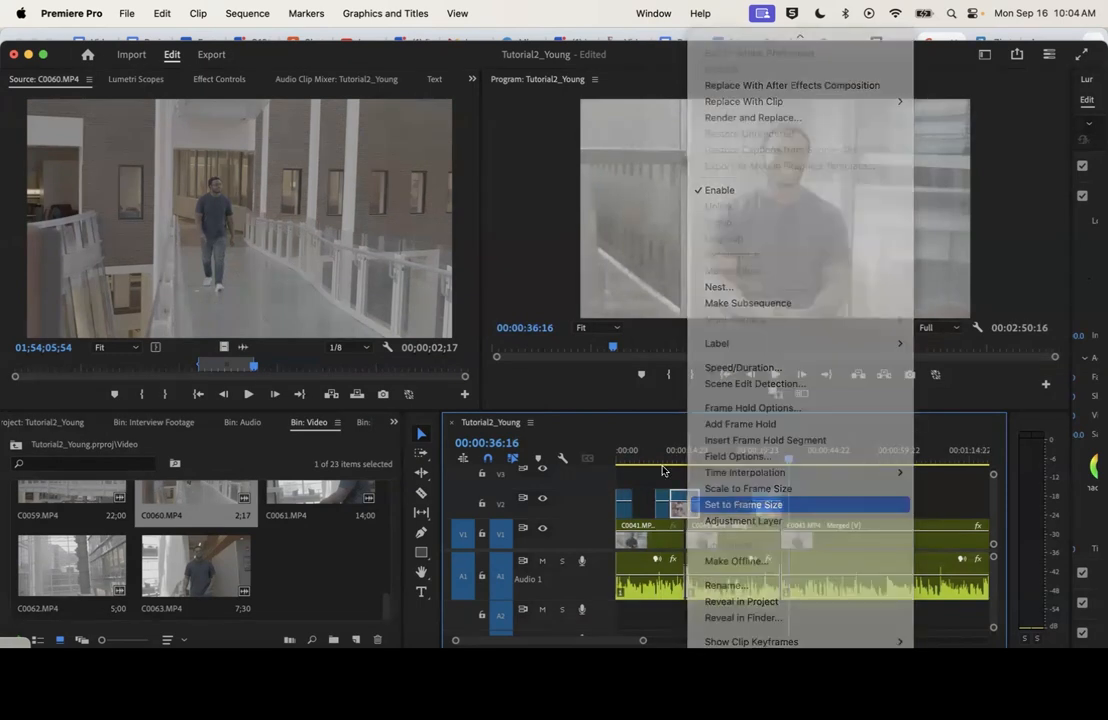
Play the new B-roll, trim the lab clip's end just past the first interview cut, and move the computer-desk clip against it
click(664, 453)
key(space)
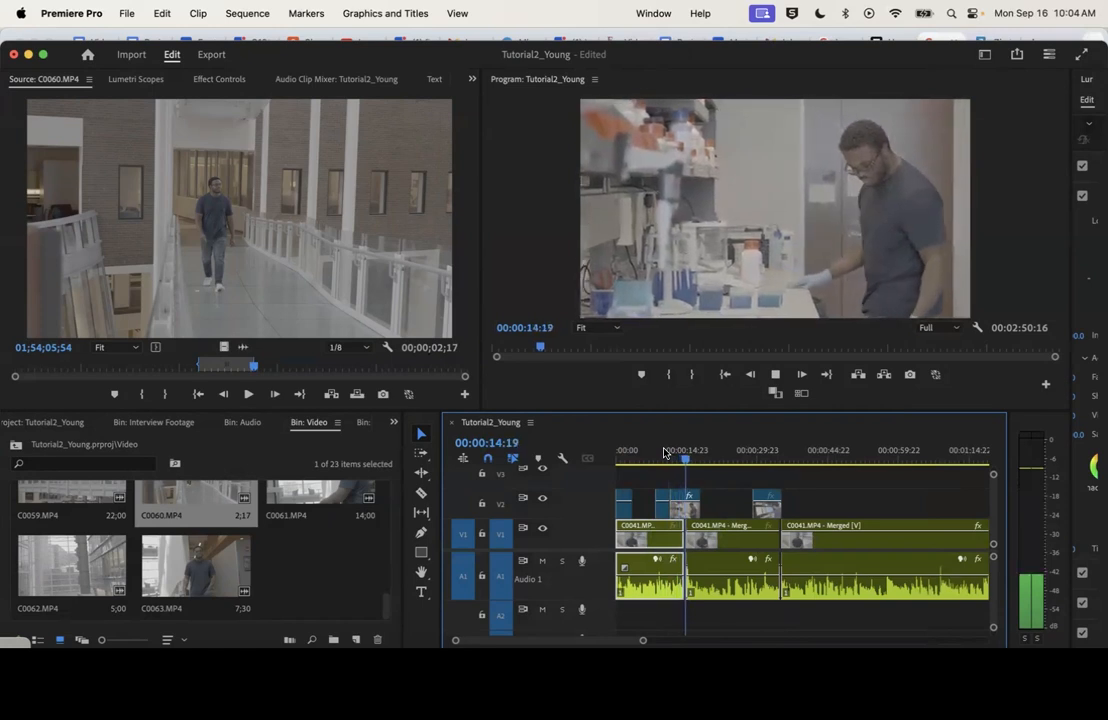
key(space)
drag(696, 512, 687, 514)
drag(764, 514, 698, 514)
Play across the first interview cut and fit the computer-desk clip on V2 to the frame size
click(685, 444)
key(space)
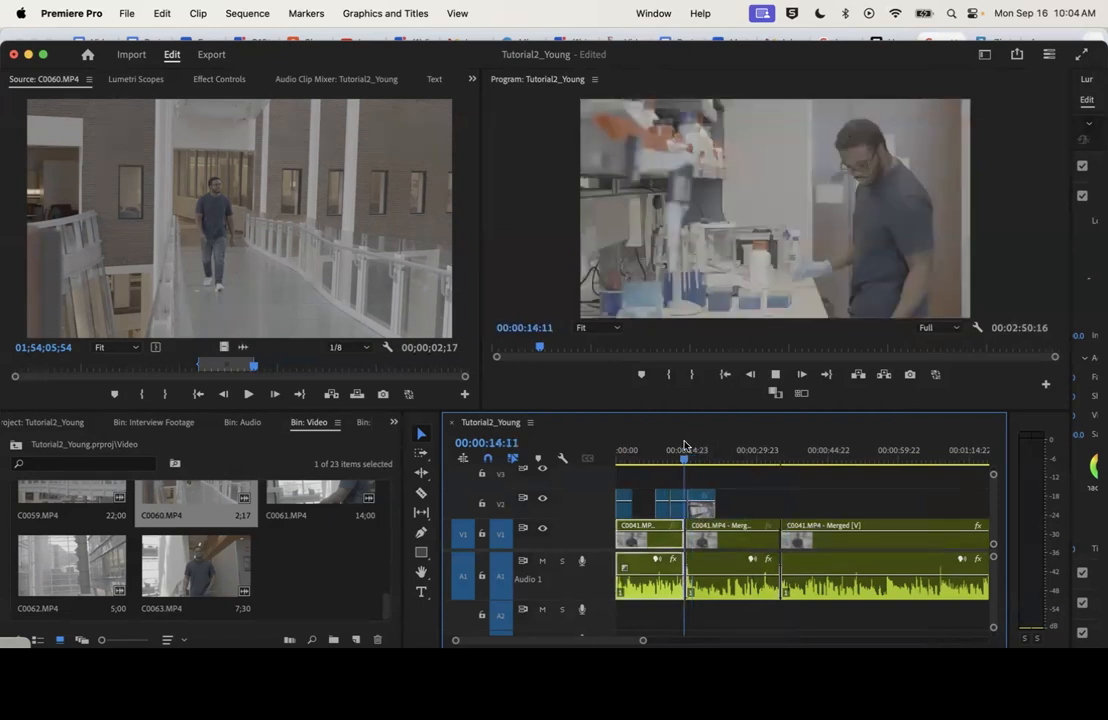
key(space)
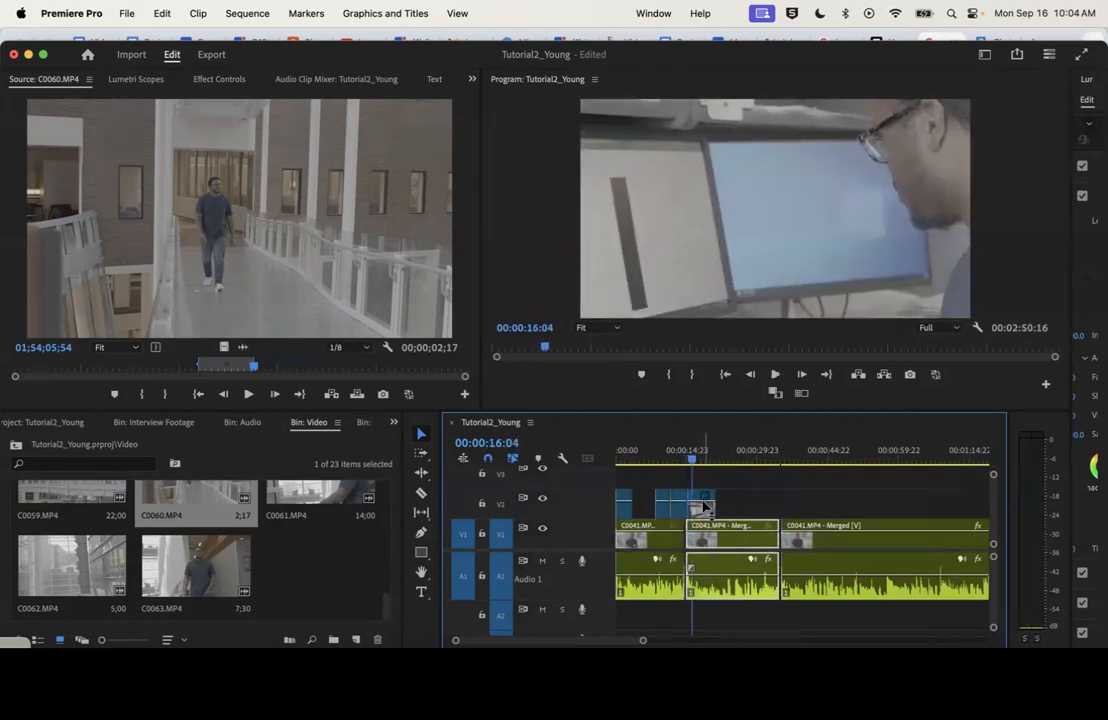
right_click(699, 509)
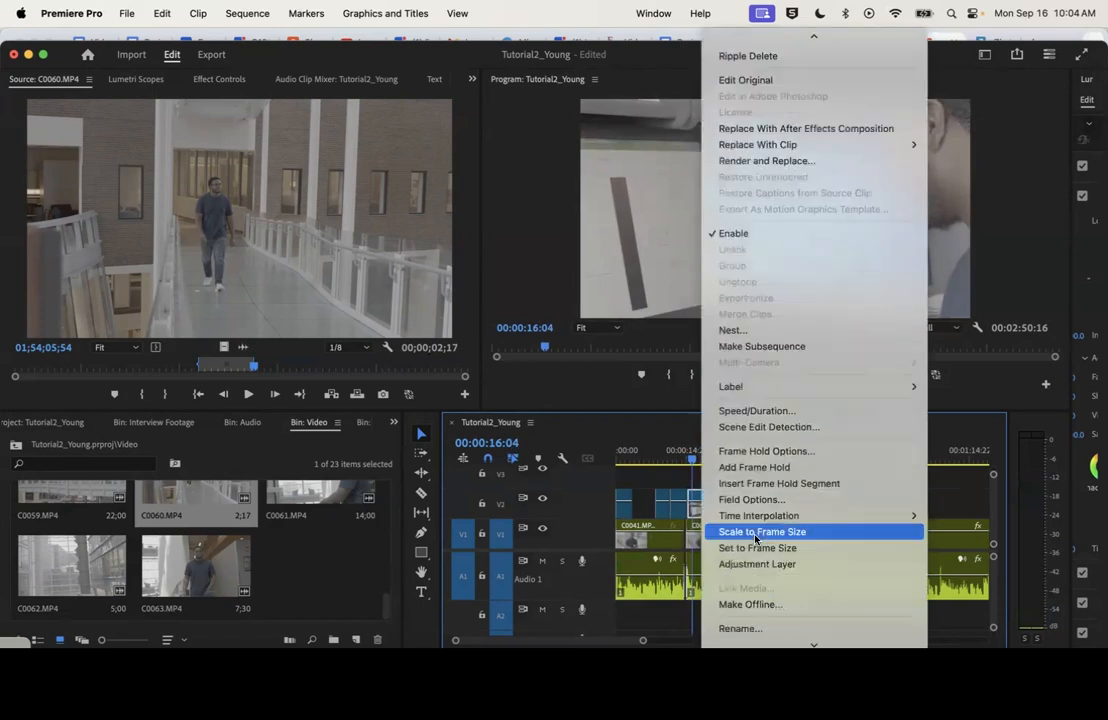
scroll(790, 515, down, 2)
click(790, 504)
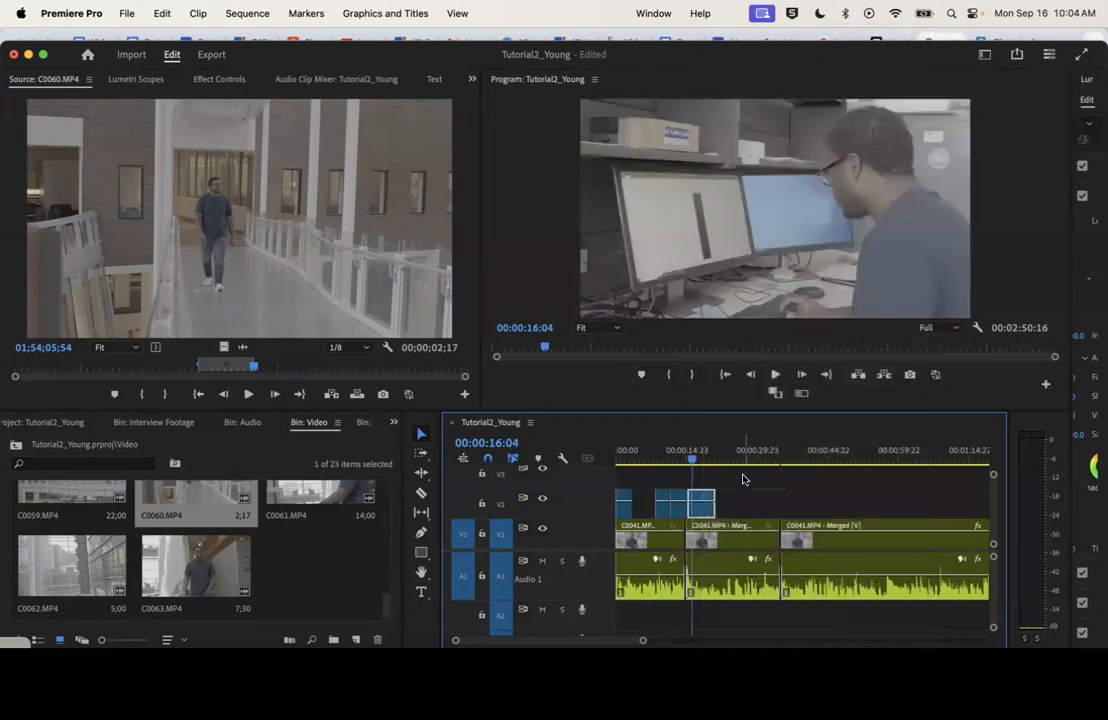
Play the computer-desk clip and trim its end on V2 to 00:00:19:23
key(space)
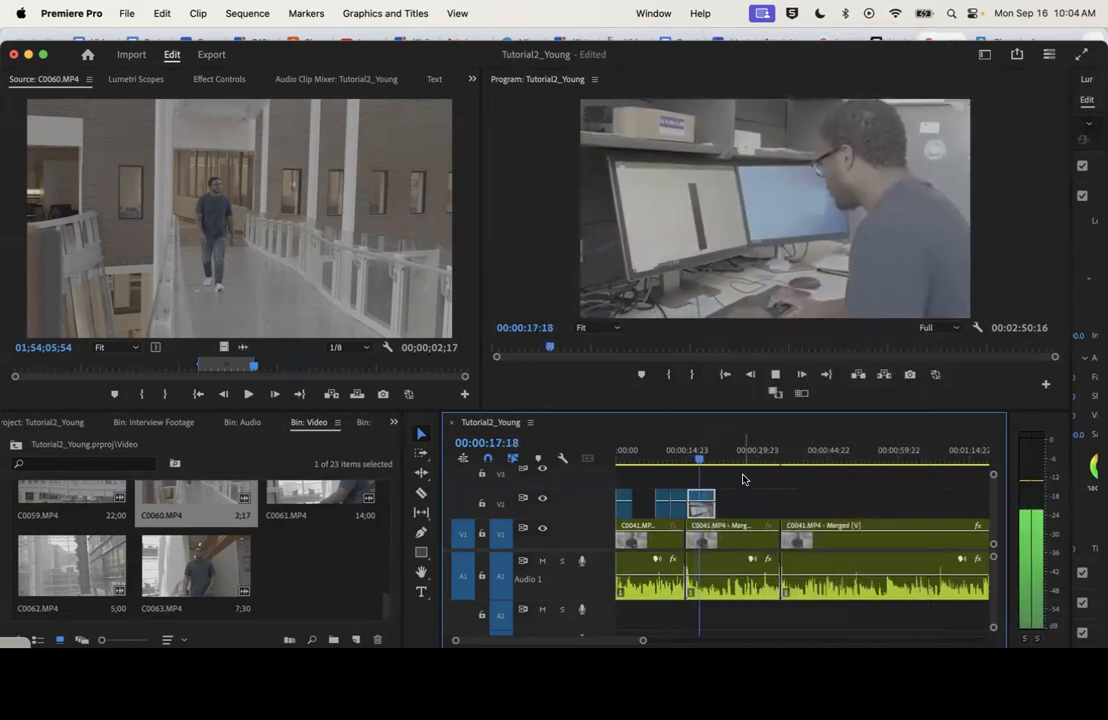
key(space)
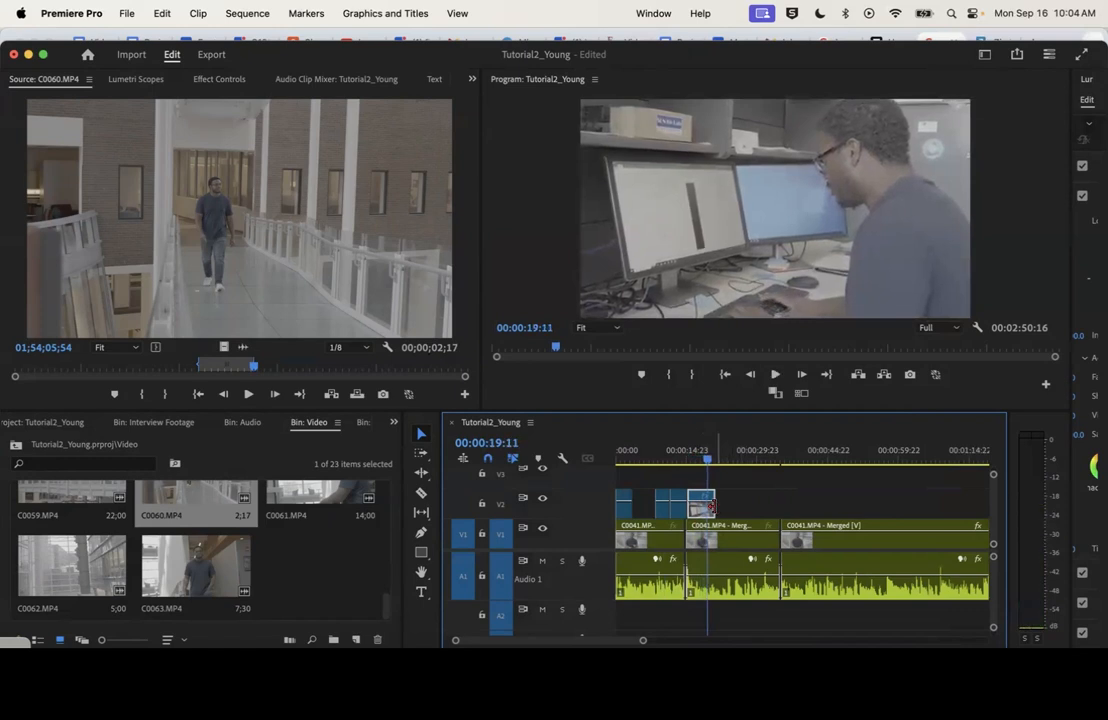
key(space)
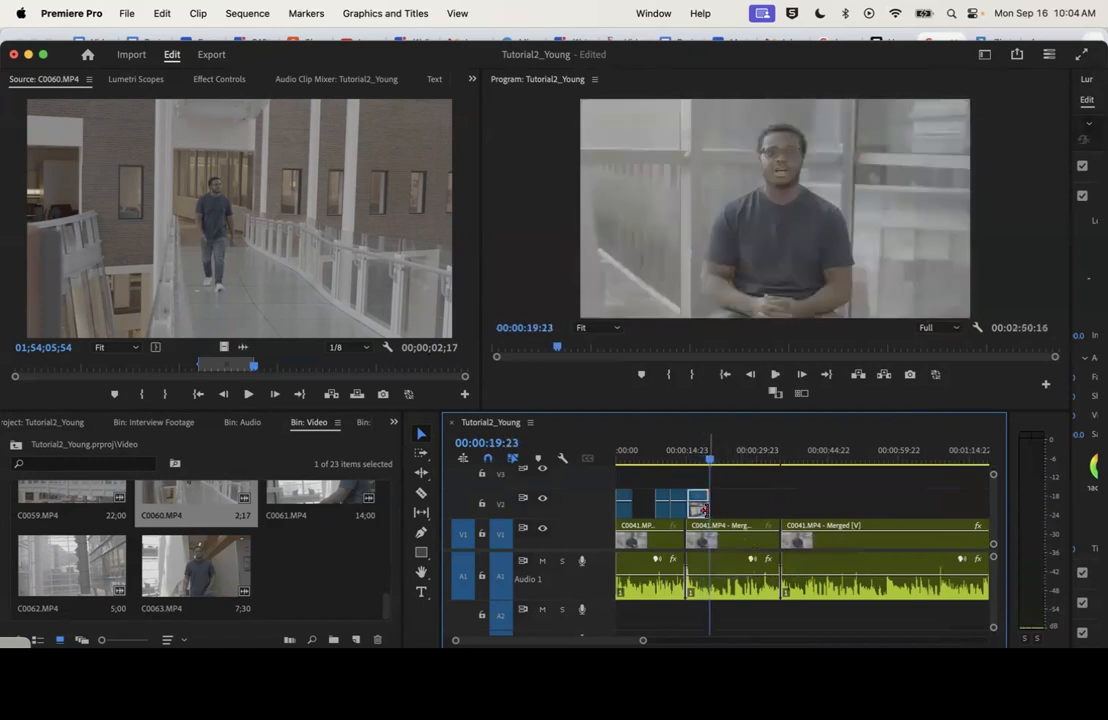
Play the sequence from the walkway clip on to check how the three adjacent B-roll clips flow
drag(386, 604, 418, 480)
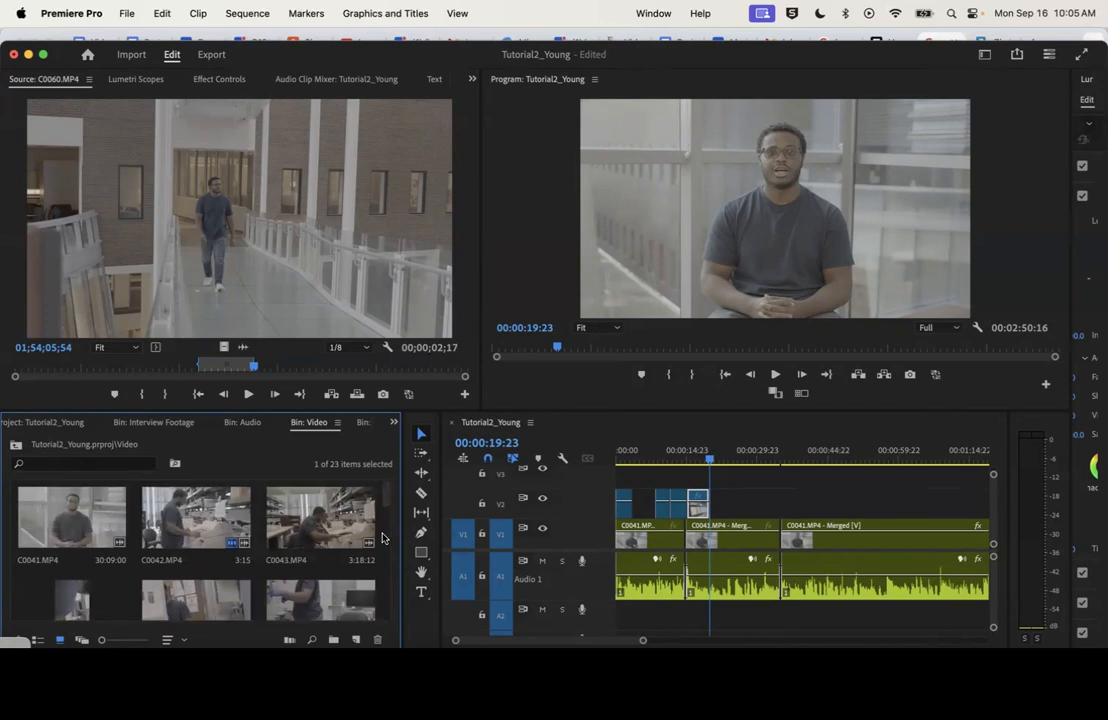
click(664, 453)
key(space)
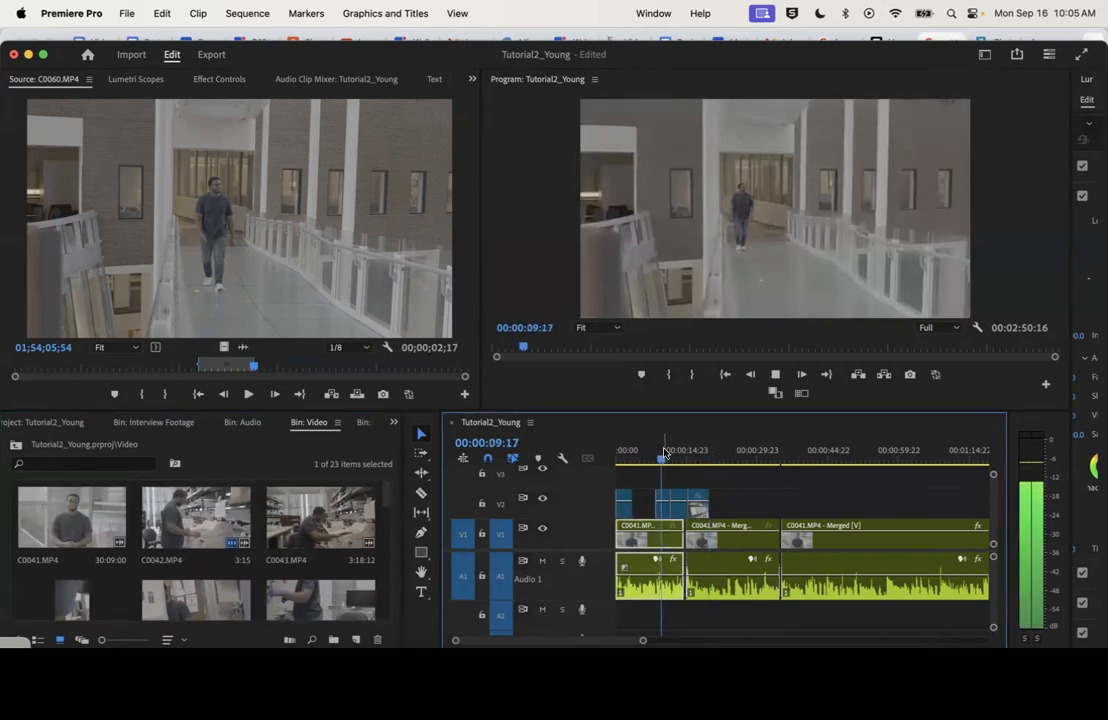
key(space)
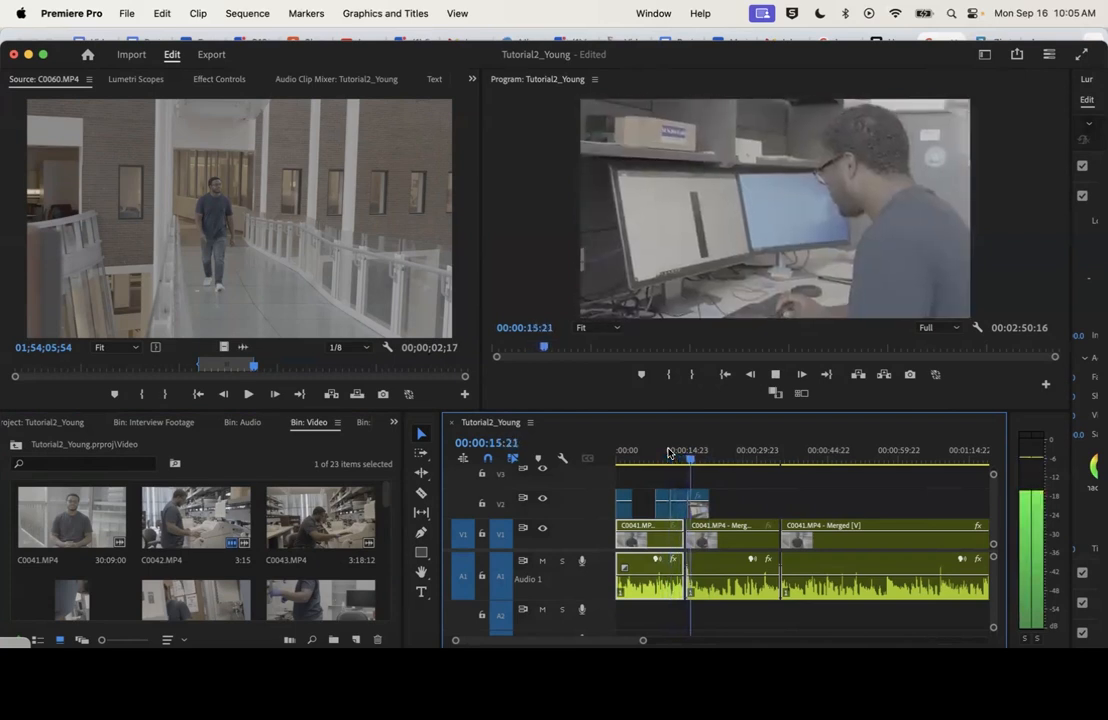
key(space)
key(space)
drag(643, 640, 750, 640)
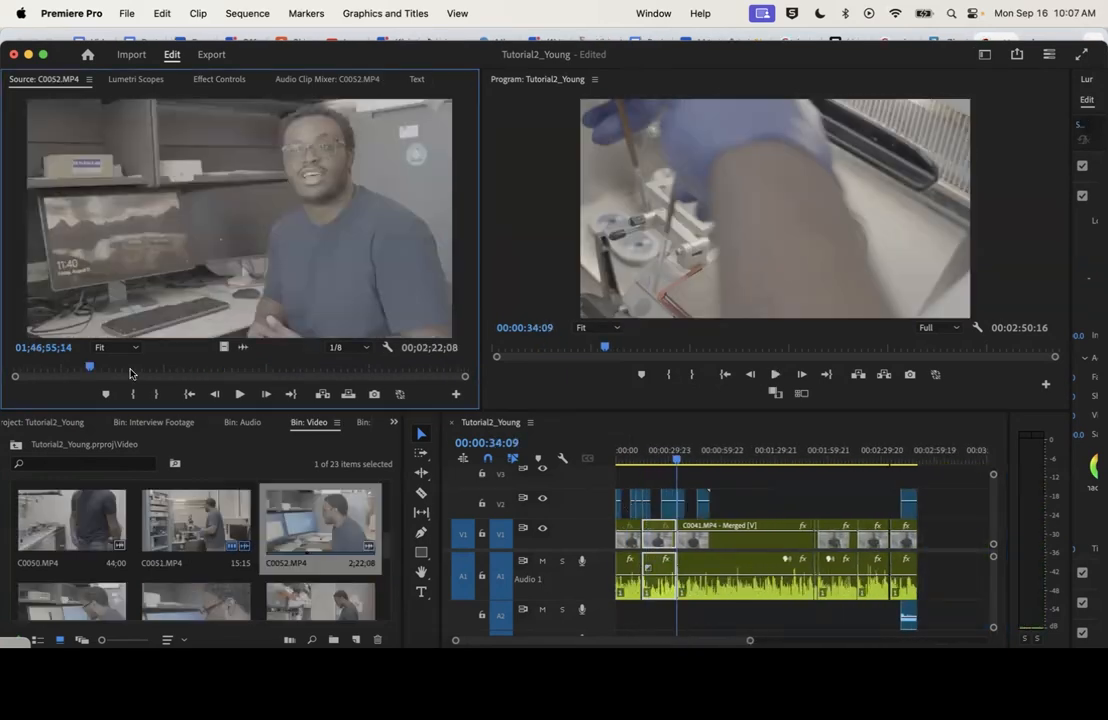
Open C0058.MP4 from the Video bin and mark a 3;16 range of it
drag(387, 551, 387, 582)
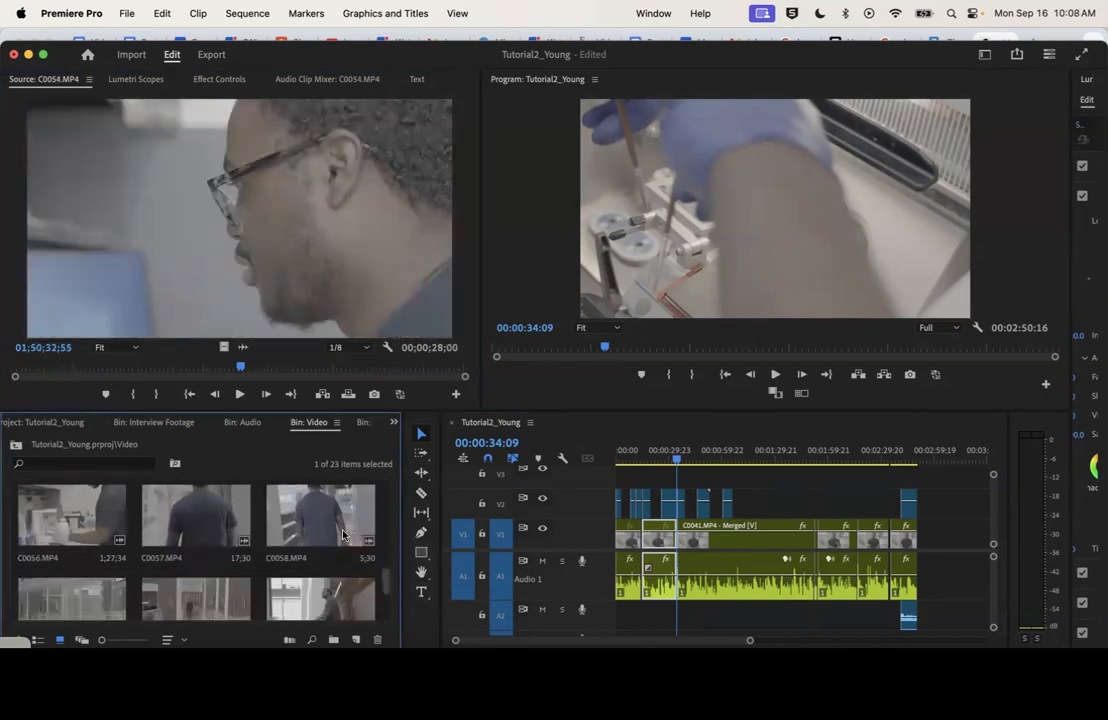
double_click(320, 520)
key(space)
click(141, 395)
click(168, 397)
Open C0056.MP4, mark a 7;09 range ending at 01;51;51;49, and place only its video on V2 over the third interview clip
double_click(72, 520)
key(space)
click(141, 397)
click(167, 397)
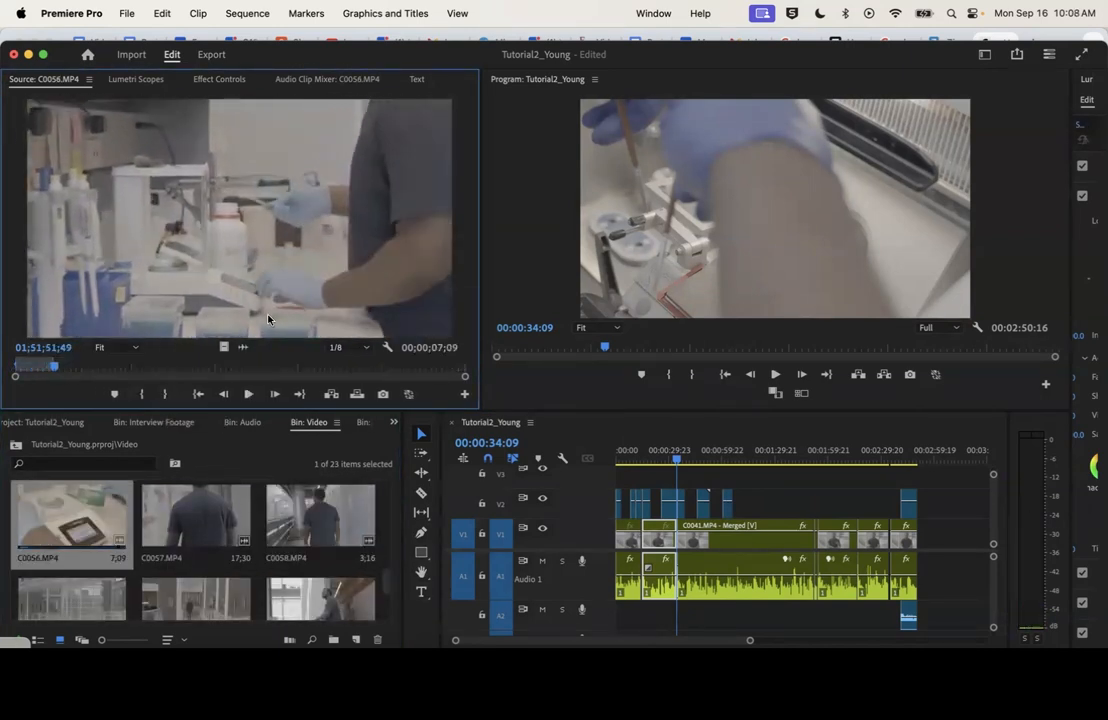
drag(224, 347, 748, 502)
Mark a further range of C0056.MP4 and place only its video on V2 directly after the first C0056.MP4 range
click(327, 367)
click(141, 395)
key(space)
click(165, 395)
drag(224, 348, 760, 502)
Open C0062.MP4, the glass building shot, and place a 1;43 range of it on V2 near the third interview clip's end
drag(389, 586, 388, 606)
double_click(72, 567)
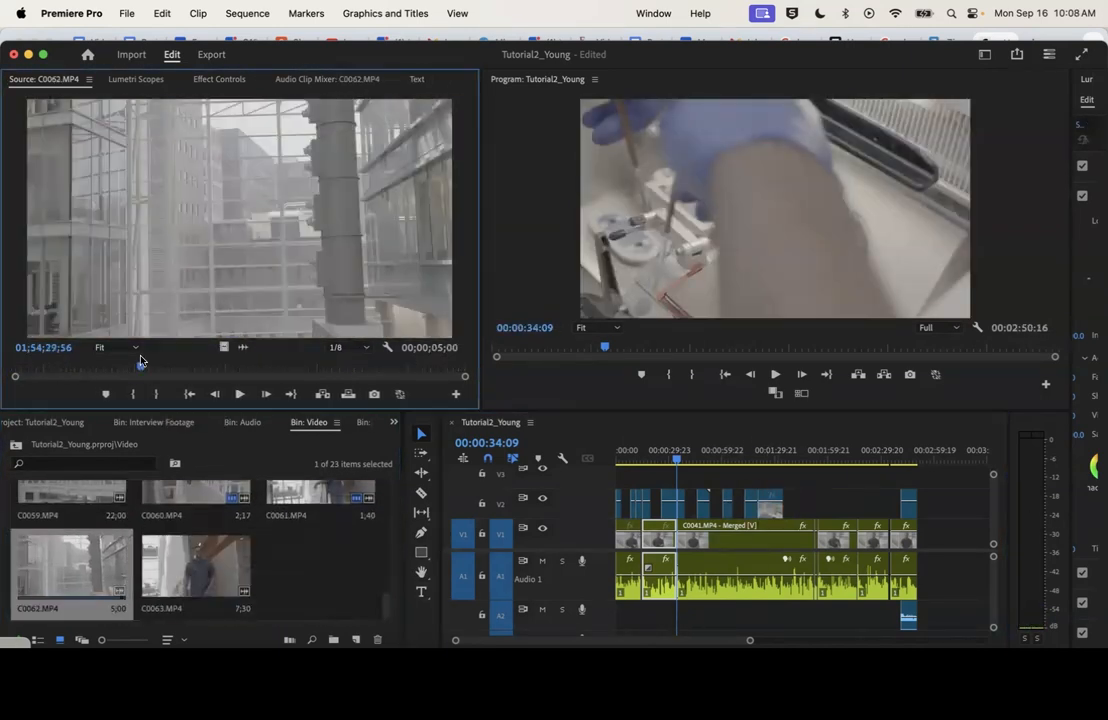
right_click(746, 543)
click(730, 630)
Open the Assets bin and place the ES_Garabato LoFi music on audio track A3 from the start of the sequence
drag(677, 457, 590, 458)
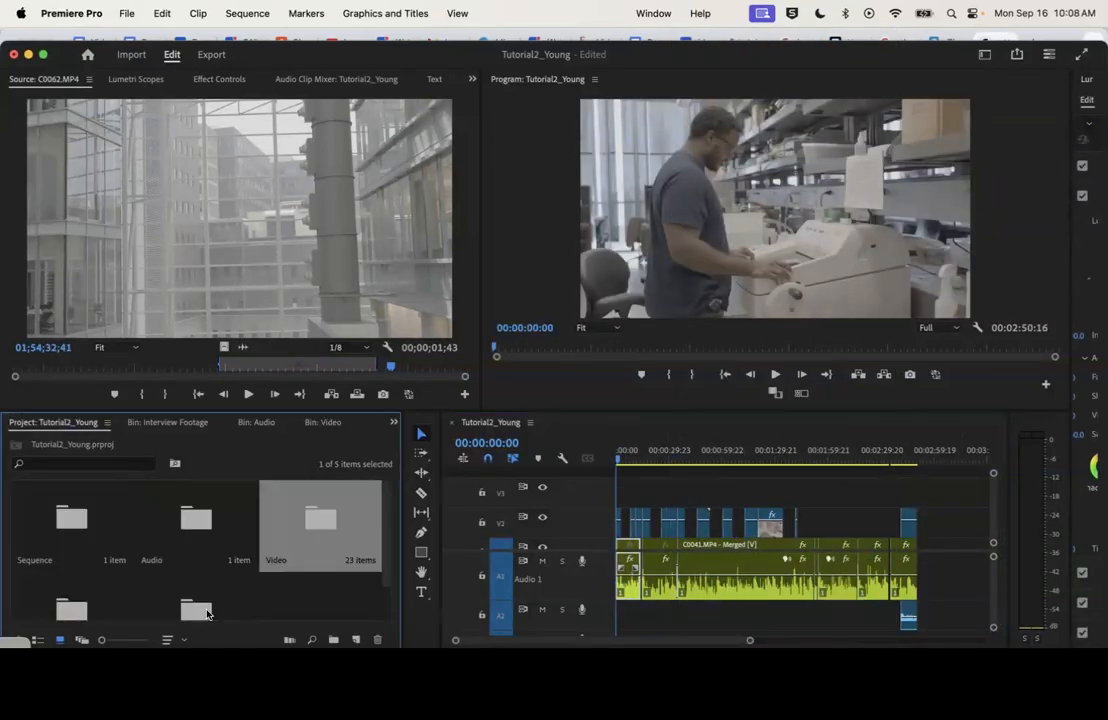
double_click(172, 568)
drag(55, 522, 905, 615)
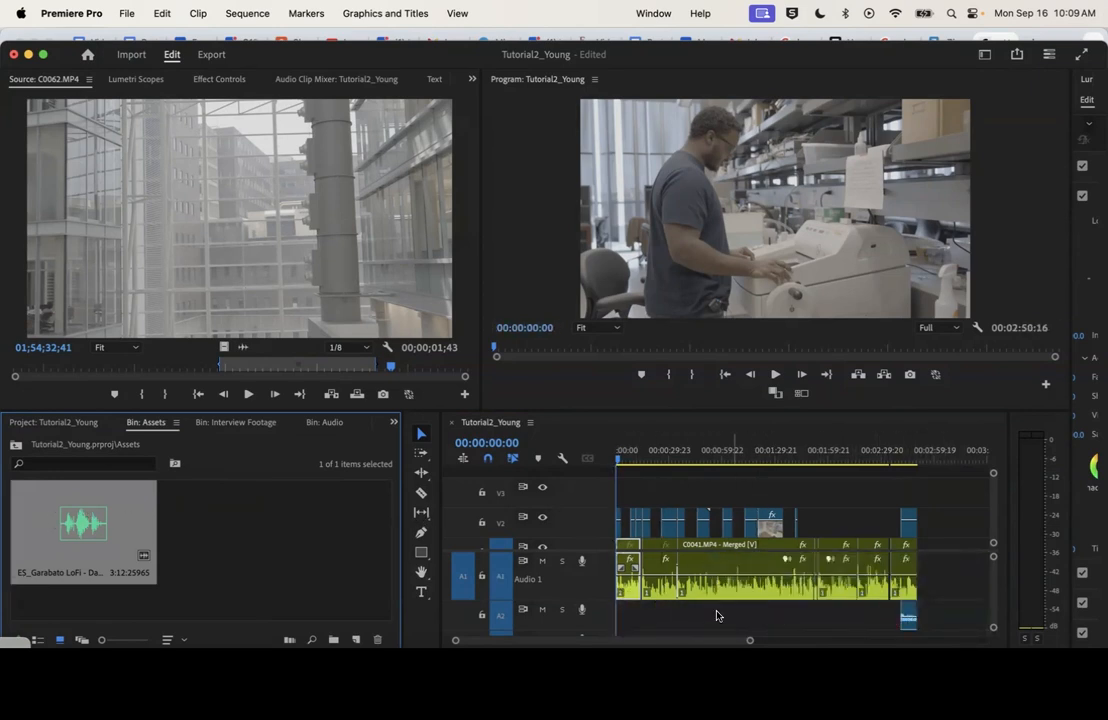
click(995, 585)
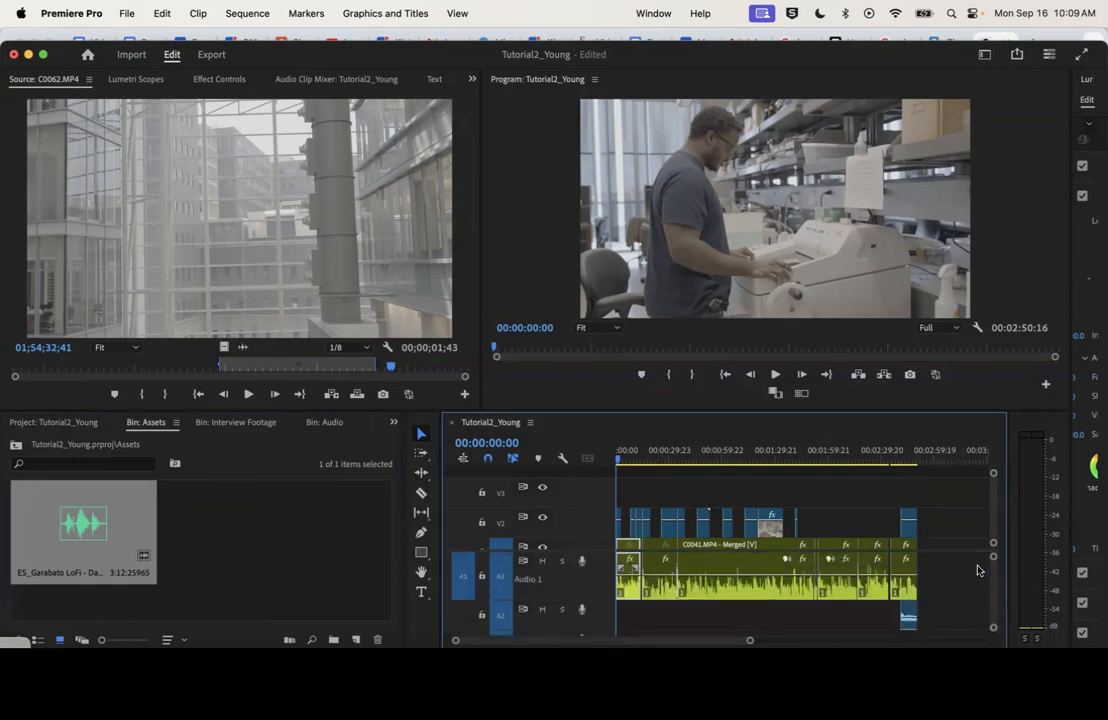
drag(993, 579, 993, 581)
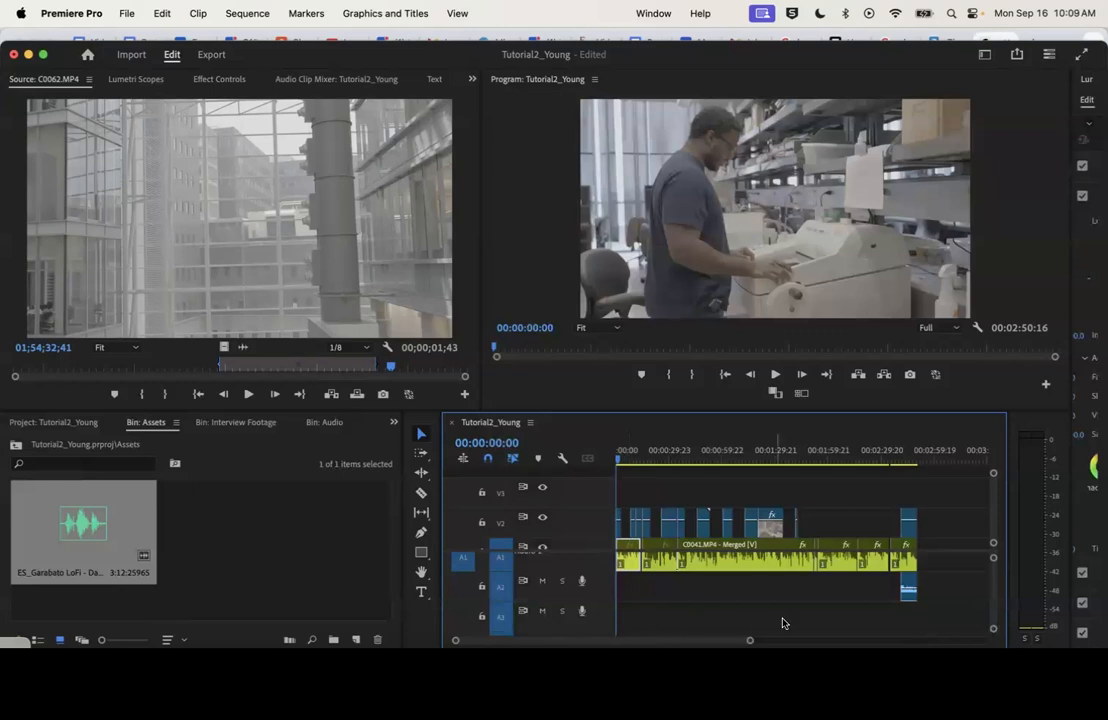
drag(100, 520, 599, 626)
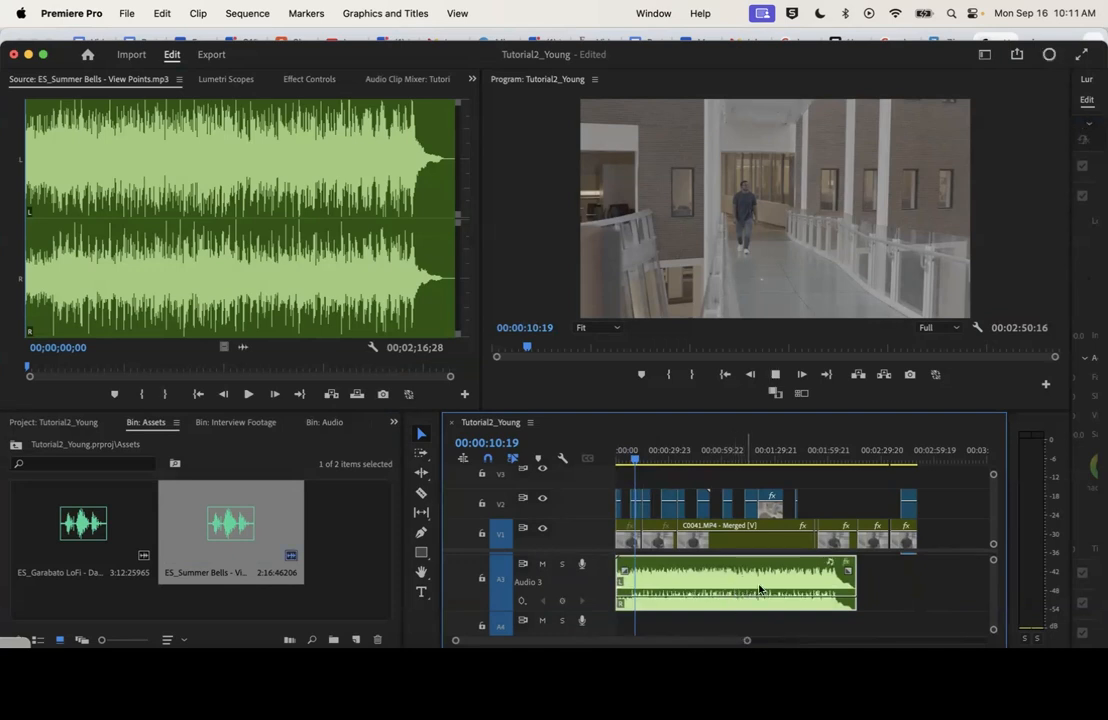
Play the sequence with the ES_Summer Bells music on A3 and add volume keyframes to it at 00:00:17:10 and 00:00:10:08
click(625, 461)
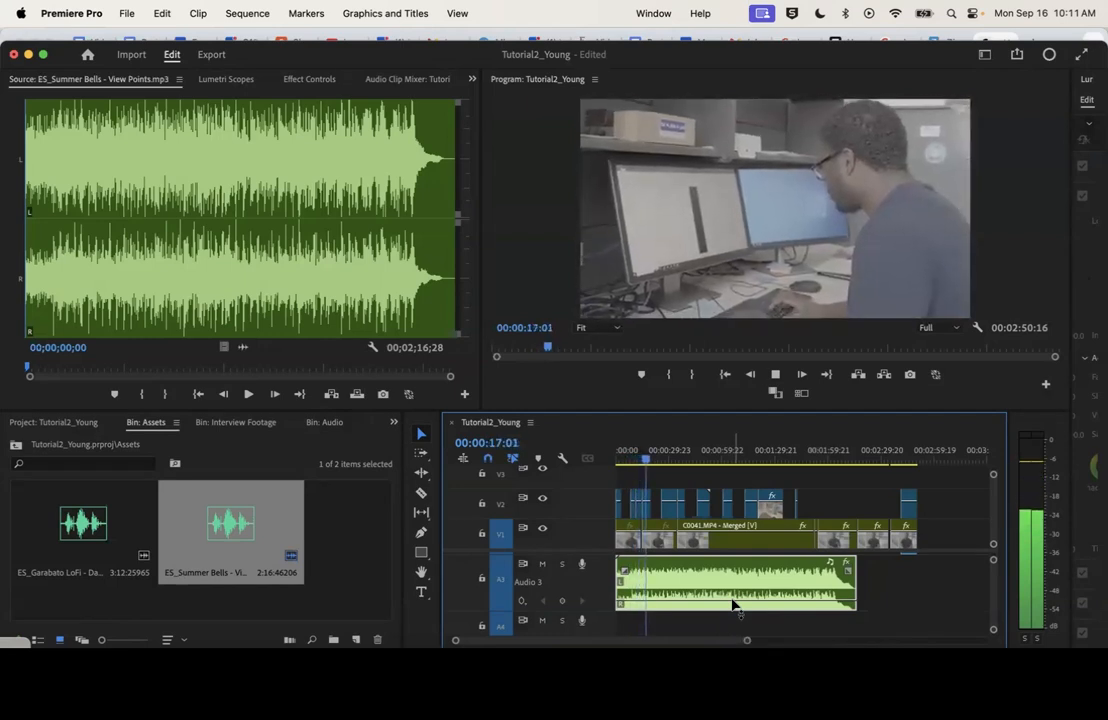
key(space)
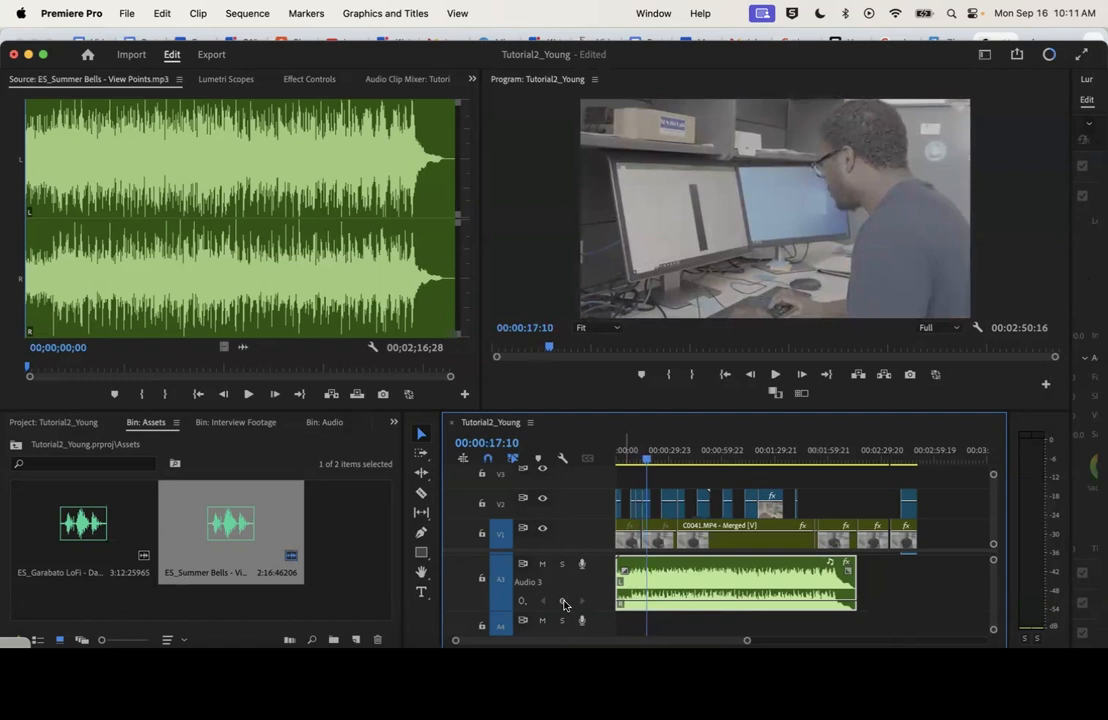
click(640, 462)
click(632, 461)
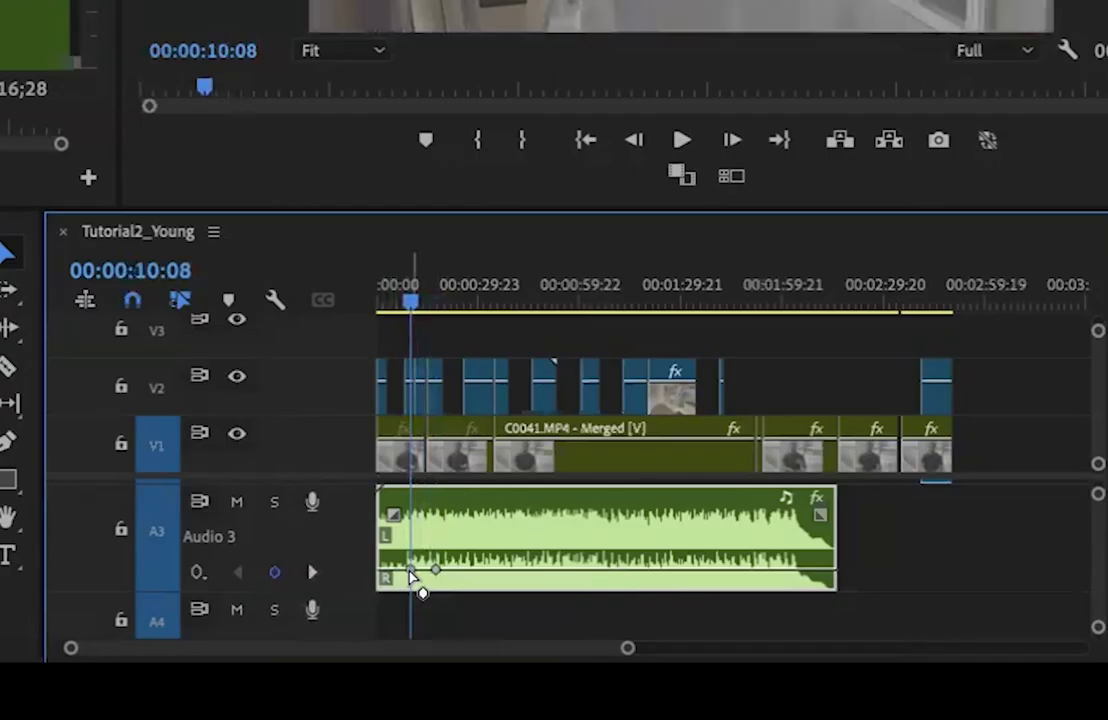
Move the A3 music's volume keyframe from 00:00:10:08 to near the clip's start, with its level slightly raised
drag(634, 602, 618, 598)
drag(382, 564, 386, 560)
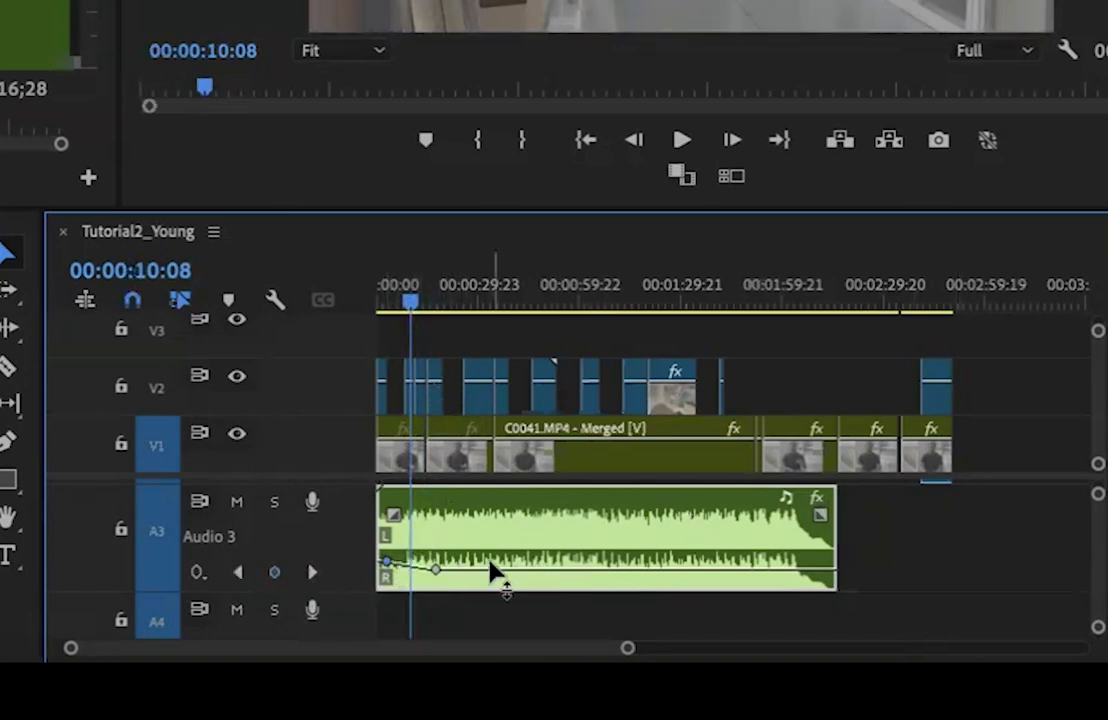
Shift all V1 and V2 clips from the third interview clip onward about 4 seconds later to open a gap
click(481, 284)
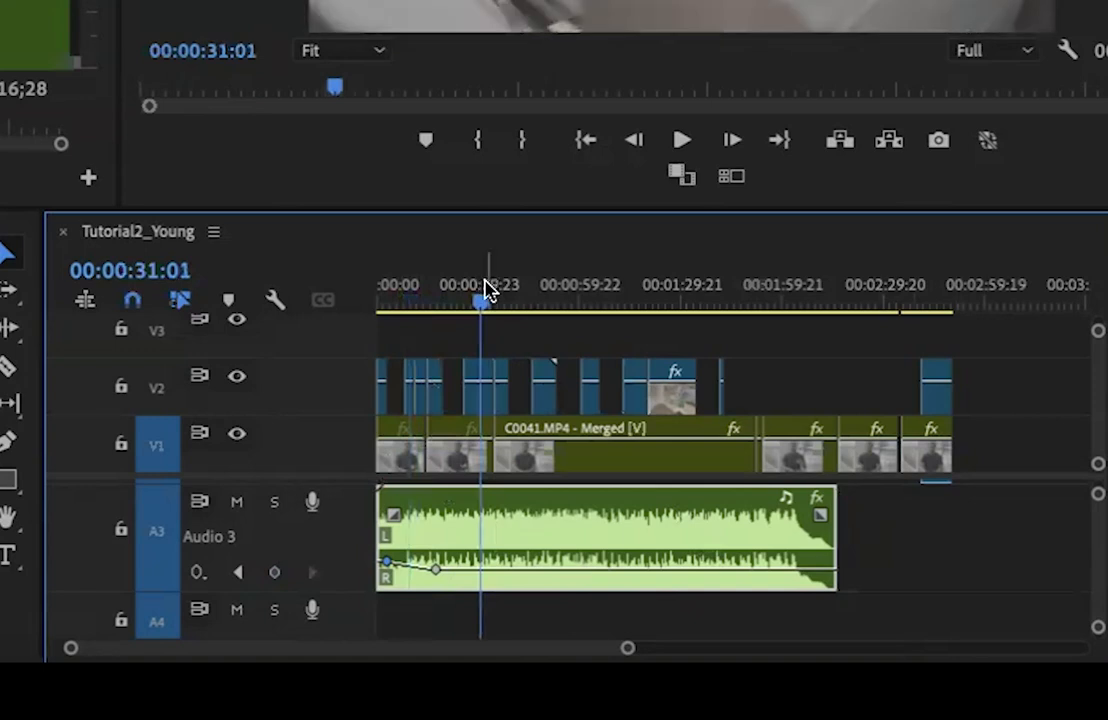
drag(1005, 367, 539, 433)
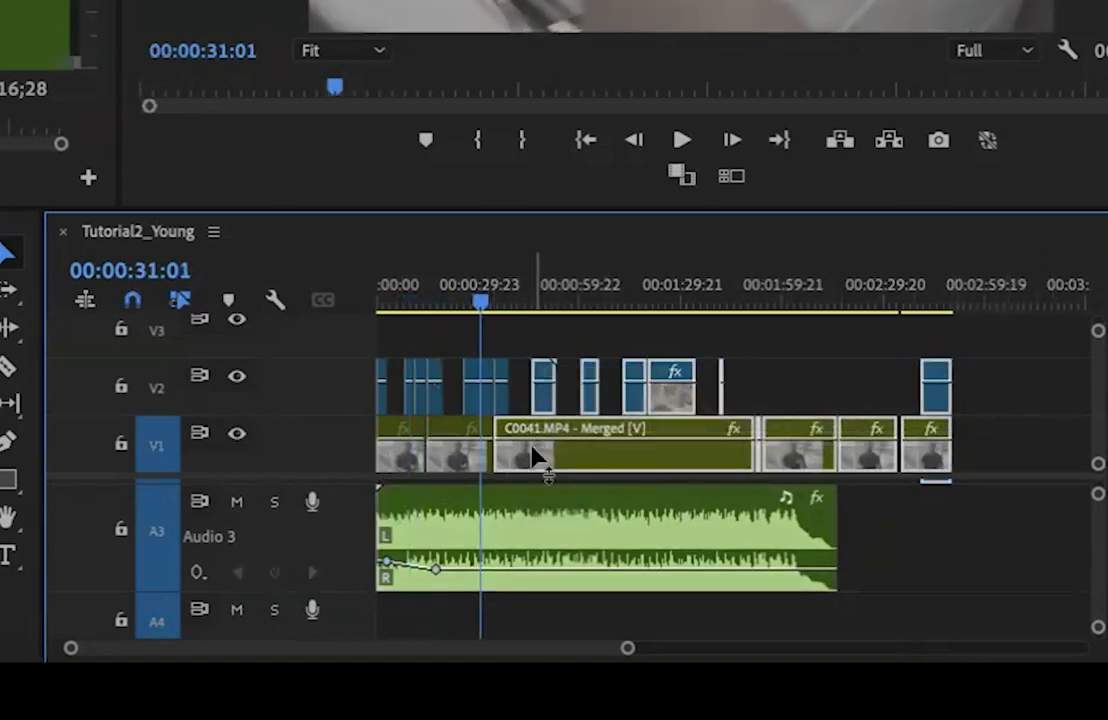
mouse_move(529, 457)
mouse_down()
mouse_move(560, 468)
mouse_move(542, 461)
mouse_up()
Play into the new gap and add volume keyframes to the A3 music near the gap's end and at 00:00:34:18
key(space)
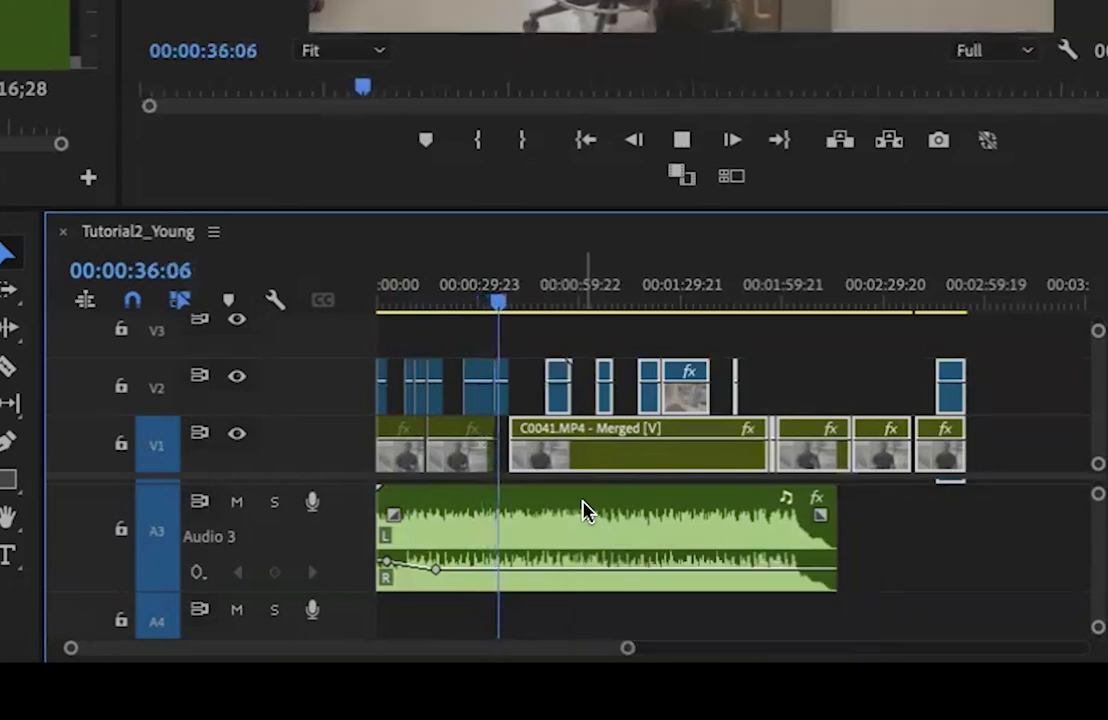
click(585, 510)
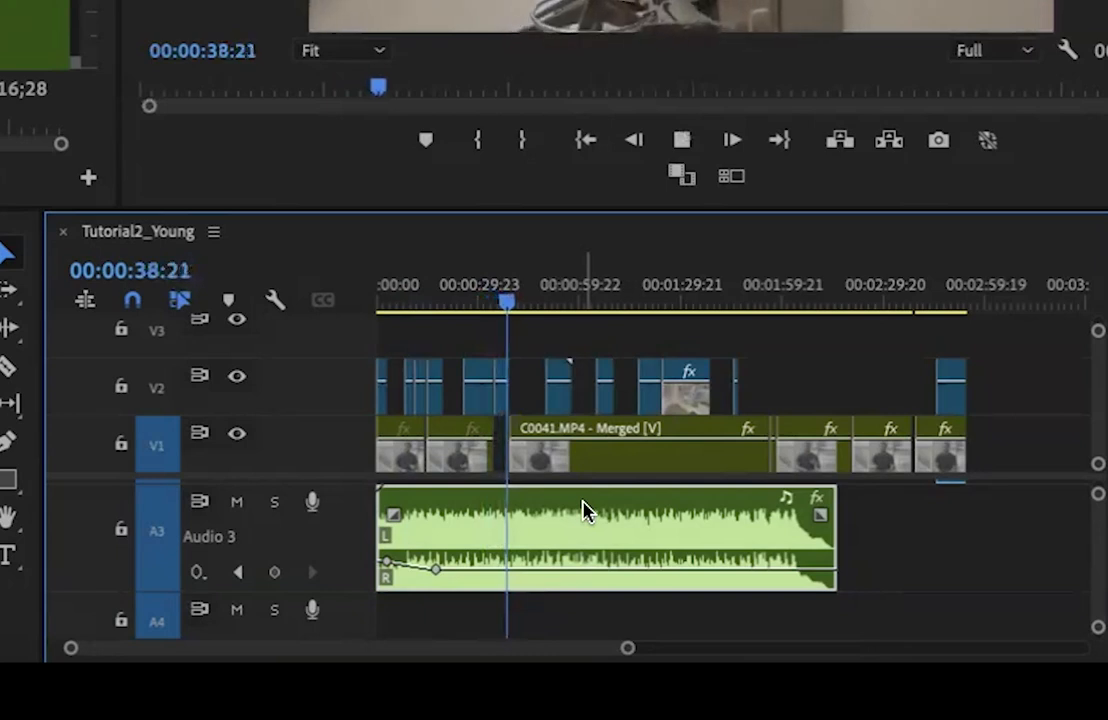
key(space)
drag(509, 299, 493, 302)
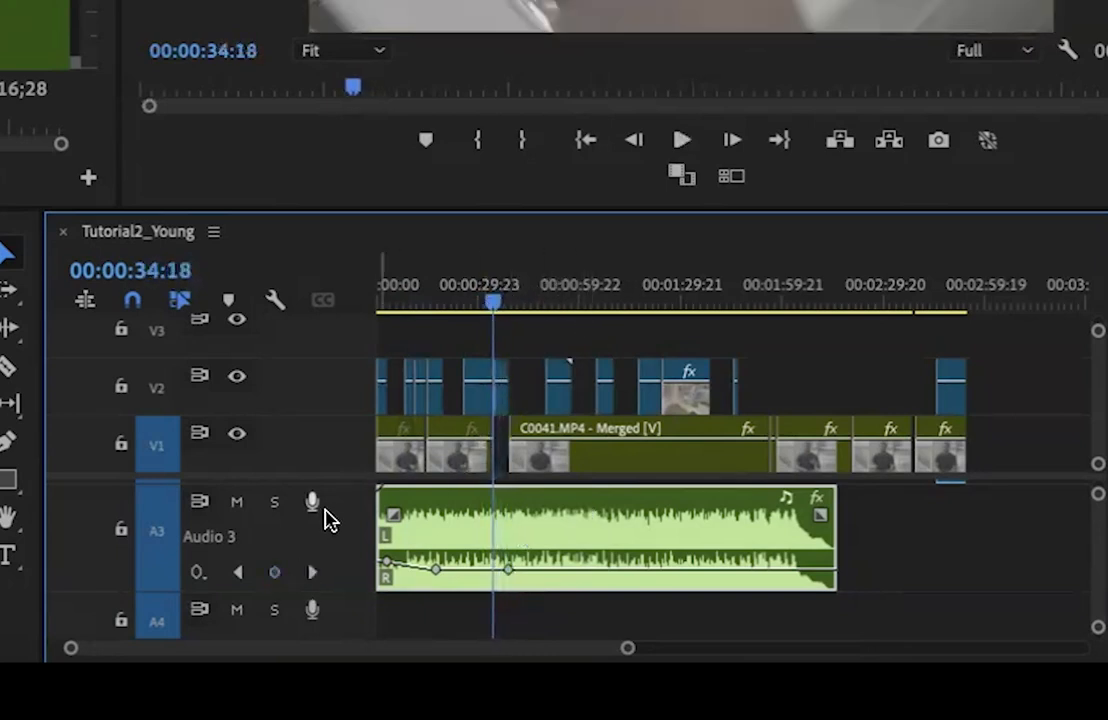
Add music volume keyframes at 00:00:37:18 and 00:00:35:20, raise both within the gap, and move the closing keyframe slightly past it
drag(627, 647, 390, 647)
click(768, 292)
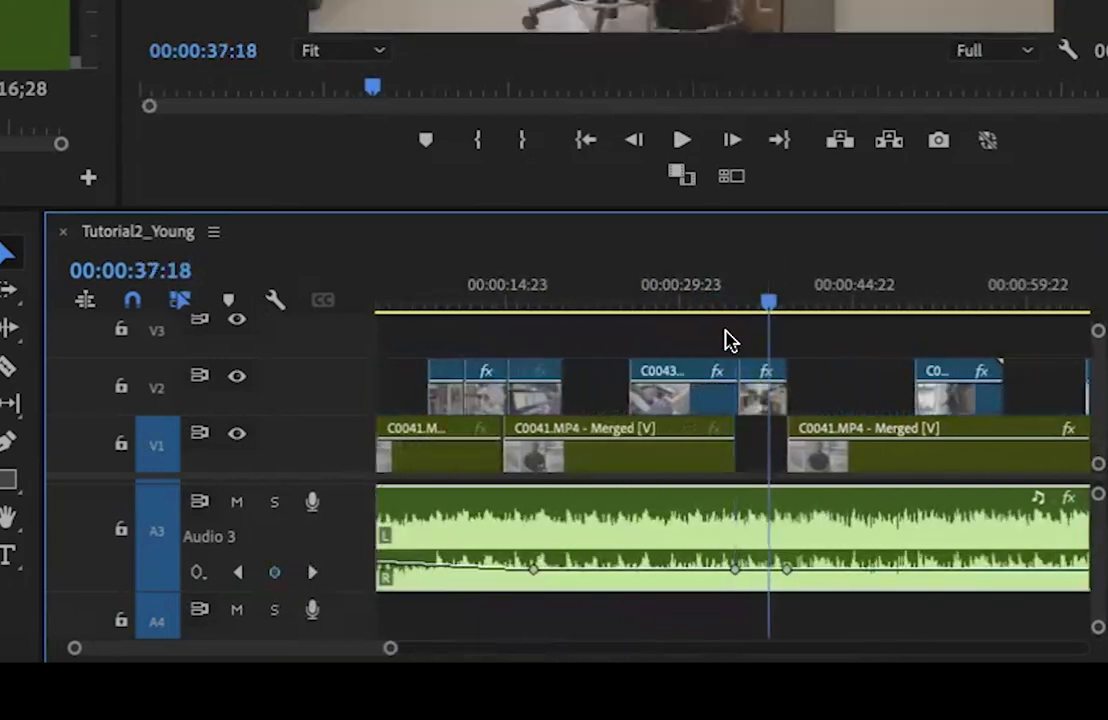
click(275, 572)
drag(767, 297, 750, 306)
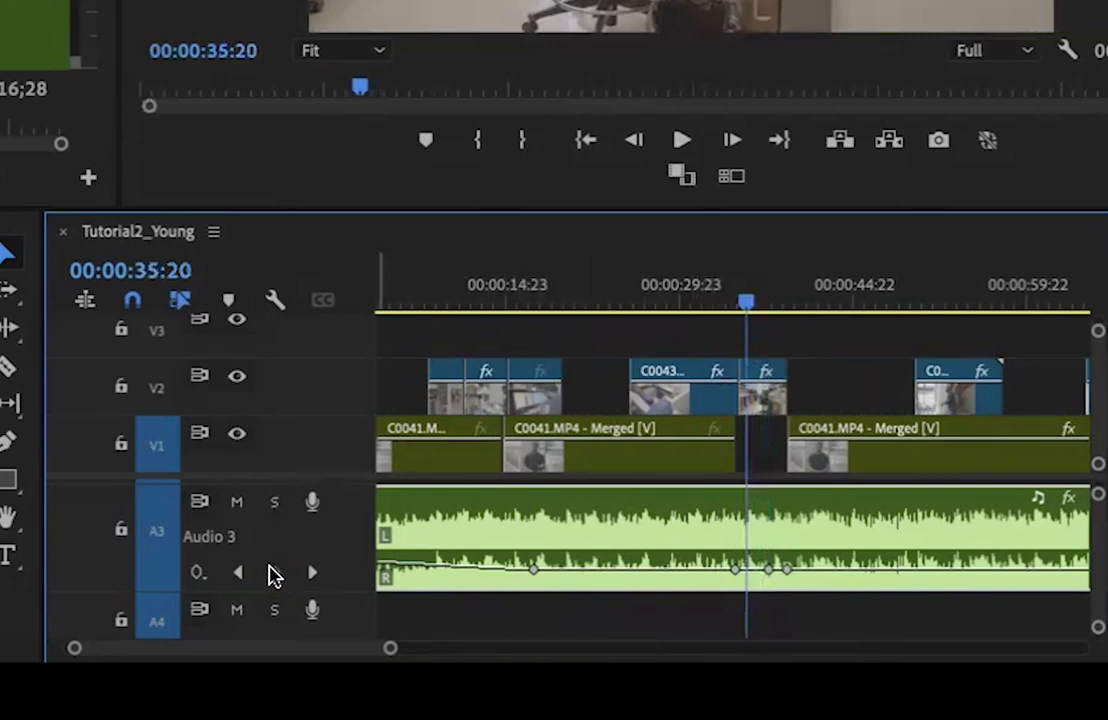
click(768, 567)
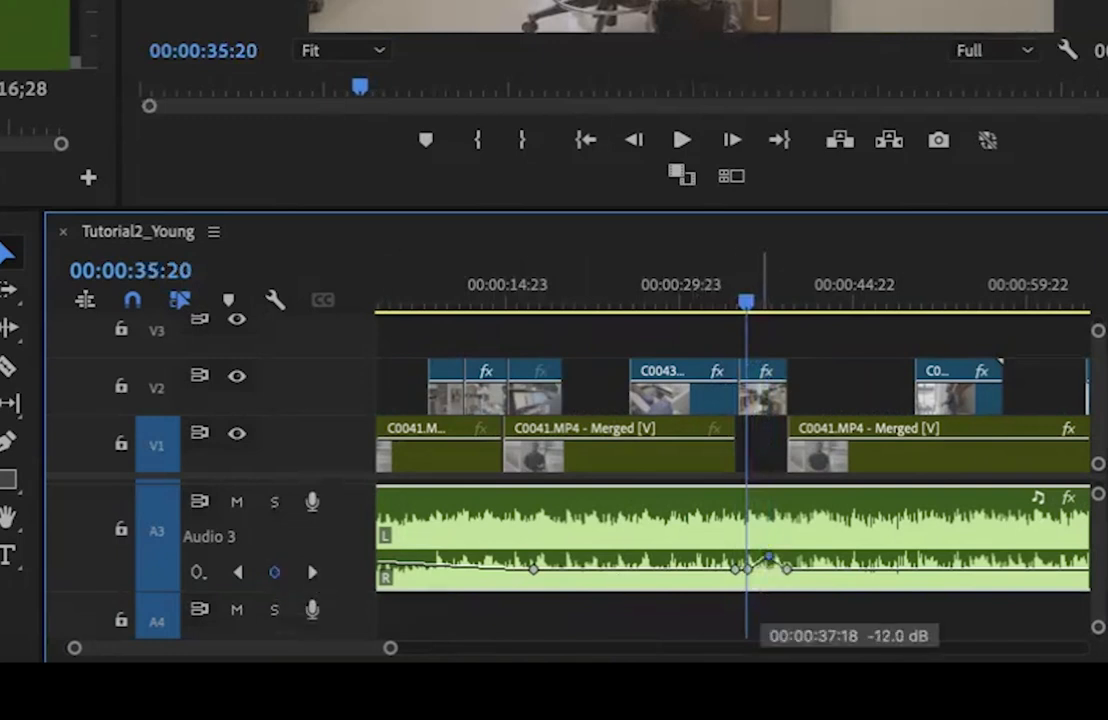
drag(747, 567, 781, 549)
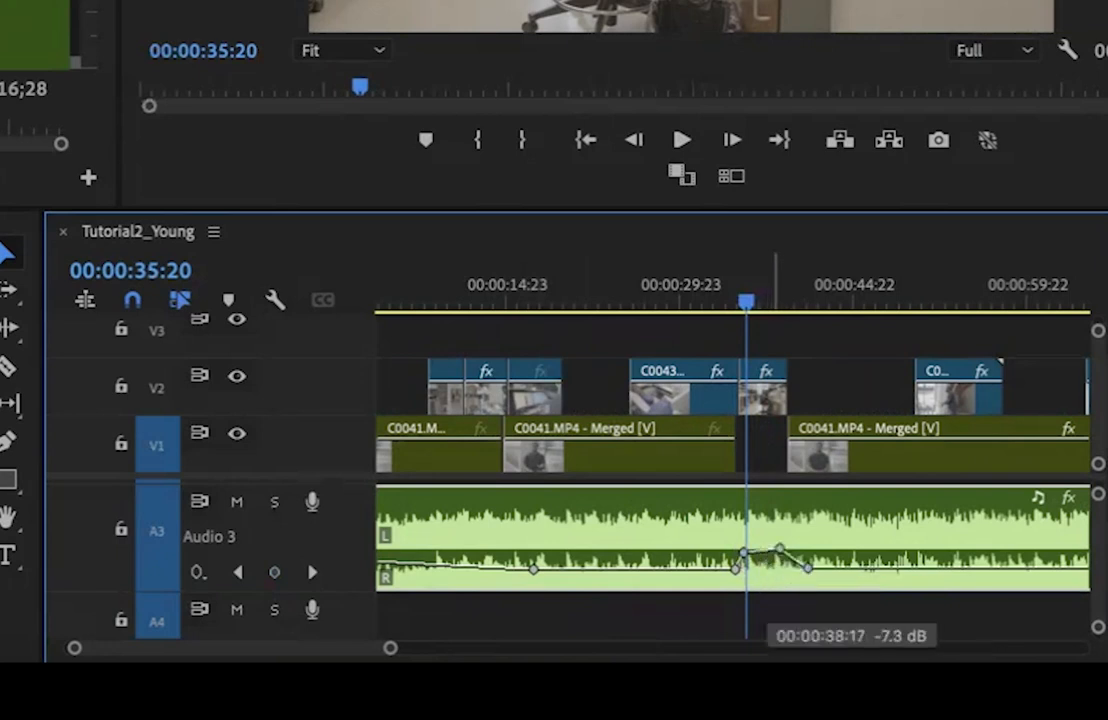
Play across the gap and lower its two raised music keyframes to a similar level with a more gradual rise
click(726, 300)
key(space)
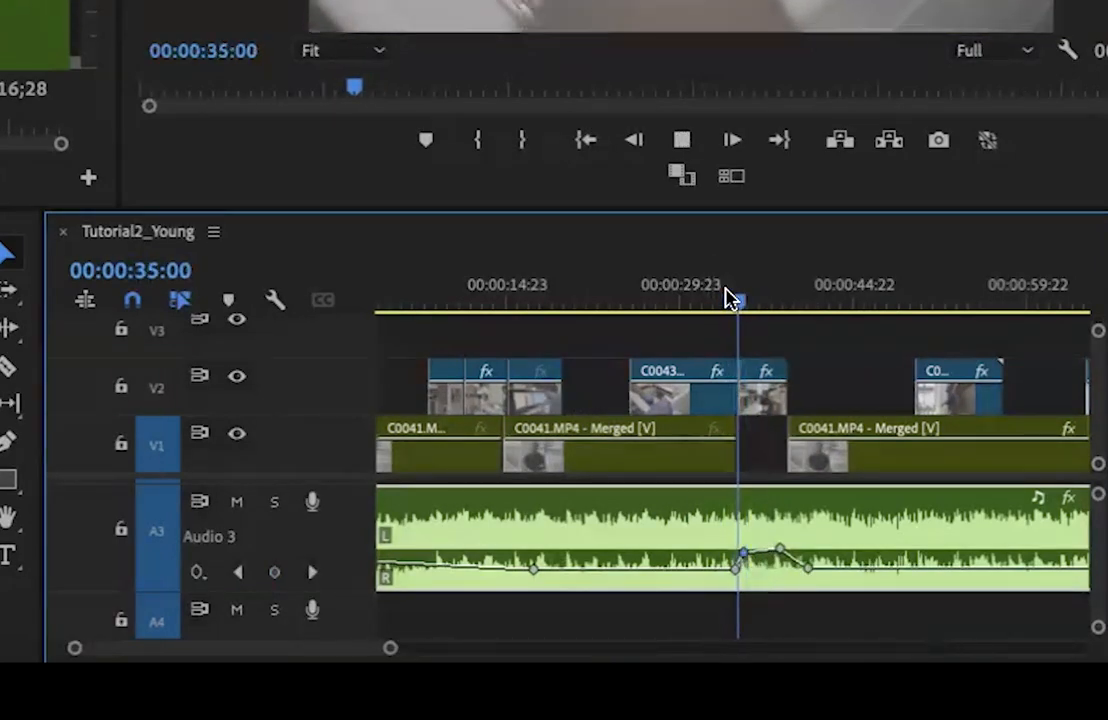
key(space)
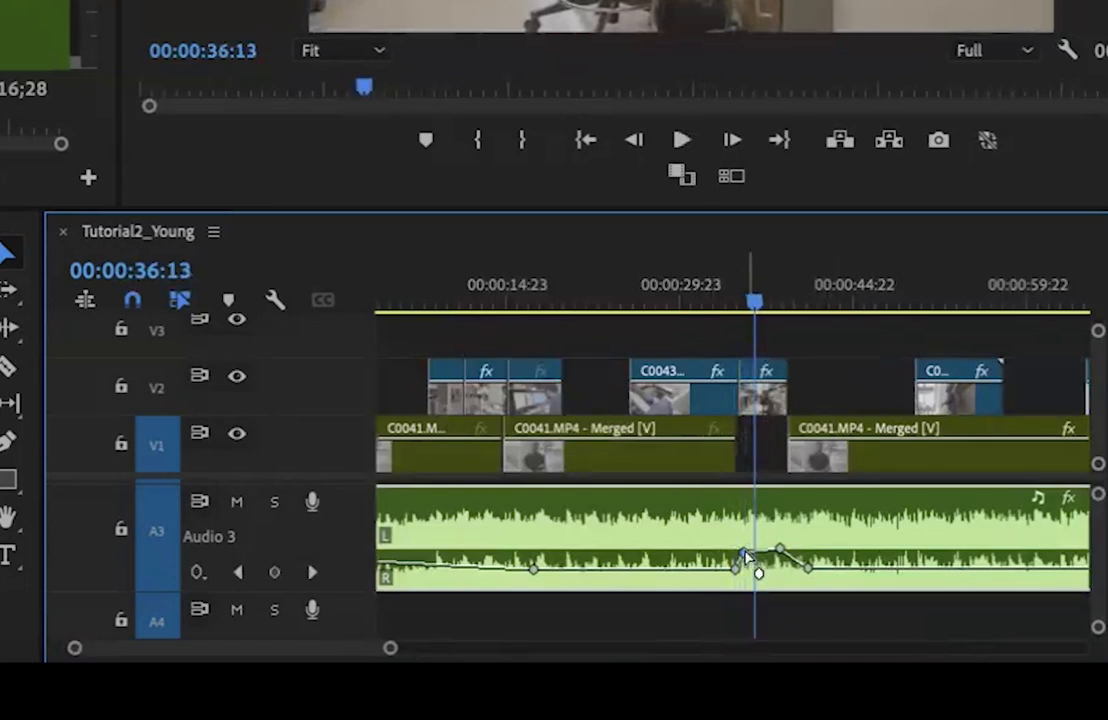
click(743, 553)
drag(743, 556, 781, 555)
click(735, 305)
key(space)
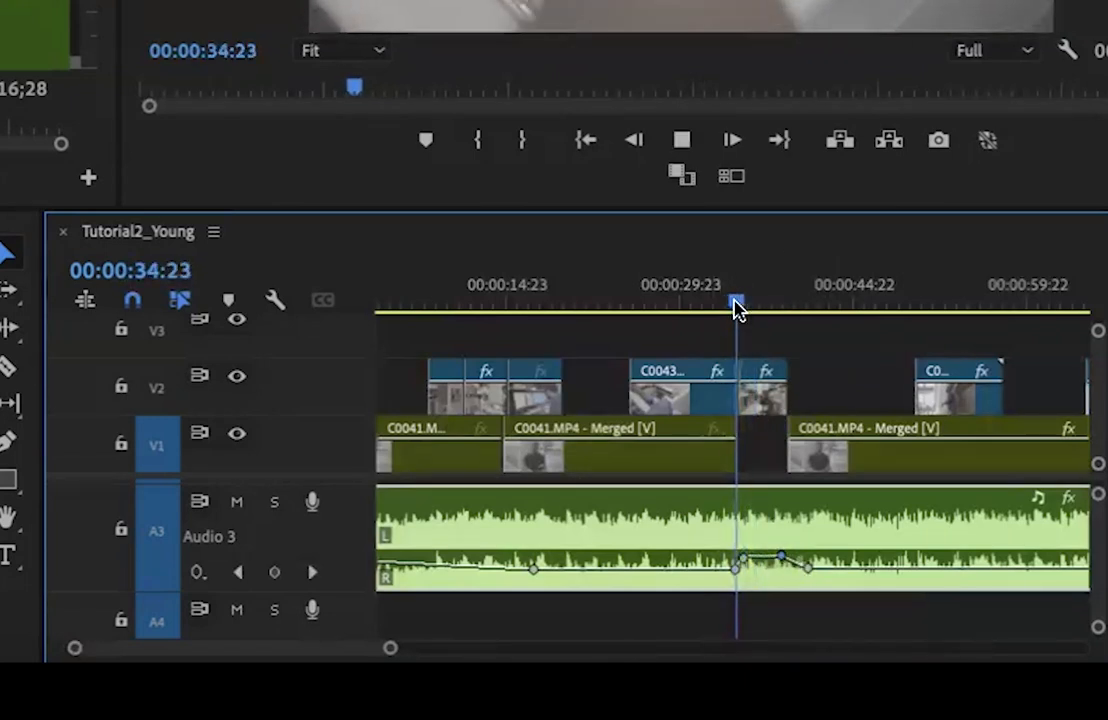
drag(743, 556, 752, 562)
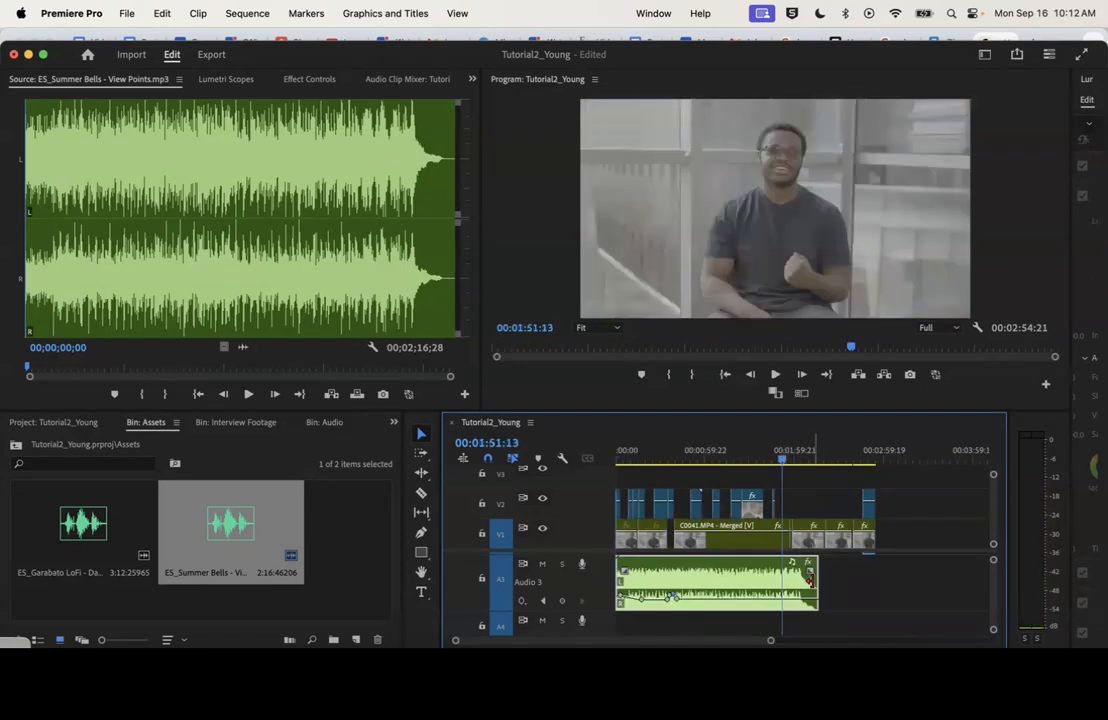
drag(813, 581, 864, 582)
Split the A3 music at 00:01:27:23 and rearrange its second part so the music runs continuously to 00:03:09:20
click(747, 457)
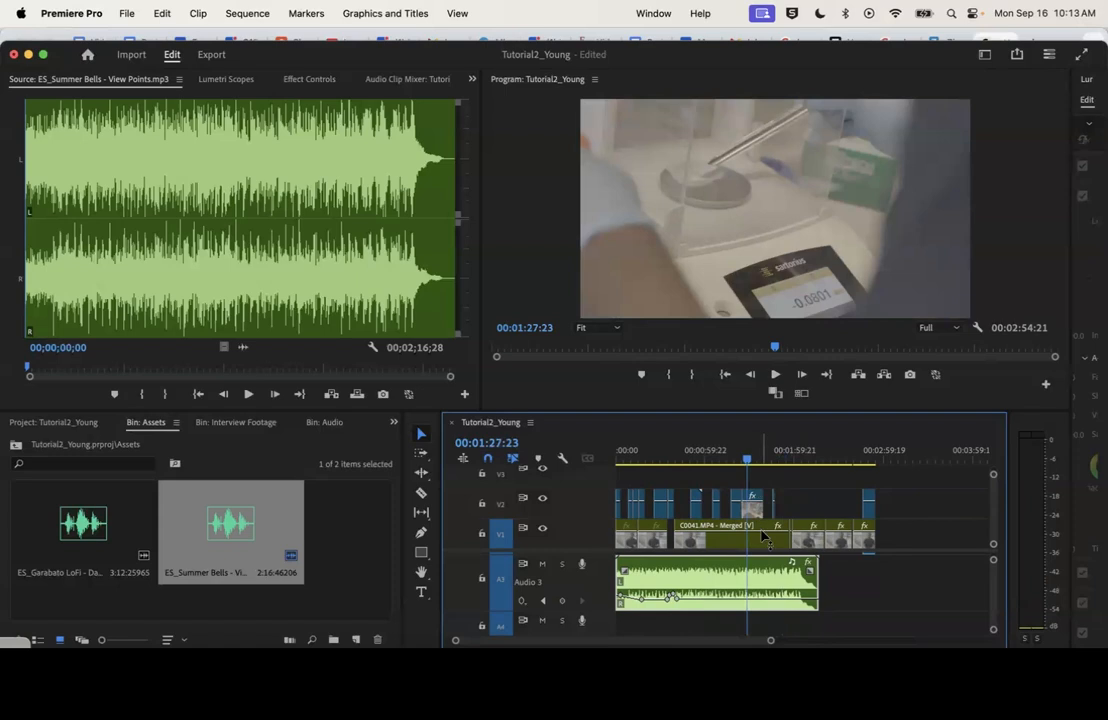
key(c)
click(746, 577)
key(v)
drag(765, 582, 736, 570)
Play across the join of the two A3 music clips and apply the default transition there
click(726, 463)
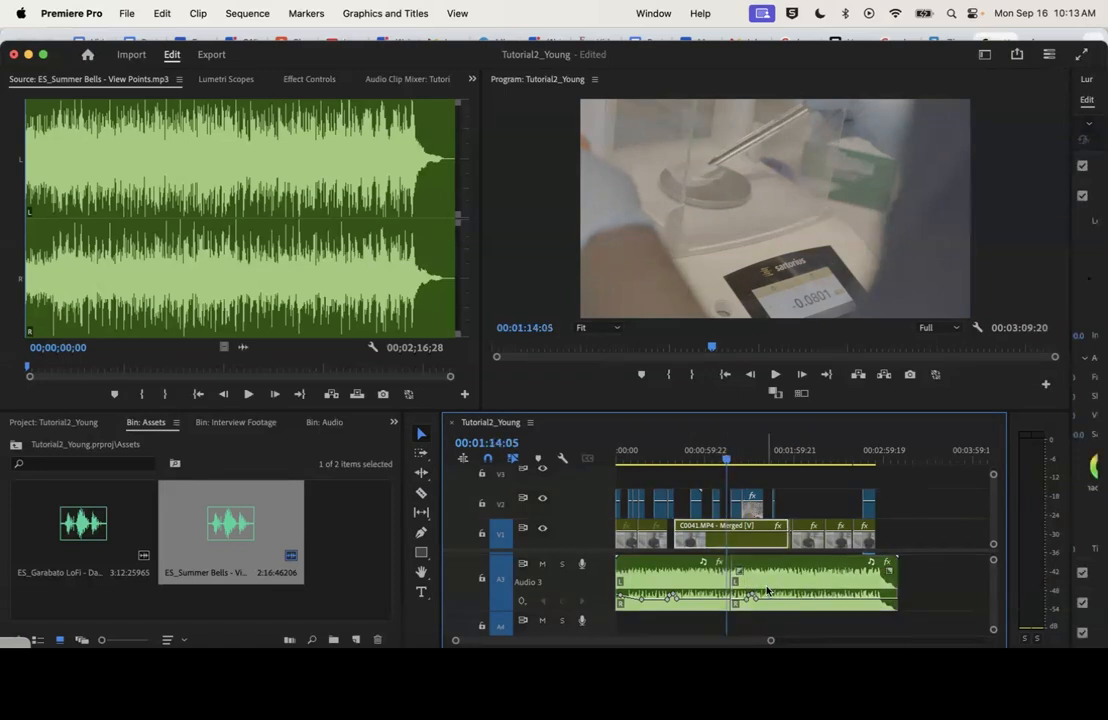
drag(769, 642, 695, 642)
click(760, 451)
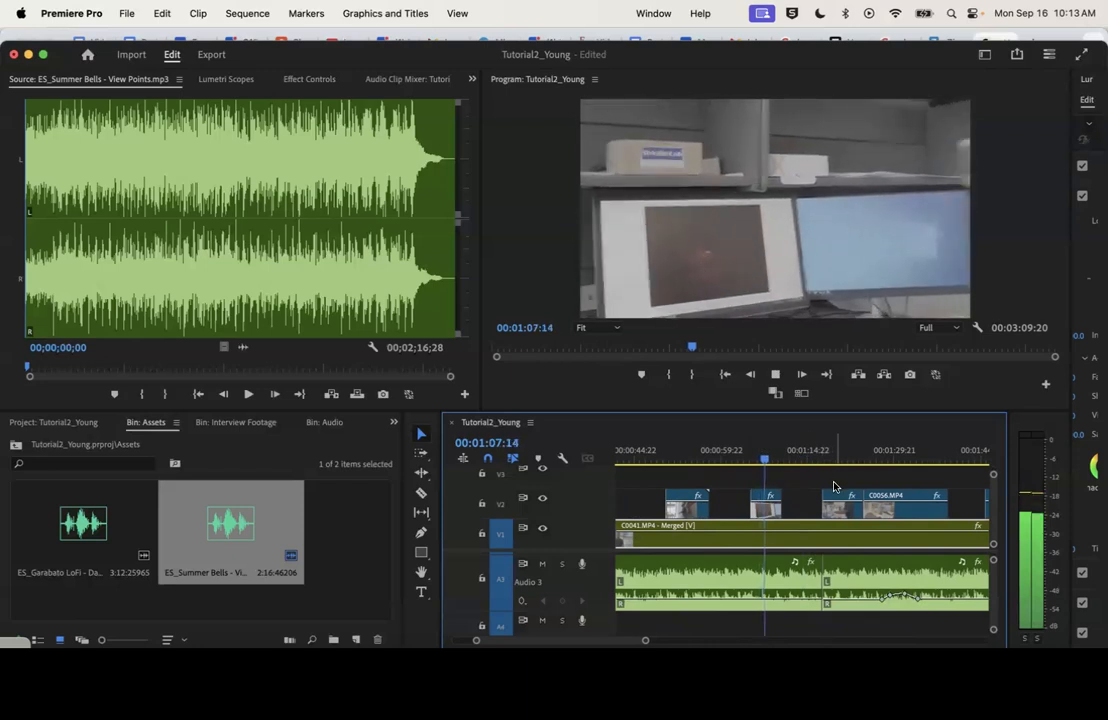
scroll(836, 487, right, 3)
click(704, 452)
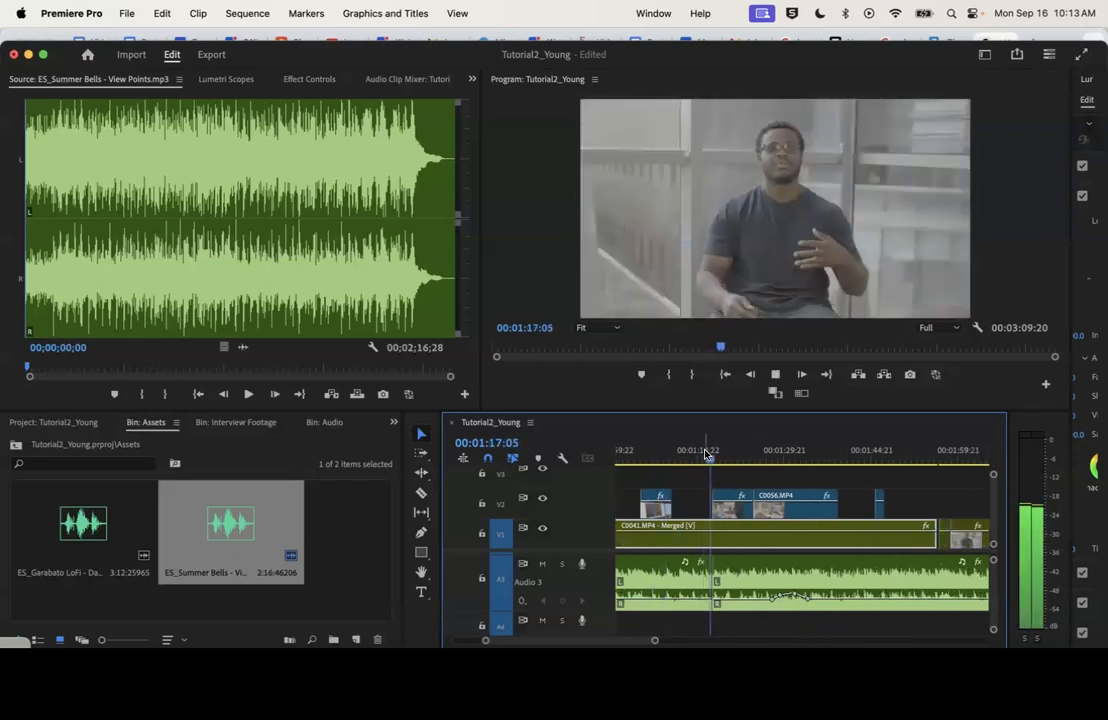
key(space)
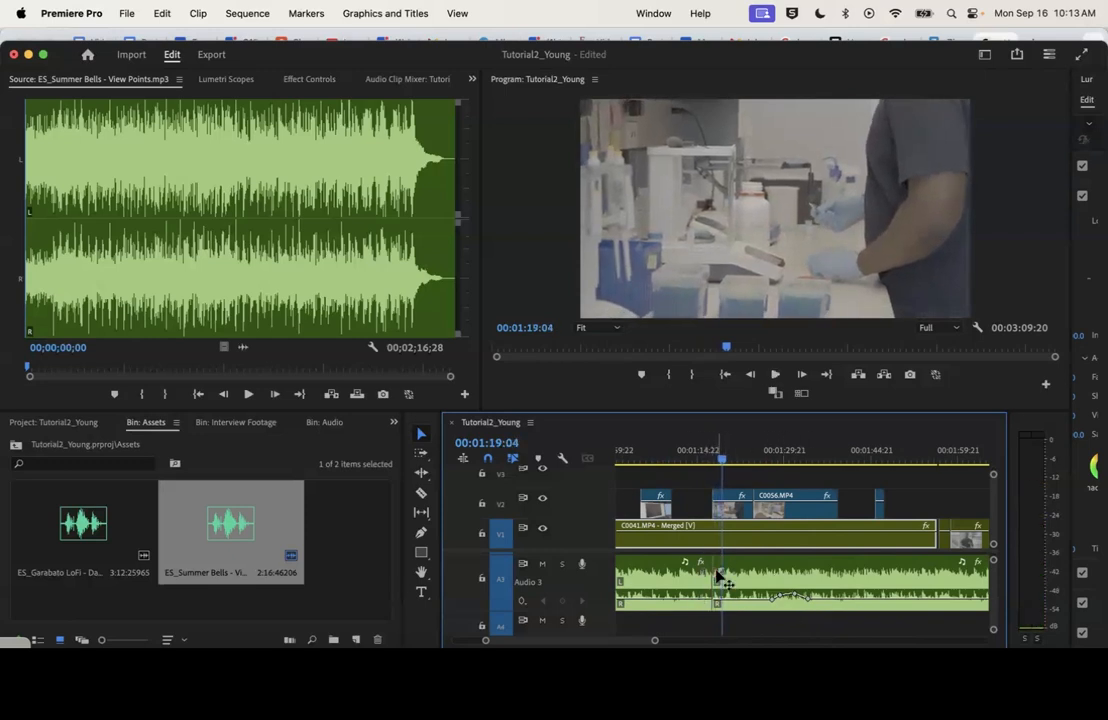
right_click(716, 572)
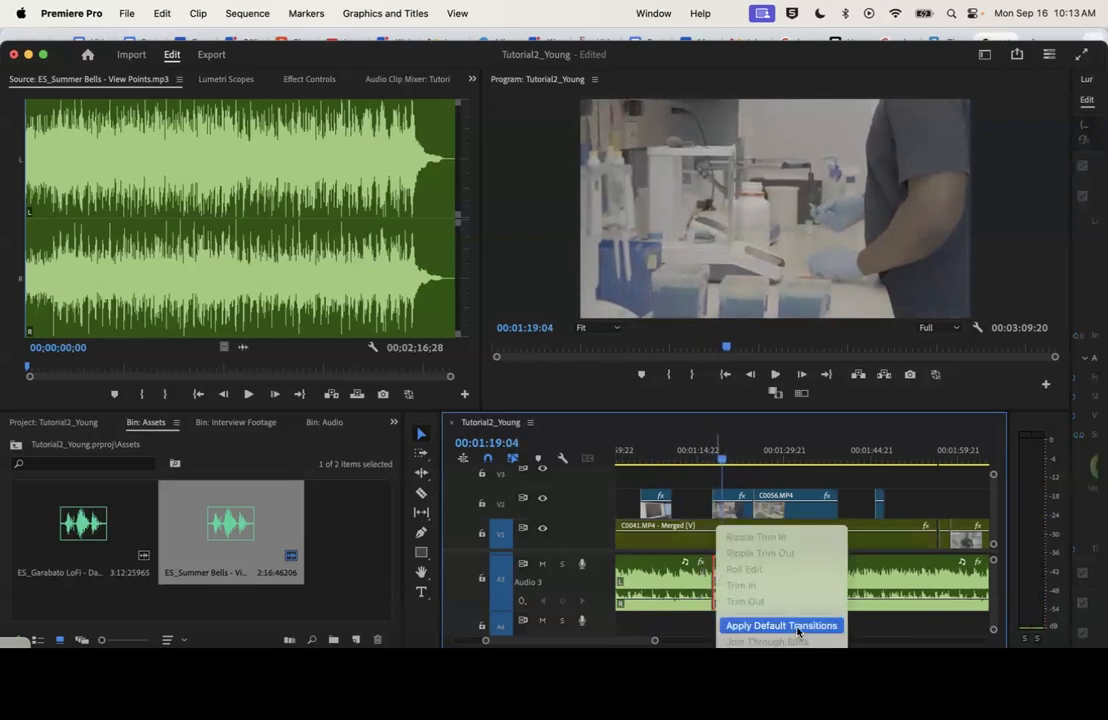
click(800, 627)
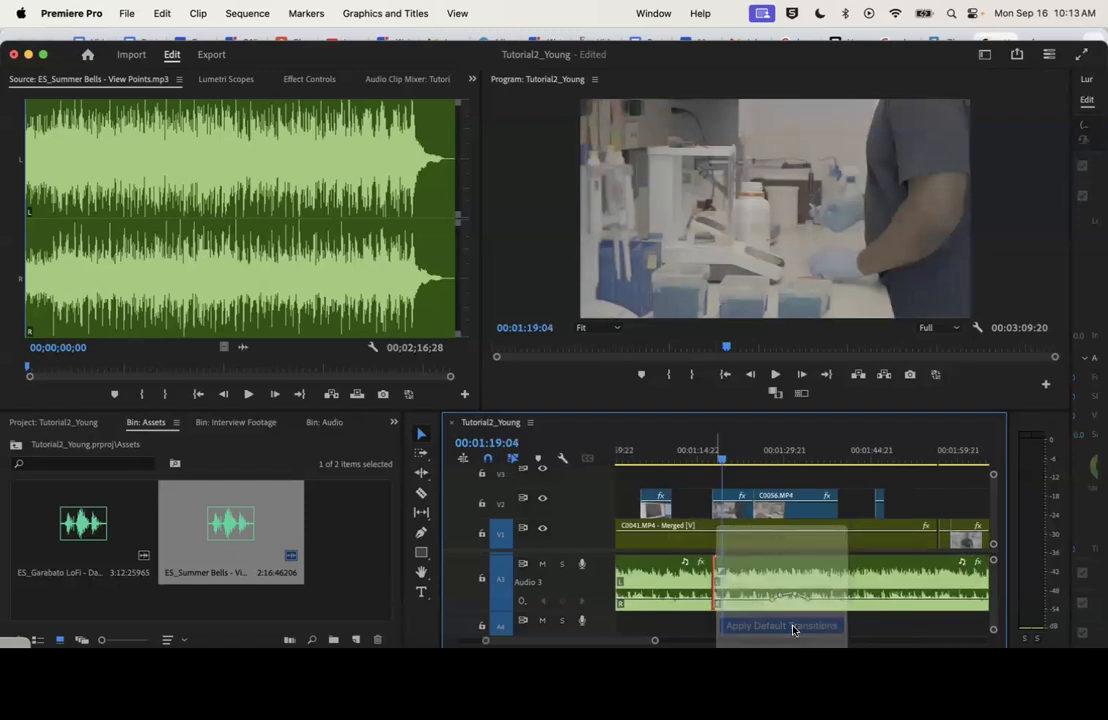
click(708, 455)
key(space)
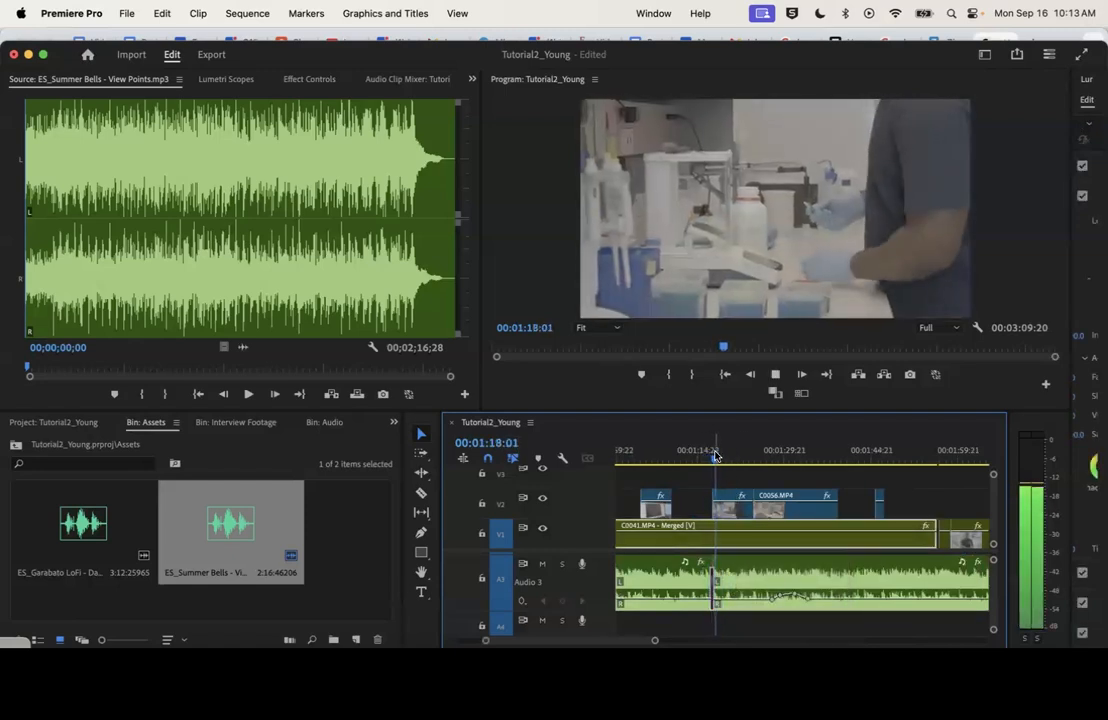
key(space)
Remove the volume keyframes from the second A3 music clip
drag(655, 640, 712, 640)
click(833, 596)
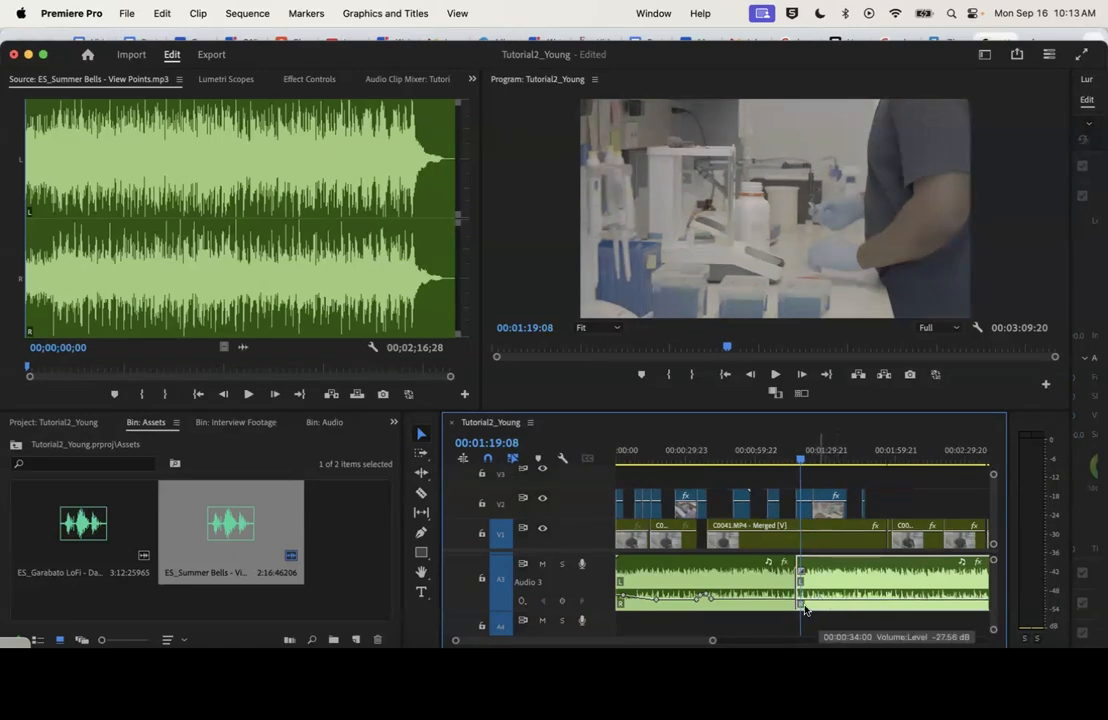
drag(713, 641, 789, 641)
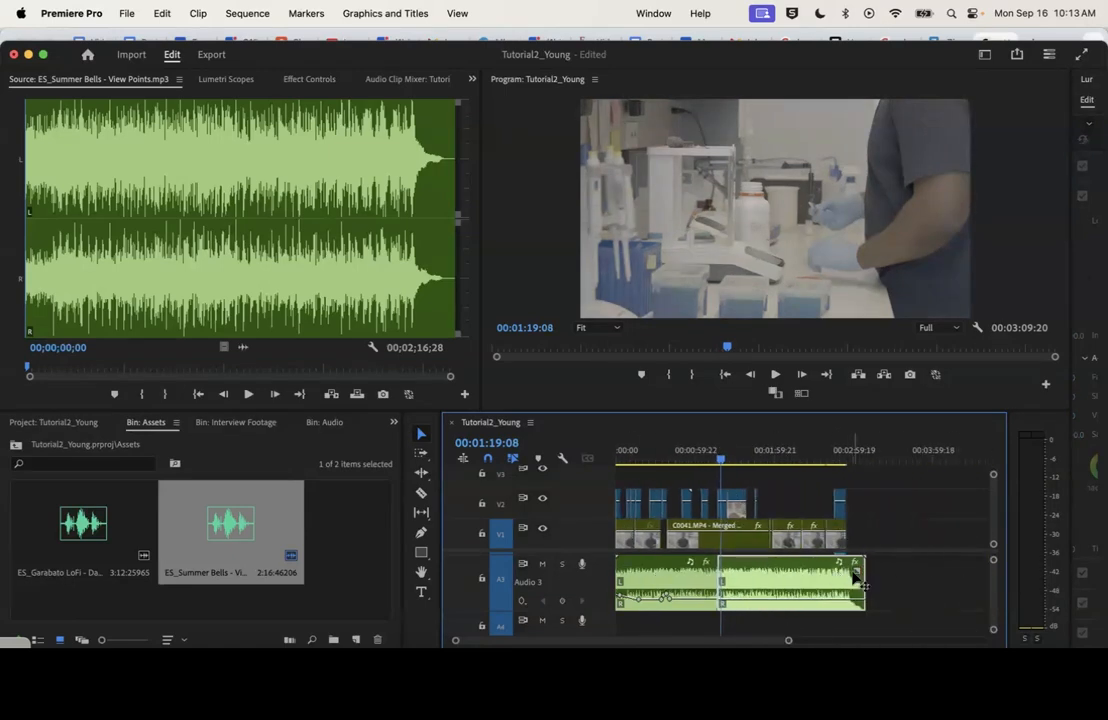
click(734, 574)
Widen the Lumetri Color panel and examine the Basic Correction and Creative controls for the interview clip at 00:00:44:09
drag(1072, 112, 897, 175)
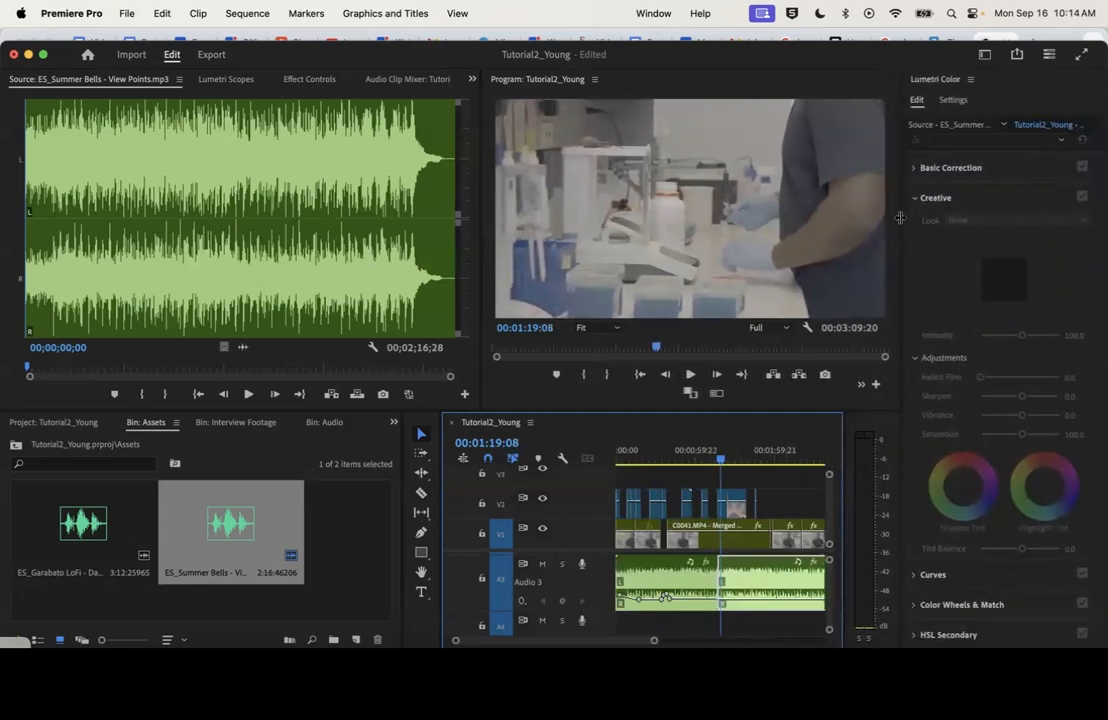
drag(440, 472, 374, 487)
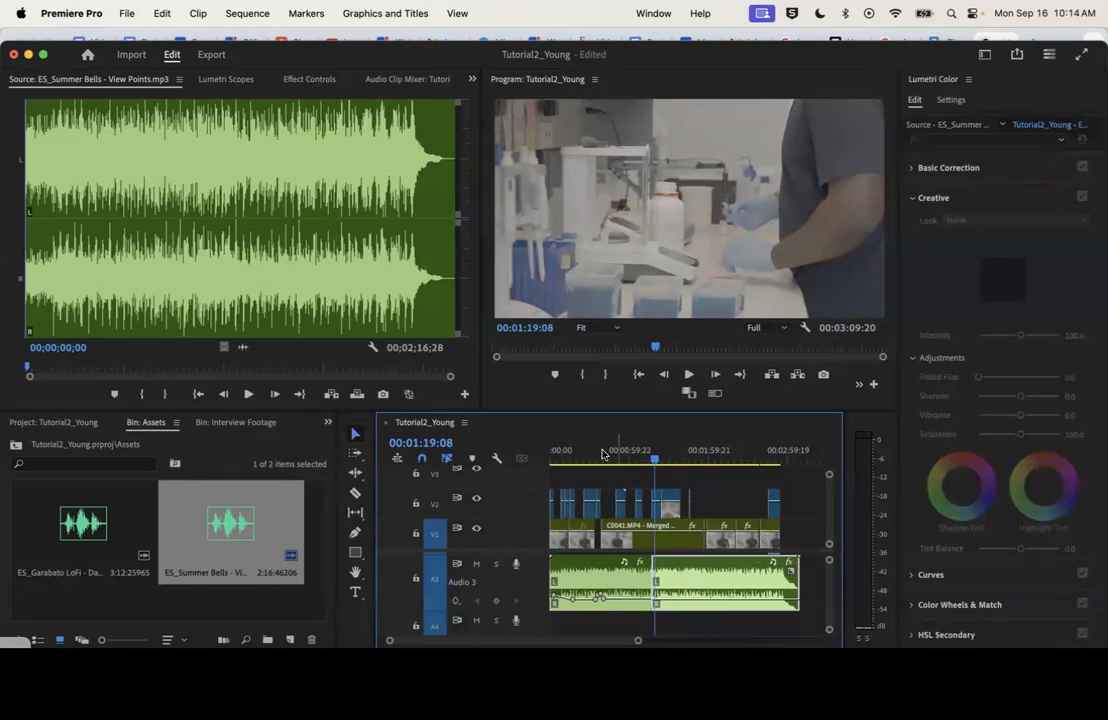
drag(593, 456, 608, 456)
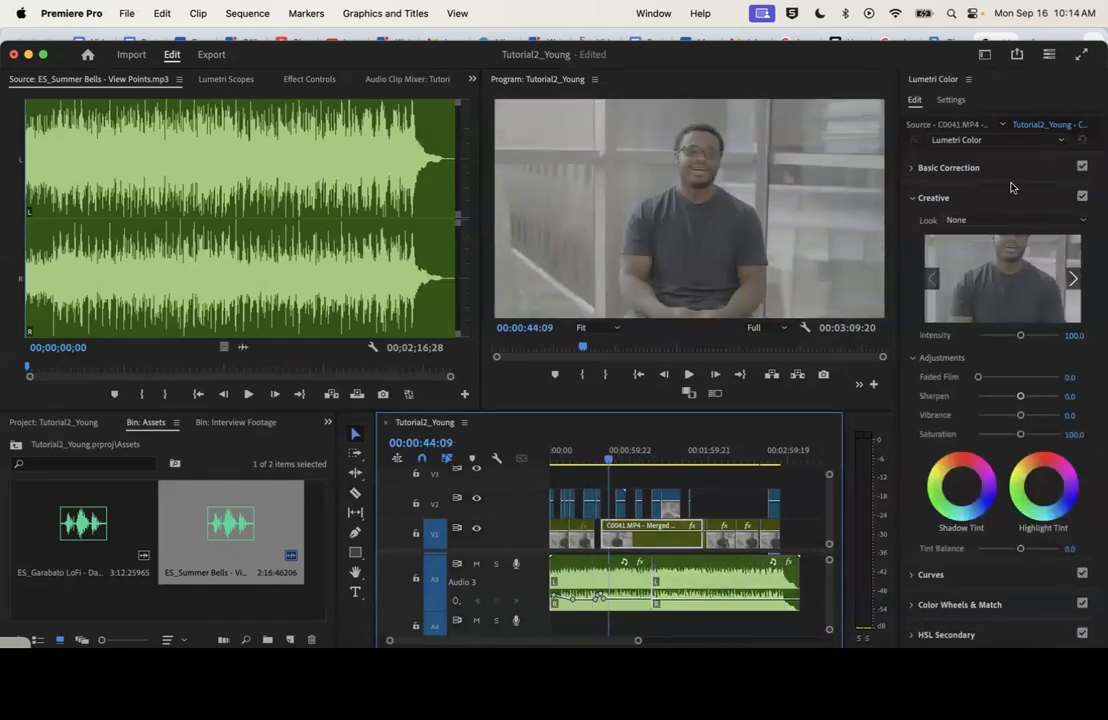
click(640, 12)
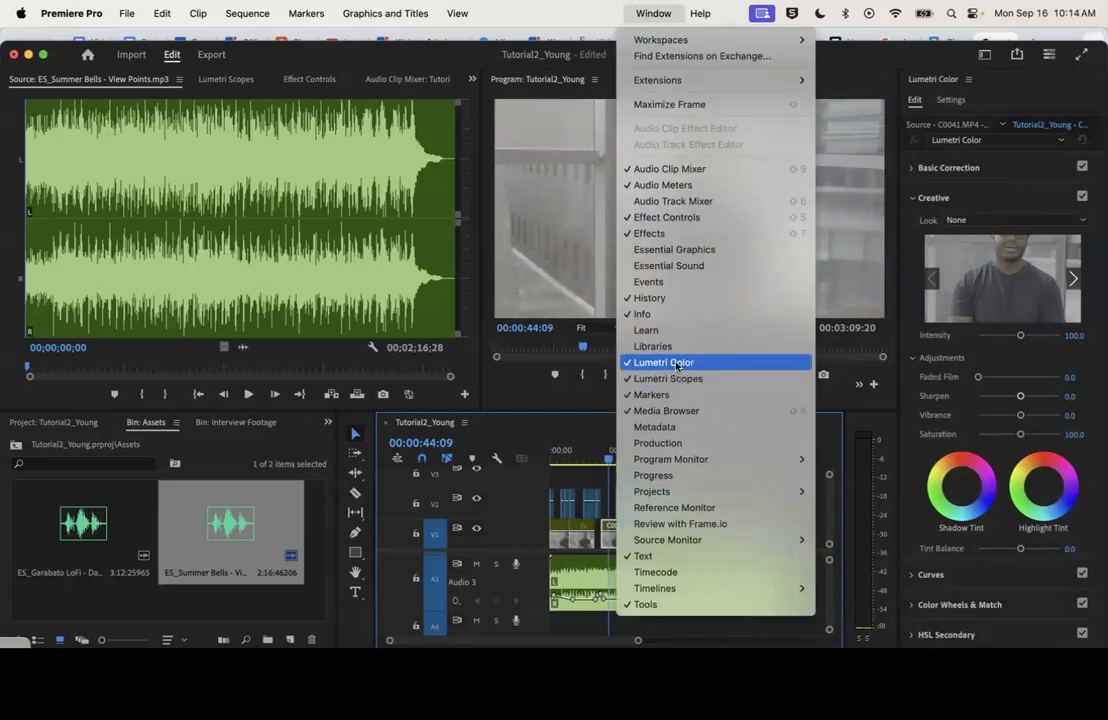
click(658, 12)
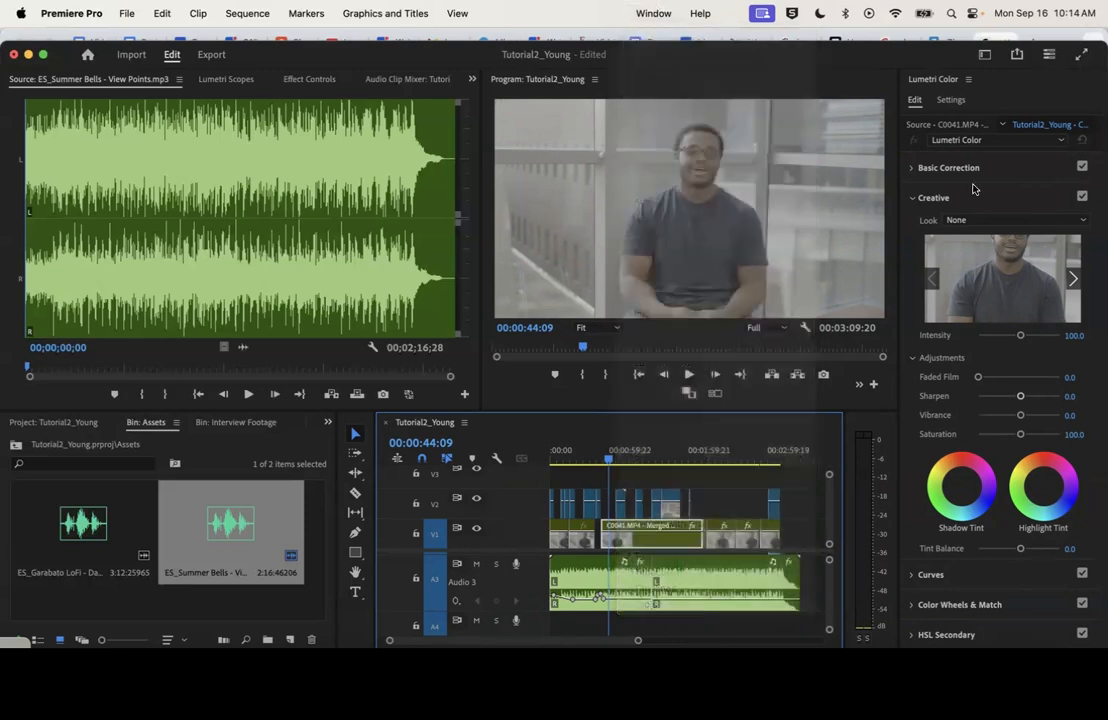
click(924, 170)
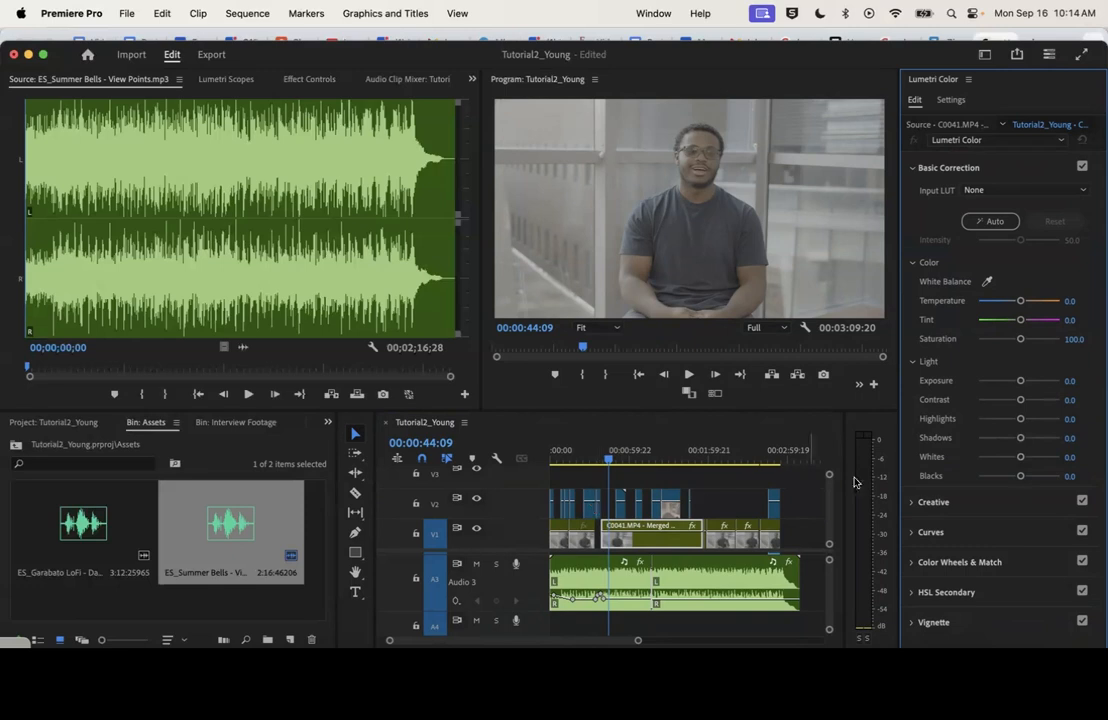
click(954, 505)
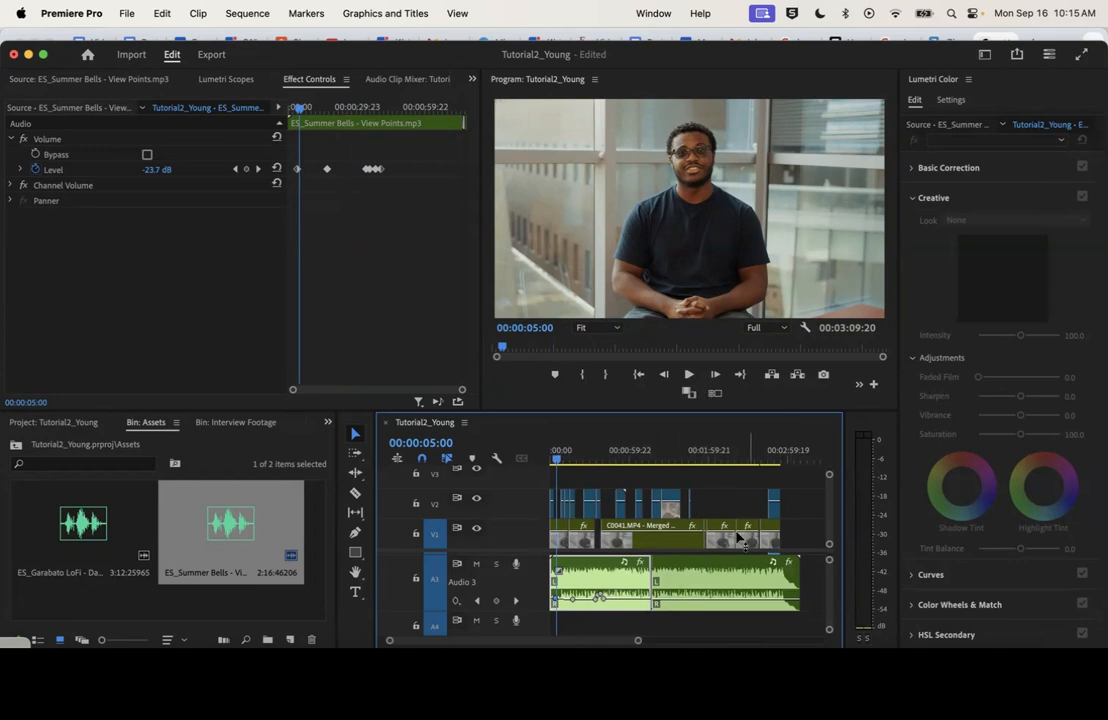
Move the playhead to 00:00:03:13, close the Lumetri Color panel, and narrow the Effect Controls and Assets bin panels
drag(638, 640, 526, 640)
click(569, 457)
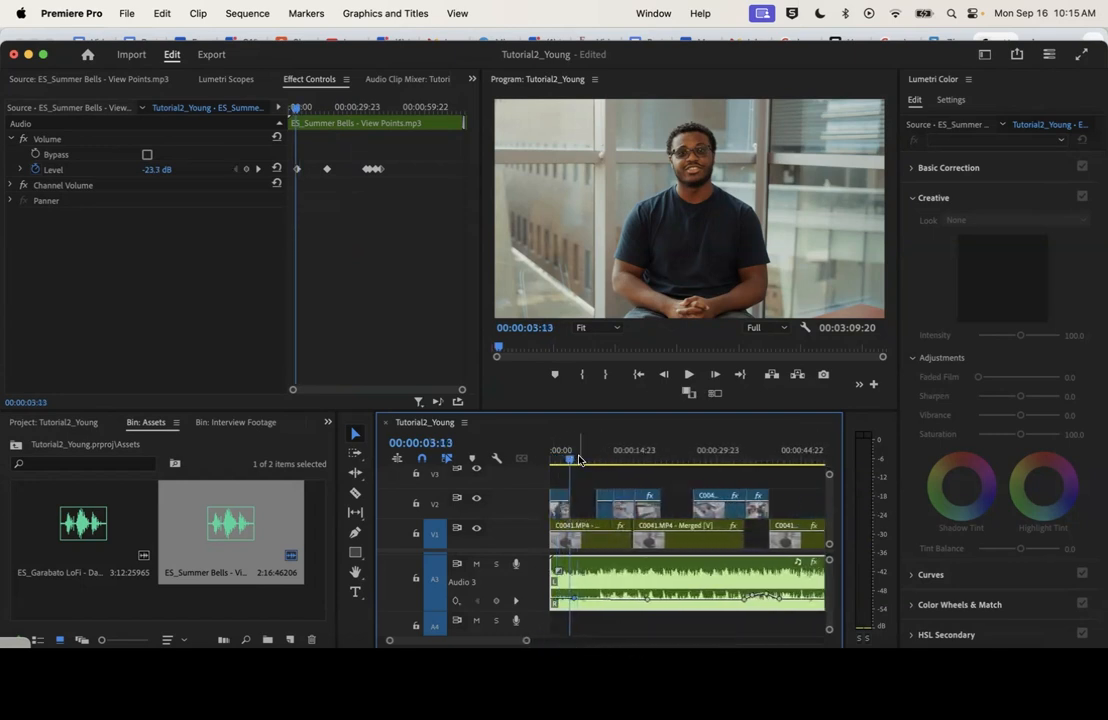
click(970, 81)
click(935, 92)
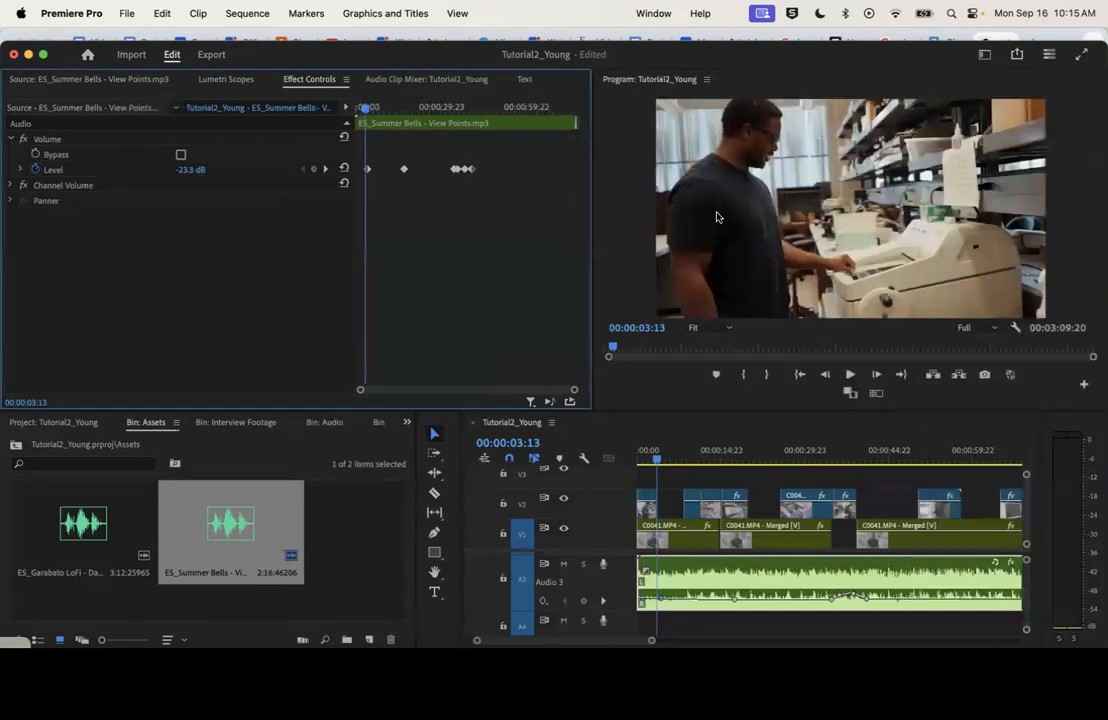
drag(592, 199, 387, 210)
drag(415, 446, 376, 446)
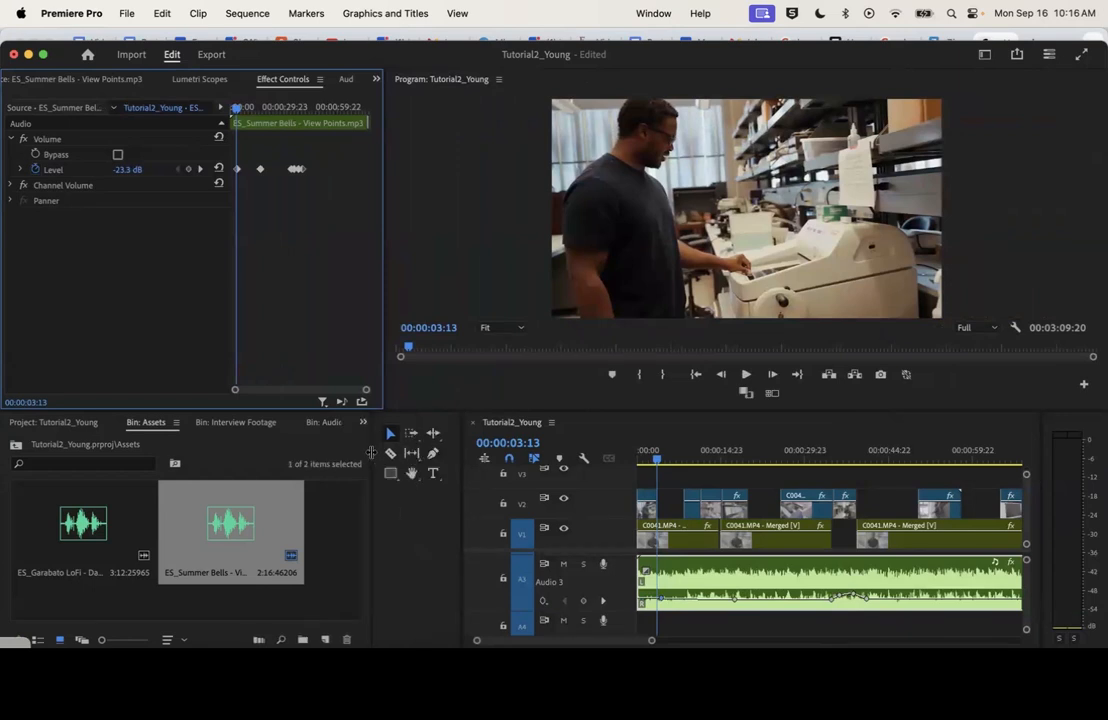
Widen the timeline panel and place the playhead at 00:00:03:16, just after the first B-roll clip on V2
drag(460, 457, 400, 457)
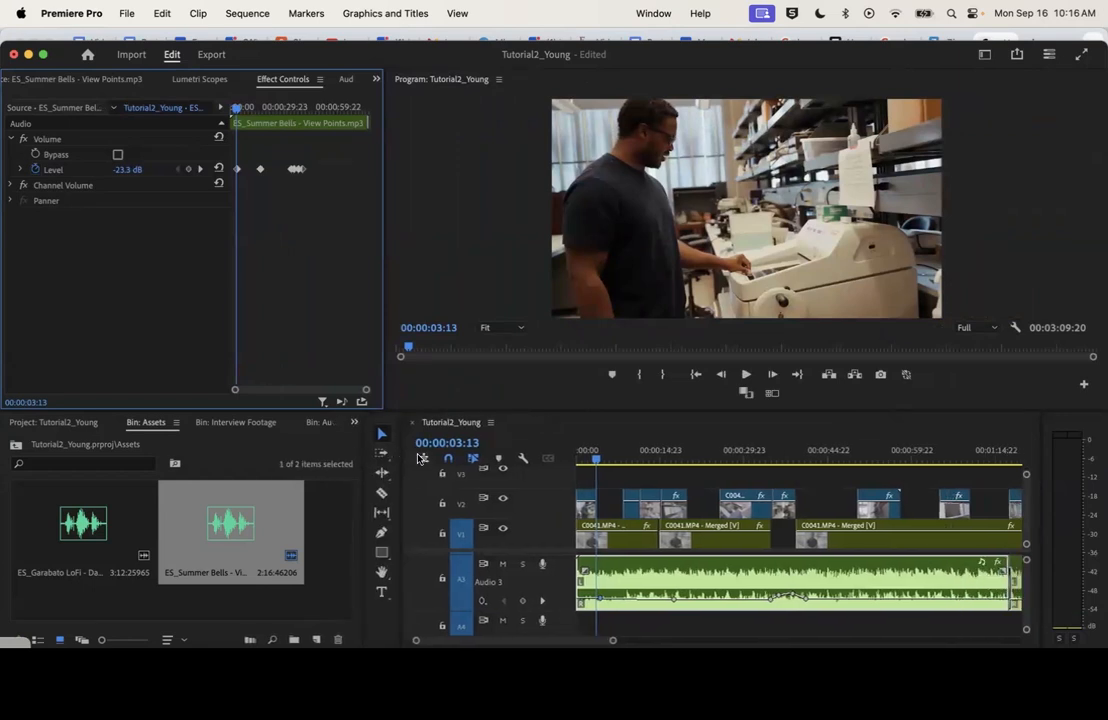
drag(590, 450, 578, 453)
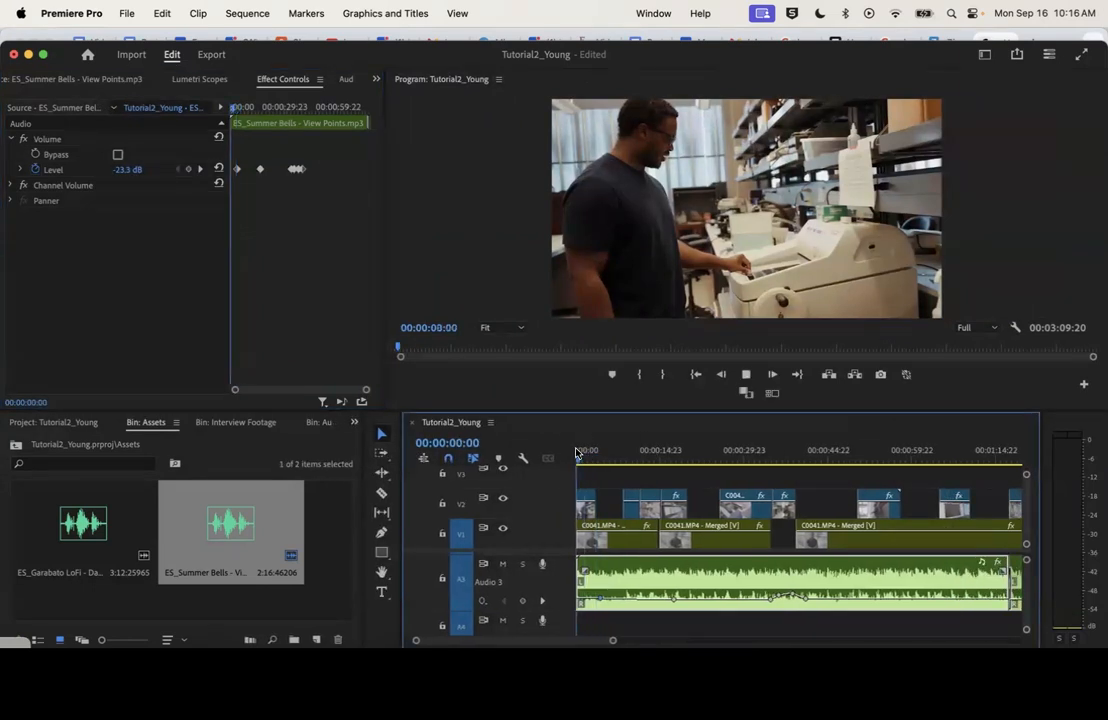
key(space)
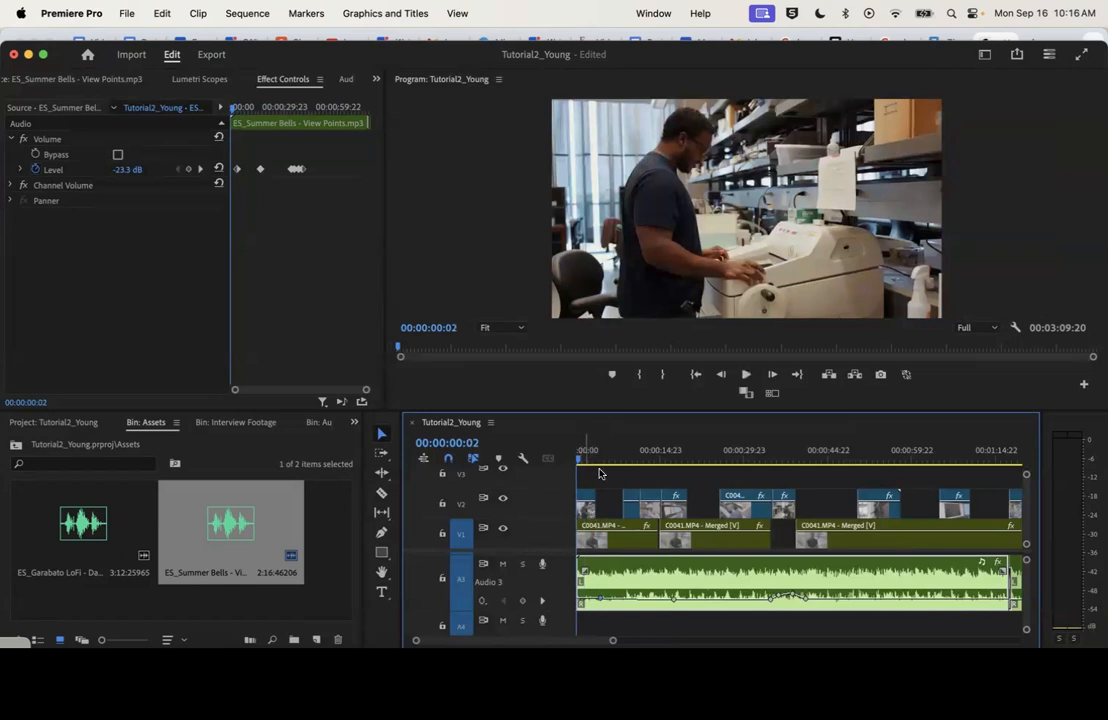
click(586, 510)
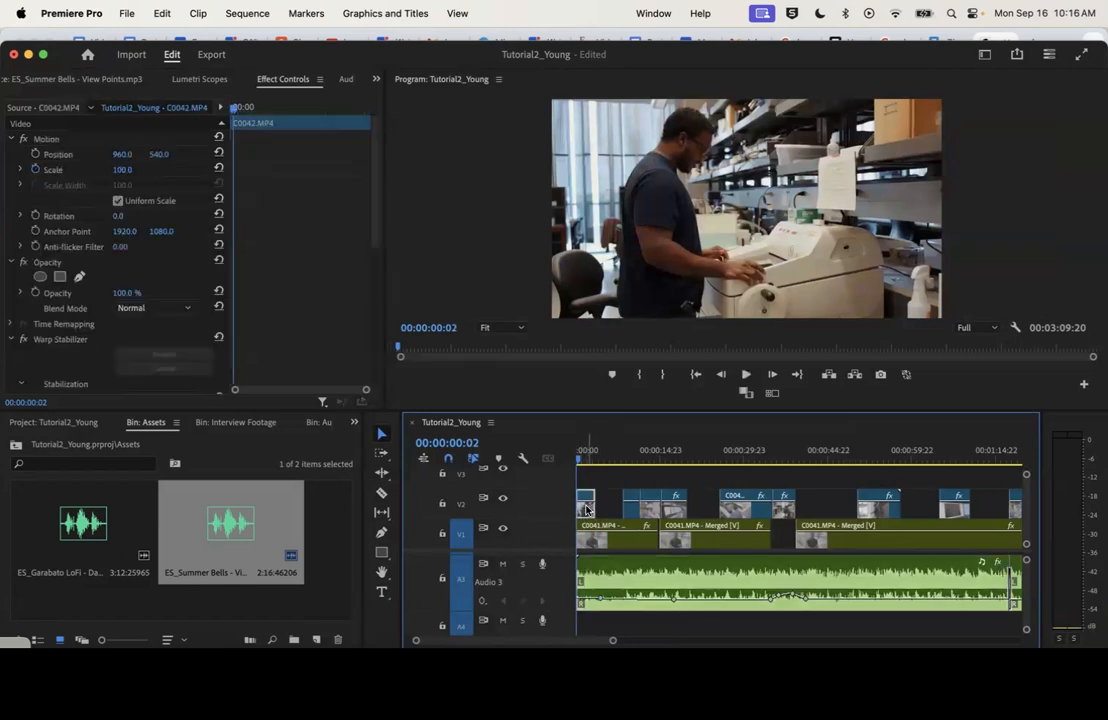
click(597, 449)
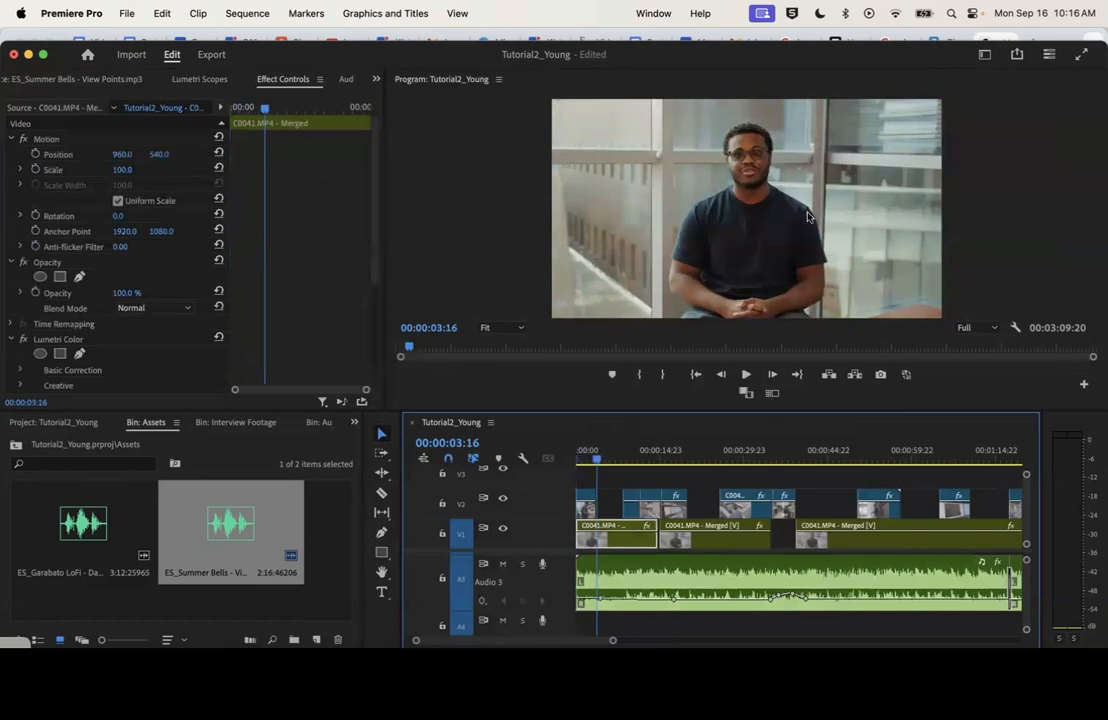
Add a text graphic with the interviewee's full name over the lower-left part of the video frame, at about 130, 849
click(381, 594)
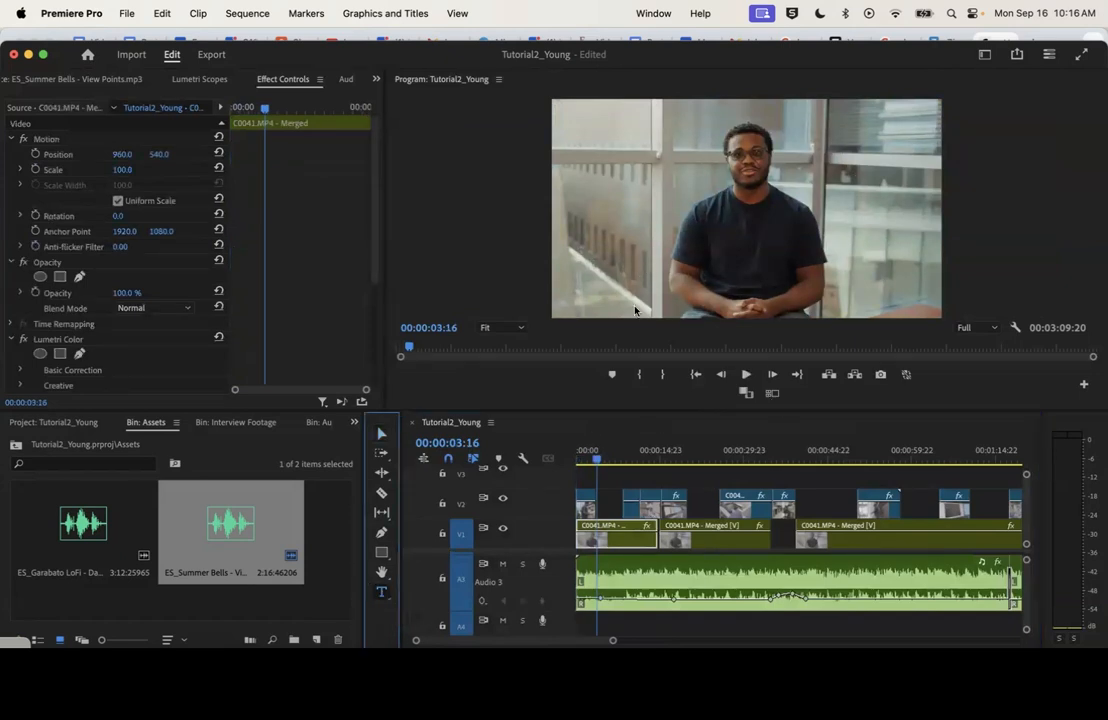
click(580, 265)
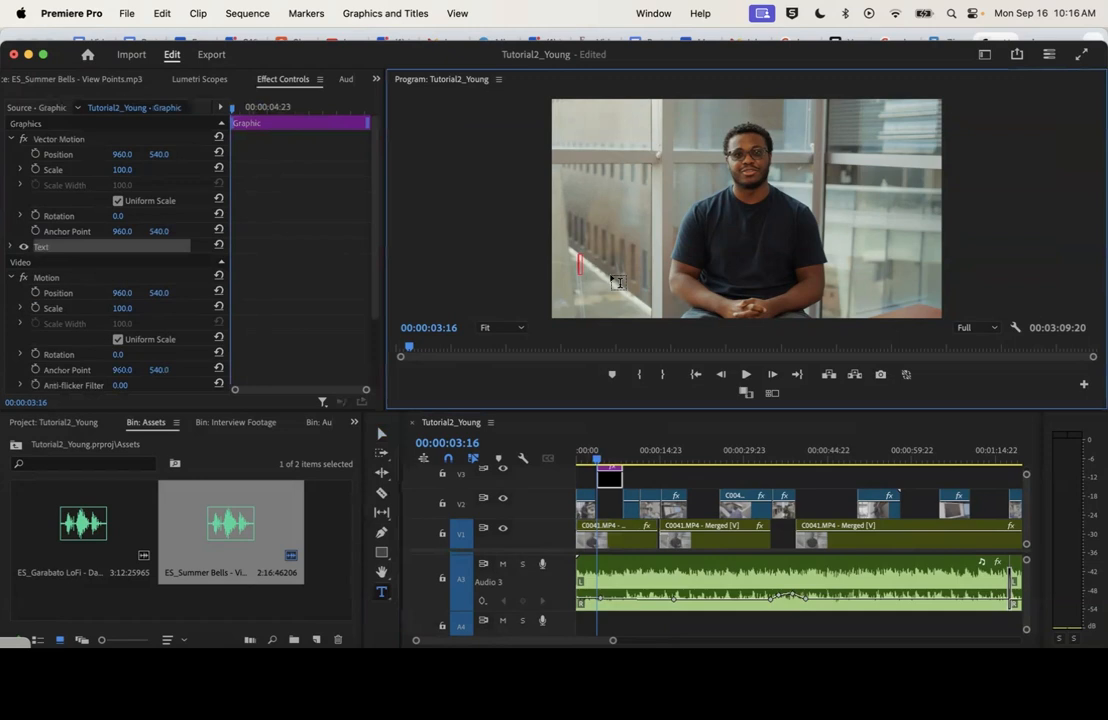
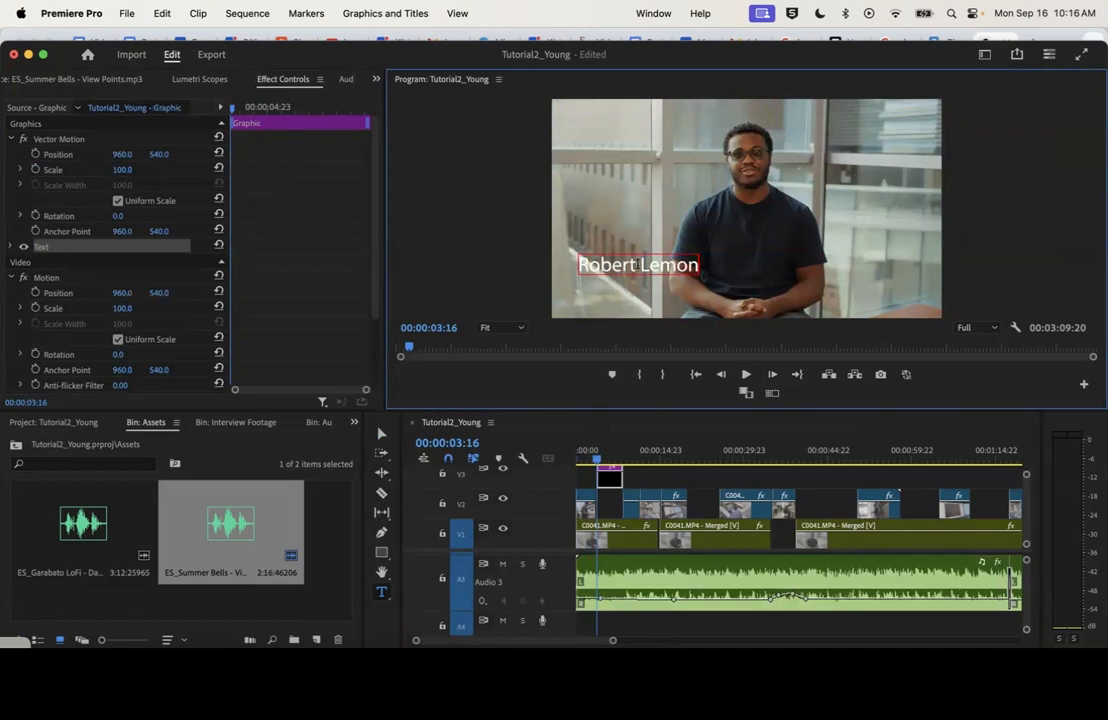
scroll(645, 487, up, 2)
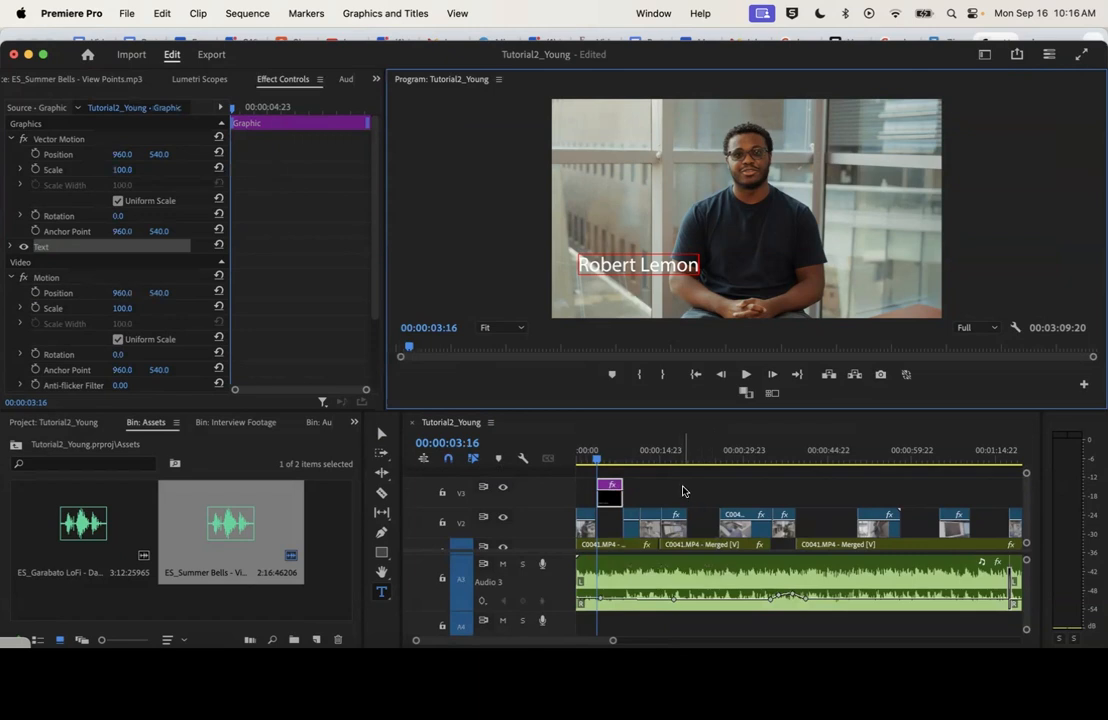
scroll(665, 530, down, 2)
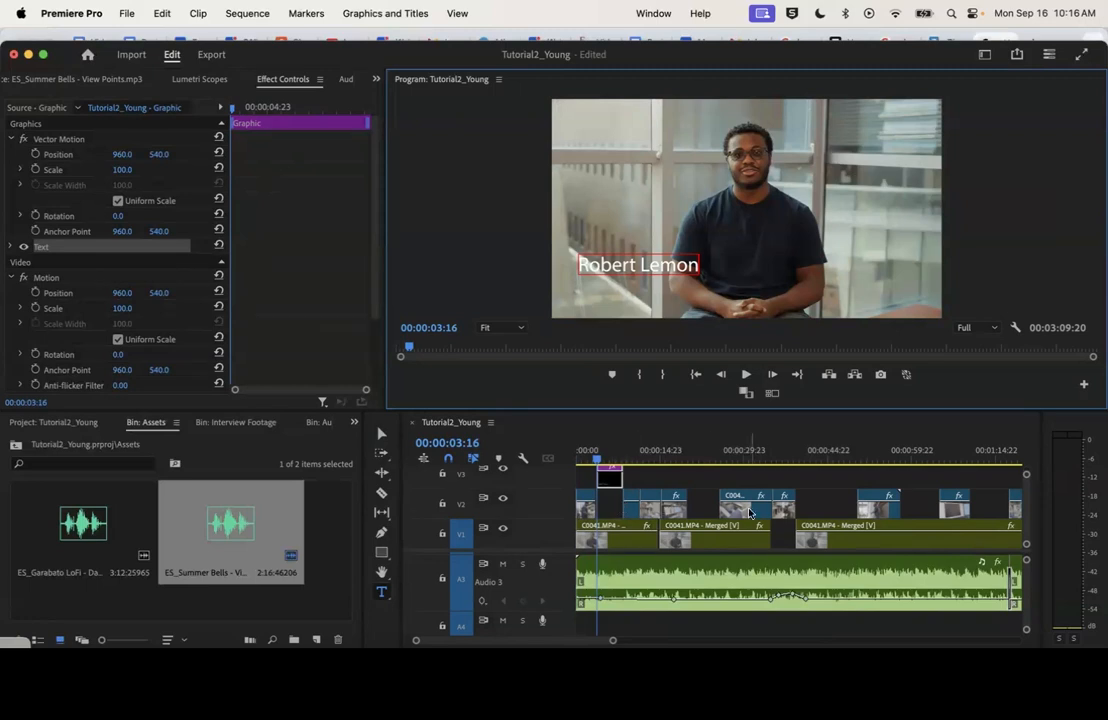
scroll(770, 512, up, 1)
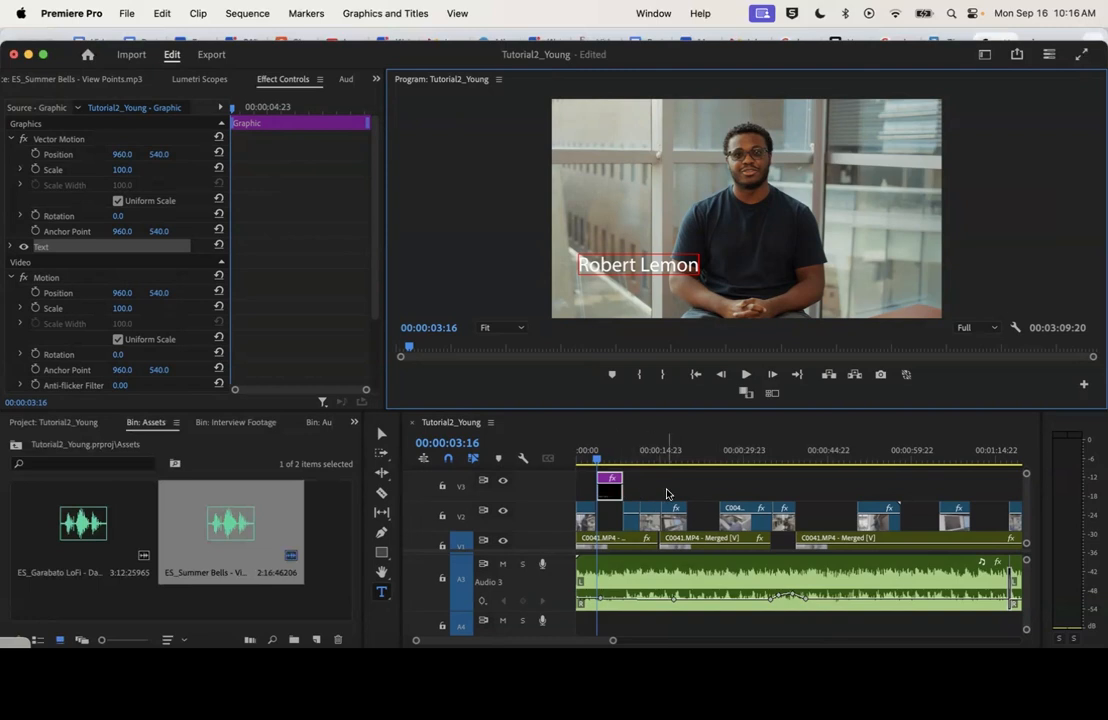
scroll(680, 497, down, 1)
scroll(677, 500, up, 1)
click(660, 14)
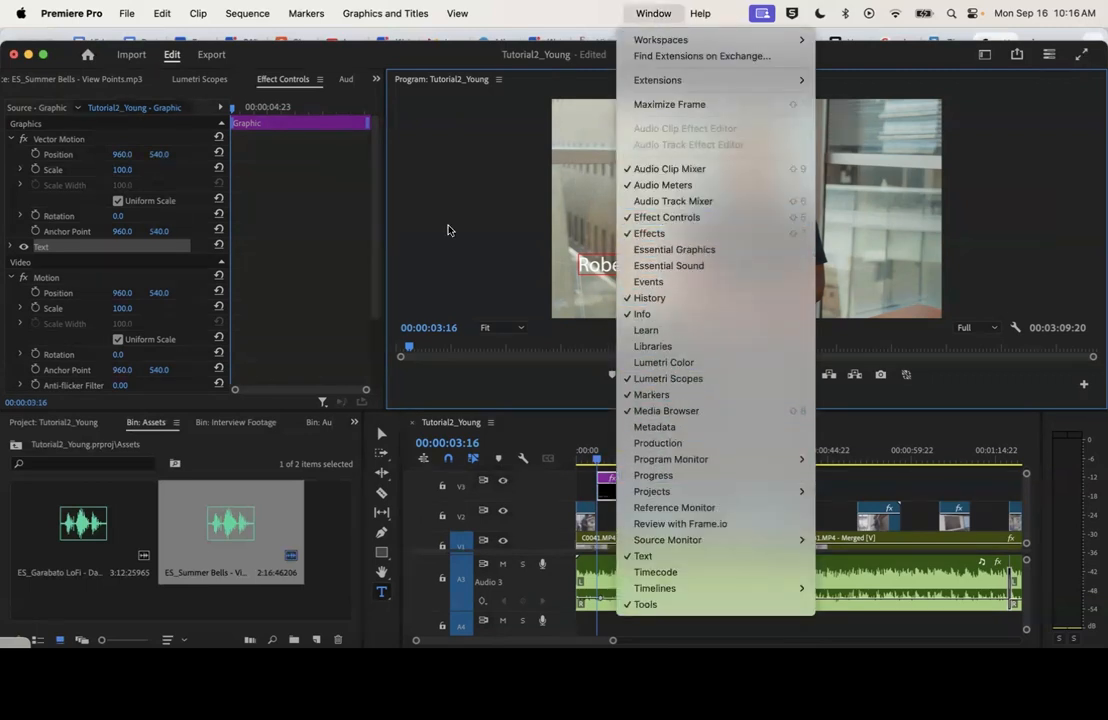
click(287, 80)
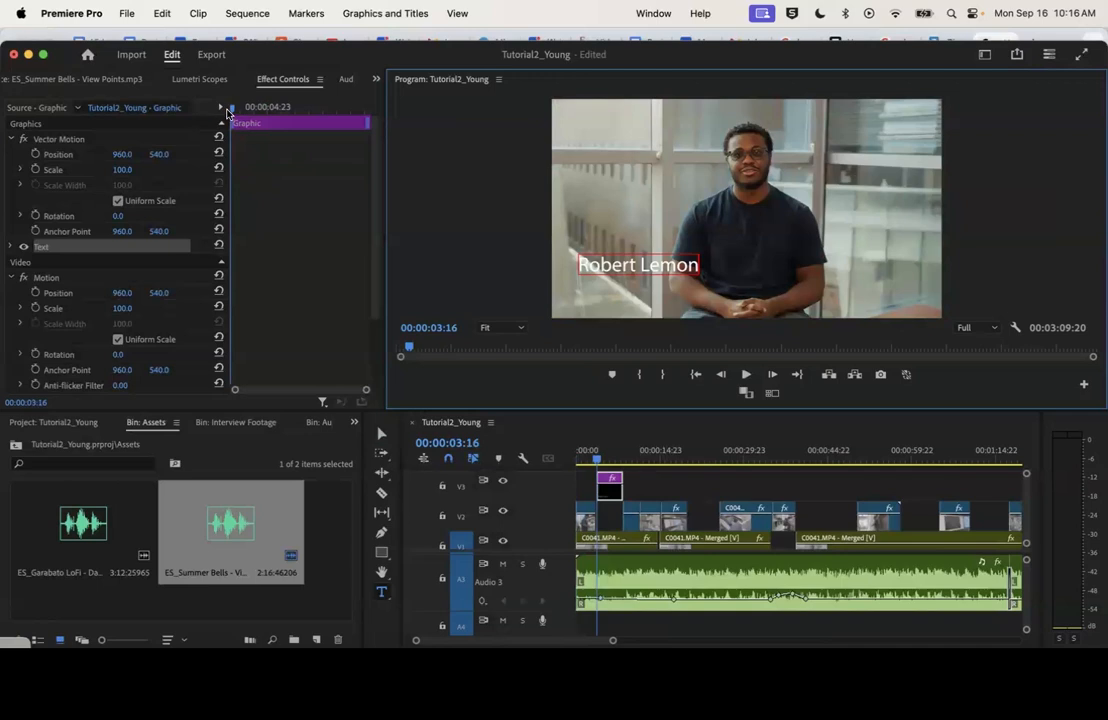
Widen the property column of the effect settings and expand the name text's properties
mouse_move(232, 120)
mouse_down()
mouse_move(272, 122)
mouse_move(214, 115)
mouse_move(318, 152)
mouse_up()
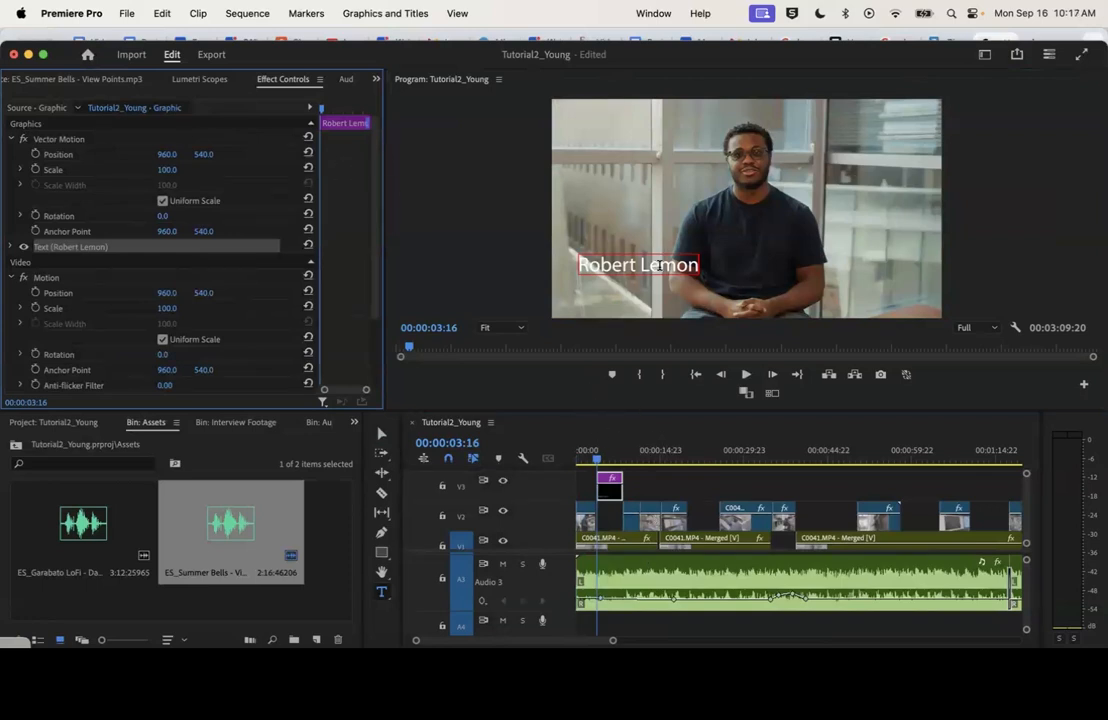
click(11, 247)
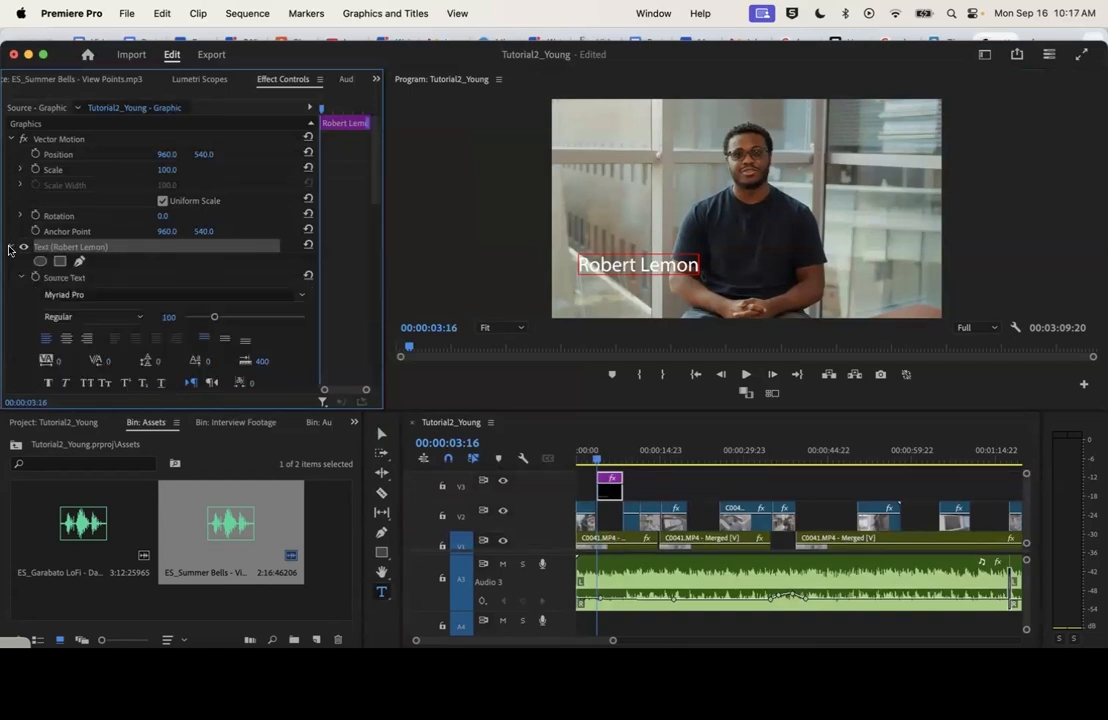
Try to set the name text's font to New Spirit Light
scroll(158, 289, down, 3)
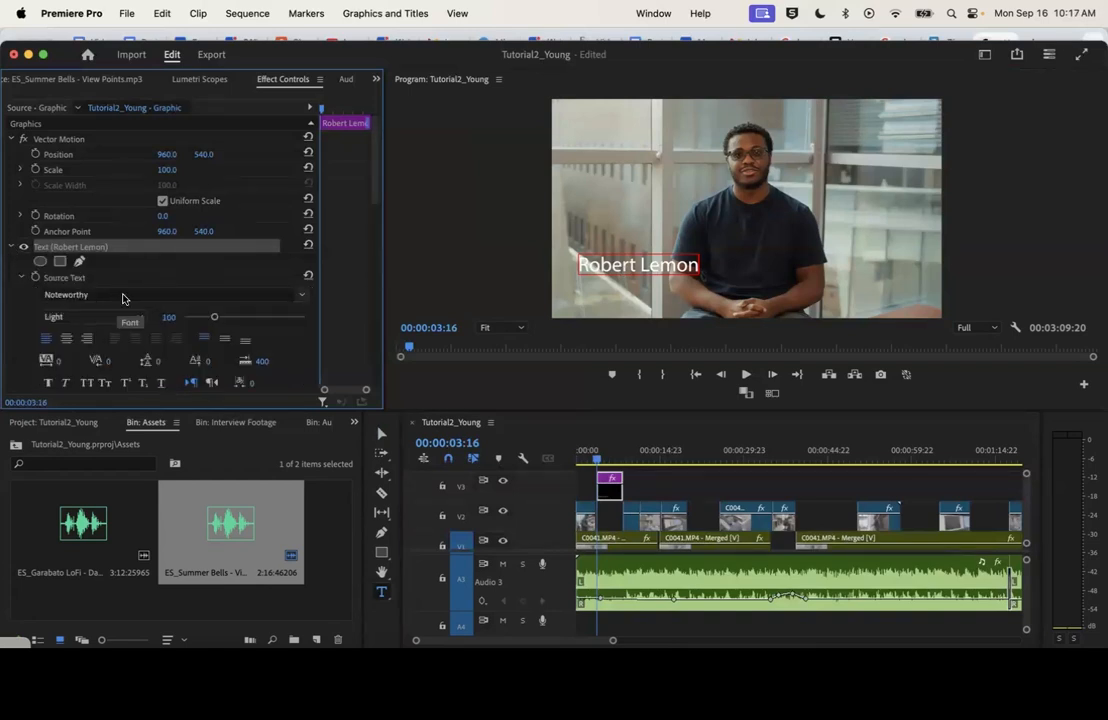
click(126, 297)
text(new sp)
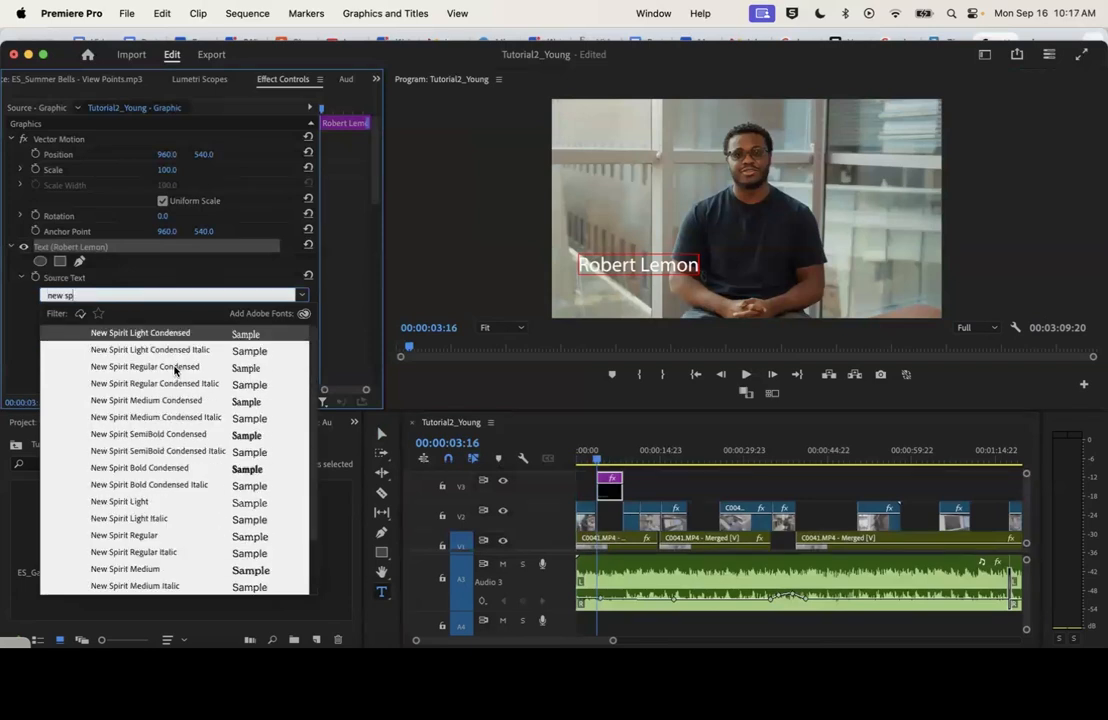
click(148, 503)
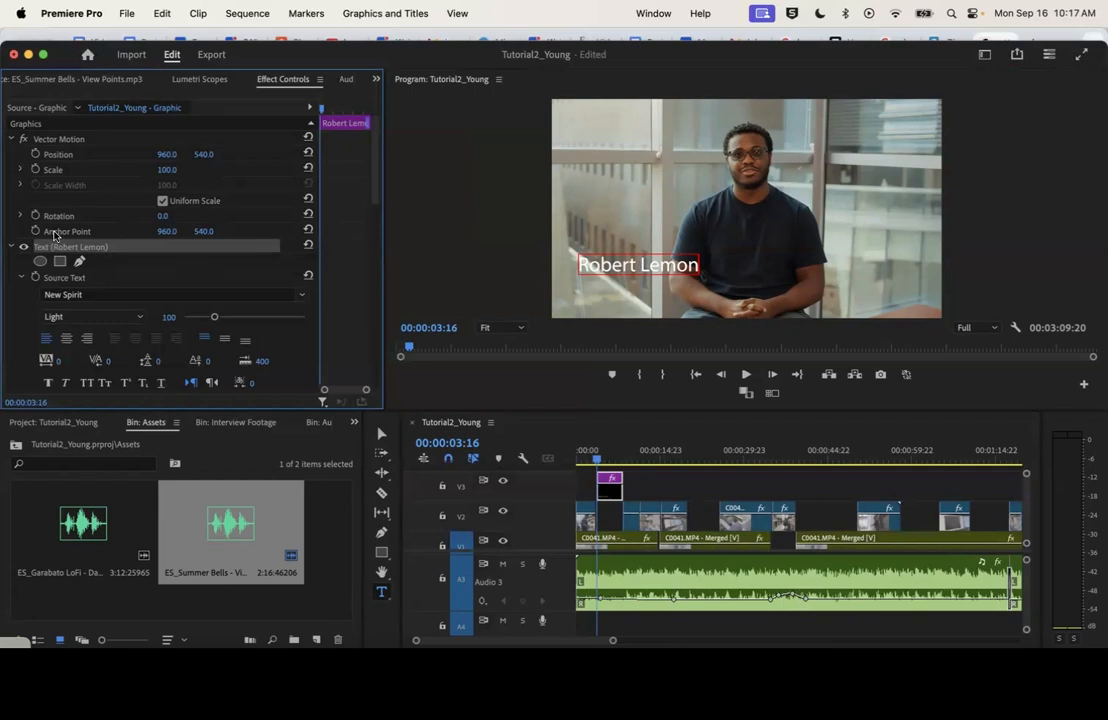
Select the entire name text in the video frame and set its font to New Spirit Medium Condensed
triple_click(618, 266)
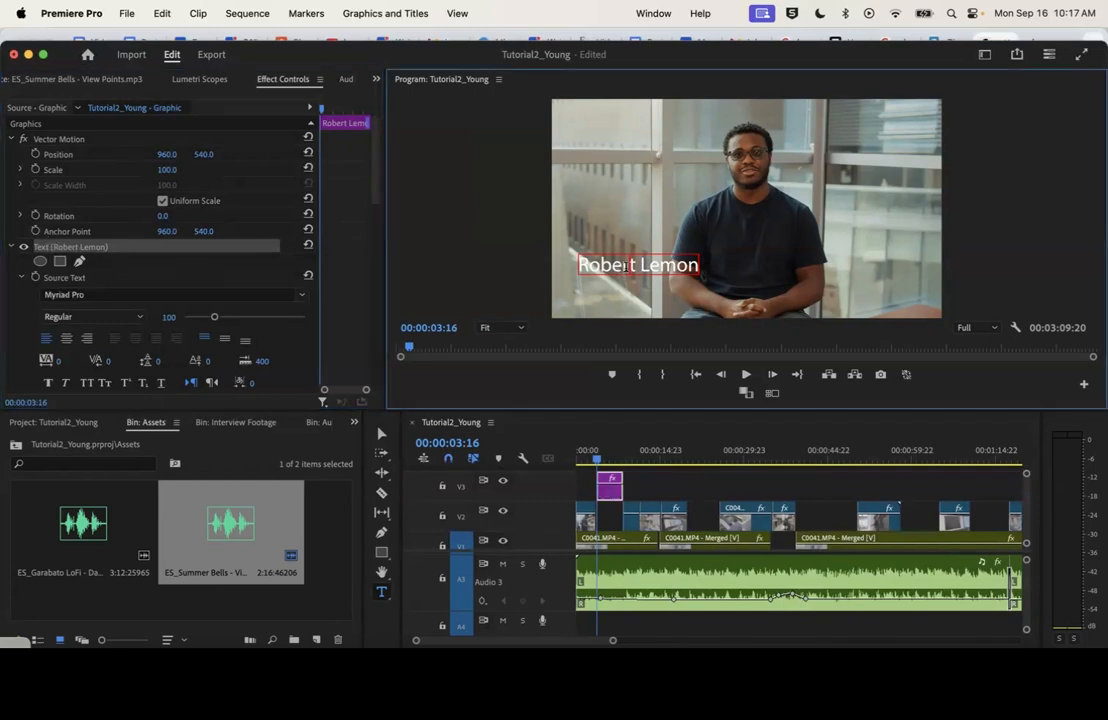
click(98, 295)
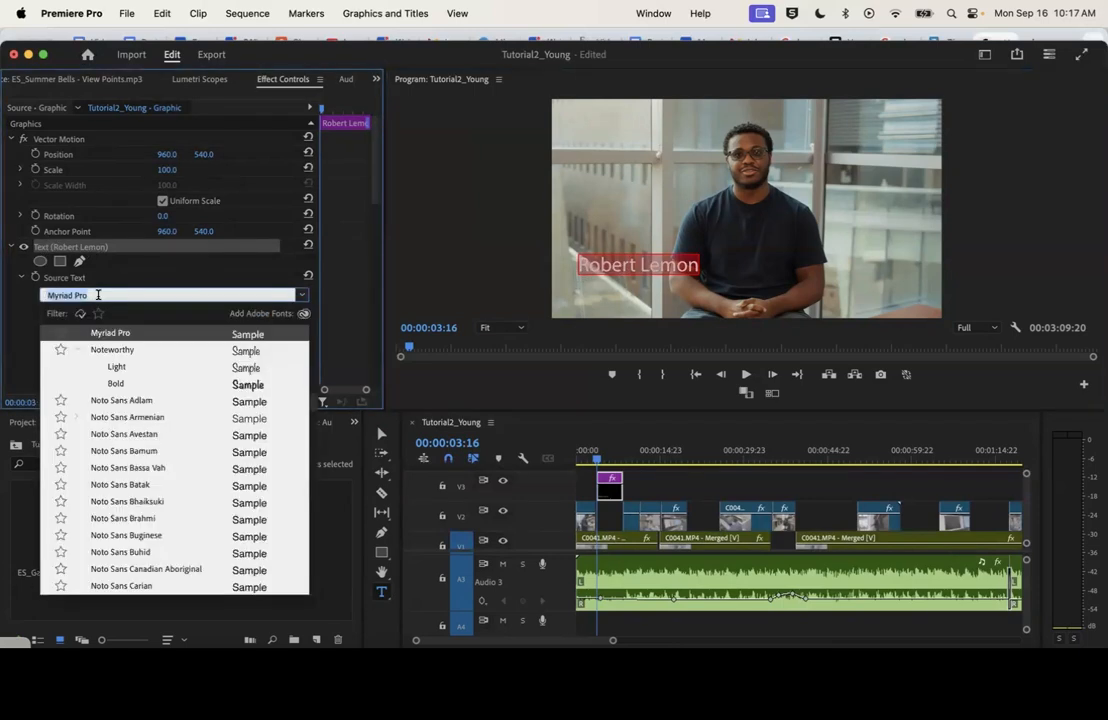
text(nes)
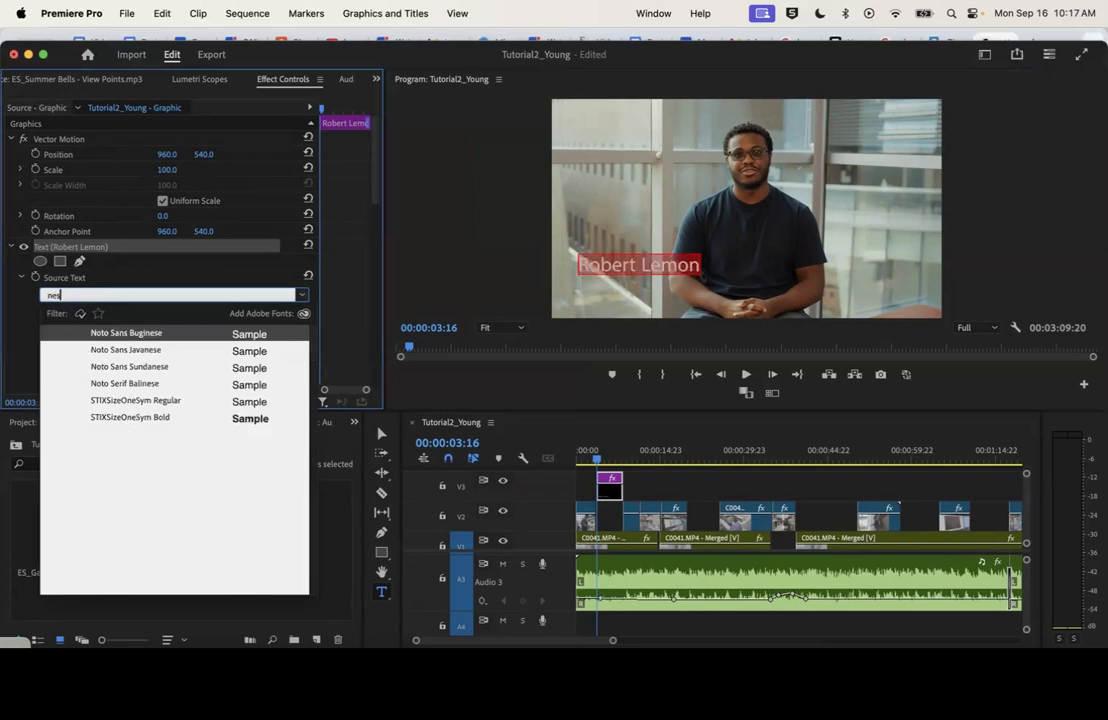
key(BackSpace)
text(w)
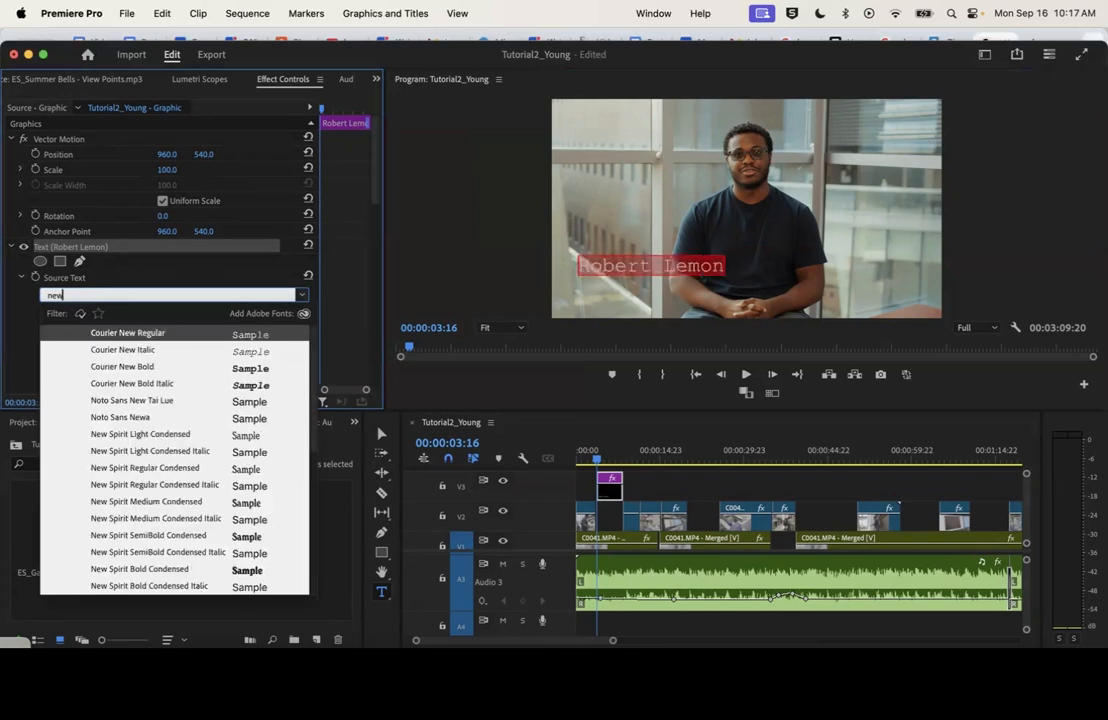
click(190, 503)
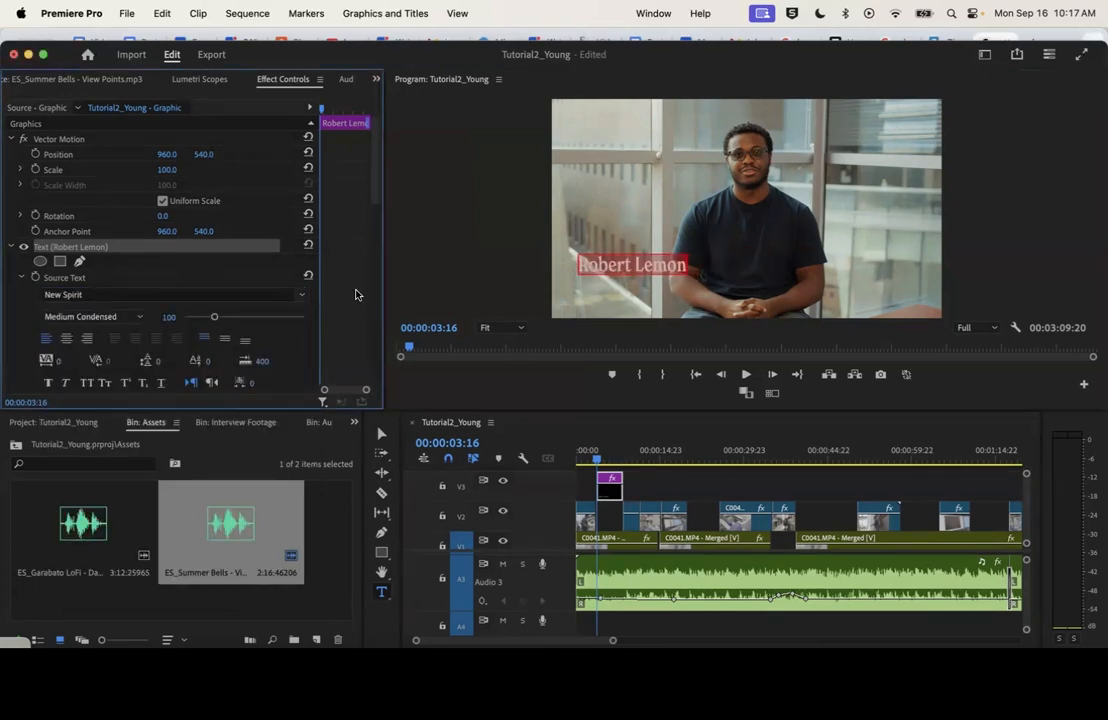
Enable the shadow on the name text and check it in the frame at 00:00:05:18
scroll(366, 210, down, 2)
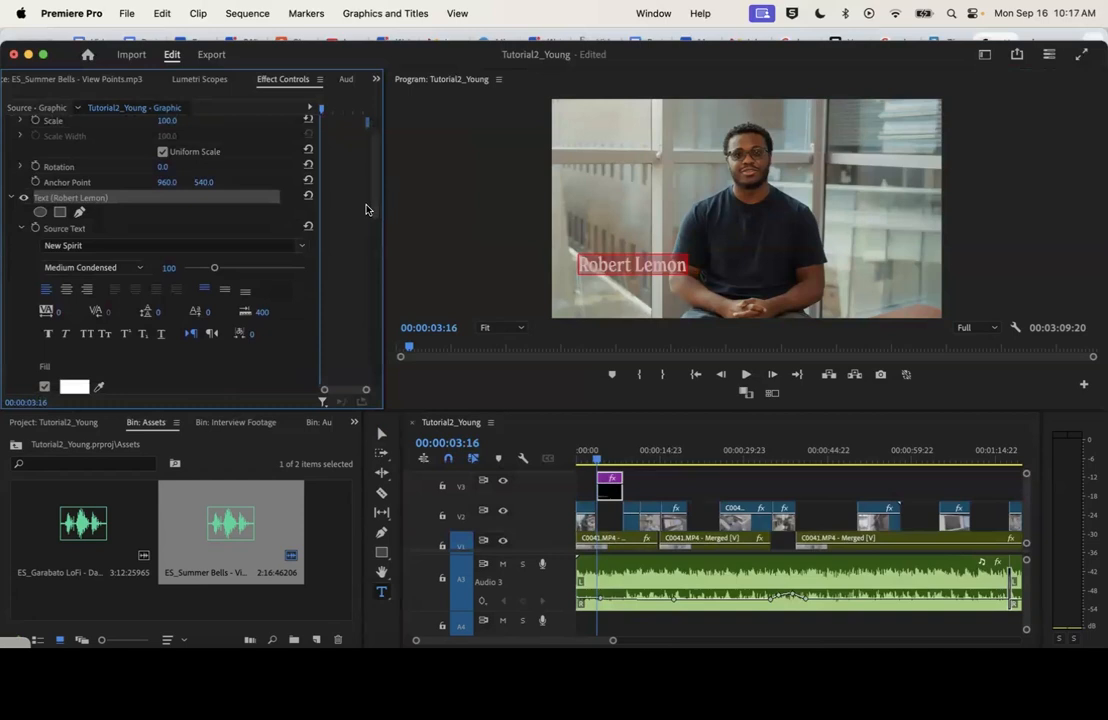
drag(373, 205, 367, 241)
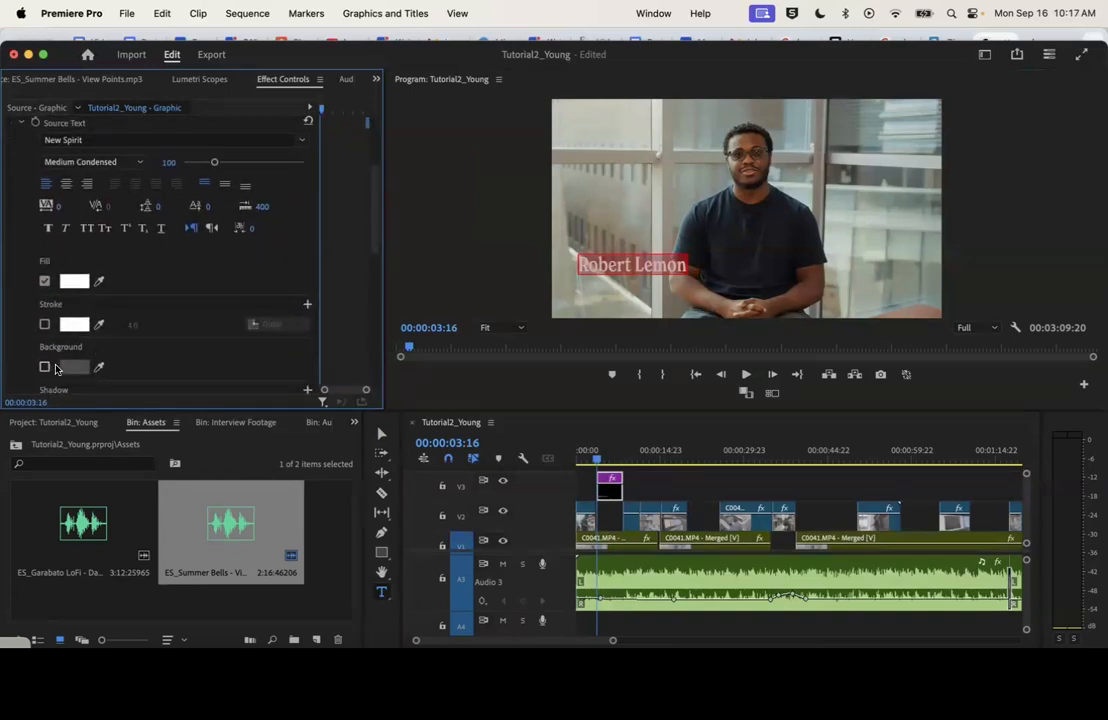
scroll(170, 318, down, 4)
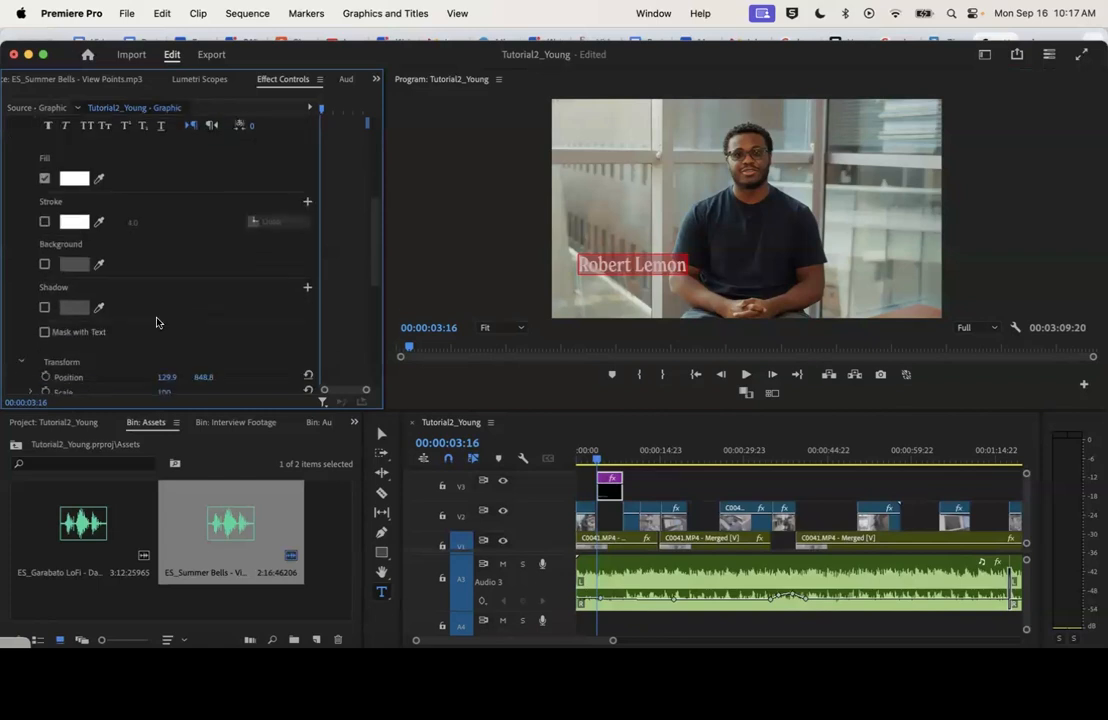
click(44, 308)
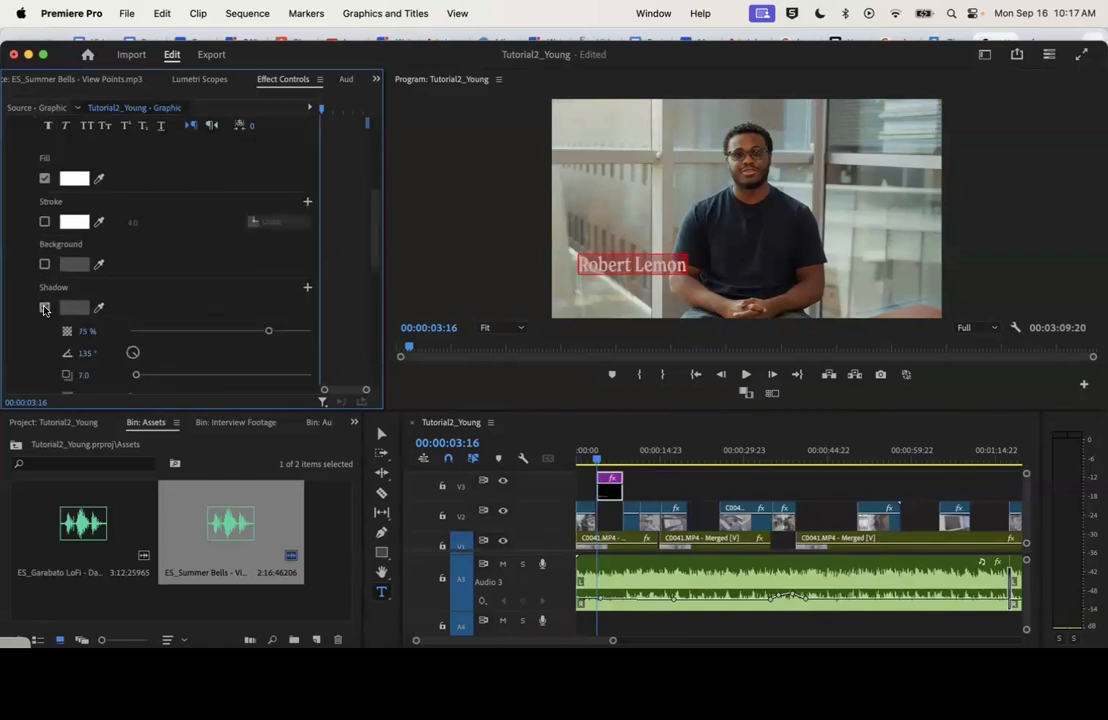
click(607, 456)
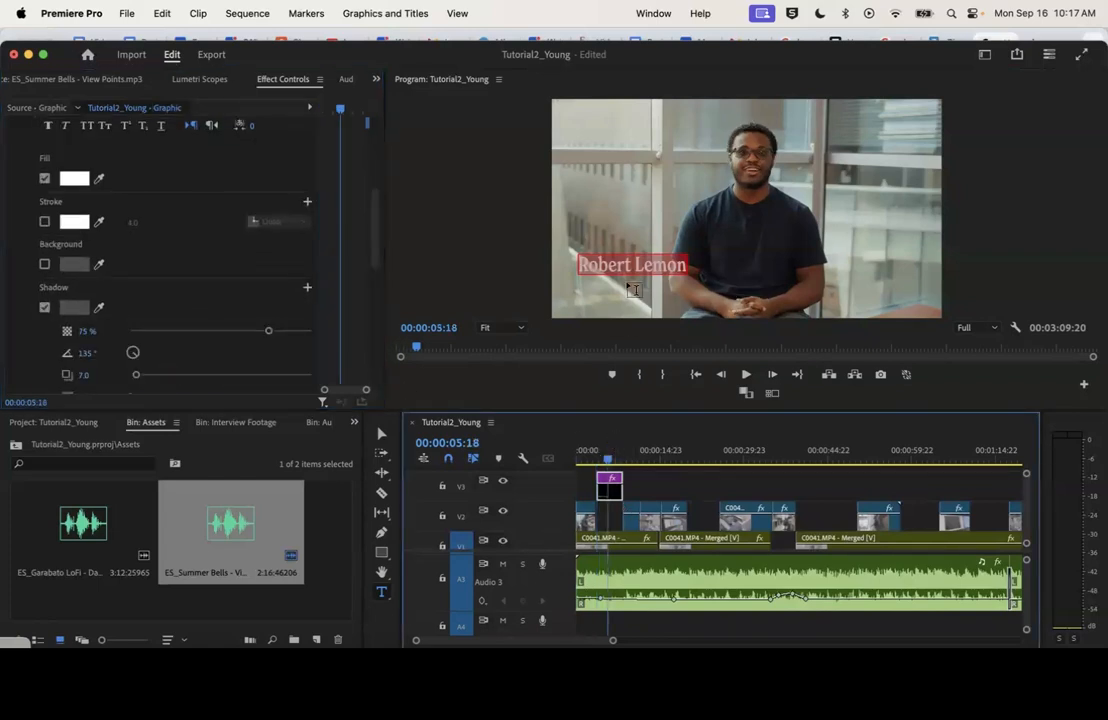
click(639, 268)
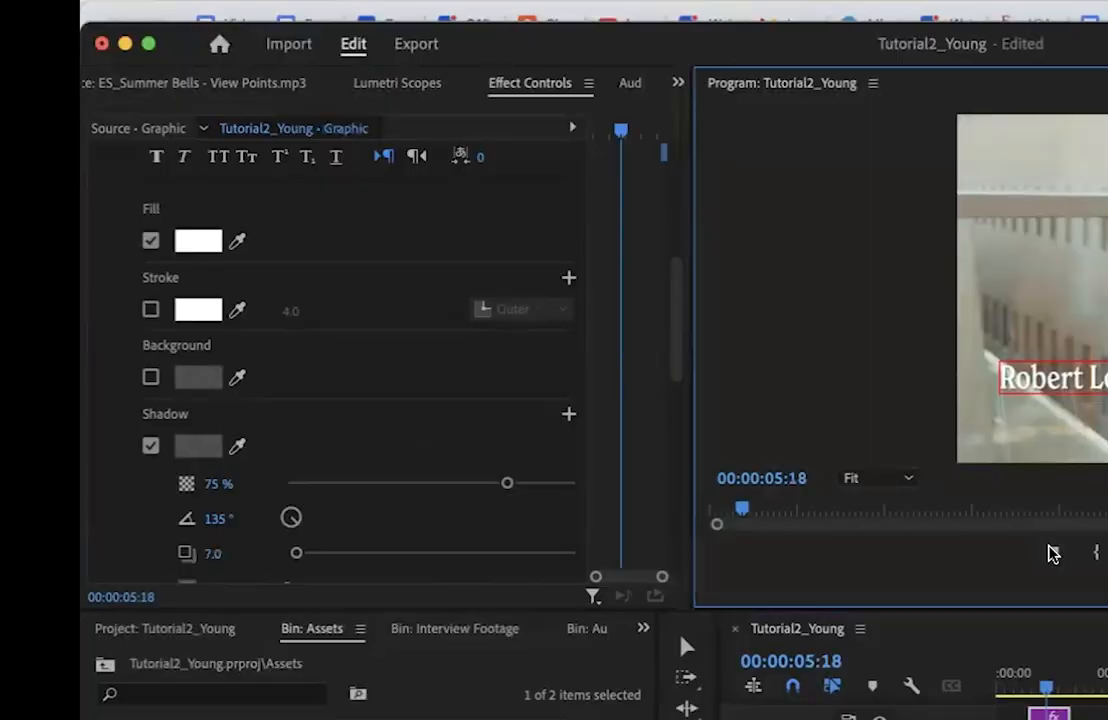
Examine the name text's Source Text, Shadow and Transform properties
scroll(157, 265, up, 6)
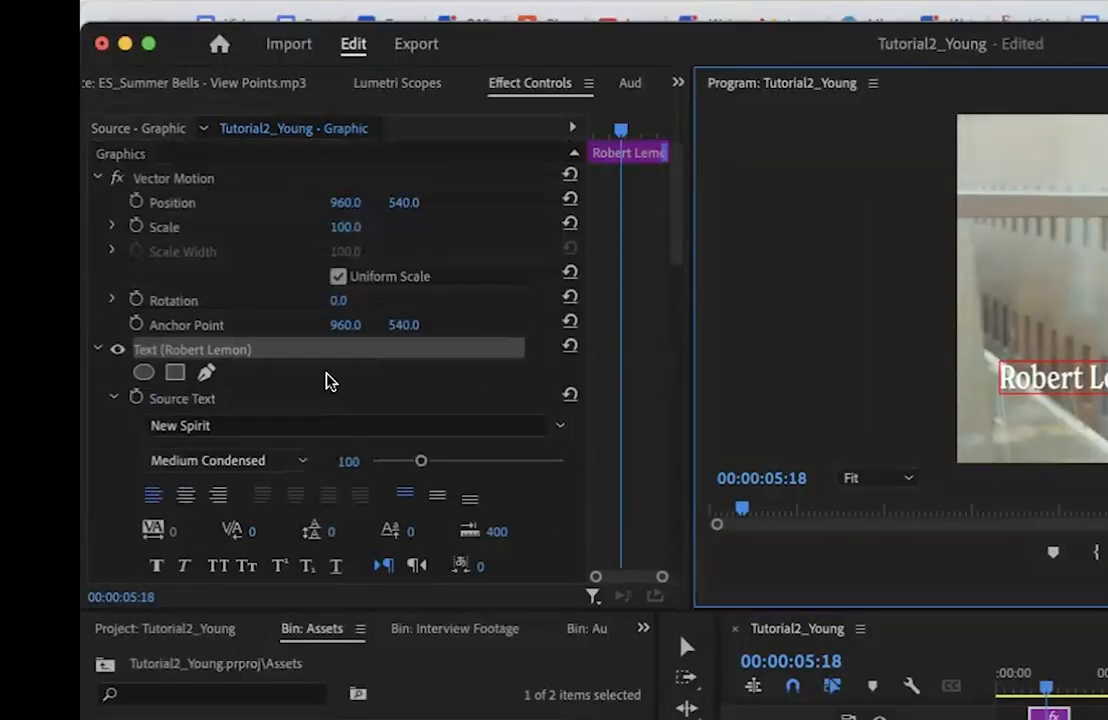
scroll(332, 380, down, 10)
scroll(335, 381, down, 2)
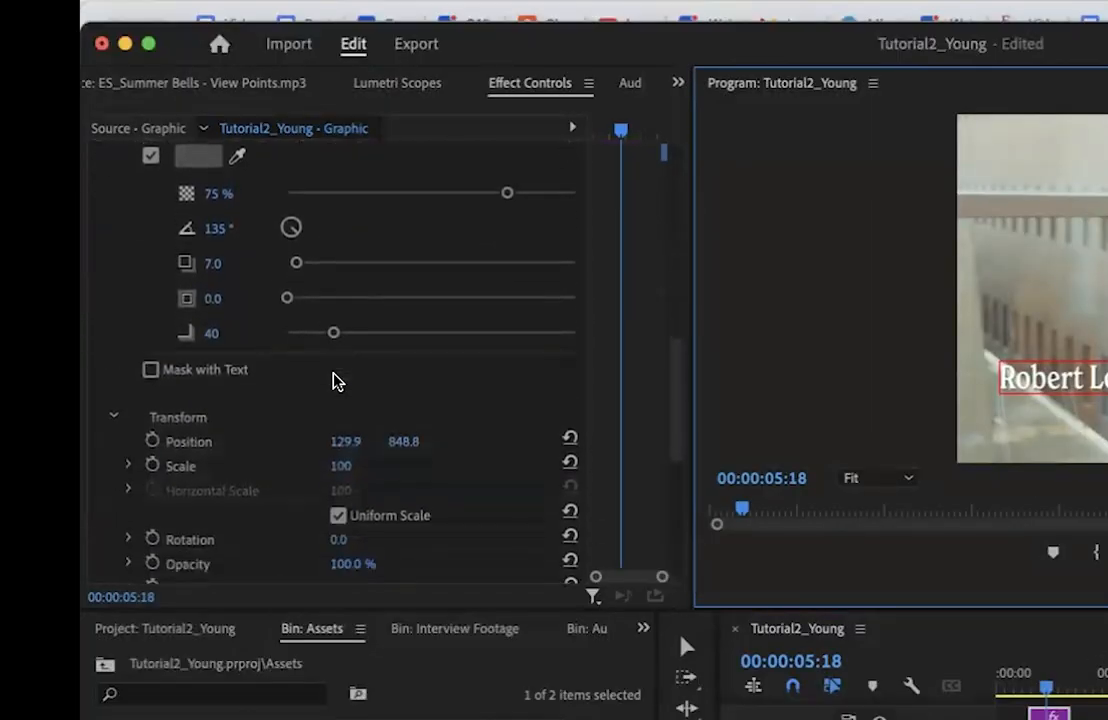
scroll(383, 373, up, 8)
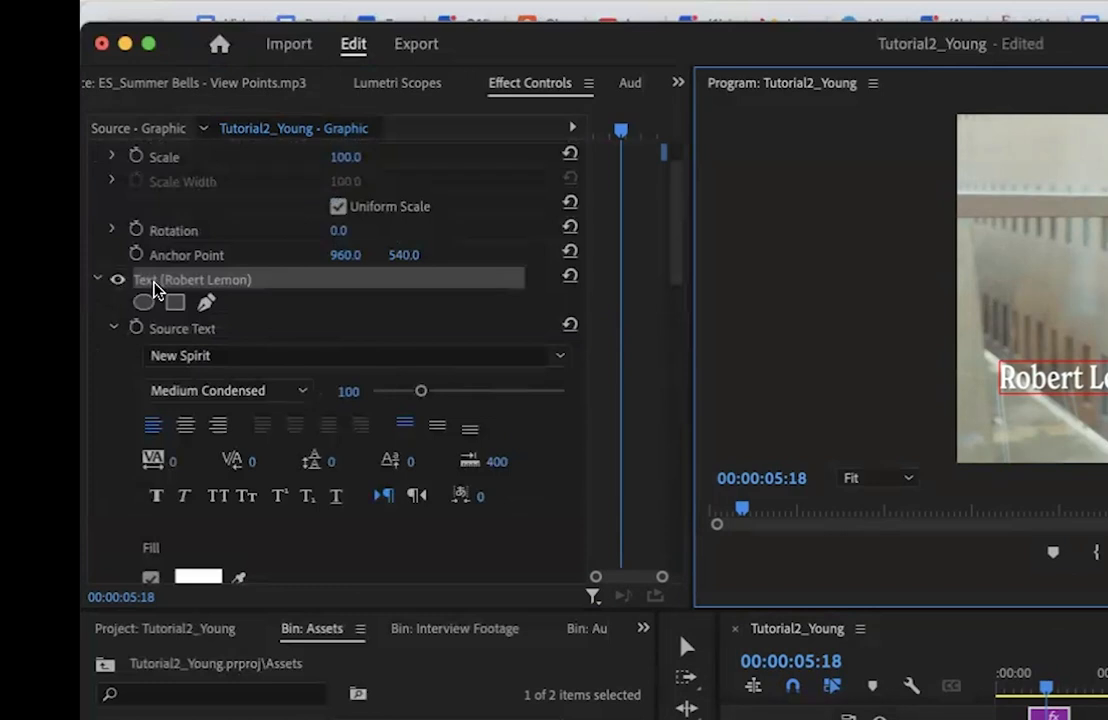
scroll(340, 346, down, 8)
scroll(340, 346, down, 8)
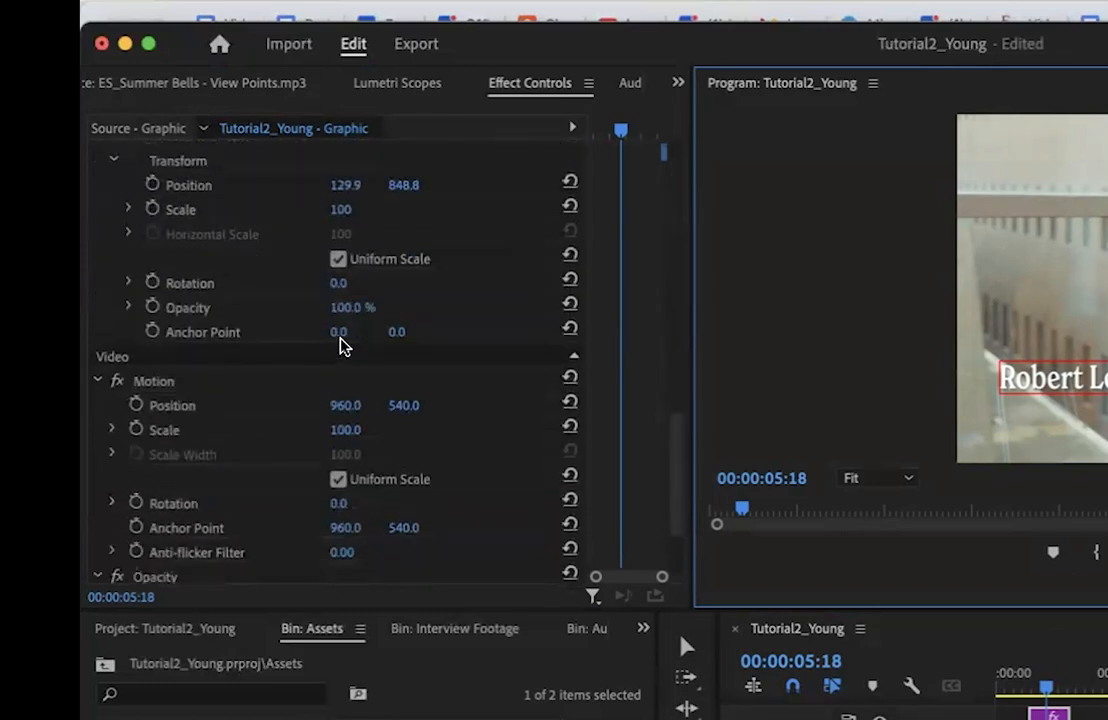
scroll(339, 346, up, 3)
scroll(333, 357, up, 2)
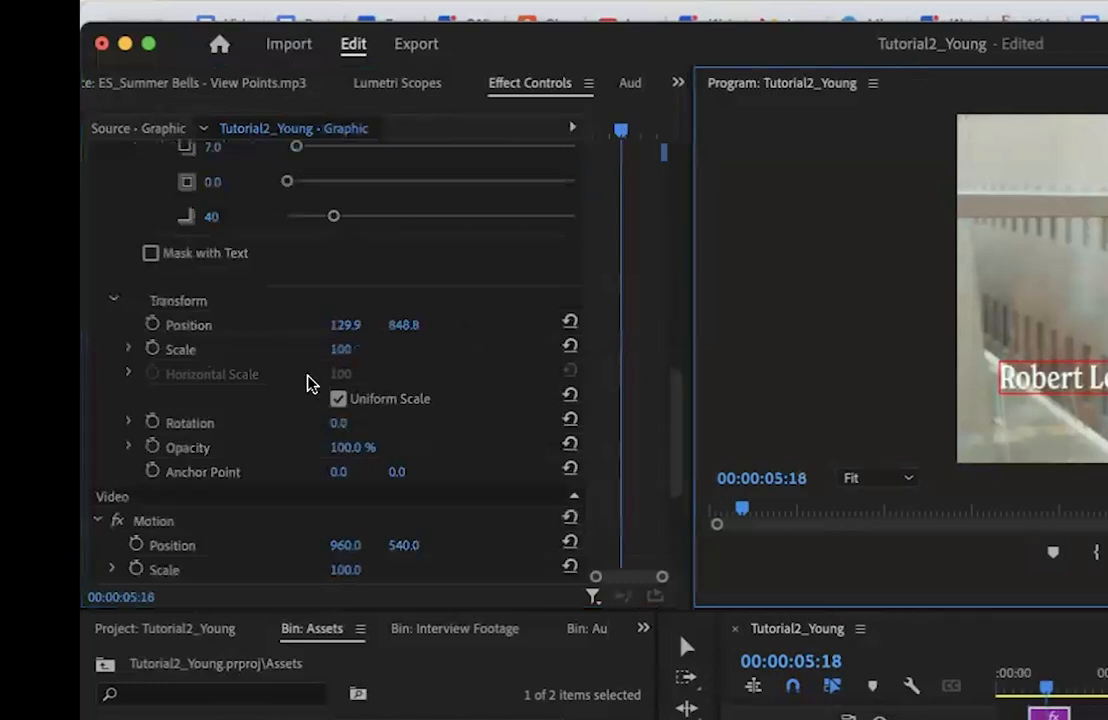
scroll(305, 386, up, 1)
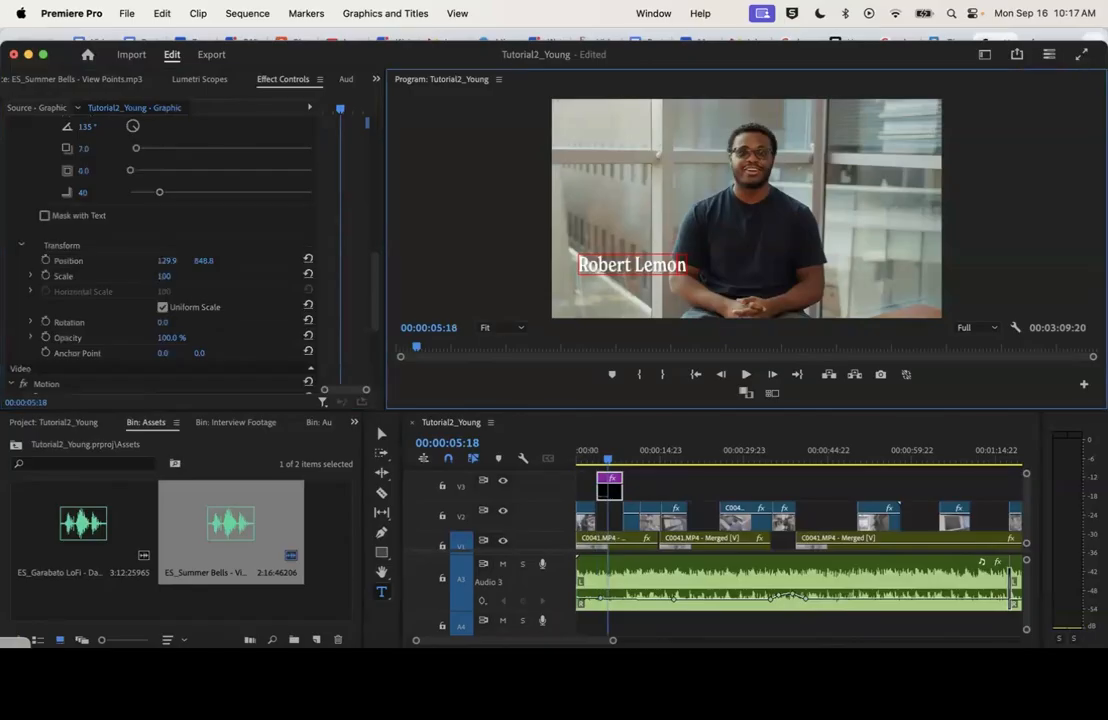
Set the name text's scale to 76 and move it down in the frame to position 122.9, 895.9
drag(164, 276, 141, 276)
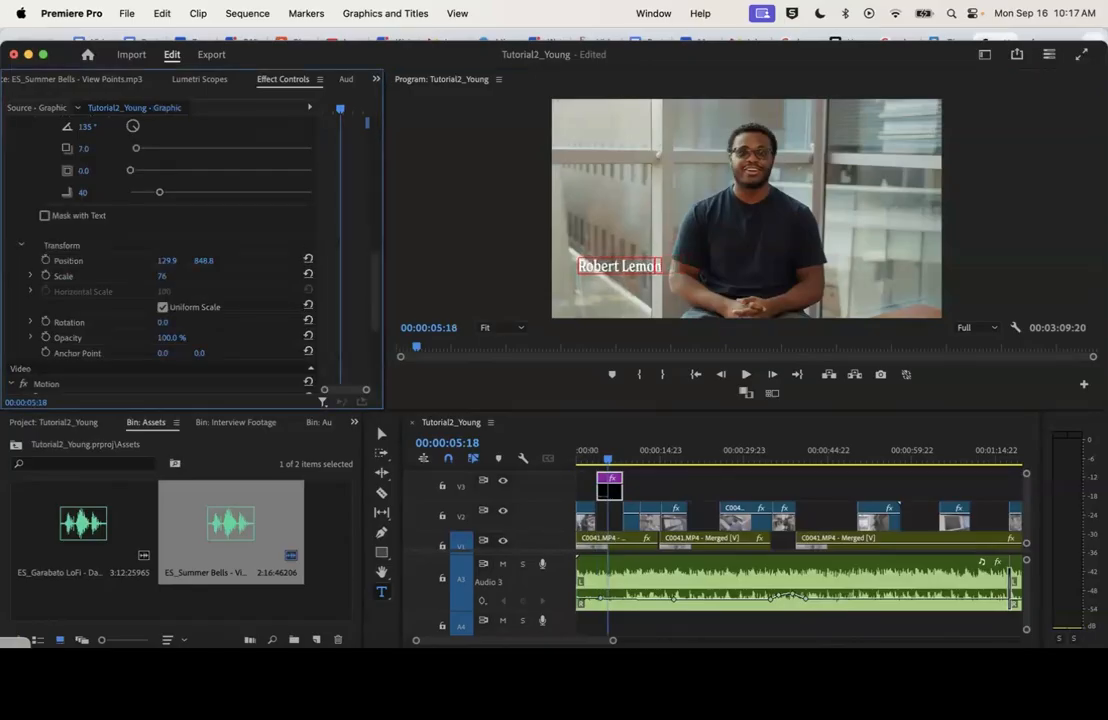
click(381, 433)
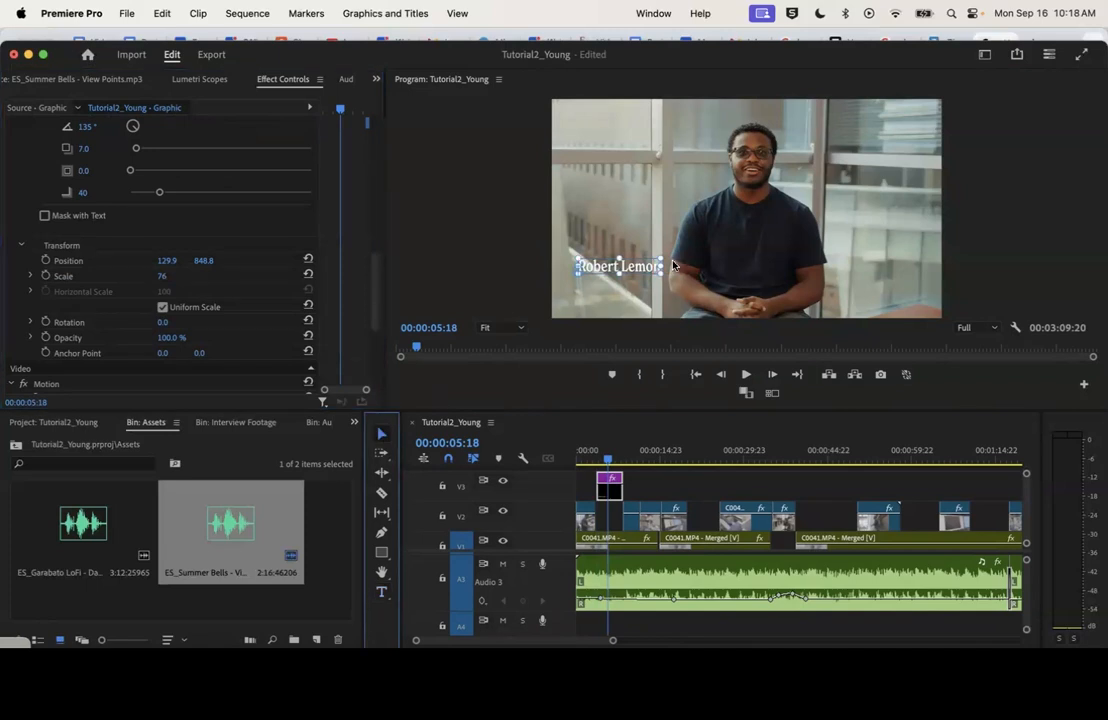
drag(645, 268, 643, 281)
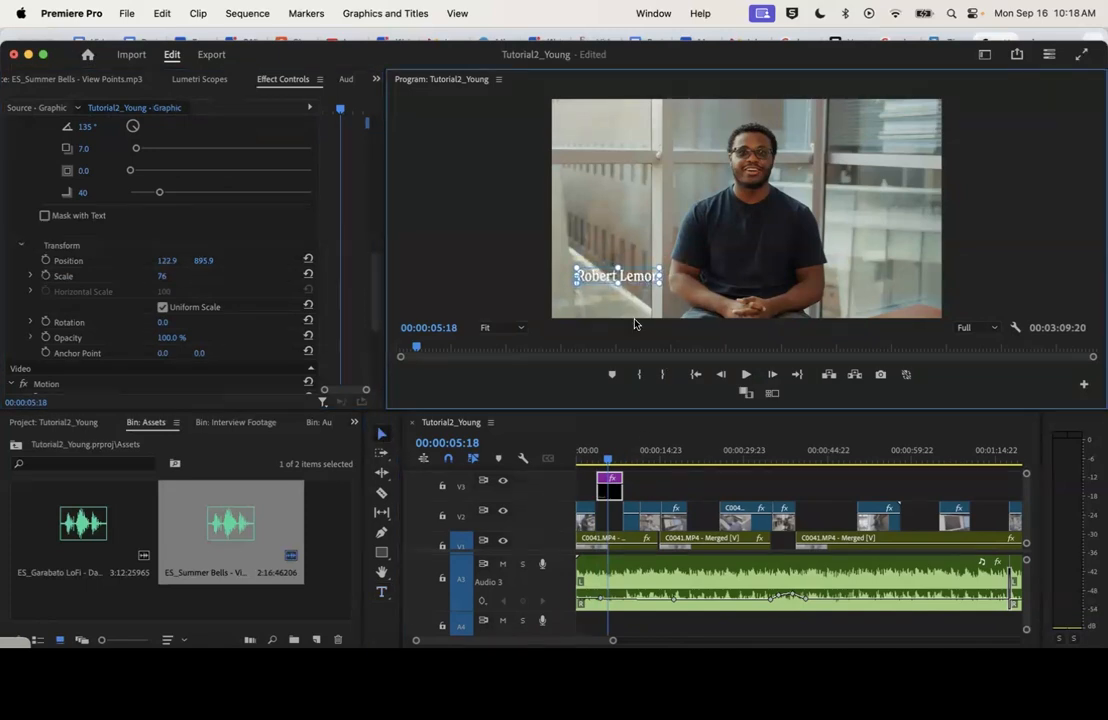
Add a separate text line reading "Senior Biochem Major" beneath the name in the video frame
click(382, 596)
click(585, 288)
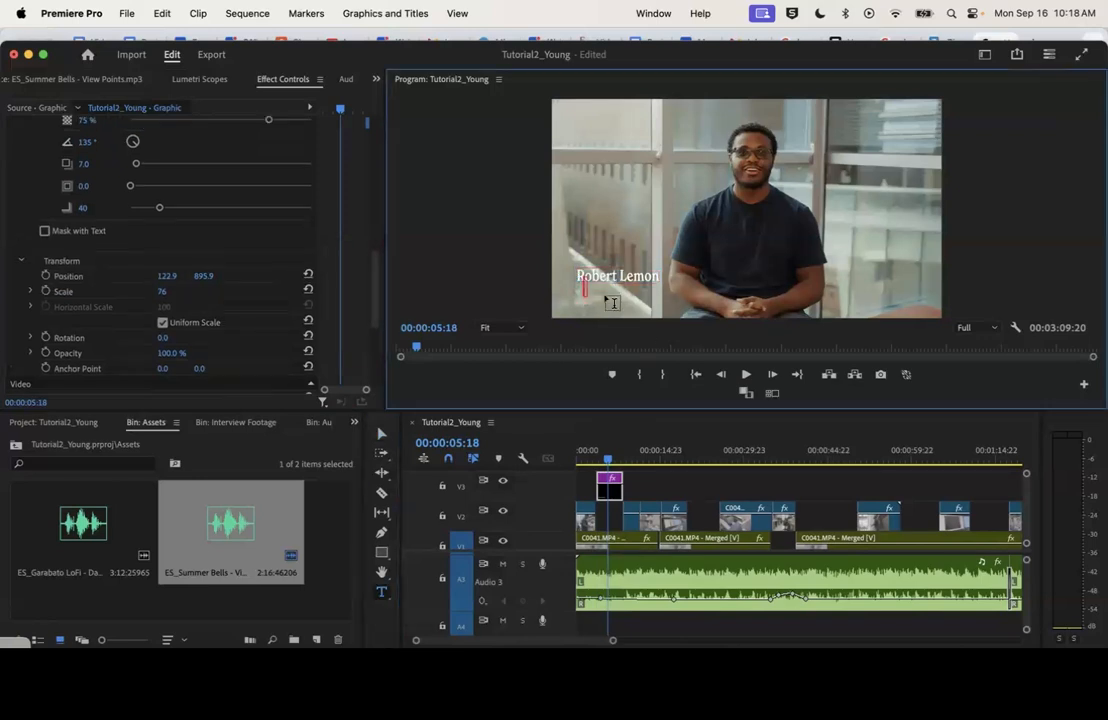
text(Senior)
text( Bio)
text(chem)
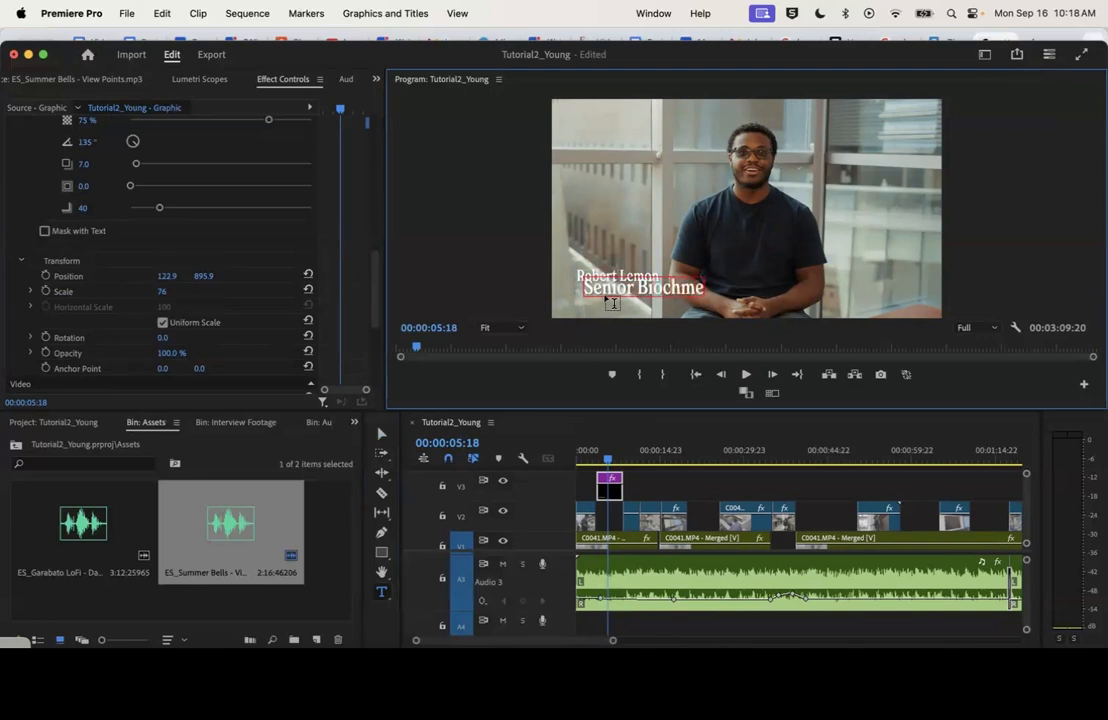
text(m Major)
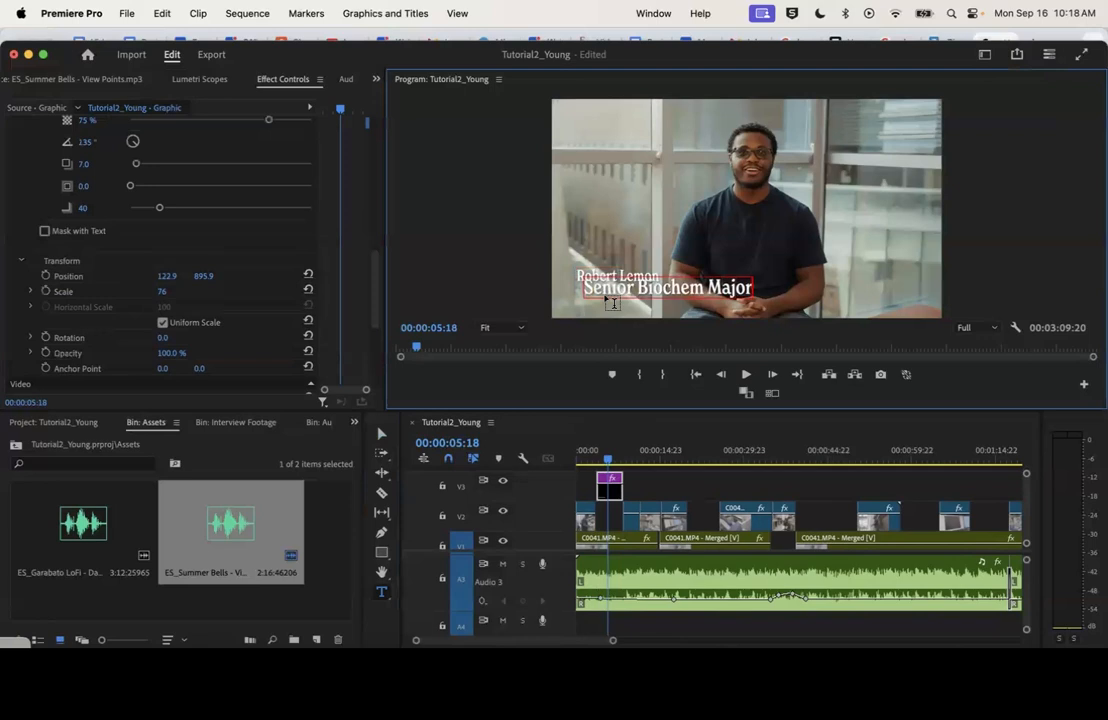
Select the entire "Senior Biochem Major" text in the frame and slightly increase the name text's scale
triple_click(683, 287)
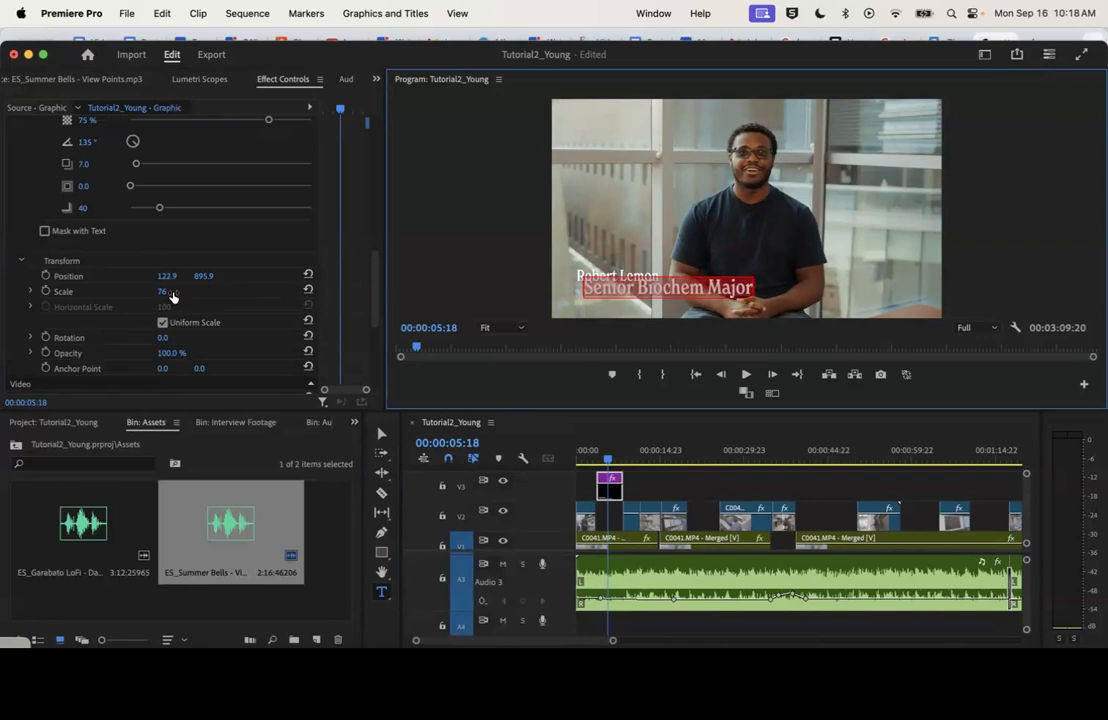
drag(162, 291, 174, 291)
drag(375, 283, 378, 168)
click(11, 181)
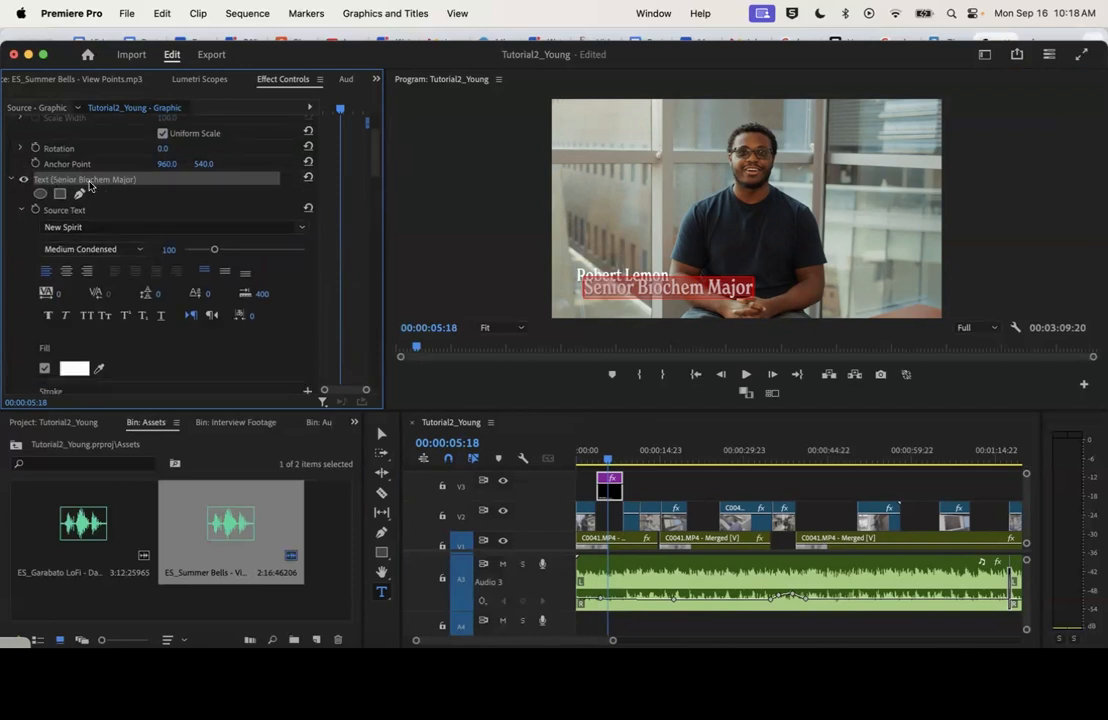
Try New Spirit Light as the font of the "Senior Biochem Major" text
scroll(364, 234, down, 10)
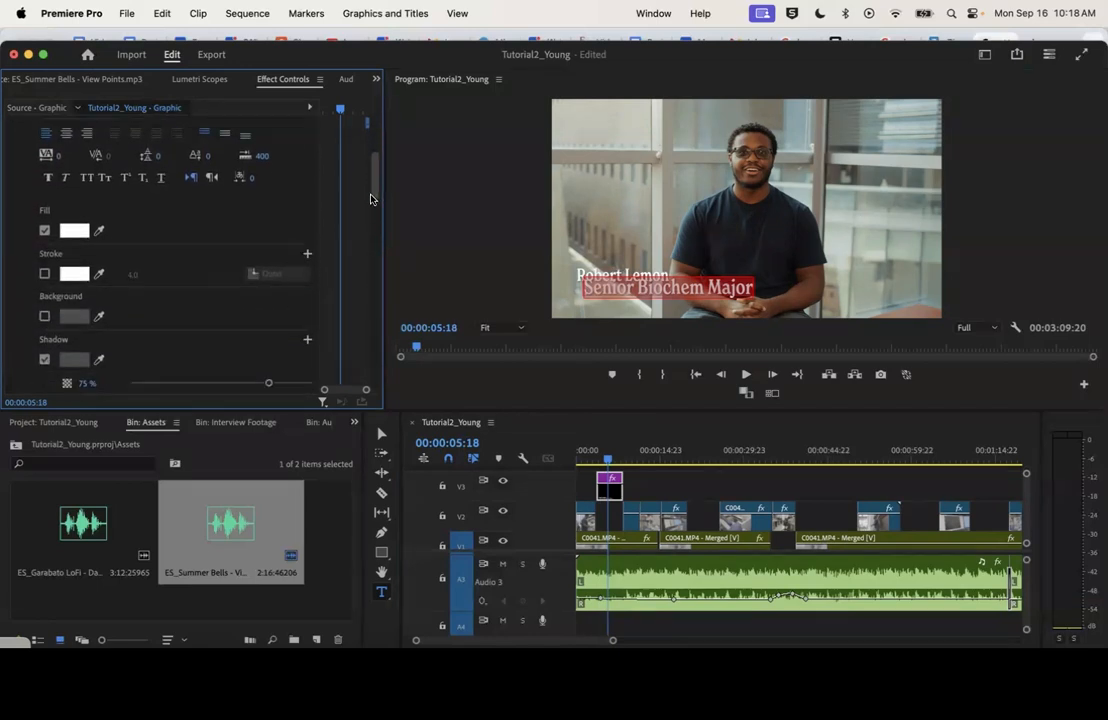
scroll(362, 238, down, 4)
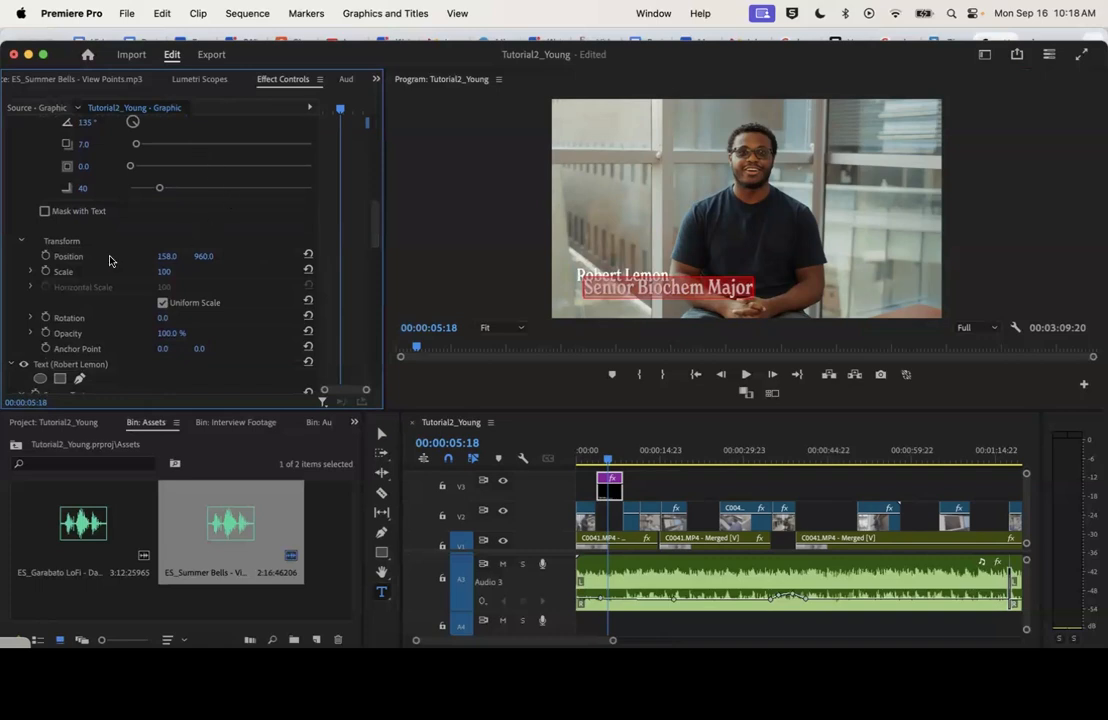
scroll(156, 228, up, 8)
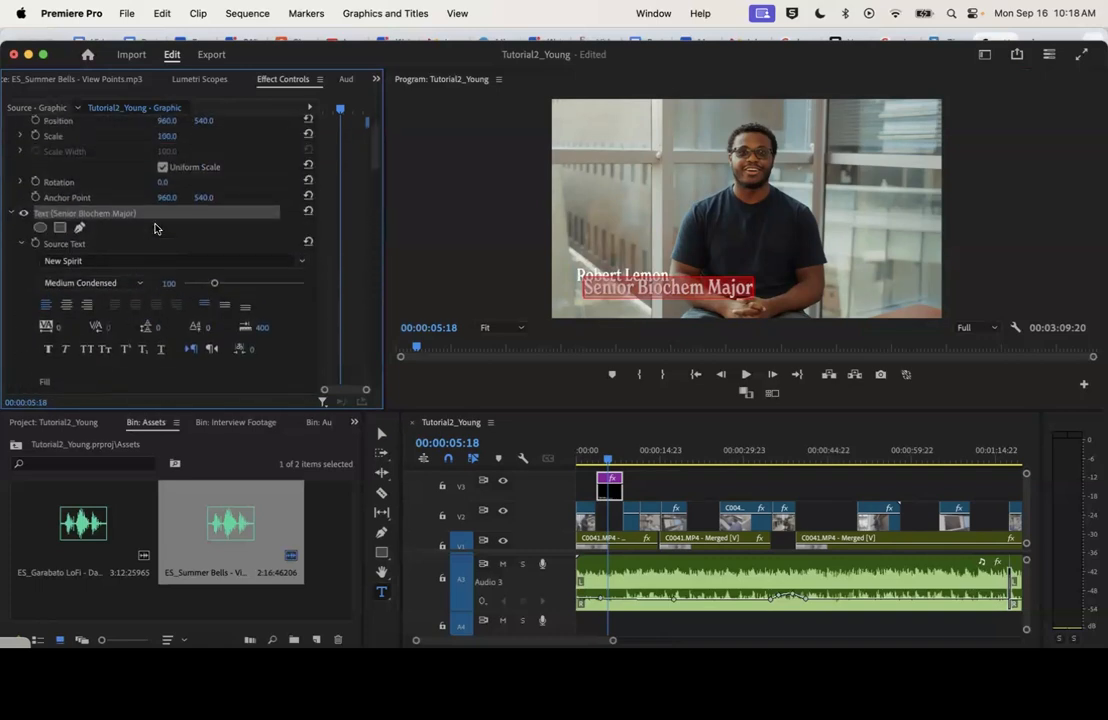
scroll(106, 264, down, 5)
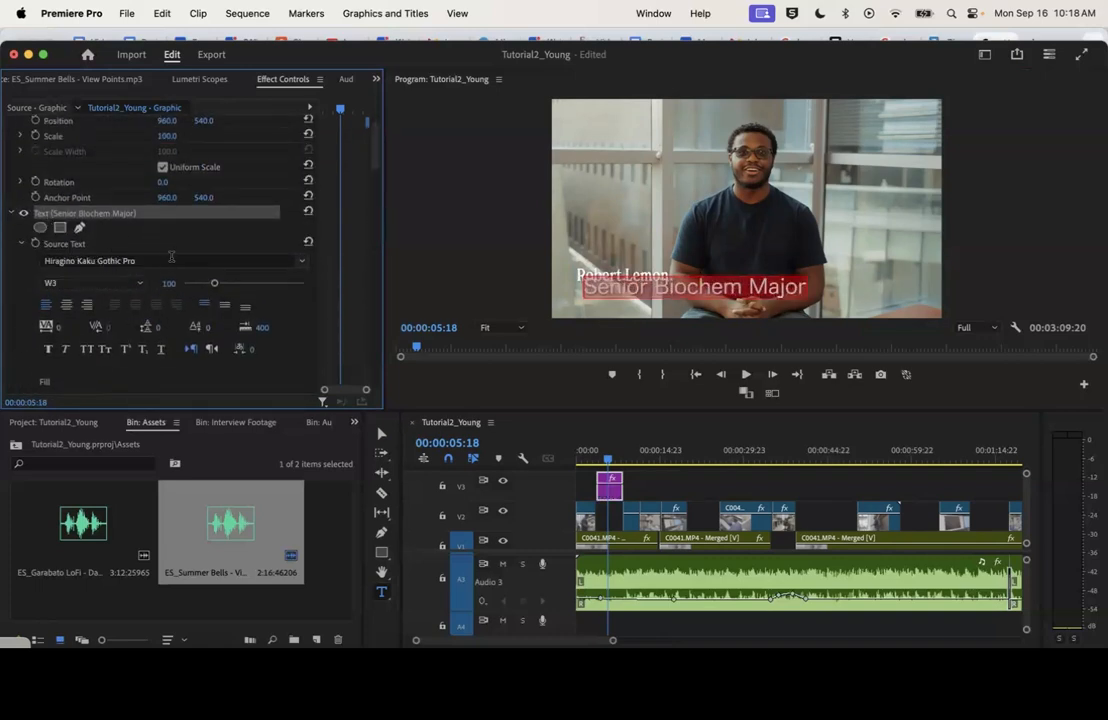
click(173, 259)
key(BackSpace)
text(new spi)
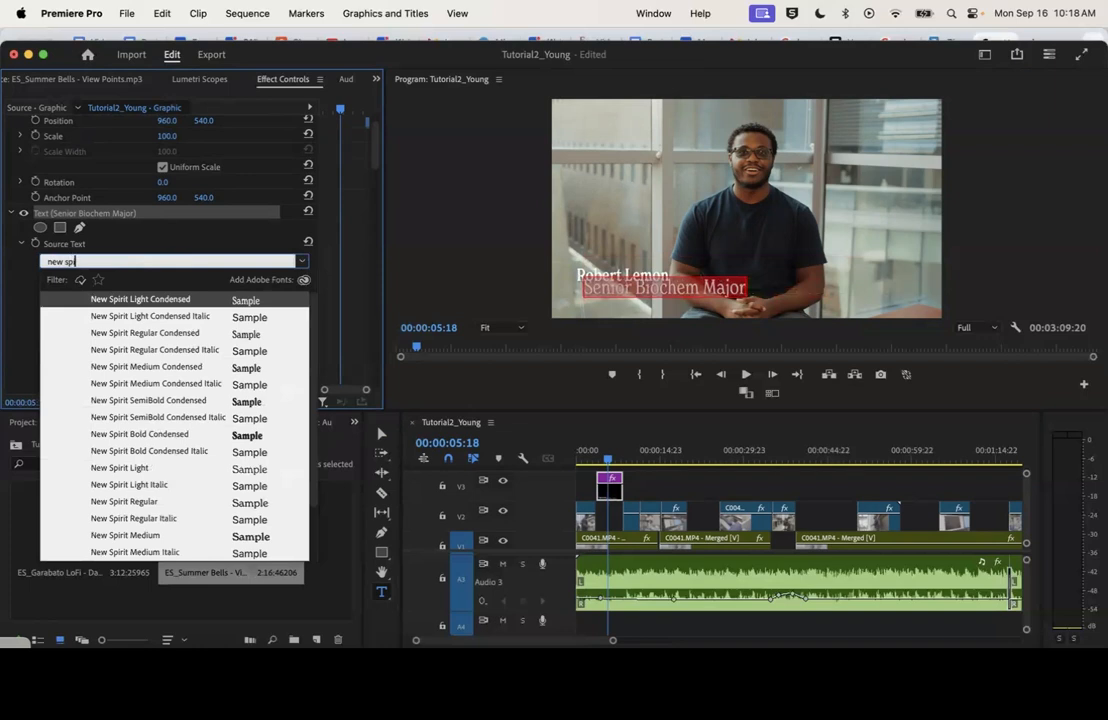
click(148, 468)
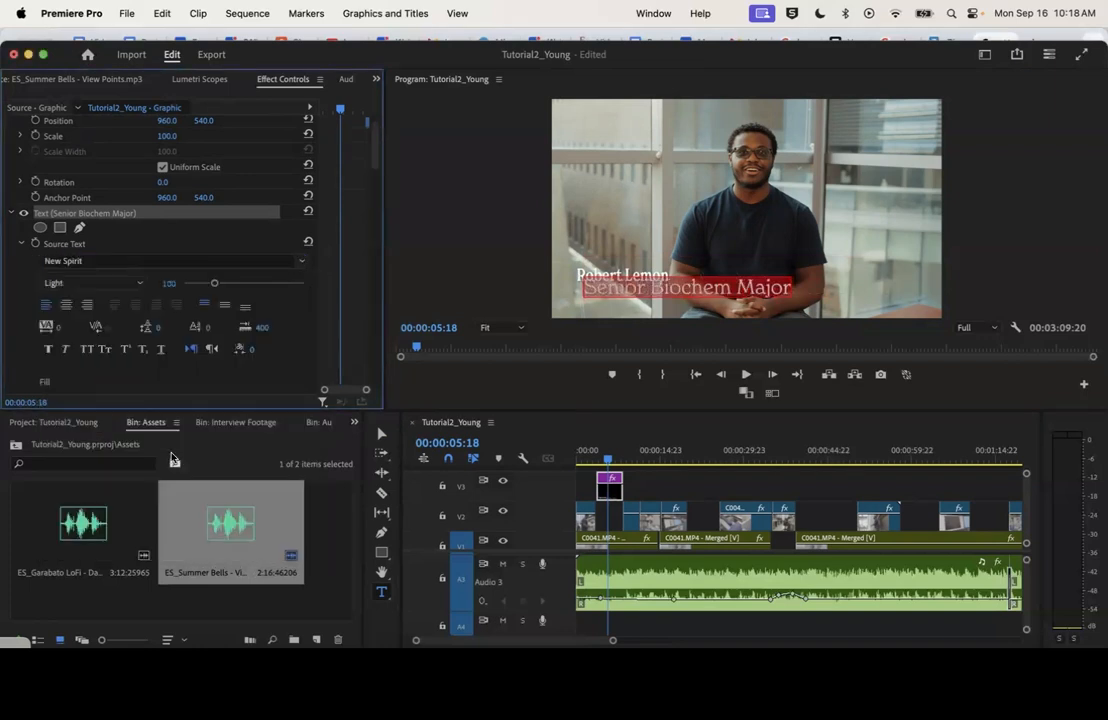
Set the "Senior Biochem Major" text's font to New Spirit Medium Condensed
click(301, 261)
scroll(139, 418, up, 1)
scroll(139, 418, up, 5)
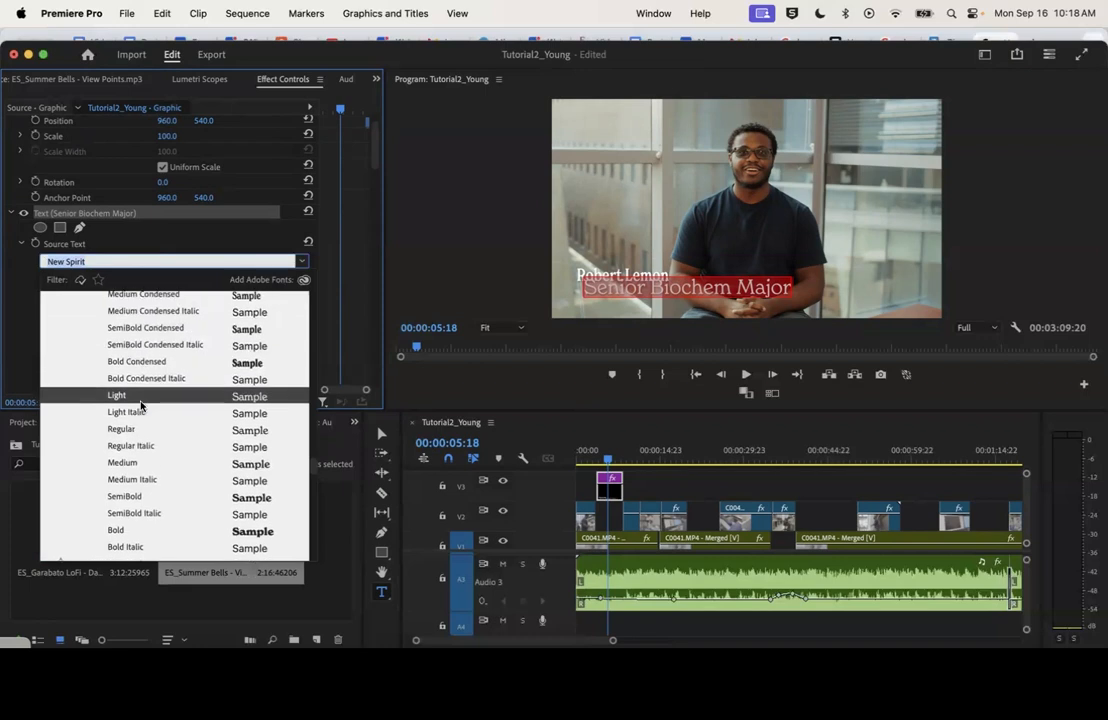
click(162, 300)
Scale the "Senior Biochem Major" text to 59 and align it under the name at position 127.0, 960.0
drag(375, 165, 370, 240)
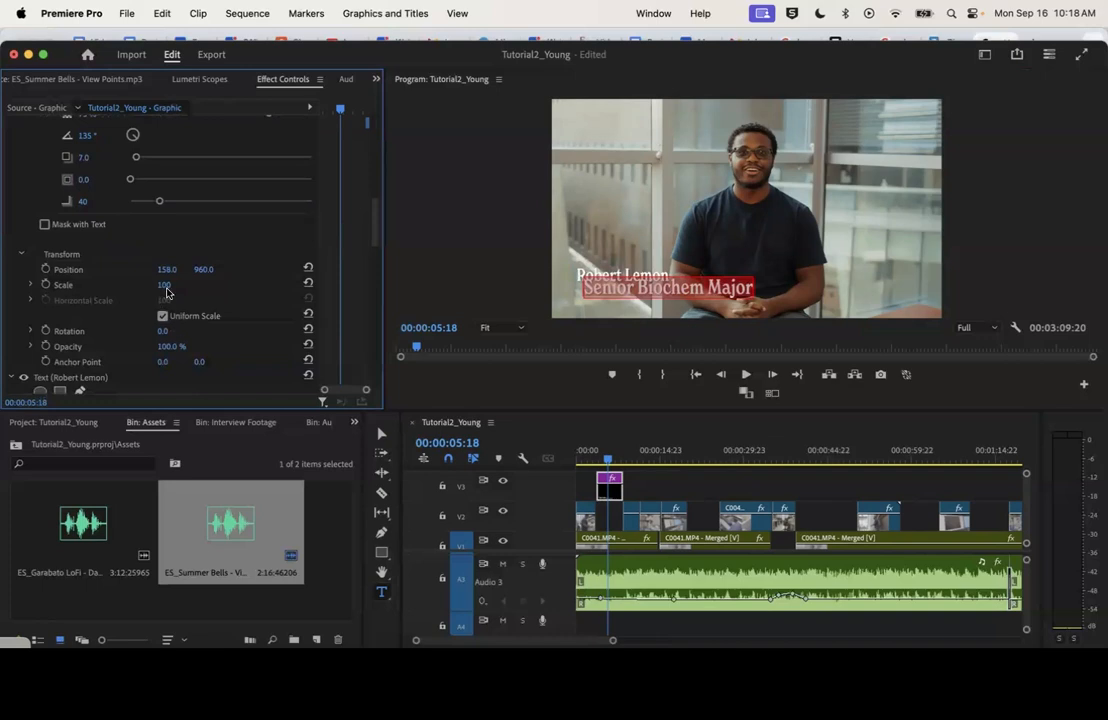
drag(165, 289, 124, 289)
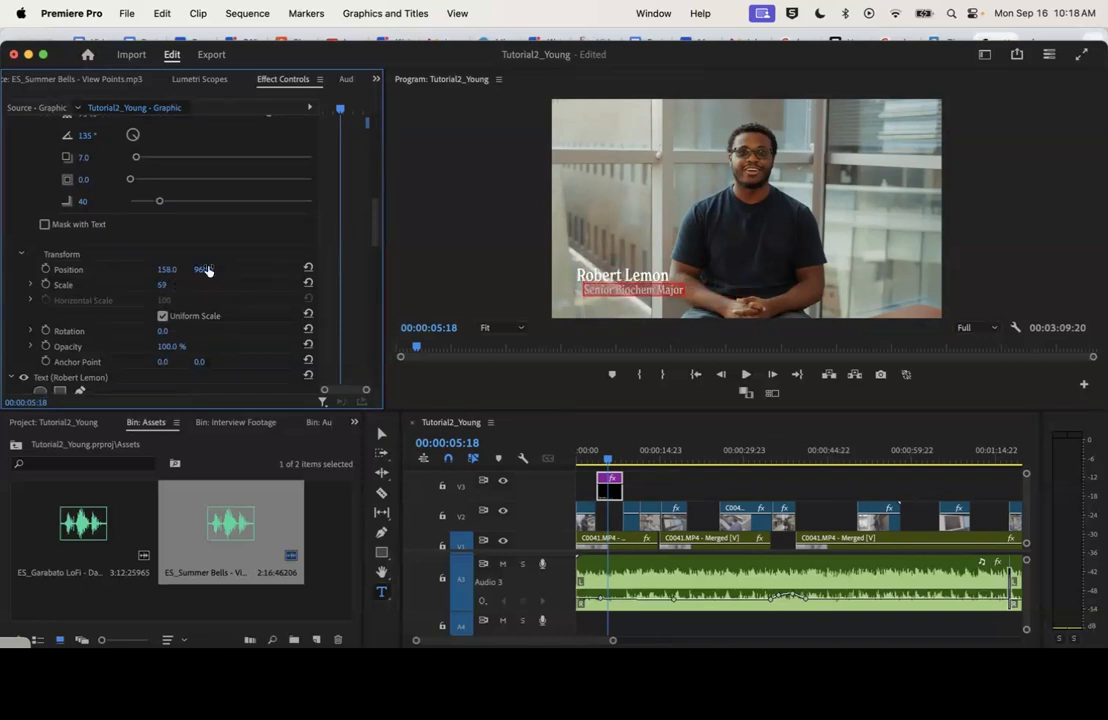
click(381, 433)
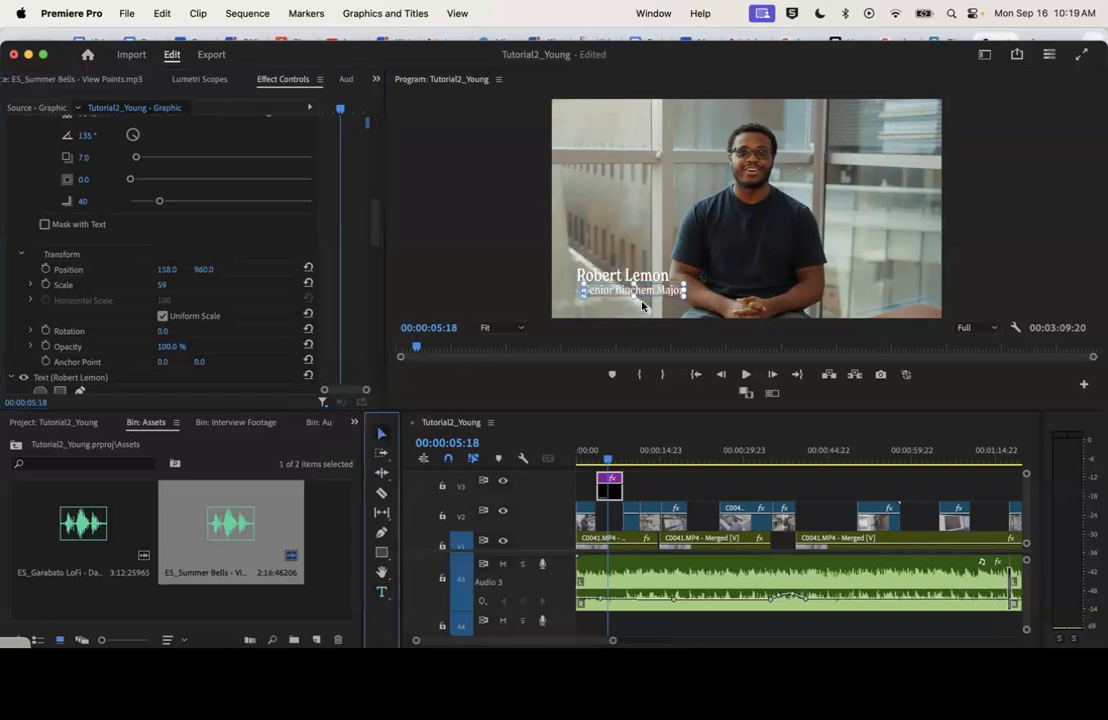
drag(652, 291, 648, 293)
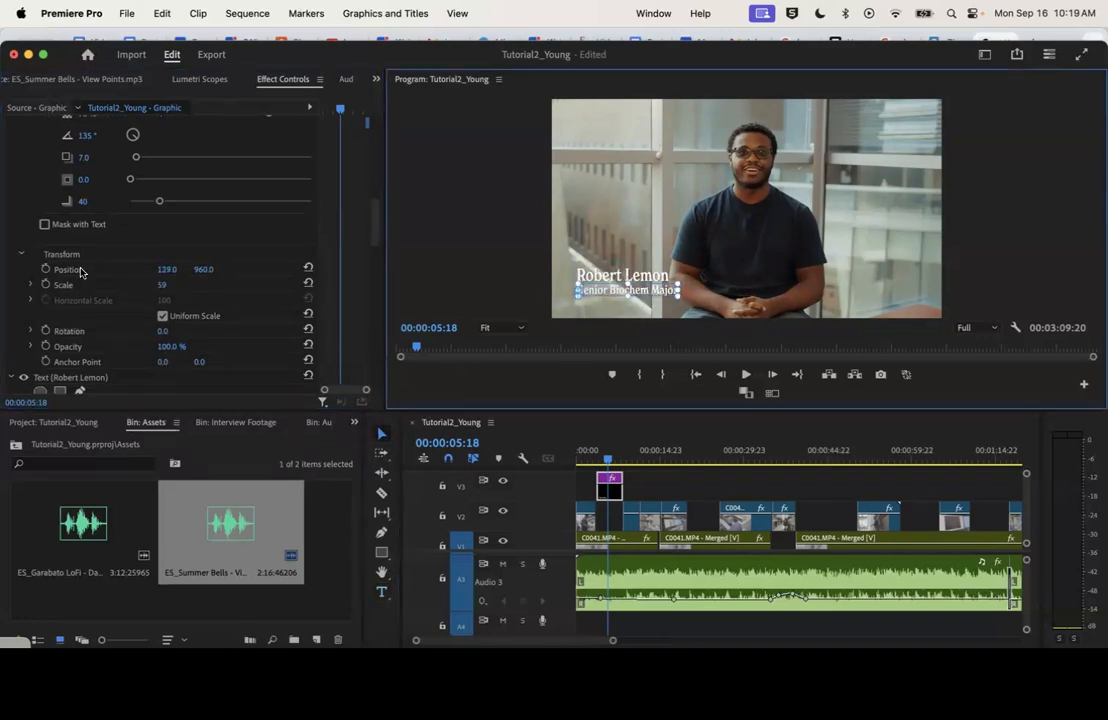
mouse_move(166, 269)
mouse_down()
mouse_move(180, 269)
mouse_move(164, 269)
mouse_up()
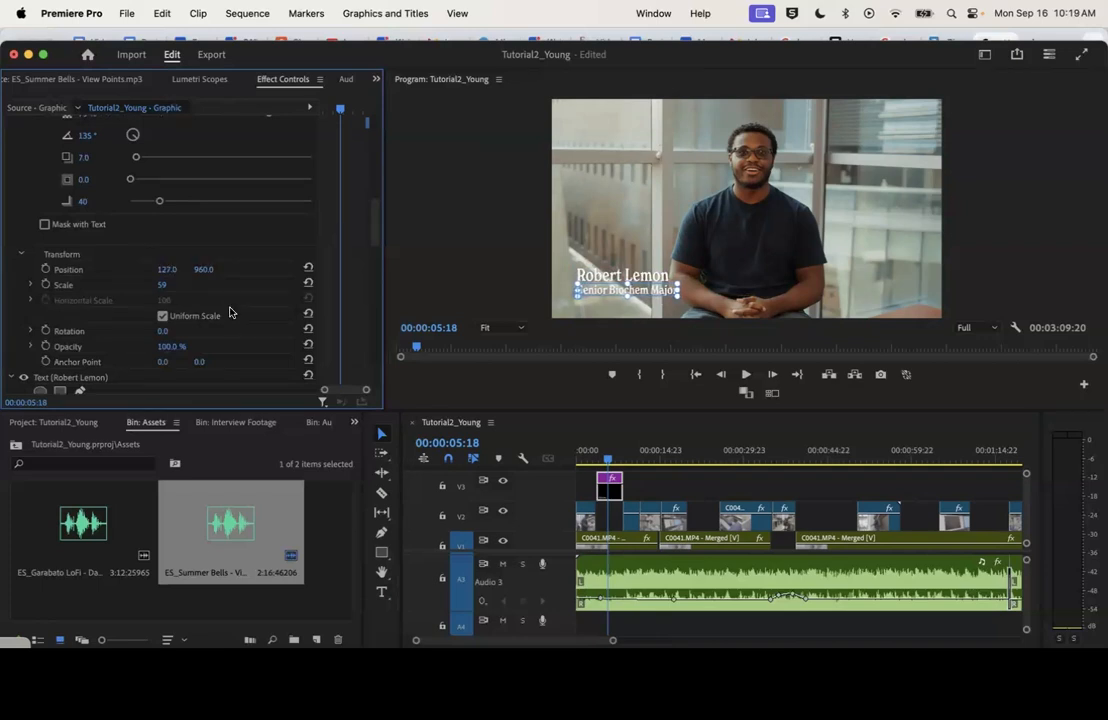
Widen the keyframe area for the title graphic and place the playhead near the graphic's start at 00:00:04:01
drag(317, 202, 250, 210)
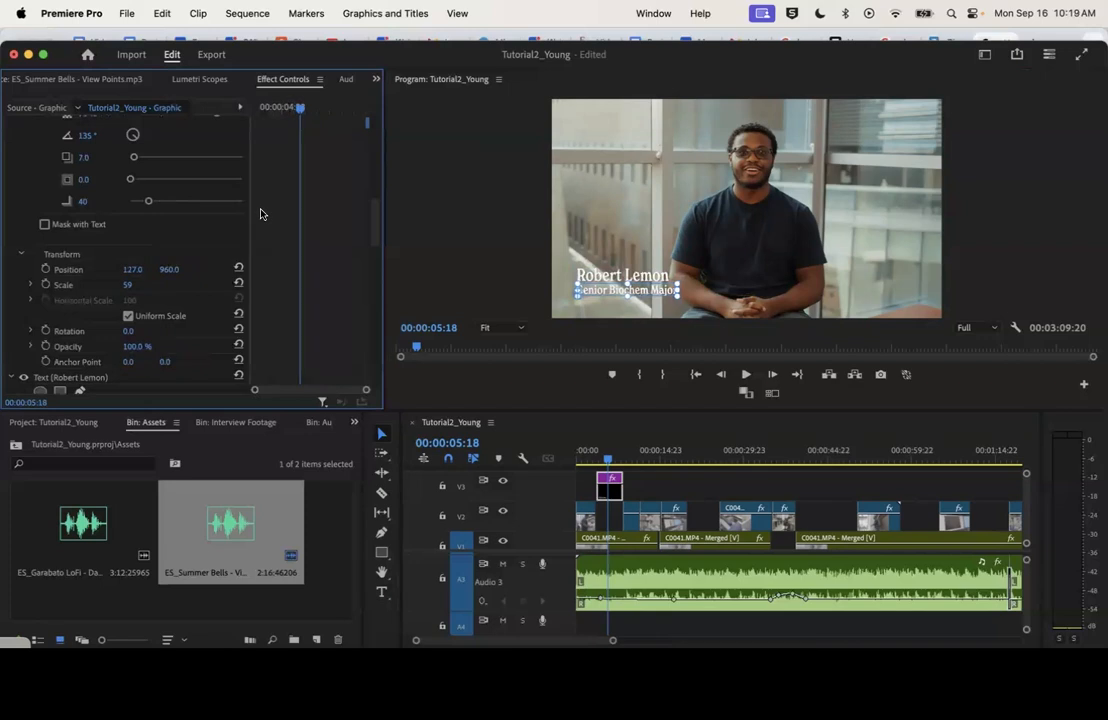
click(259, 106)
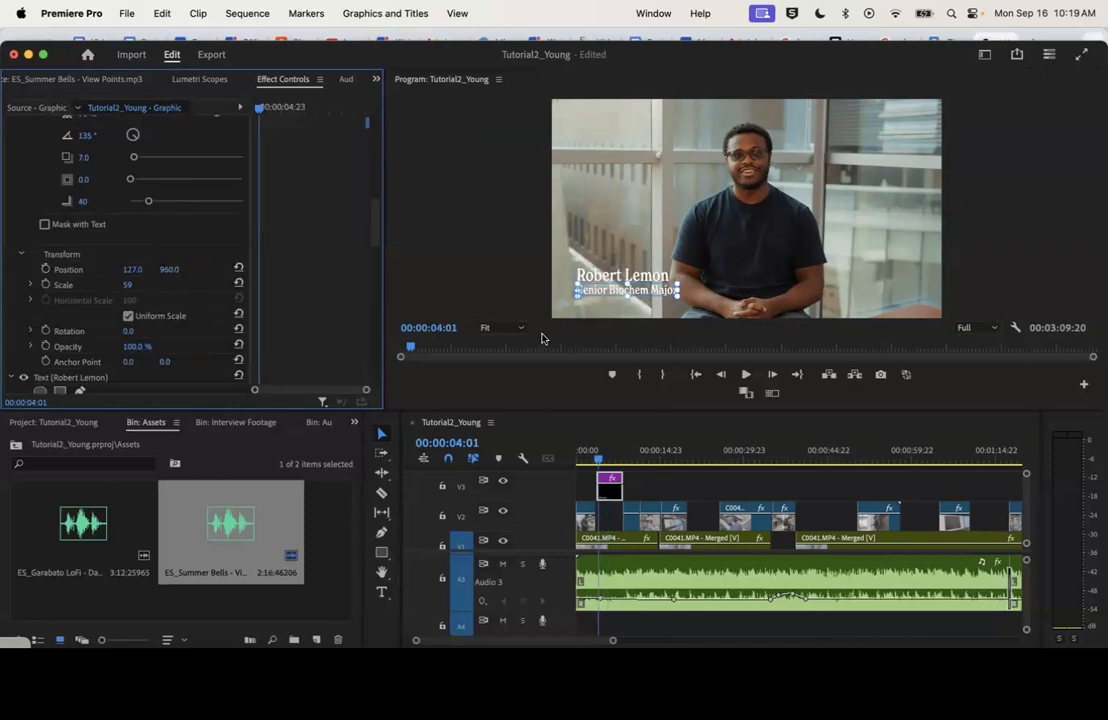
Keyframe the "Senior Biochem Major" text's Position to slide in from off-frame at 00:00:04:04 to 127.0, 960.0 at 00:00:05:15, and preview it
click(298, 107)
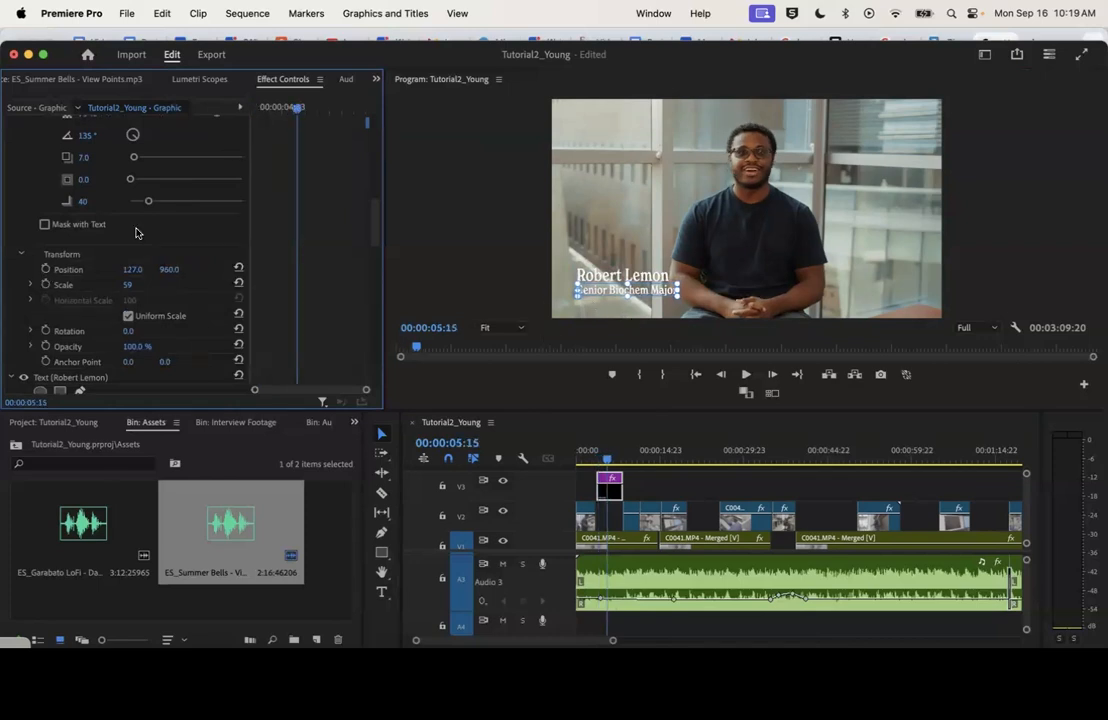
click(45, 269)
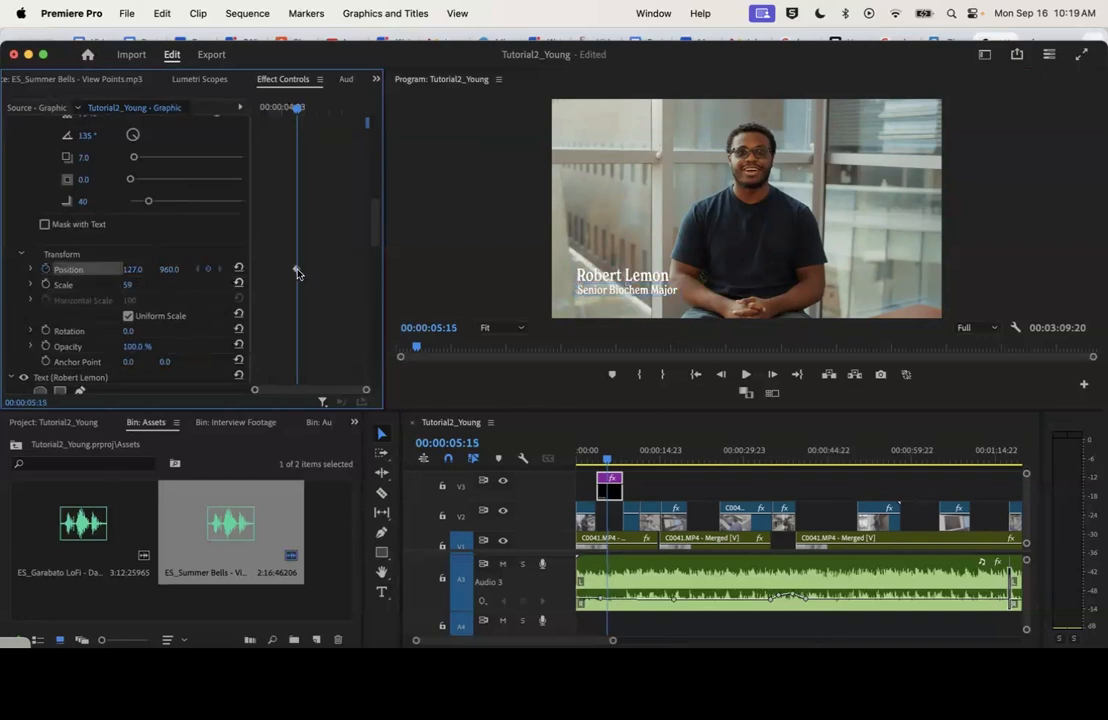
click(263, 107)
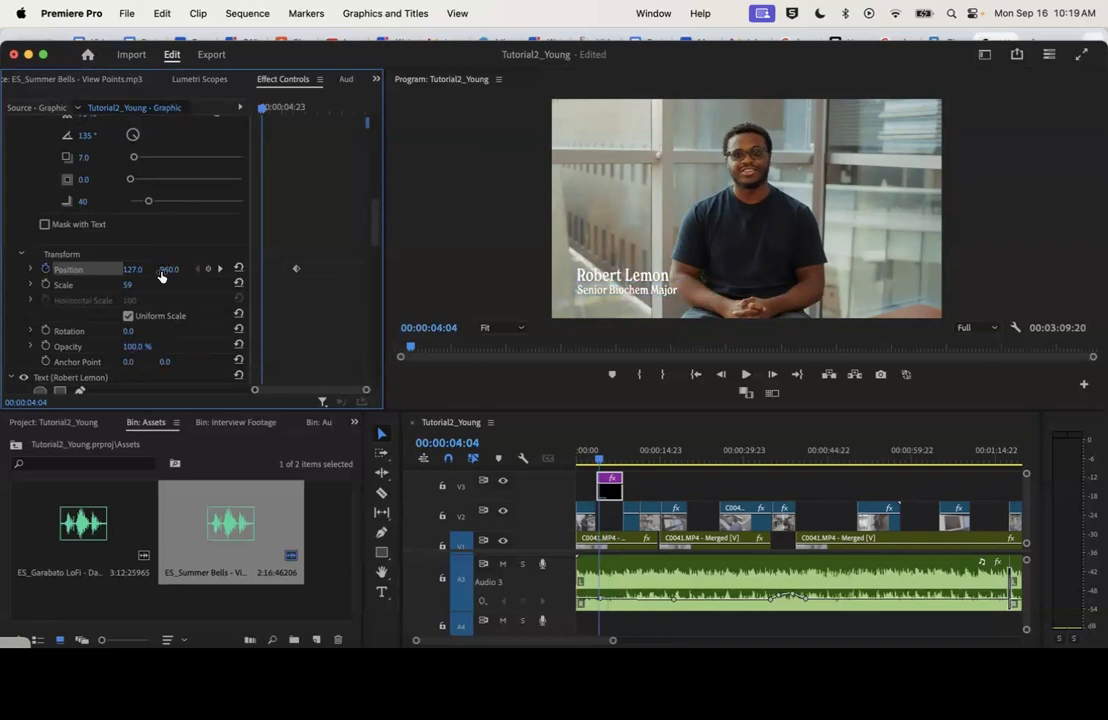
mouse_move(134, 270)
mouse_down()
mouse_move(107, 270)
mouse_move(138, 265)
mouse_up()
key(space)
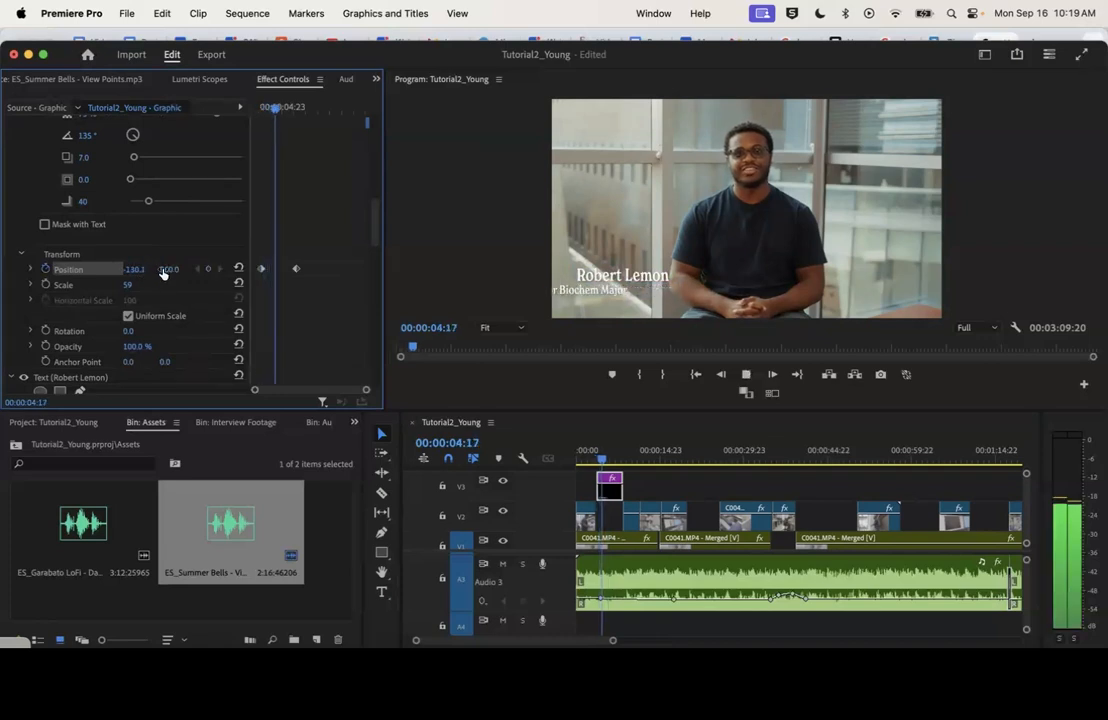
key(space)
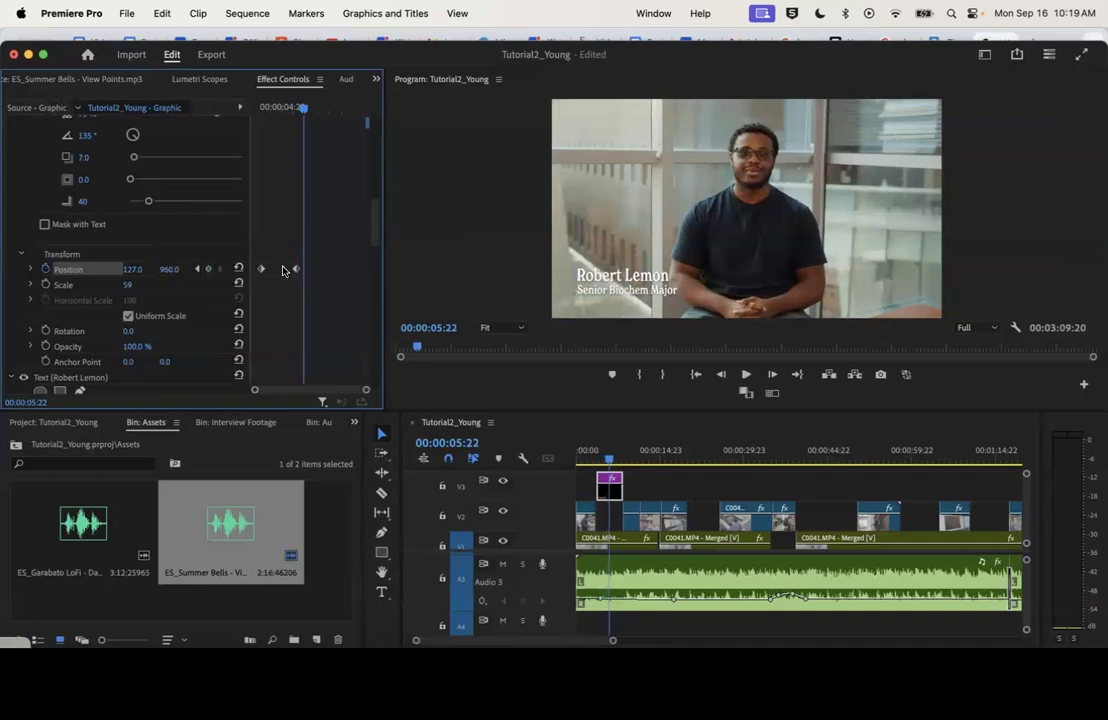
Remove both Position keyframes from the "Senior Biochem Major" text
drag(282, 271, 300, 270)
scroll(307, 277, up, 10)
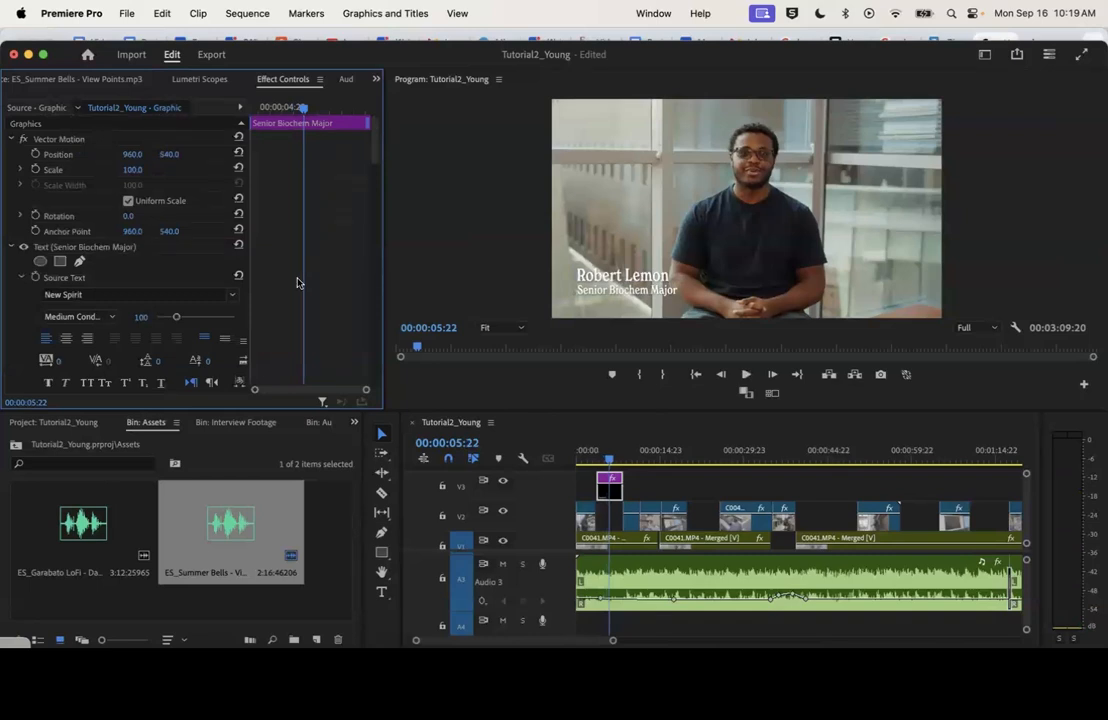
At 00:00:04:01, set the whole title graphic's Vector Motion scale to 96 and position to 924.0, 566.0
drag(278, 109, 259, 112)
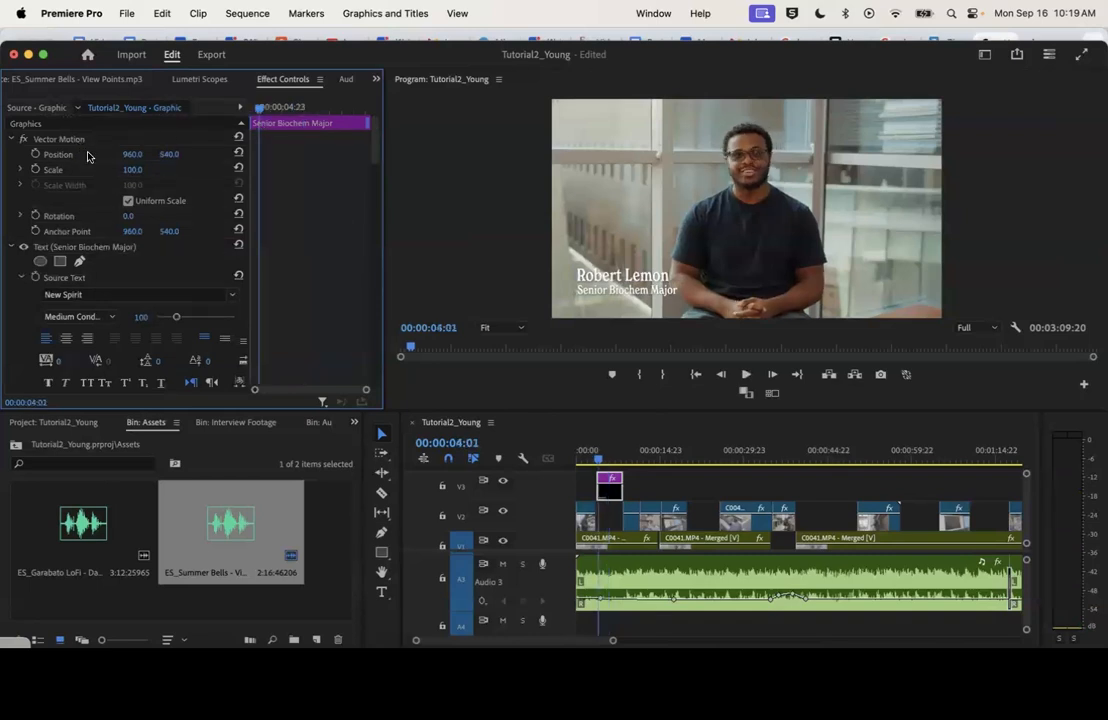
drag(132, 169, 178, 155)
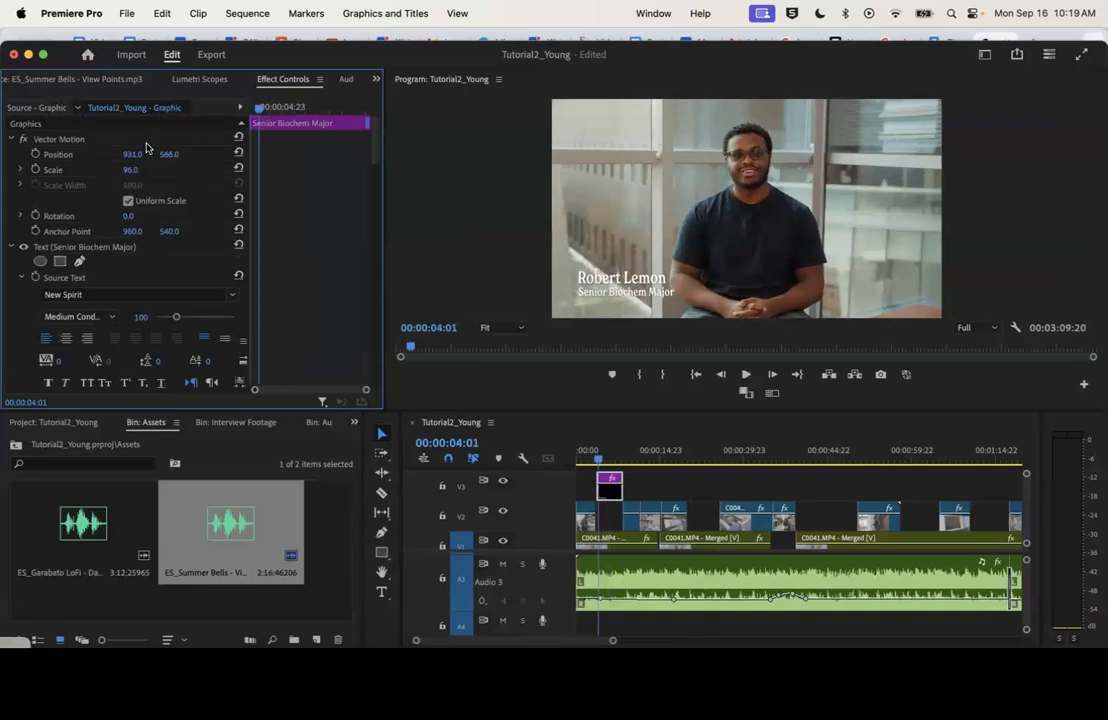
drag(131, 154, 127, 154)
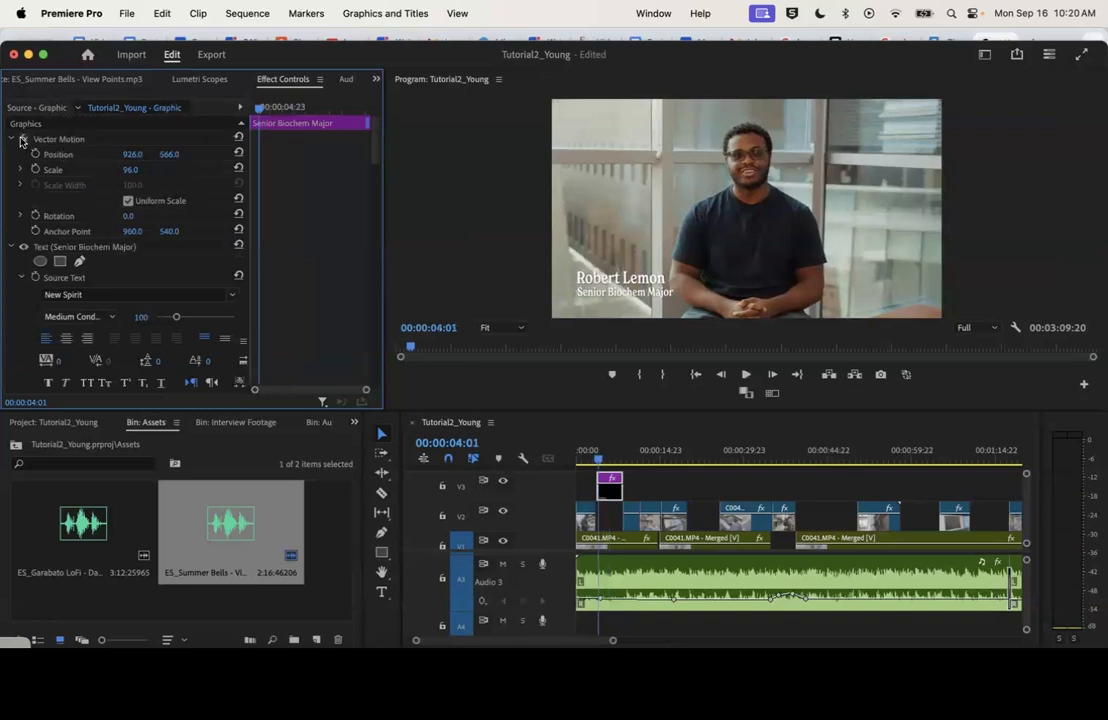
drag(131, 154, 129, 154)
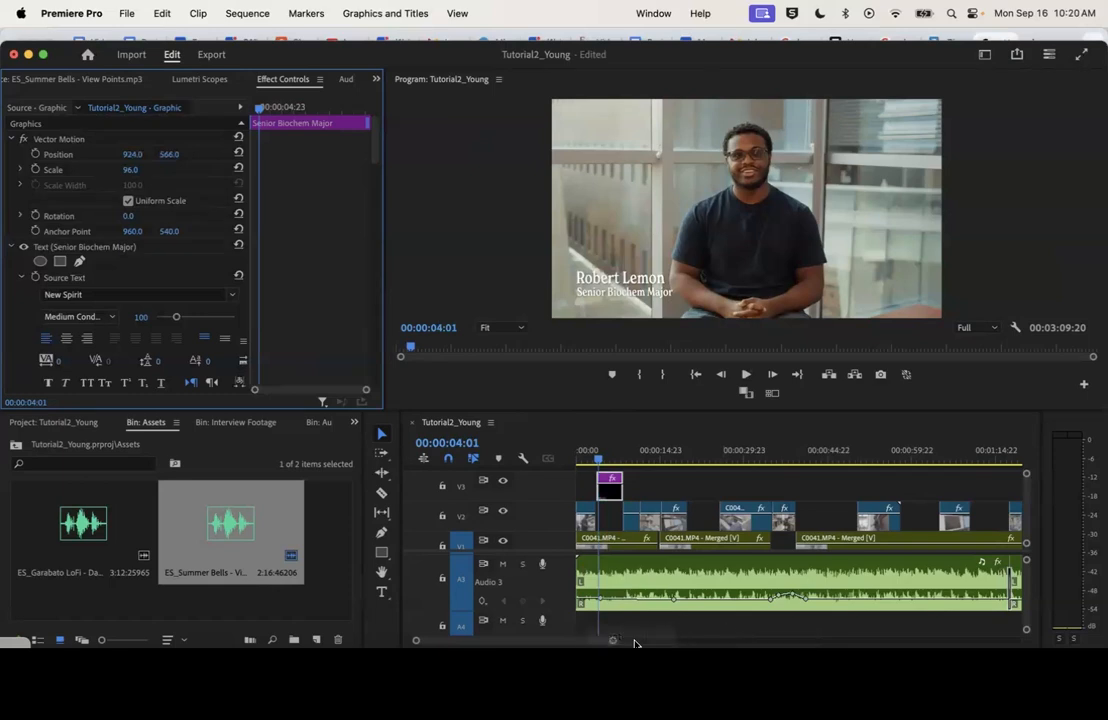
Keyframe the graphic's Vector Motion Position to slide from outside the frame at 00:00:04:01 to 924.0, 566.0, and play the animation
click(35, 155)
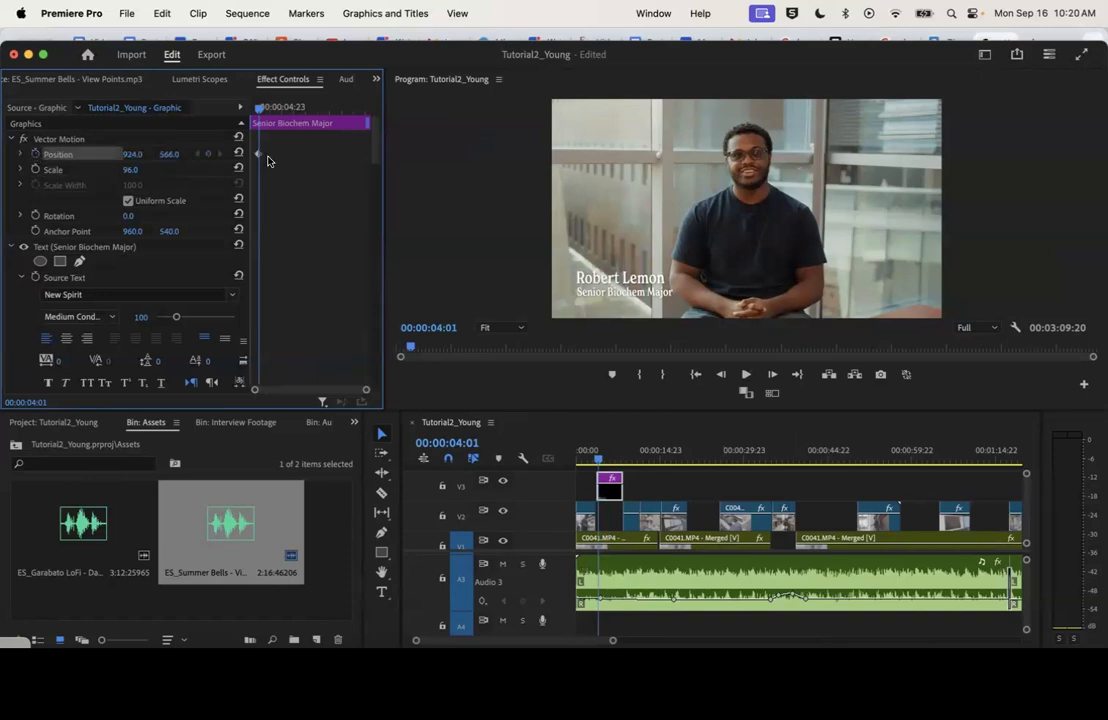
drag(259, 155, 283, 158)
drag(139, 154, 95, 154)
key(space)
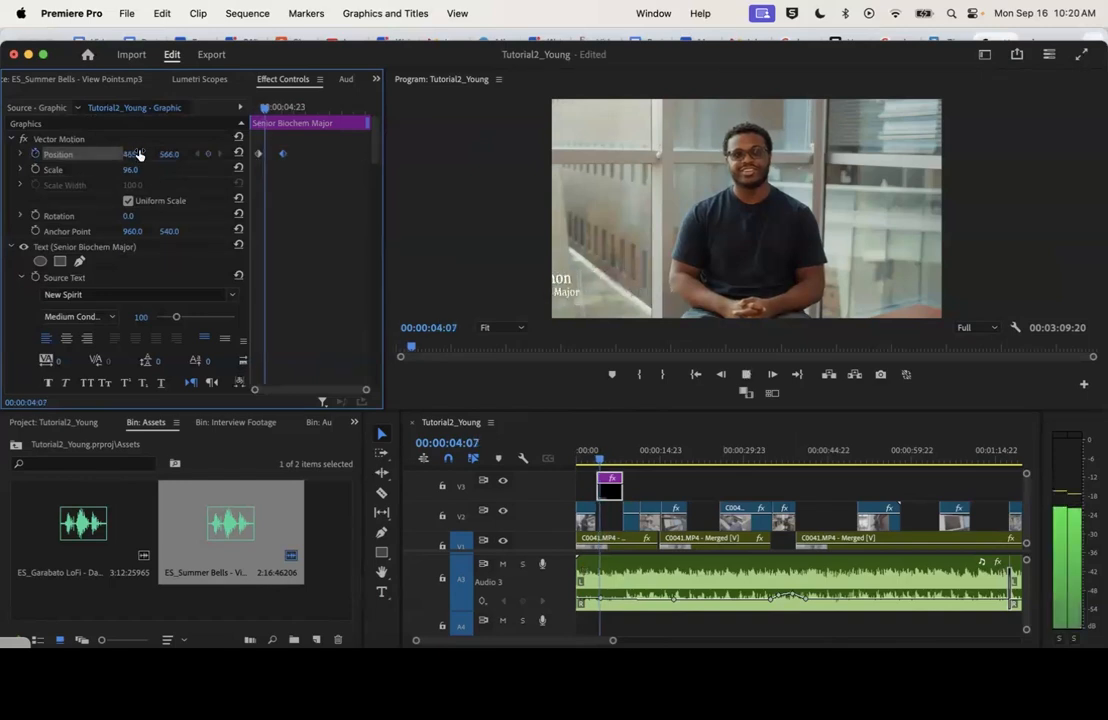
key(space)
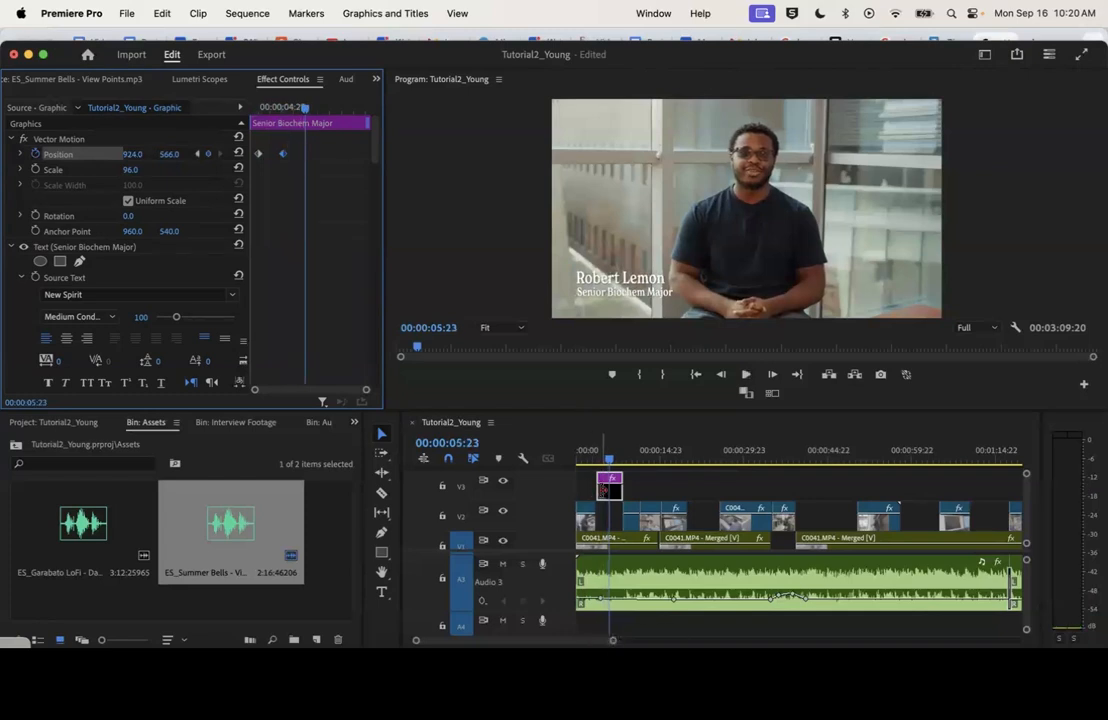
Apply a Cross Dissolve to the start of the title graphic on V3 and play it back
right_click(600, 487)
click(675, 594)
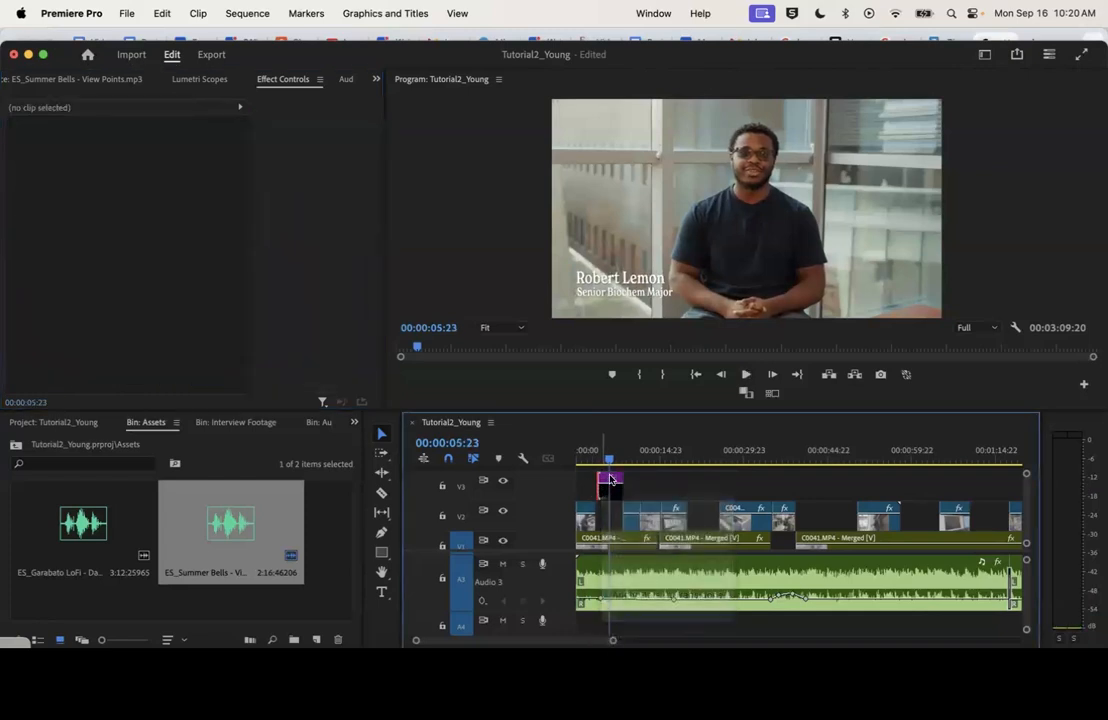
click(595, 450)
key(space)
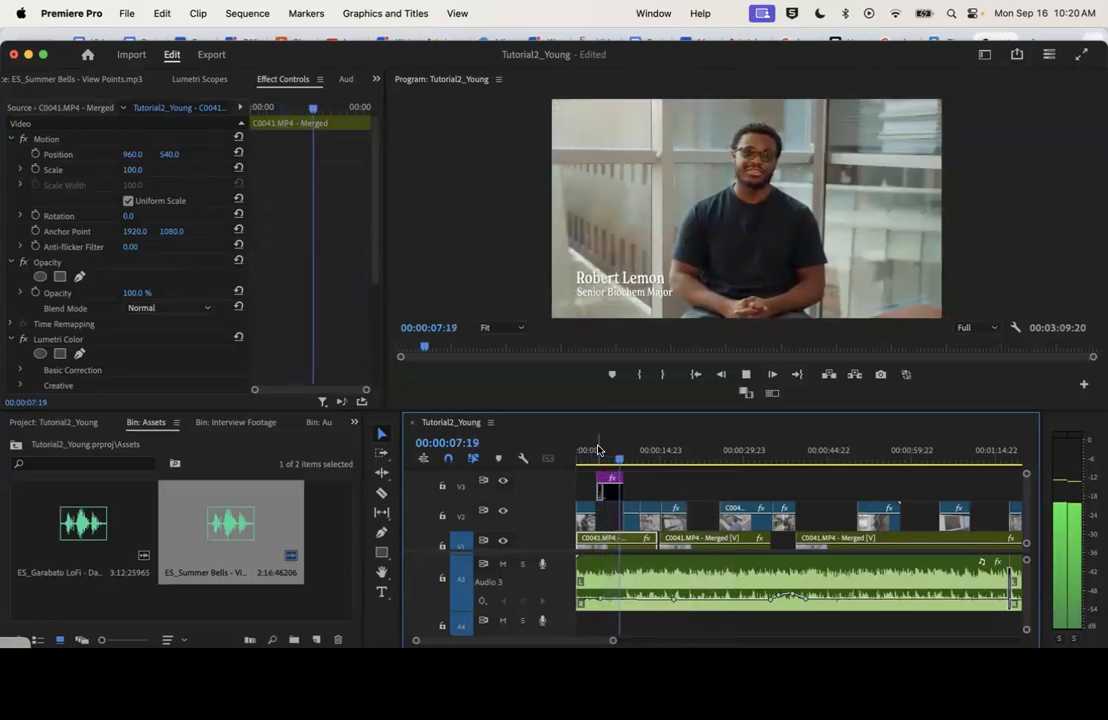
key(space)
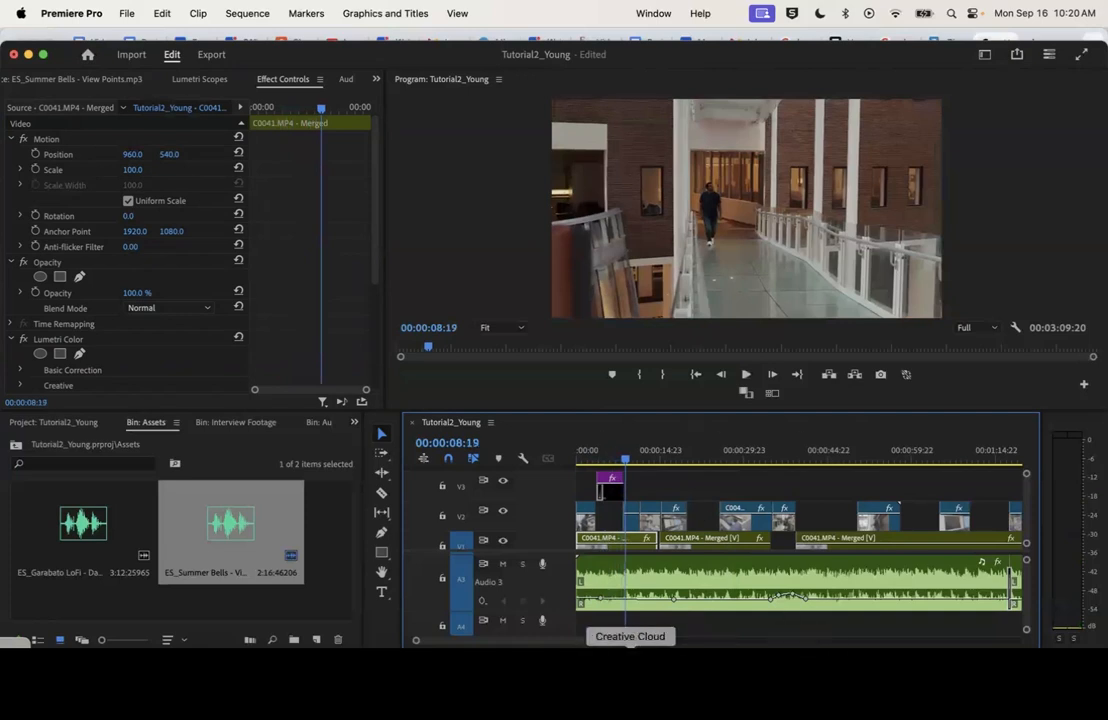
Trim the end of the title graphic to where the C0060.MP4 B-roll begins and play the title
drag(612, 641, 552, 642)
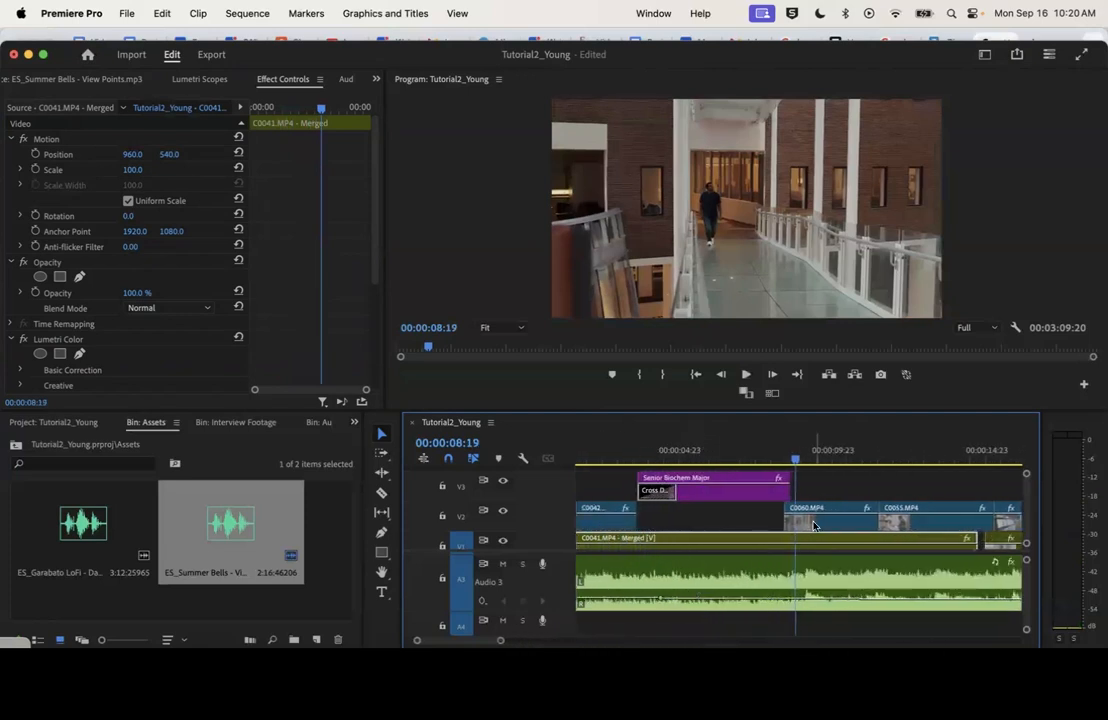
drag(785, 489, 779, 490)
click(631, 450)
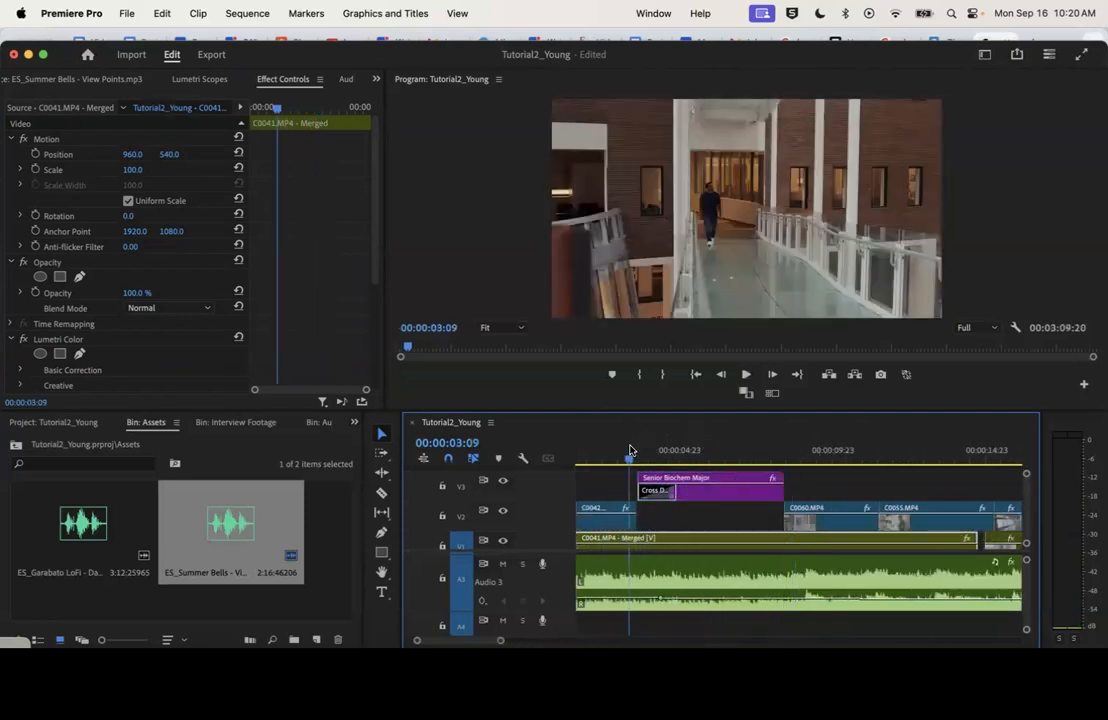
key(space)
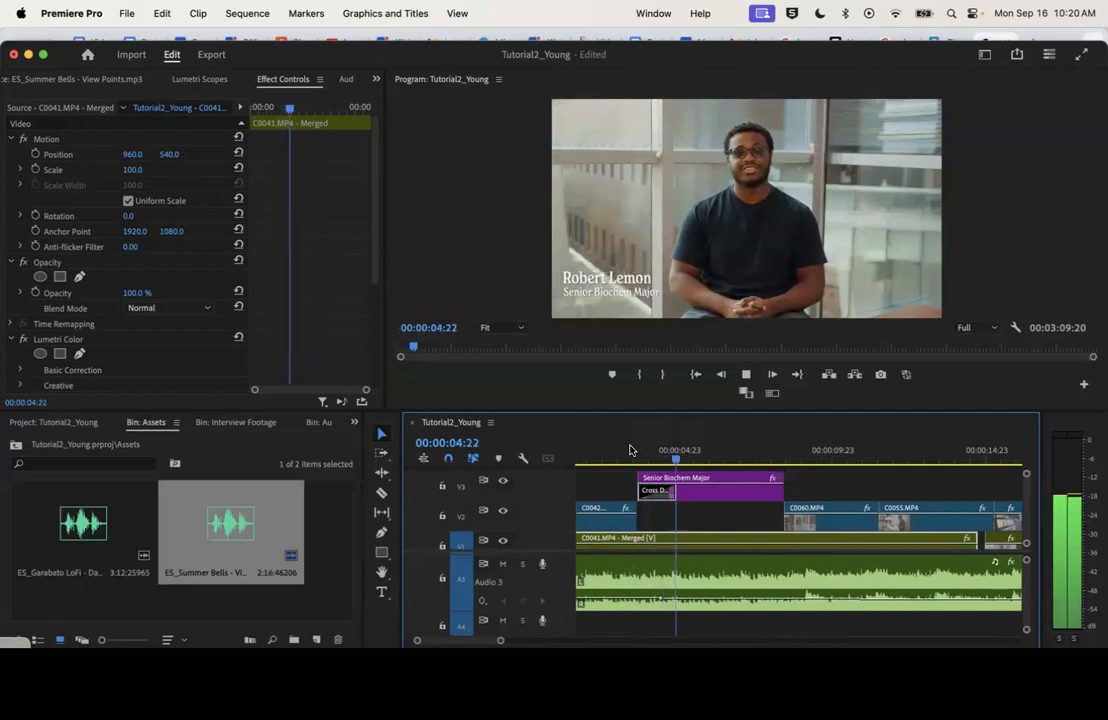
key(space)
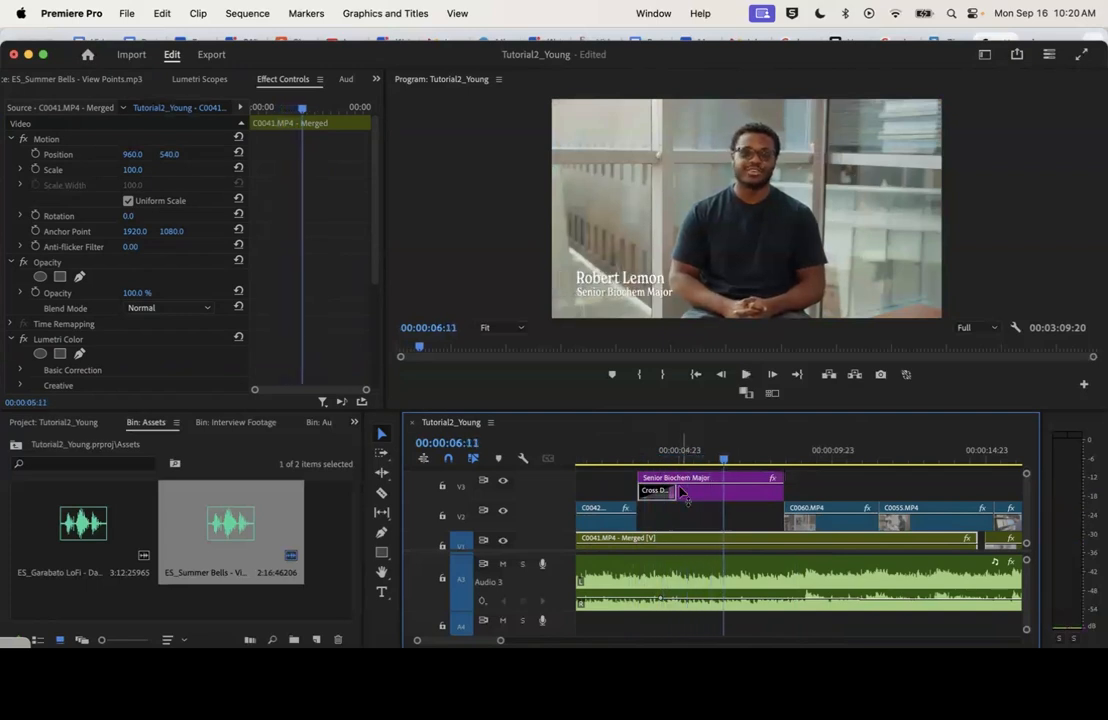
Remove the Vector Motion Position keyframes from the title graphic and play it with only the dissolve
click(712, 495)
click(35, 154)
click(663, 381)
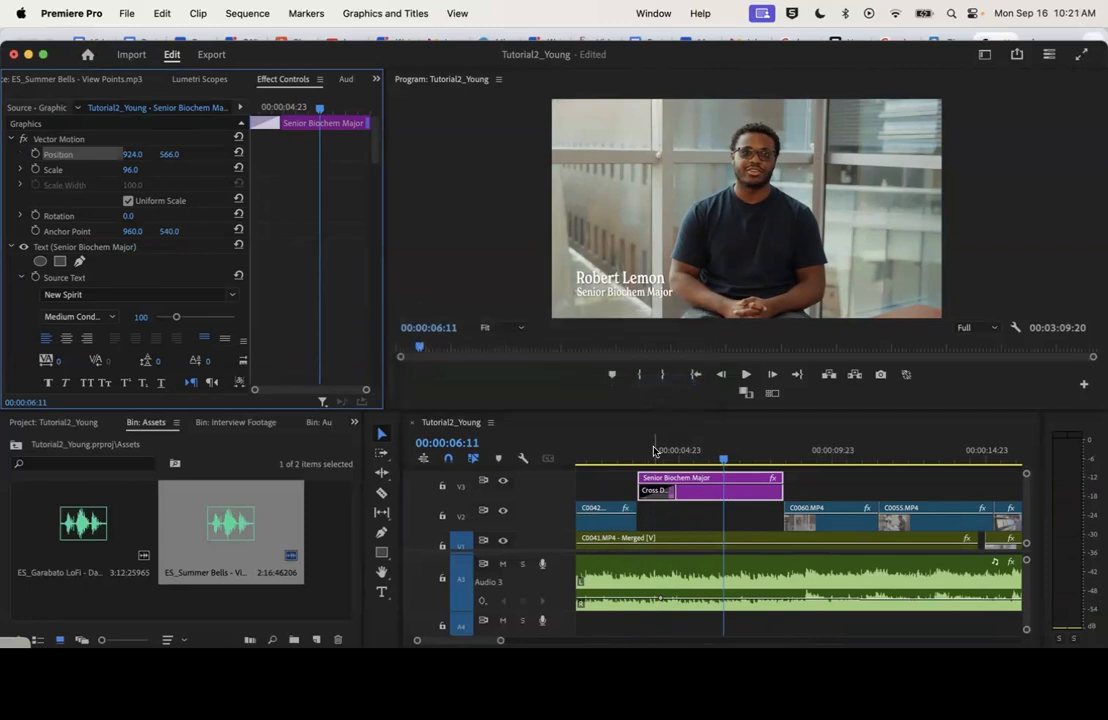
click(647, 451)
key(space)
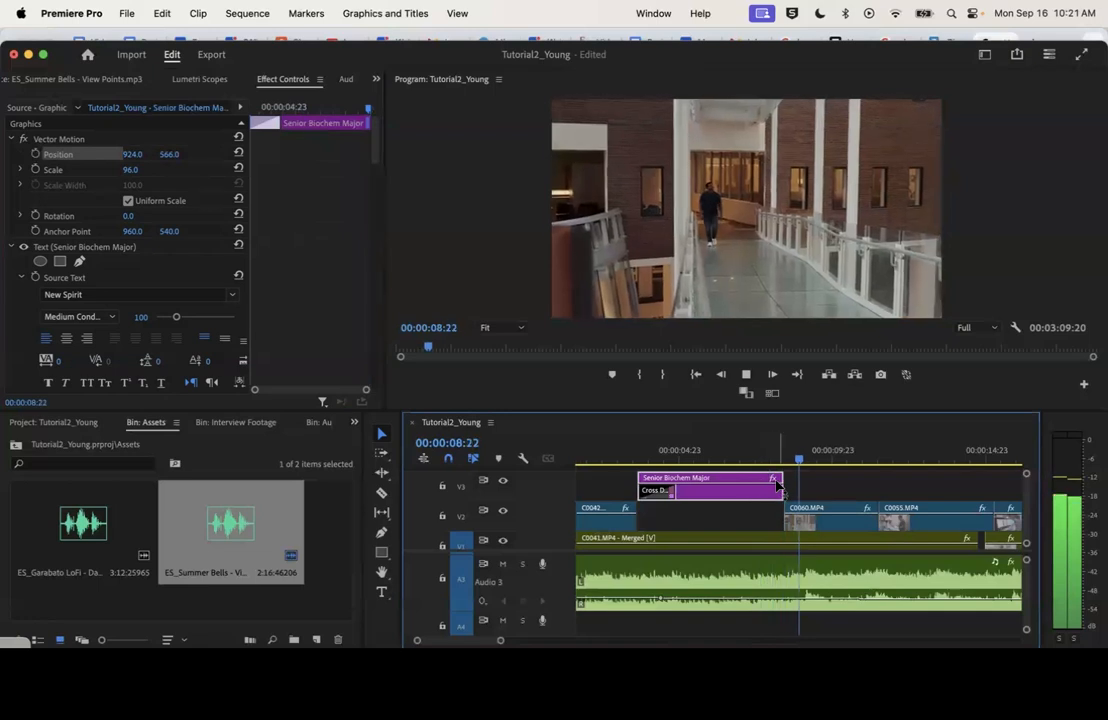
drag(500, 640, 655, 640)
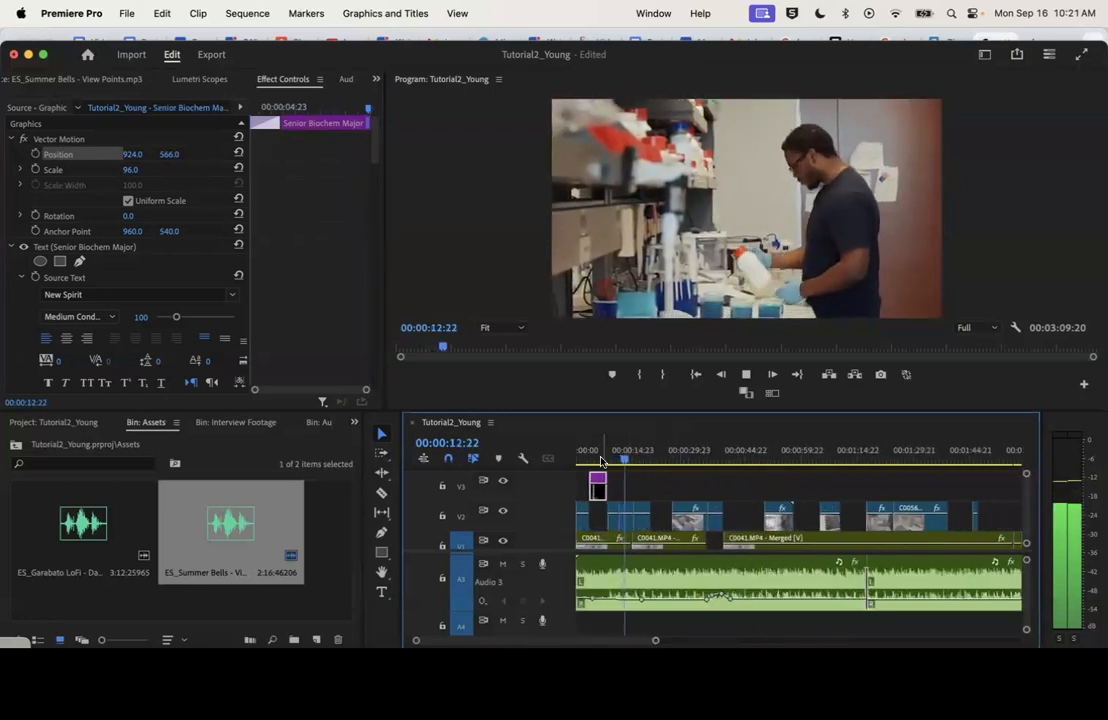
click(582, 452)
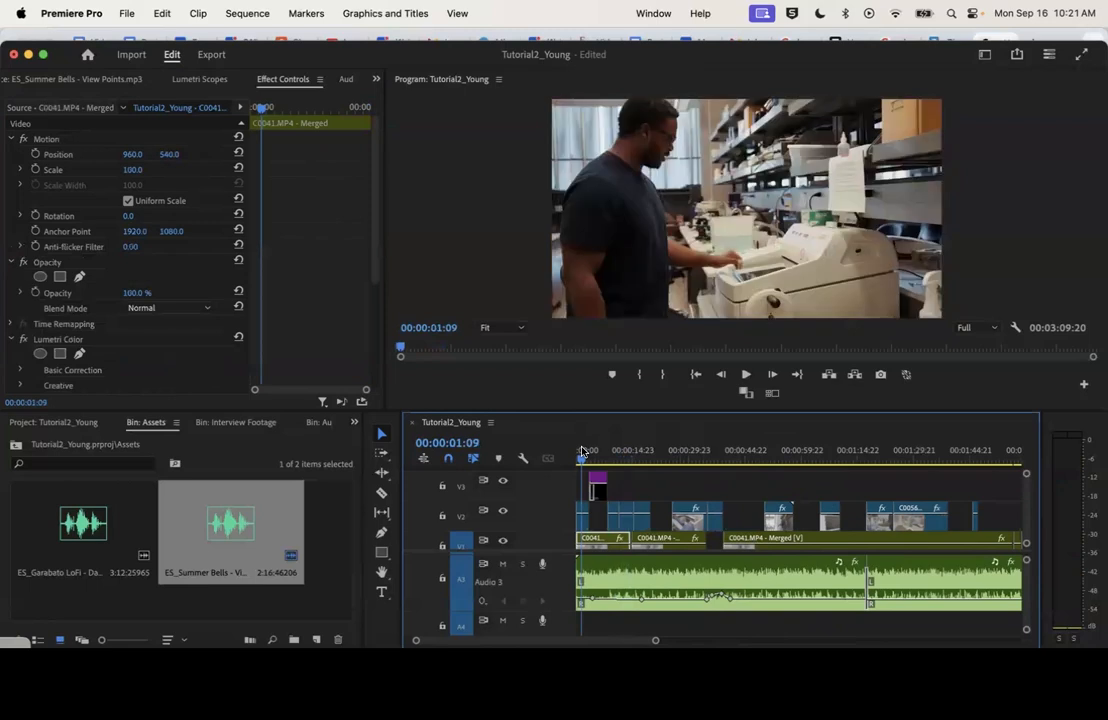
drag(582, 452, 600, 447)
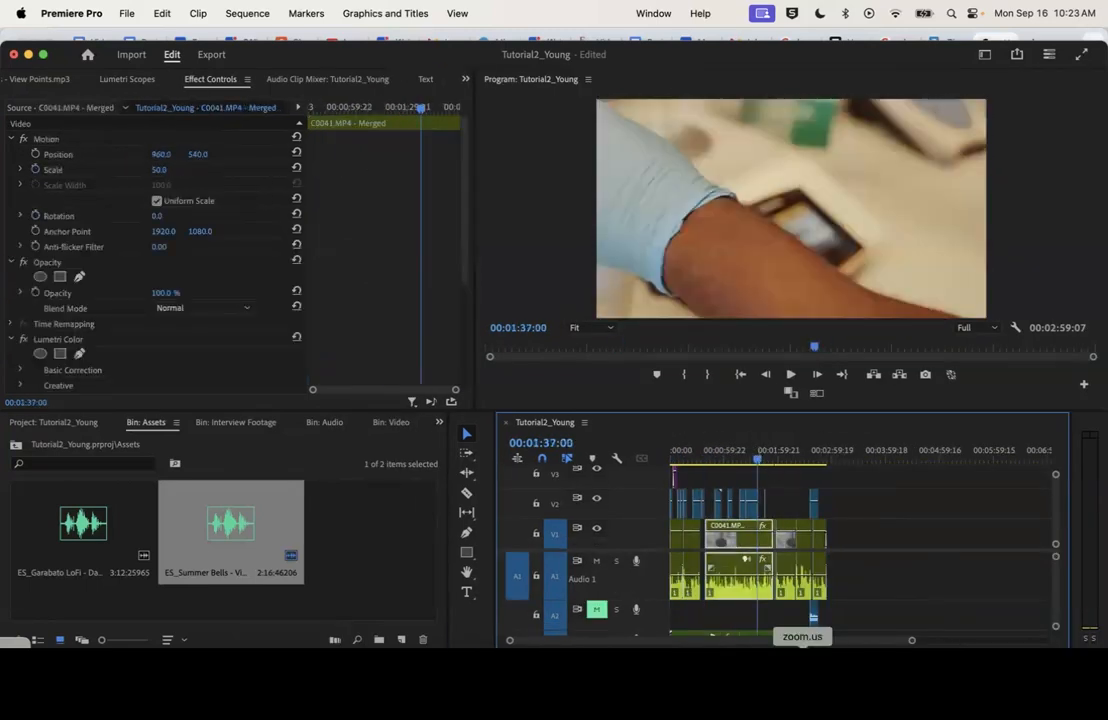
Play the interview jump cut on V1 between about 00:01:57 and 00:01:59 several times to judge the edit
drag(912, 640, 829, 641)
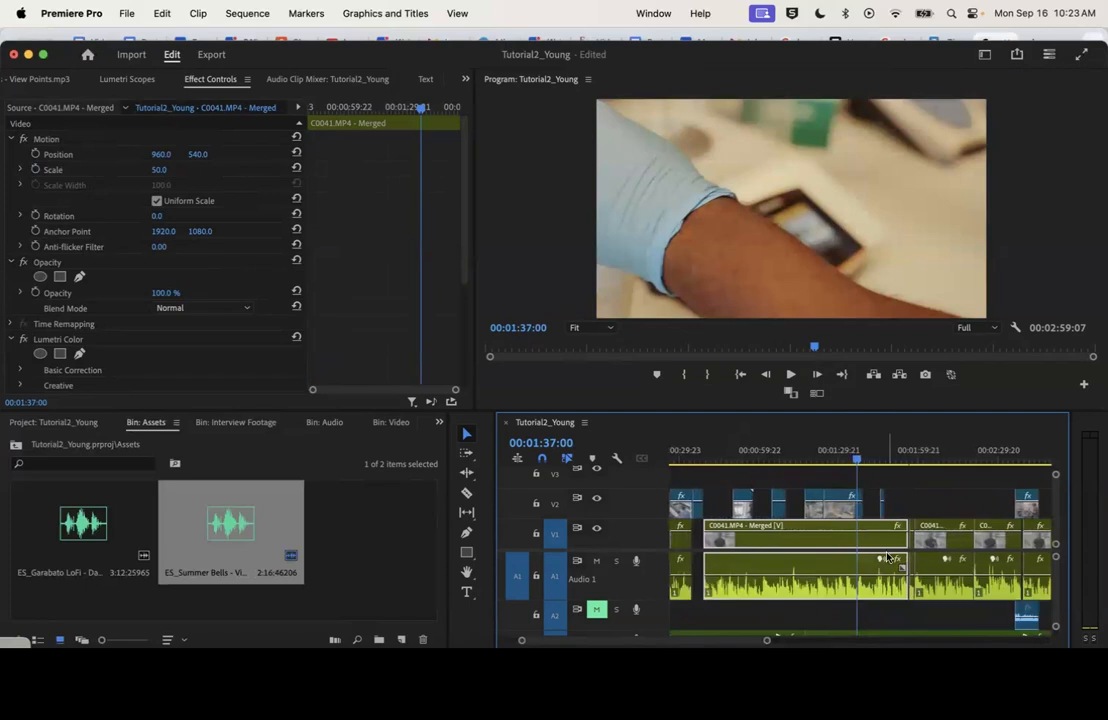
click(699, 457)
scroll(709, 460, left, 2)
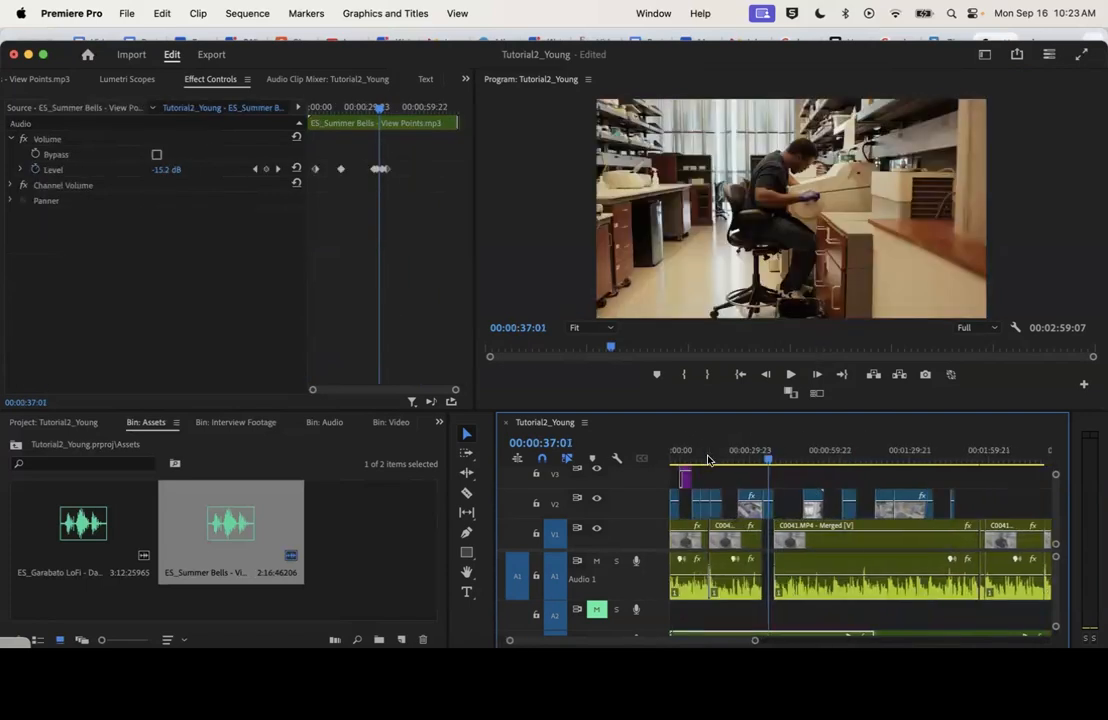
scroll(708, 460, right, 3)
click(784, 457)
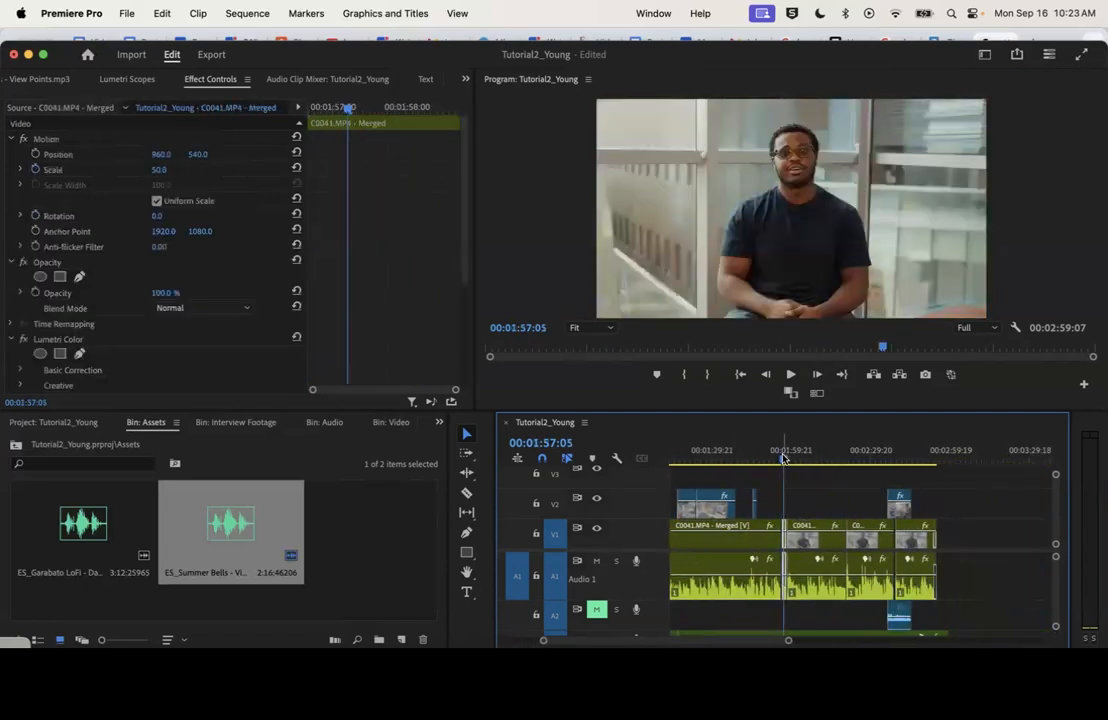
key(space)
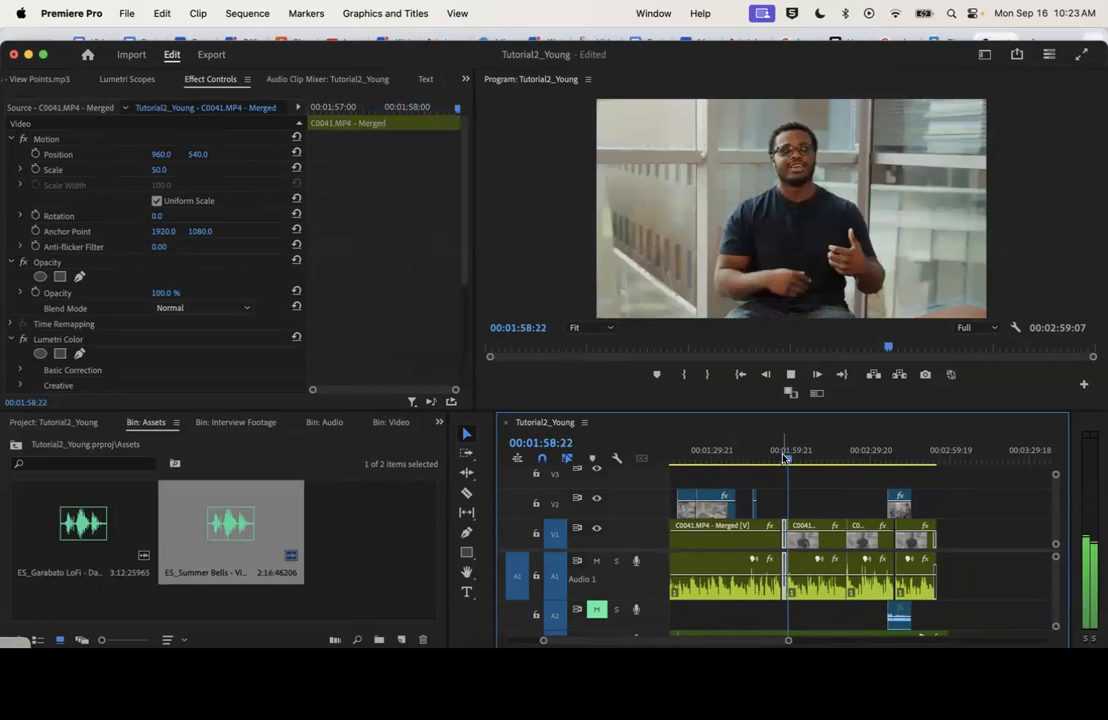
click(784, 457)
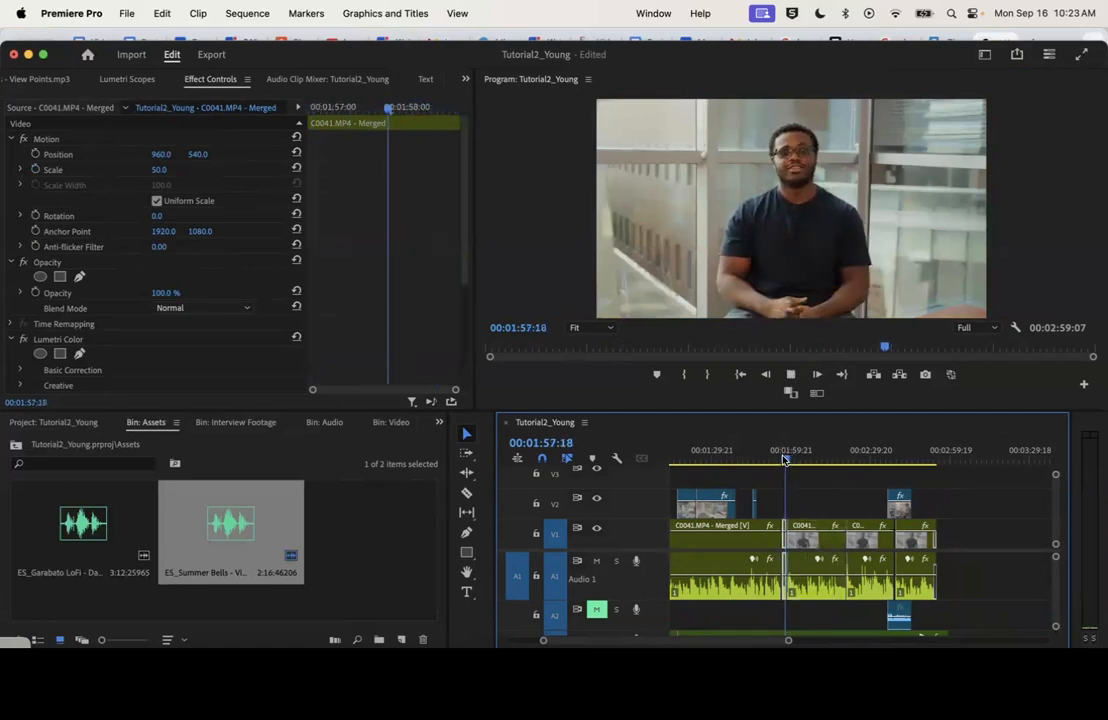
key(space)
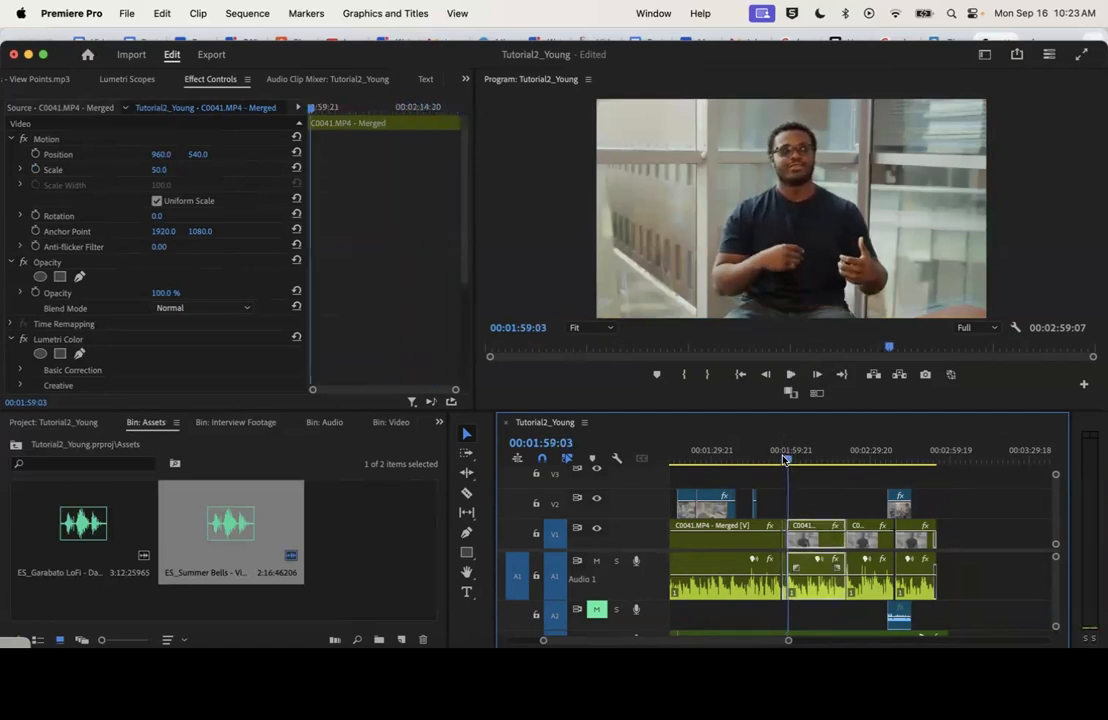
drag(787, 459, 785, 459)
key(space)
Move the C0056.MP4 B-roll clip on V2 over the interview jump cut near 00:01:58 and shift the short B-roll clip behind it
key(space)
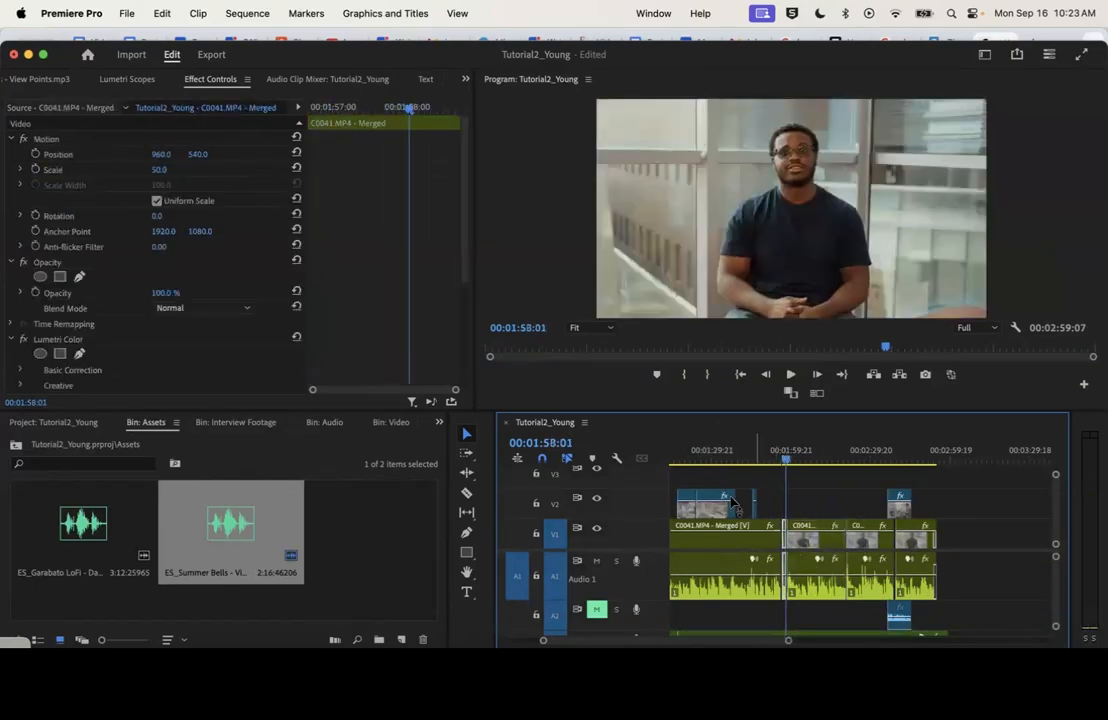
mouse_move(755, 513)
mouse_down()
mouse_move(812, 515)
mouse_move(761, 515)
mouse_up()
drag(787, 457, 784, 458)
key(space)
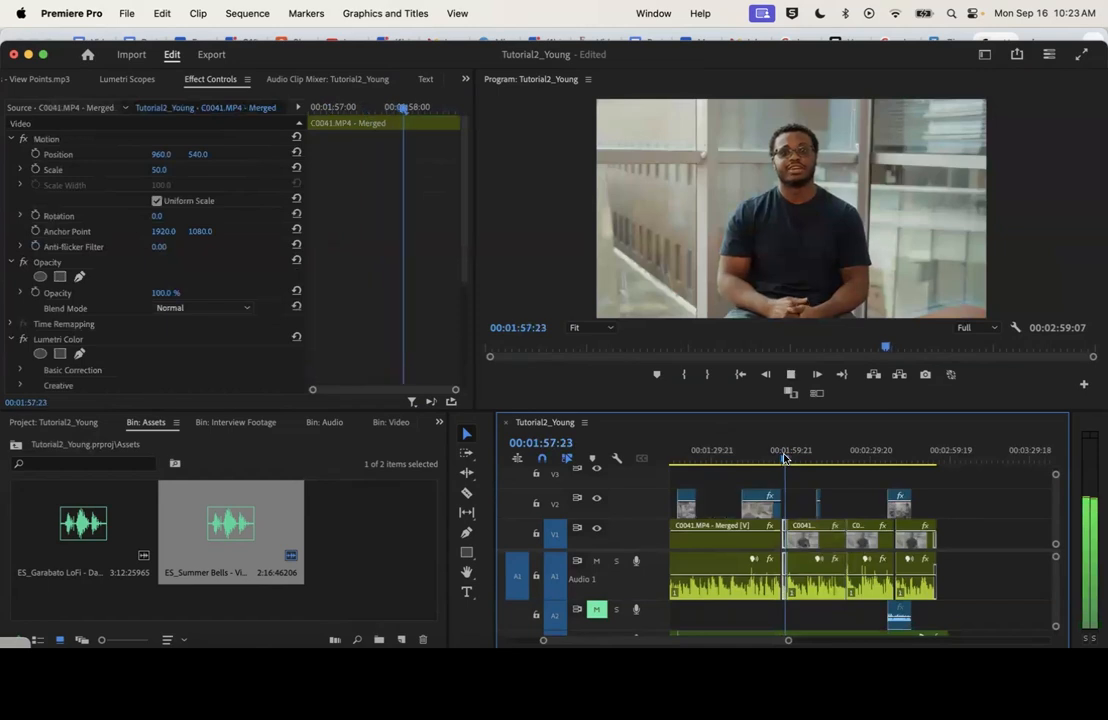
key(space)
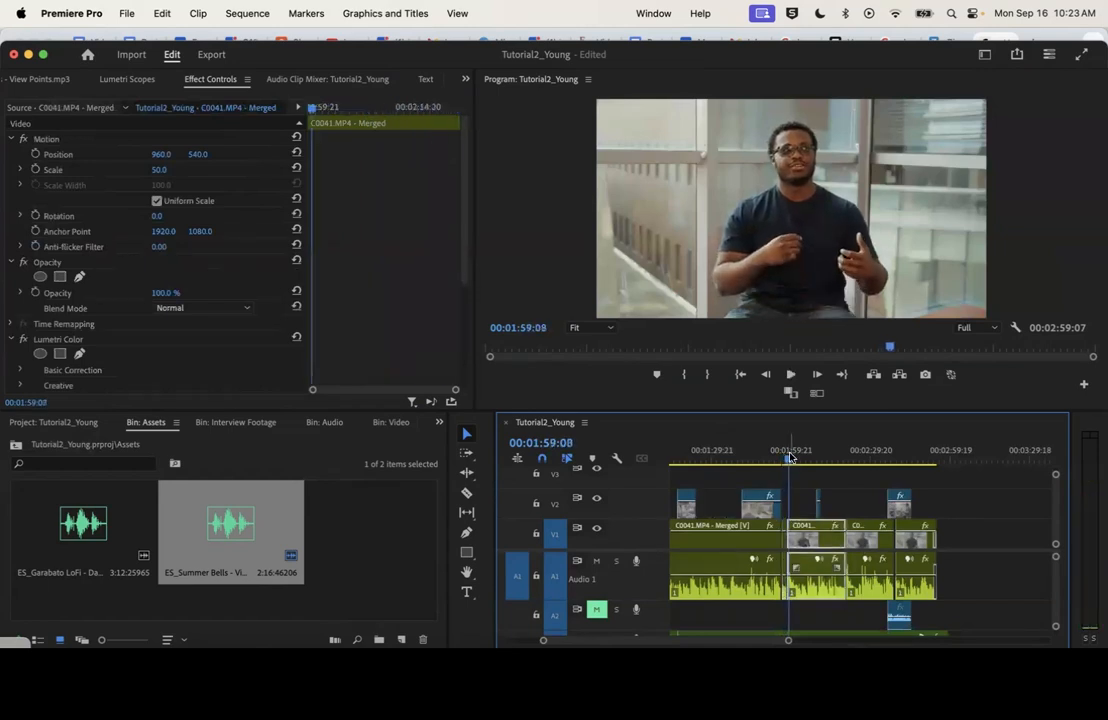
drag(790, 457, 785, 457)
drag(772, 513, 787, 513)
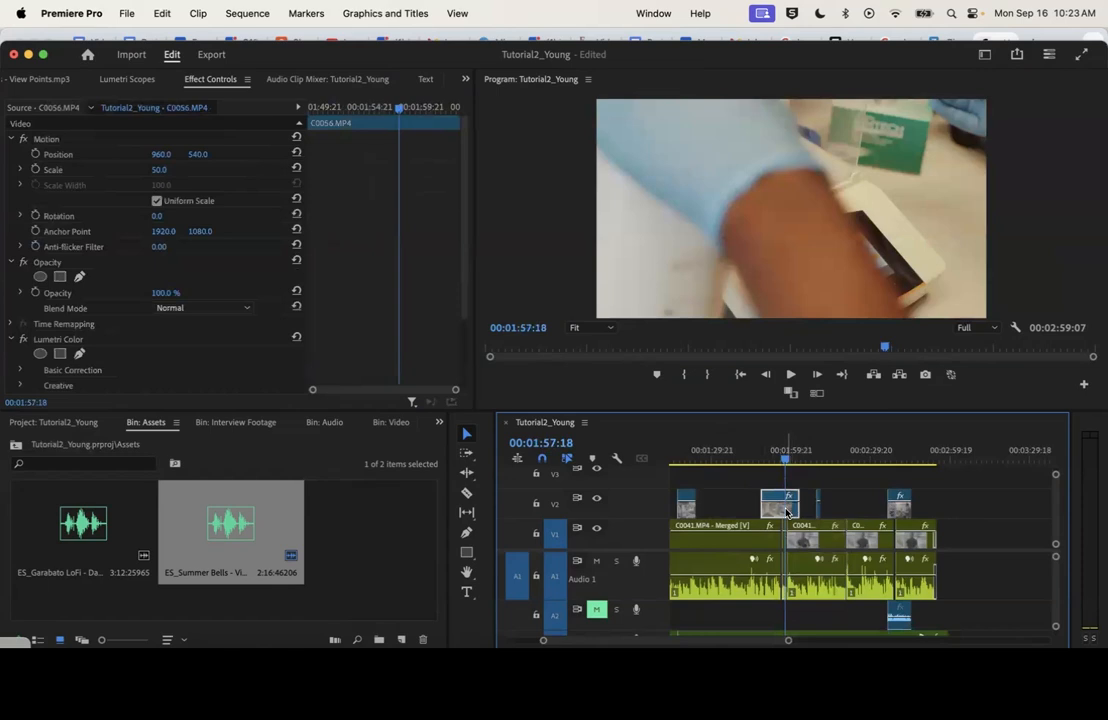
Punch in on the V1 interview clip starting near 00:02:21 by setting its Scale to 75 and Position to 936.0, 677.0
click(843, 455)
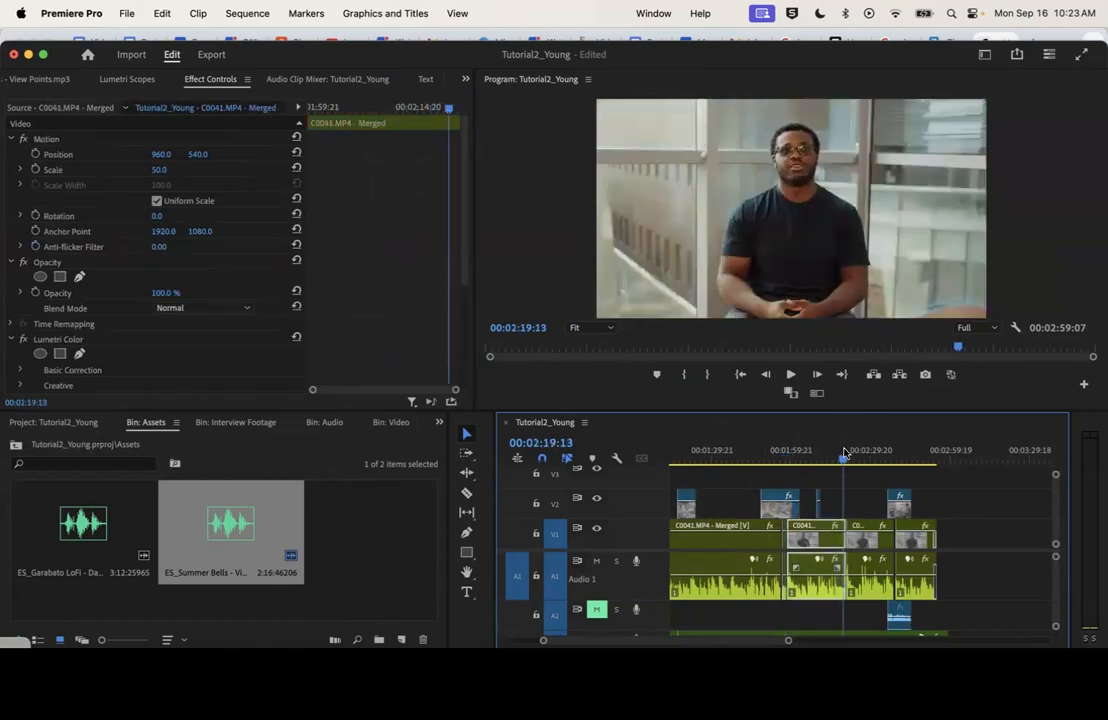
key(=)
key(=)
click(870, 459)
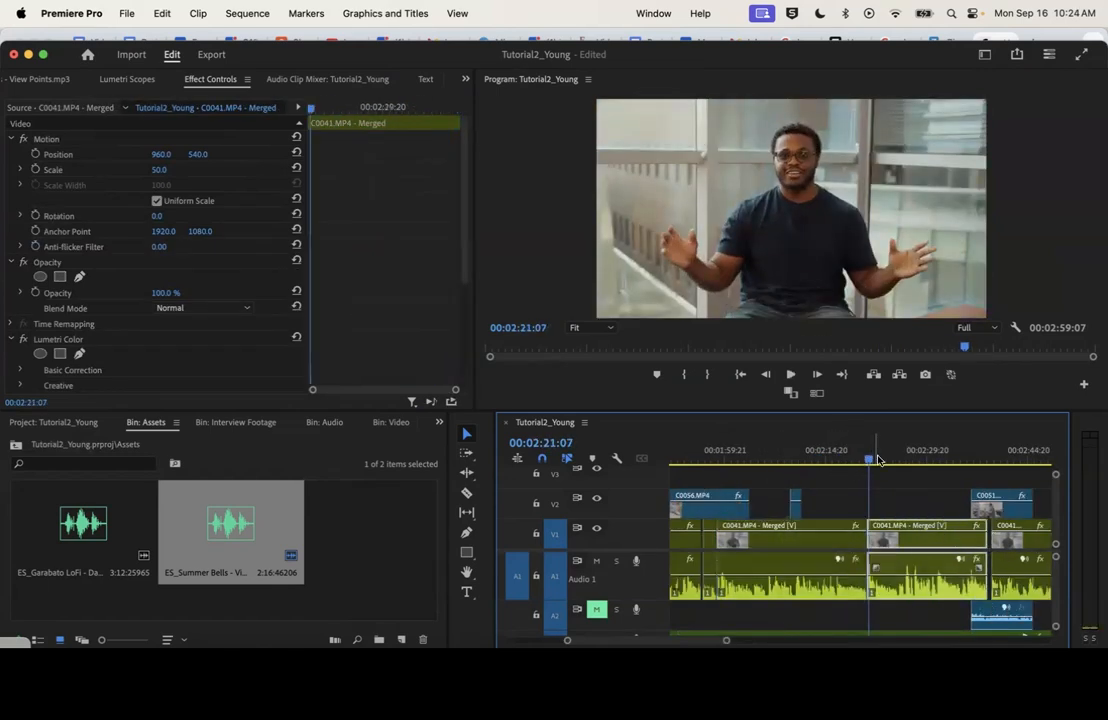
drag(869, 460, 872, 462)
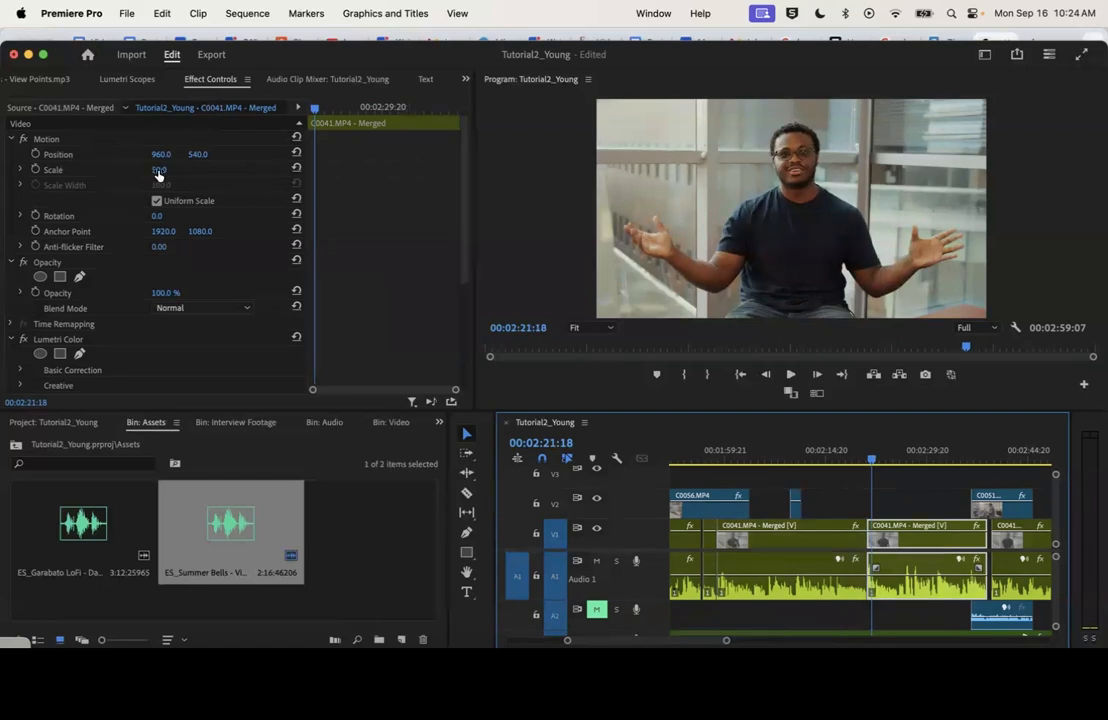
drag(157, 173, 182, 173)
drag(199, 157, 237, 157)
drag(167, 157, 161, 157)
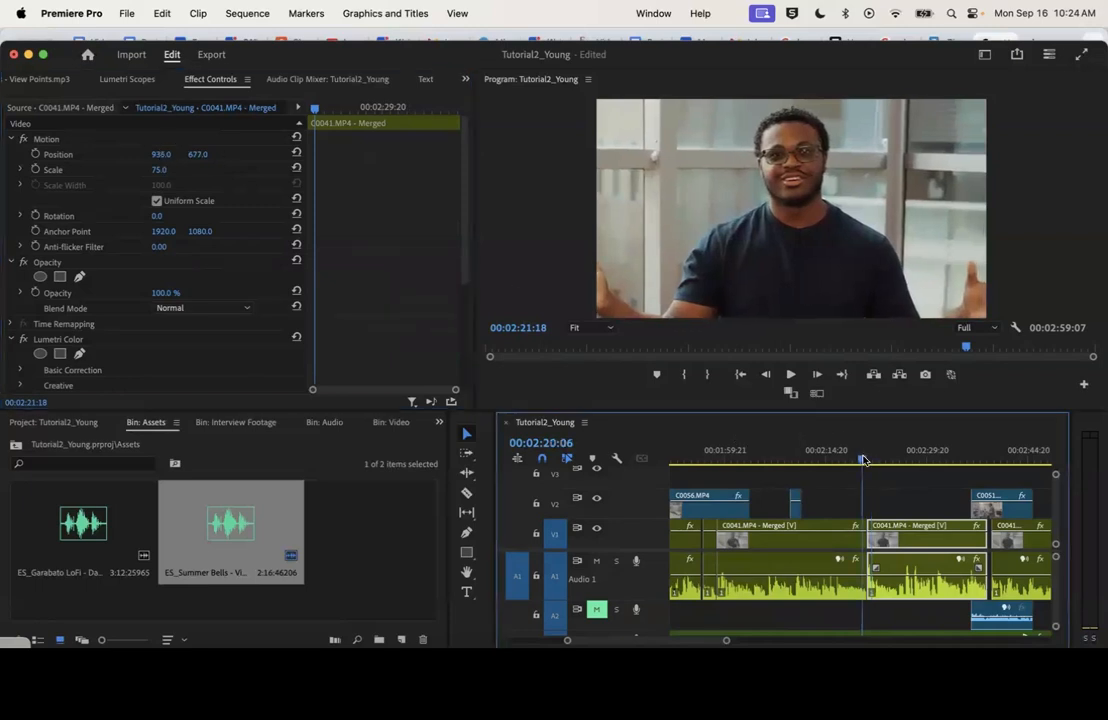
Play the cut near 00:02:21 twice to check the change from wide framing to the punched-in clip
click(863, 459)
key(space)
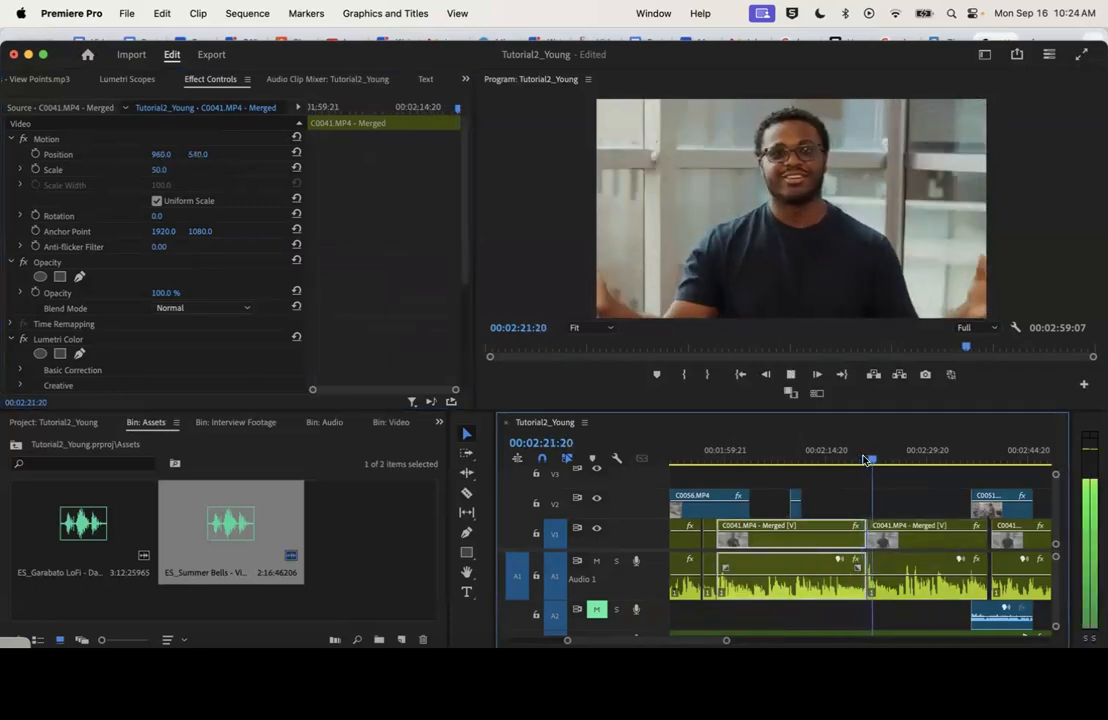
click(865, 459)
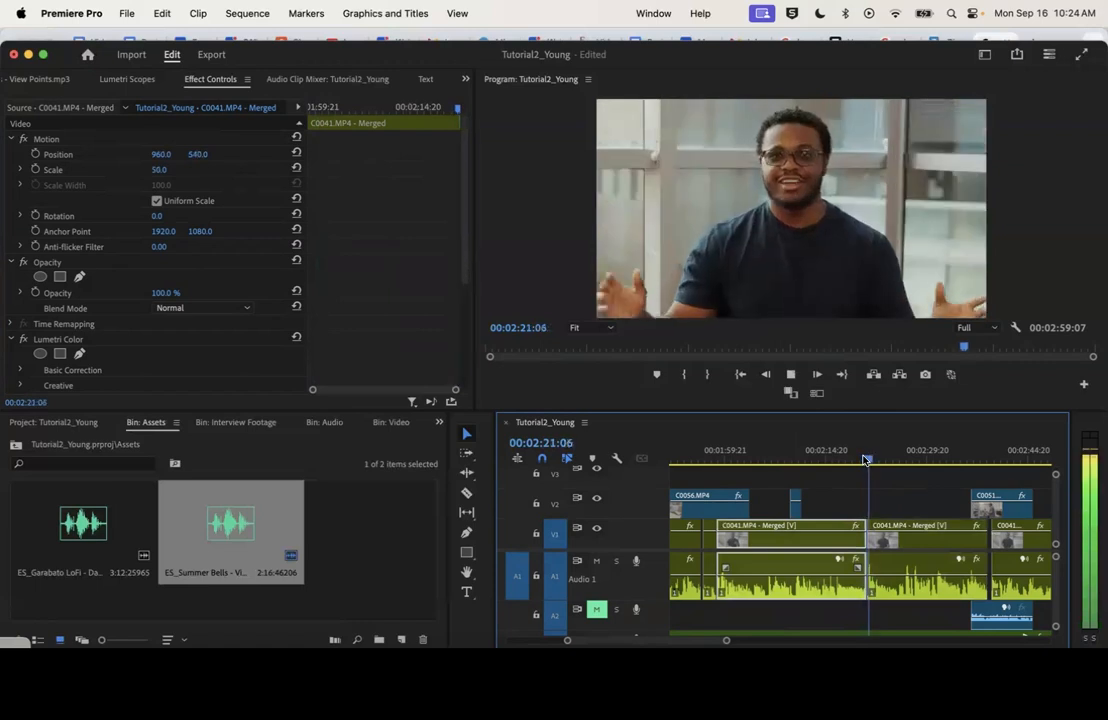
key(space)
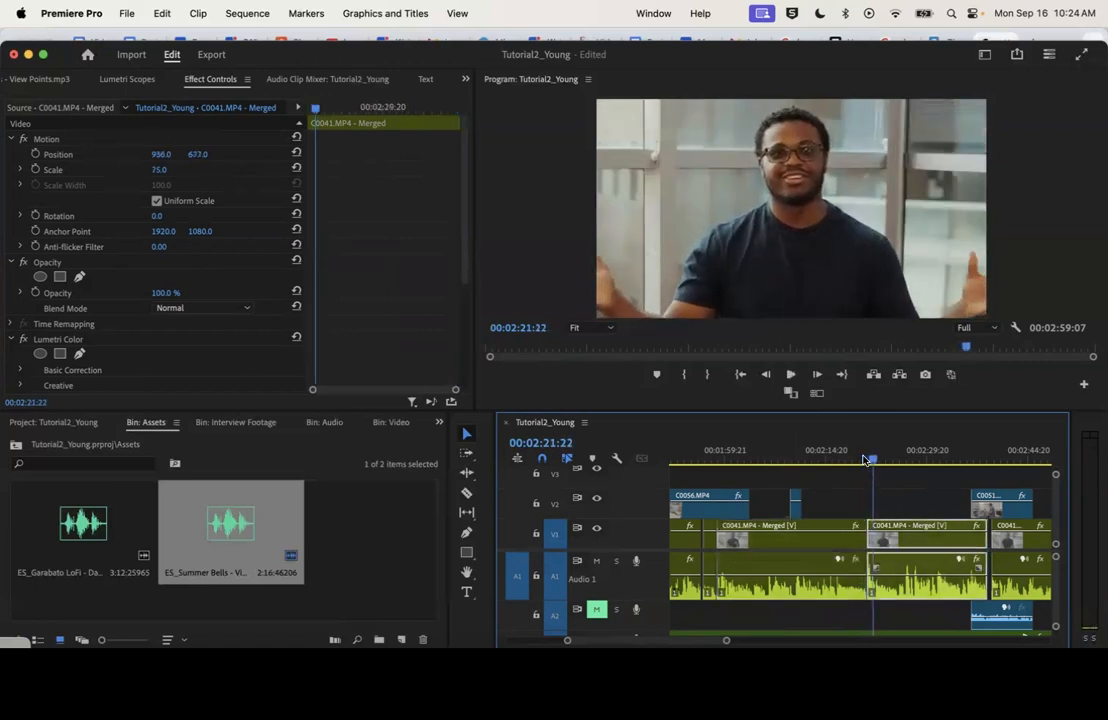
Search the effects for "mor", apply the Morph Cut transition to the V1 interview cut near 00:02:21, and play it back
click(863, 459)
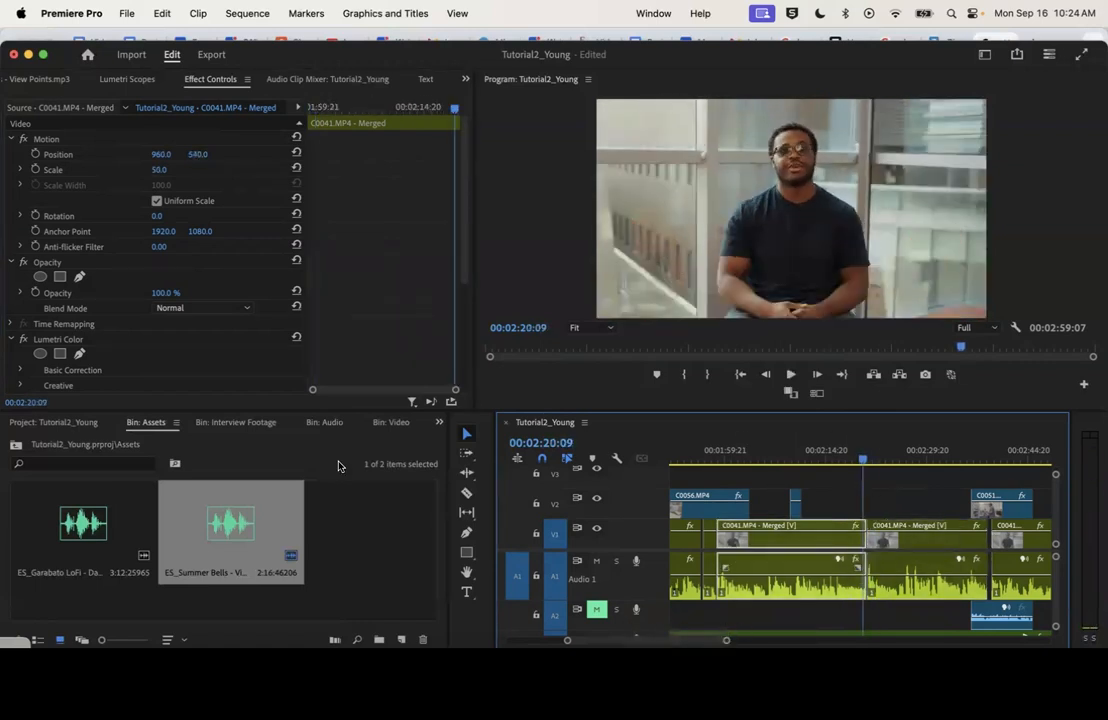
click(439, 422)
click(461, 585)
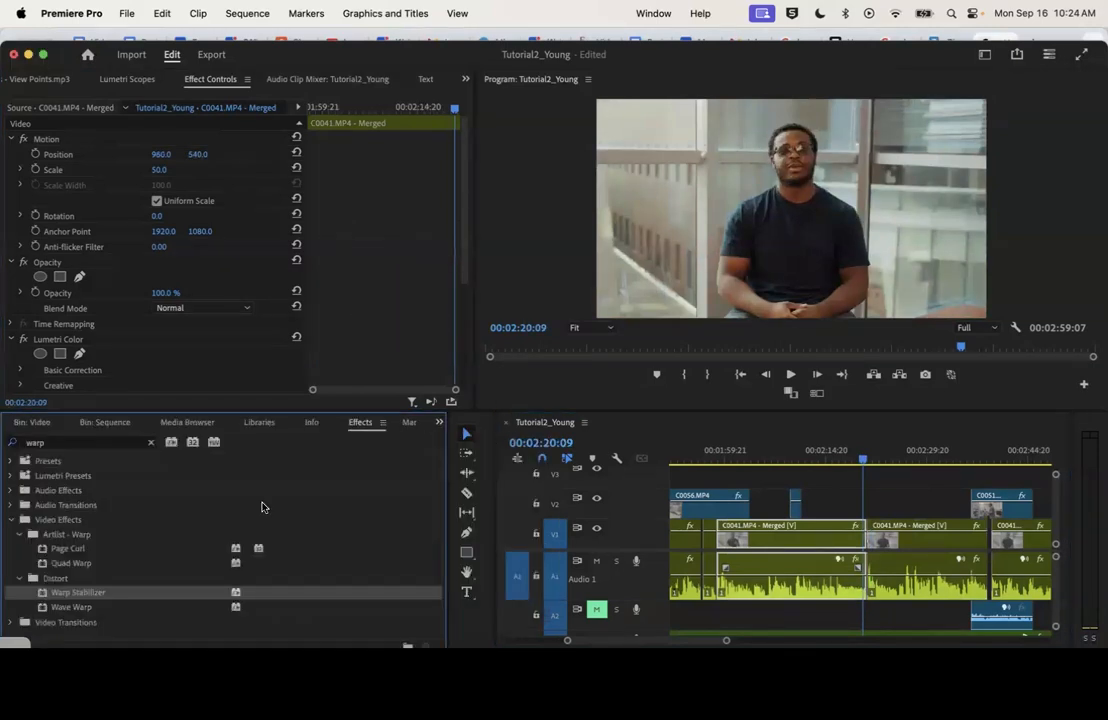
click(84, 445)
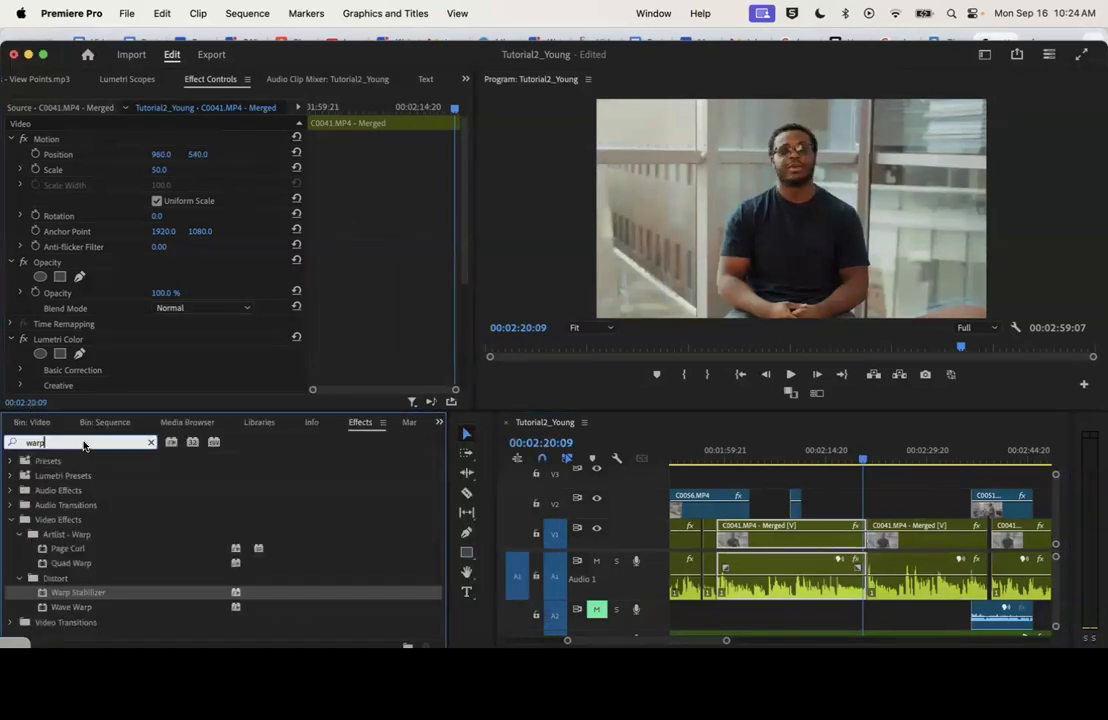
key(BackSpace)
key(BackSpace)
key(BackSpace)
key(BackSpace)
text(mor)
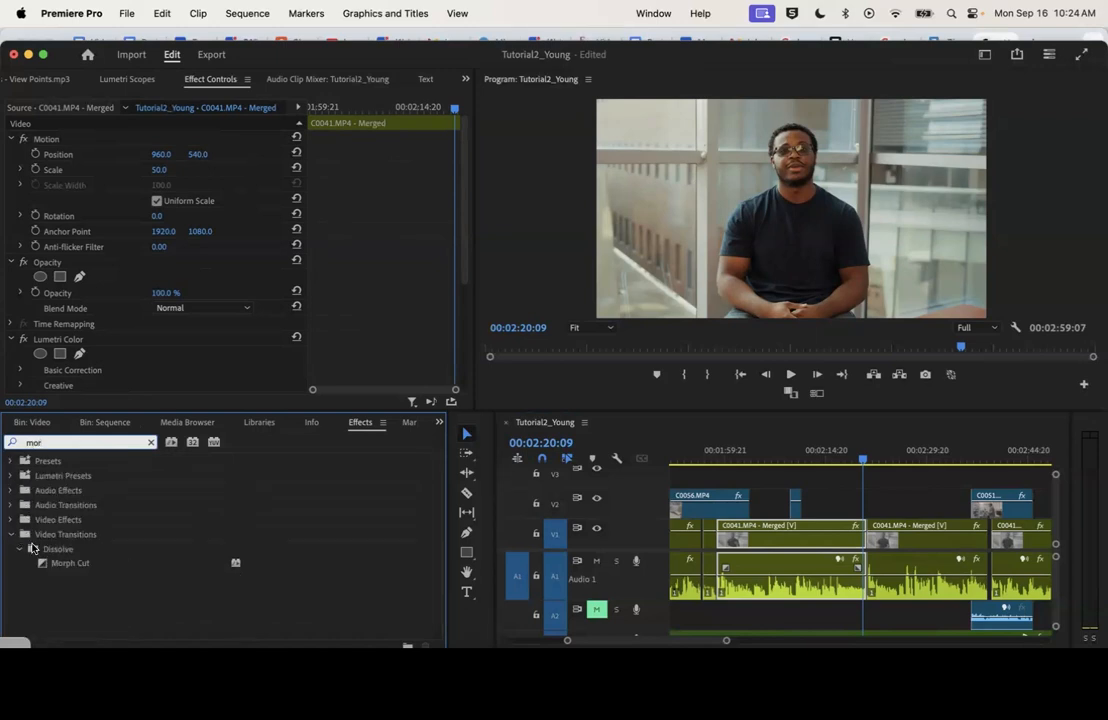
drag(58, 564, 874, 544)
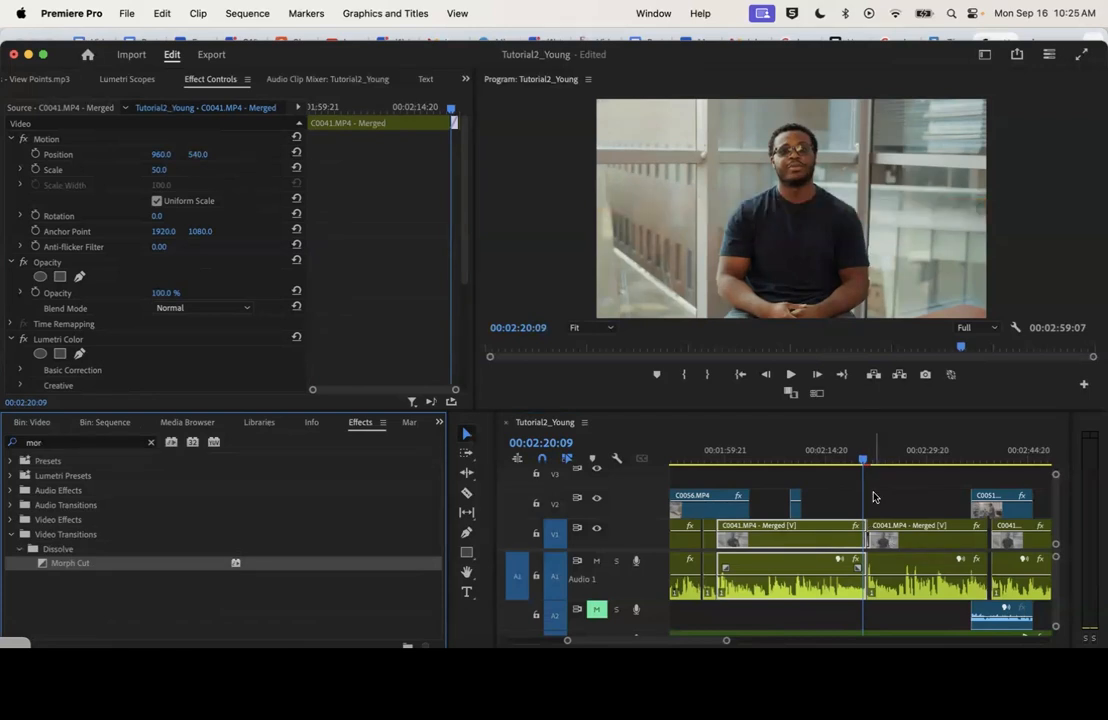
key(space)
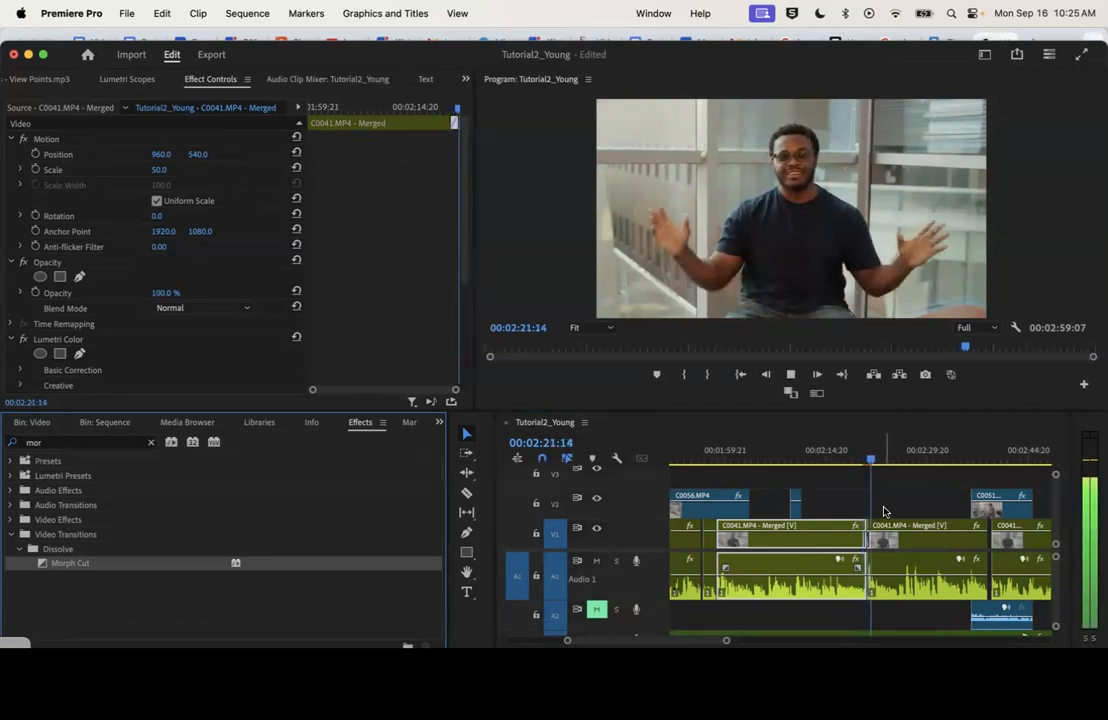
Play the V1 interview jump cut near 00:00:44 and apply the Morph Cut transition to it
drag(871, 461, 862, 462)
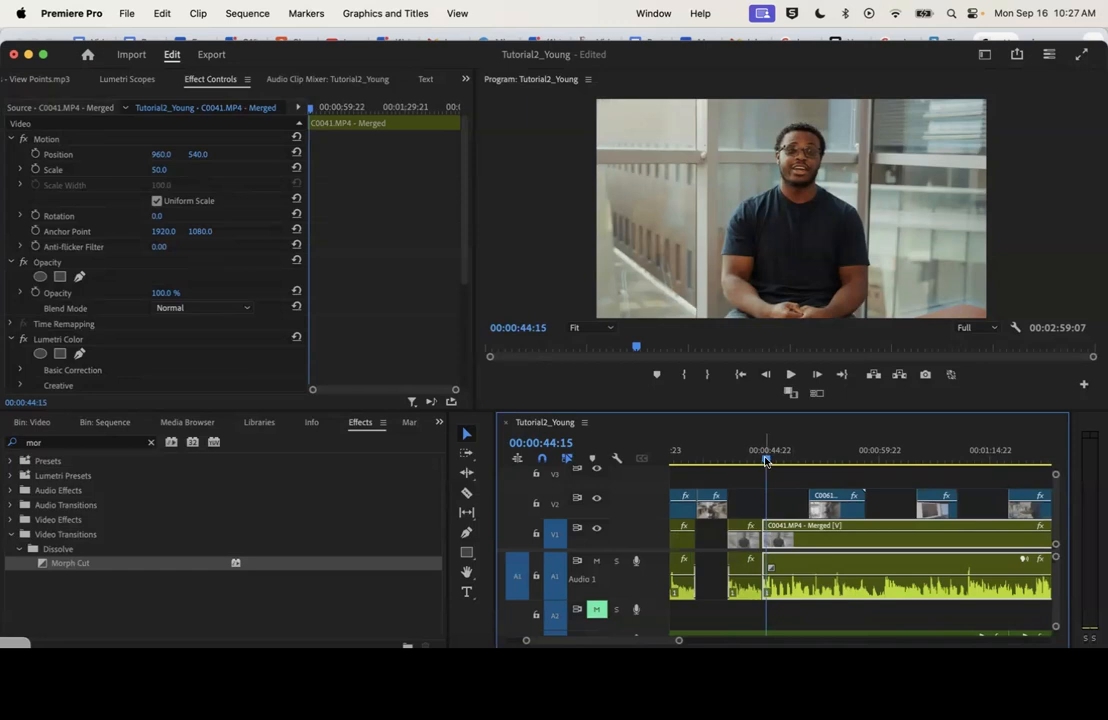
drag(765, 460, 759, 461)
key(space)
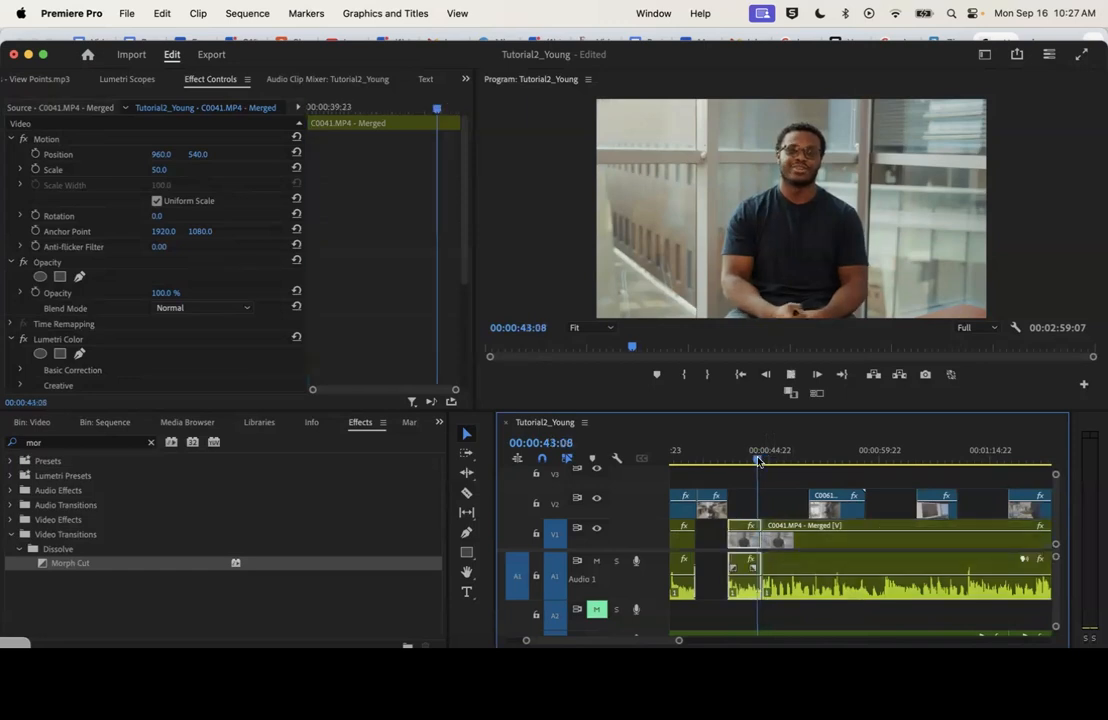
key(space)
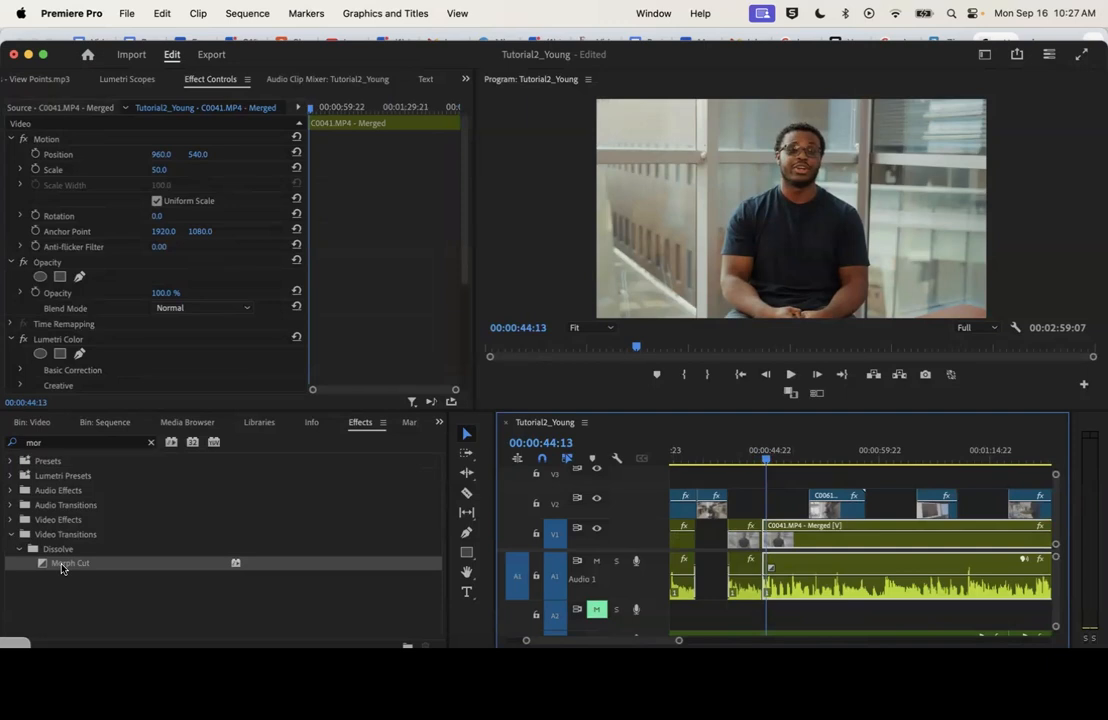
drag(61, 567, 762, 541)
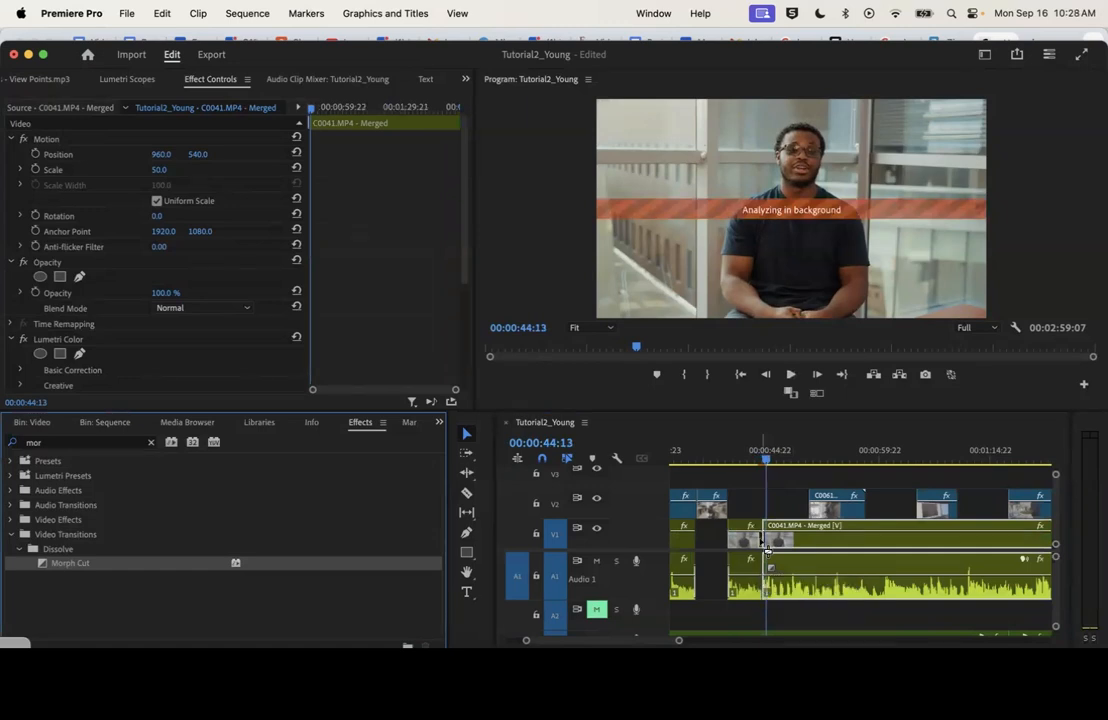
Play the interview cut near 00:00:44 to review the Morph Cut transition
click(774, 456)
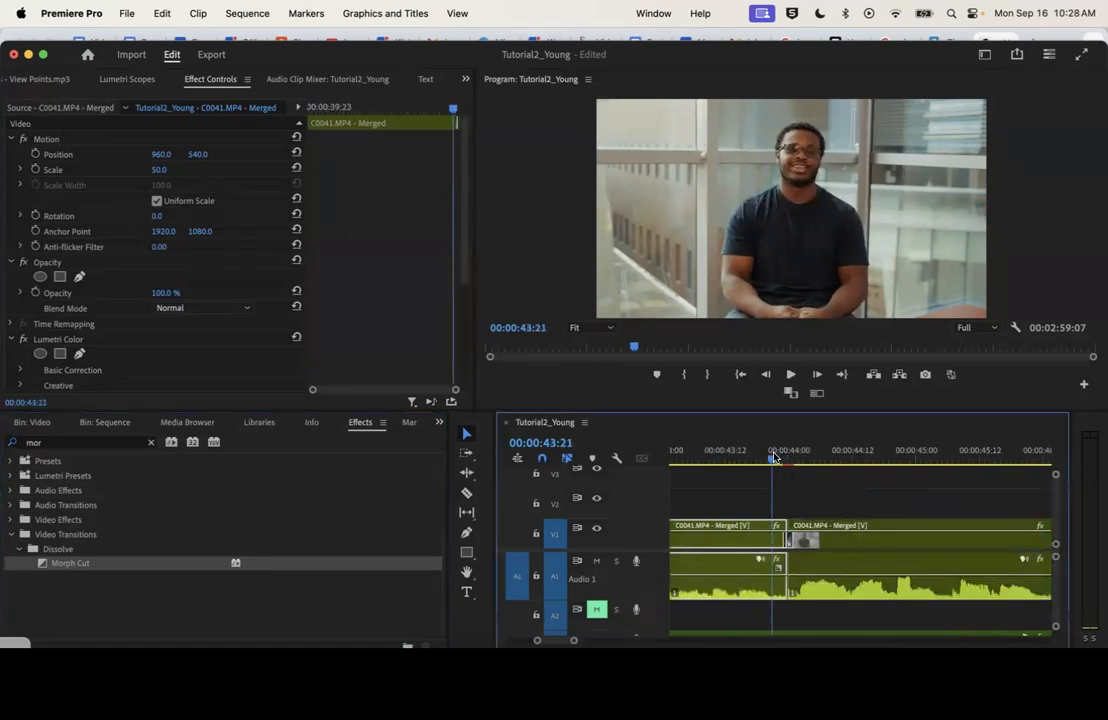
key(space)
key(space)
click(774, 457)
key(space)
key(space)
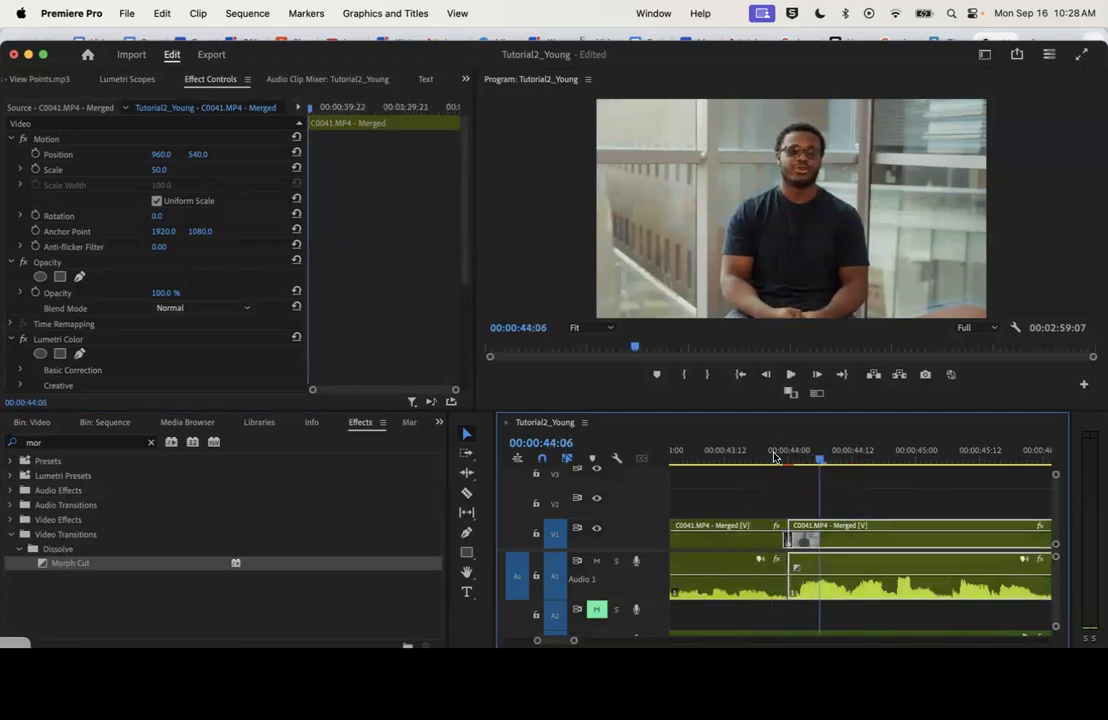
Lengthen the Morph Cut transition on the V1 cut near 00:00:44 to a duration of 6 frames
click(789, 540)
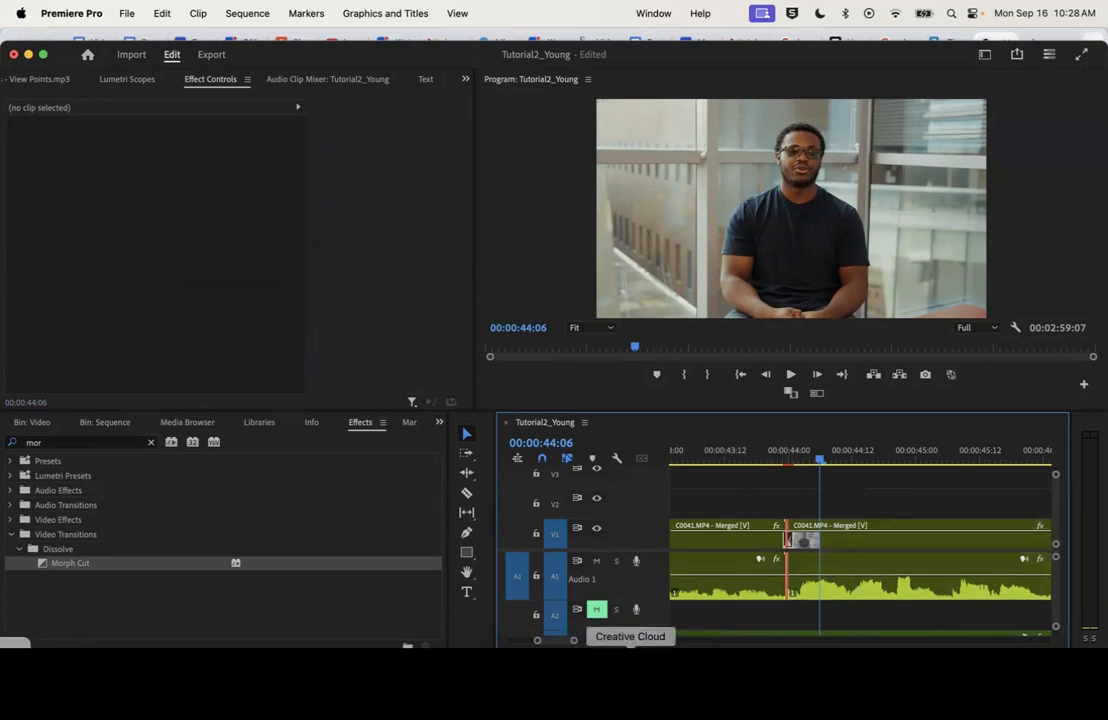
drag(574, 643, 555, 641)
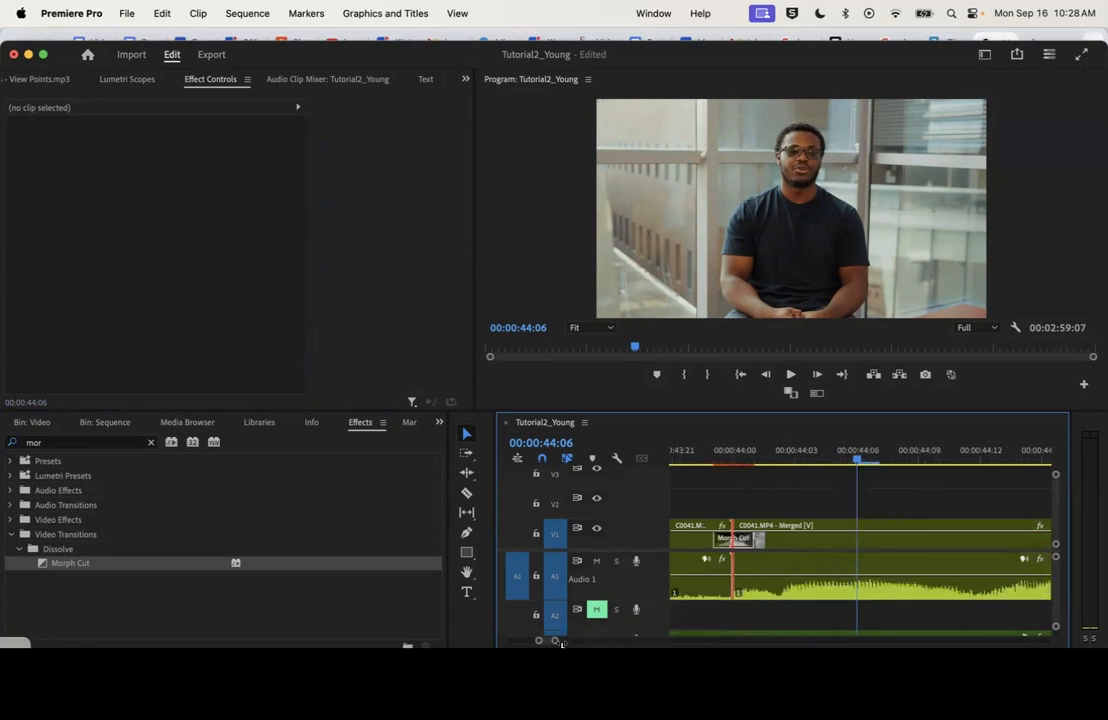
click(748, 540)
drag(755, 538, 795, 543)
scroll(794, 544, left, 3)
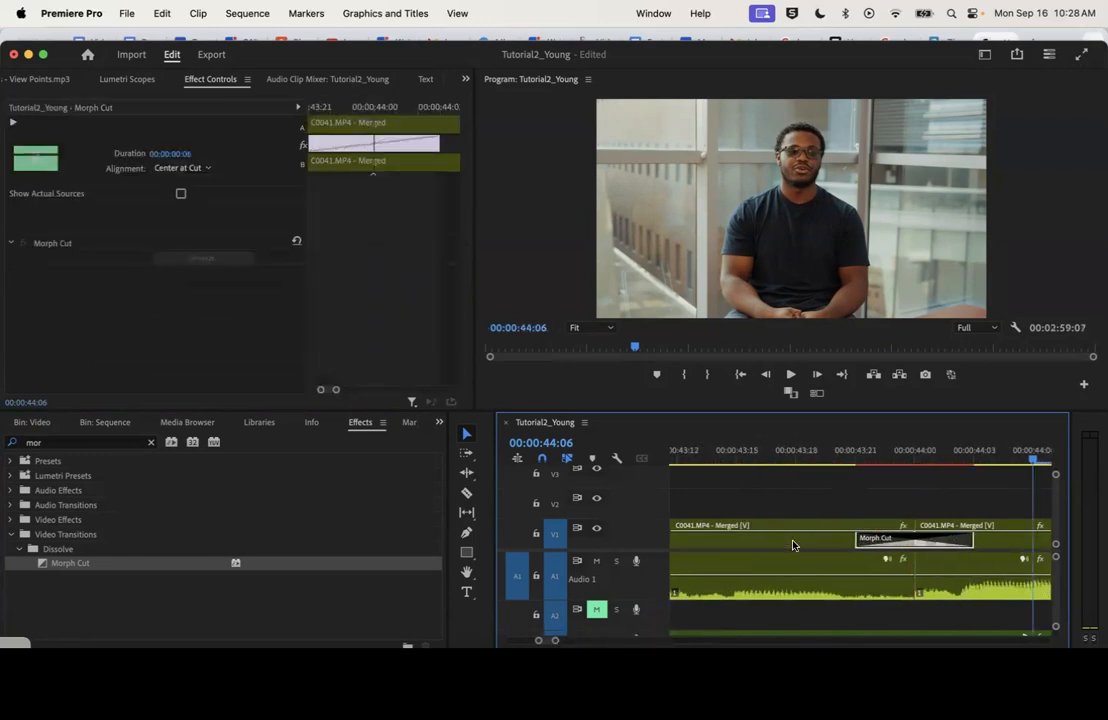
Replay and scrub through the lengthened Morph Cut near 00:00:44 to check how the two interview clips blend
click(835, 452)
key(space)
key(space)
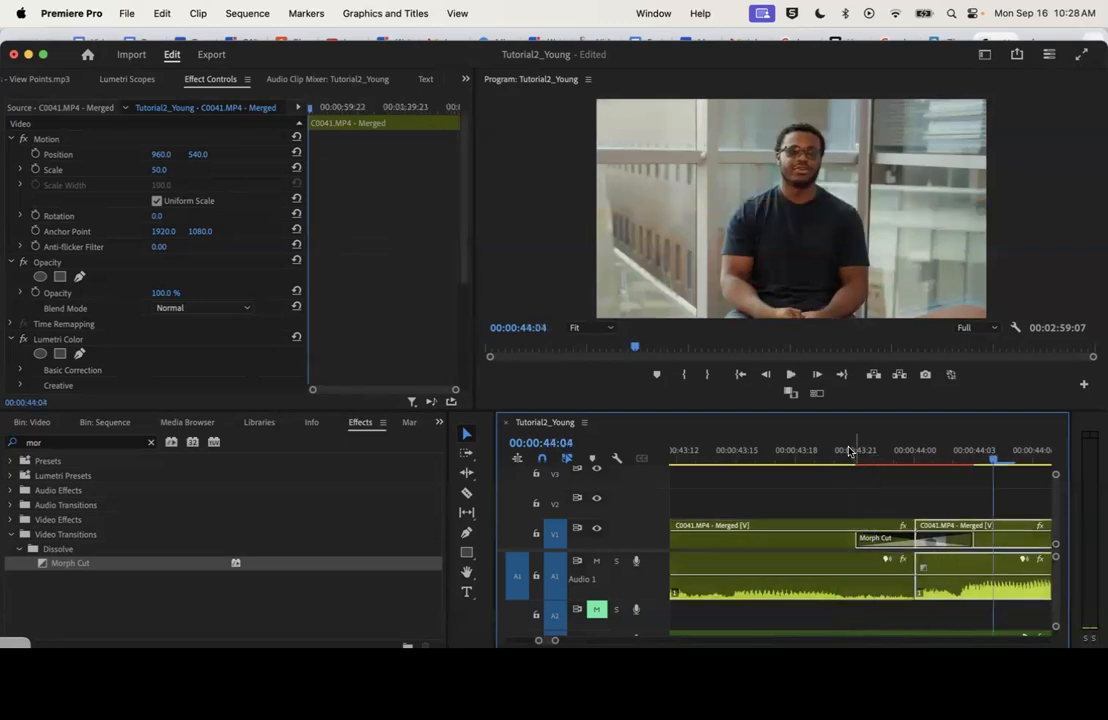
key(minus)
key(minus)
click(827, 450)
drag(822, 448, 809, 449)
key(space)
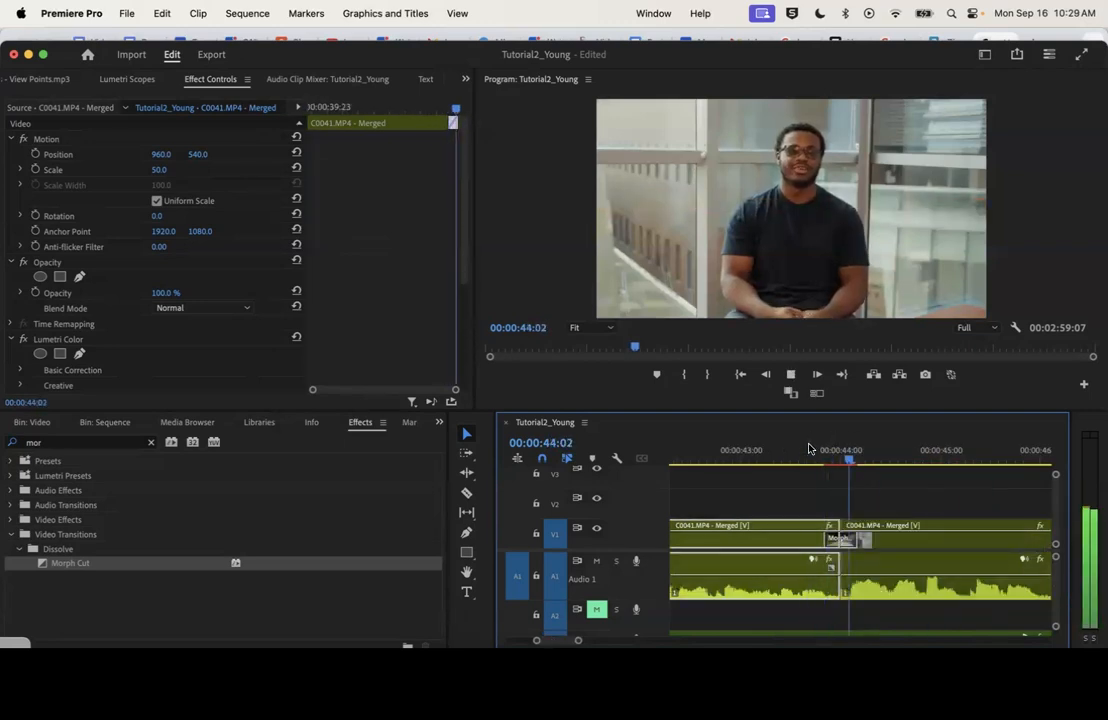
click(809, 449)
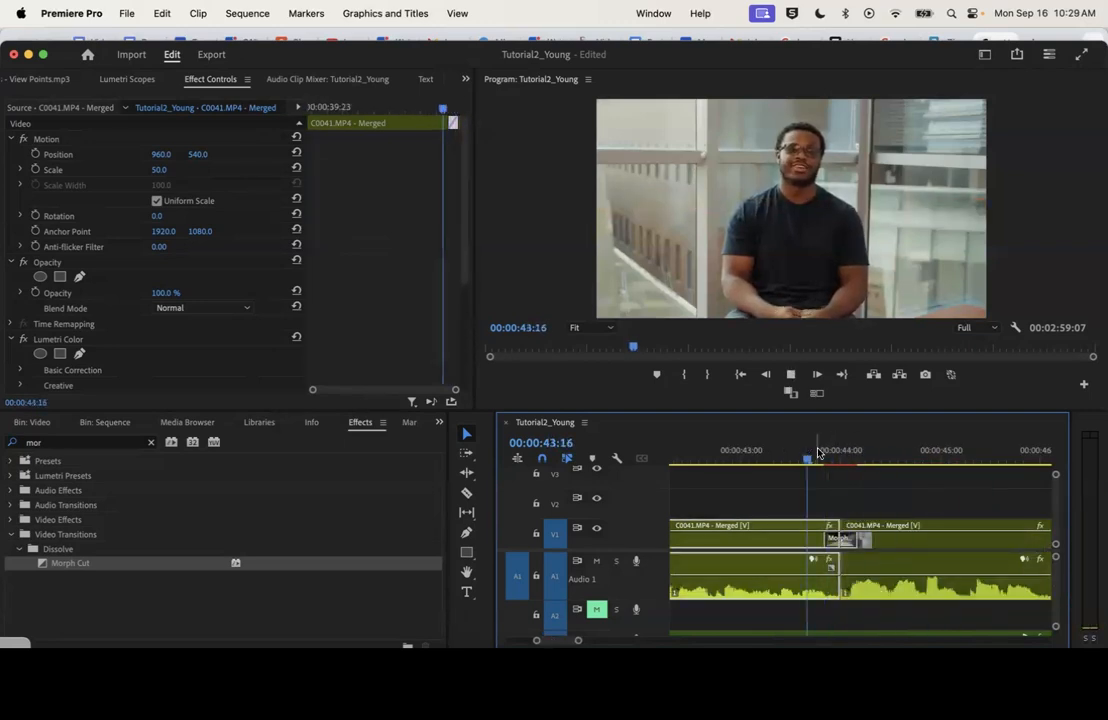
key(space)
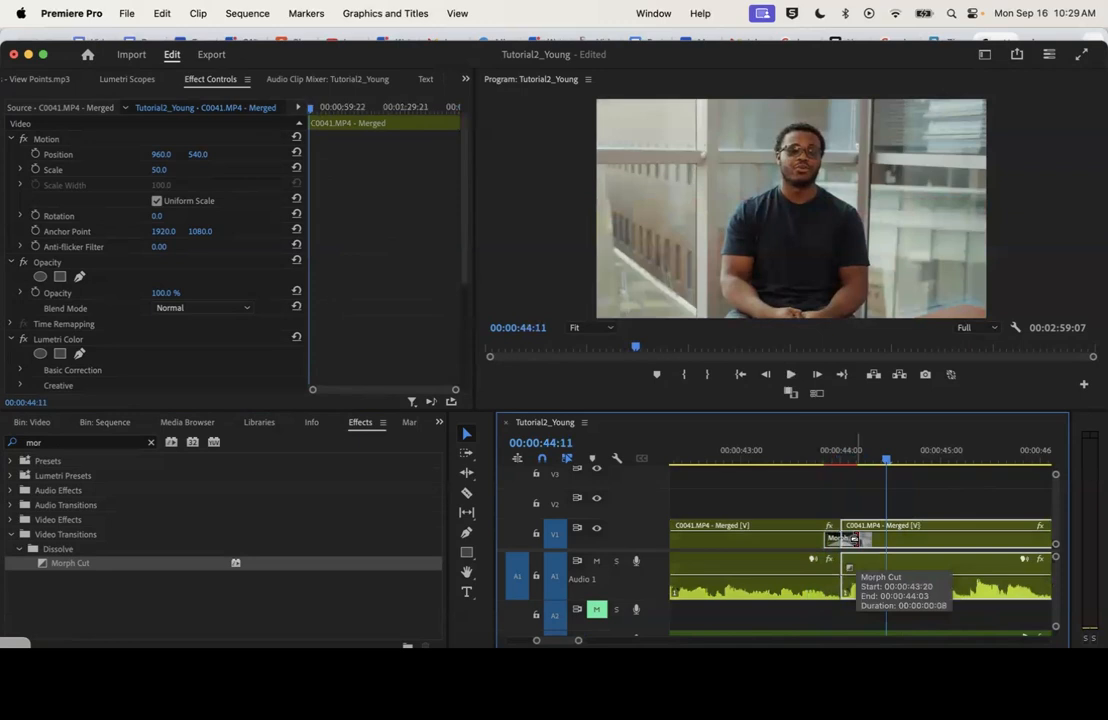
click(811, 457)
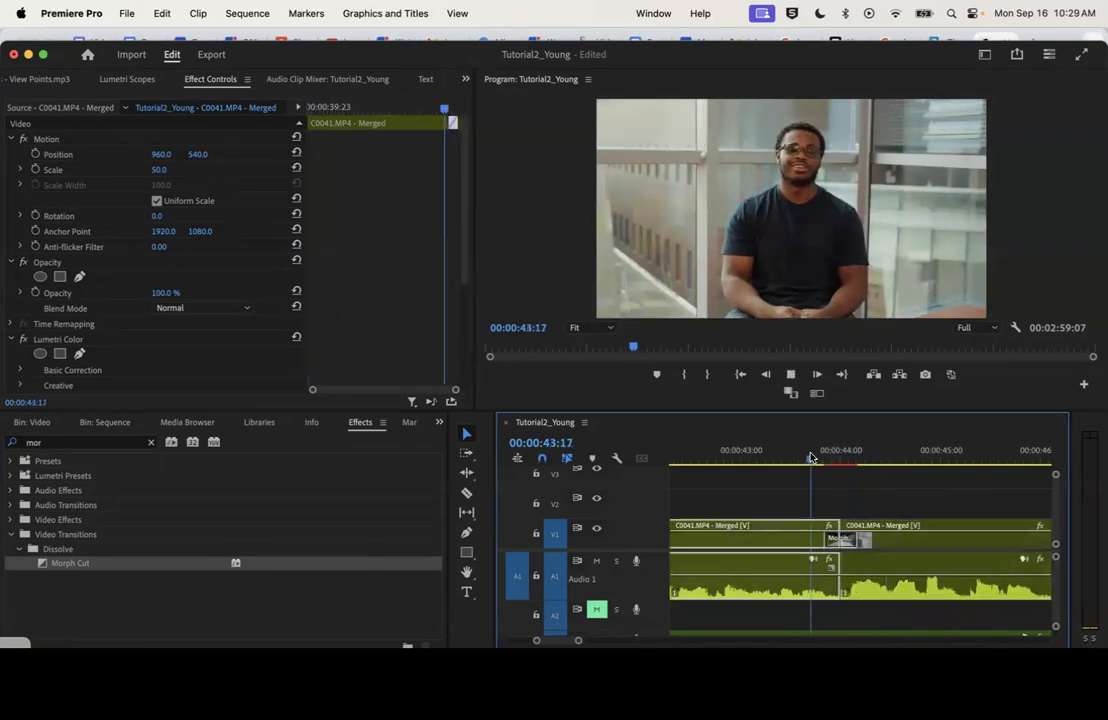
key(space)
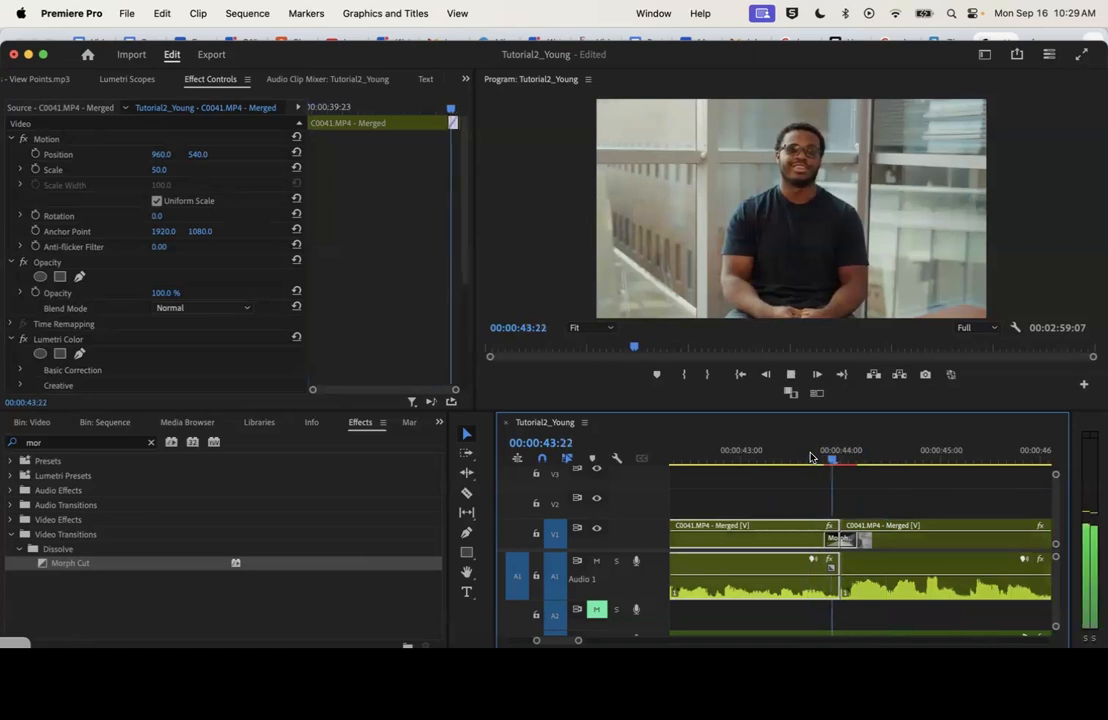
key(space)
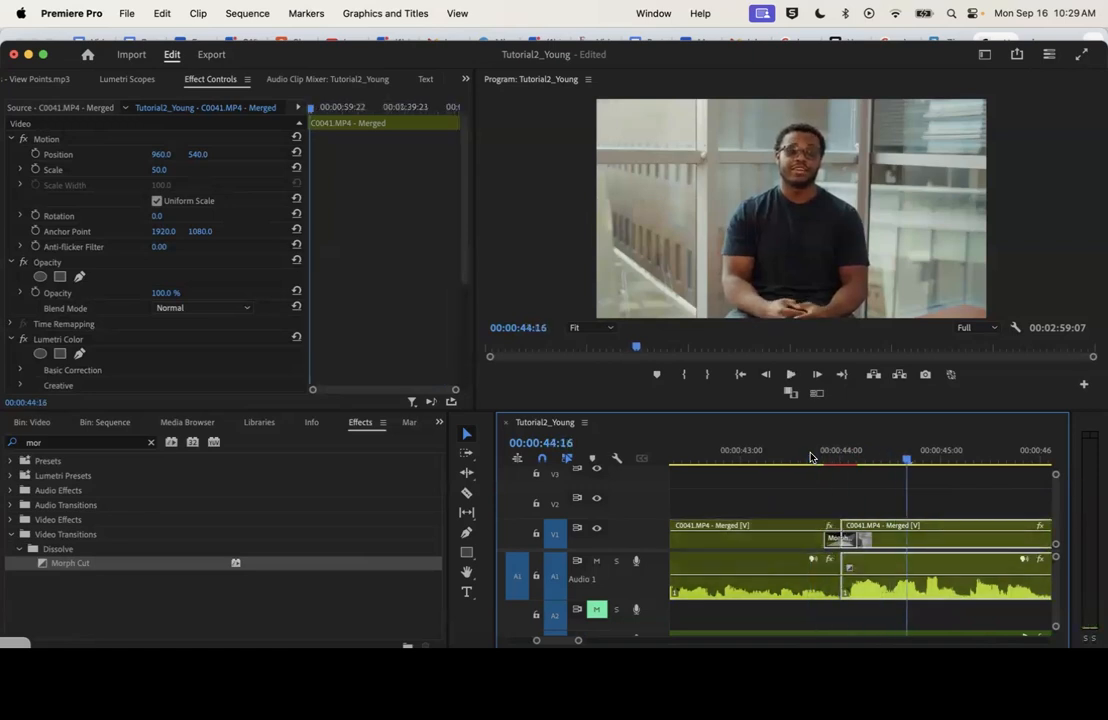
click(841, 457)
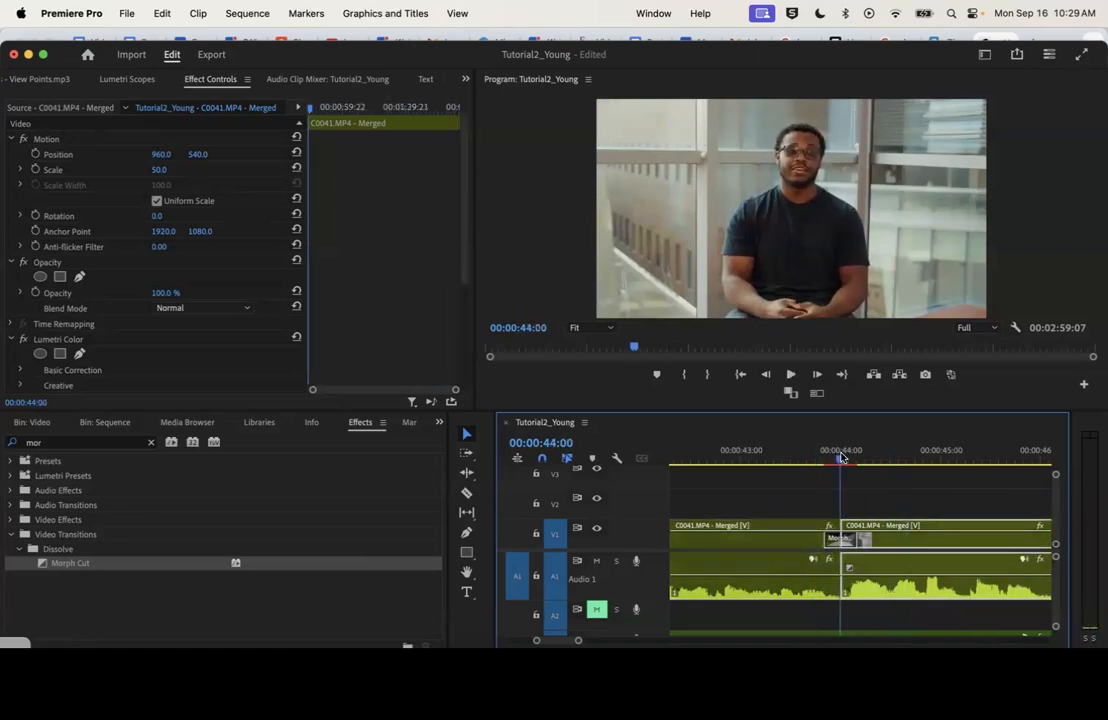
mouse_move(838, 458)
mouse_down()
mouse_move(898, 460)
mouse_move(825, 466)
mouse_up()
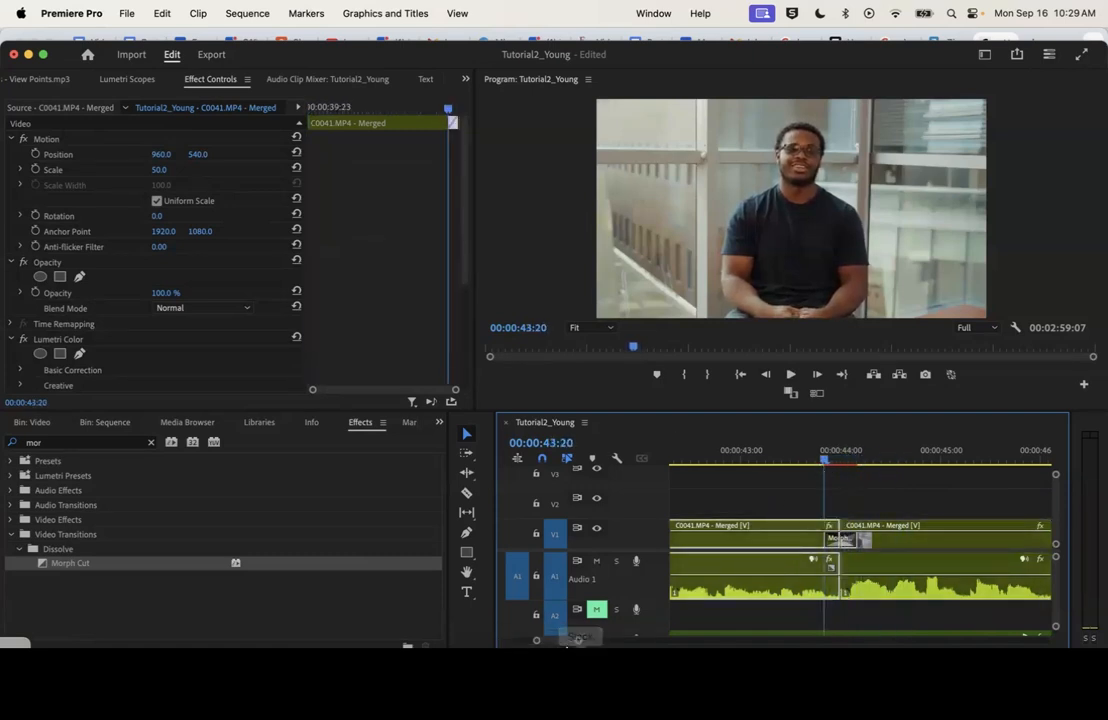
Play the opening of the sequence from about 00:00:03 to review the wide interview shot with its title
drag(577, 641, 821, 640)
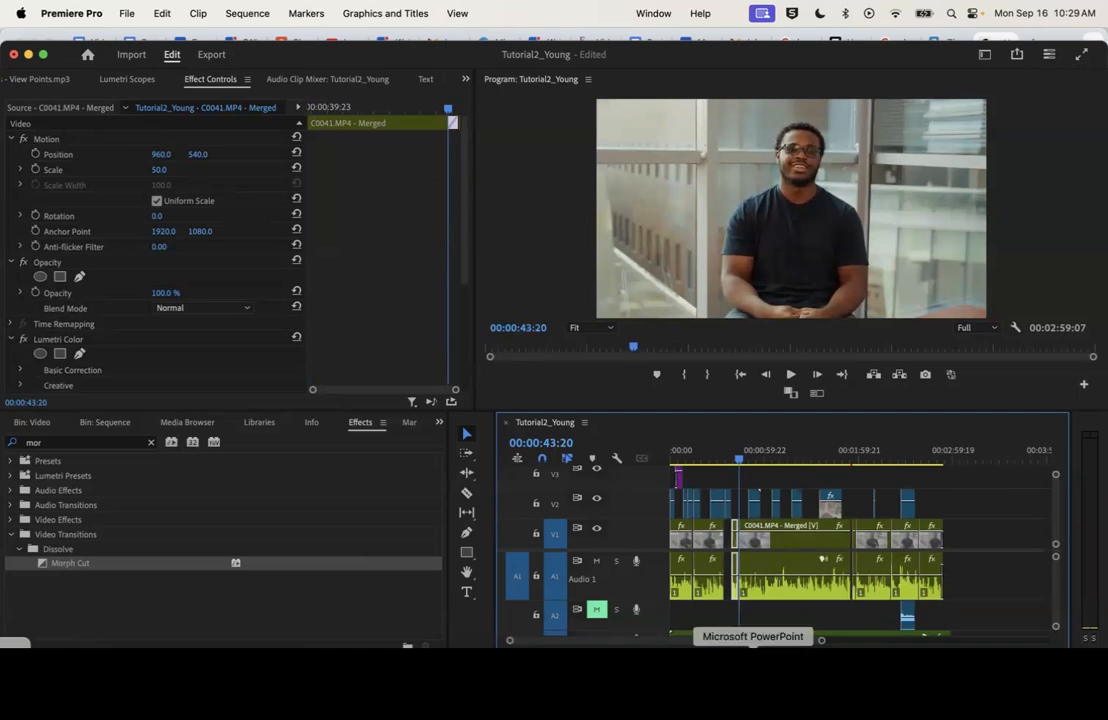
click(705, 458)
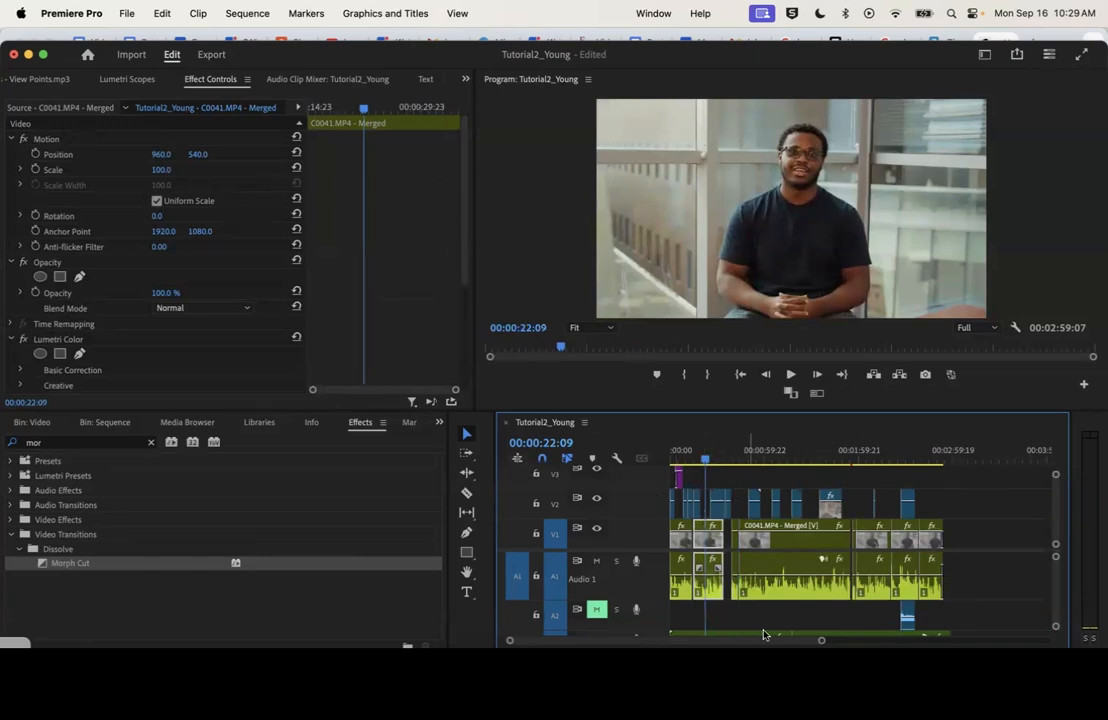
drag(823, 640, 688, 640)
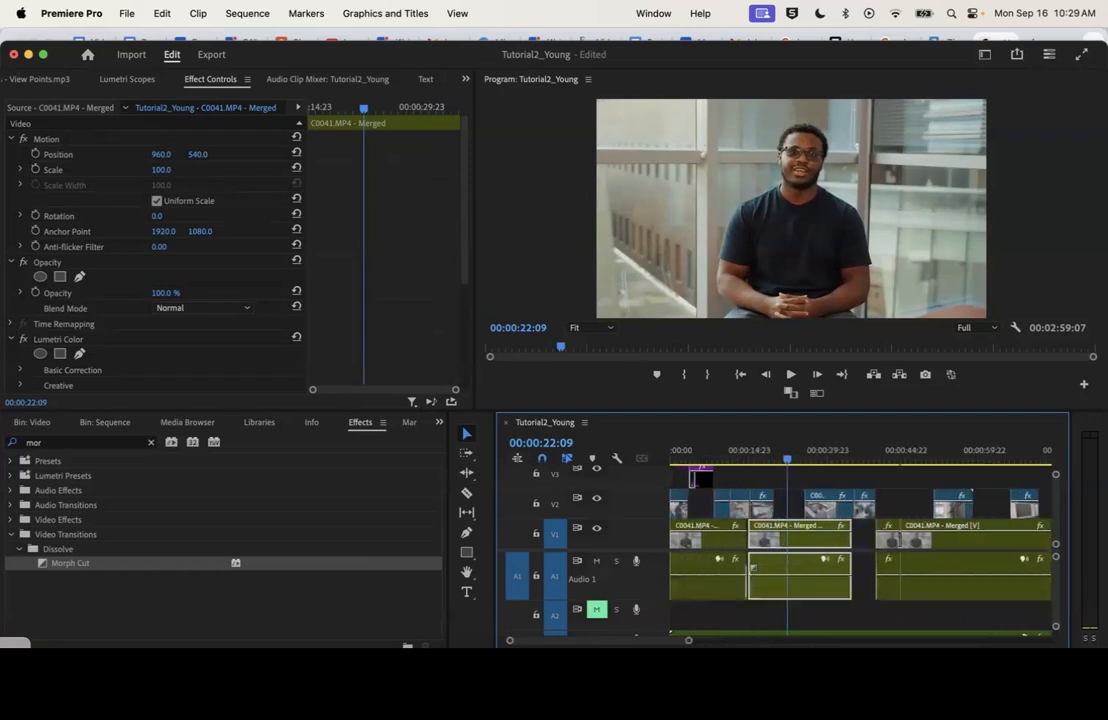
click(686, 450)
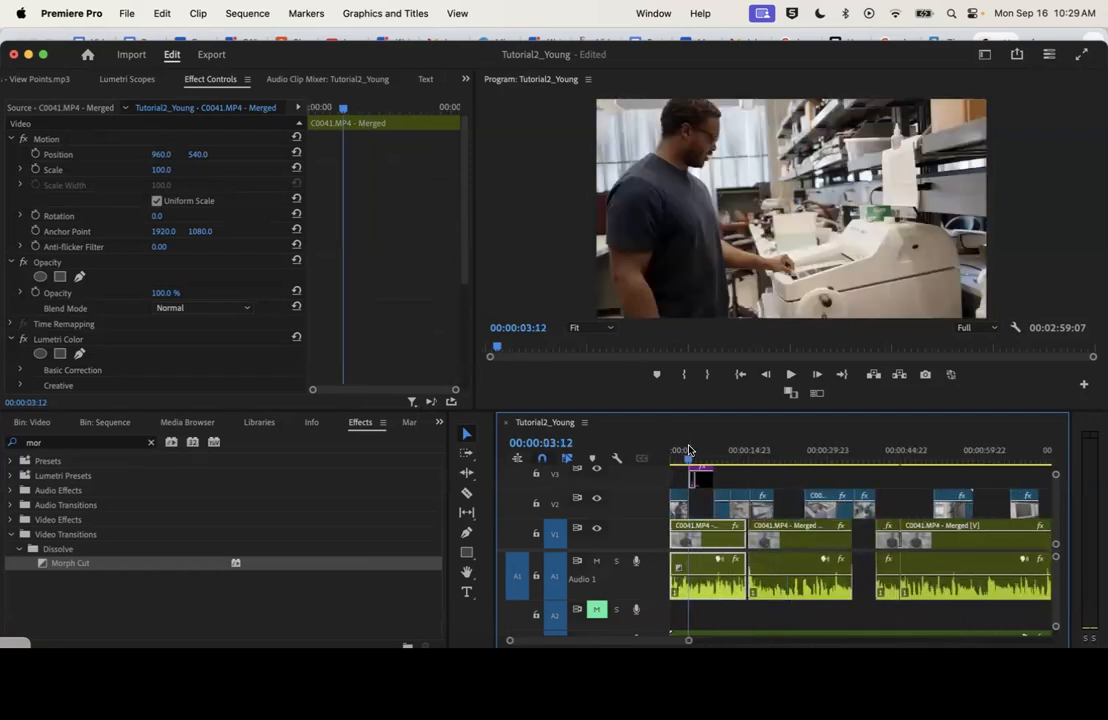
key(space)
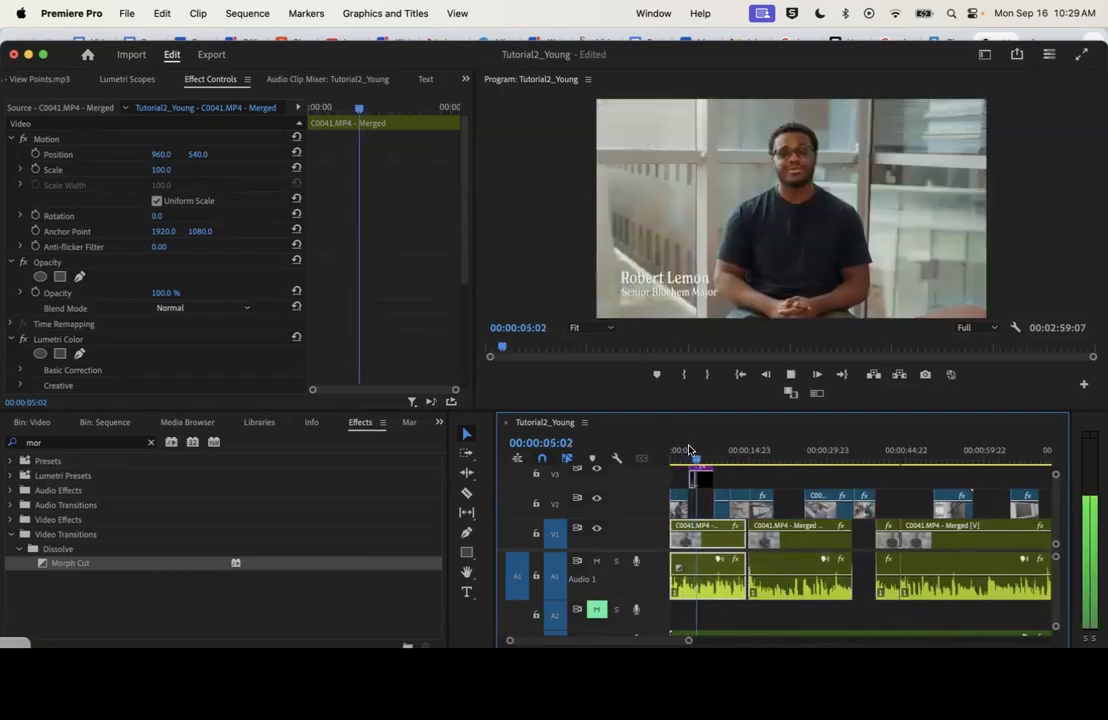
Punch in on the V1 interview clip near 00:00:22 with Scale 128 and Position 960.0, 580.0, and play it coming out of the B-roll
click(787, 463)
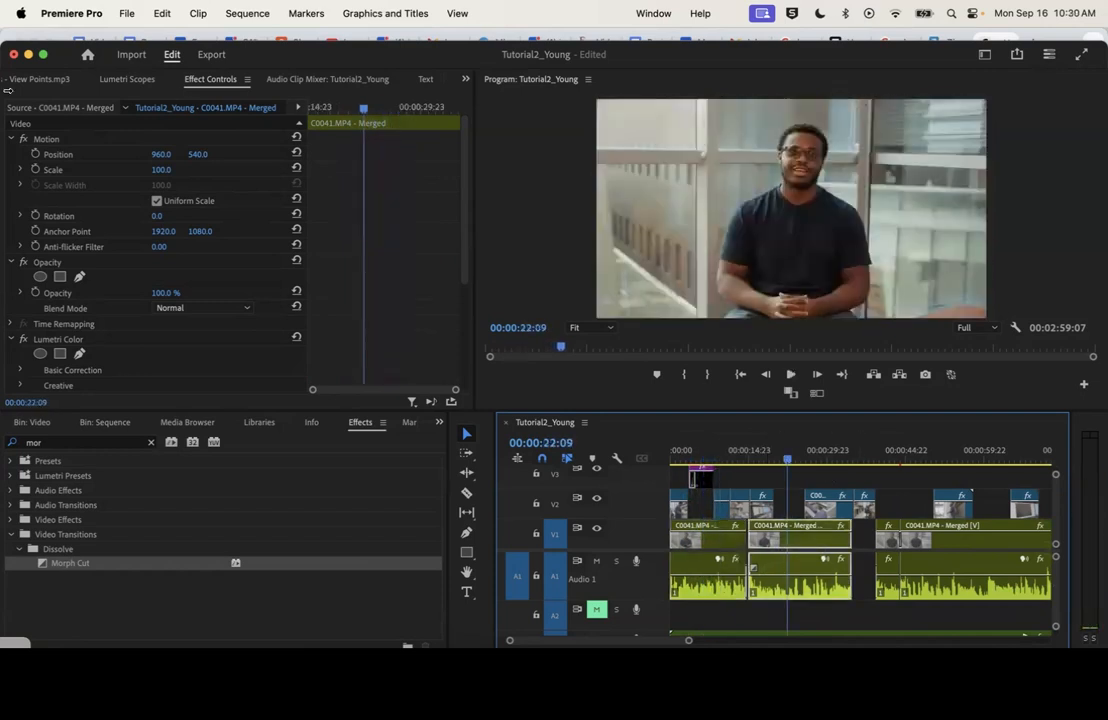
drag(154, 175, 240, 155)
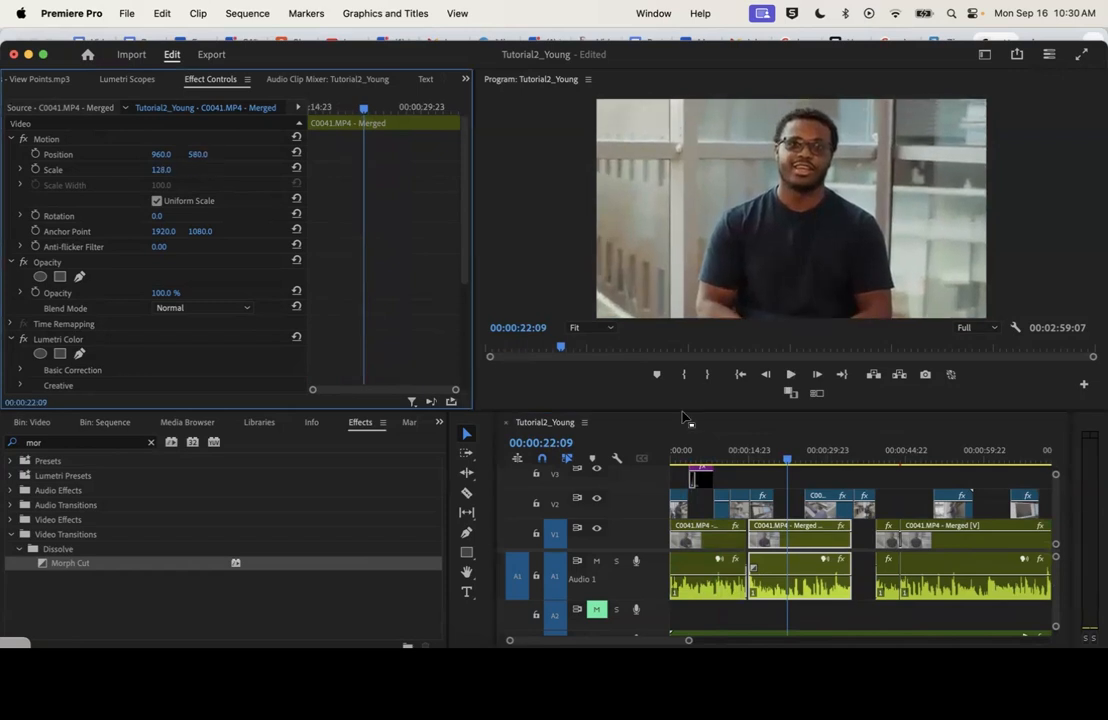
click(705, 457)
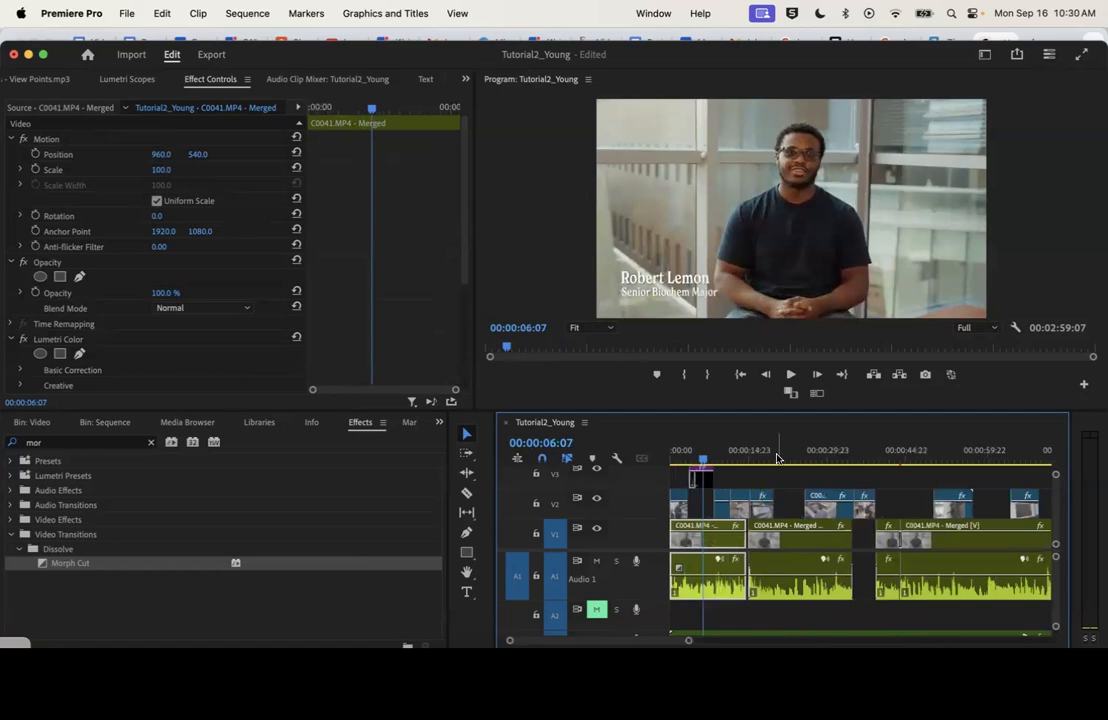
click(778, 457)
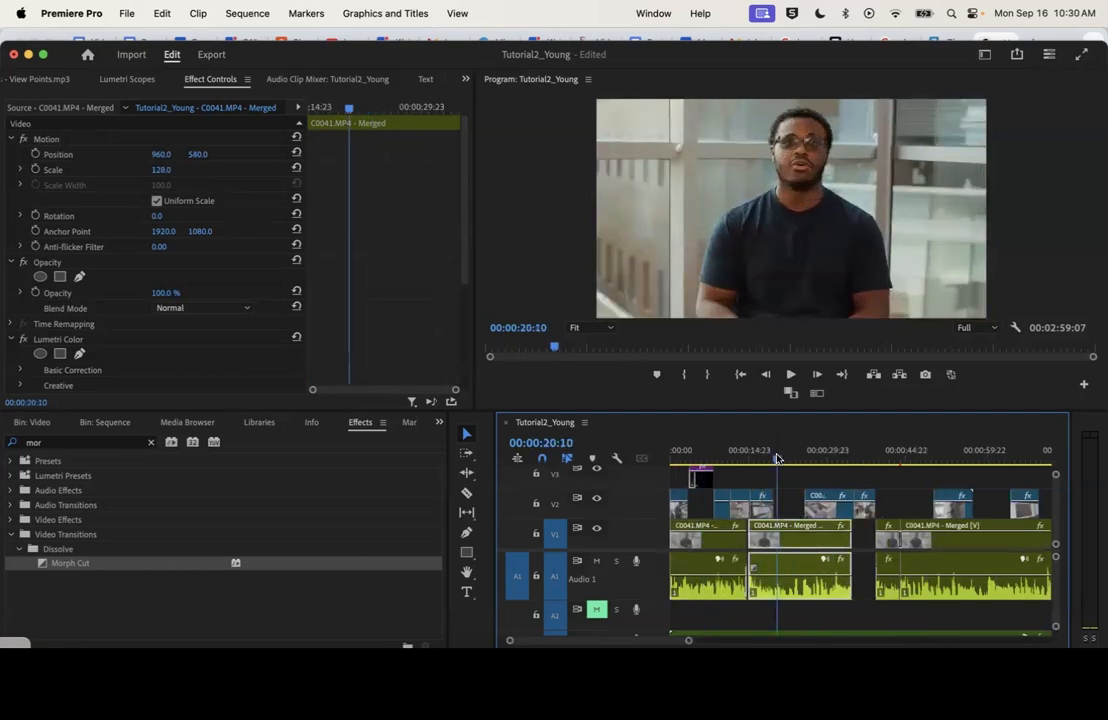
drag(778, 457, 767, 457)
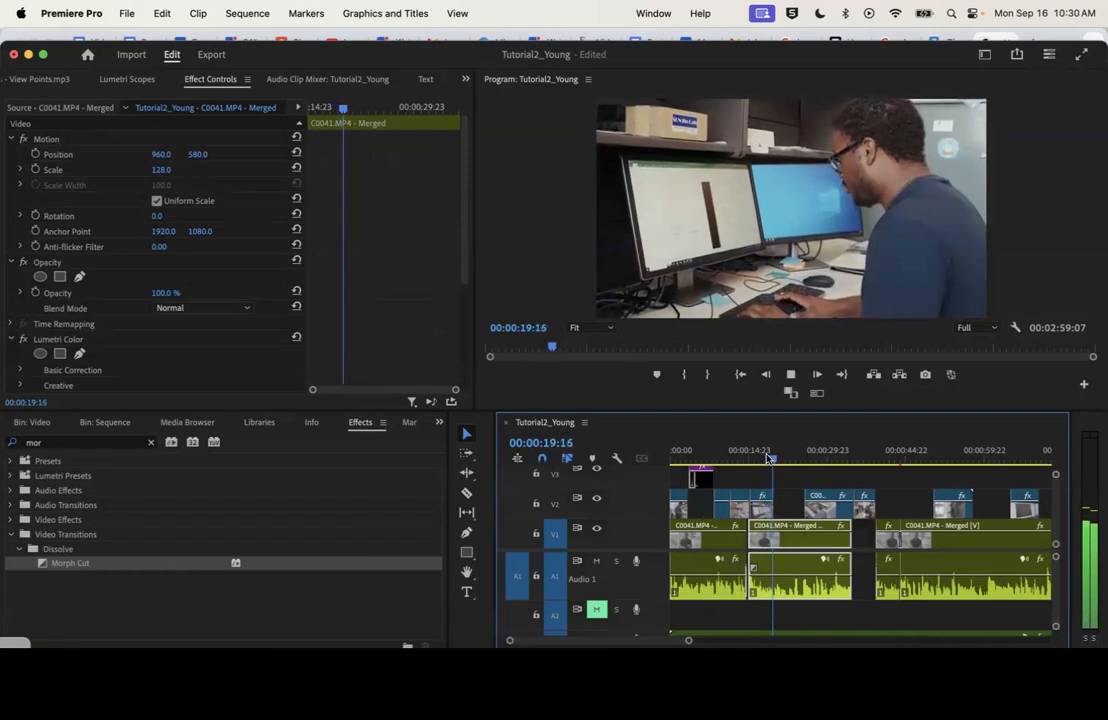
key(space)
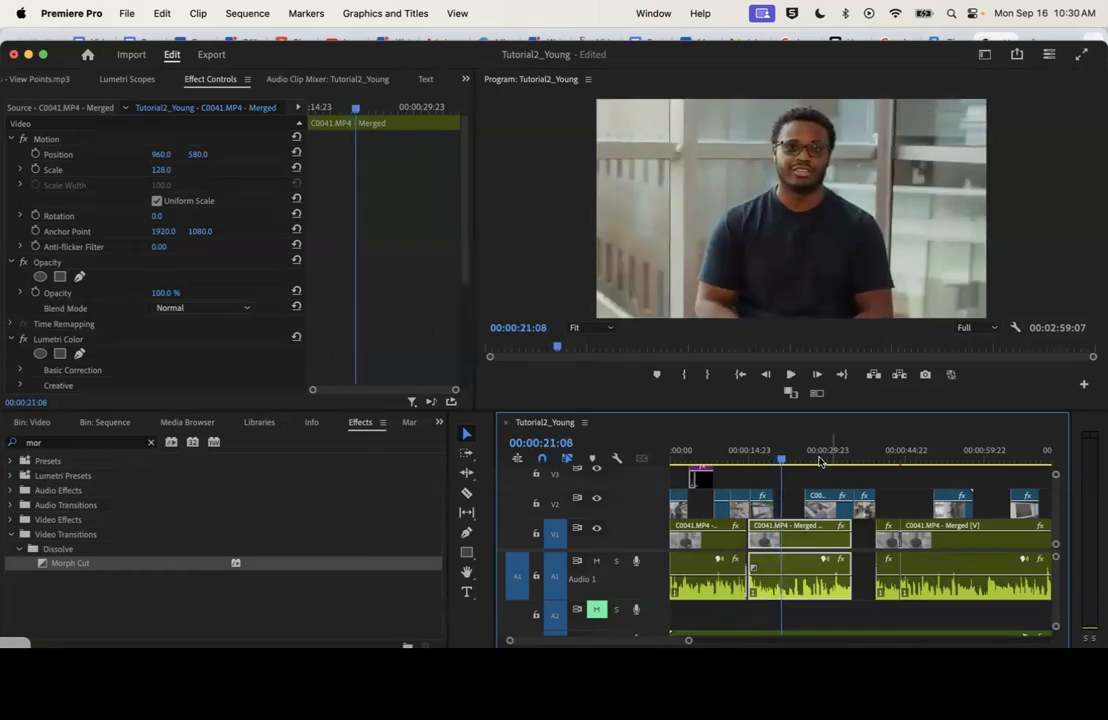
Compare the punched-in framing near 00:00:22 with the wide interview shots near 00:00:41 and 00:00:49
click(889, 454)
click(788, 457)
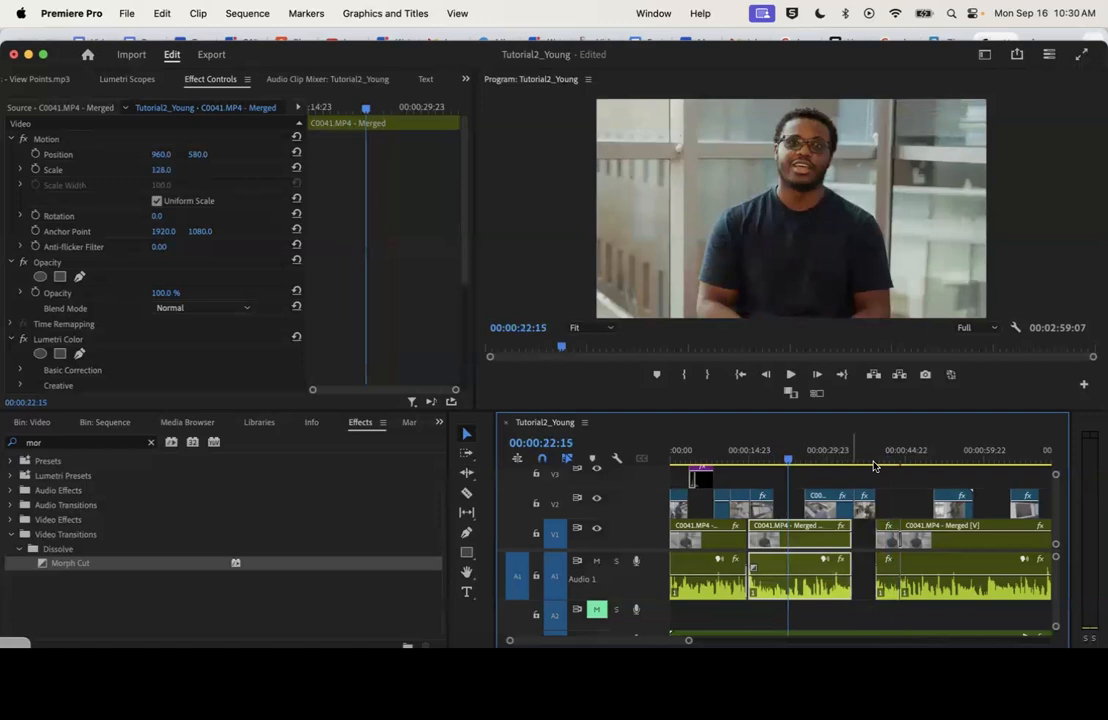
click(930, 457)
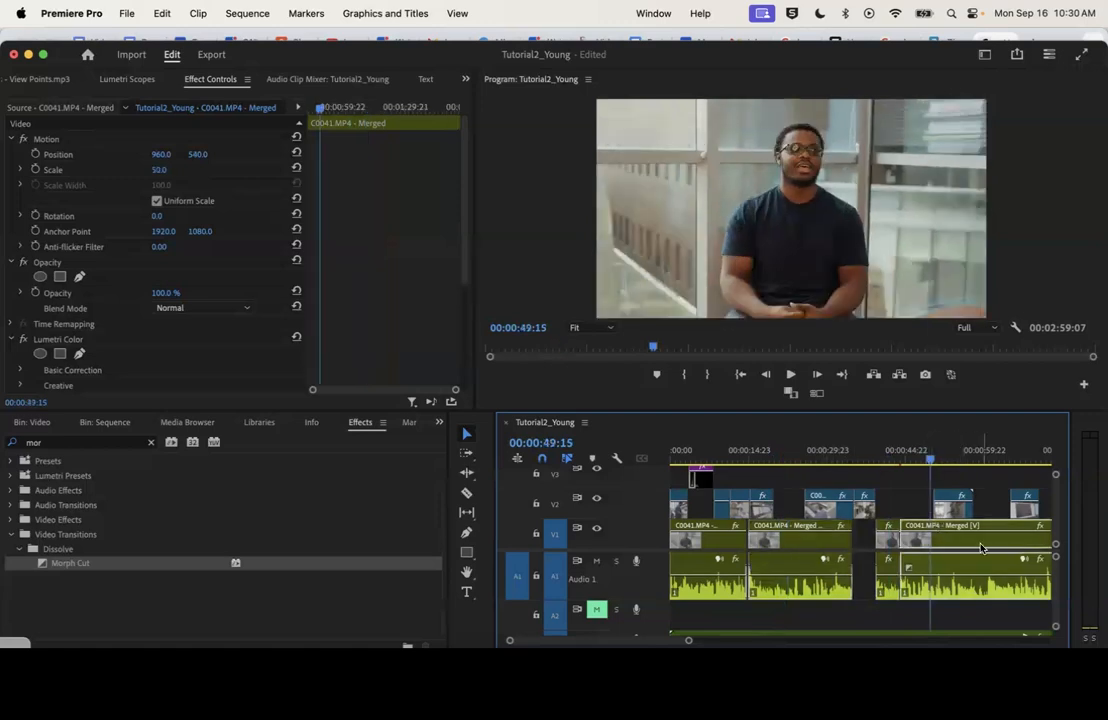
click(890, 455)
click(787, 457)
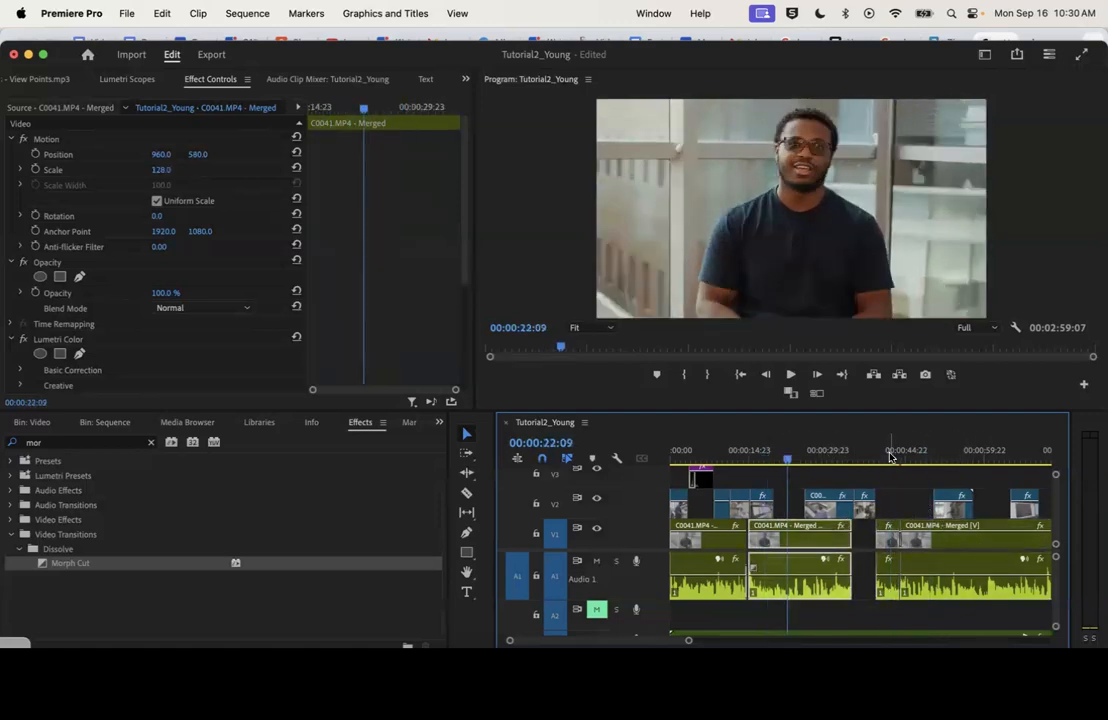
click(890, 455)
click(787, 457)
click(890, 457)
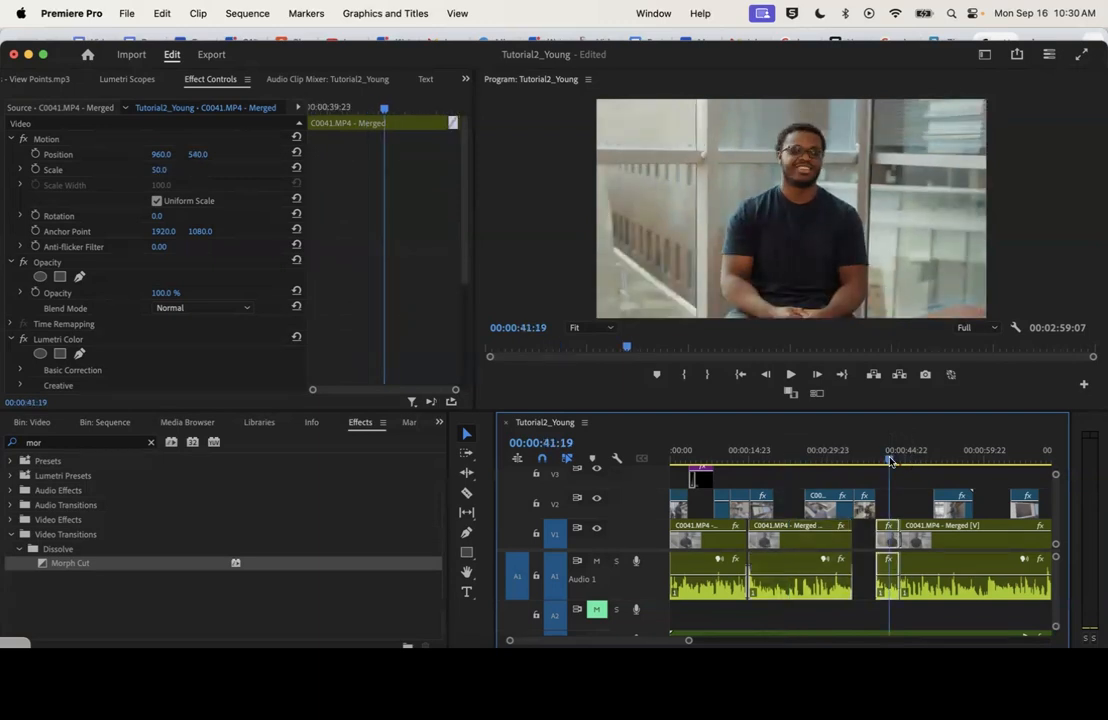
drag(688, 641, 841, 642)
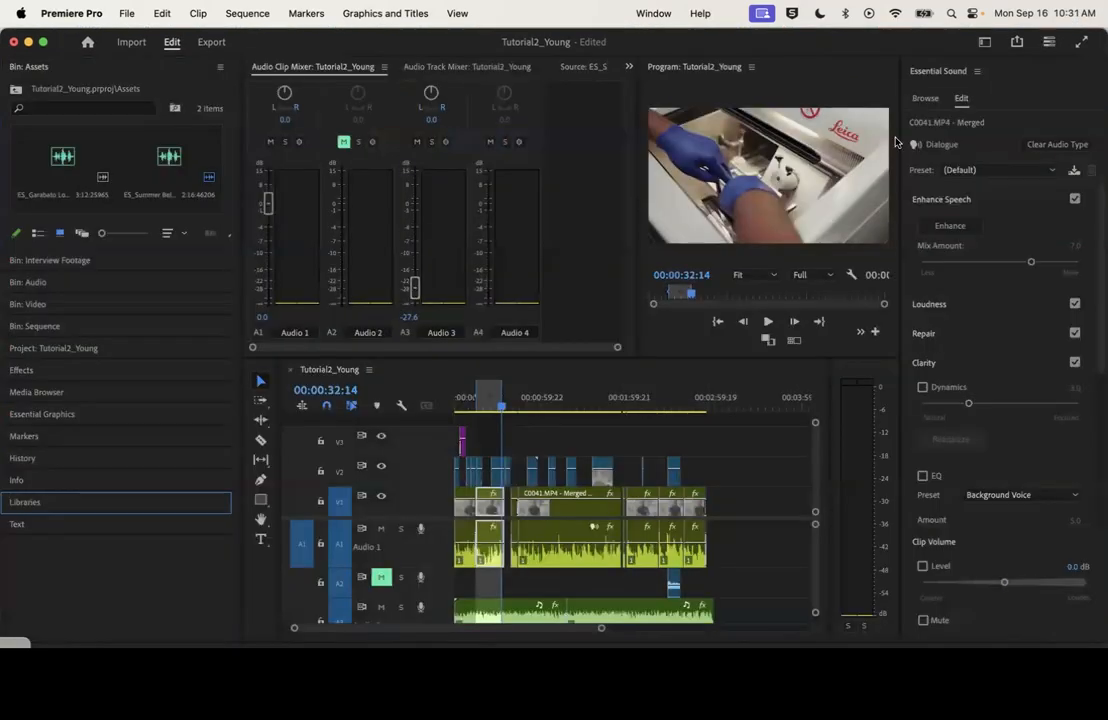
Switch to the Audio workspace
click(984, 42)
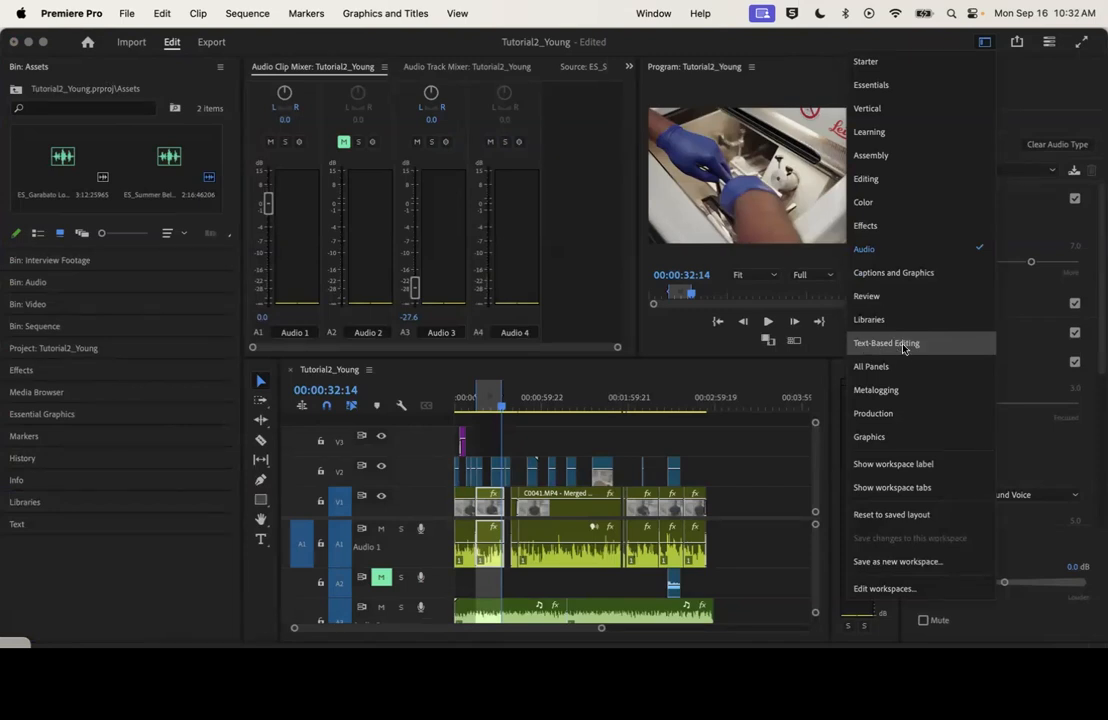
click(884, 251)
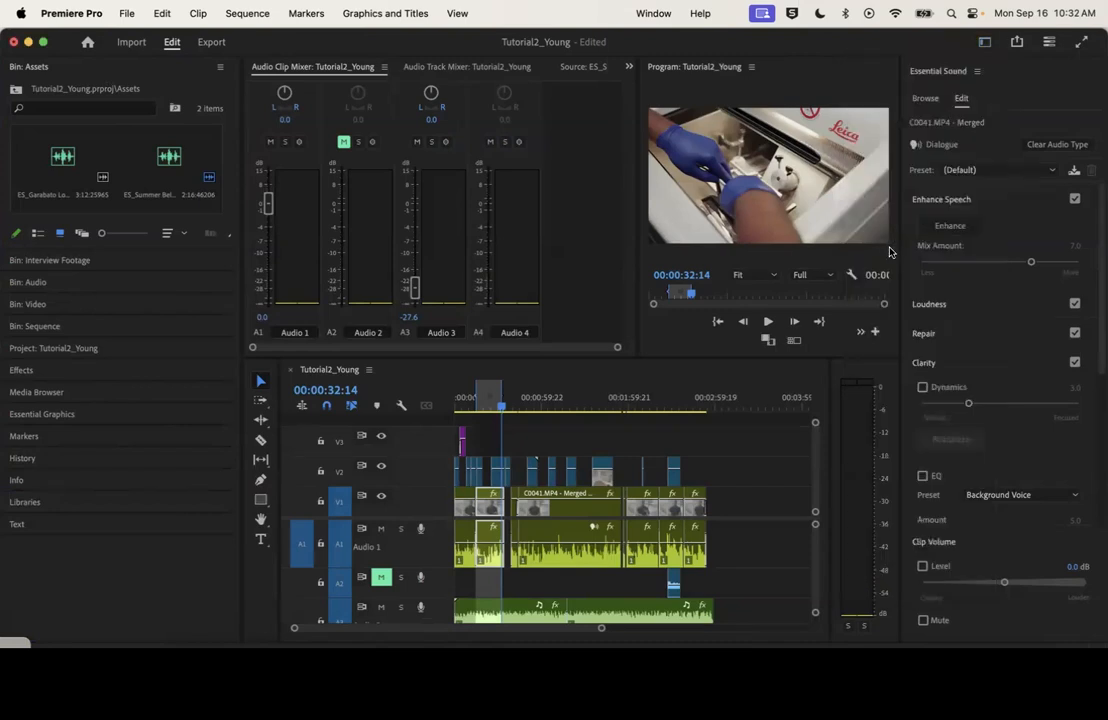
Apply Enhance Speech to all the interview dialogue clips on V1 and A1, with a Mix Amount of 2.1
drag(455, 485, 818, 552)
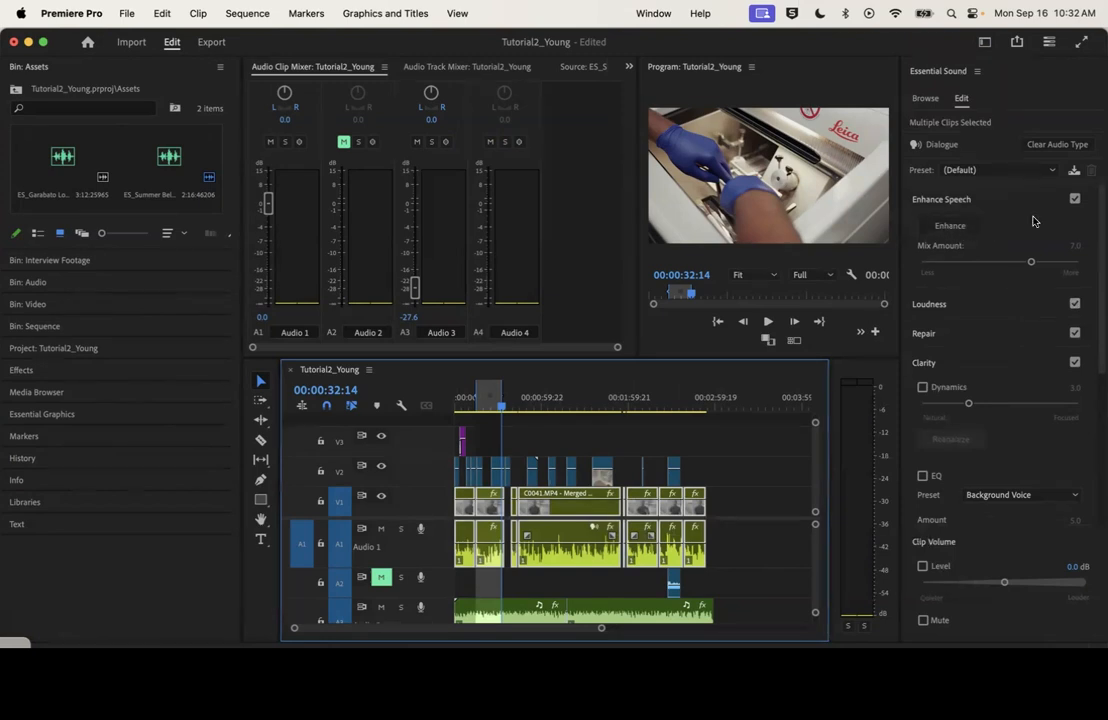
click(950, 226)
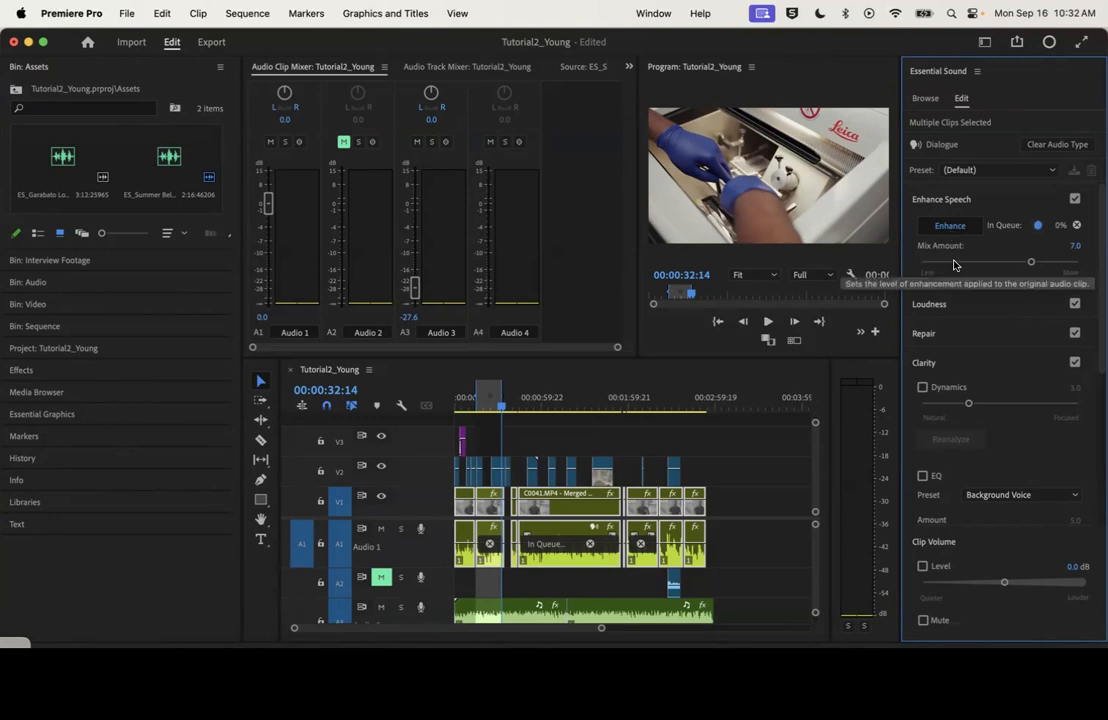
mouse_move(954, 265)
mouse_down()
mouse_move(932, 264)
mouse_move(962, 263)
mouse_move(953, 262)
mouse_up()
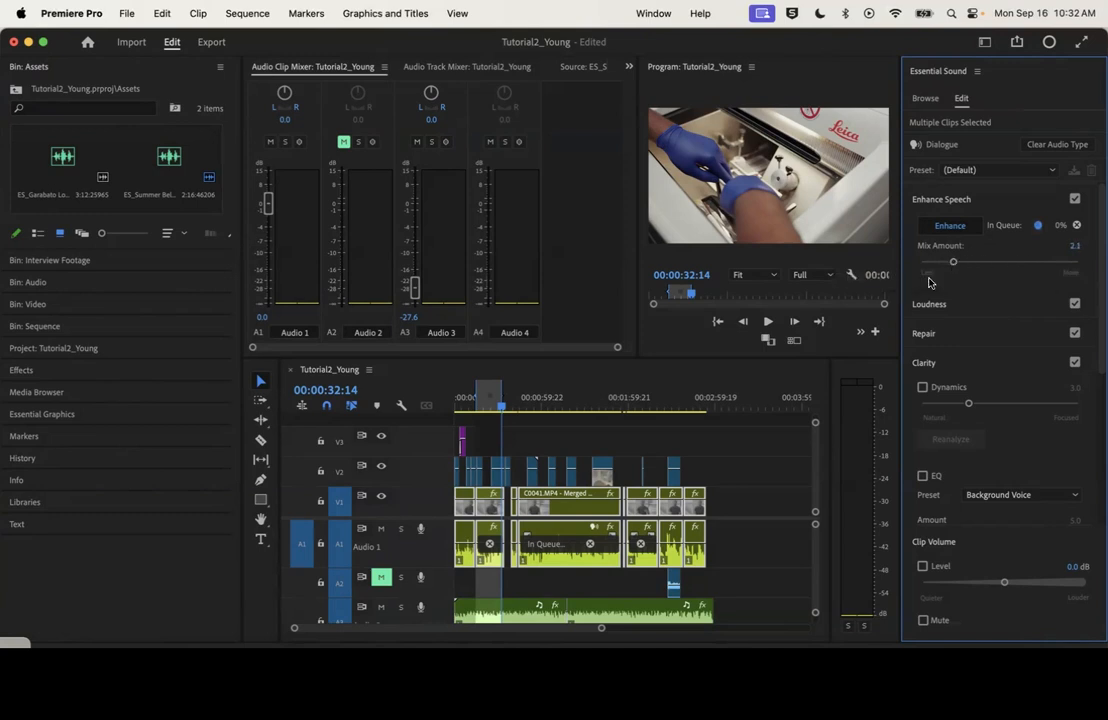
Play the sequence from about 00:00:42 to listen to the interview dialogue over the music
click(518, 400)
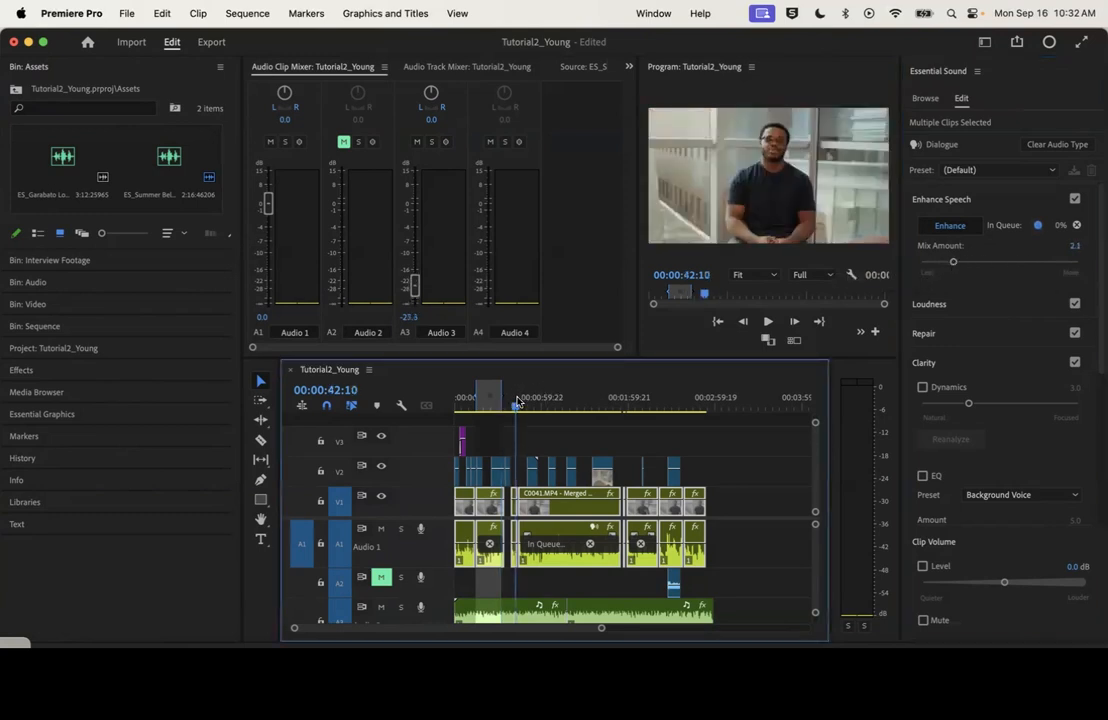
key(space)
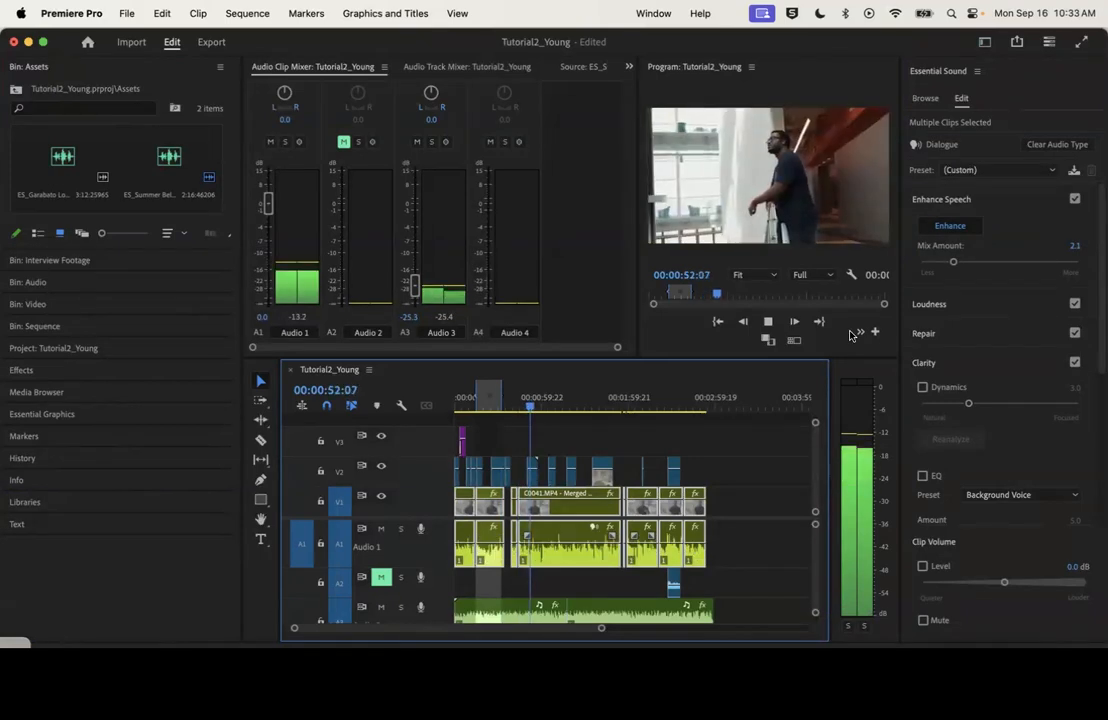
key(space)
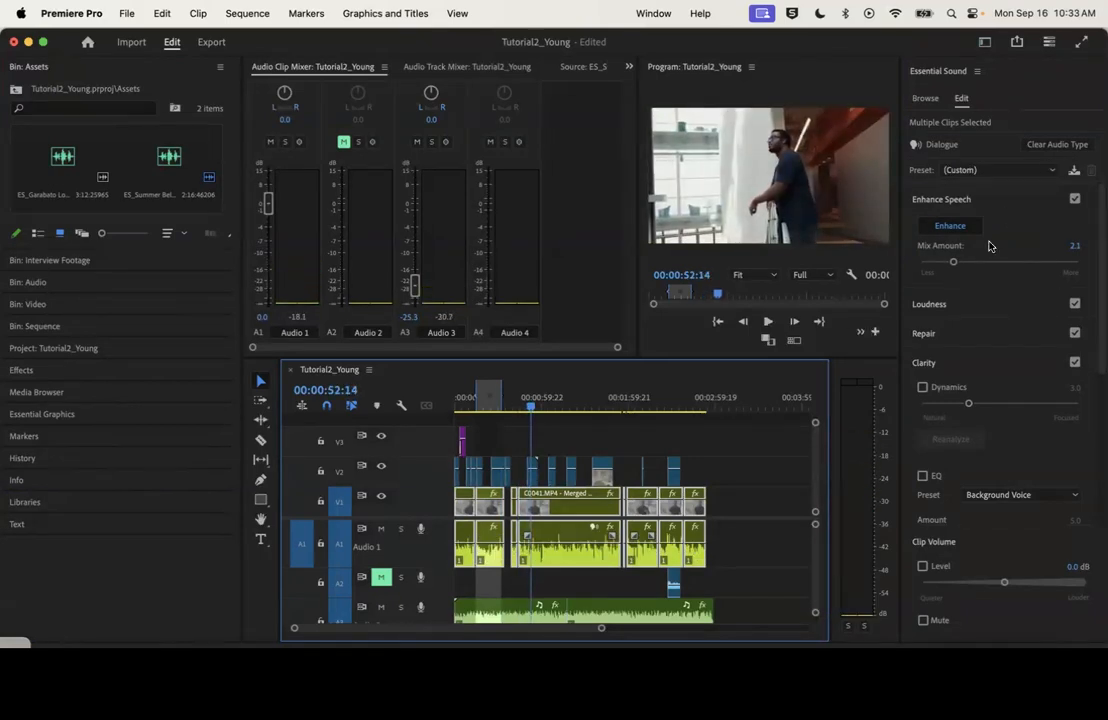
scroll(964, 329, down, 5)
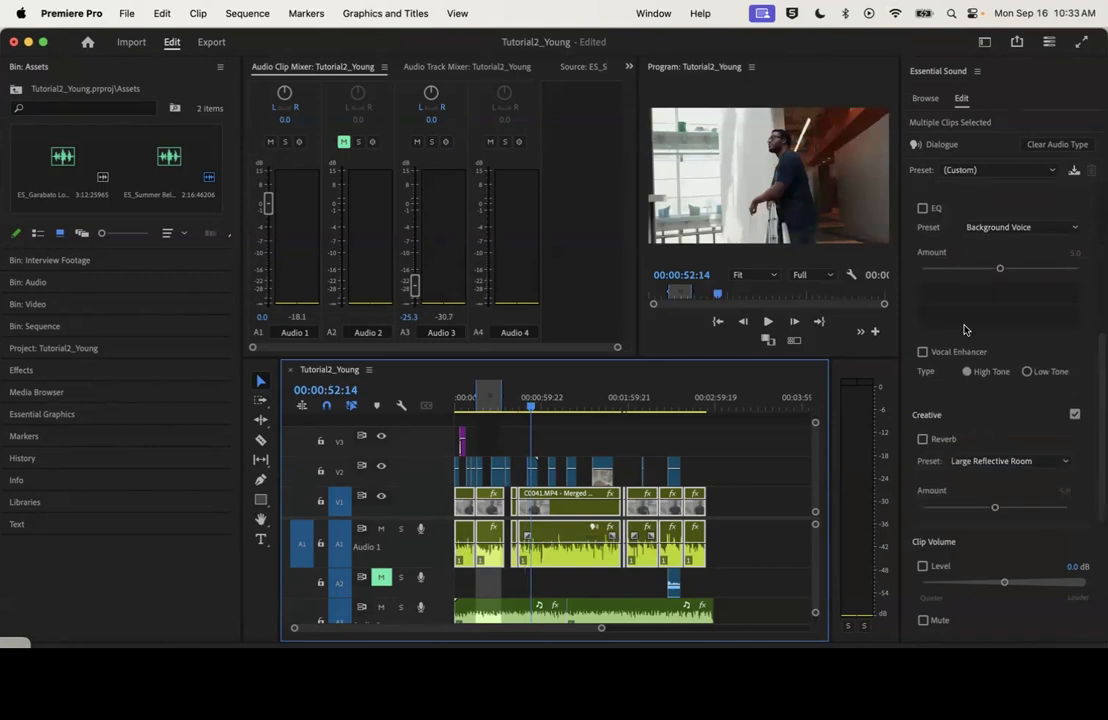
scroll(975, 340, up, 1)
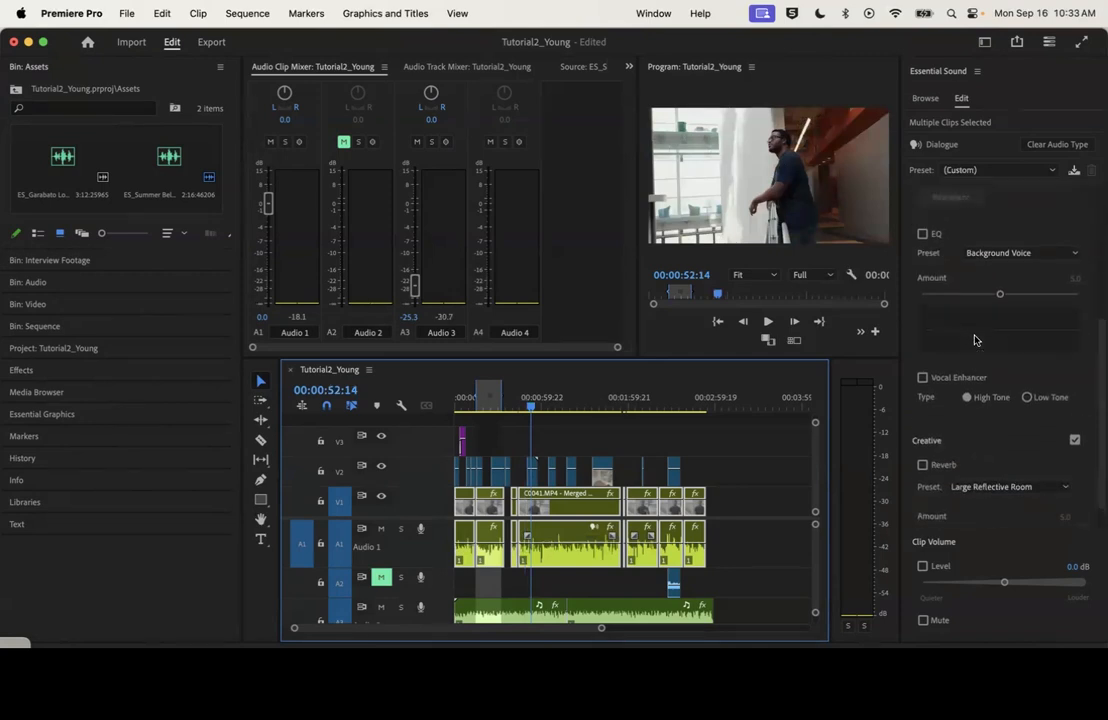
scroll(993, 393, up, 8)
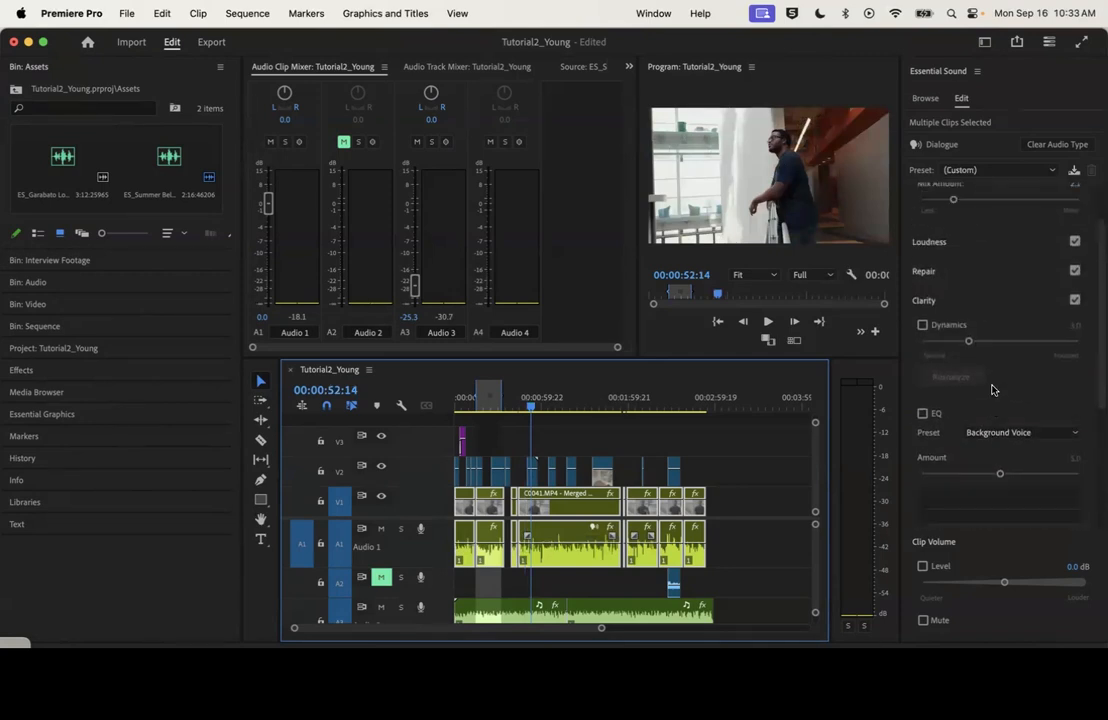
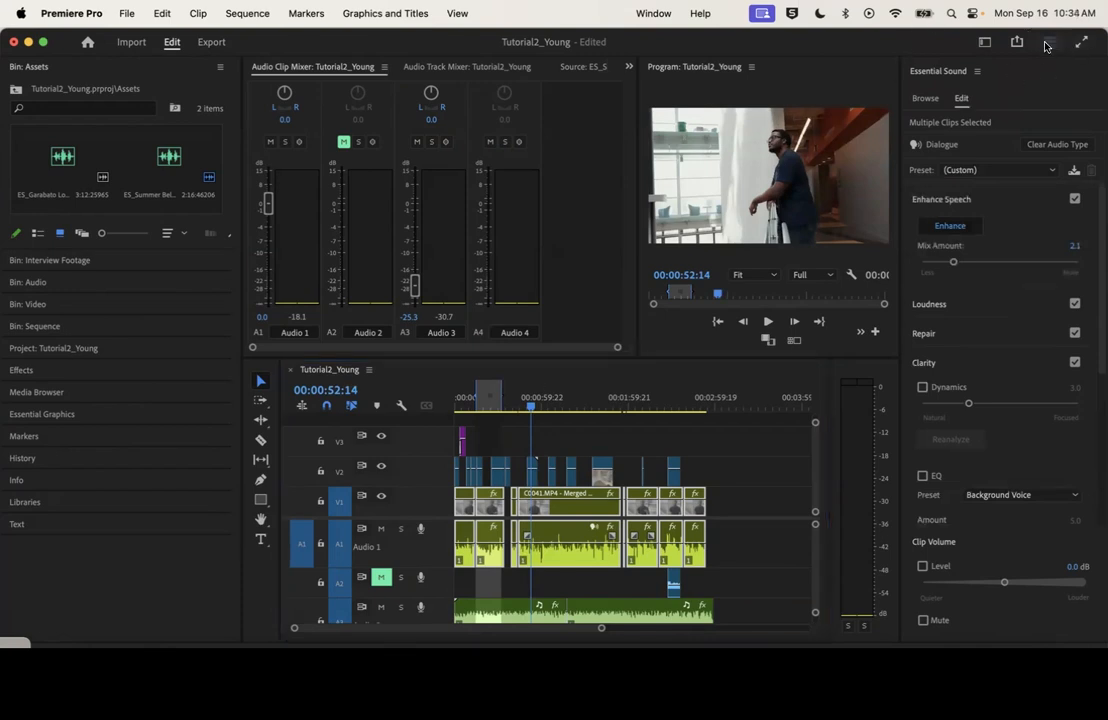
Switch to the Essentials workspace
click(977, 42)
click(980, 42)
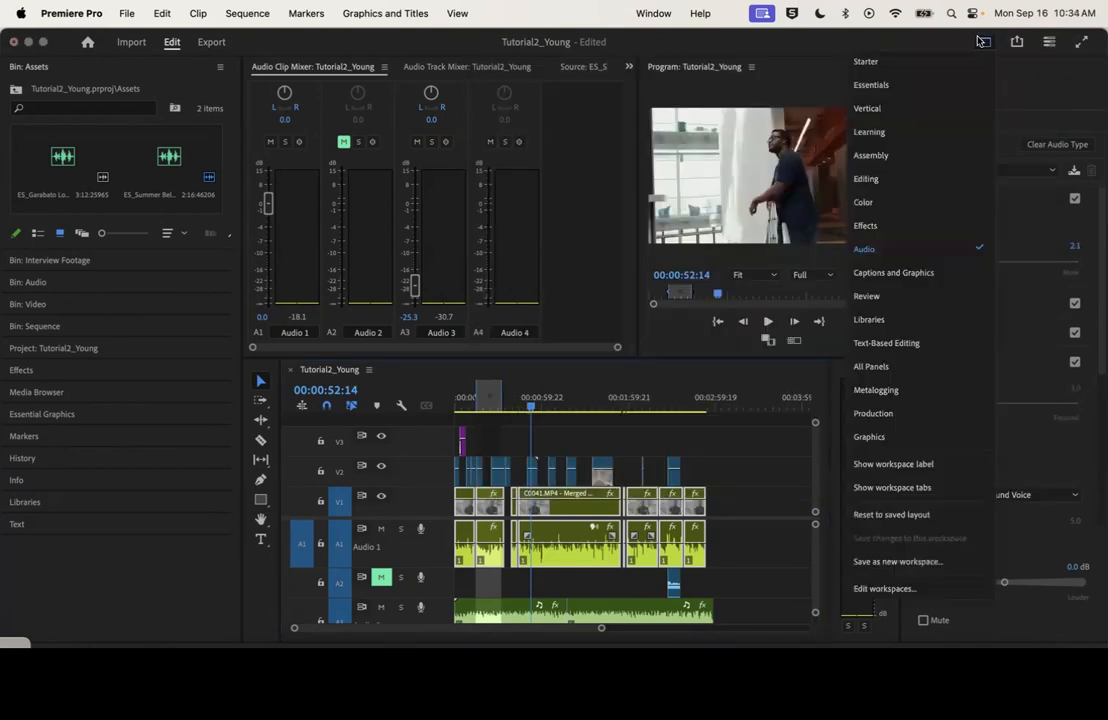
click(905, 87)
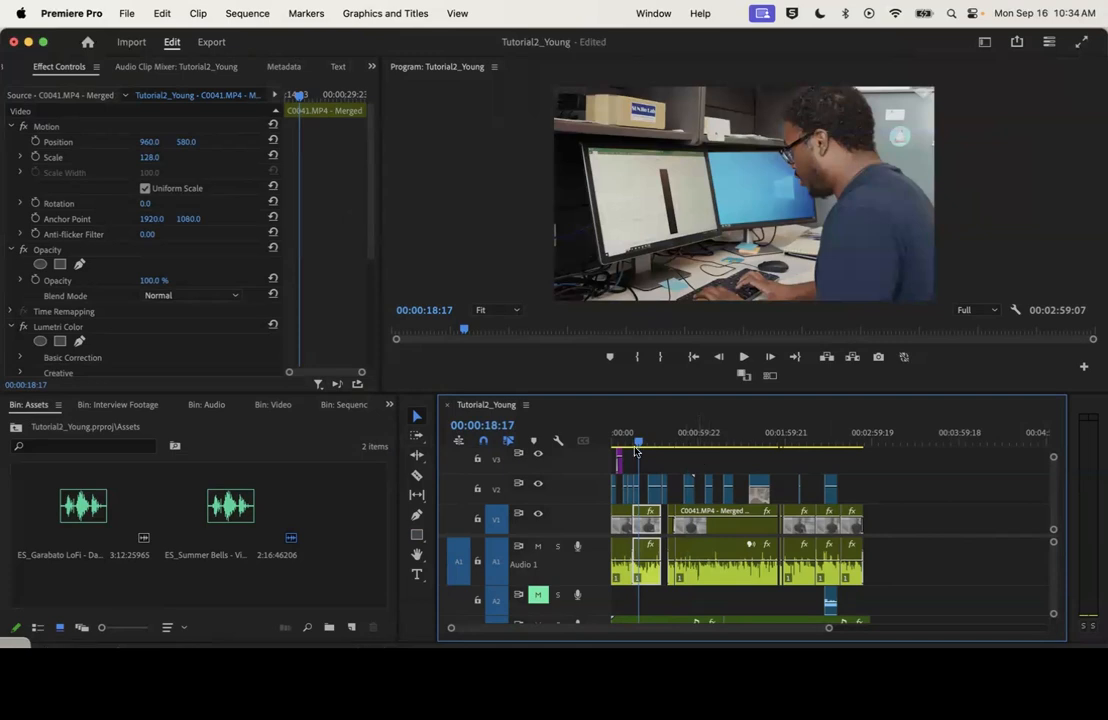
Scrub through the sequence to review the edit, ending on the title shot at 00:00:05:13
drag(629, 446, 617, 440)
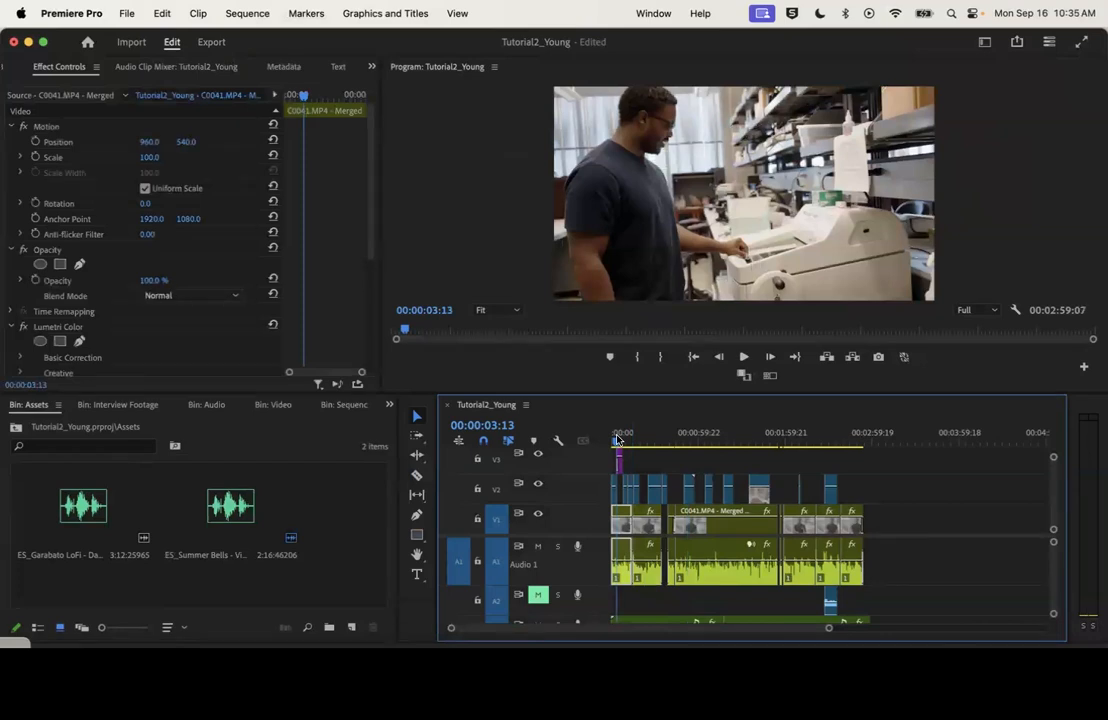
drag(617, 440, 653, 442)
click(779, 446)
drag(779, 446, 673, 456)
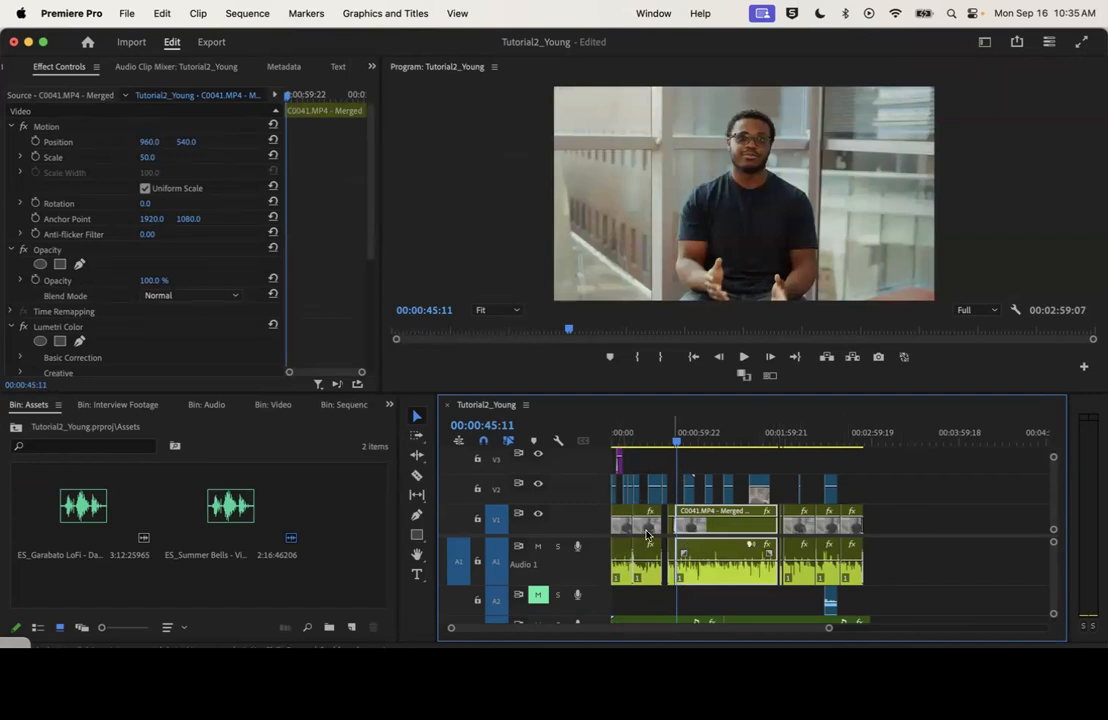
drag(618, 440, 621, 440)
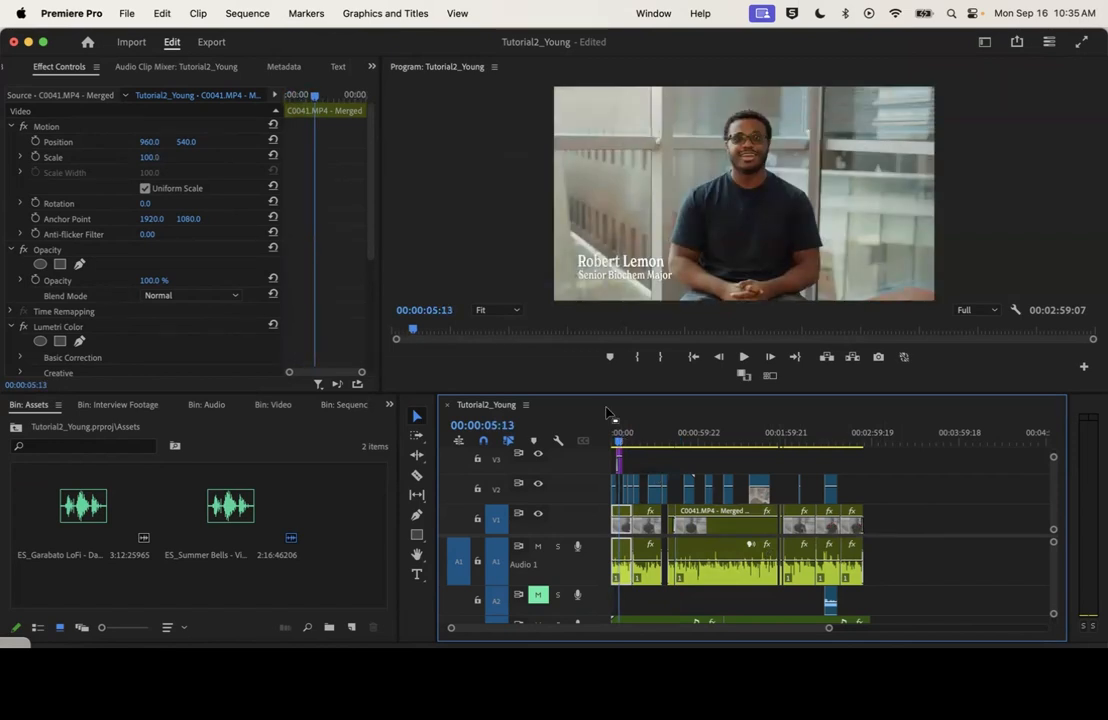
Open the export settings and browse the output location to the interviewee's folder inside Film 275 on the Extreme SSD
click(211, 43)
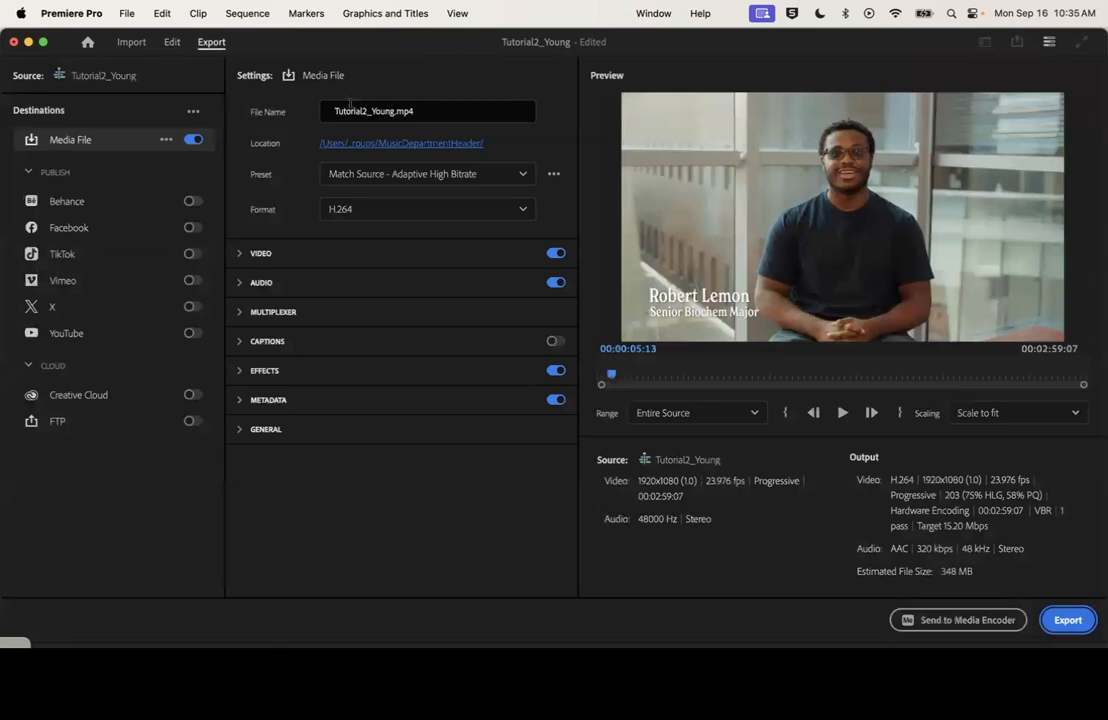
click(425, 146)
click(519, 297)
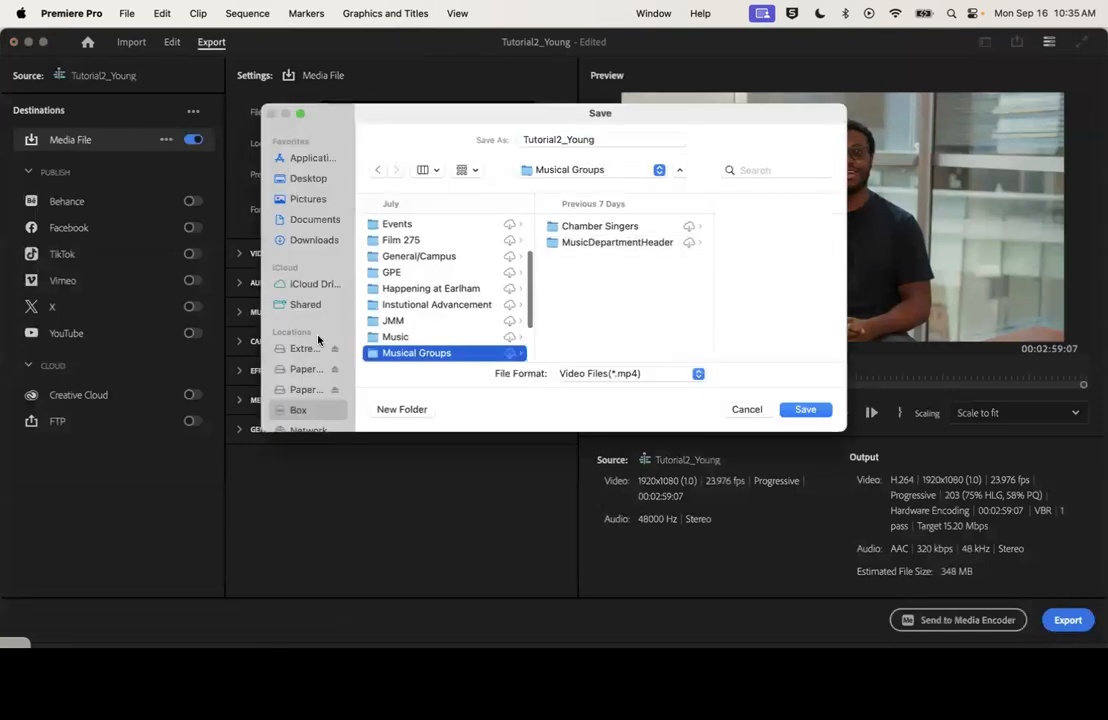
click(292, 350)
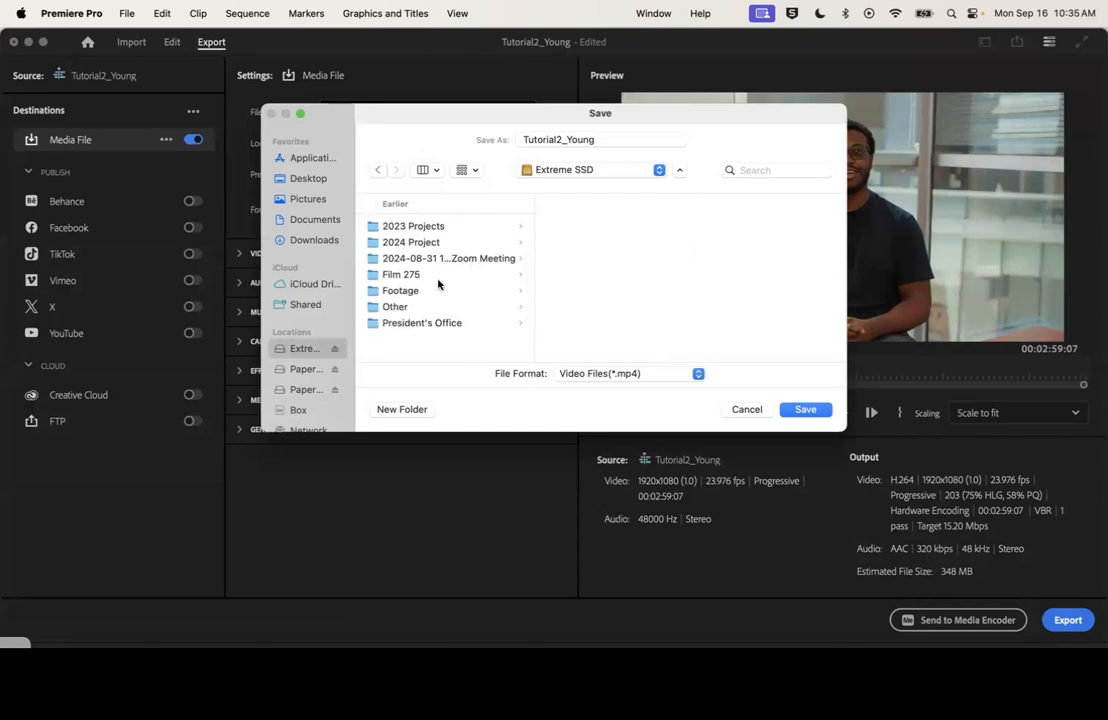
click(519, 275)
click(588, 276)
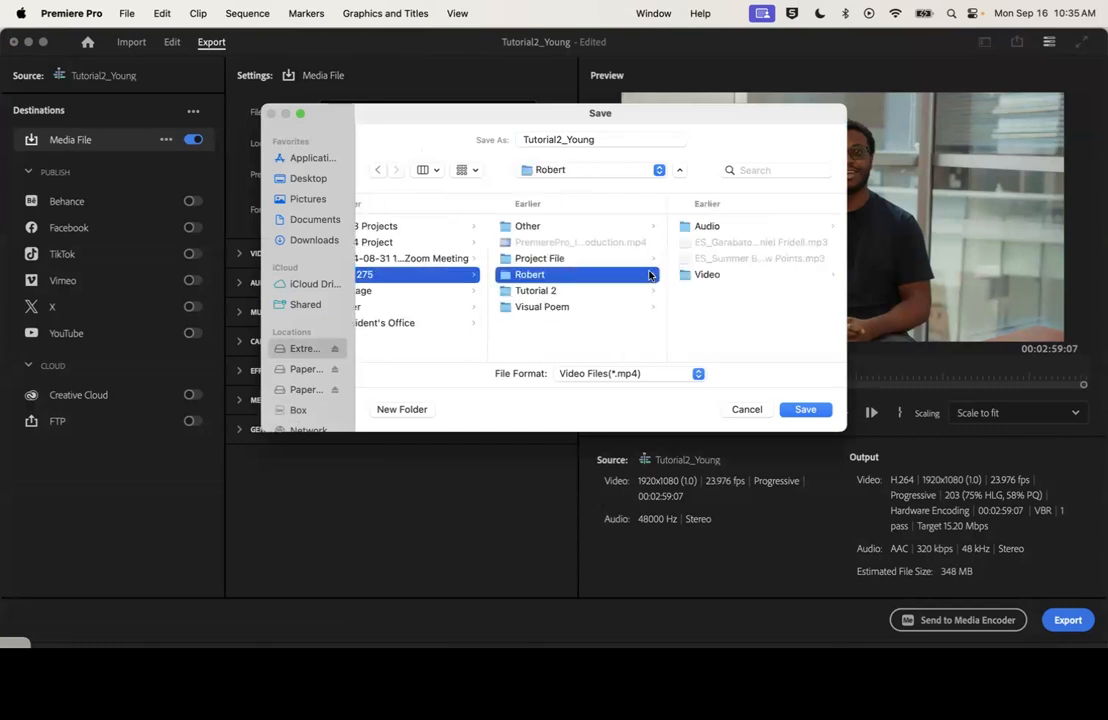
Create a new folder named Exports inside the interviewee's folder and set it as the export location
click(388, 409)
key(BackSpace)
text(Exports)
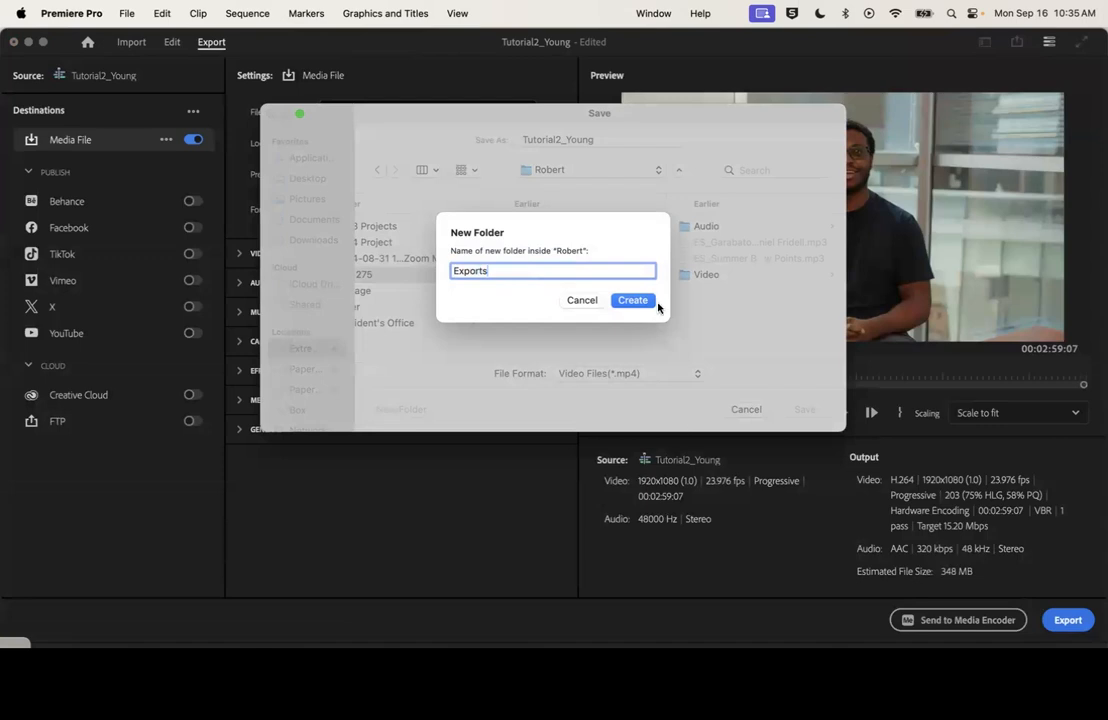
click(648, 301)
click(804, 410)
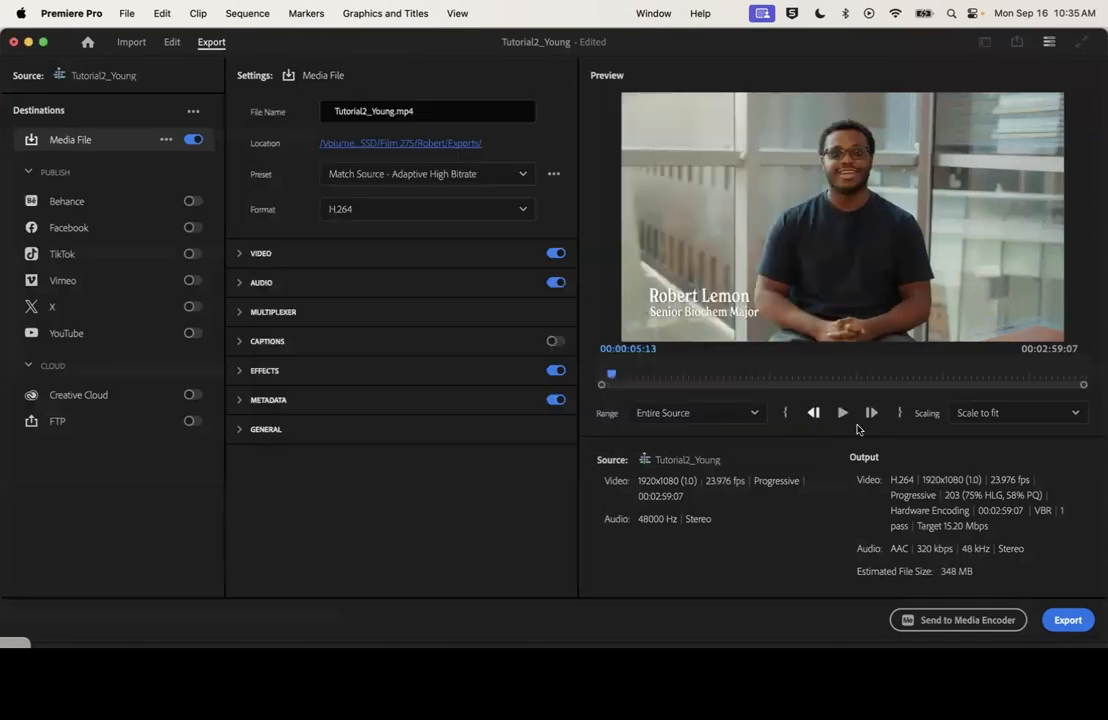
Check the end of the sequence in the export preview and at 00:02:56:07 in the timeline, and return to the export settings
click(1049, 376)
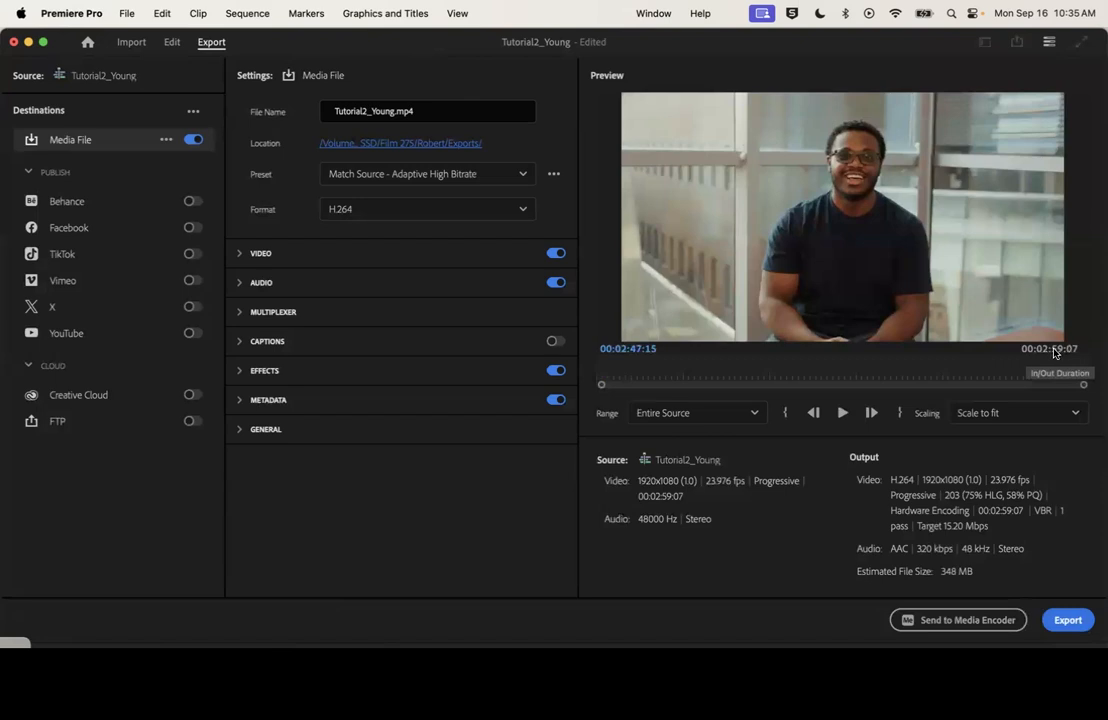
drag(1048, 370, 1061, 371)
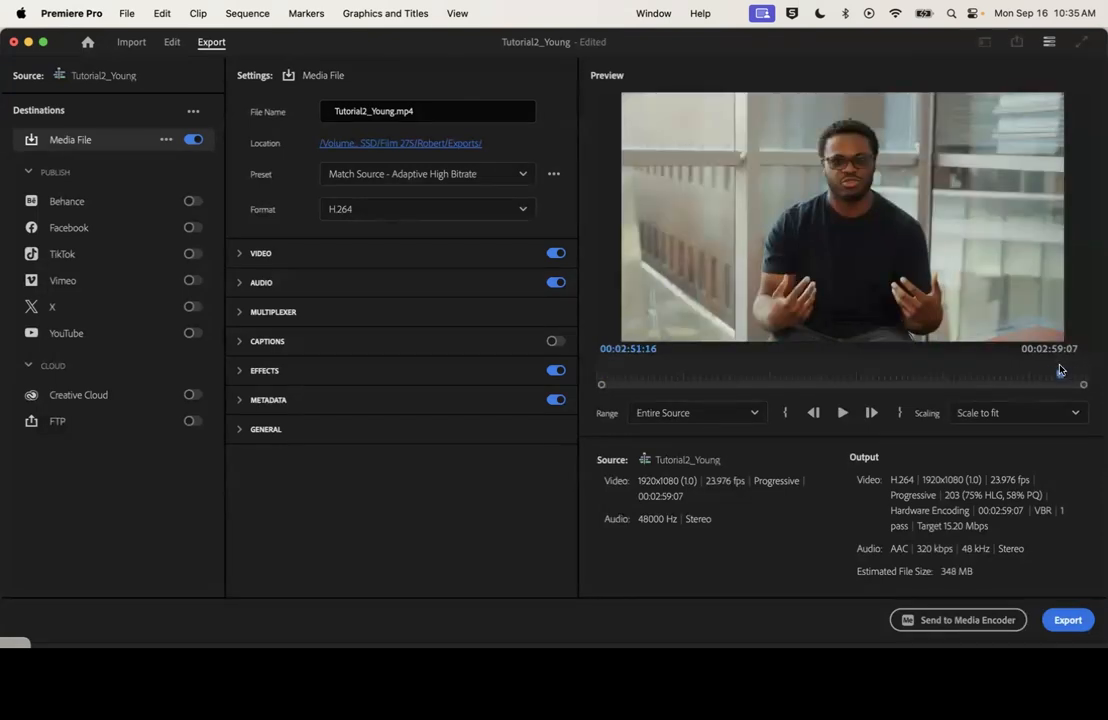
click(172, 42)
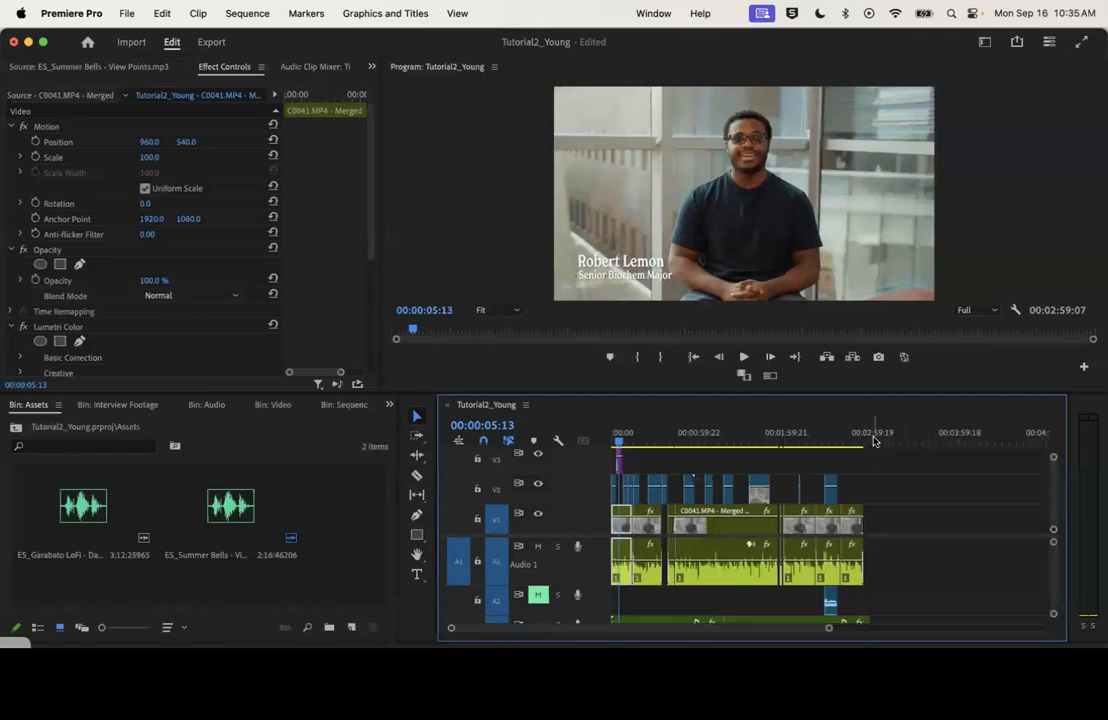
click(867, 437)
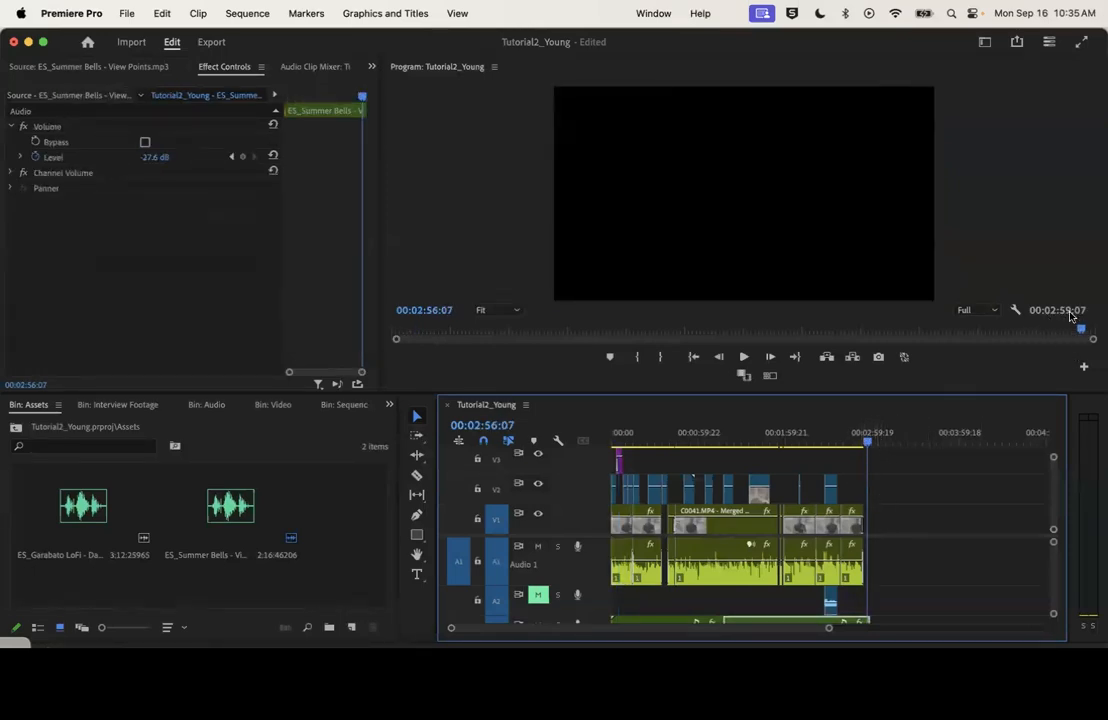
click(212, 42)
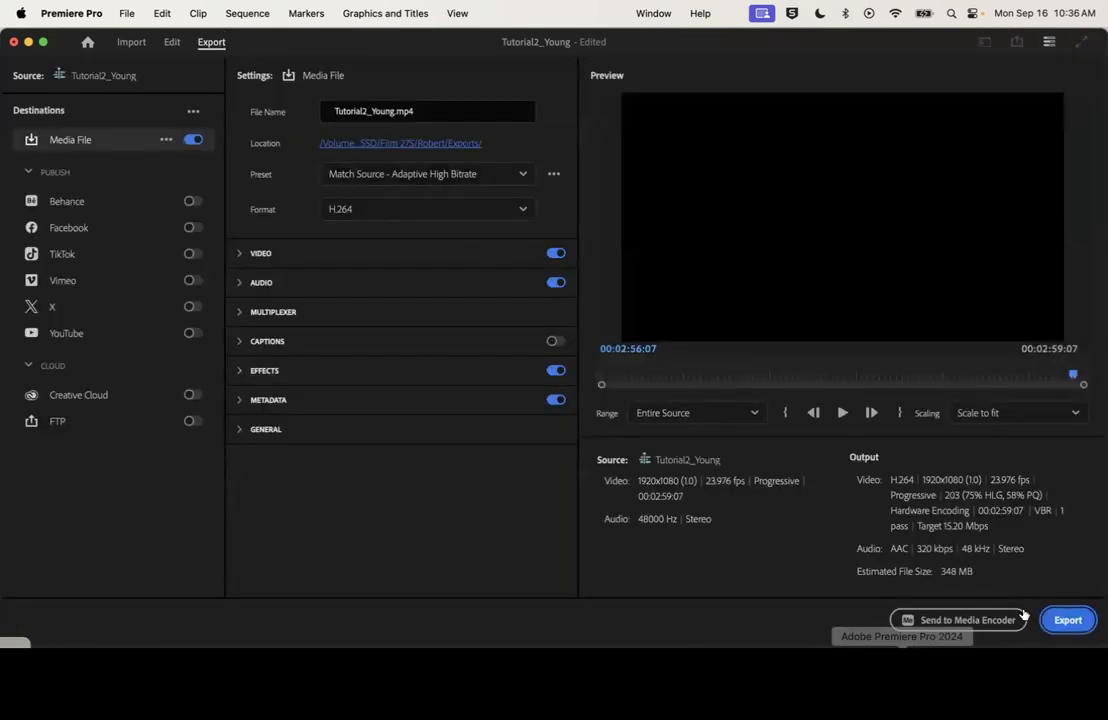